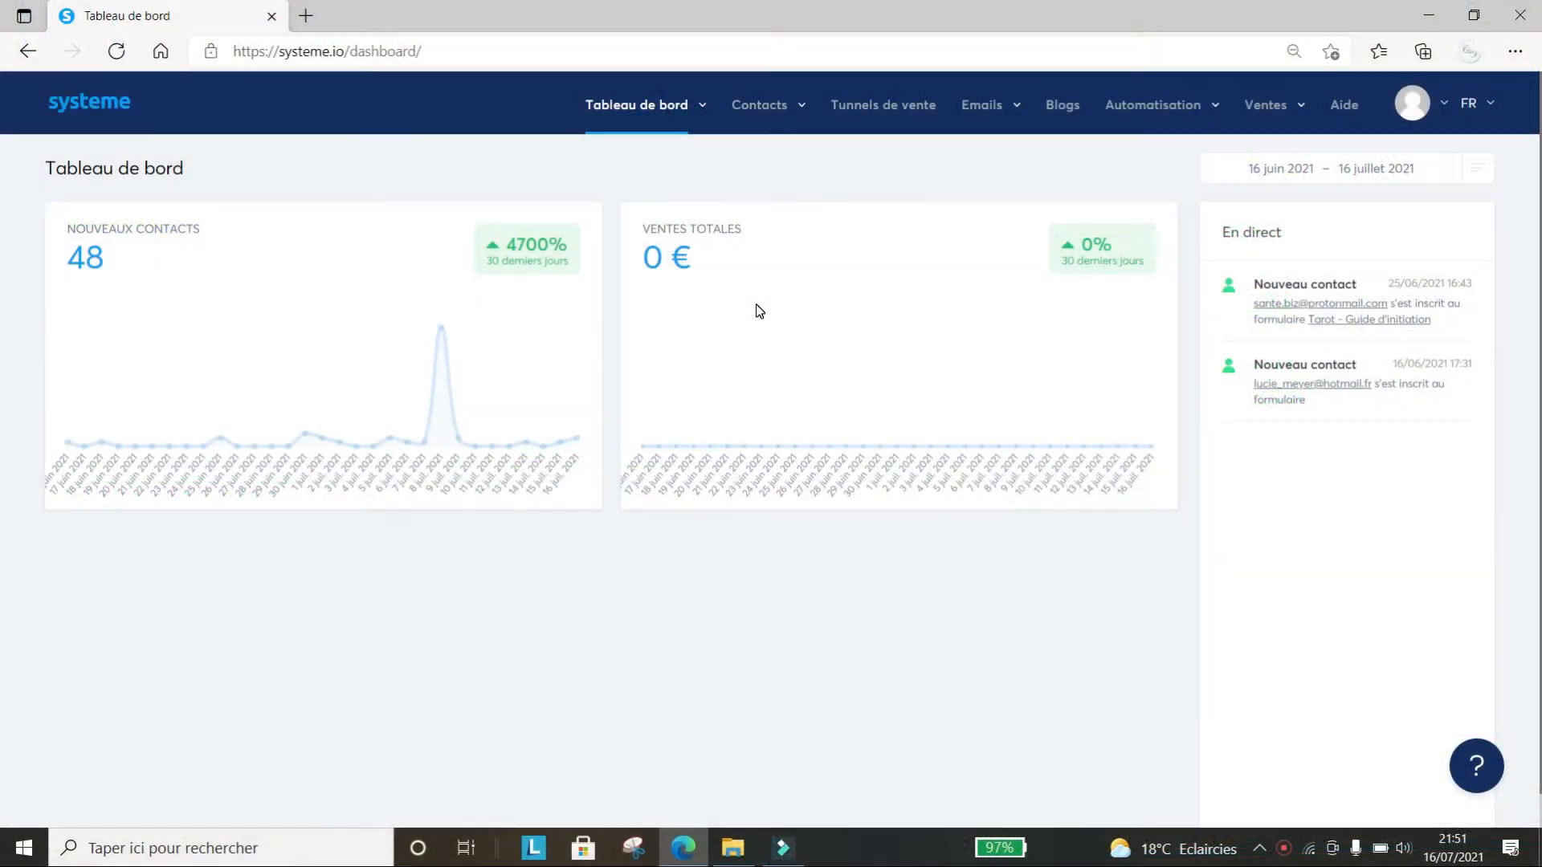
Create a new contact tag named "prospect ebook gratuit"
click(758, 108)
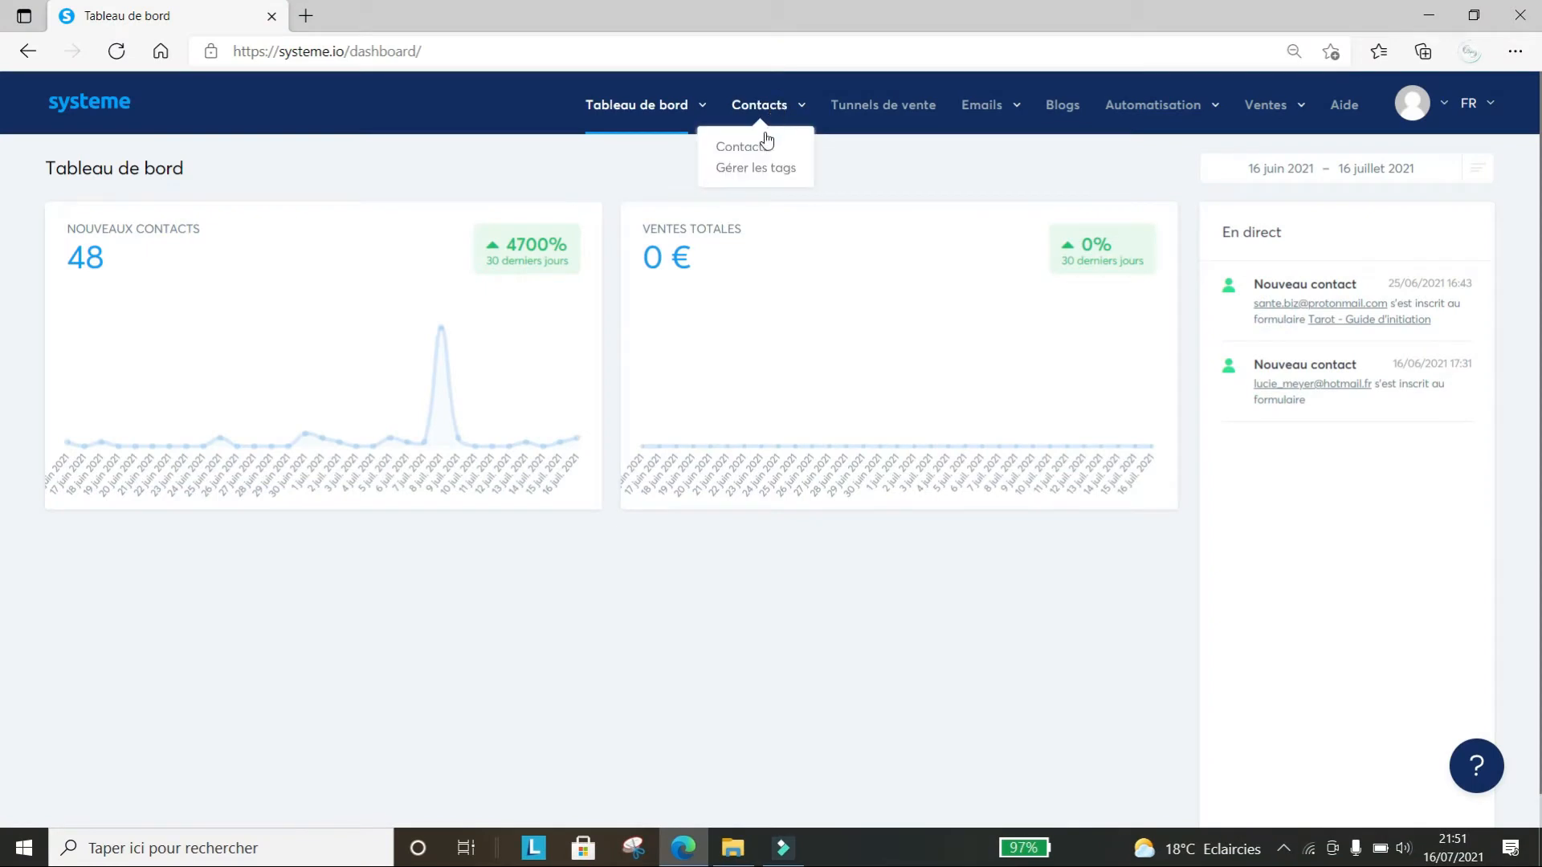
click(759, 167)
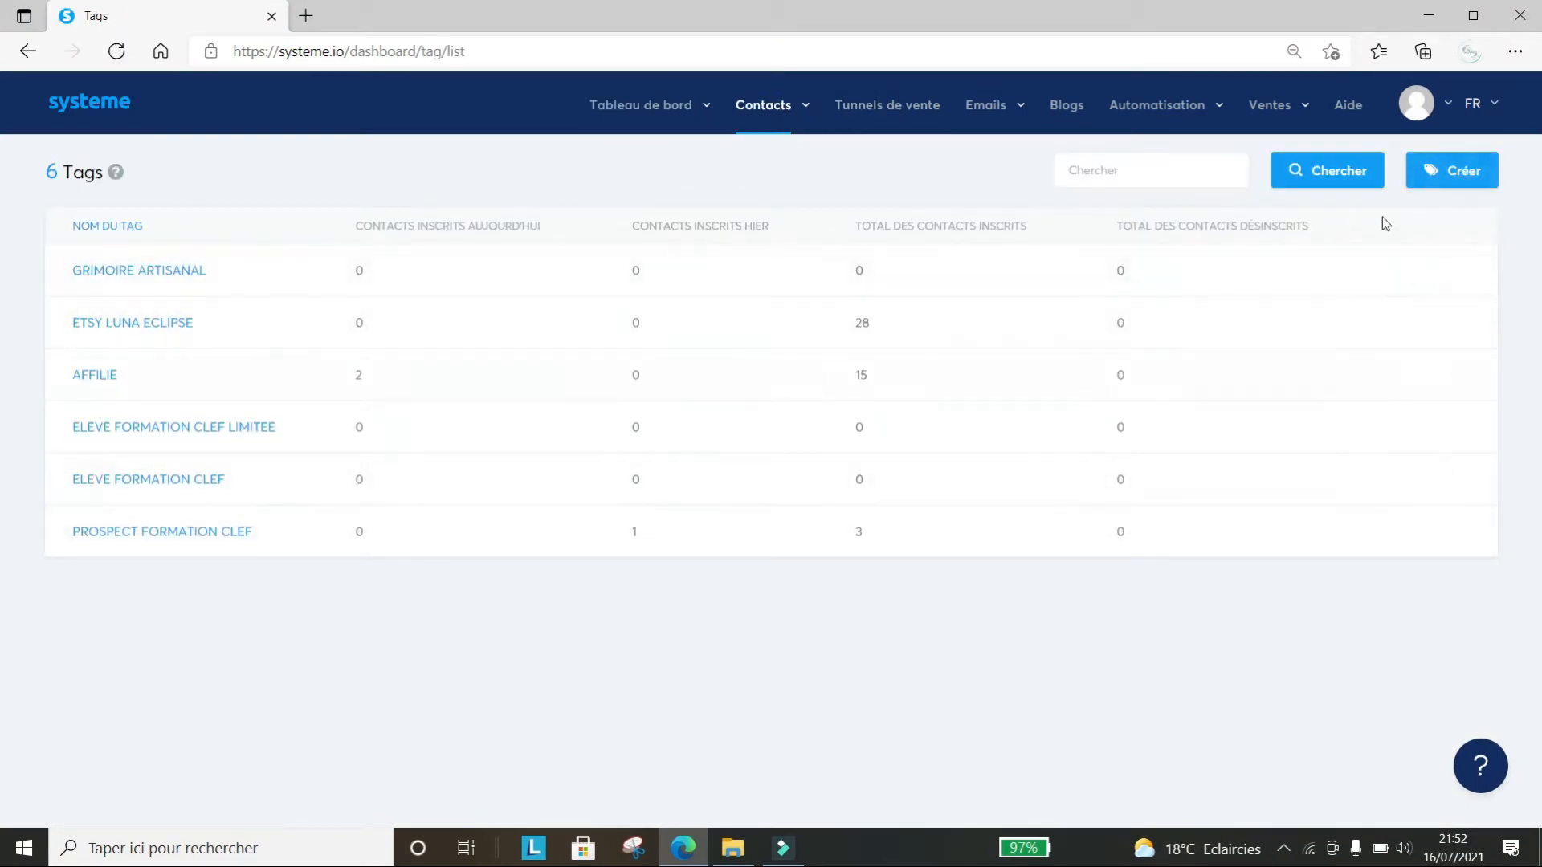
click(1465, 175)
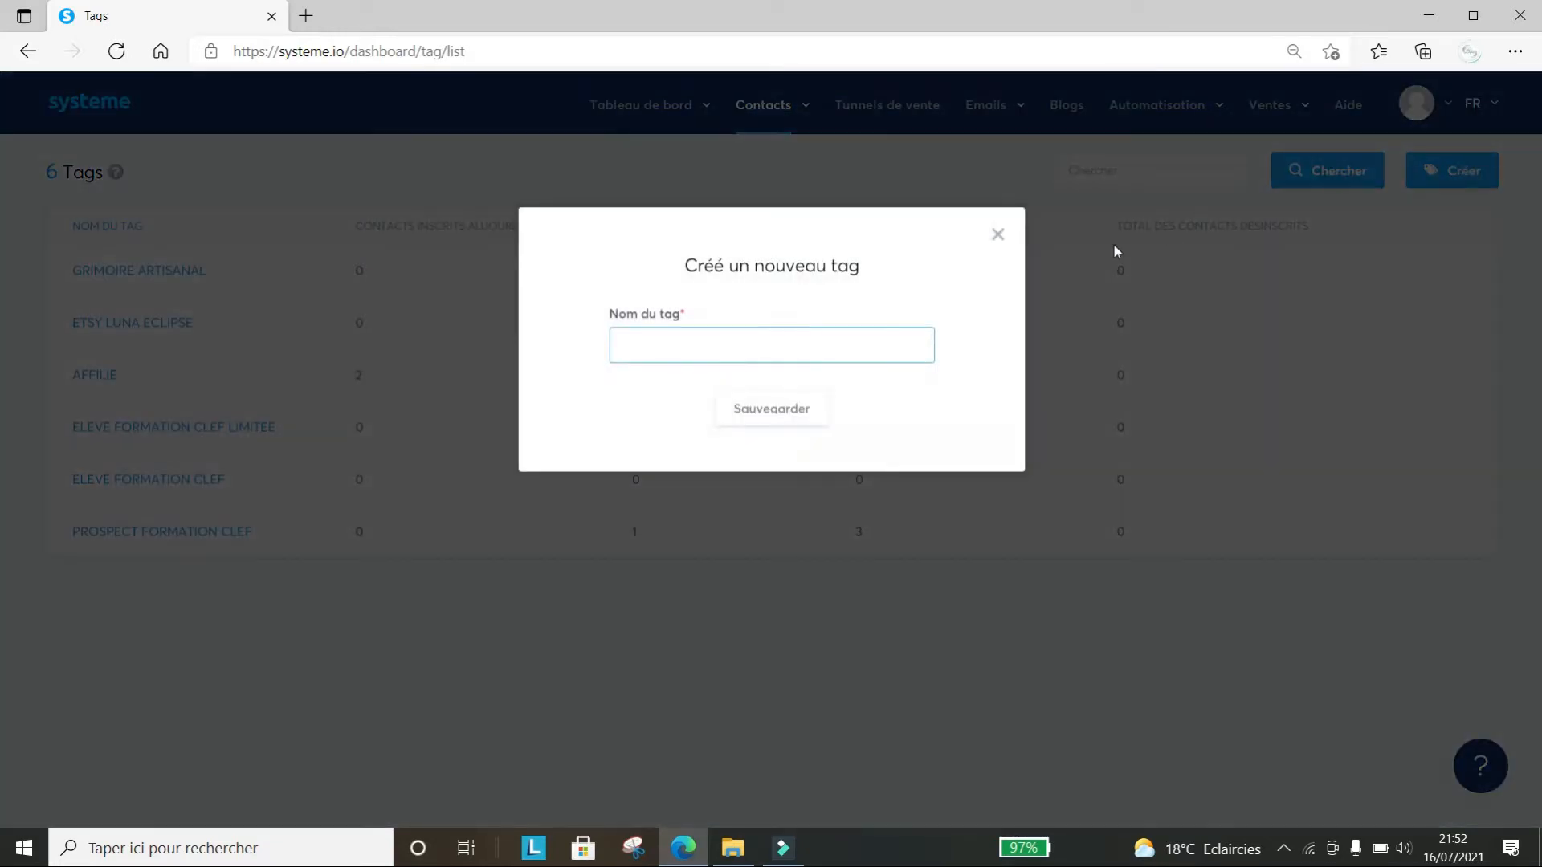
click(753, 346)
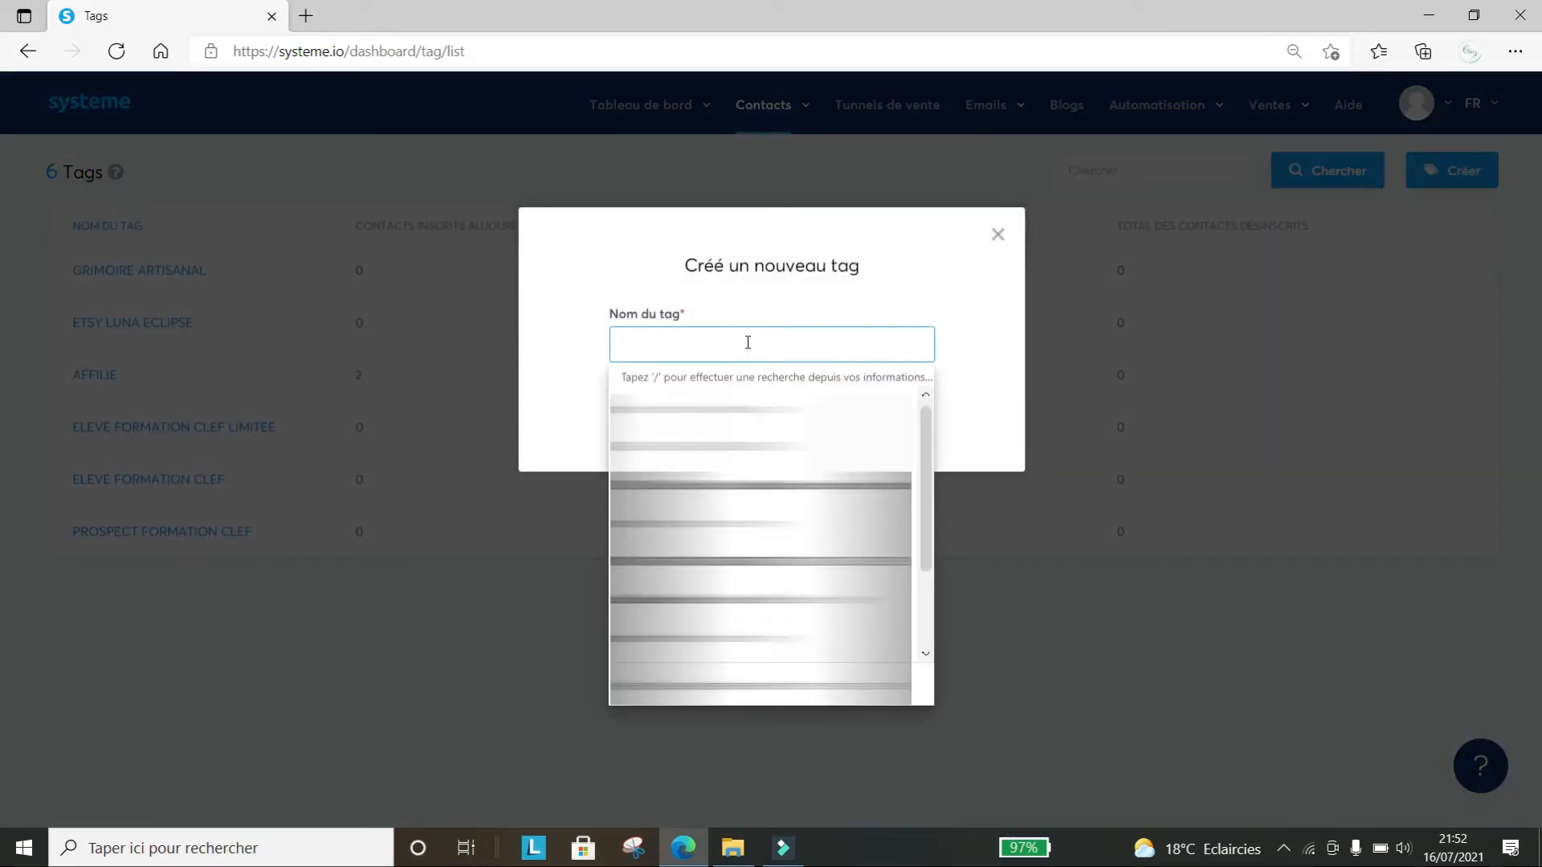
click(749, 346)
text(pro)
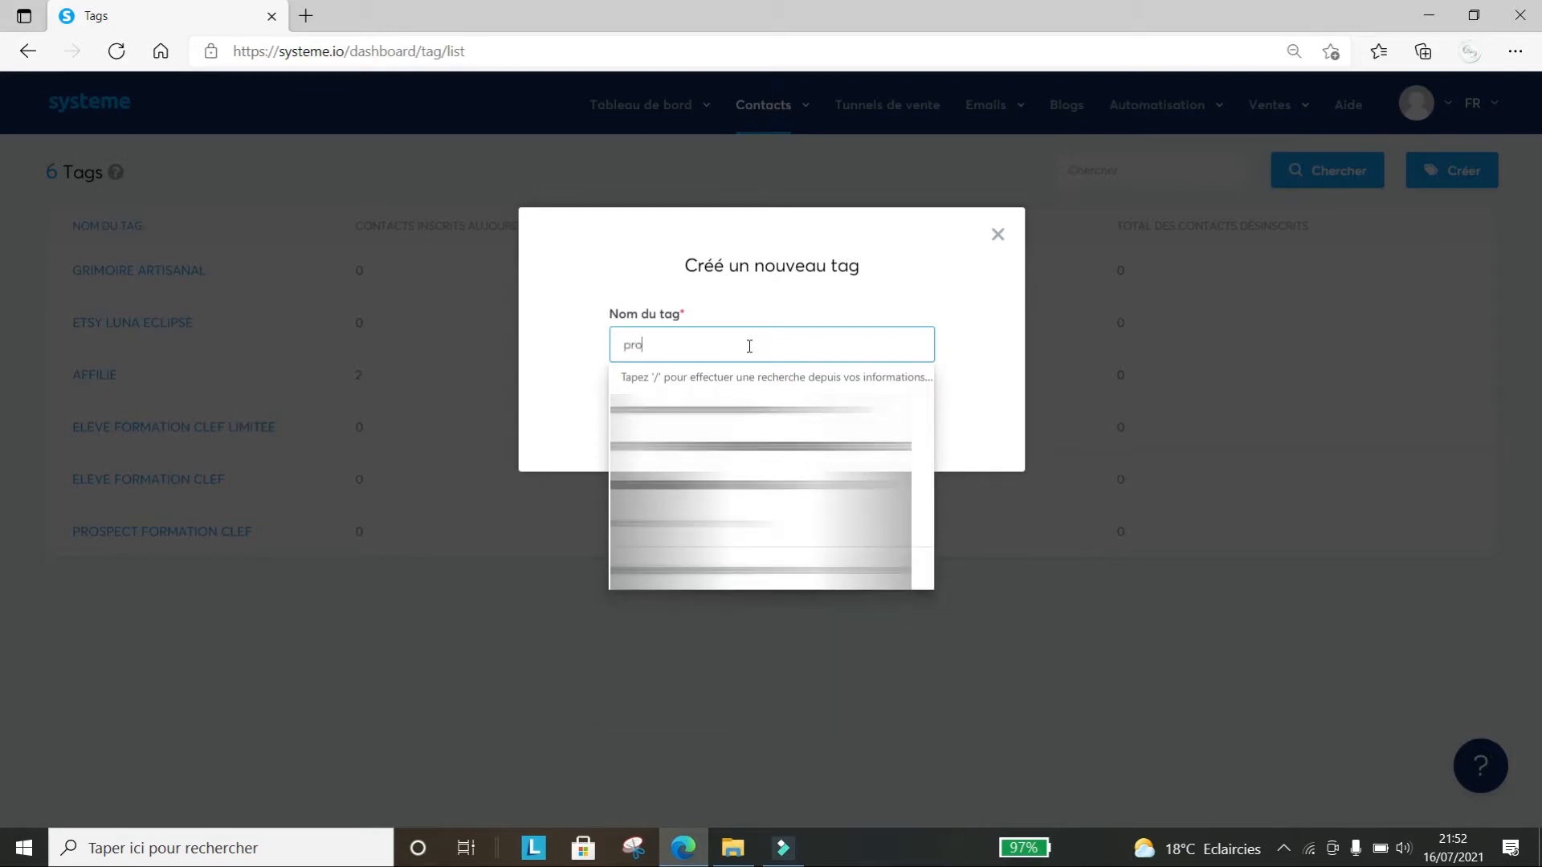
text(spect )
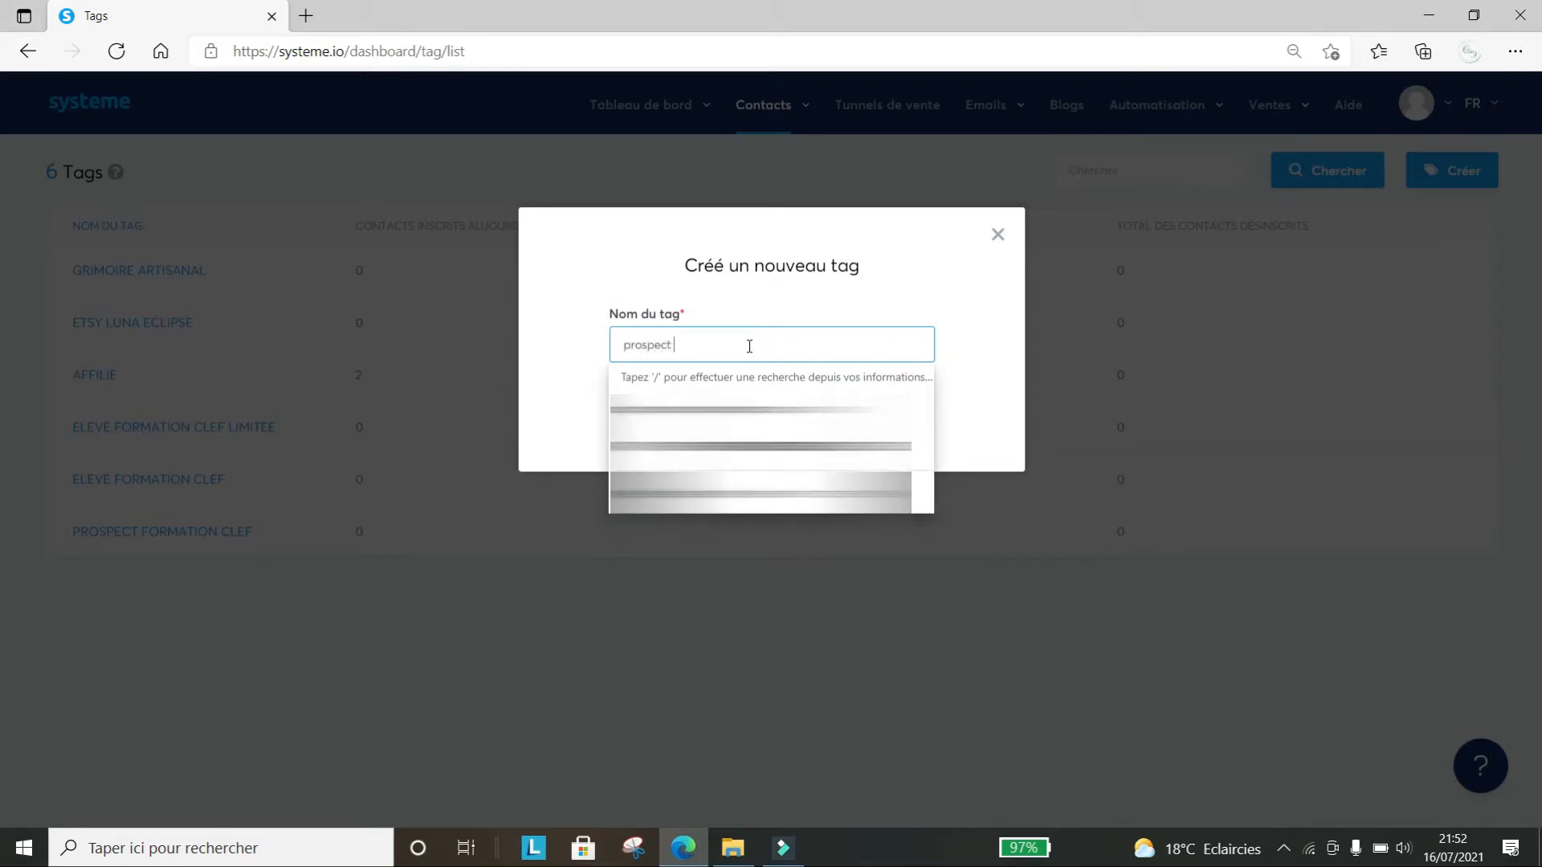
text(ebook grat)
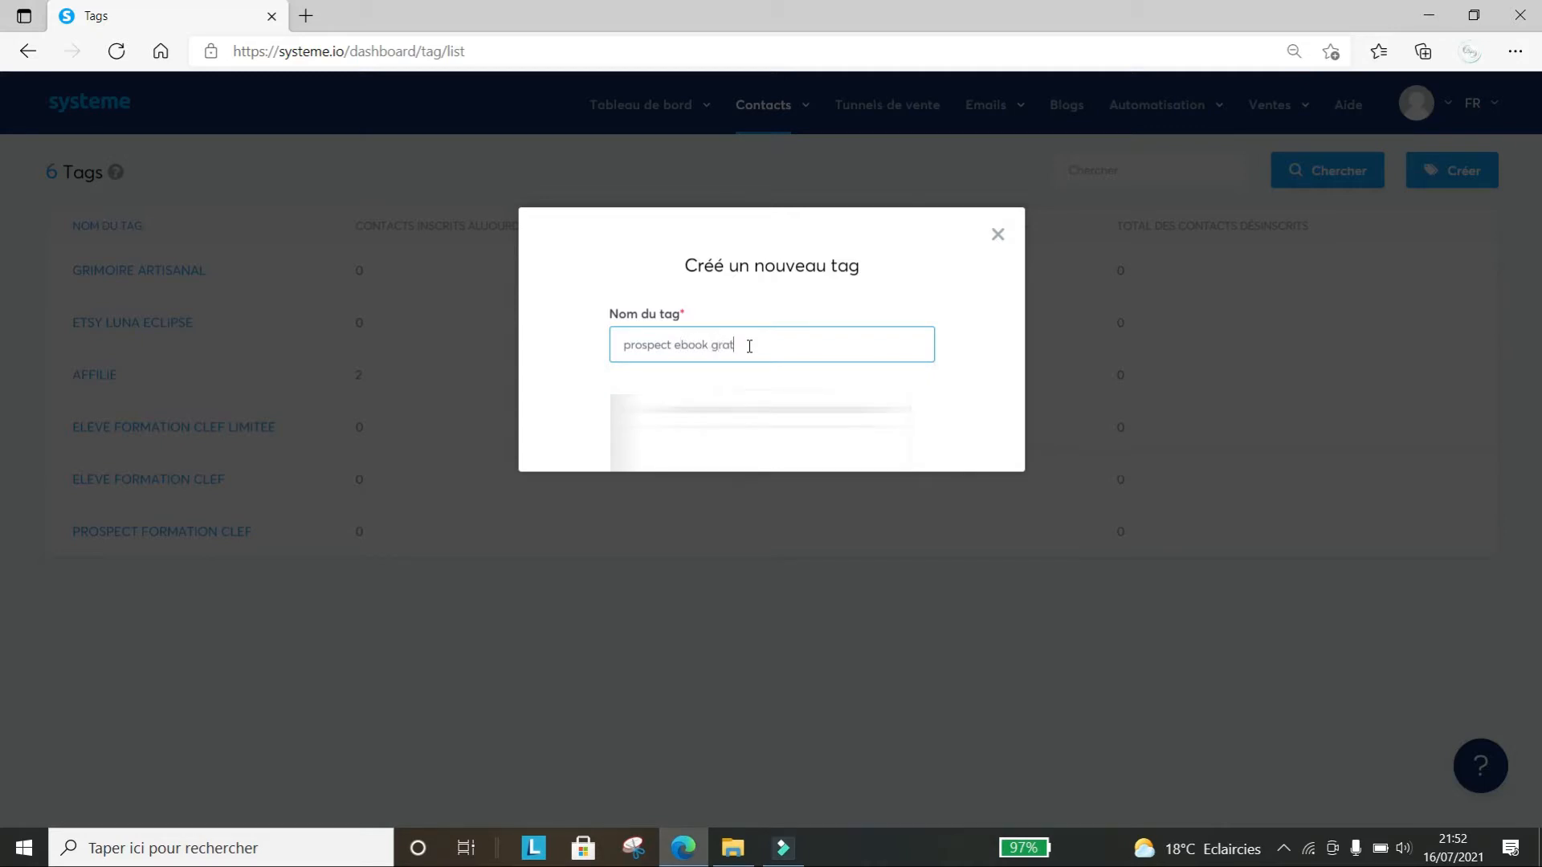
text(uit)
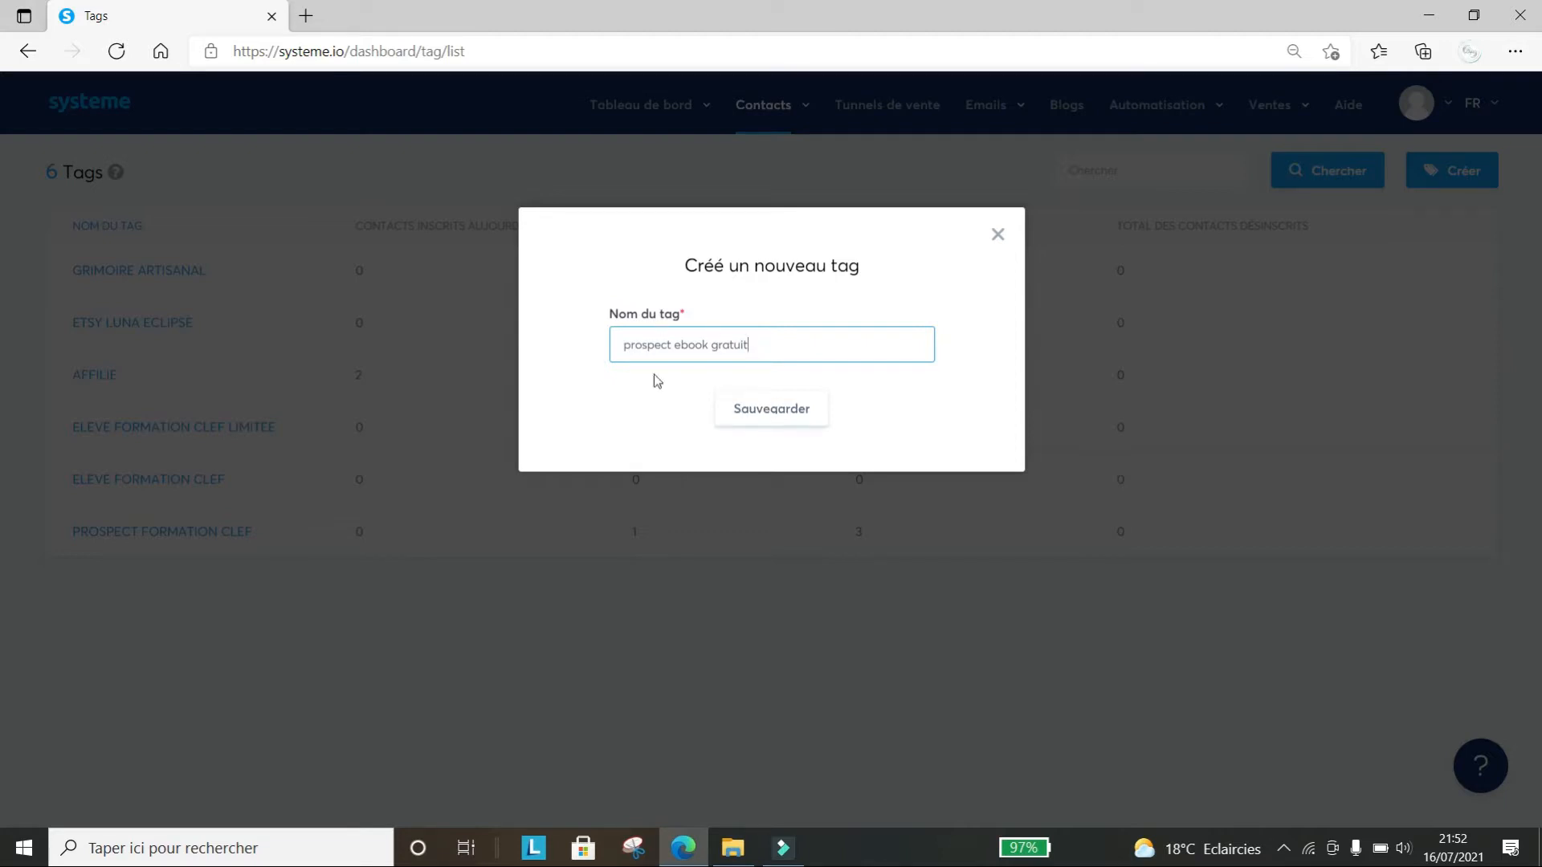
click(775, 408)
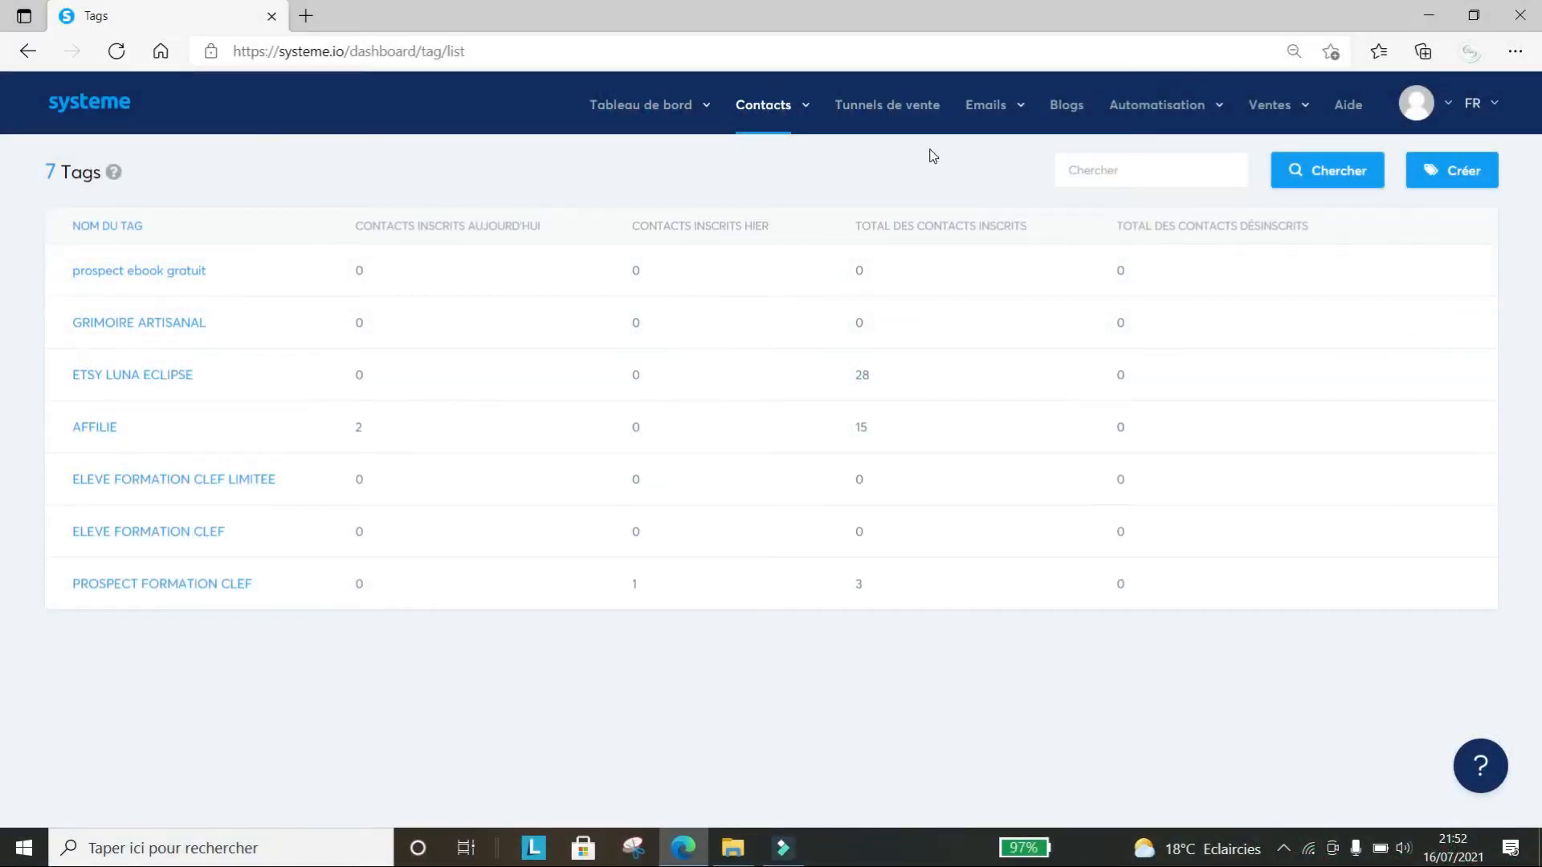
Create a sales funnel named "page de capture" with the goal "Construisez votre audience" and Euro as currency
click(921, 111)
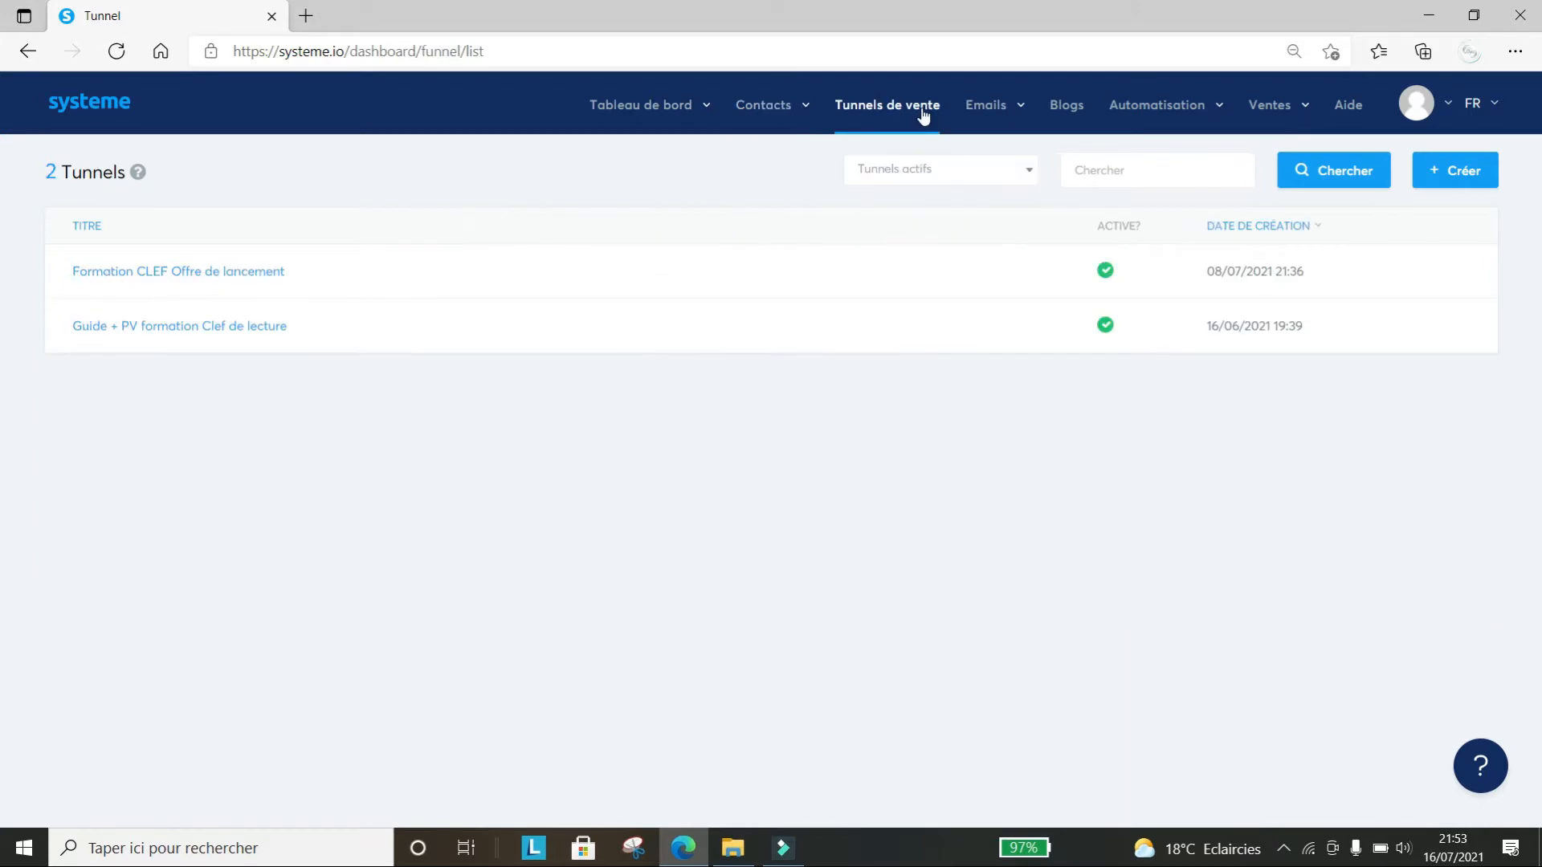
click(1449, 170)
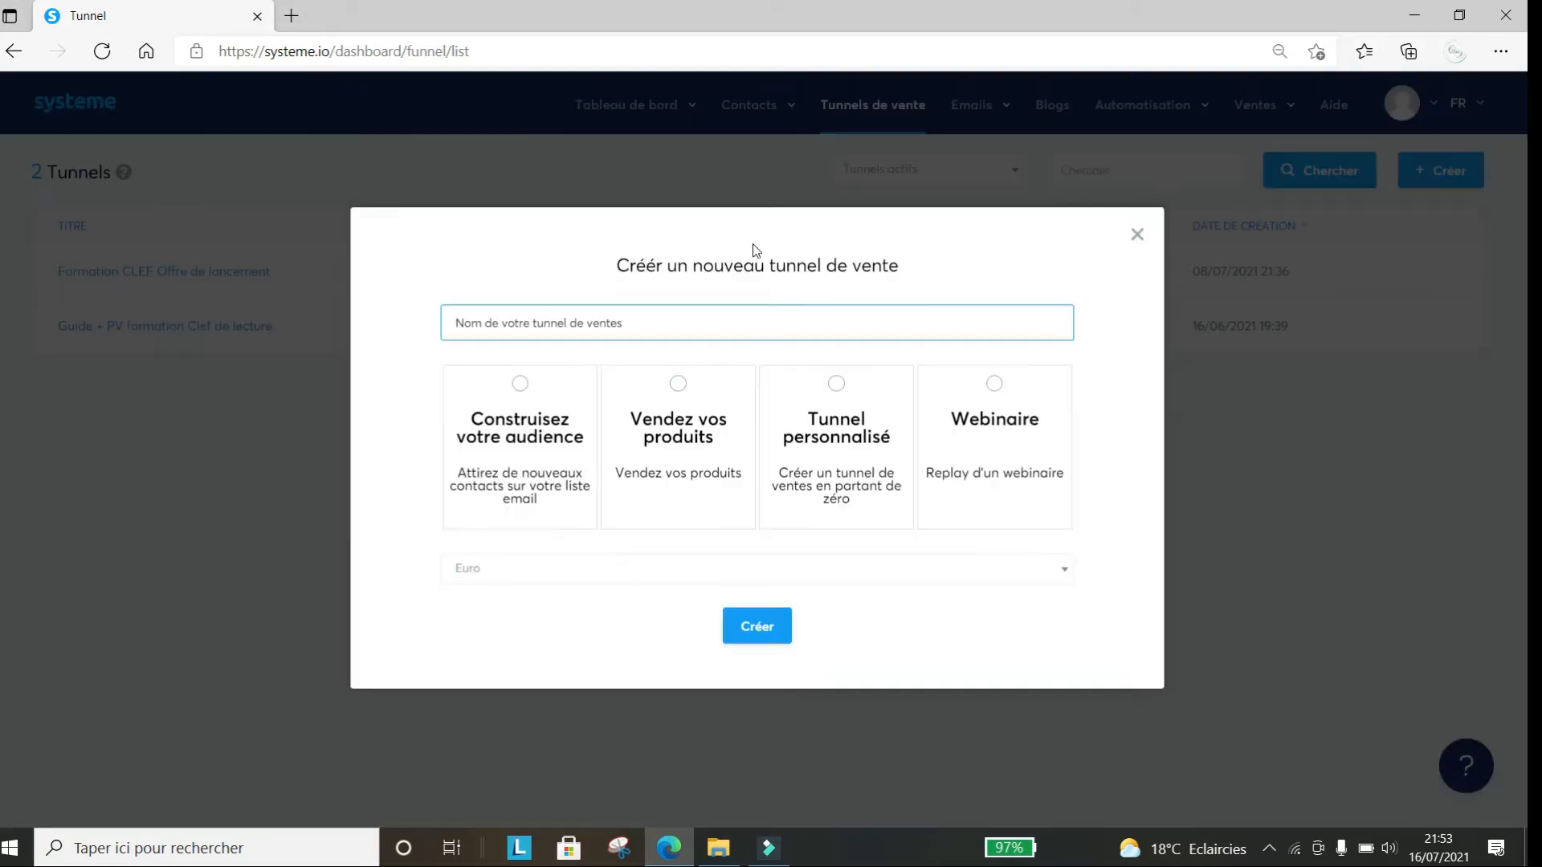
click(682, 318)
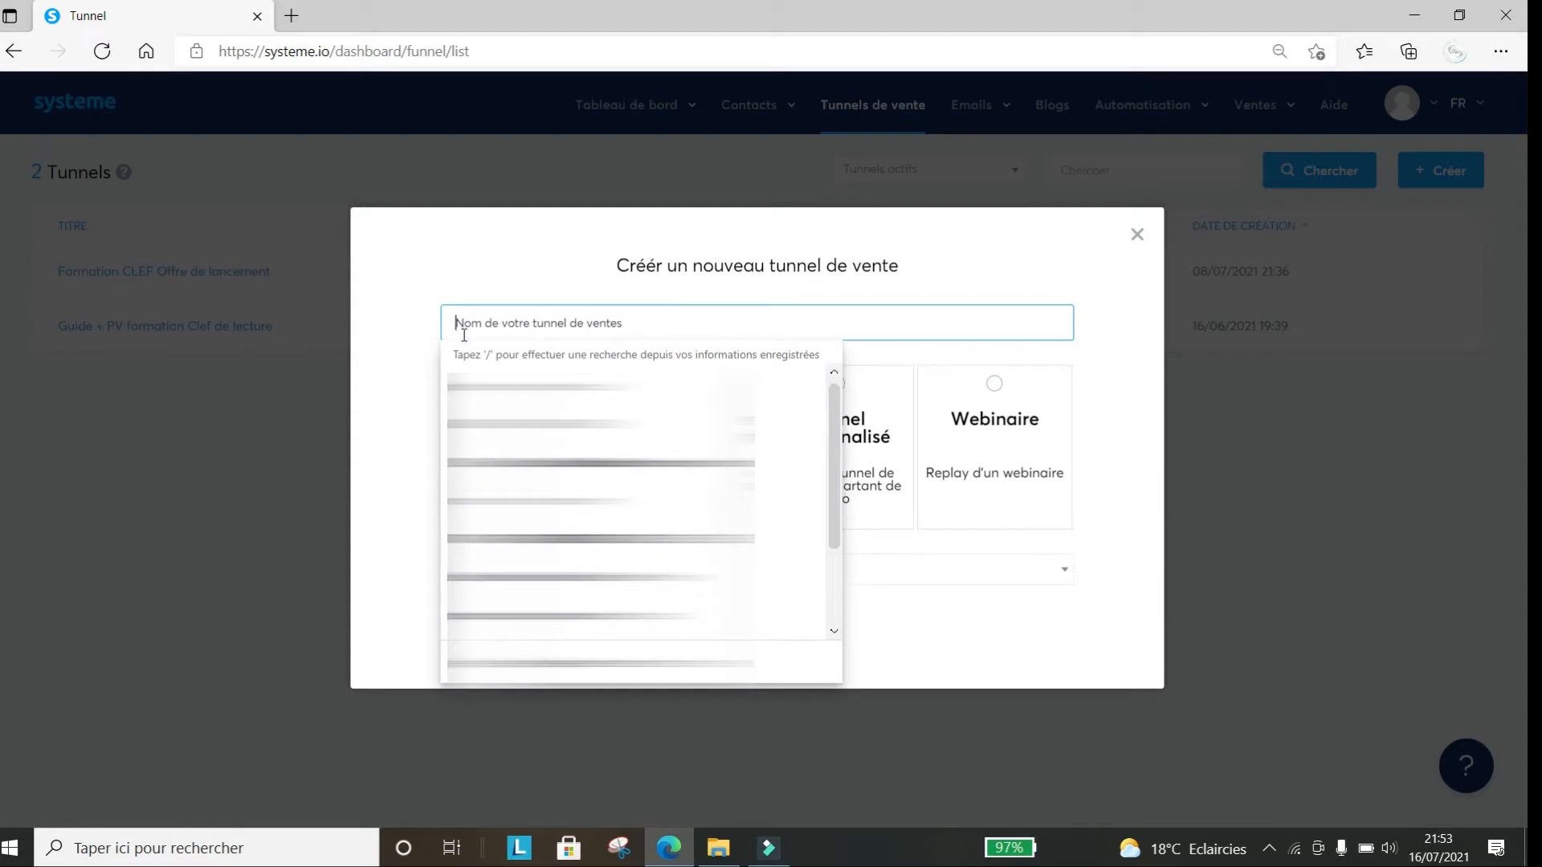
text(page de capture)
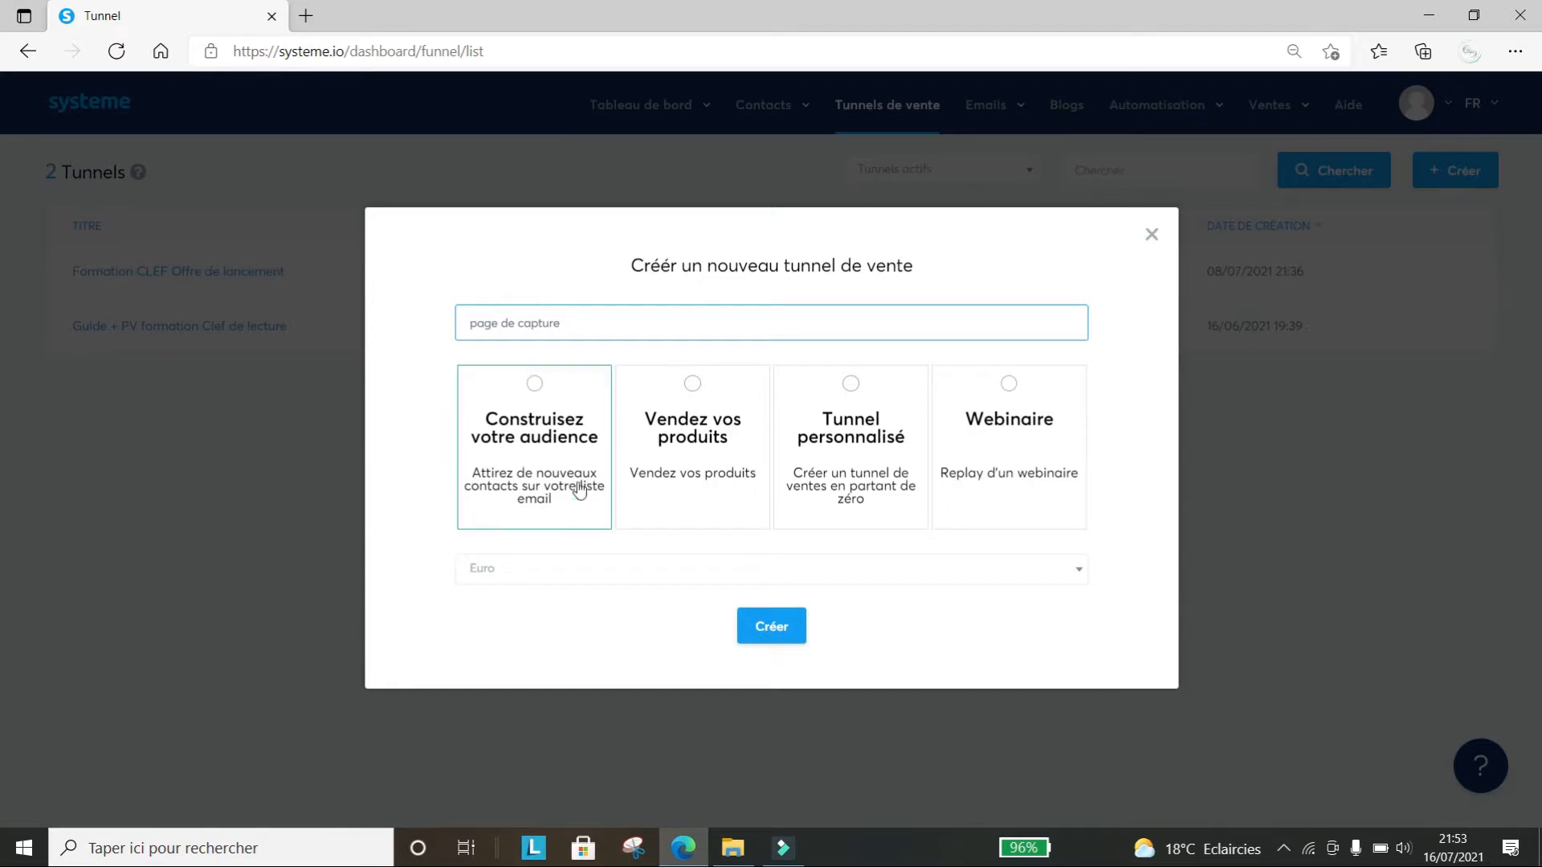
click(535, 384)
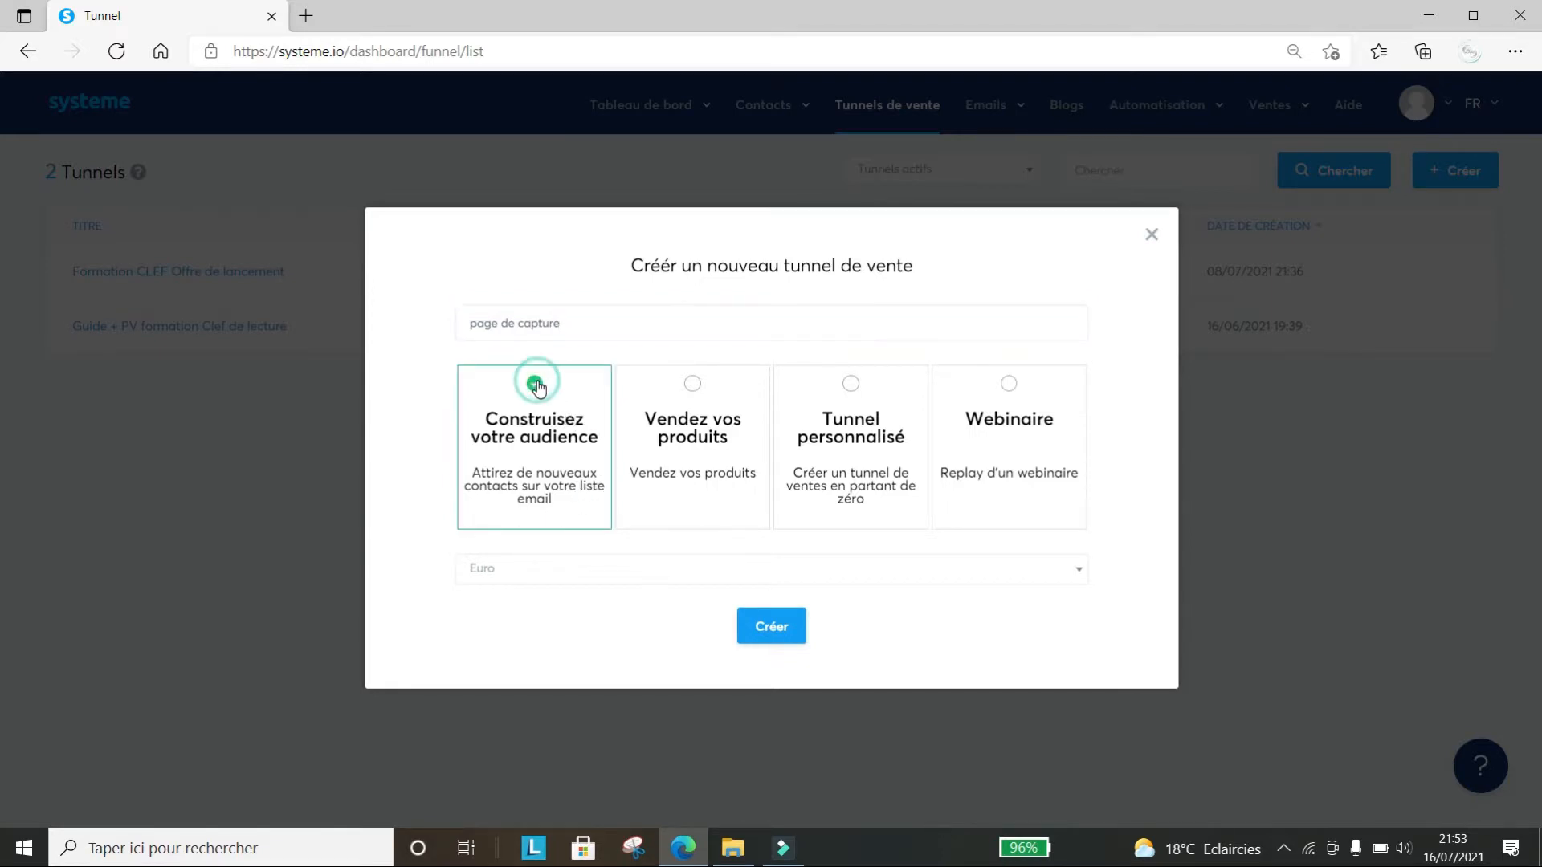
click(534, 577)
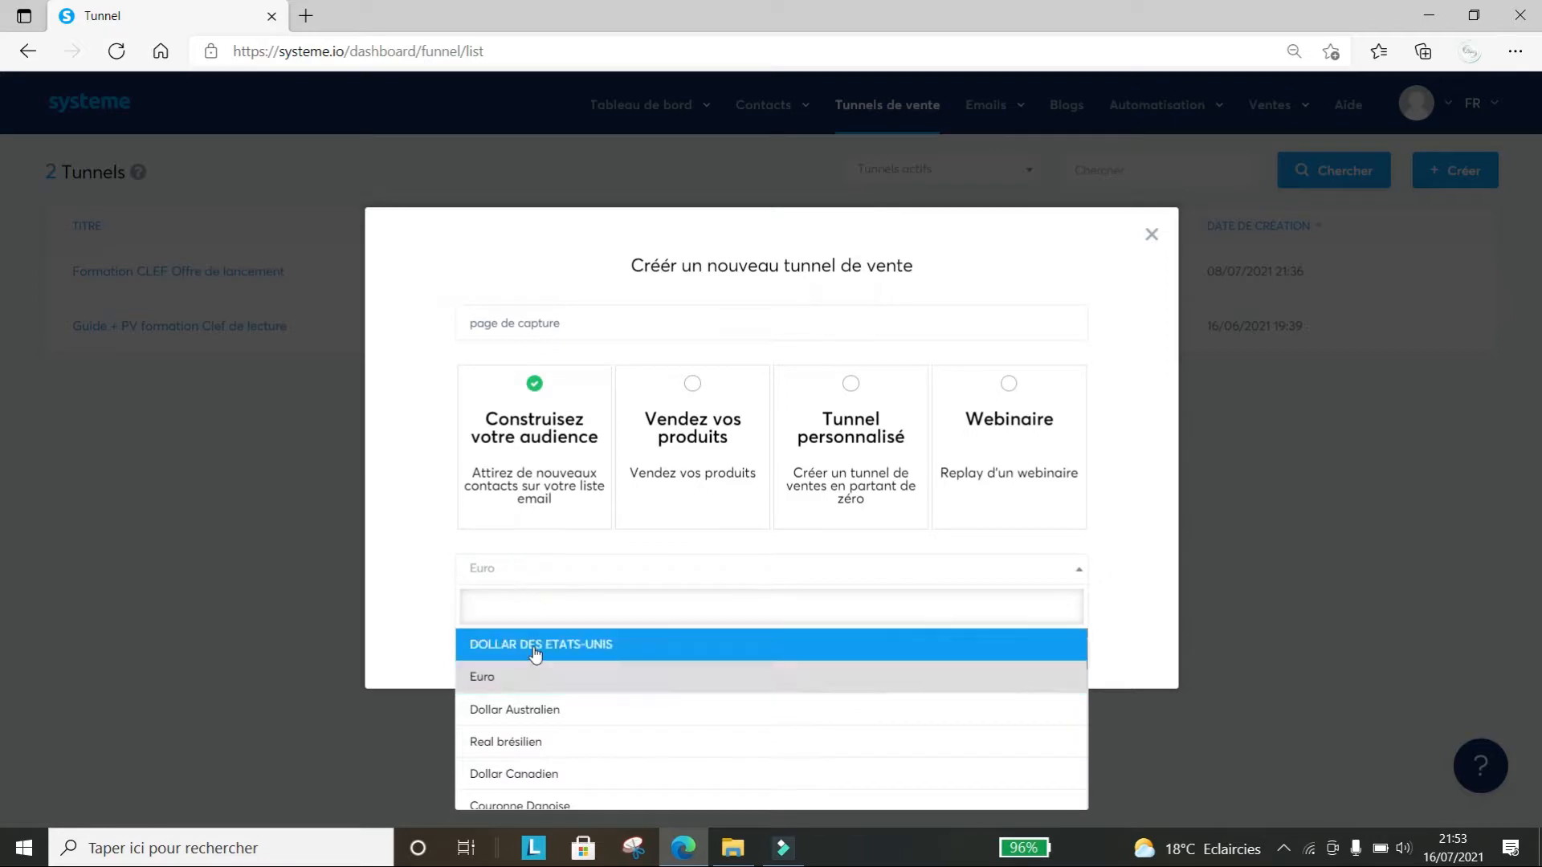
click(513, 693)
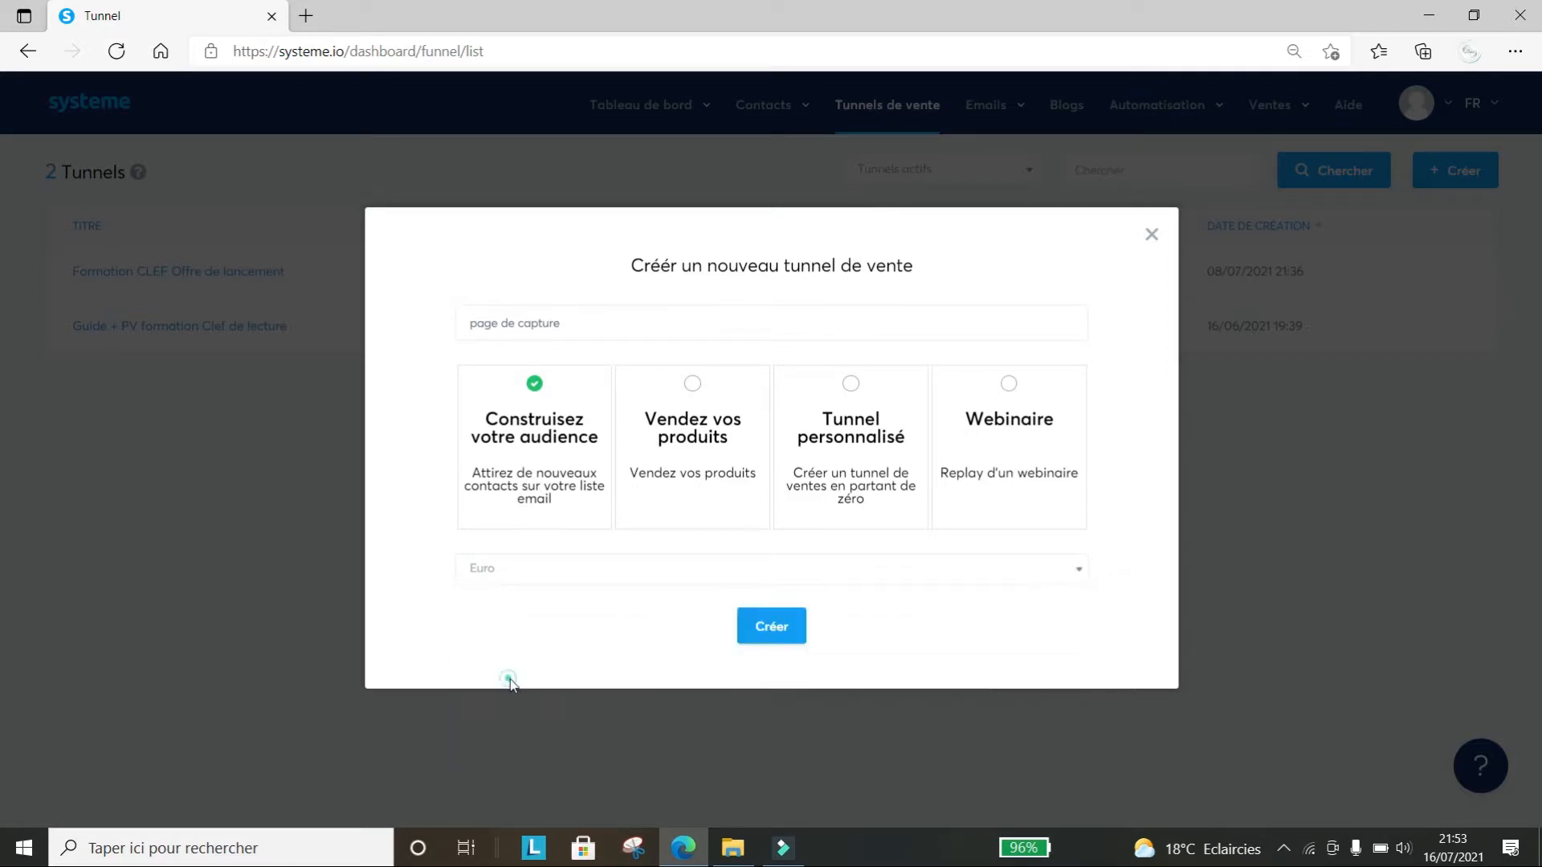
click(773, 636)
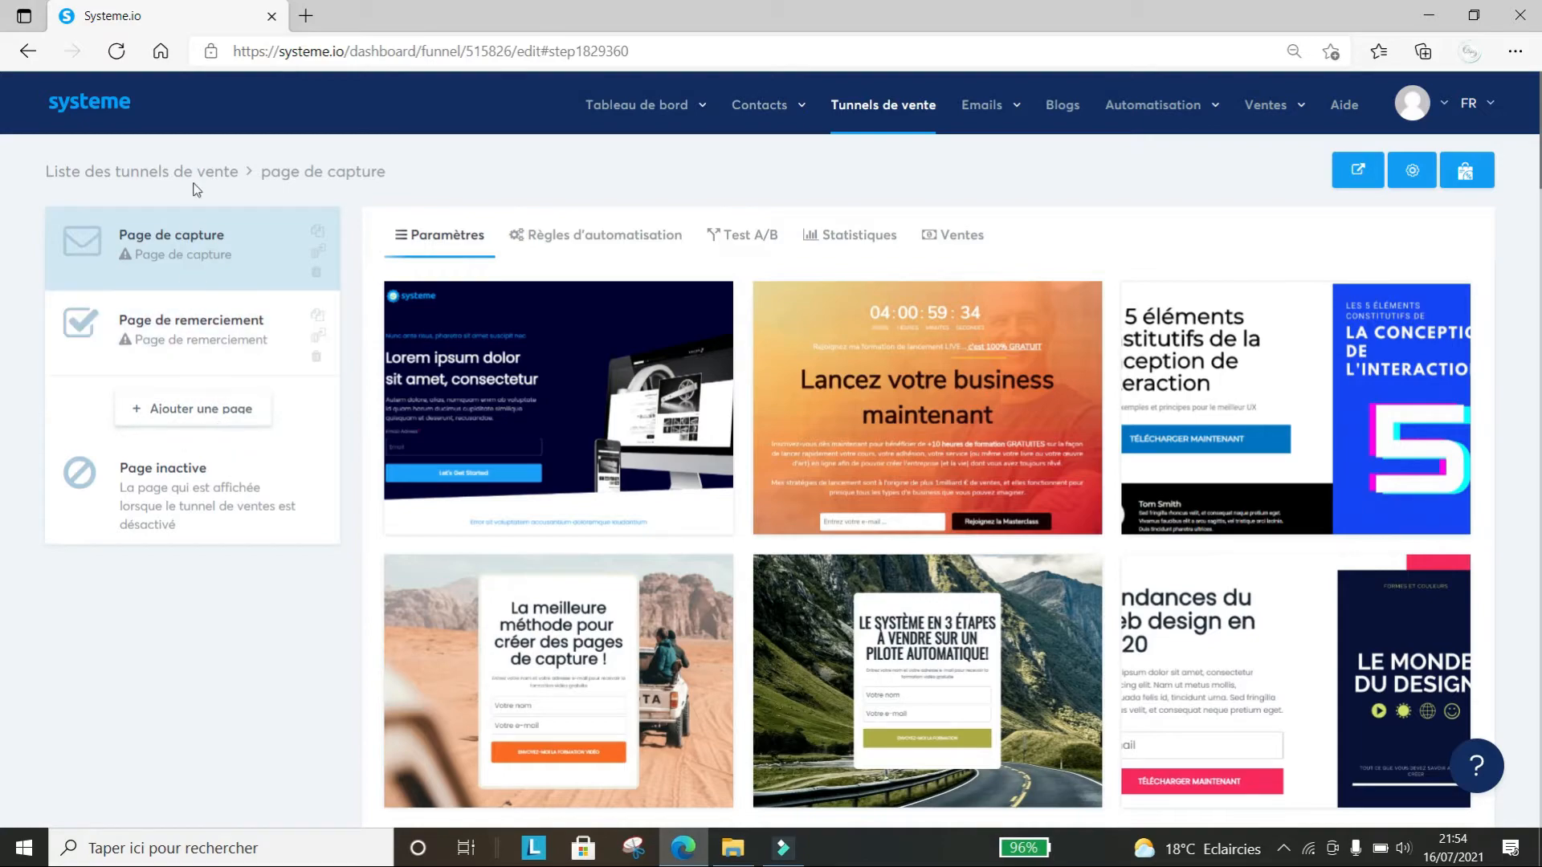
Examine the step types offered for a new funnel page, from opt-in to miscellaneous, without adding a page
click(182, 417)
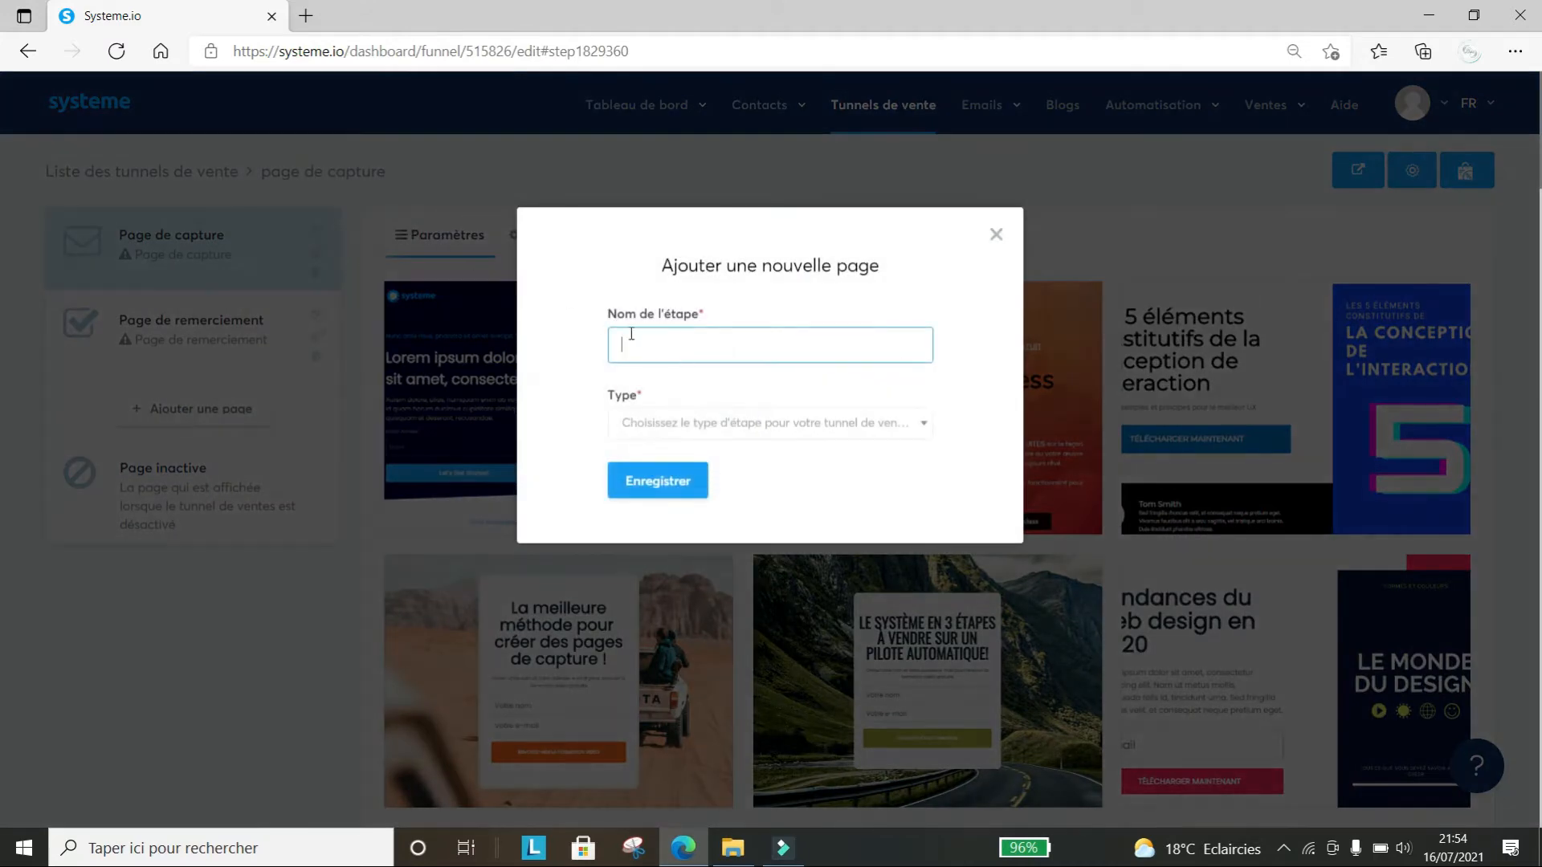
click(709, 414)
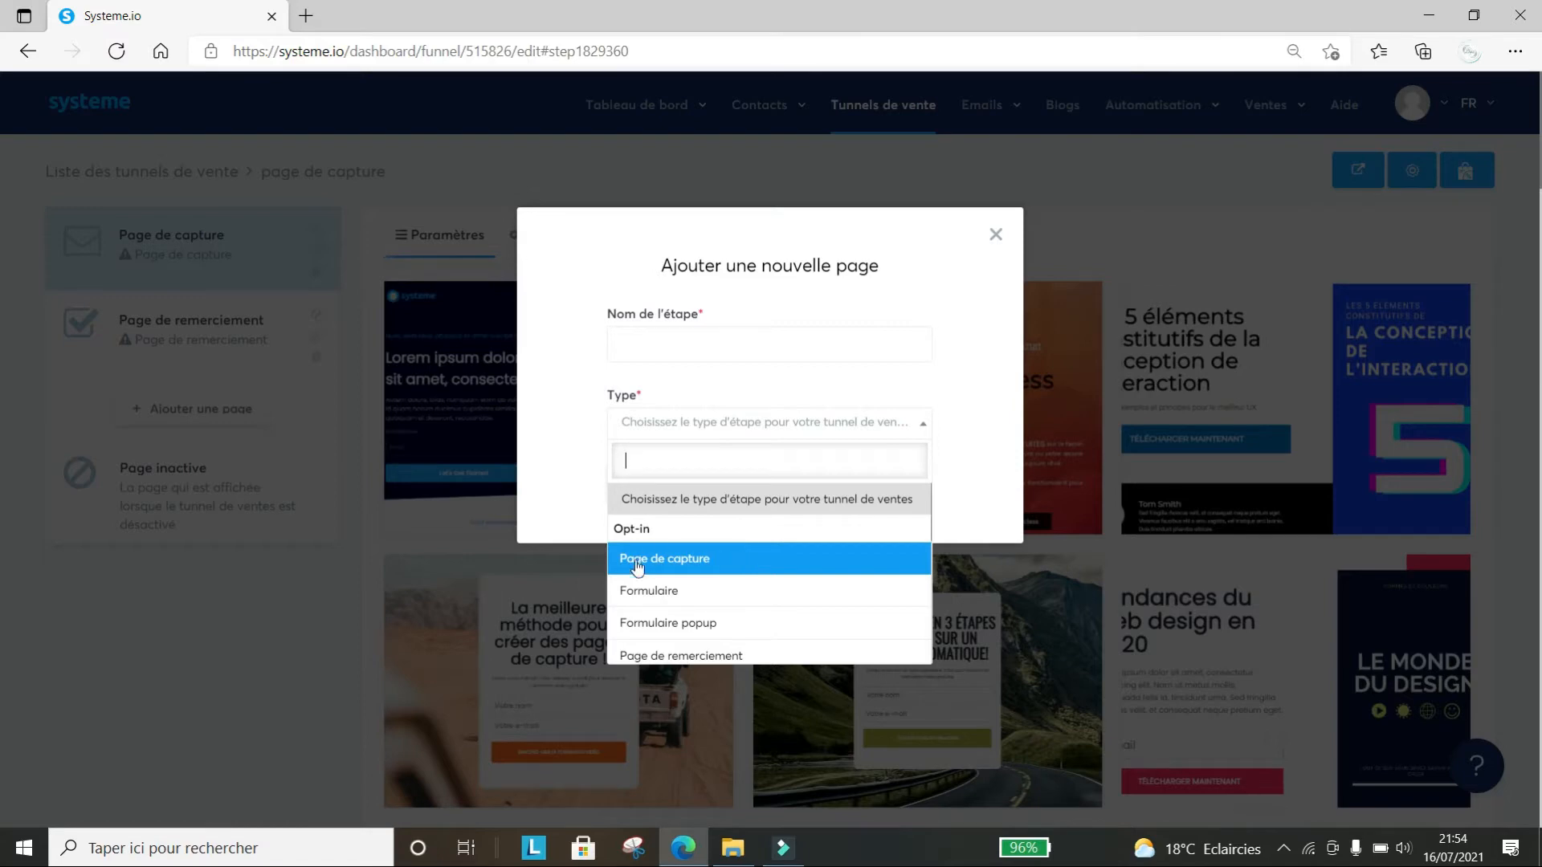
click(678, 591)
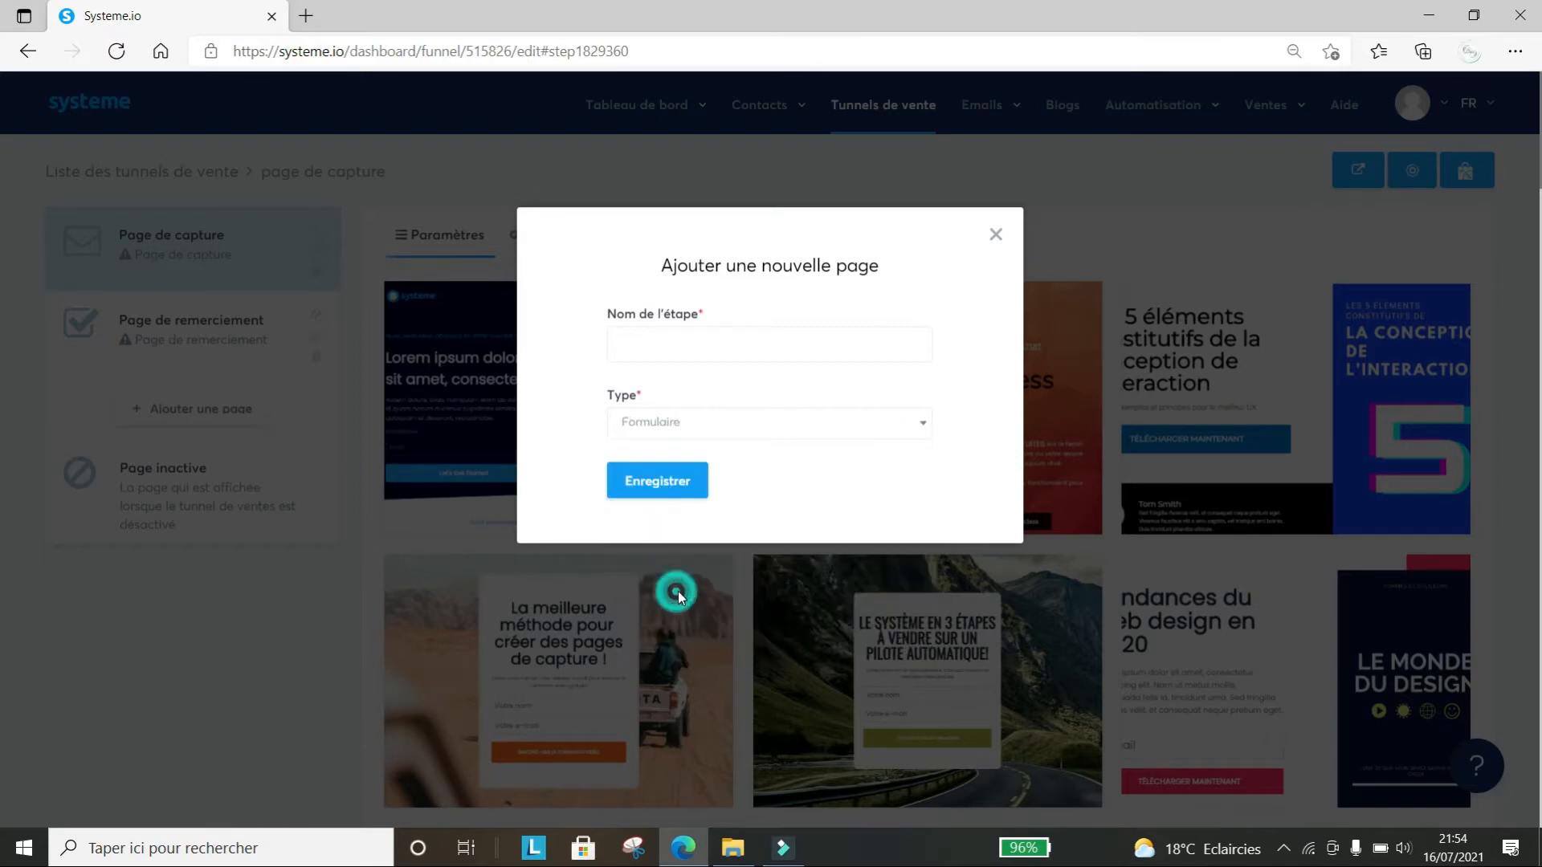
click(733, 419)
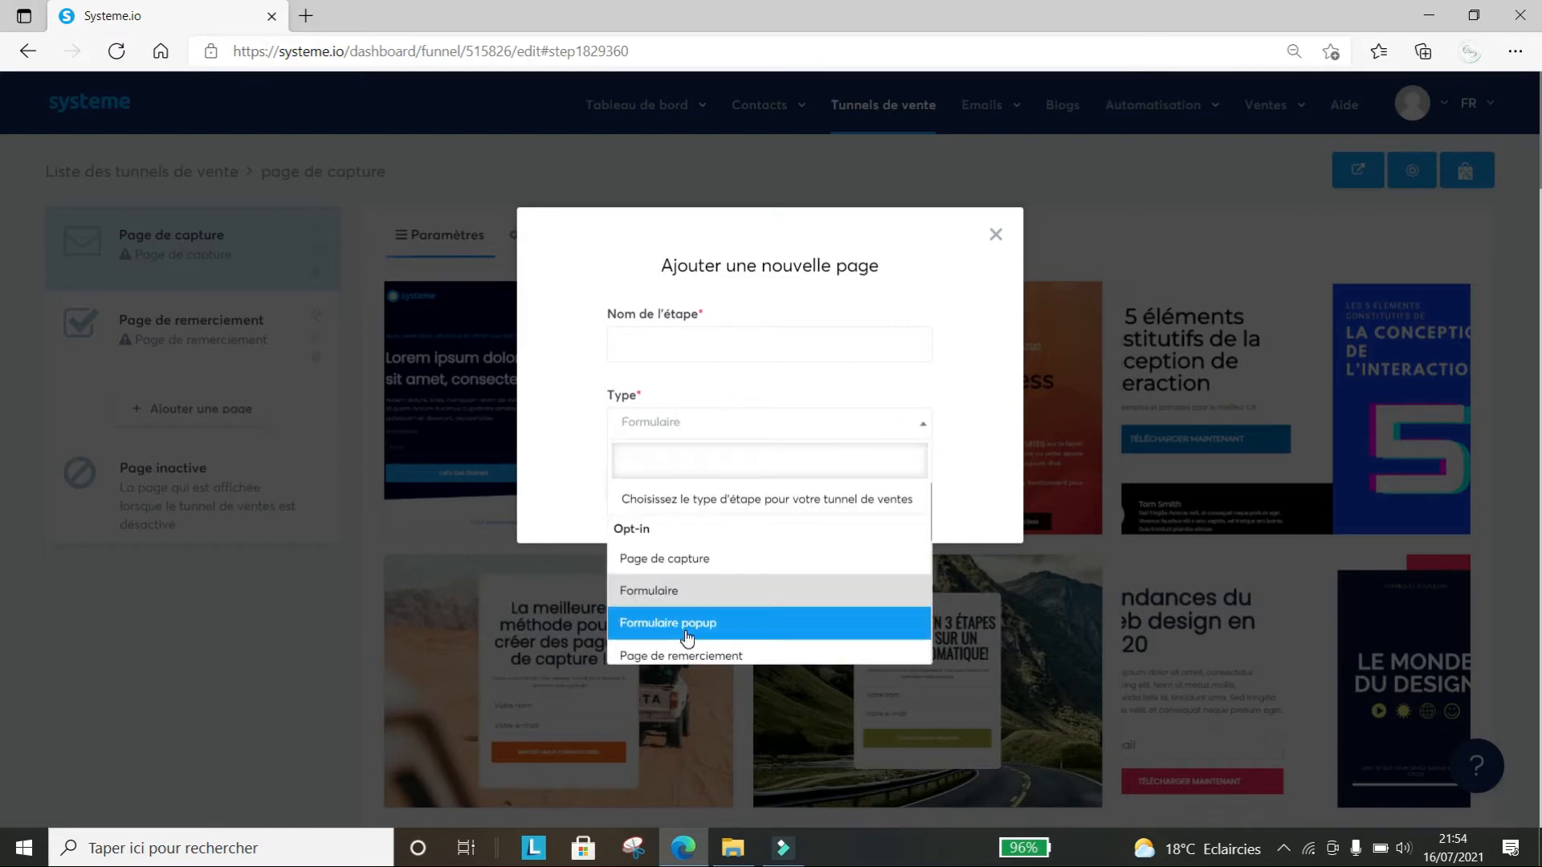
scroll(688, 636, down, 1)
scroll(687, 636, down, 1)
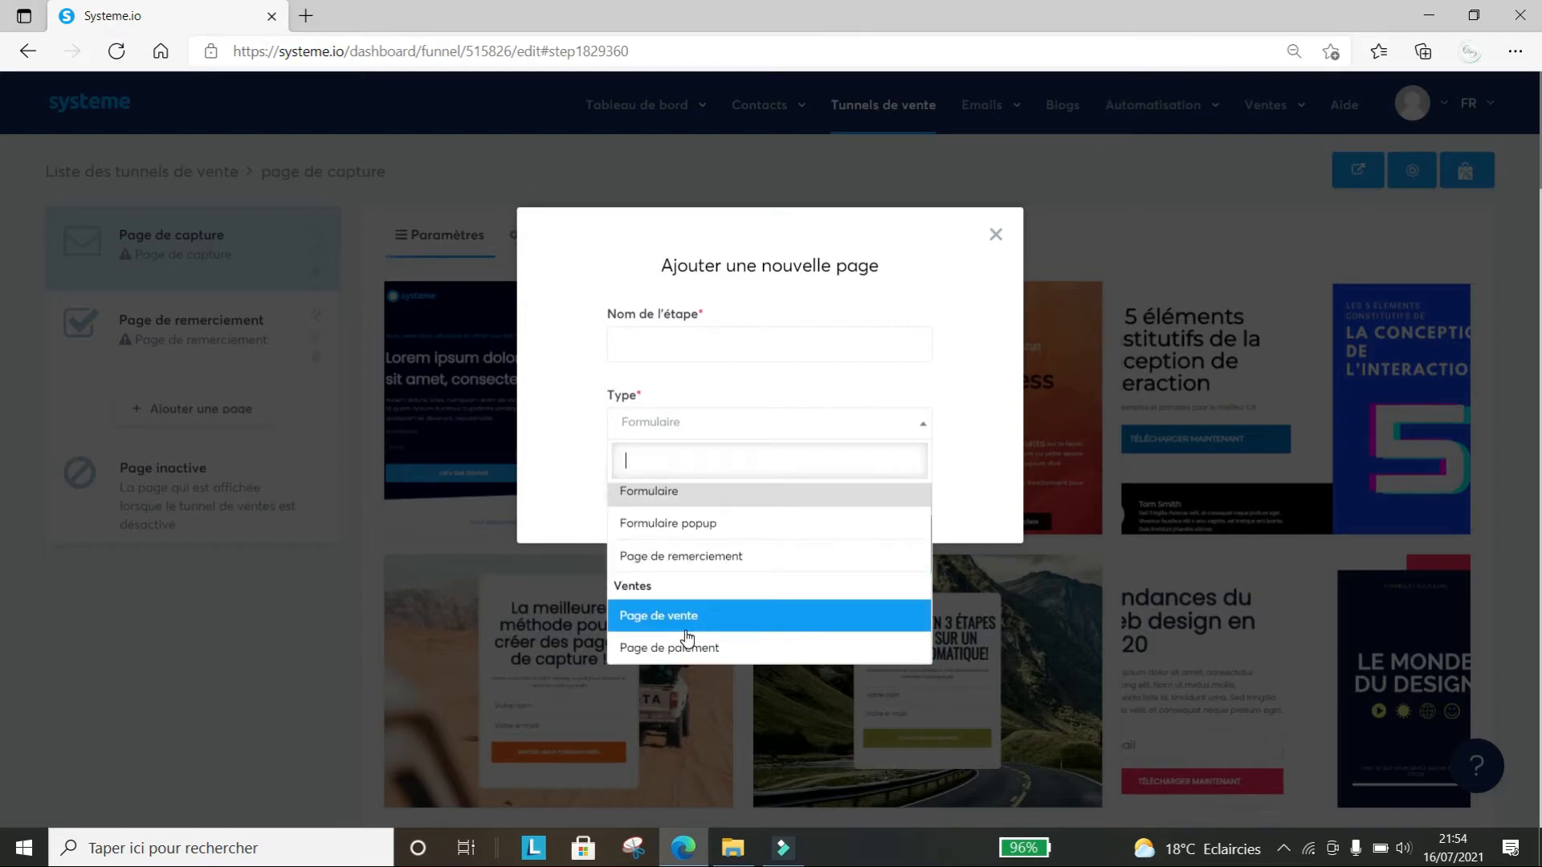
scroll(688, 637, down, 1)
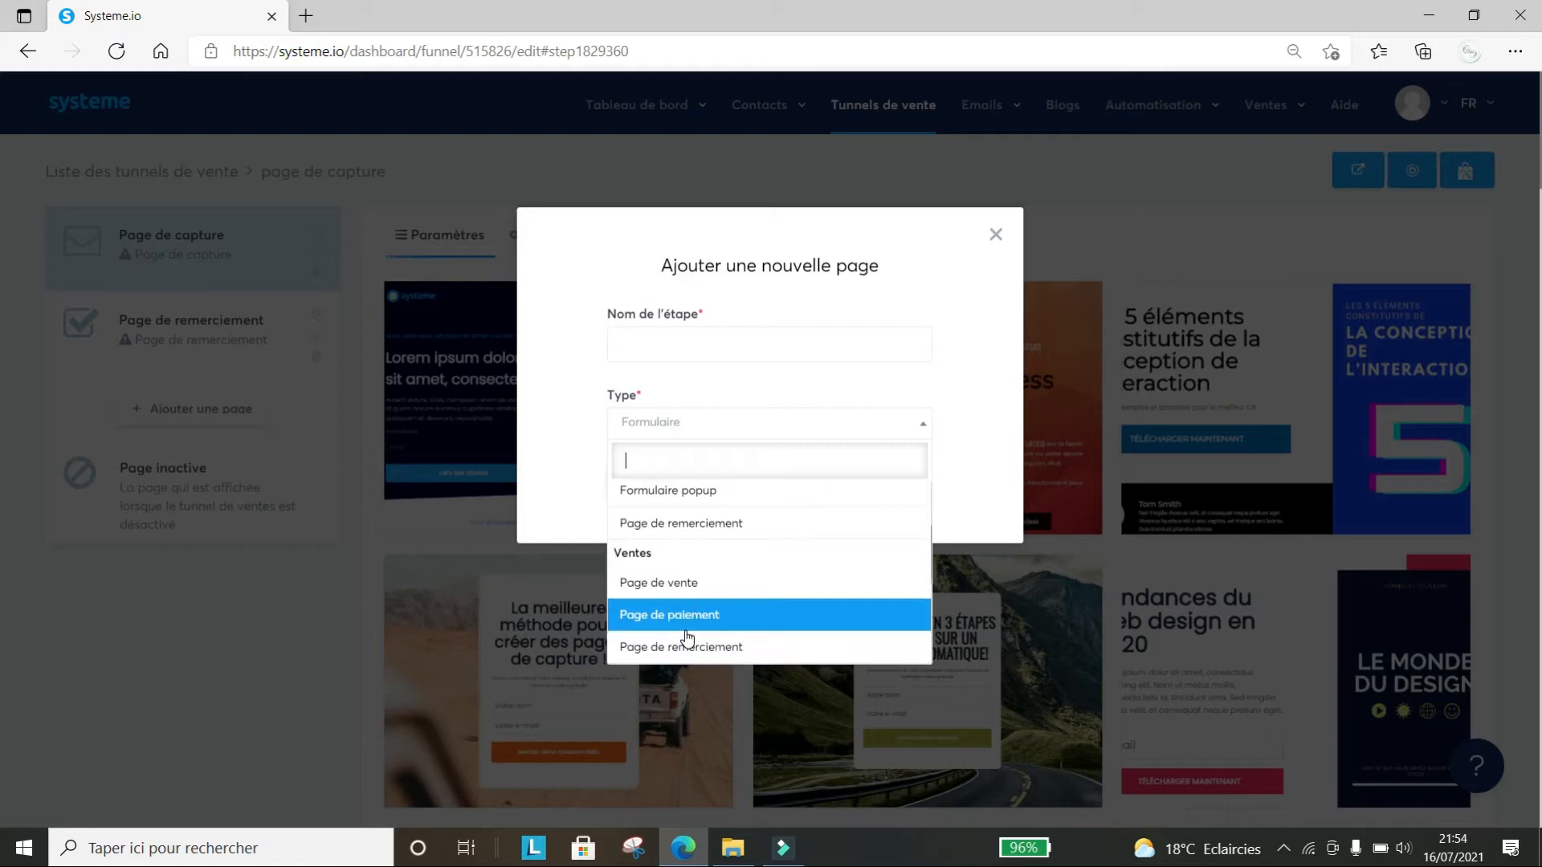
scroll(688, 637, down, 2)
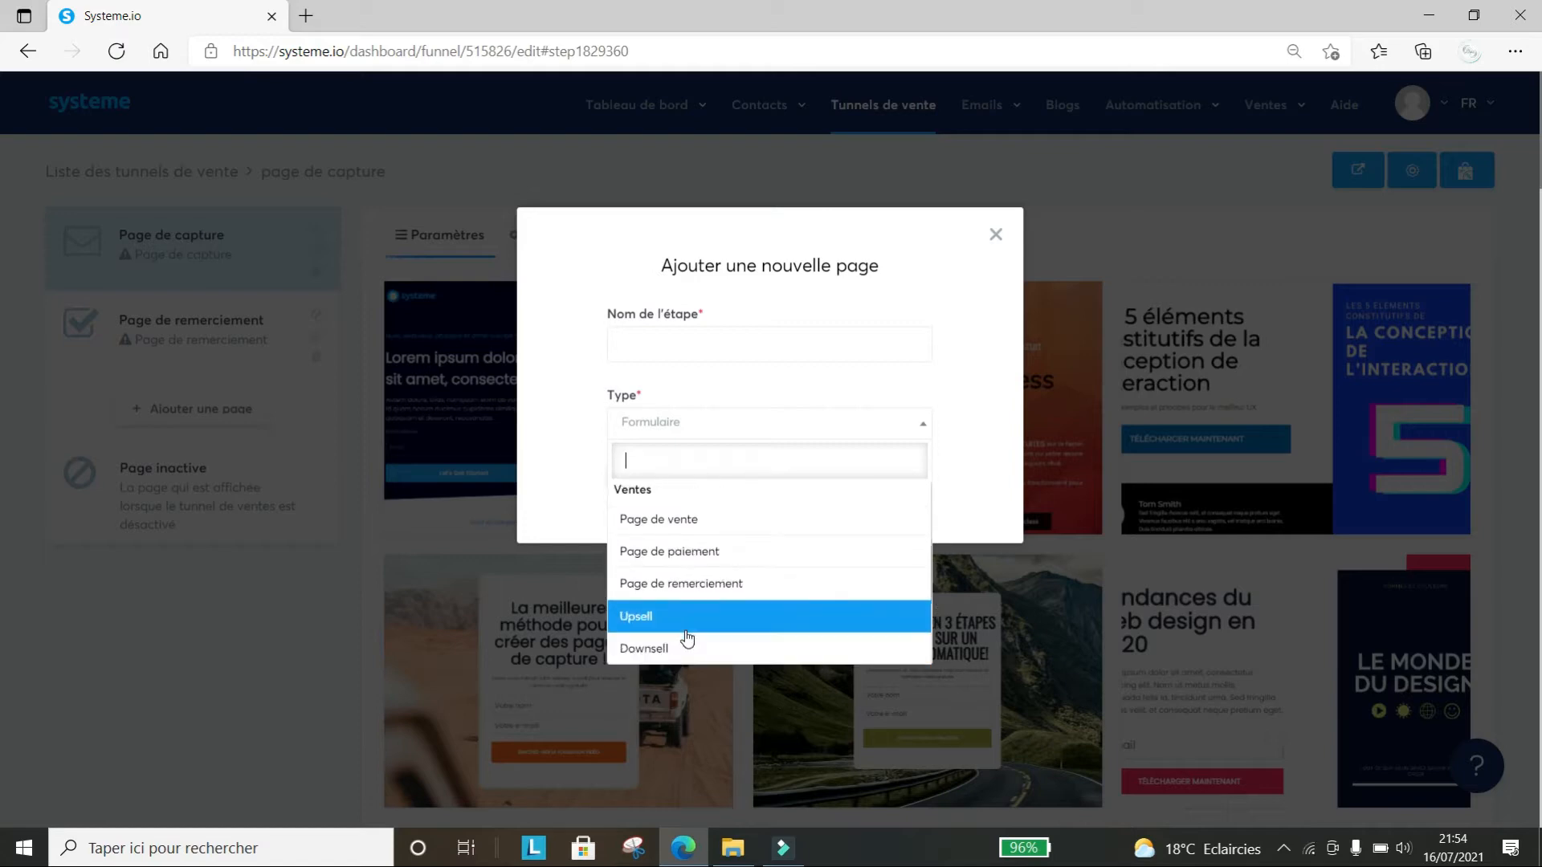
scroll(688, 636, down, 2)
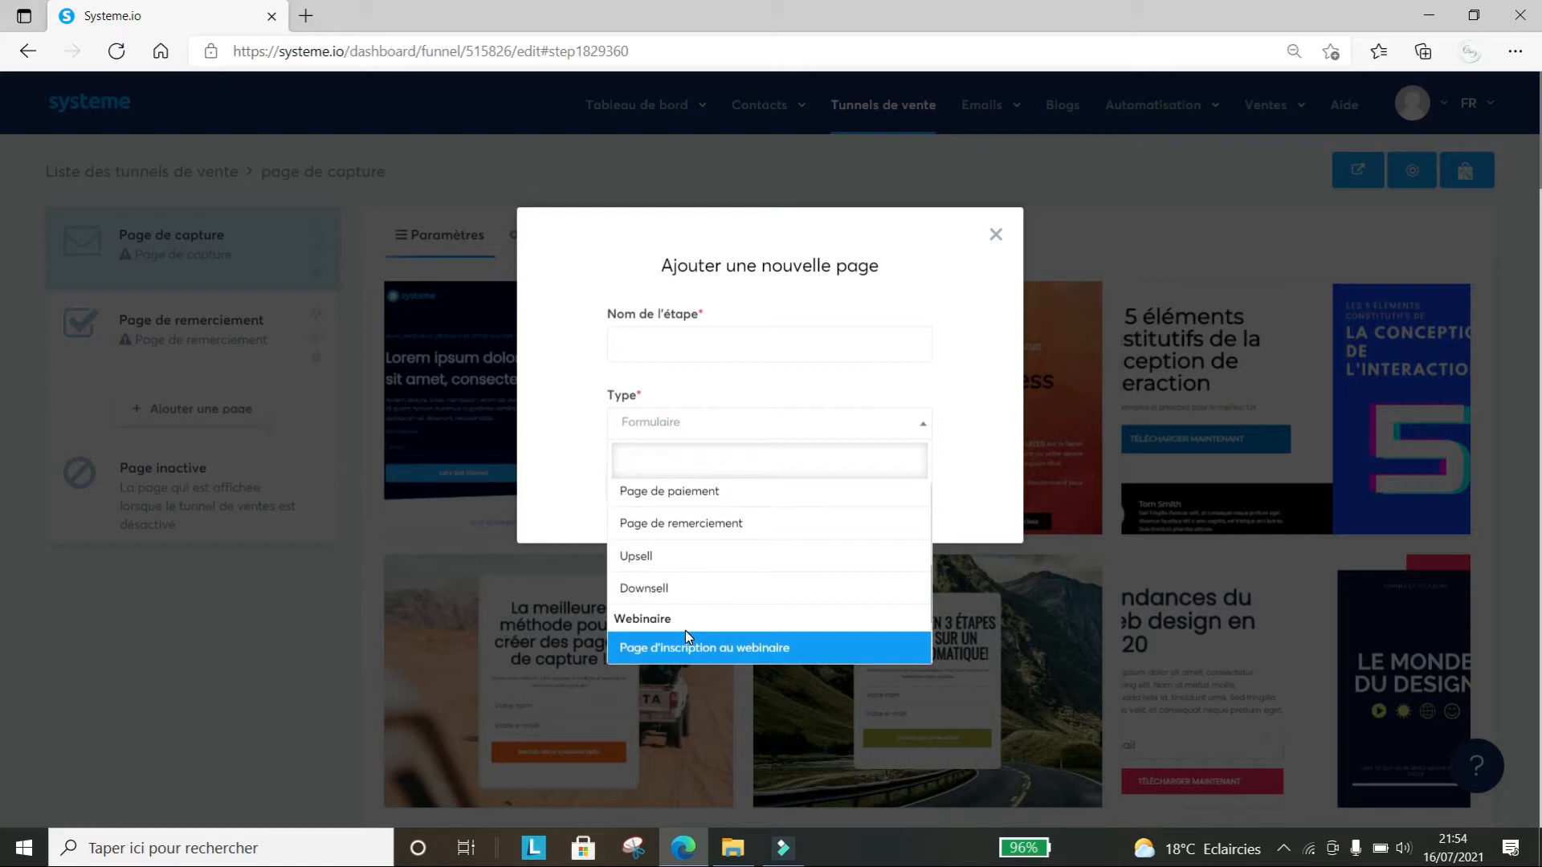
scroll(687, 637, down, 1)
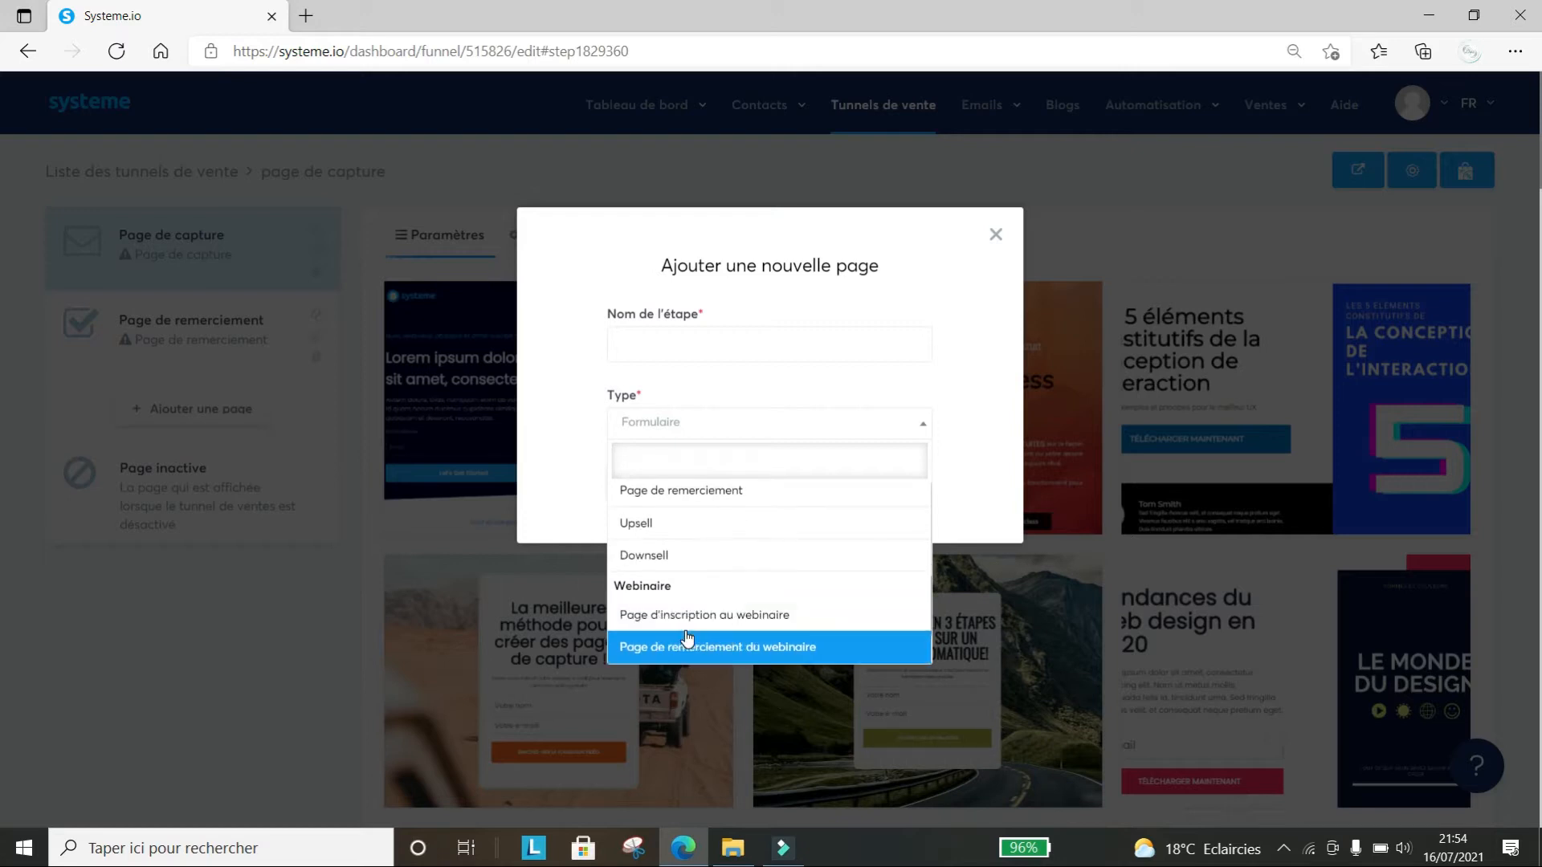
scroll(687, 637, down, 1)
scroll(688, 637, down, 2)
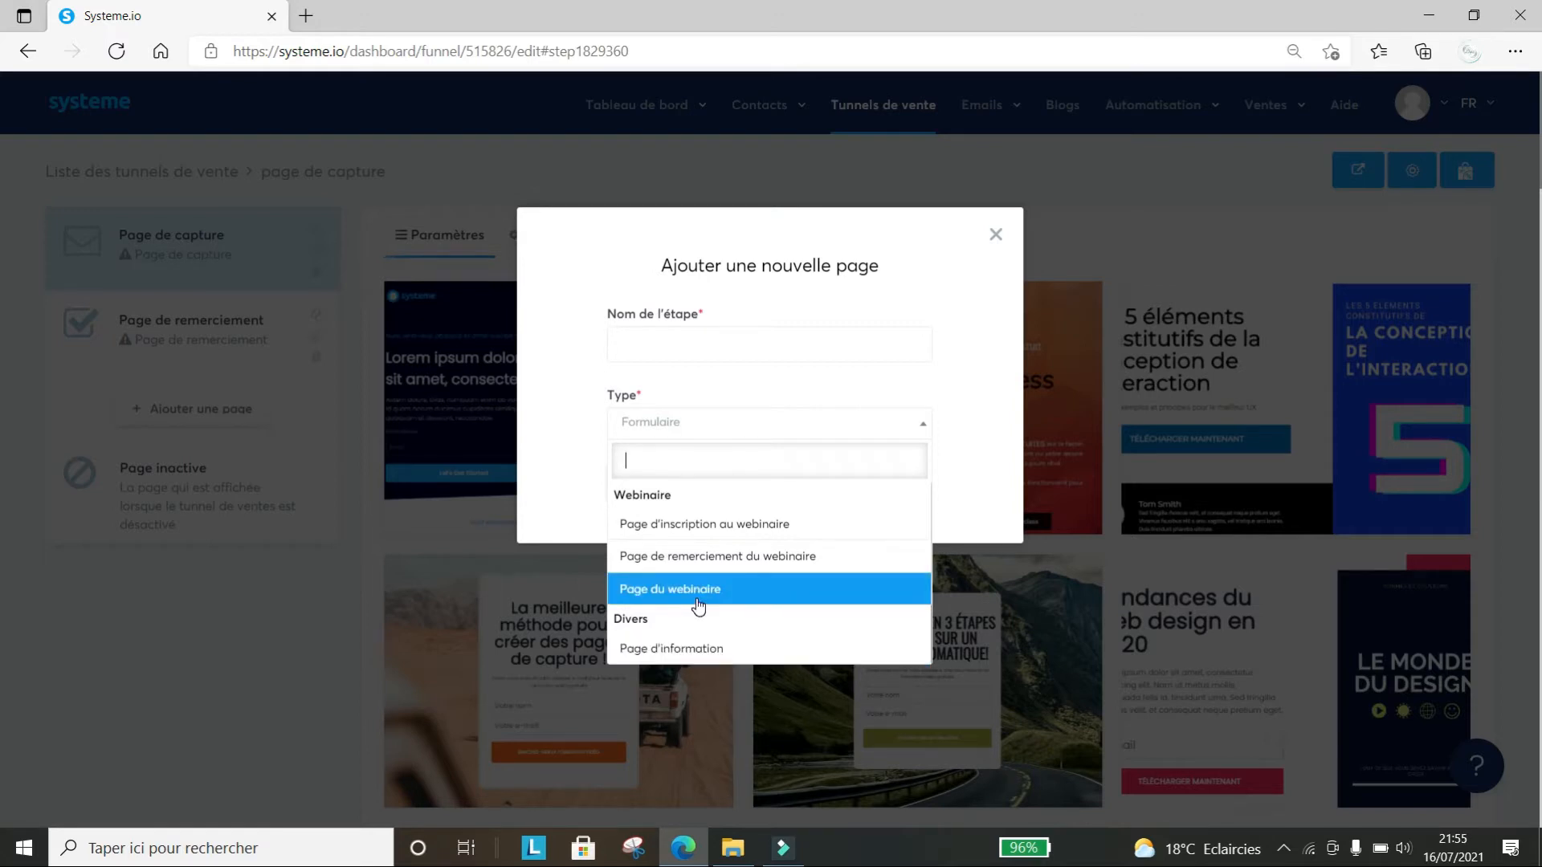
scroll(699, 606, up, 5)
scroll(698, 606, up, 5)
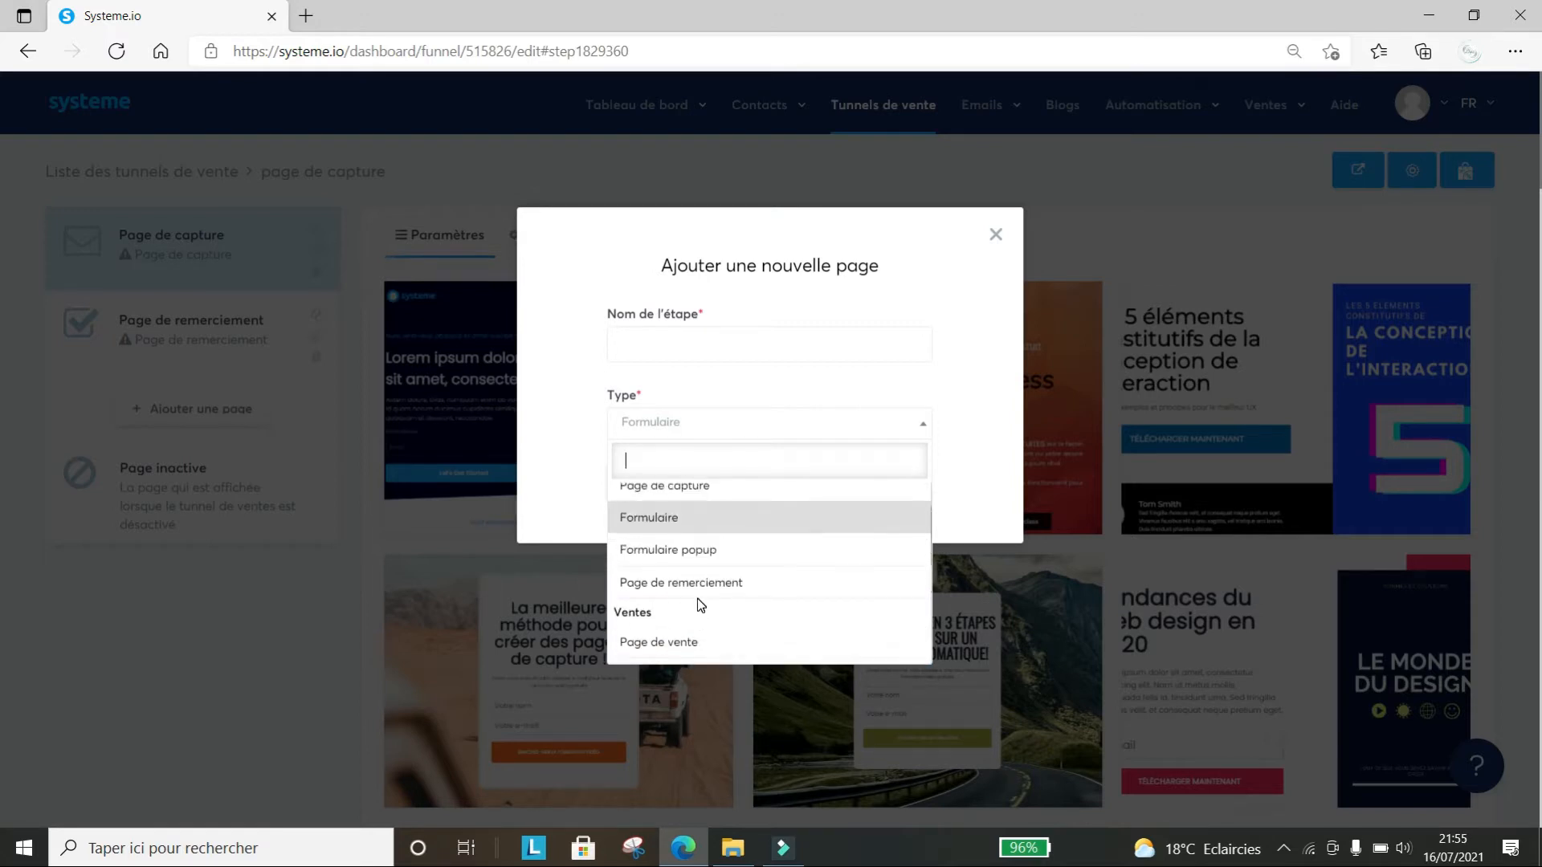
scroll(701, 605, up, 2)
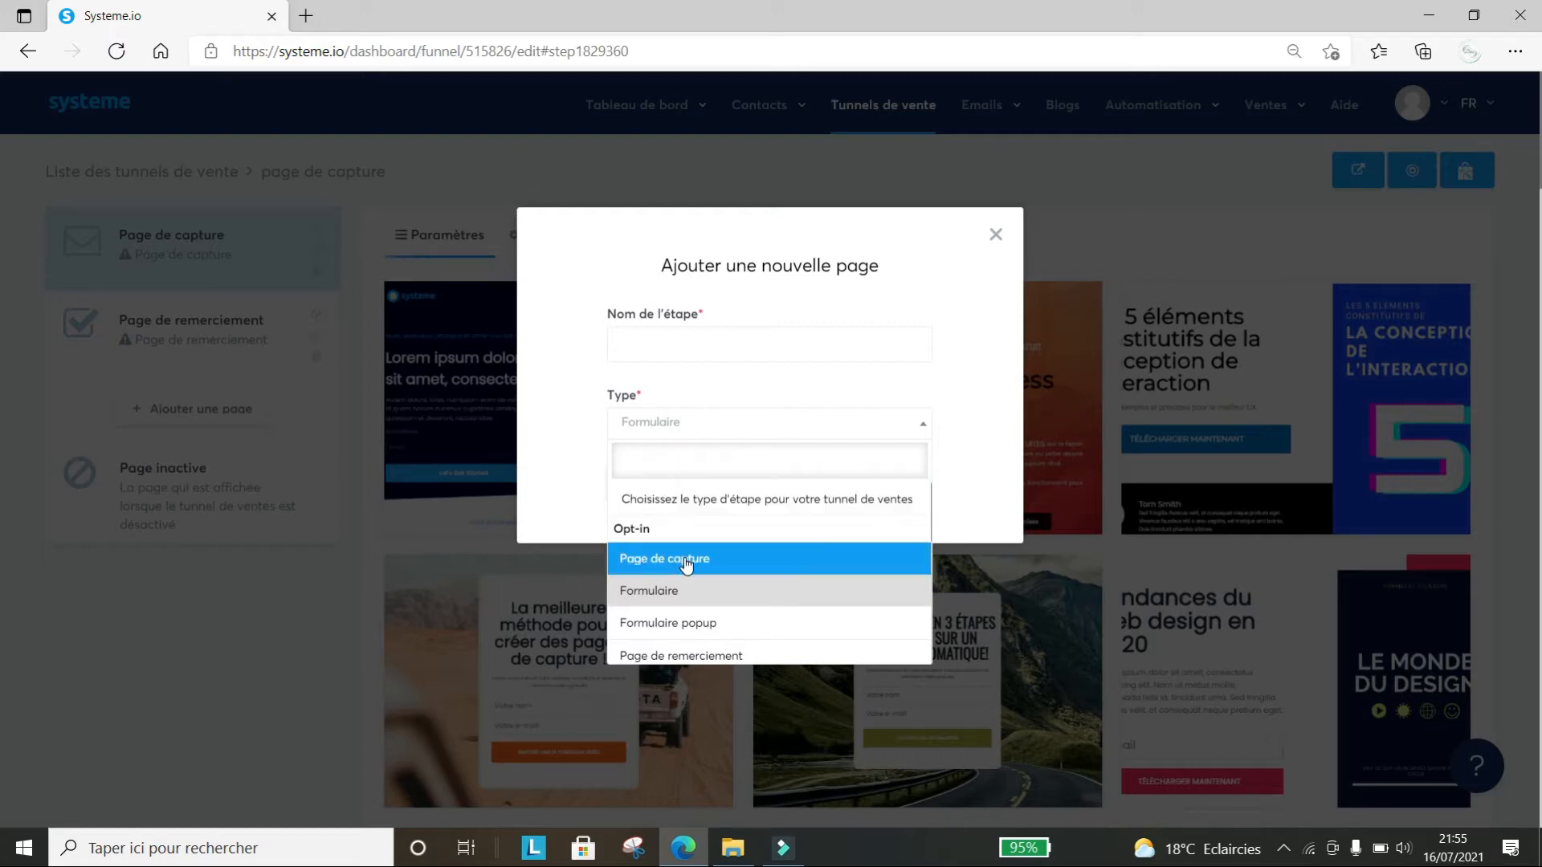
click(996, 235)
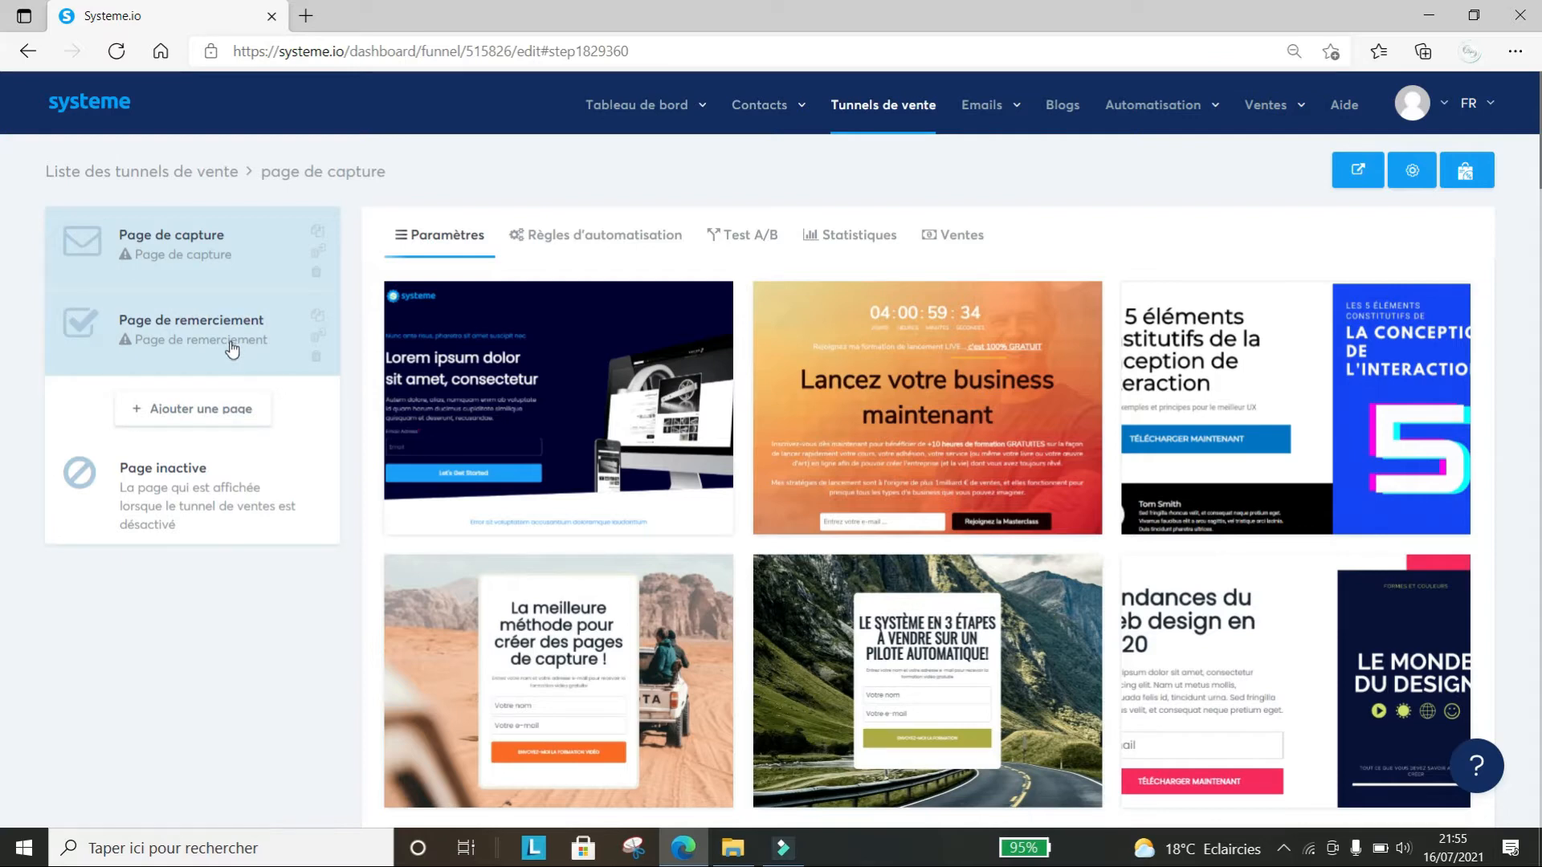
Look through the capture page's automation rules, A/B test, statistics and sales sections, ending on its template settings
click(239, 263)
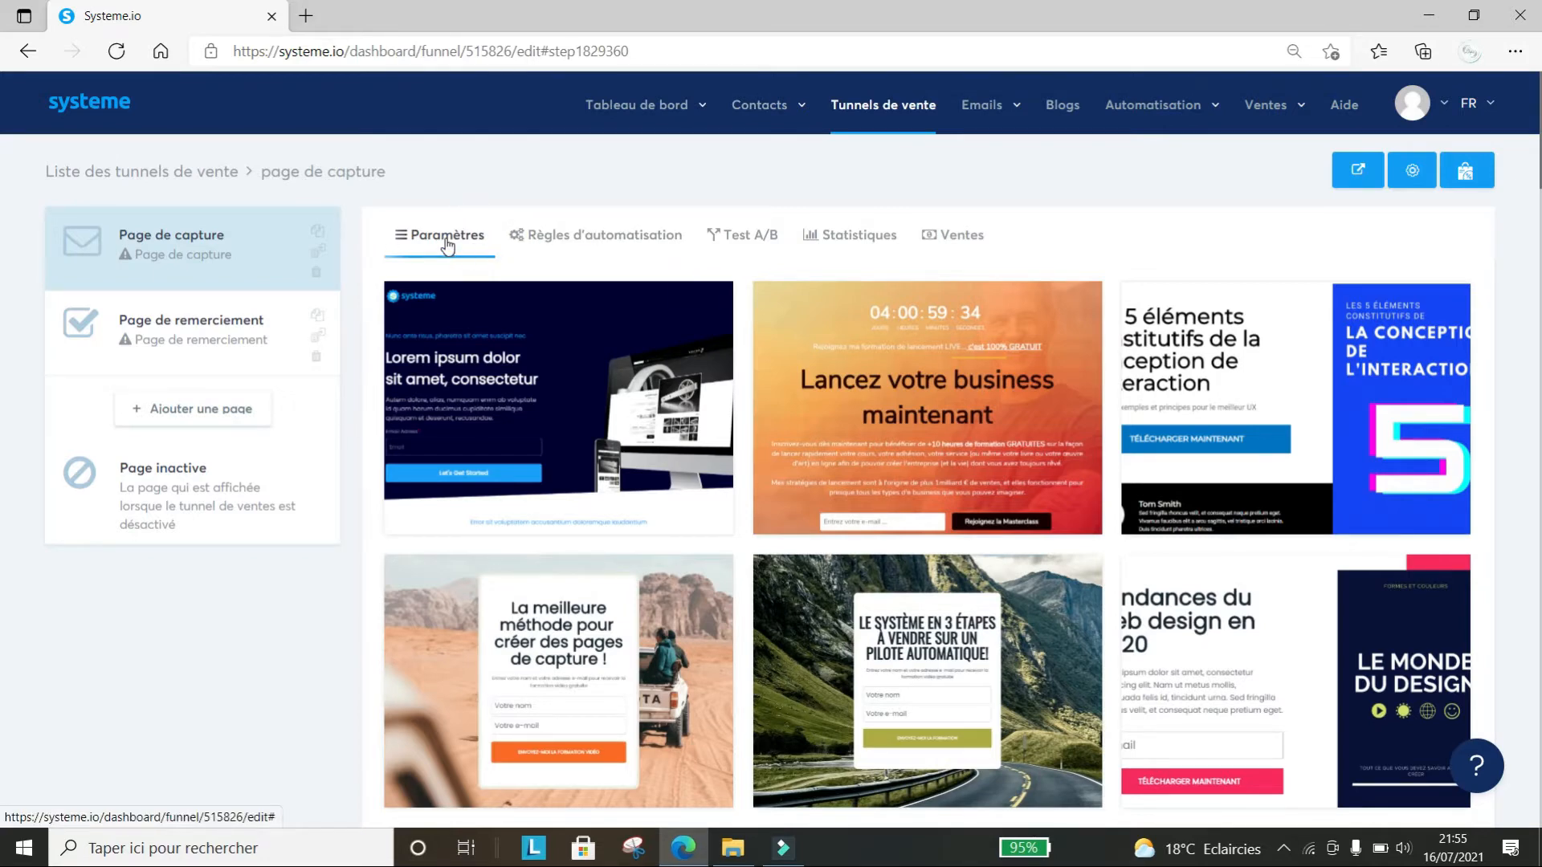
click(543, 232)
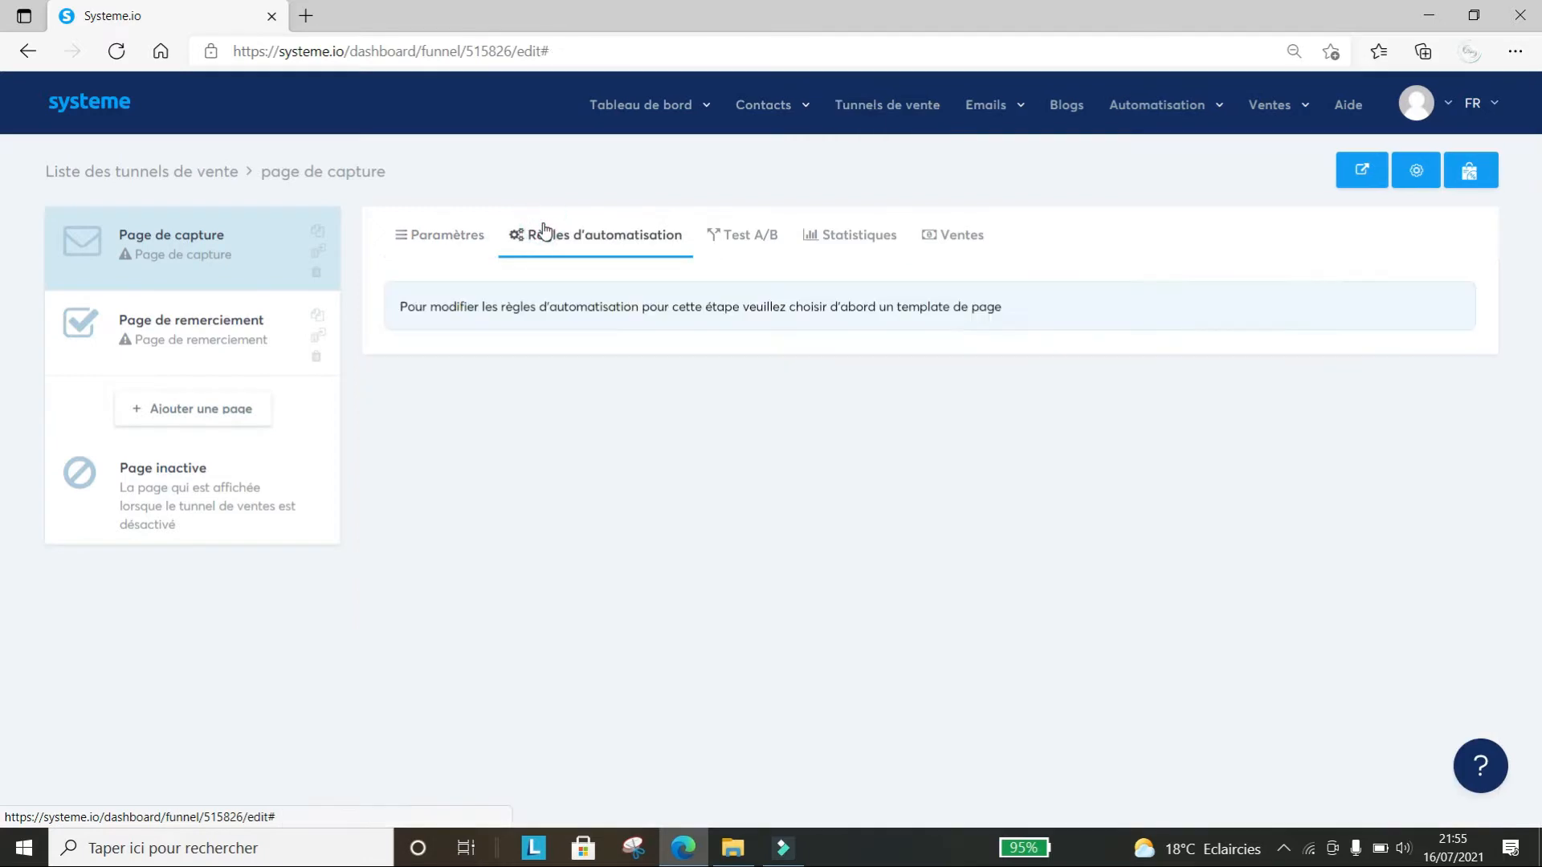
click(744, 241)
click(849, 236)
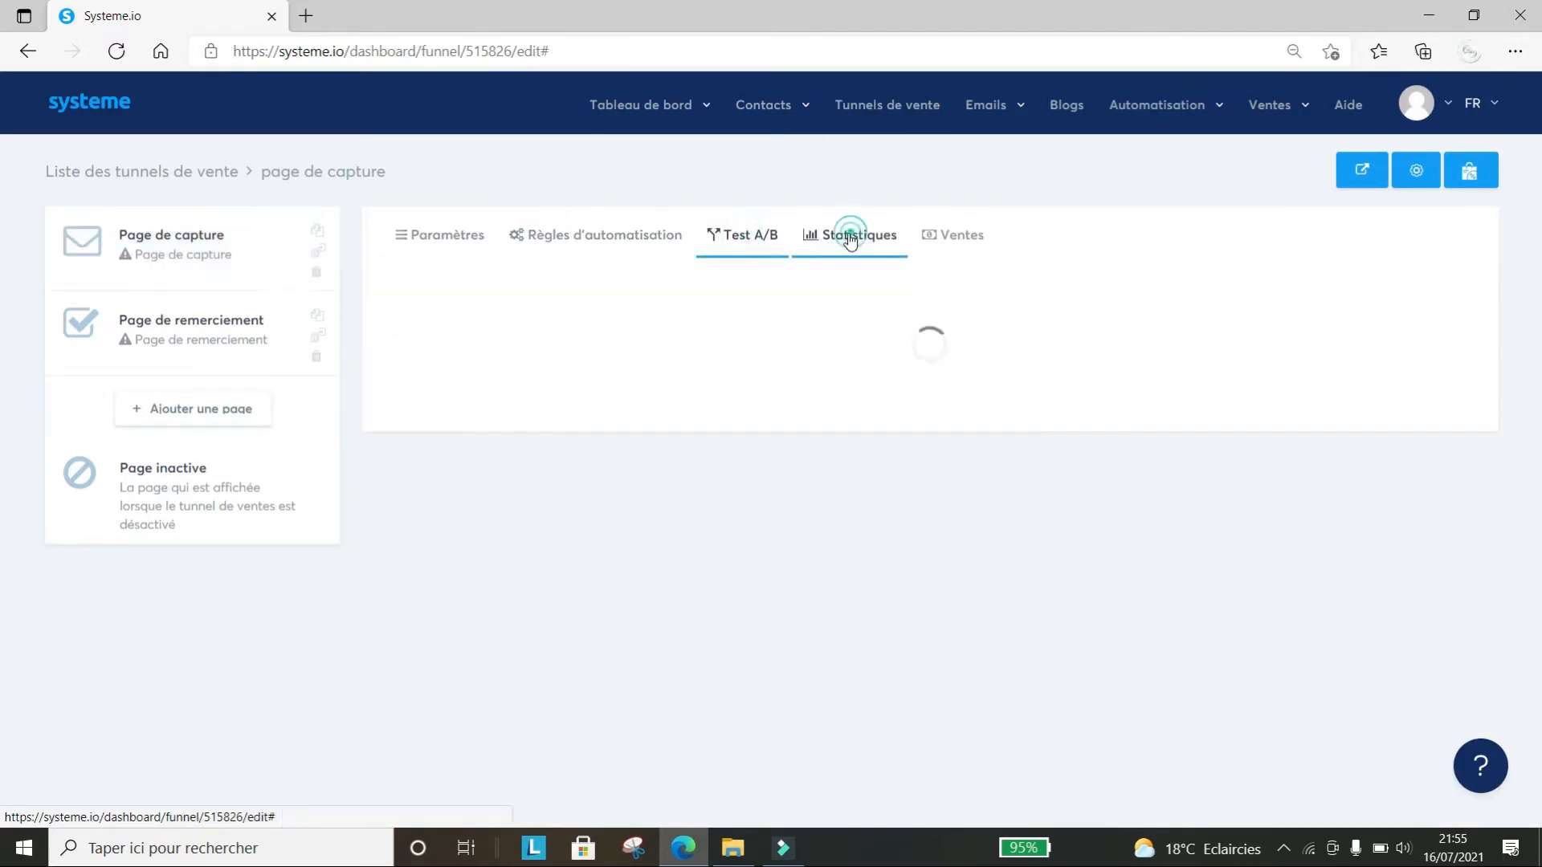
click(932, 236)
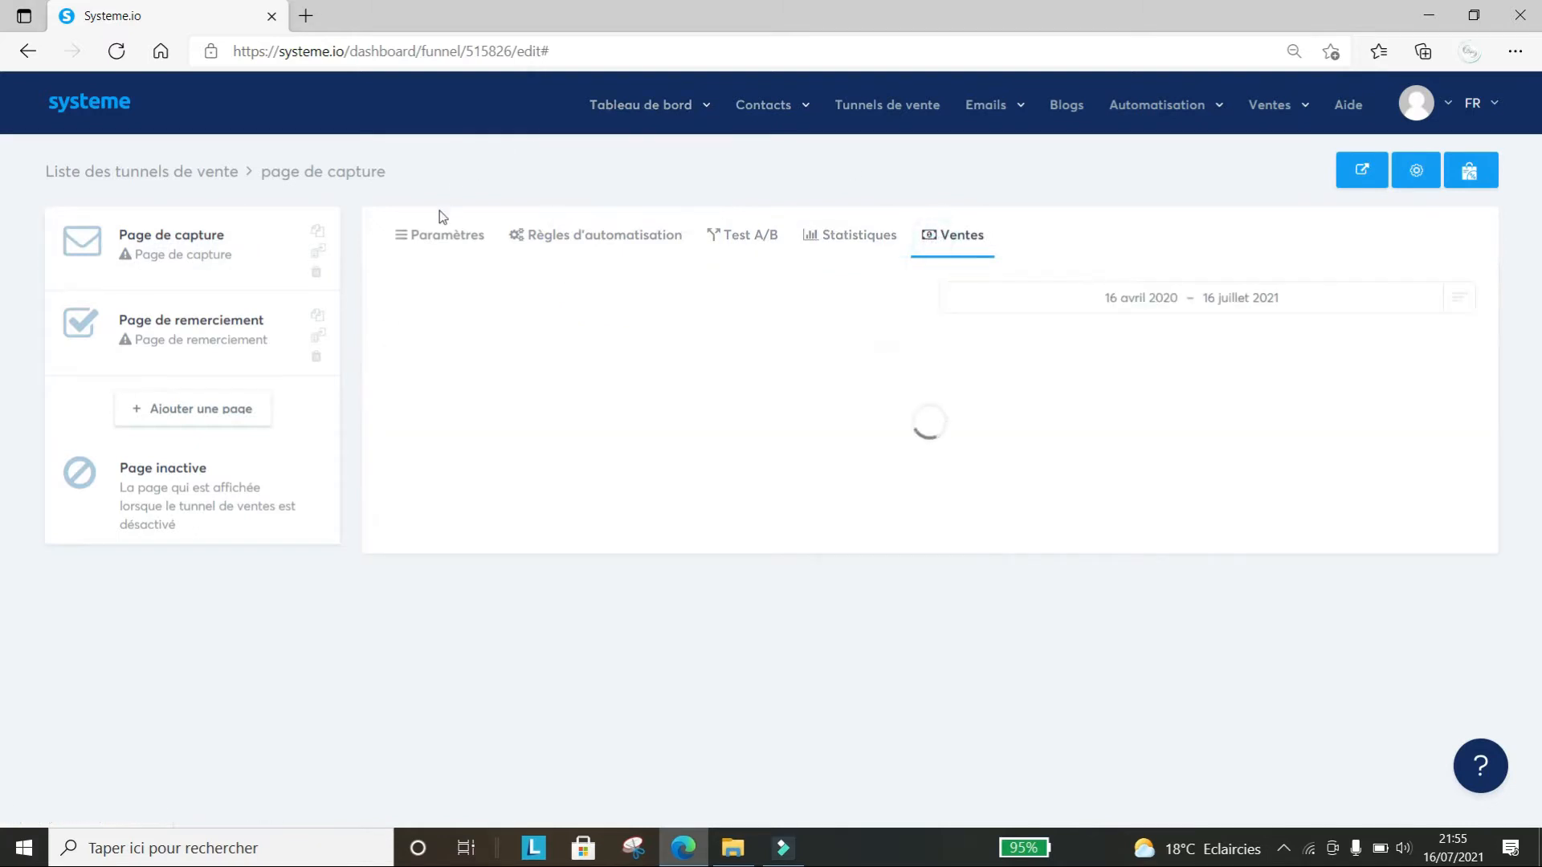
click(434, 238)
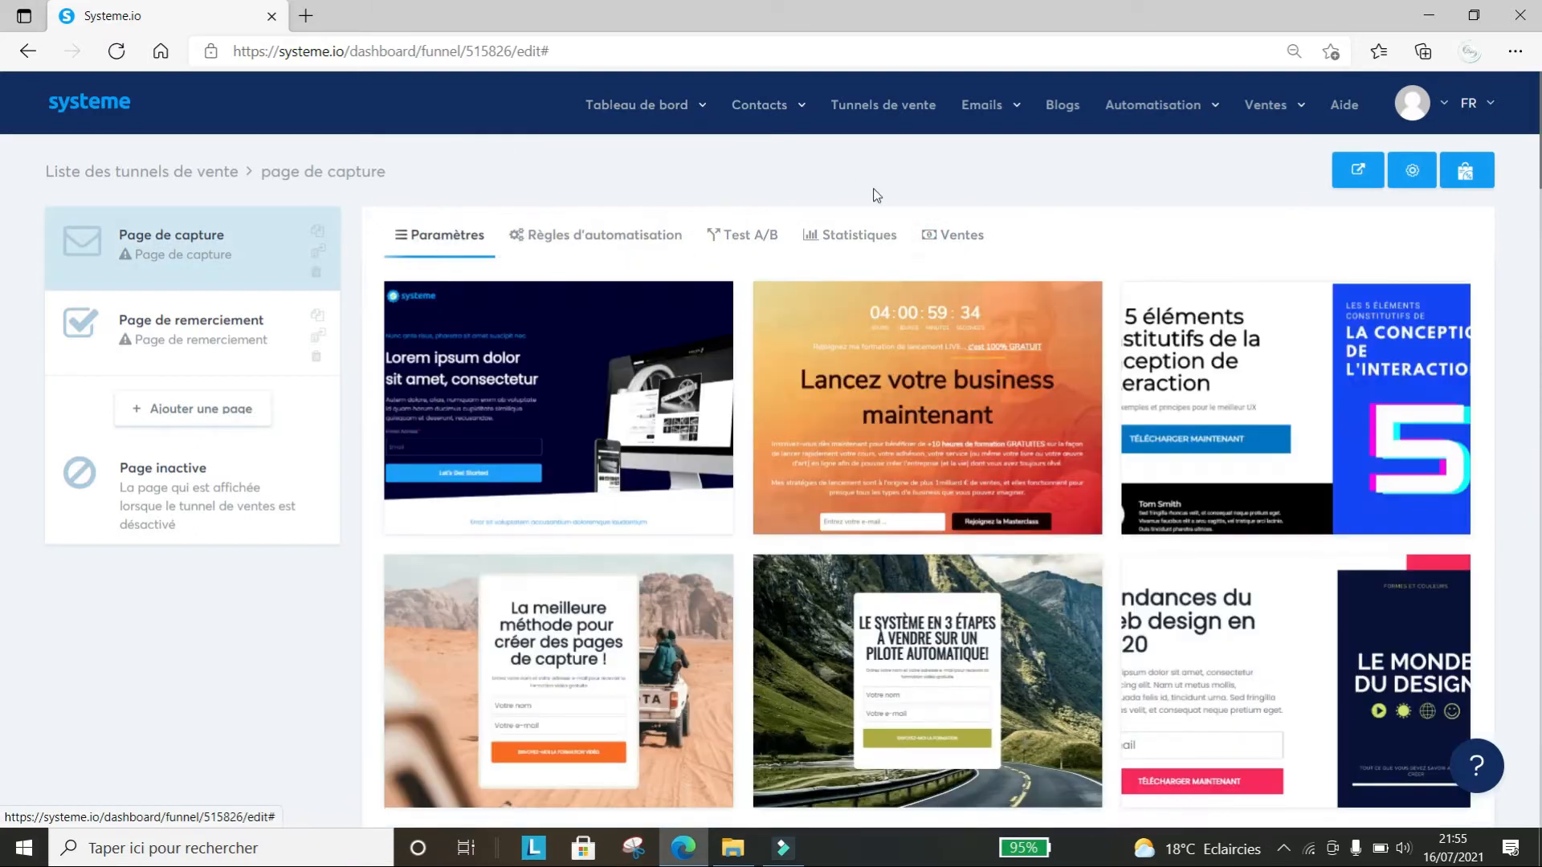
Browse the capture page templates and select the skyline one titled "La meilleure façon de créer des pages de capture" with name and email fields
scroll(2, 171, down, 9)
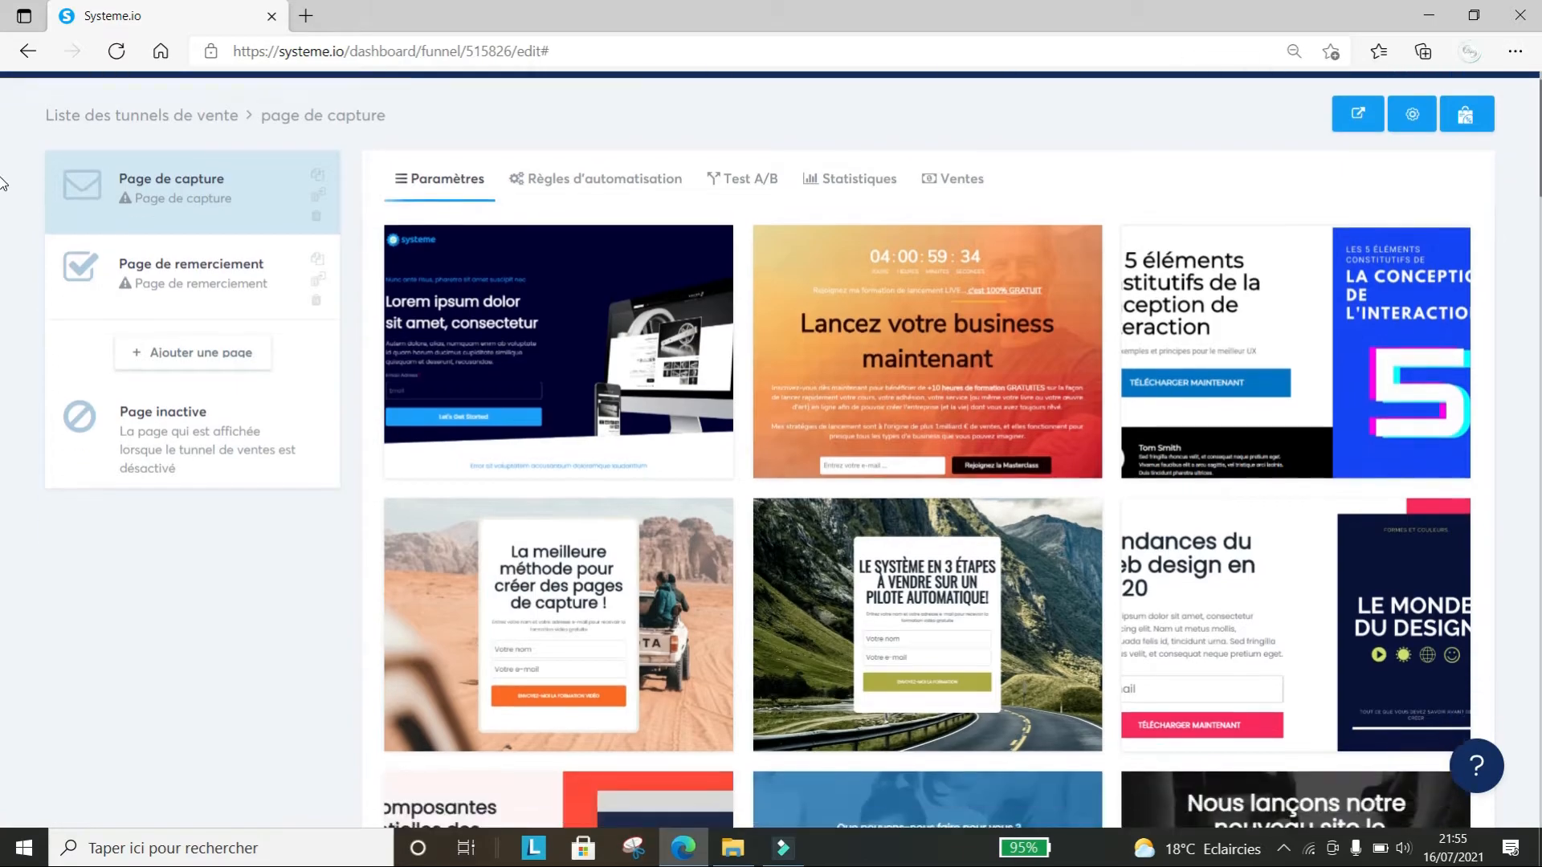
scroll(2, 291, down, 20)
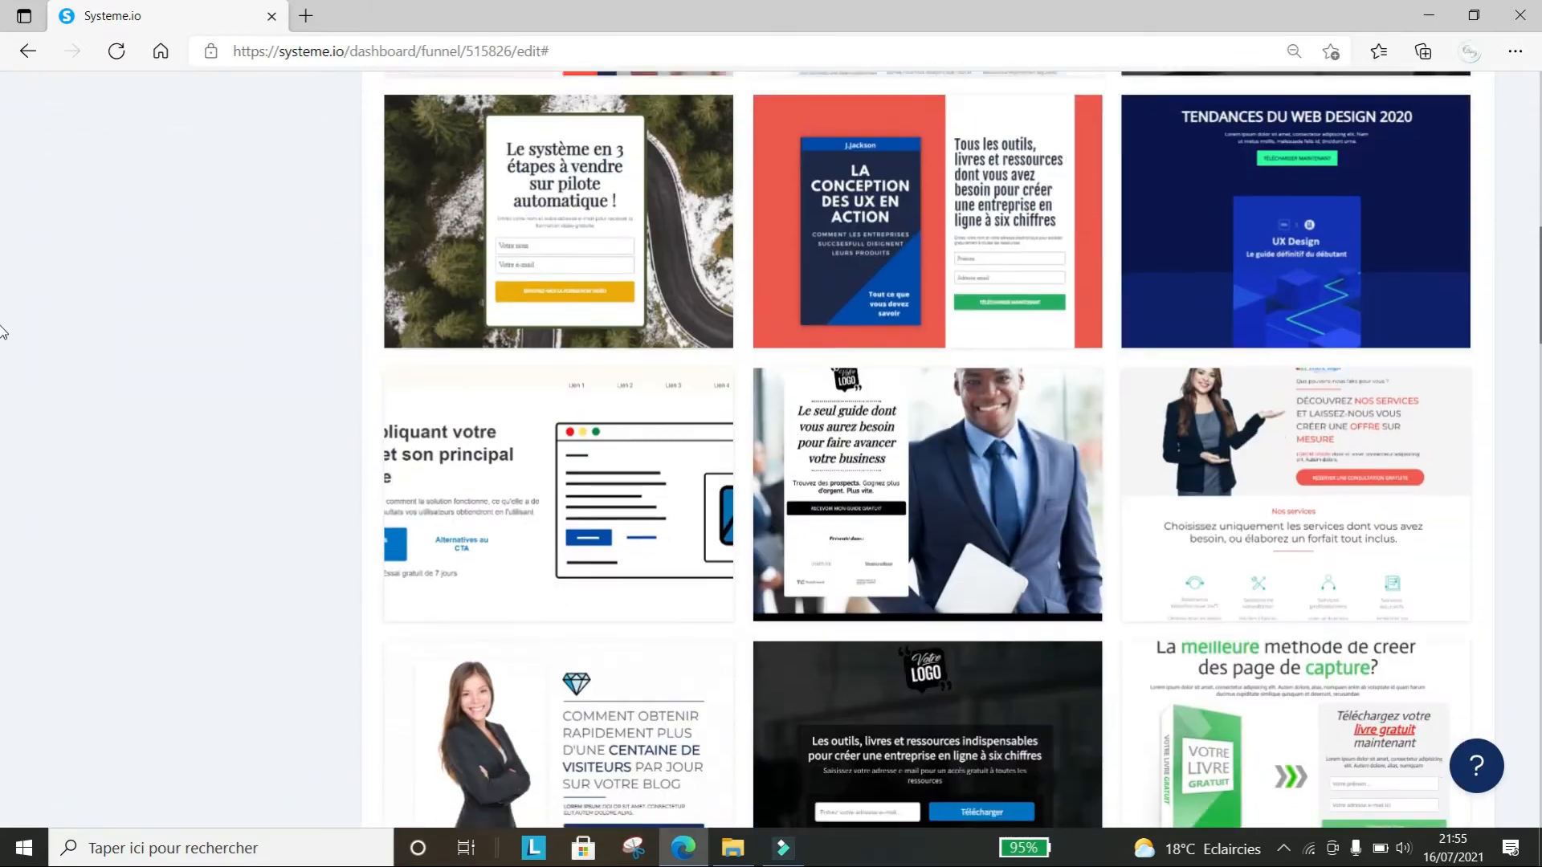
scroll(2, 639, down, 15)
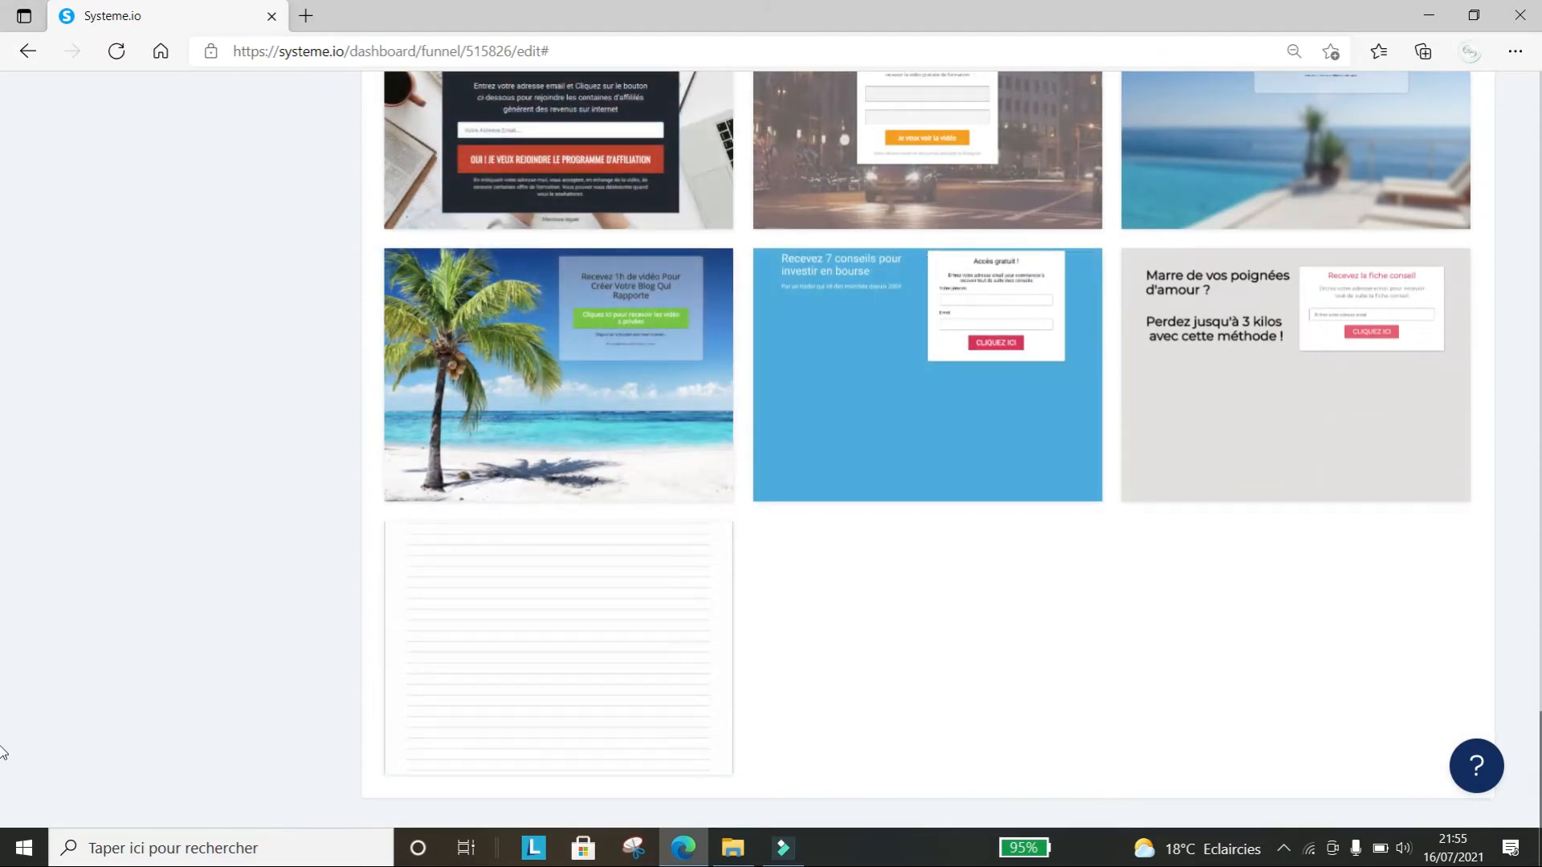
mouse_move(643, 672)
scroll(871, 625, up, 15)
scroll(884, 594, down, 5)
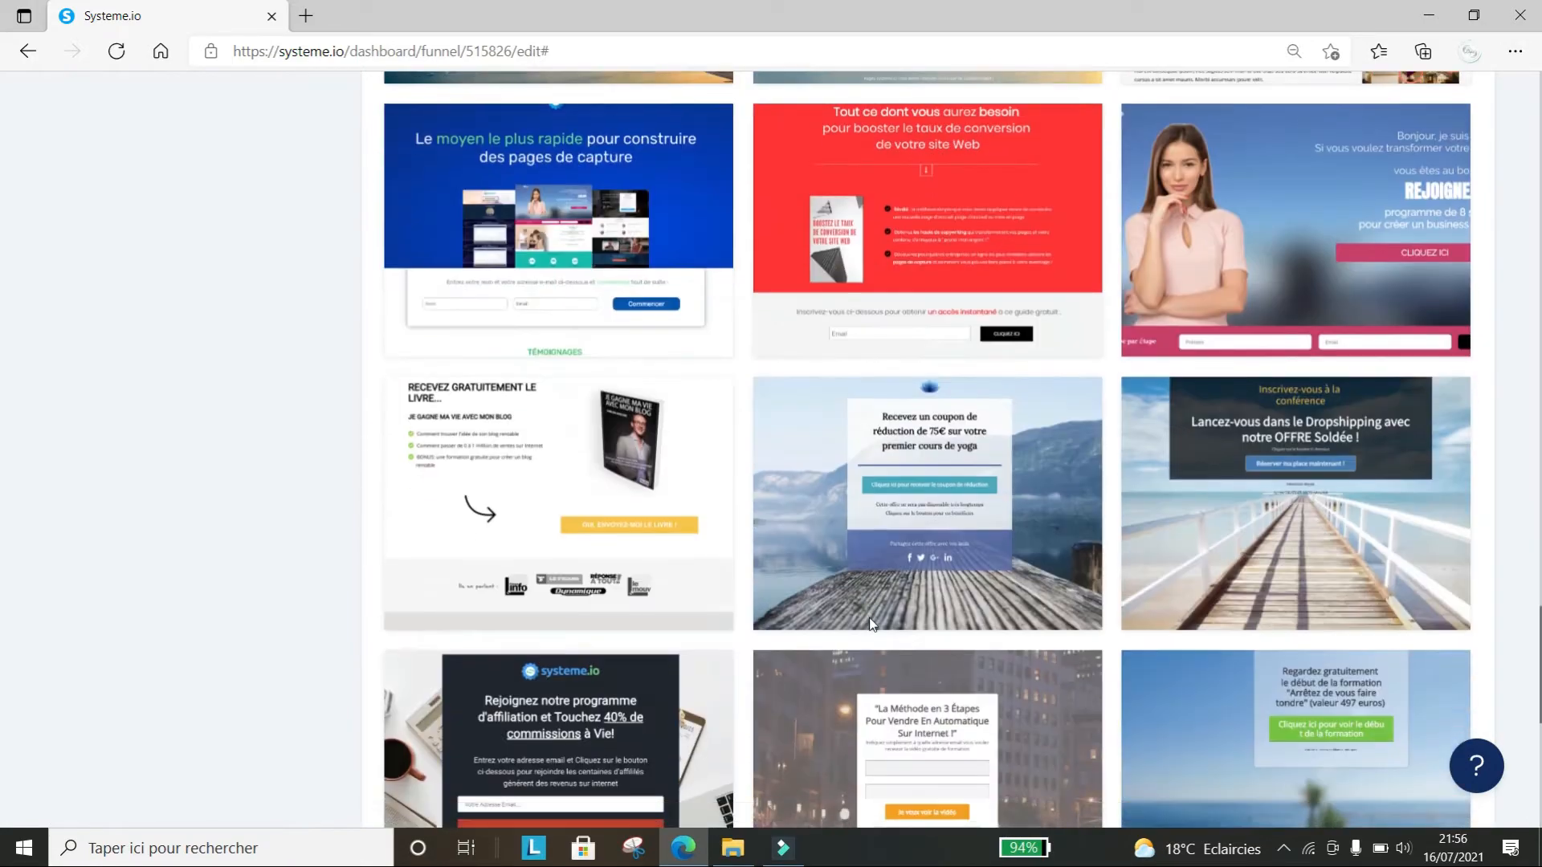
scroll(889, 572, up, 5)
mouse_move(514, 566)
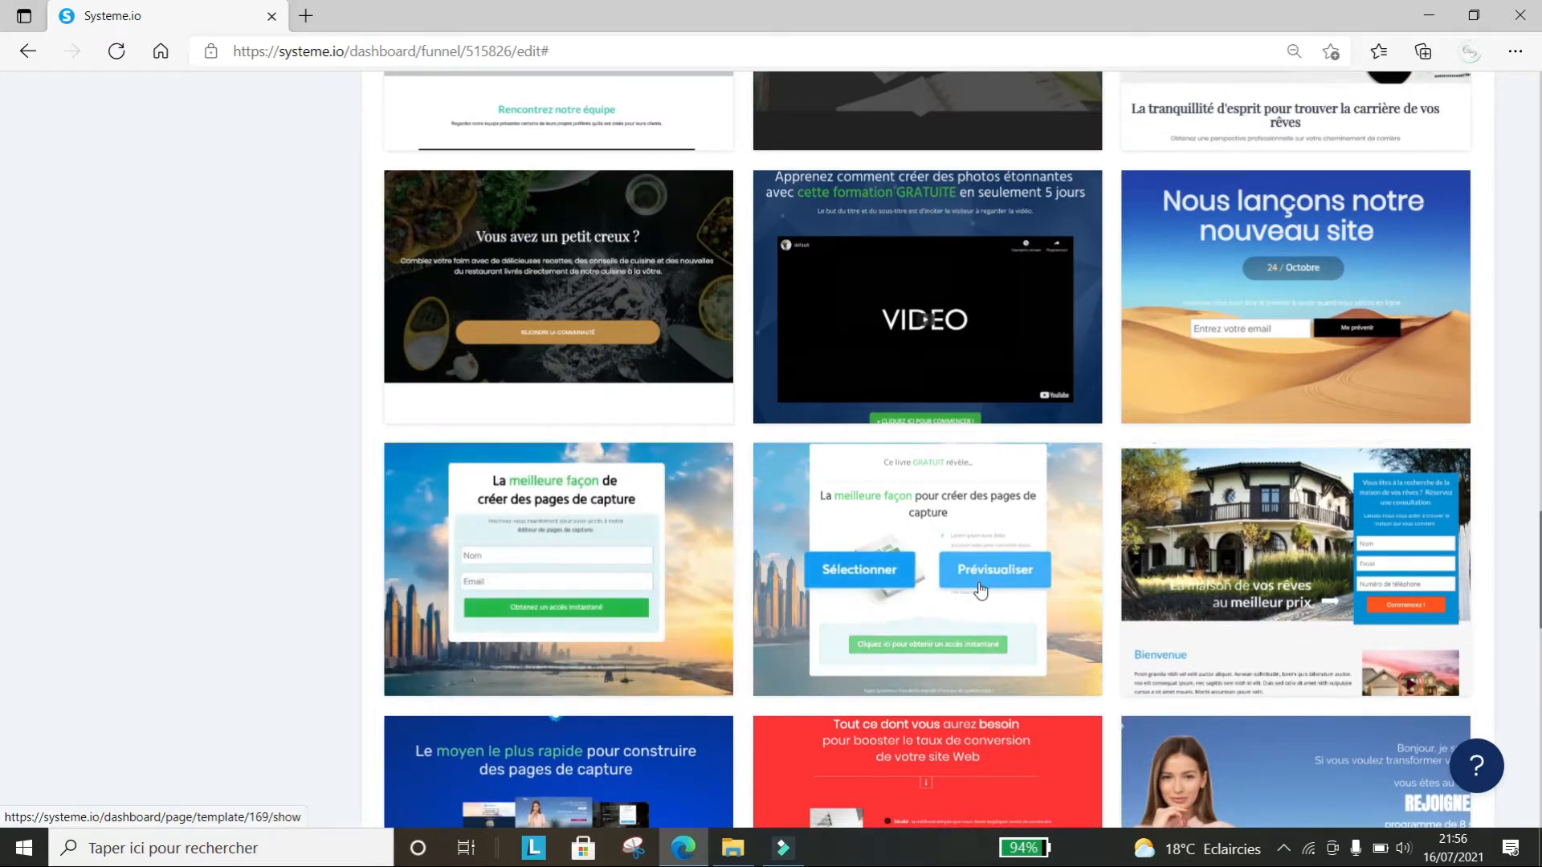
mouse_move(691, 568)
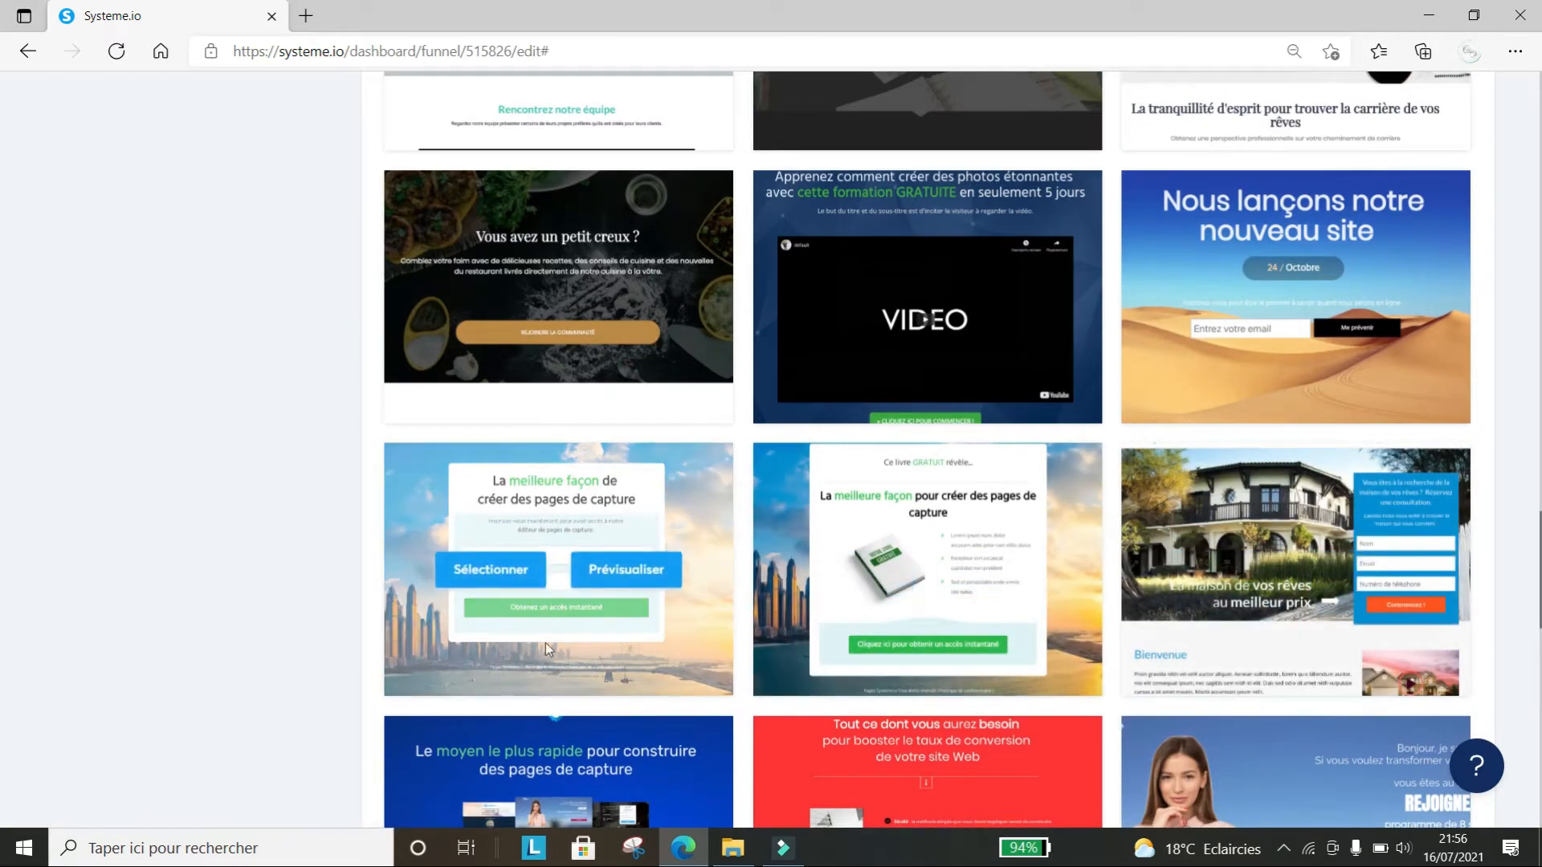
click(498, 577)
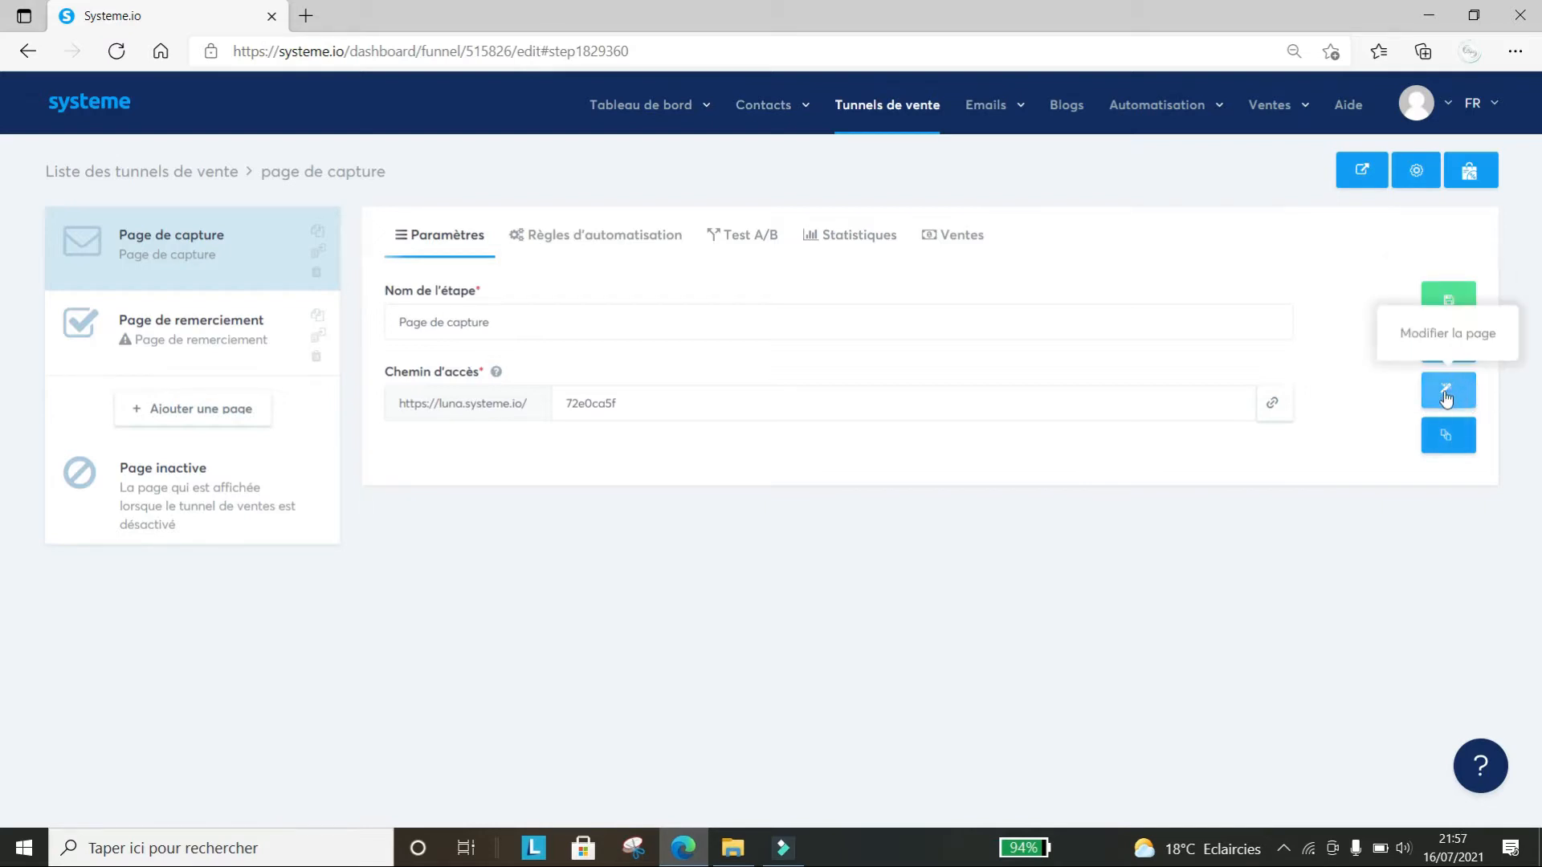
Set the capture page's access path to "guideoffert"
click(493, 310)
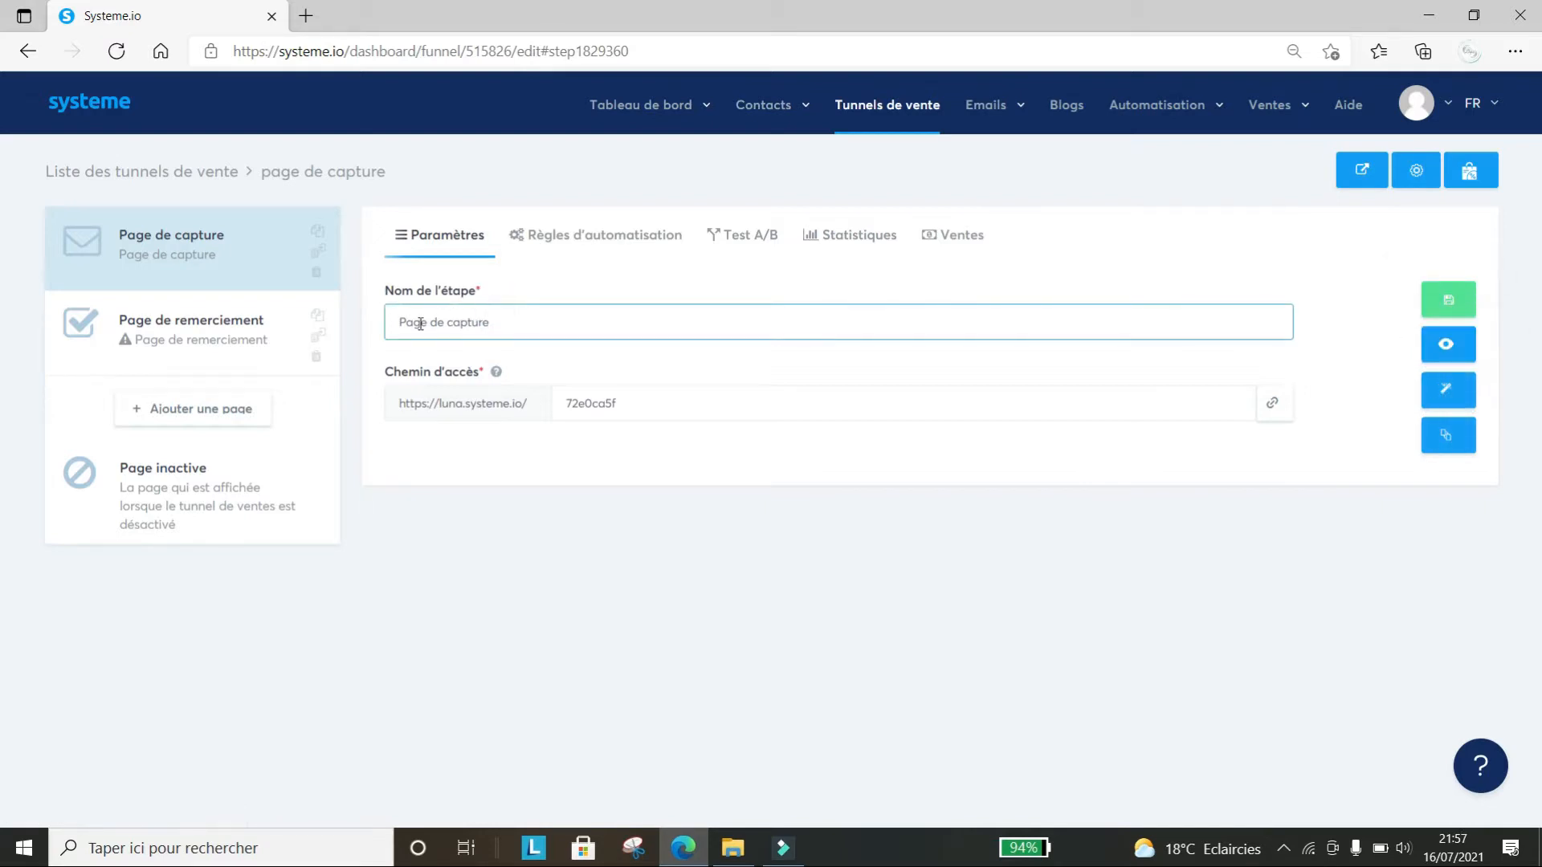
drag(400, 328, 511, 328)
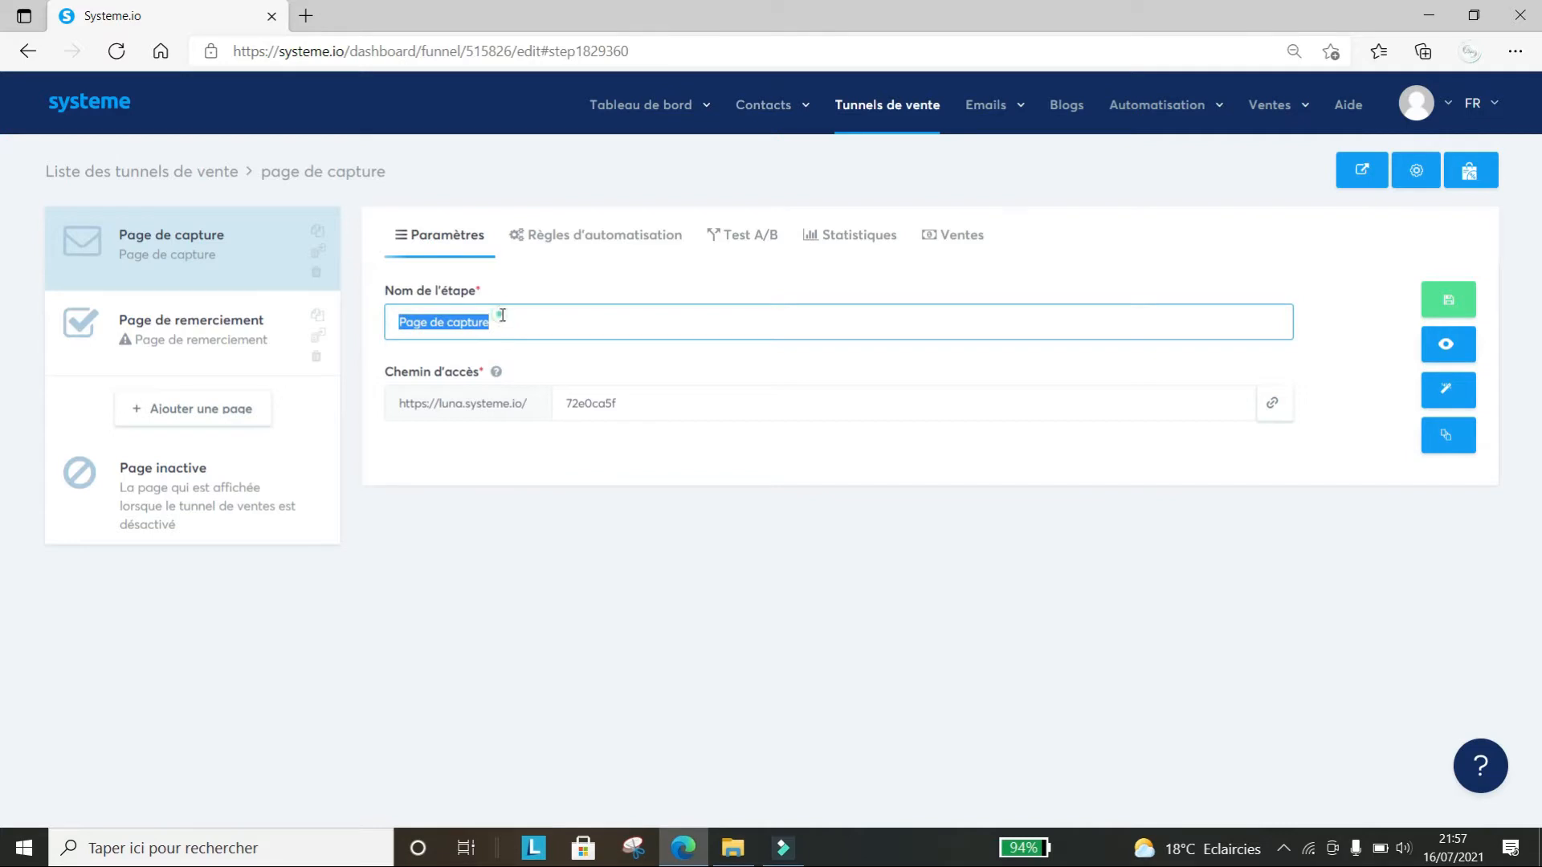
click(618, 351)
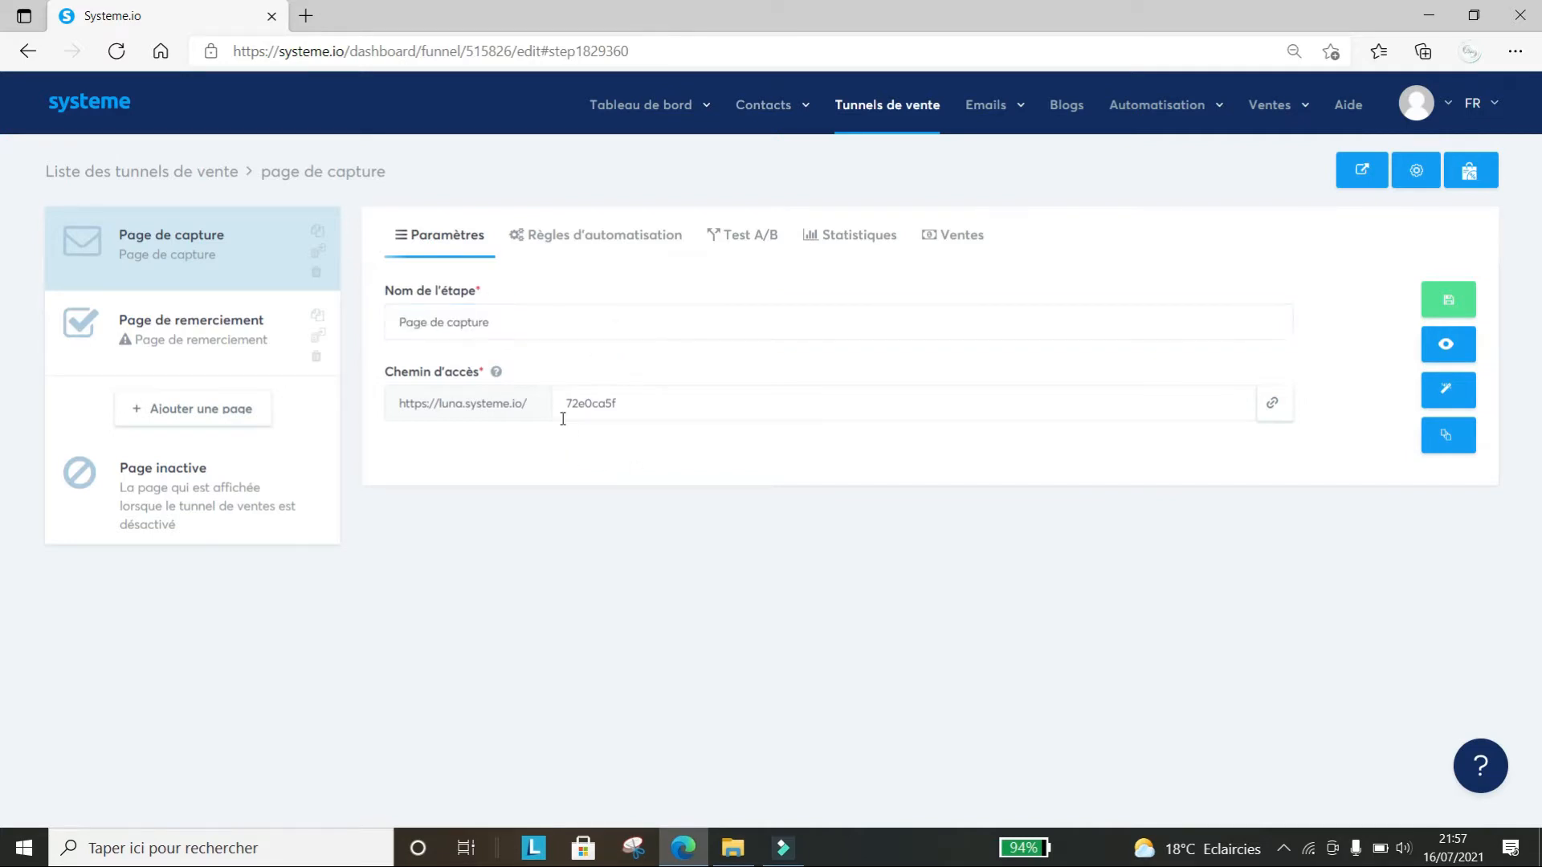
drag(563, 399, 617, 396)
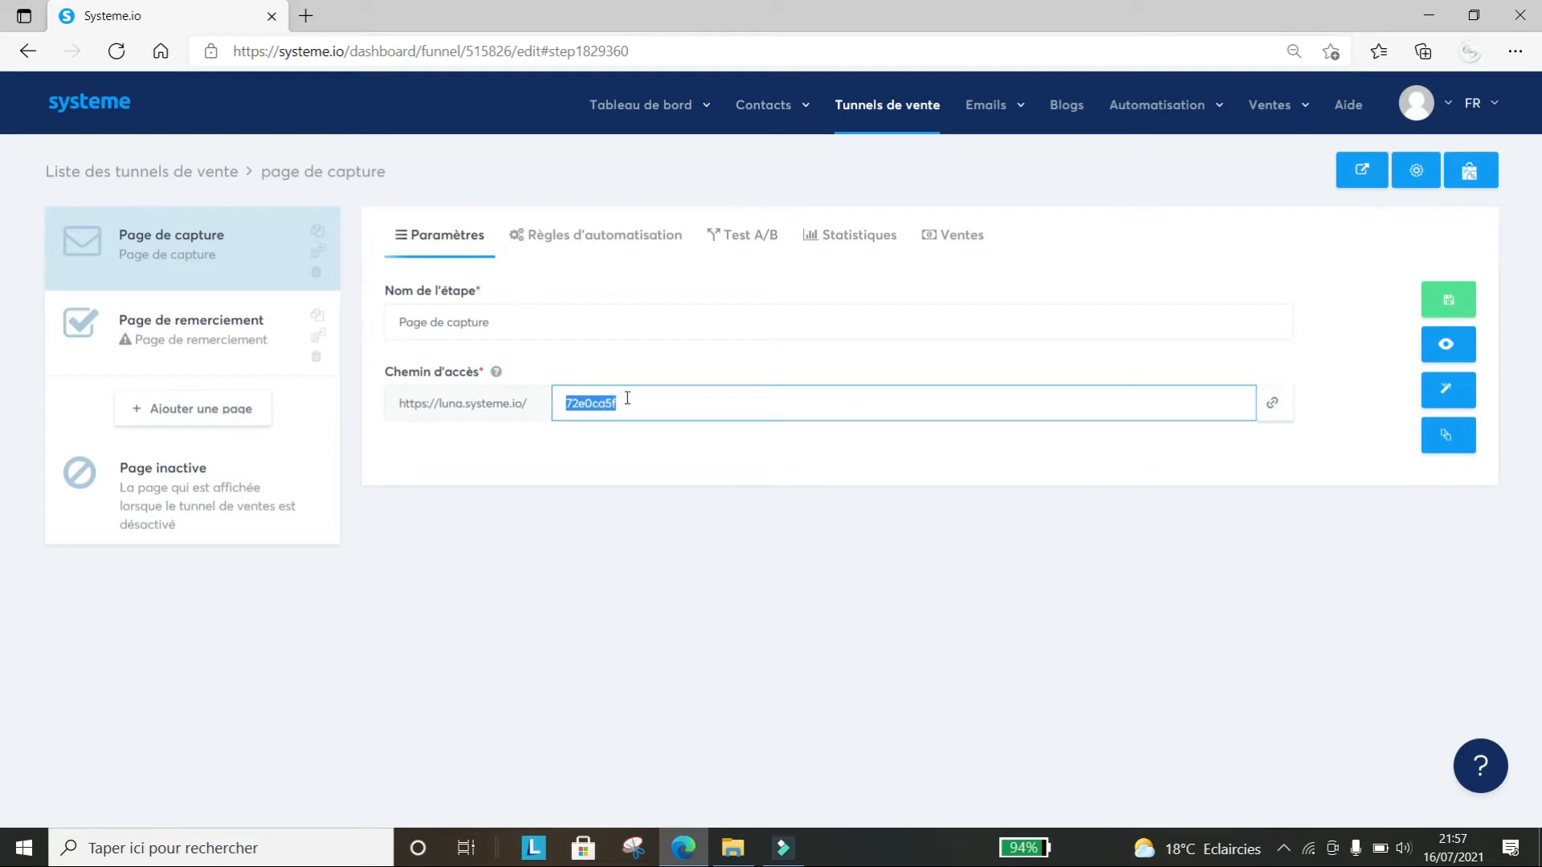
click(627, 398)
drag(568, 402, 629, 403)
double_click(624, 400)
key(BackSpace)
text(guide)
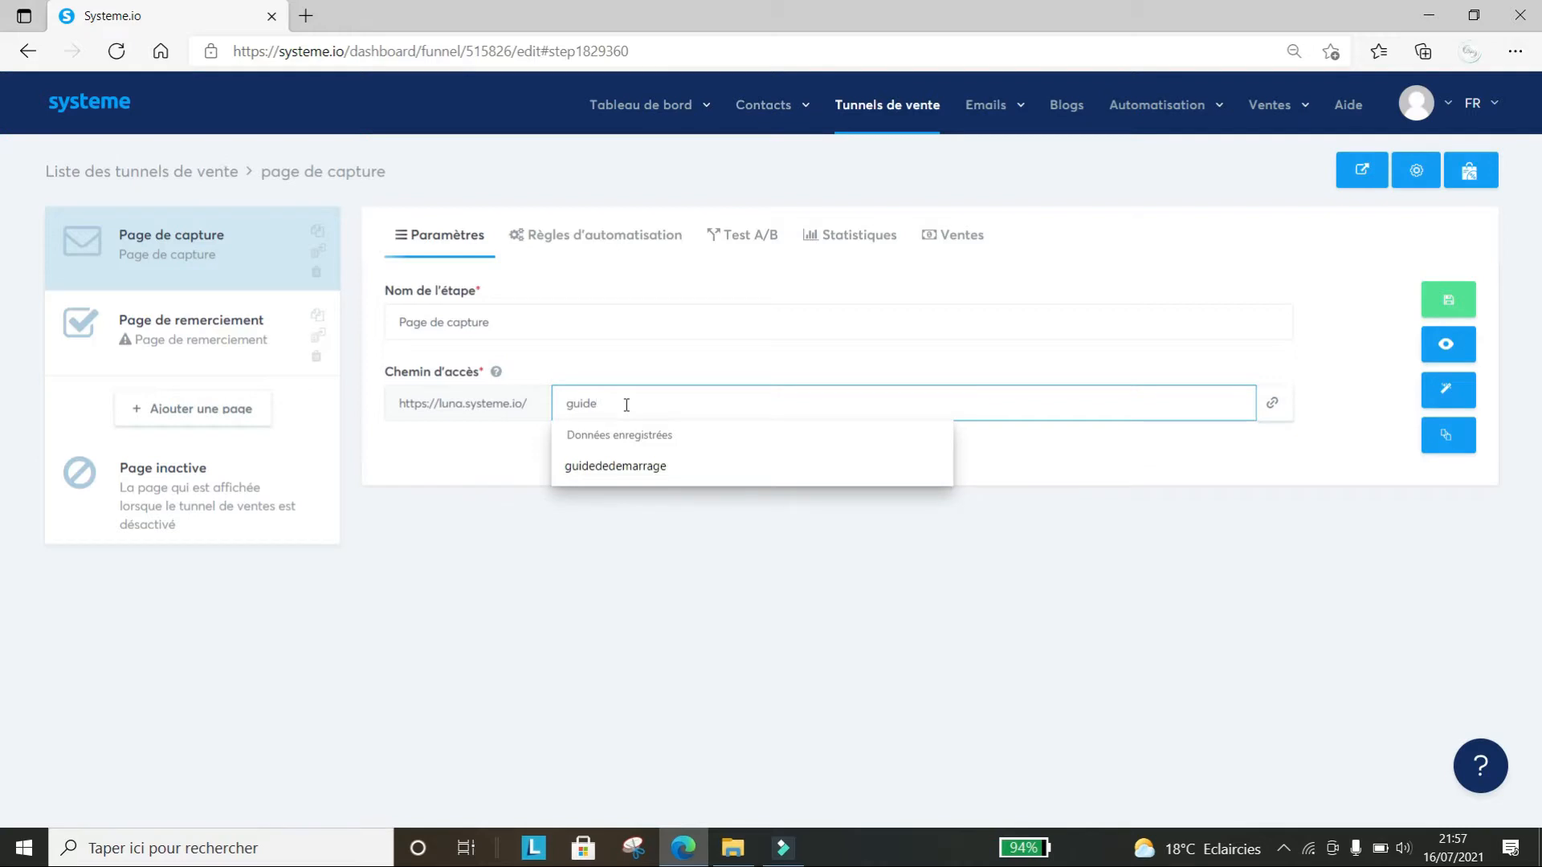
text(of)
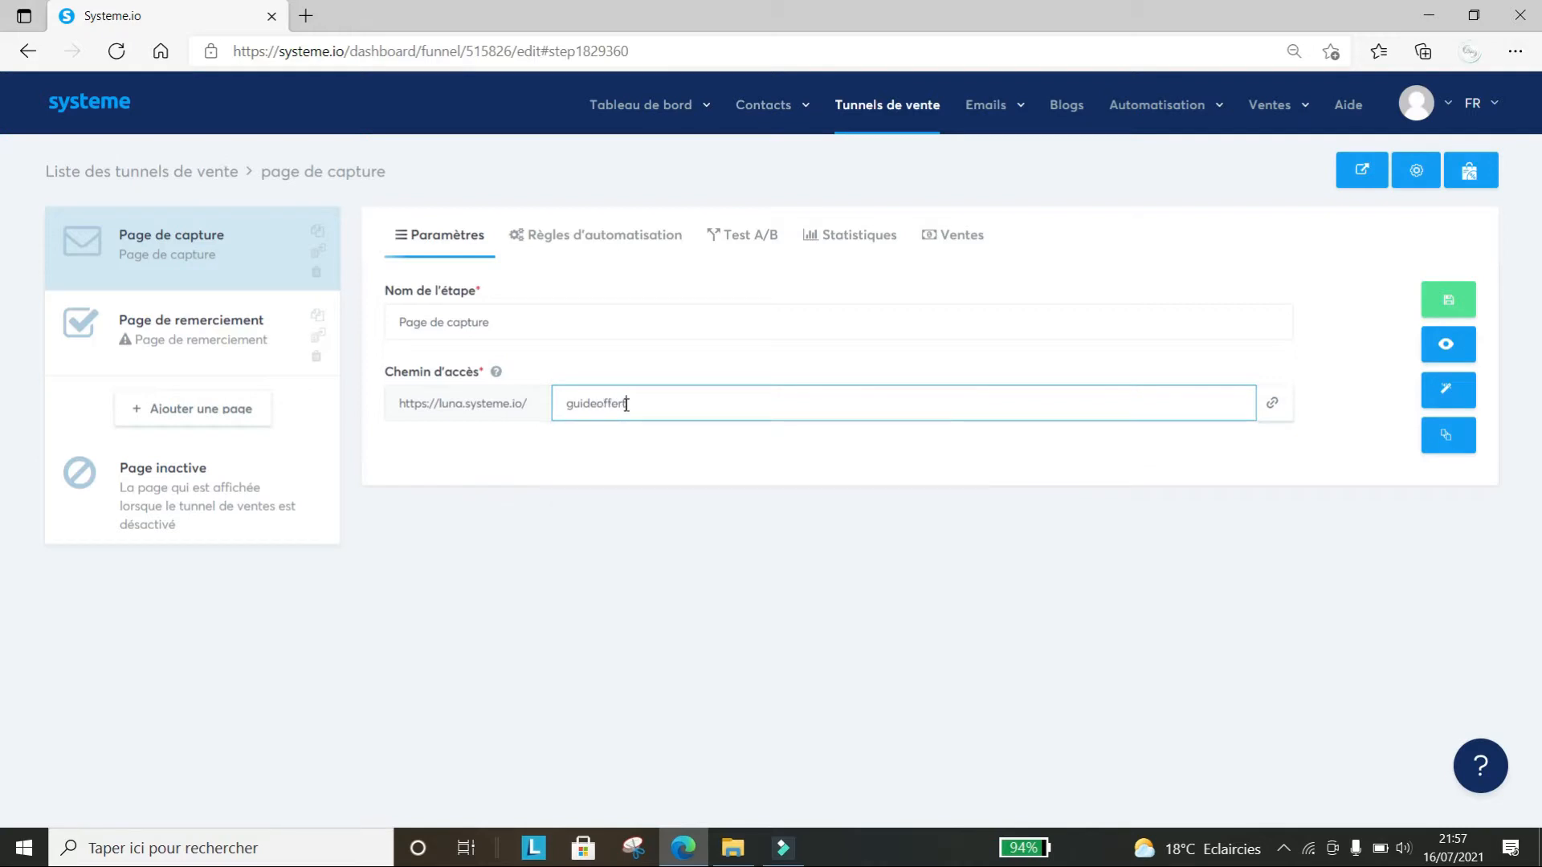
text(fert)
click(1278, 410)
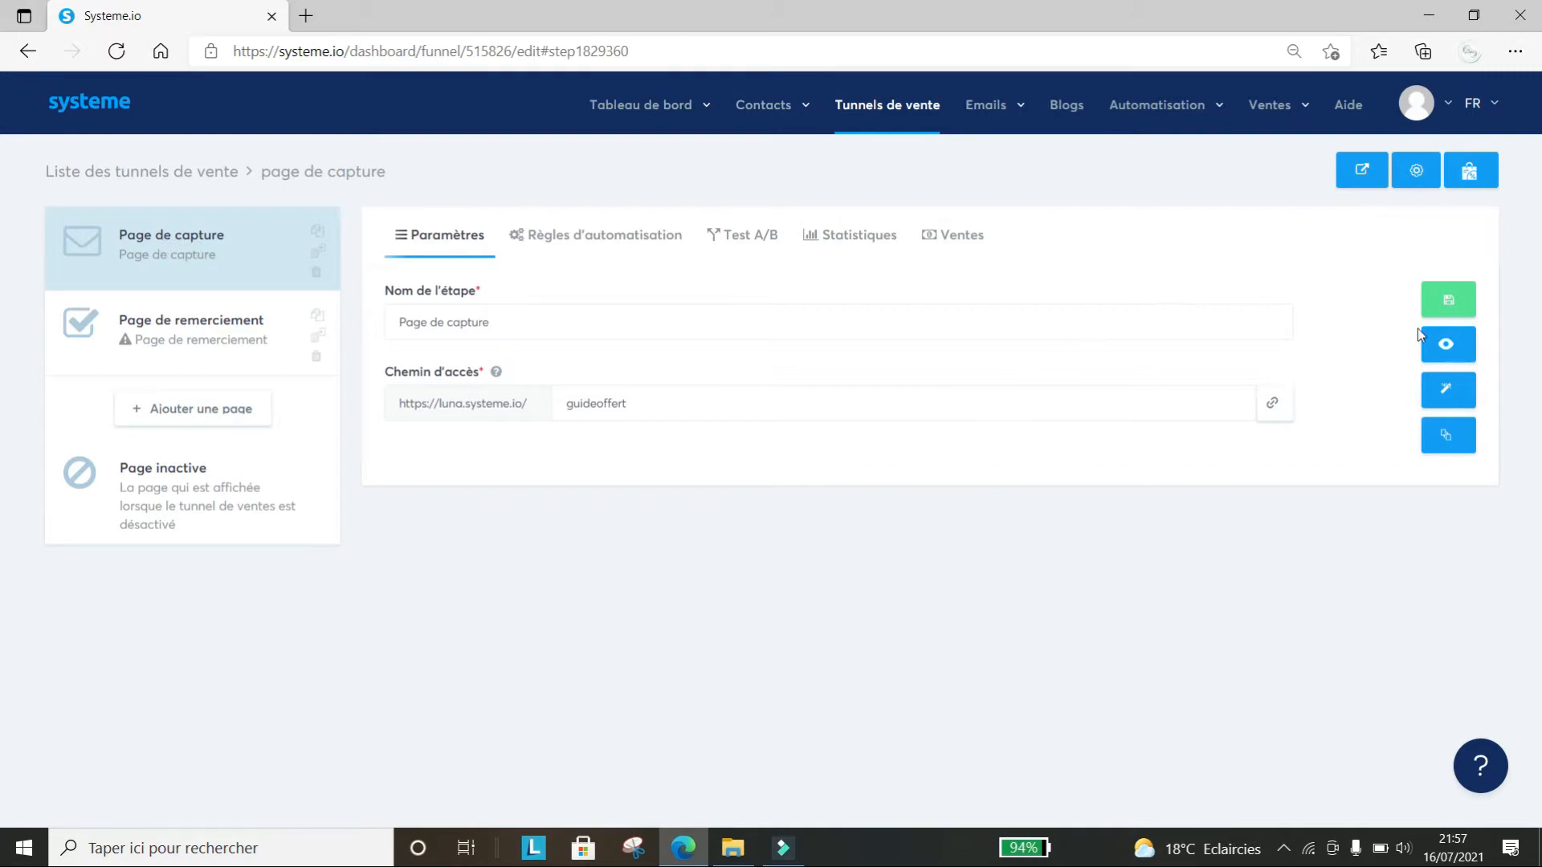
Open the capture page in the editor and examine the settings of its headline, name field and email field
click(1448, 393)
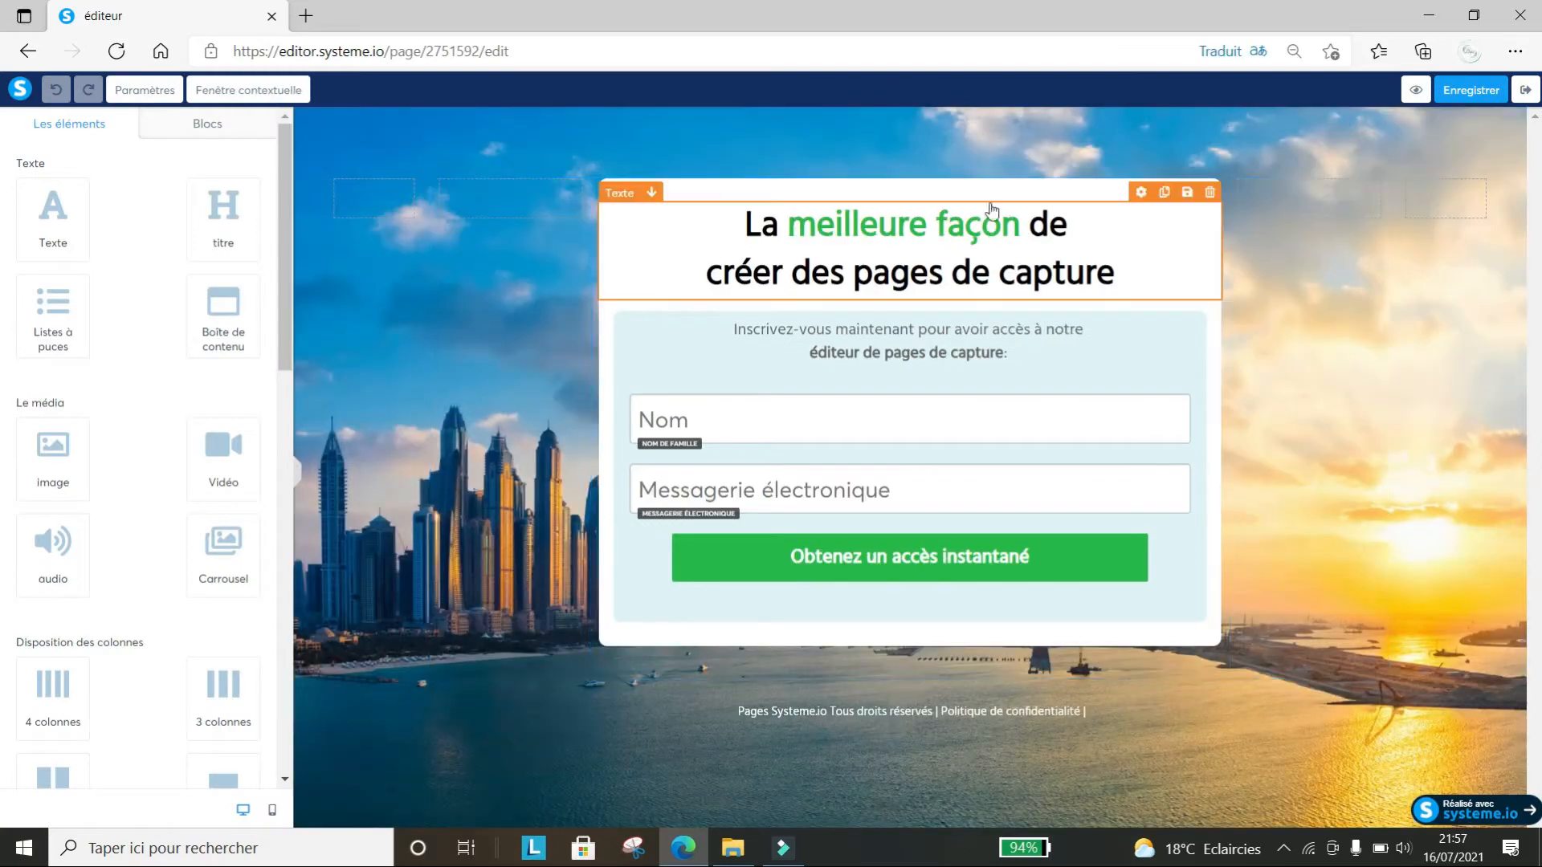
double_click(1043, 294)
click(901, 349)
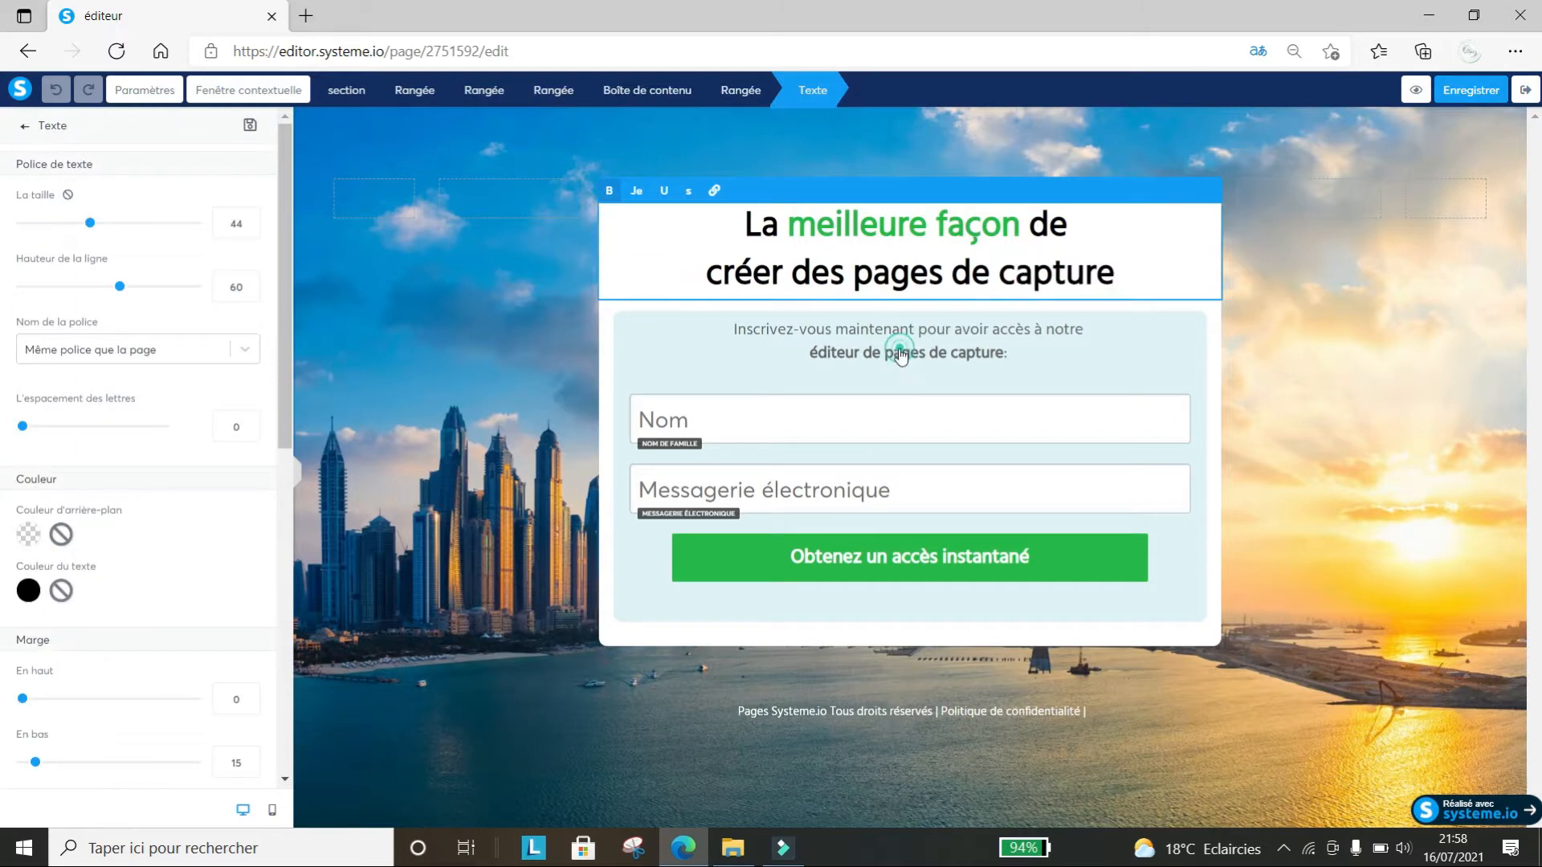
click(893, 415)
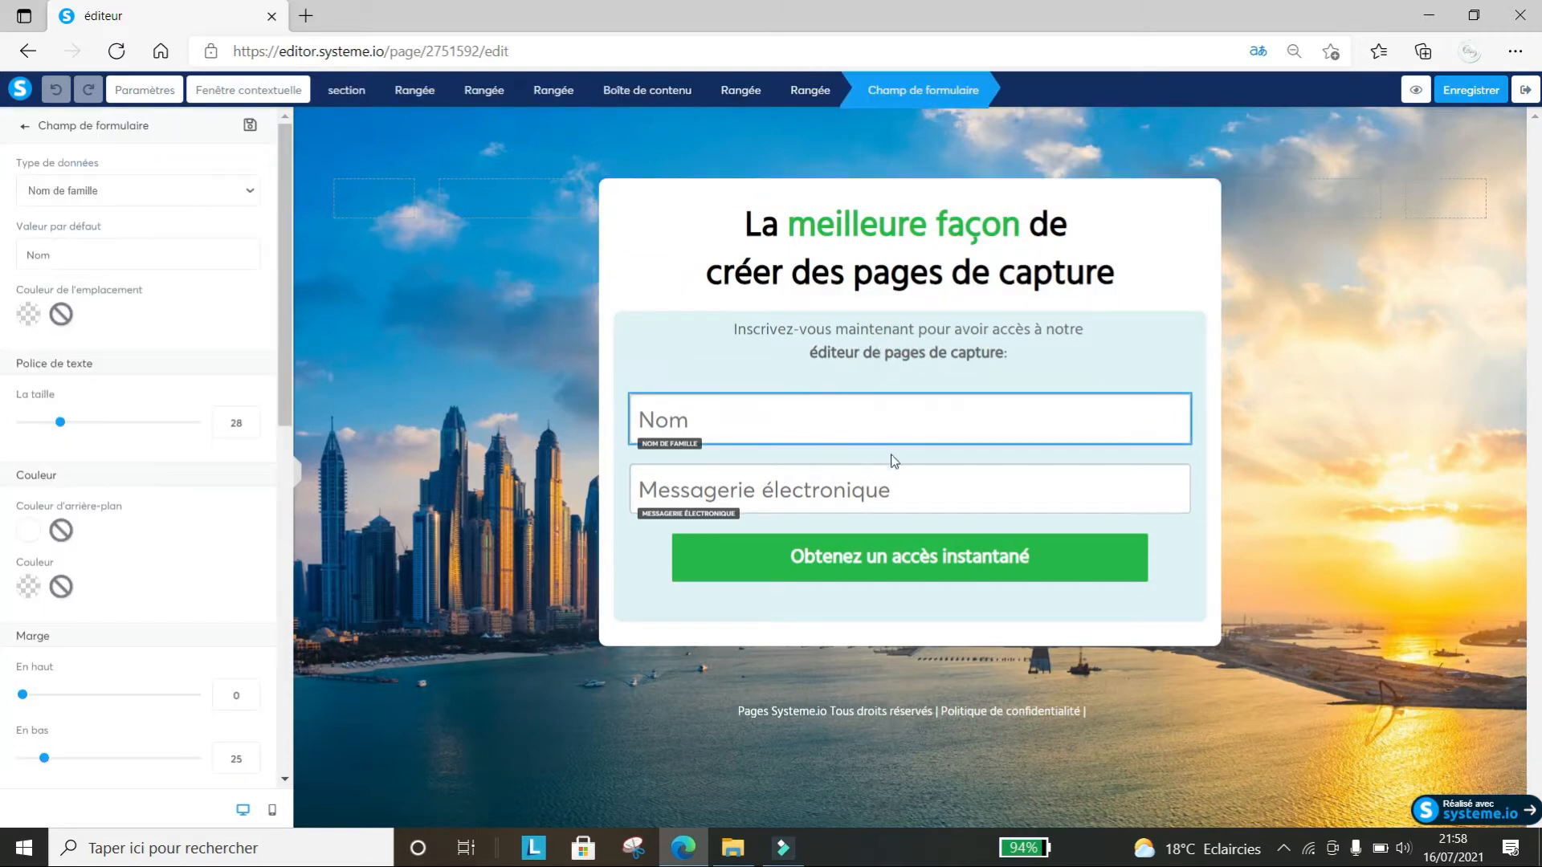
click(894, 488)
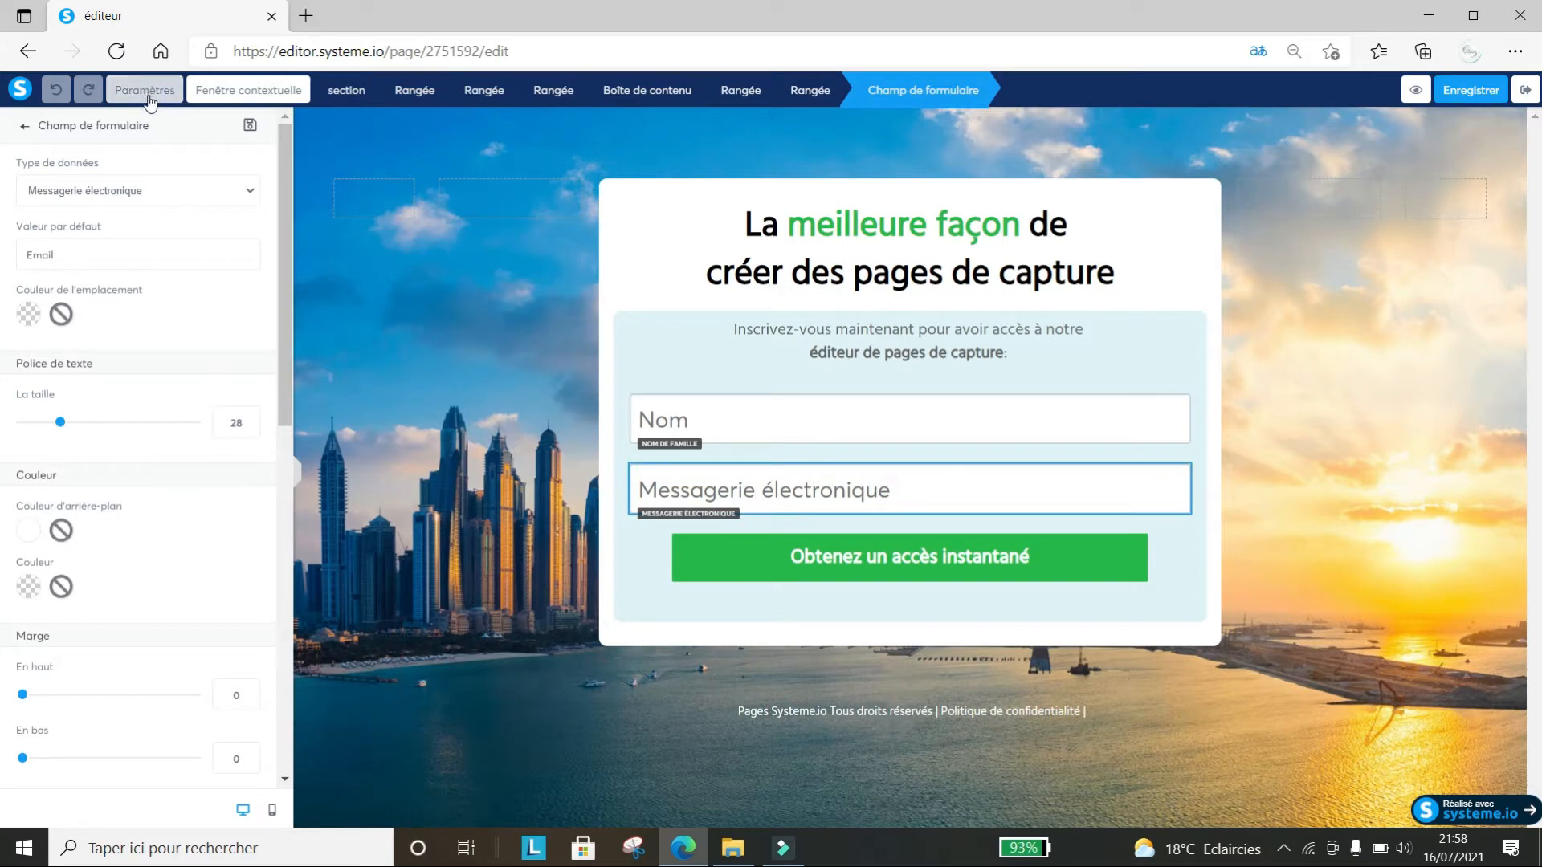
click(25, 129)
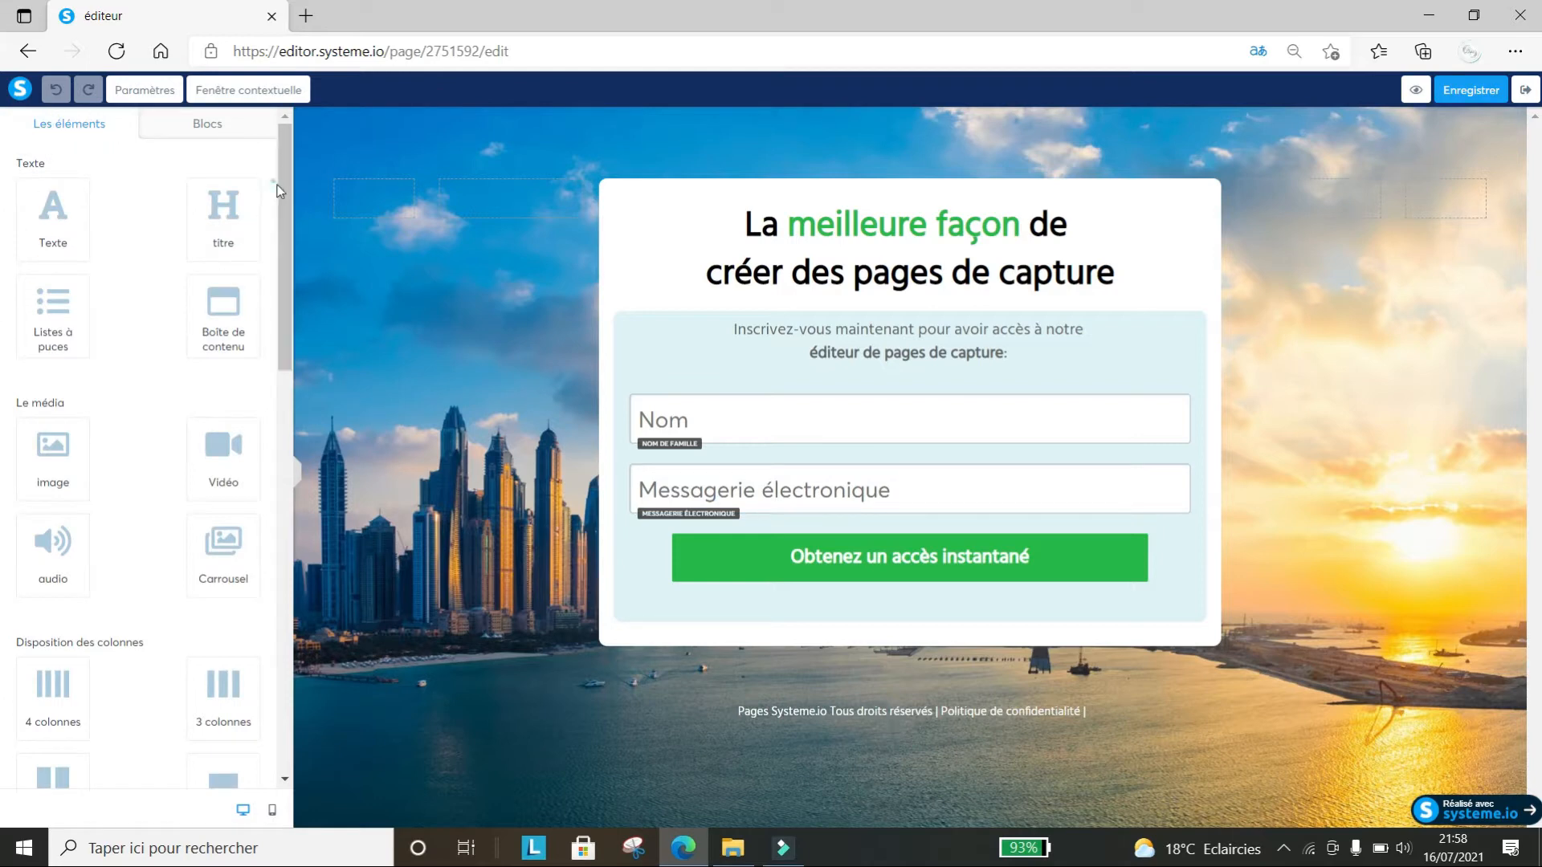
drag(279, 278, 294, 183)
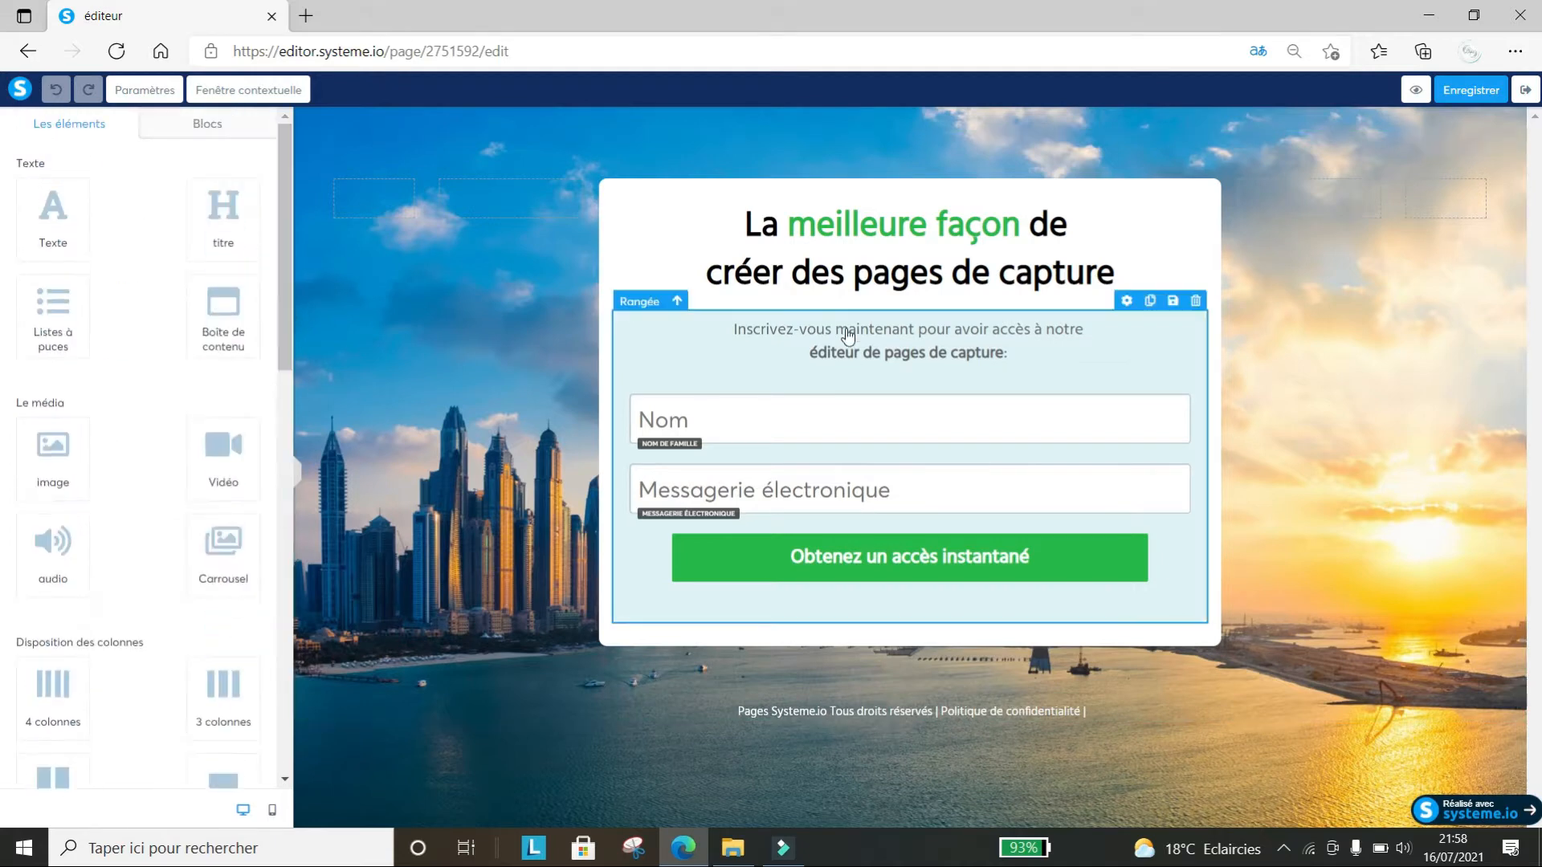
Replace the capture page's headline text with "Votre guide offert"
double_click(1060, 273)
click(745, 231)
drag(745, 231, 1116, 277)
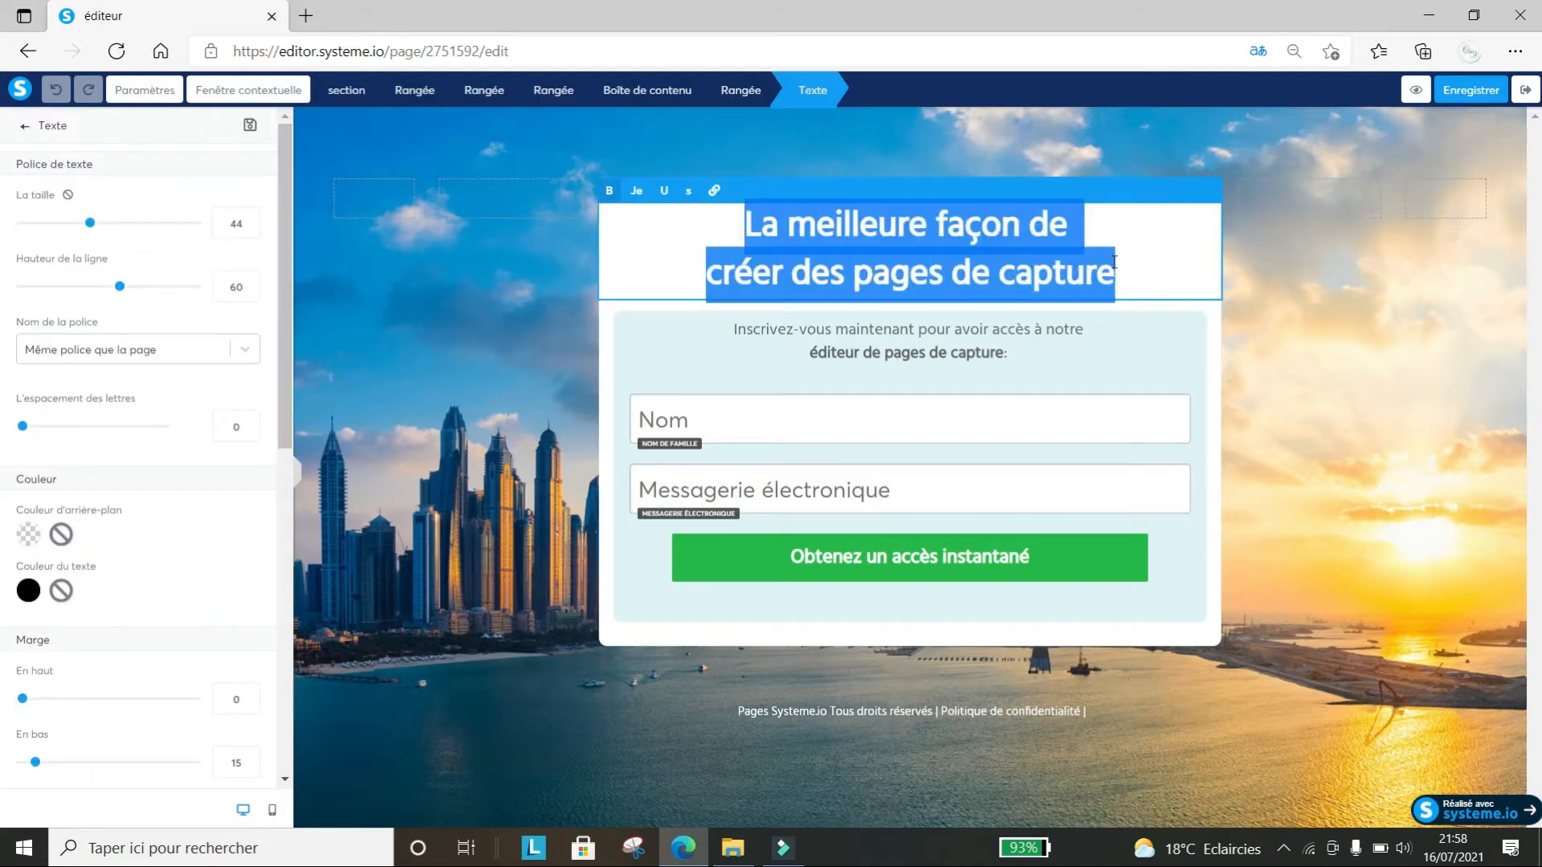
key(BackSpace)
right_click(930, 237)
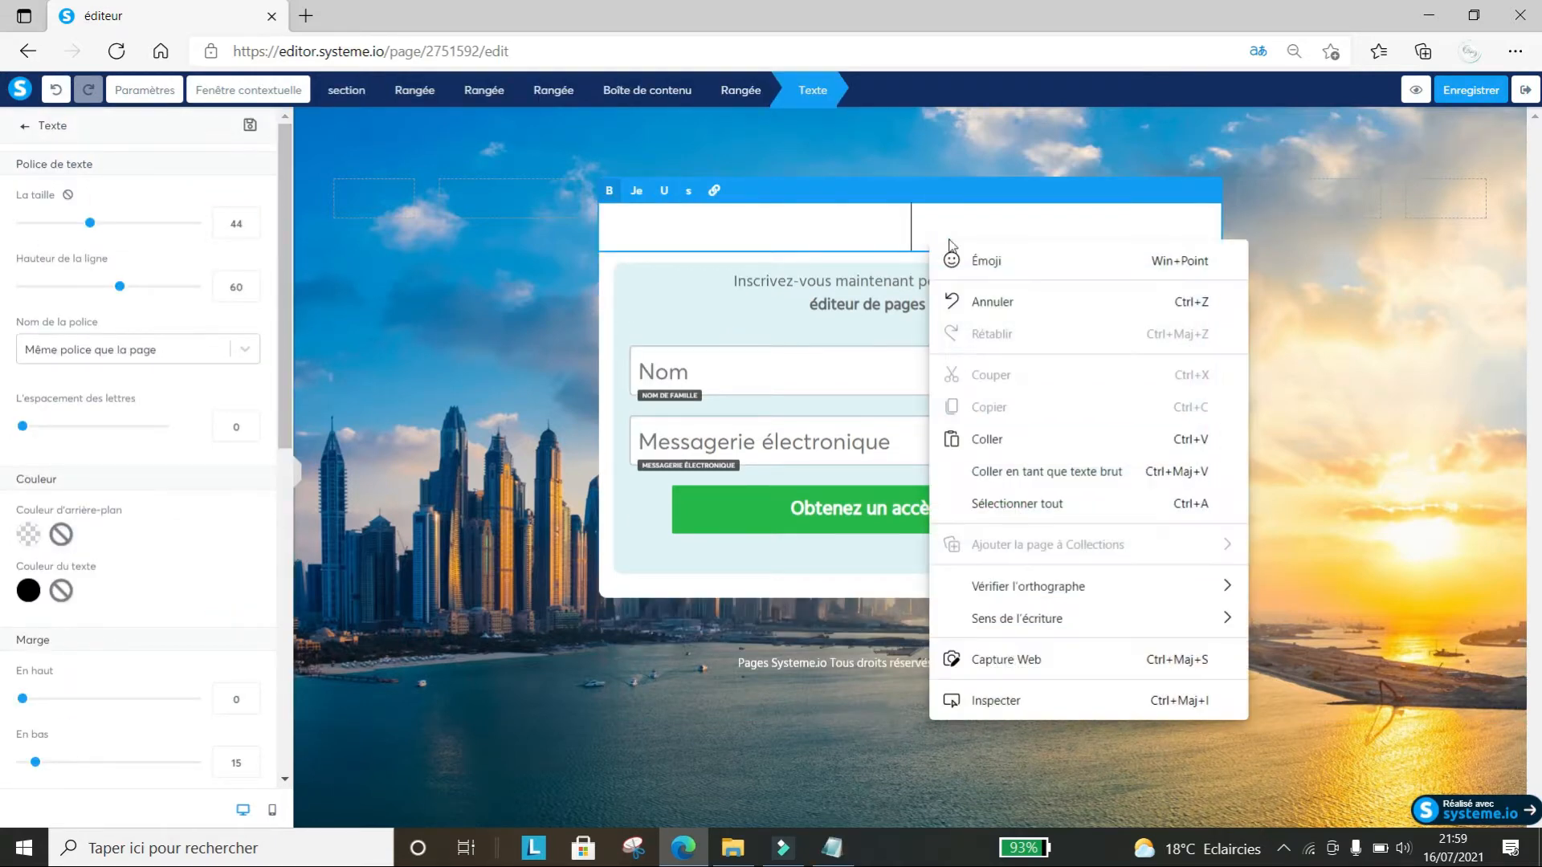
click(1000, 439)
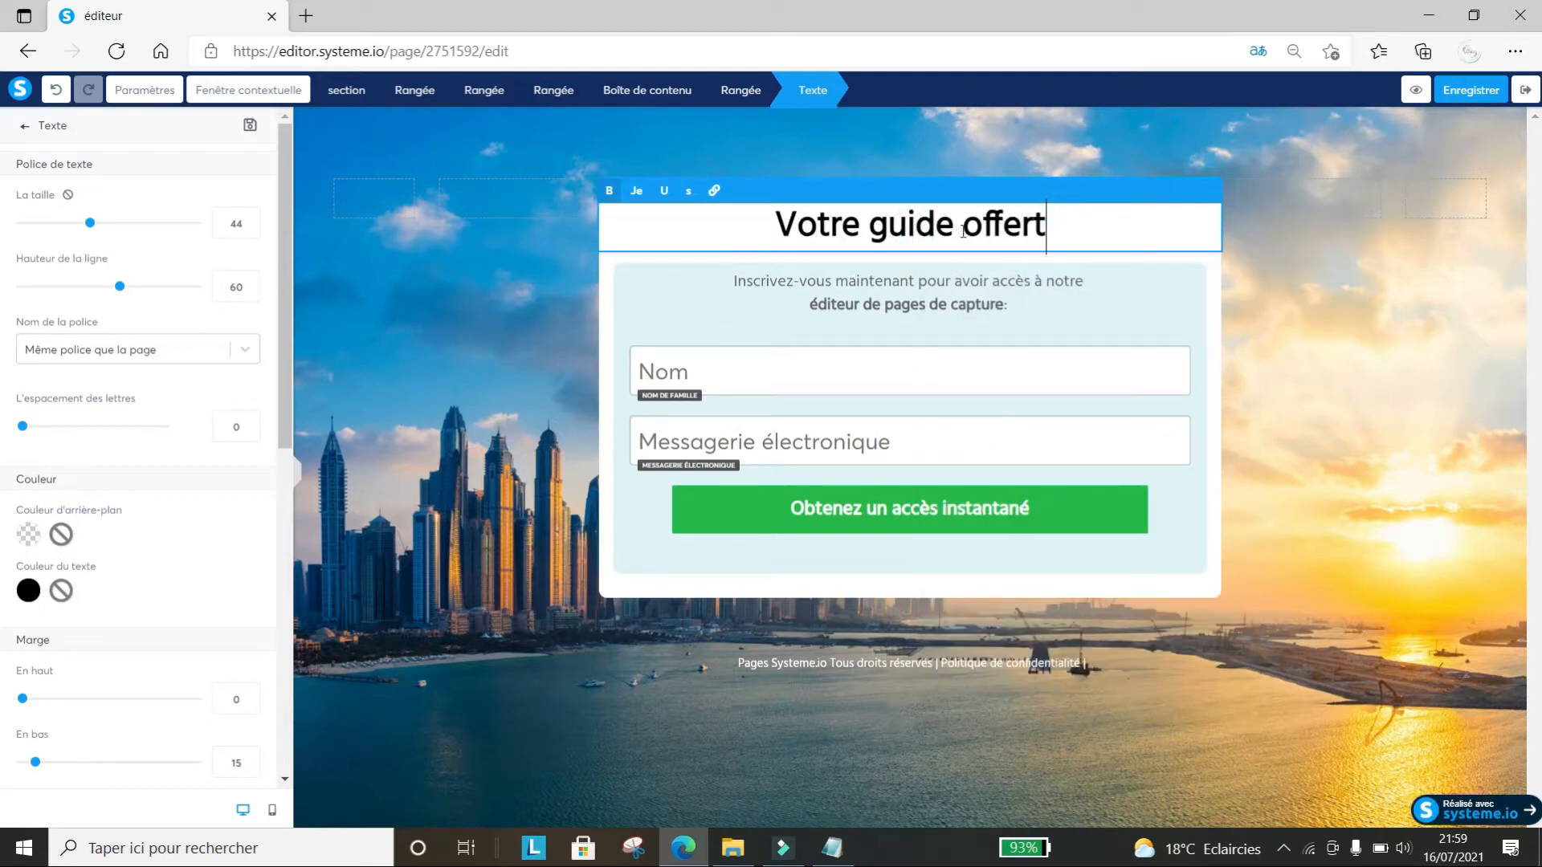
Add a second headline line reading "(valeur du guide: 17 euros)"
key(Return)
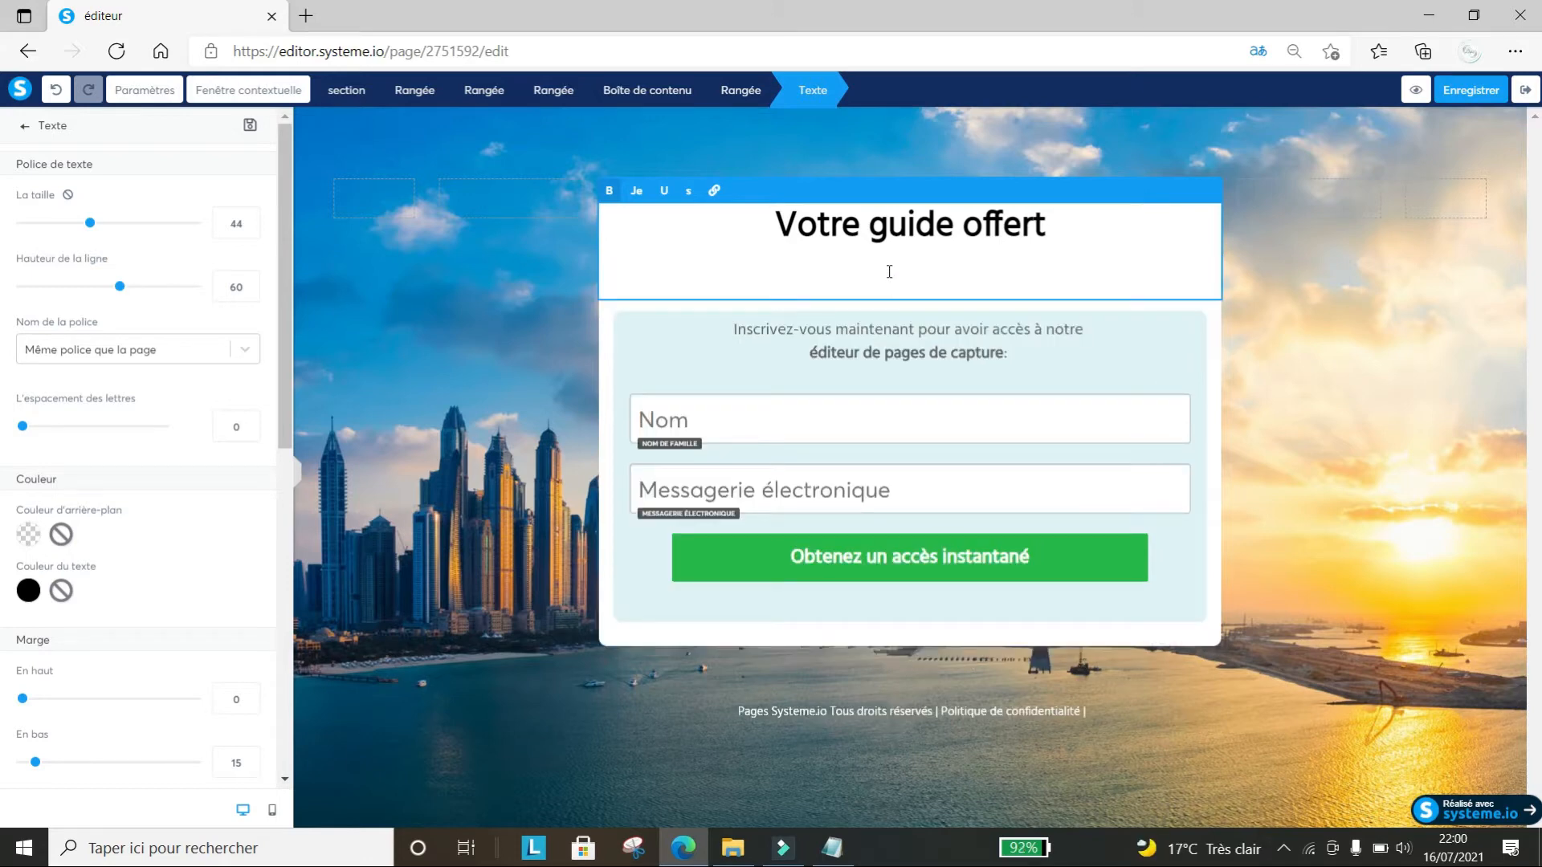
right_click(892, 270)
click(970, 469)
triple_click(1053, 226)
click(1064, 241)
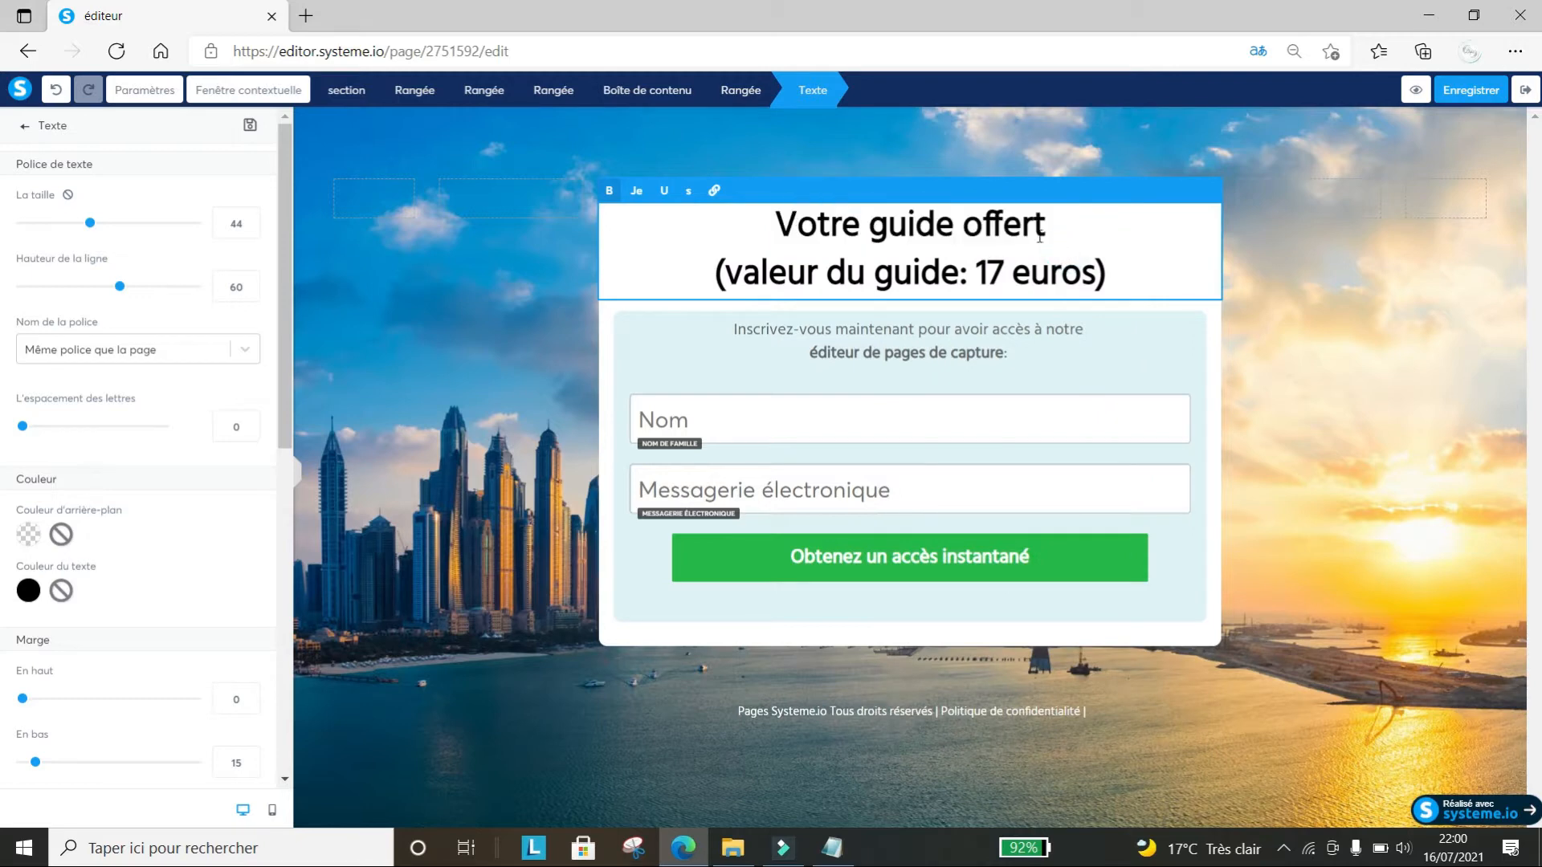
drag(963, 233, 1094, 273)
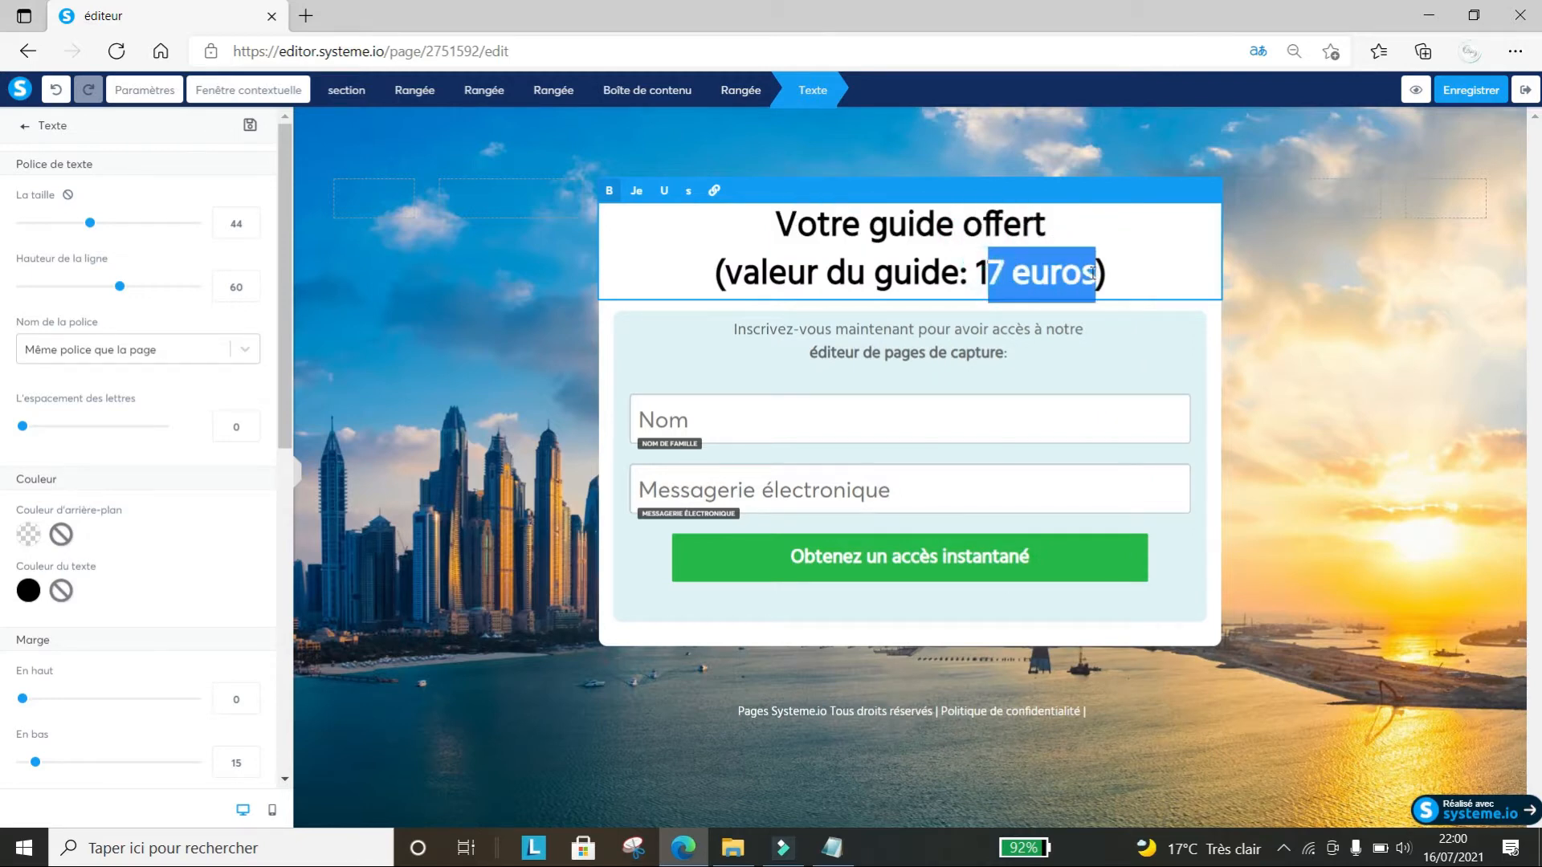
click(980, 277)
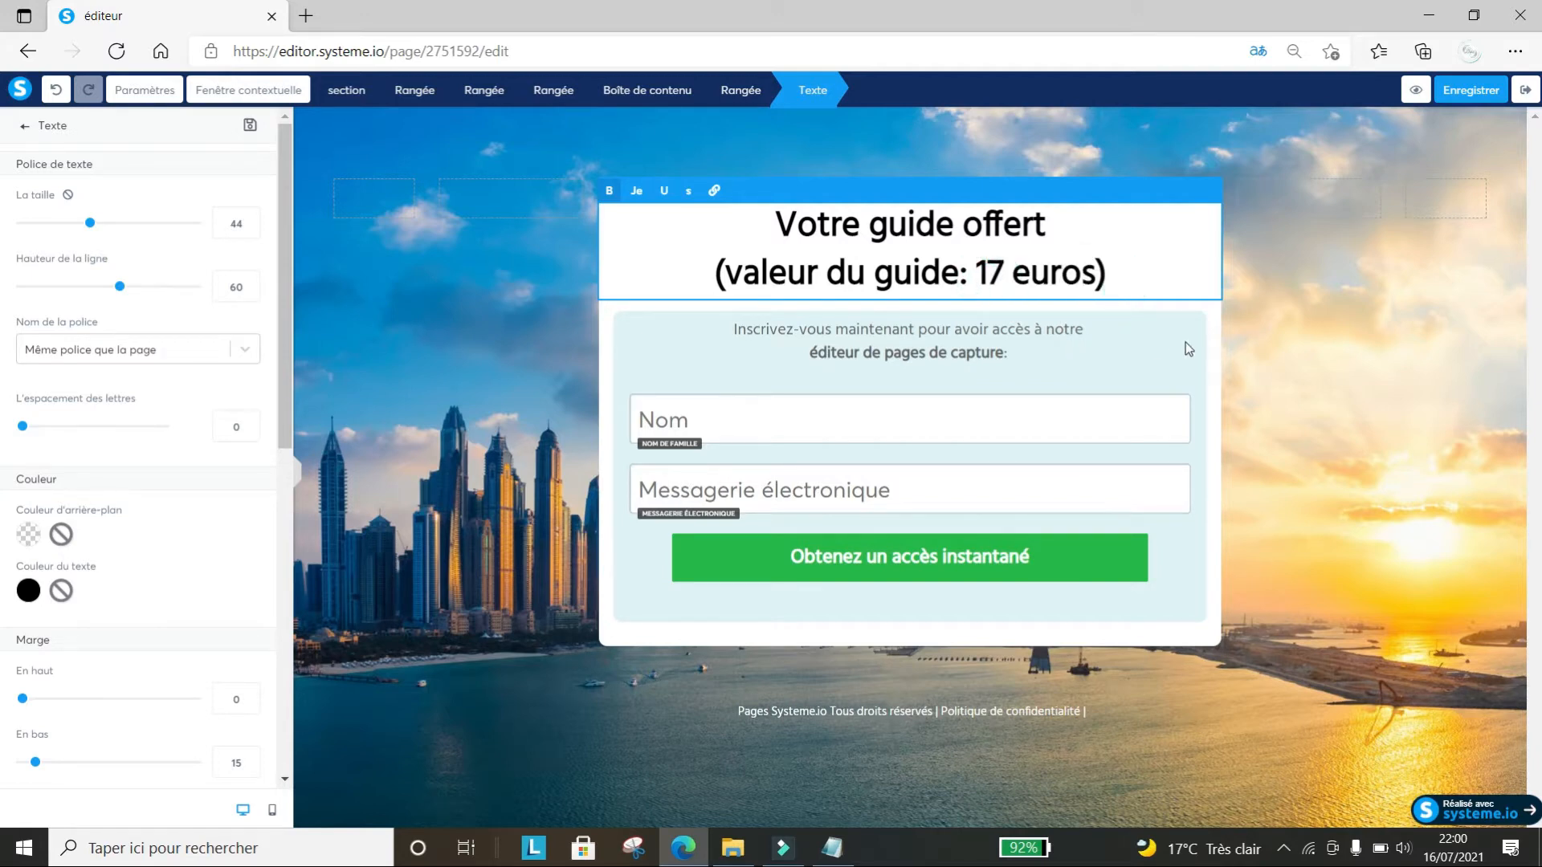
click(1185, 312)
click(1168, 295)
click(1158, 309)
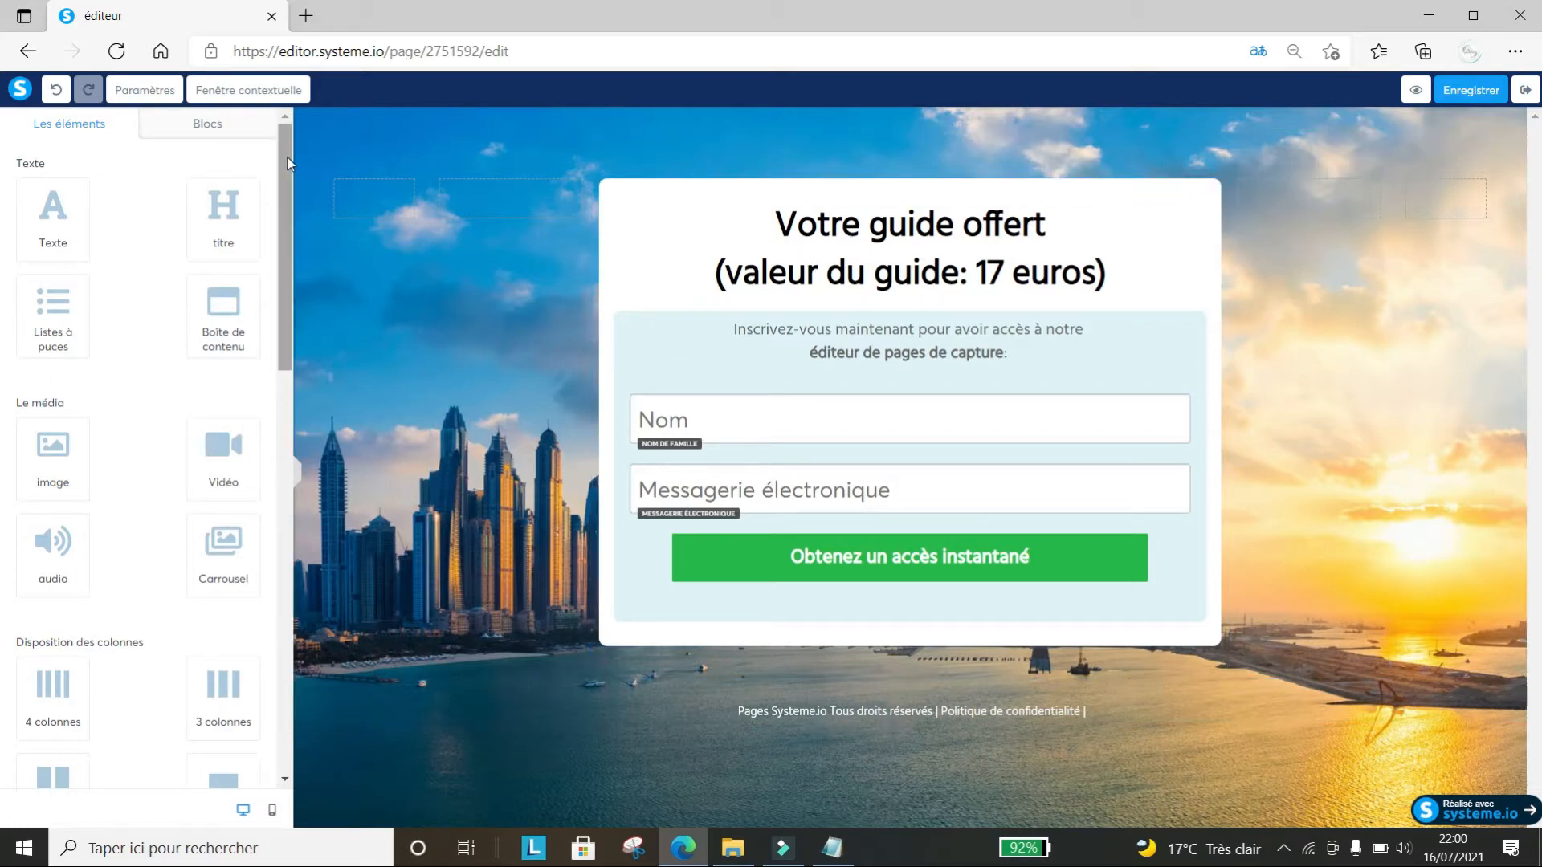
Add an image element between the headline and the sign-up form, using couv3Dtarotguide.jpg from the existing image library
drag(287, 158, 294, 199)
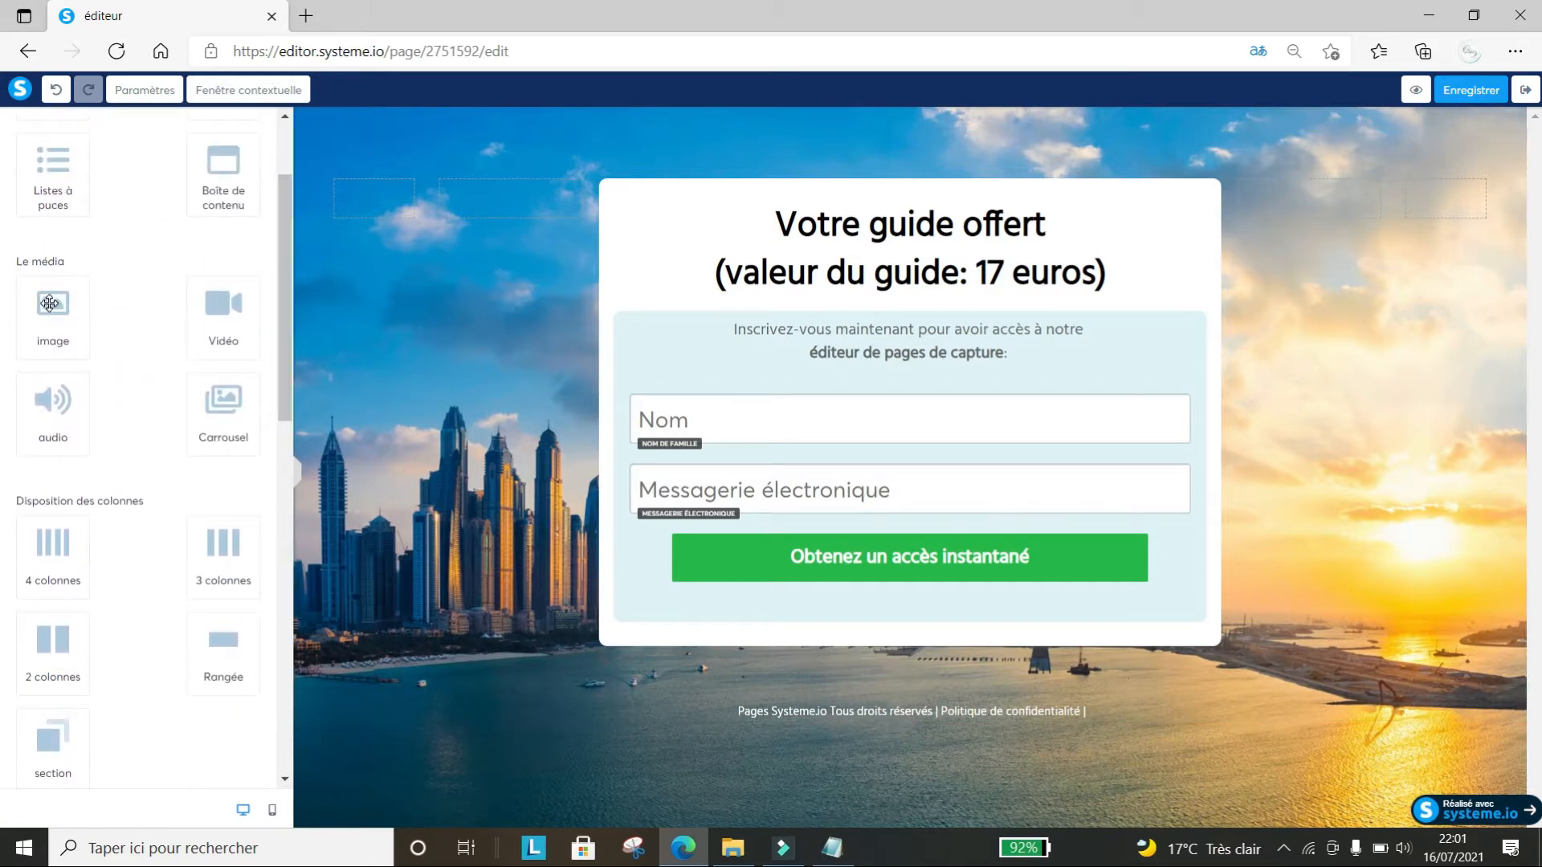
drag(51, 321, 936, 310)
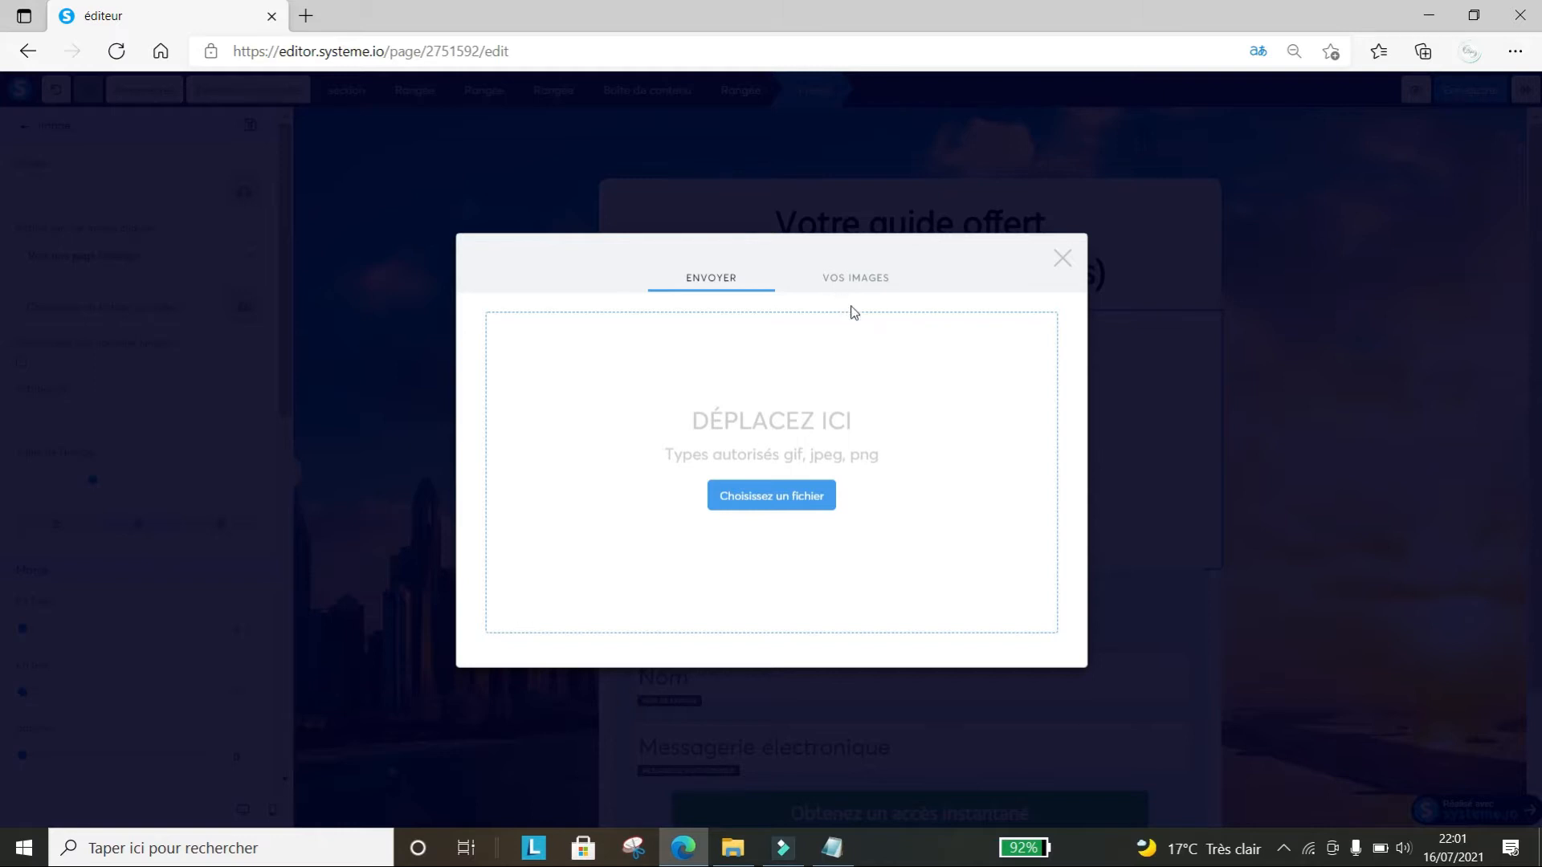
click(845, 277)
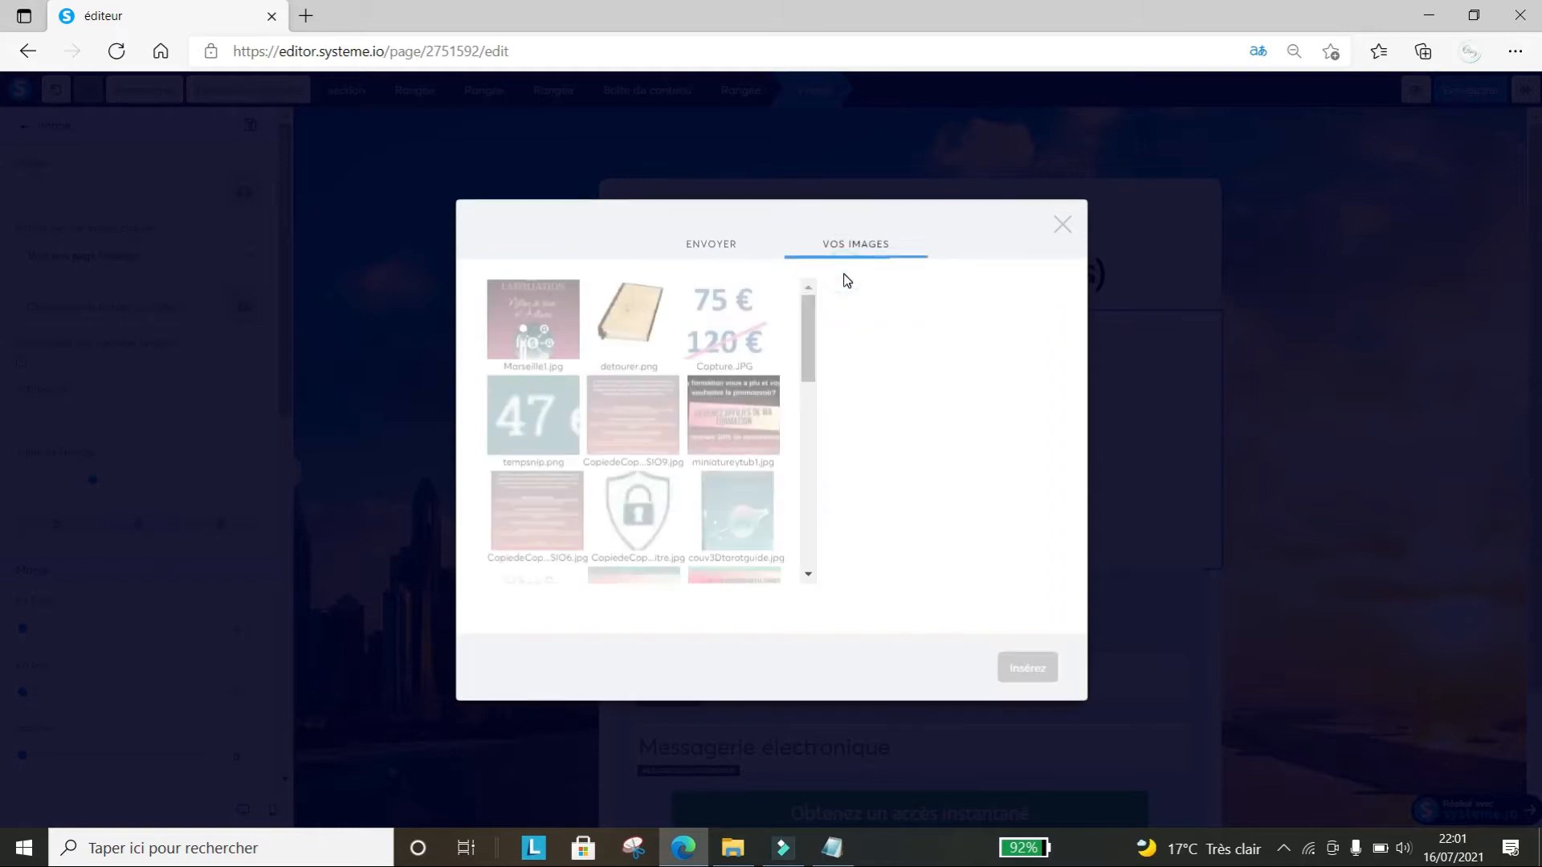
click(725, 244)
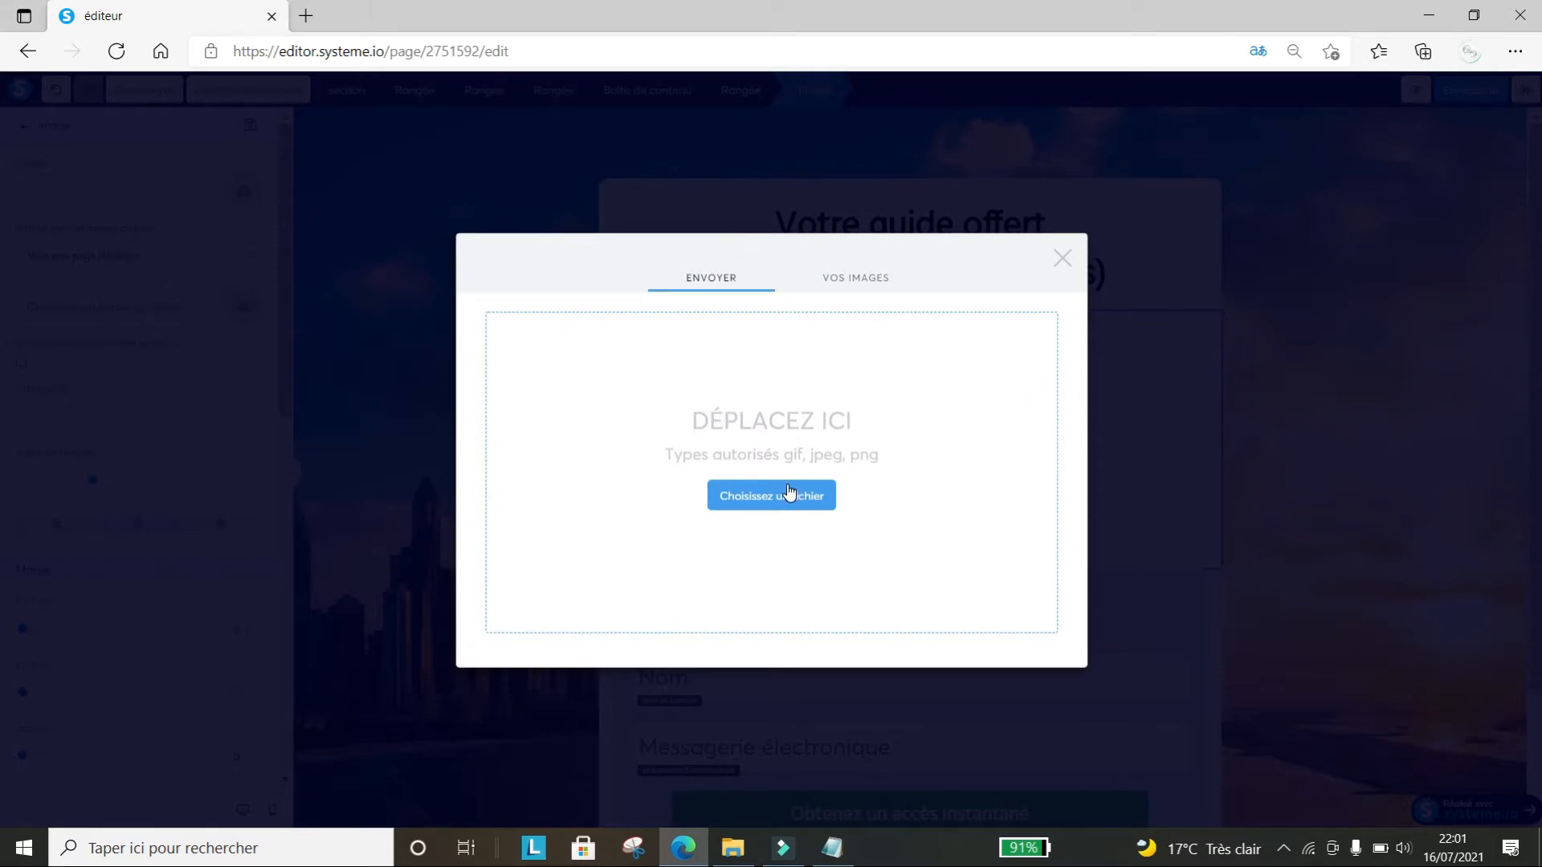
click(856, 279)
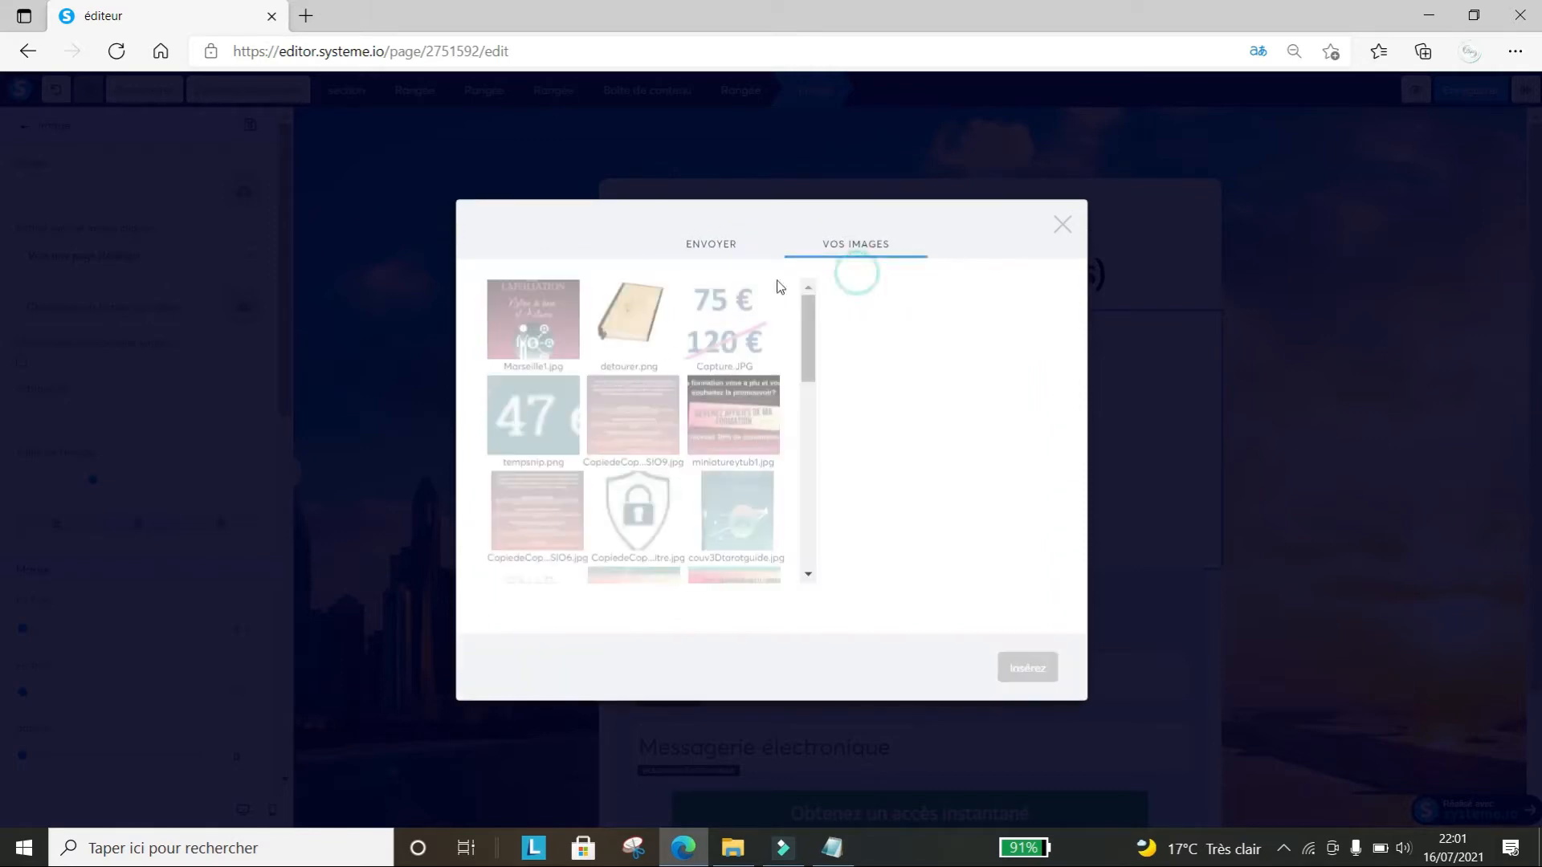
click(731, 509)
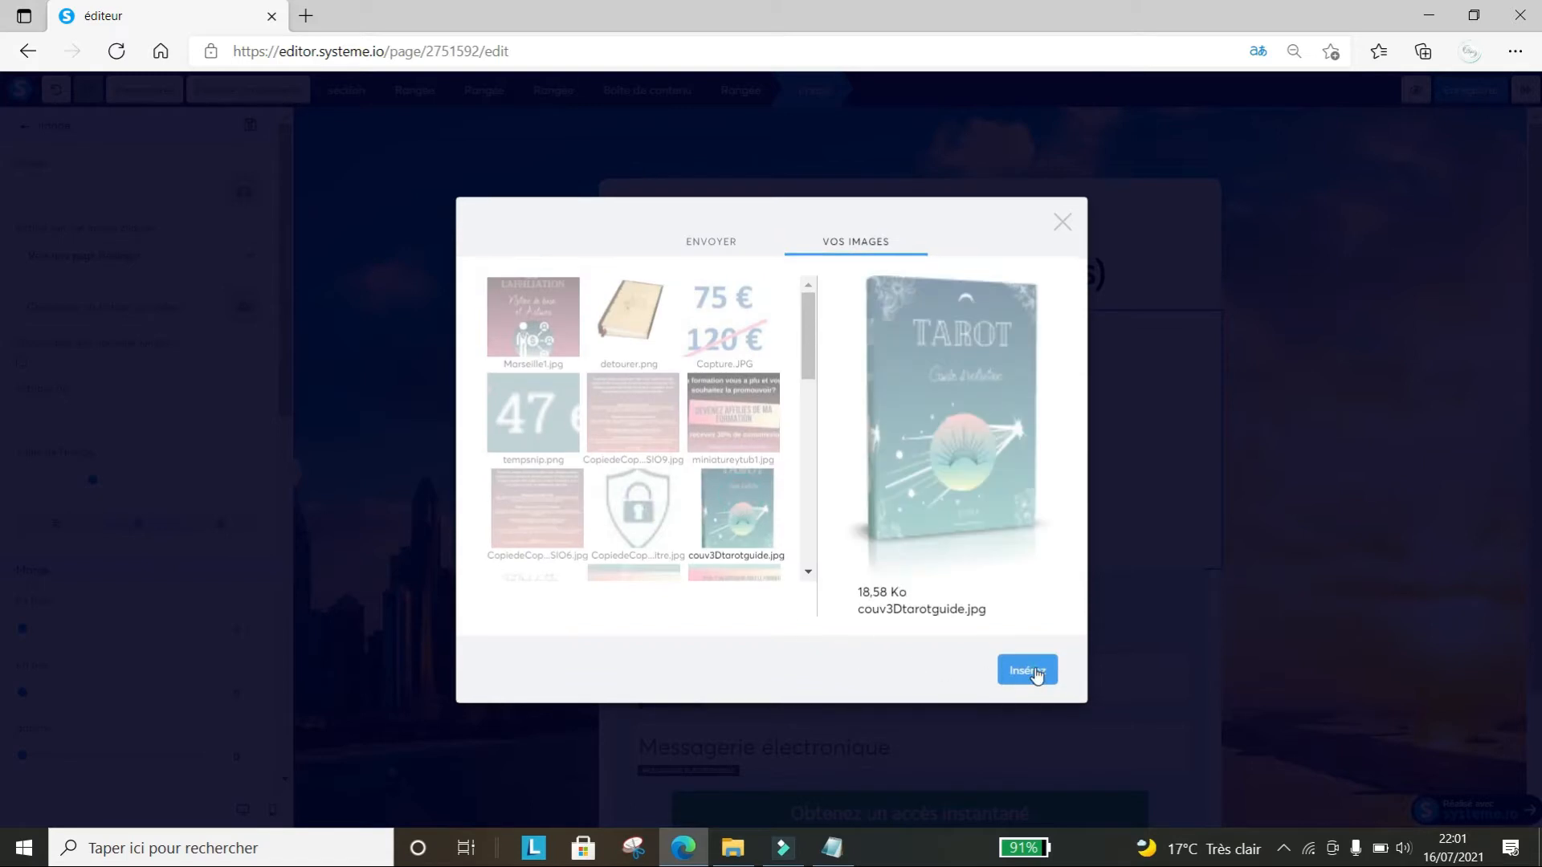
click(1036, 675)
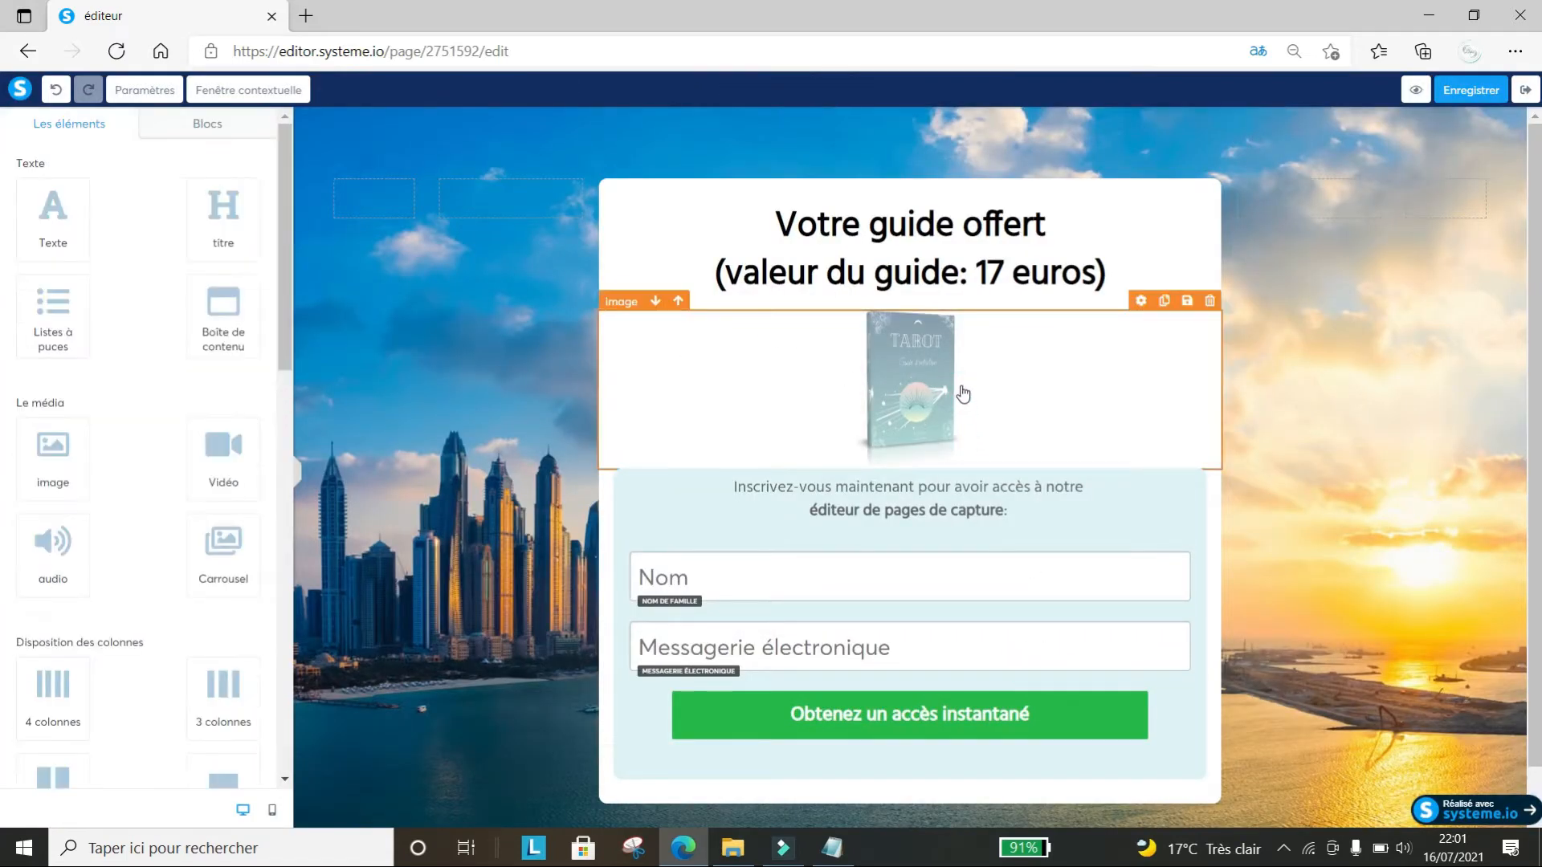
Open the tarot cover image's settings, review its click action and link options, and set the image size to 147
click(938, 382)
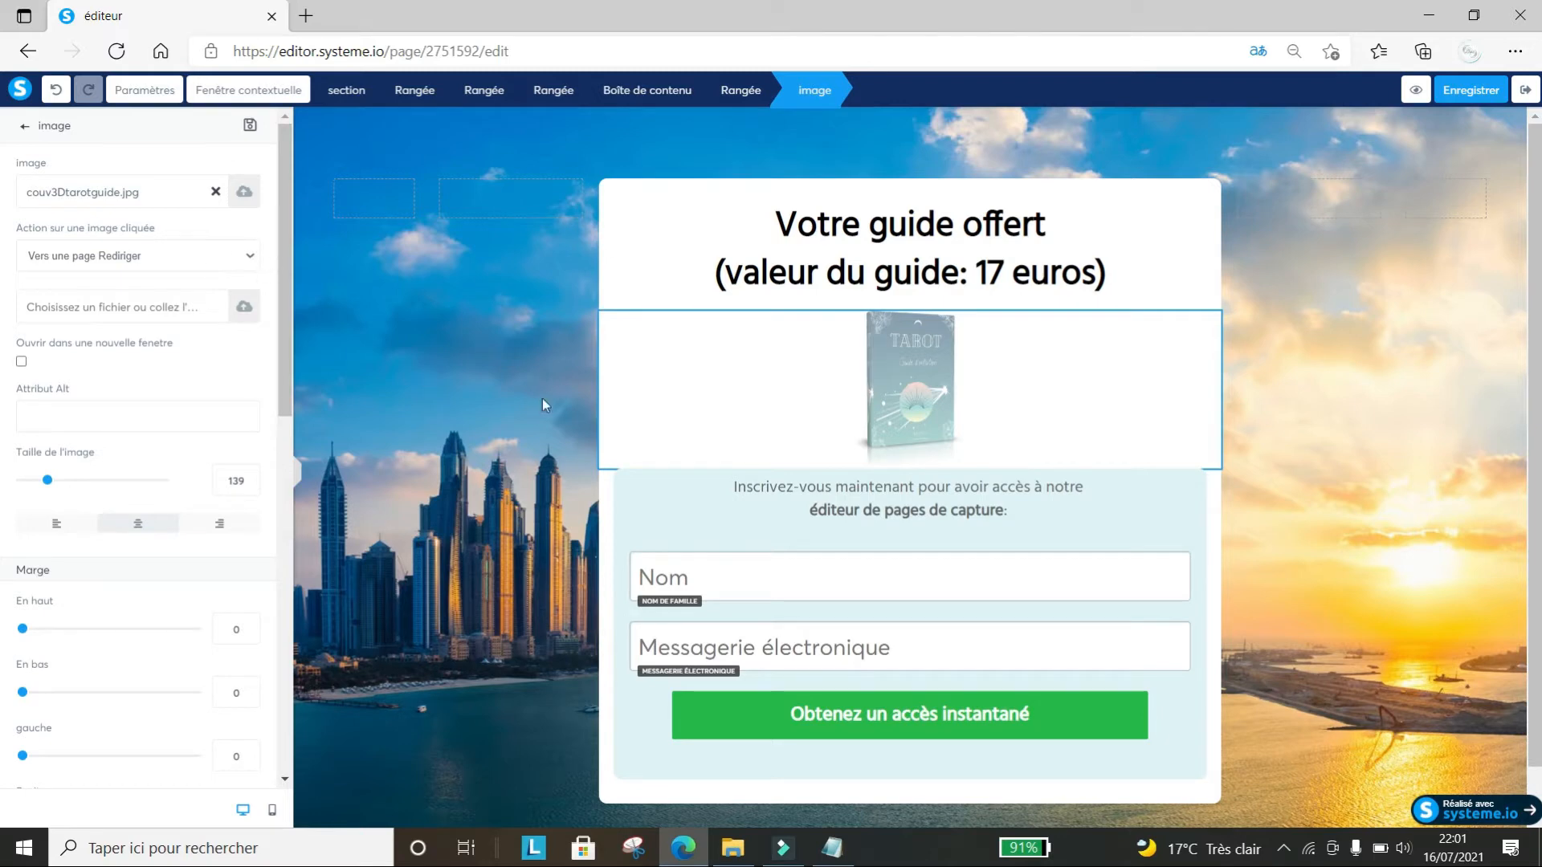
click(250, 257)
click(244, 256)
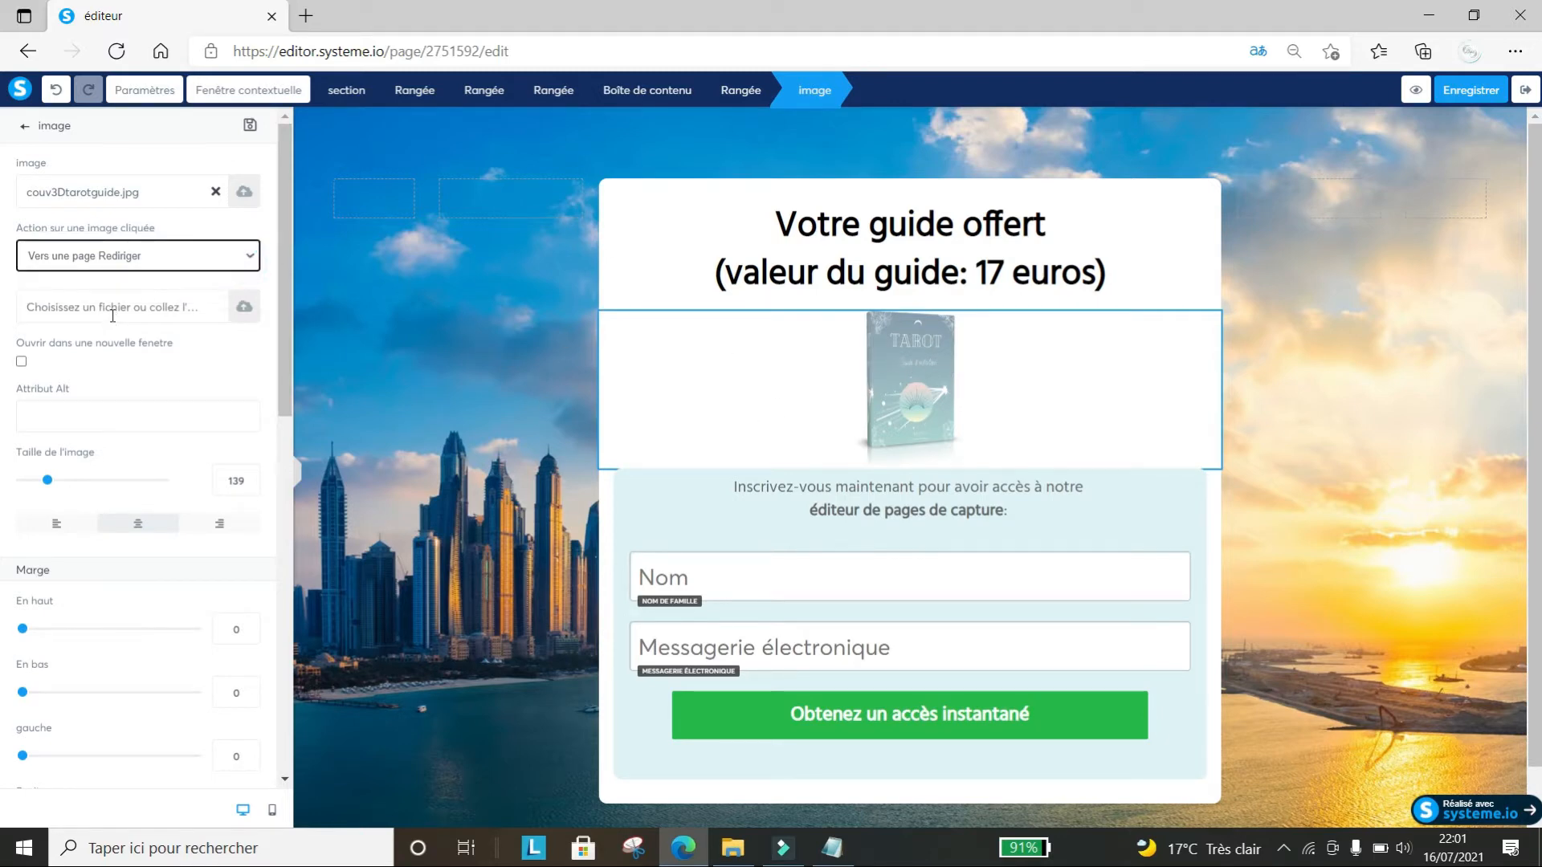
click(111, 313)
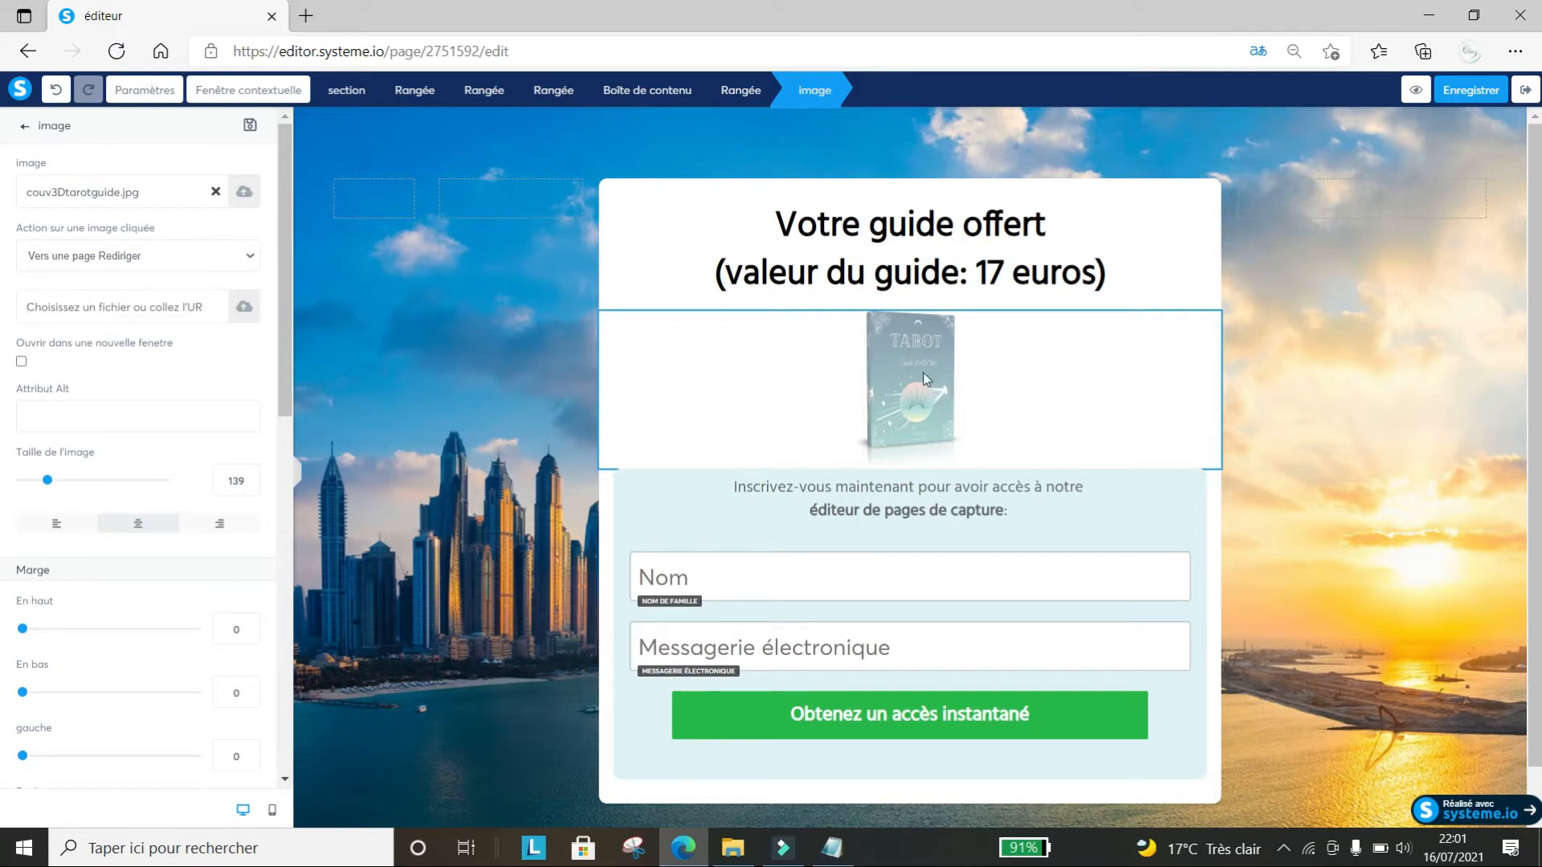
click(33, 305)
mouse_move(48, 483)
mouse_down()
mouse_move(126, 488)
mouse_move(37, 486)
mouse_move(49, 482)
mouse_up()
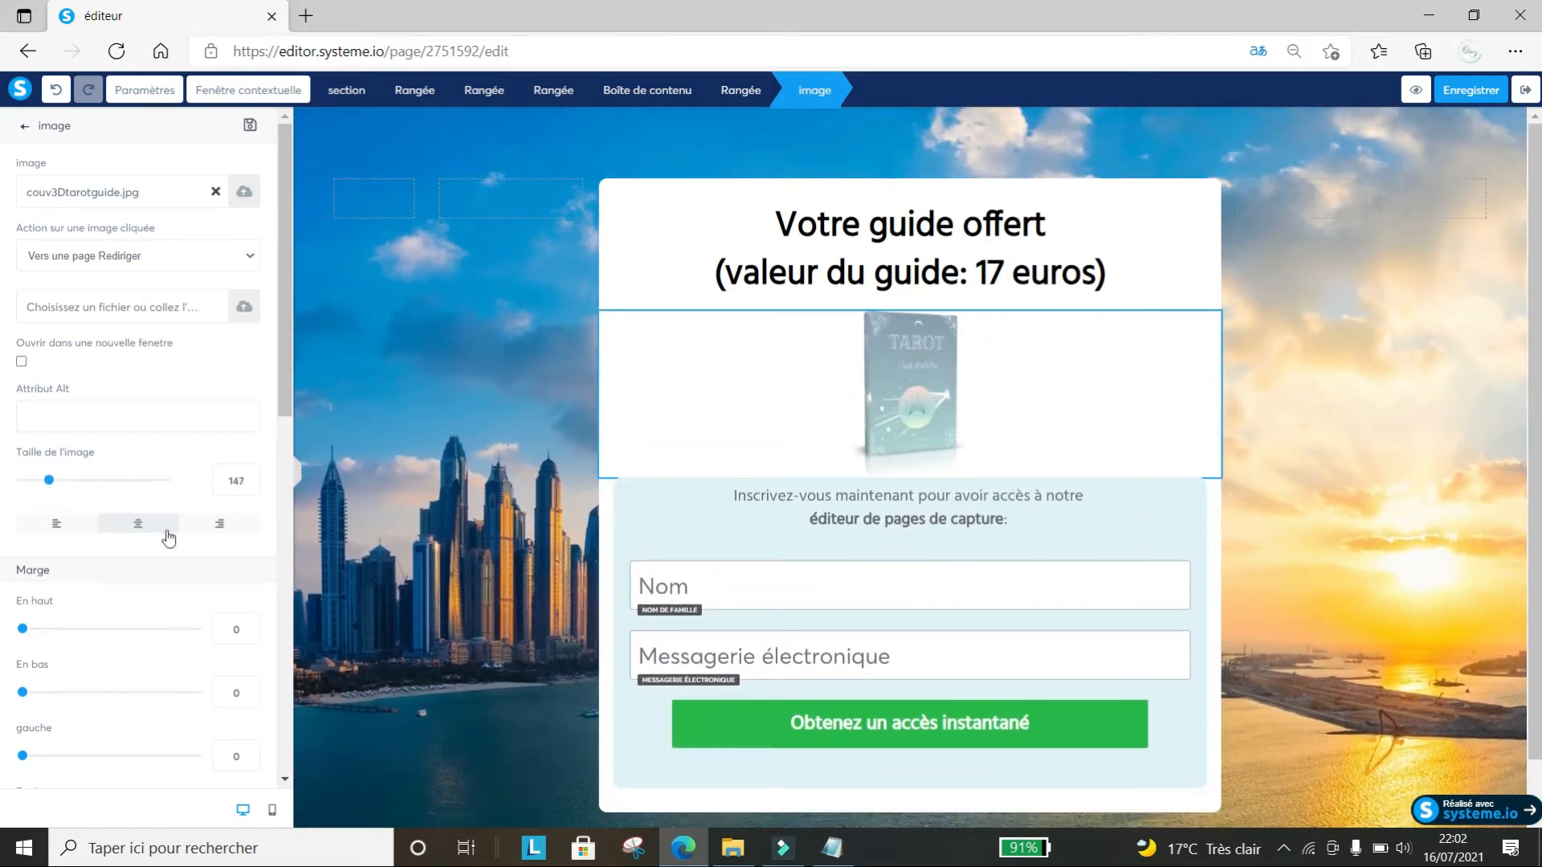
Try left and right alignment on the cover image, and return it to centred
click(72, 530)
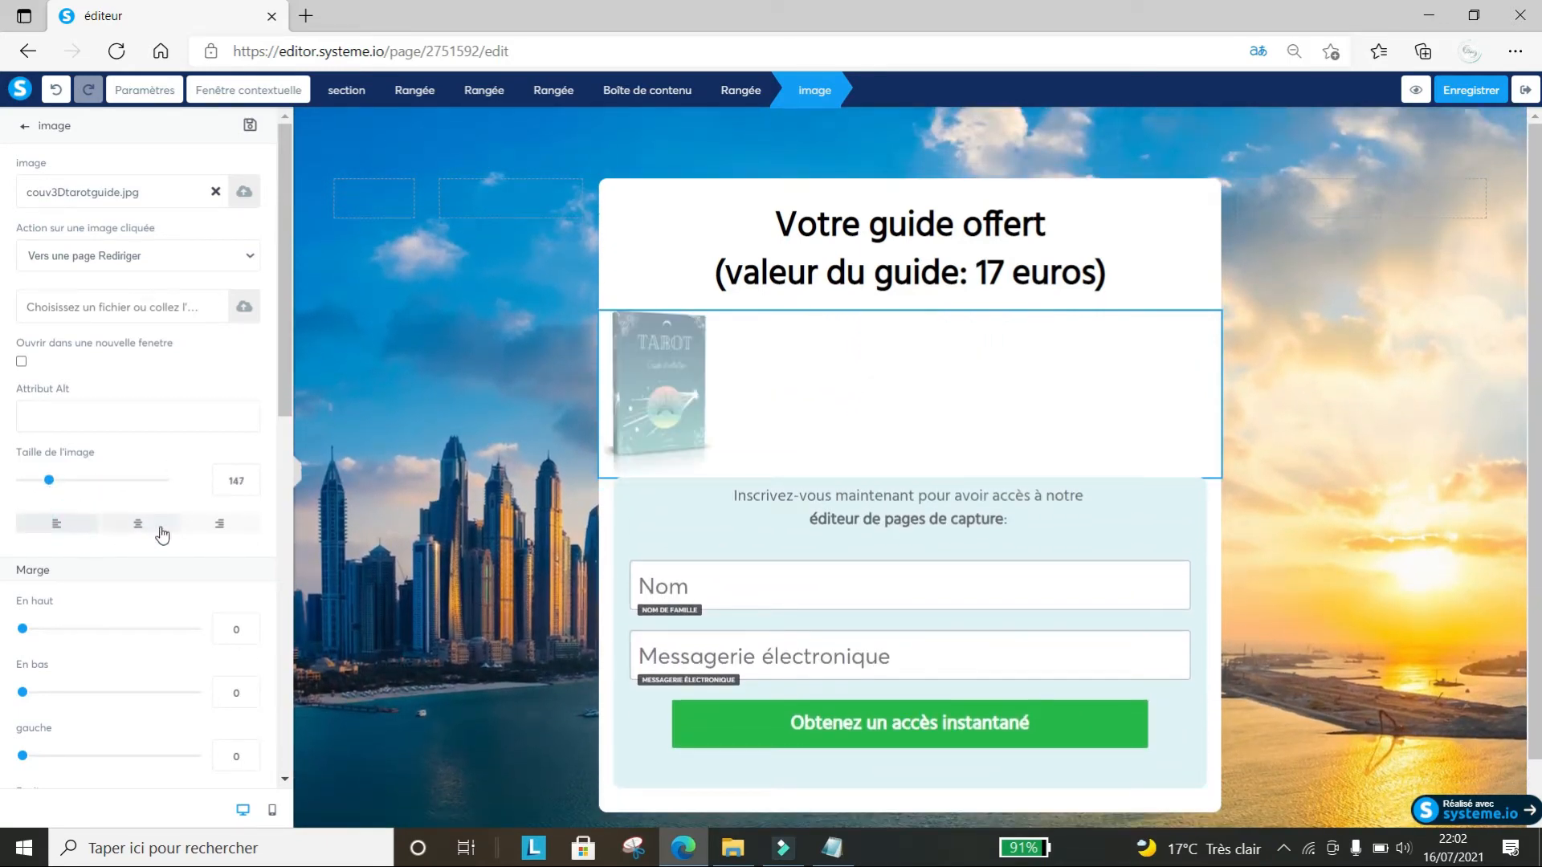
click(221, 522)
click(158, 522)
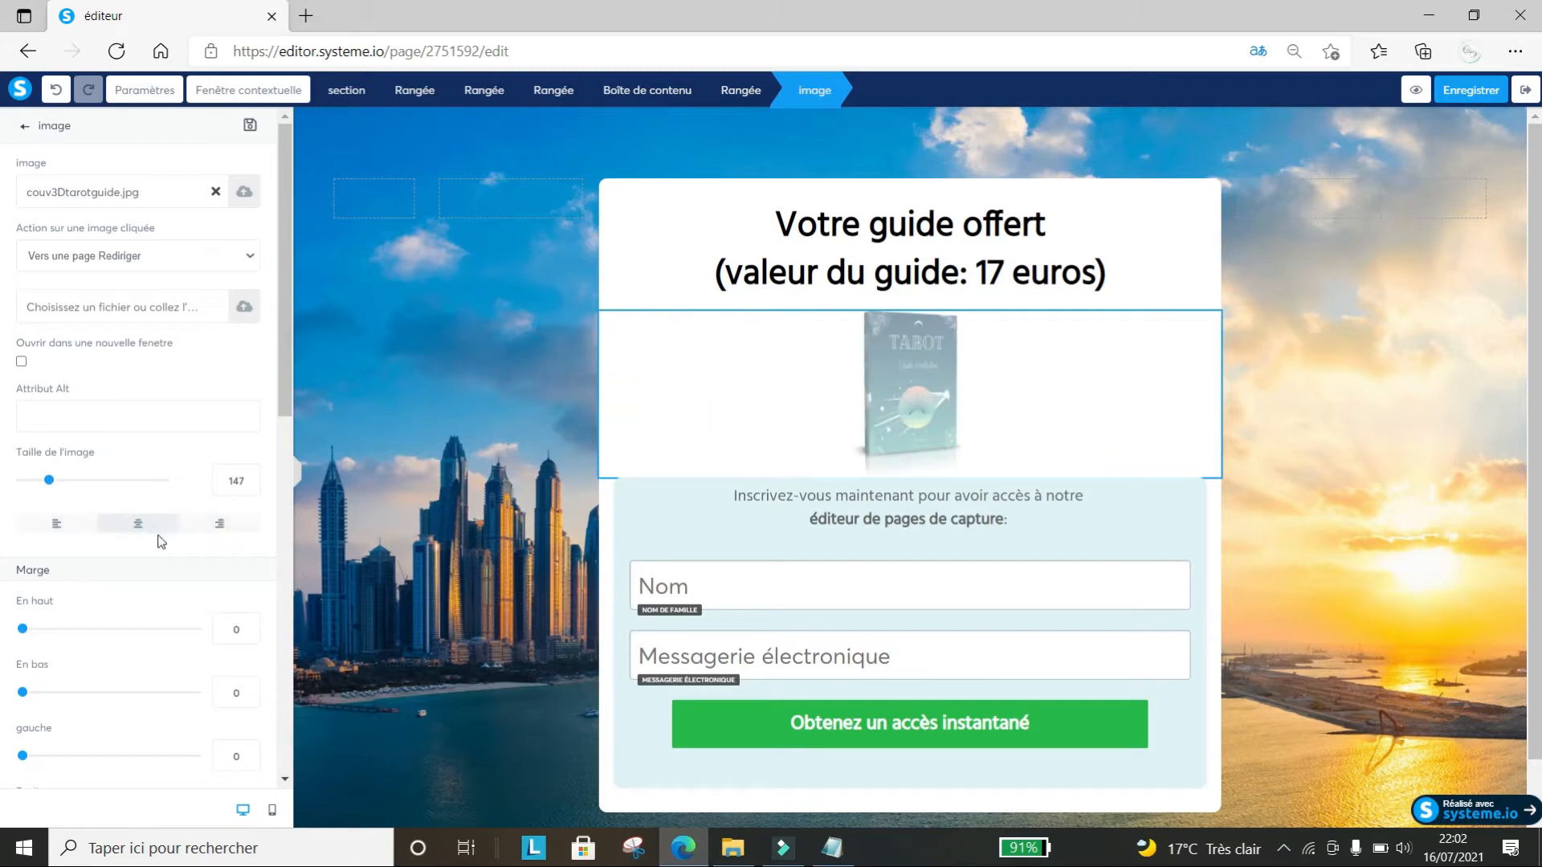
Try a top margin of 9 and a left margin of 24 on the cover image, and reset both to 0
mouse_move(22, 632)
mouse_down()
mouse_move(89, 630)
mouse_move(33, 642)
mouse_up()
drag(22, 694, 27, 657)
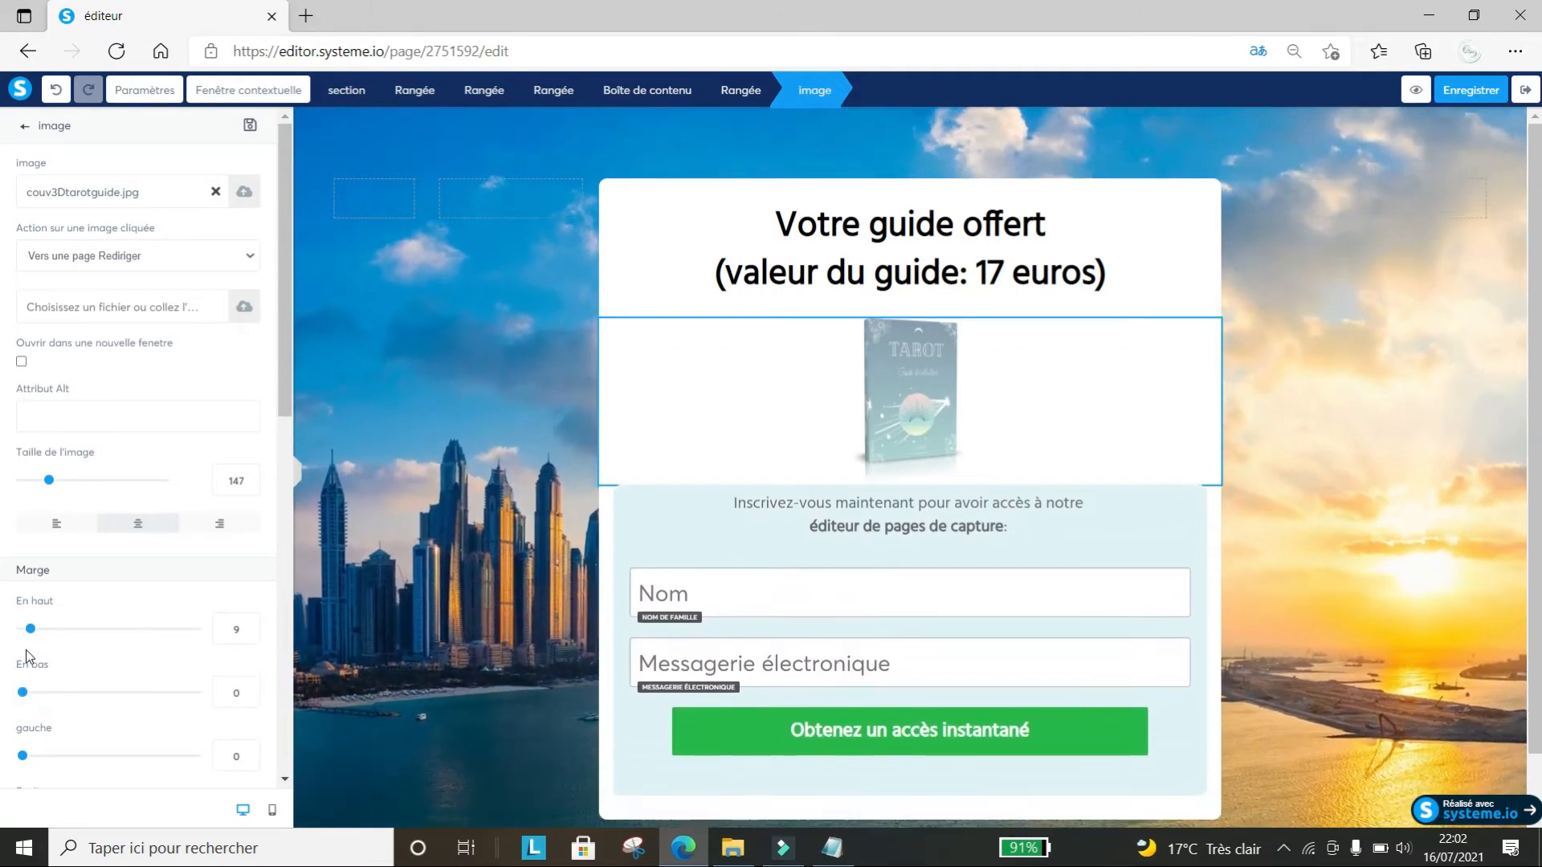
mouse_move(22, 756)
mouse_down()
mouse_move(89, 756)
mouse_move(43, 761)
mouse_up()
scroll(40, 414, down, 7)
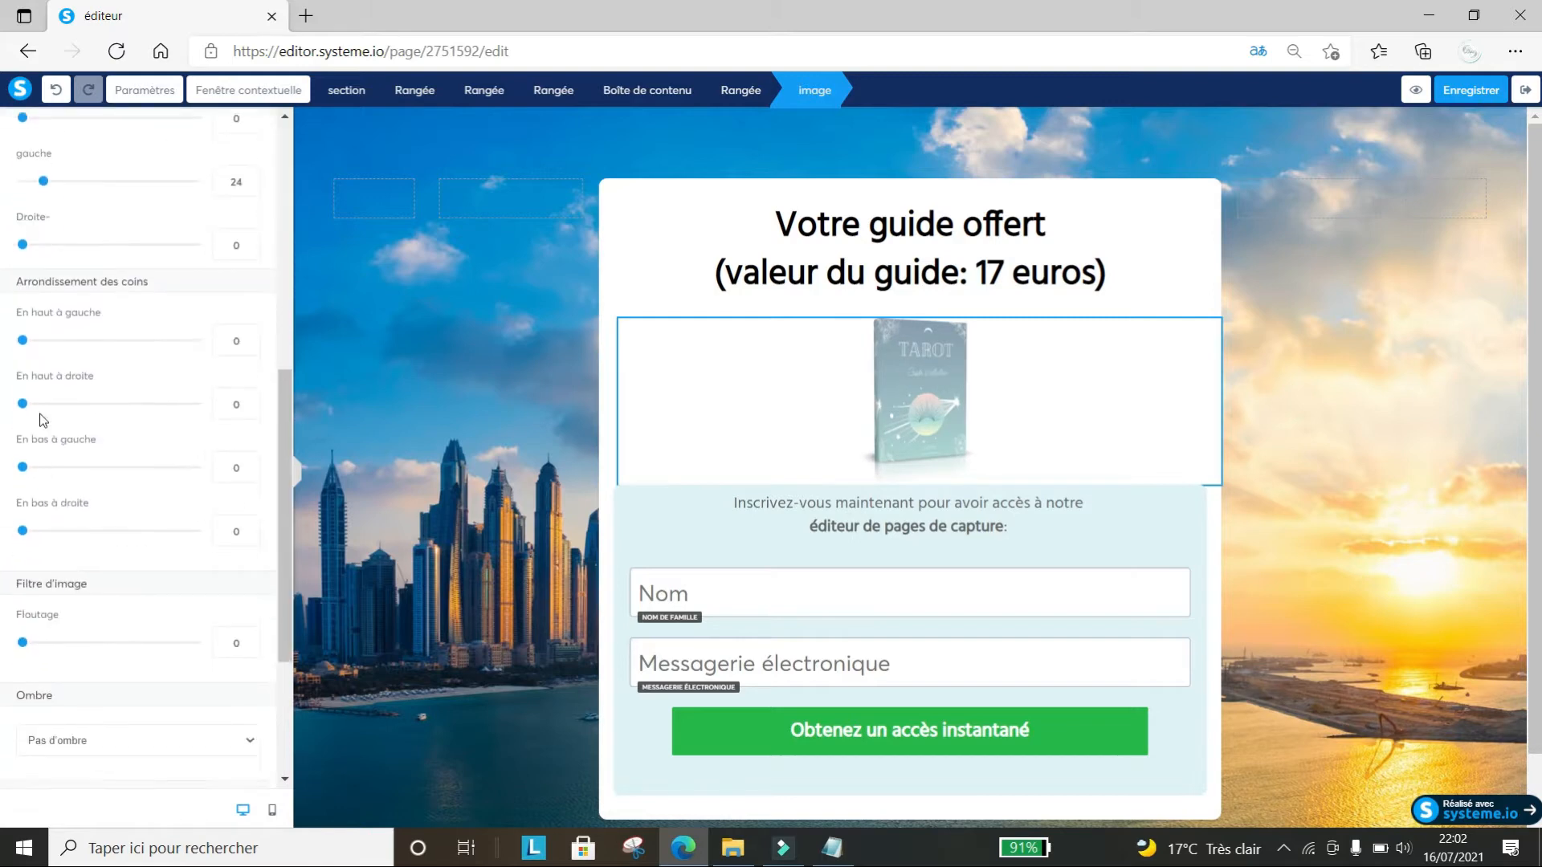
mouse_move(25, 240)
mouse_down()
mouse_move(76, 238)
mouse_move(21, 238)
mouse_up()
drag(41, 175, 16, 176)
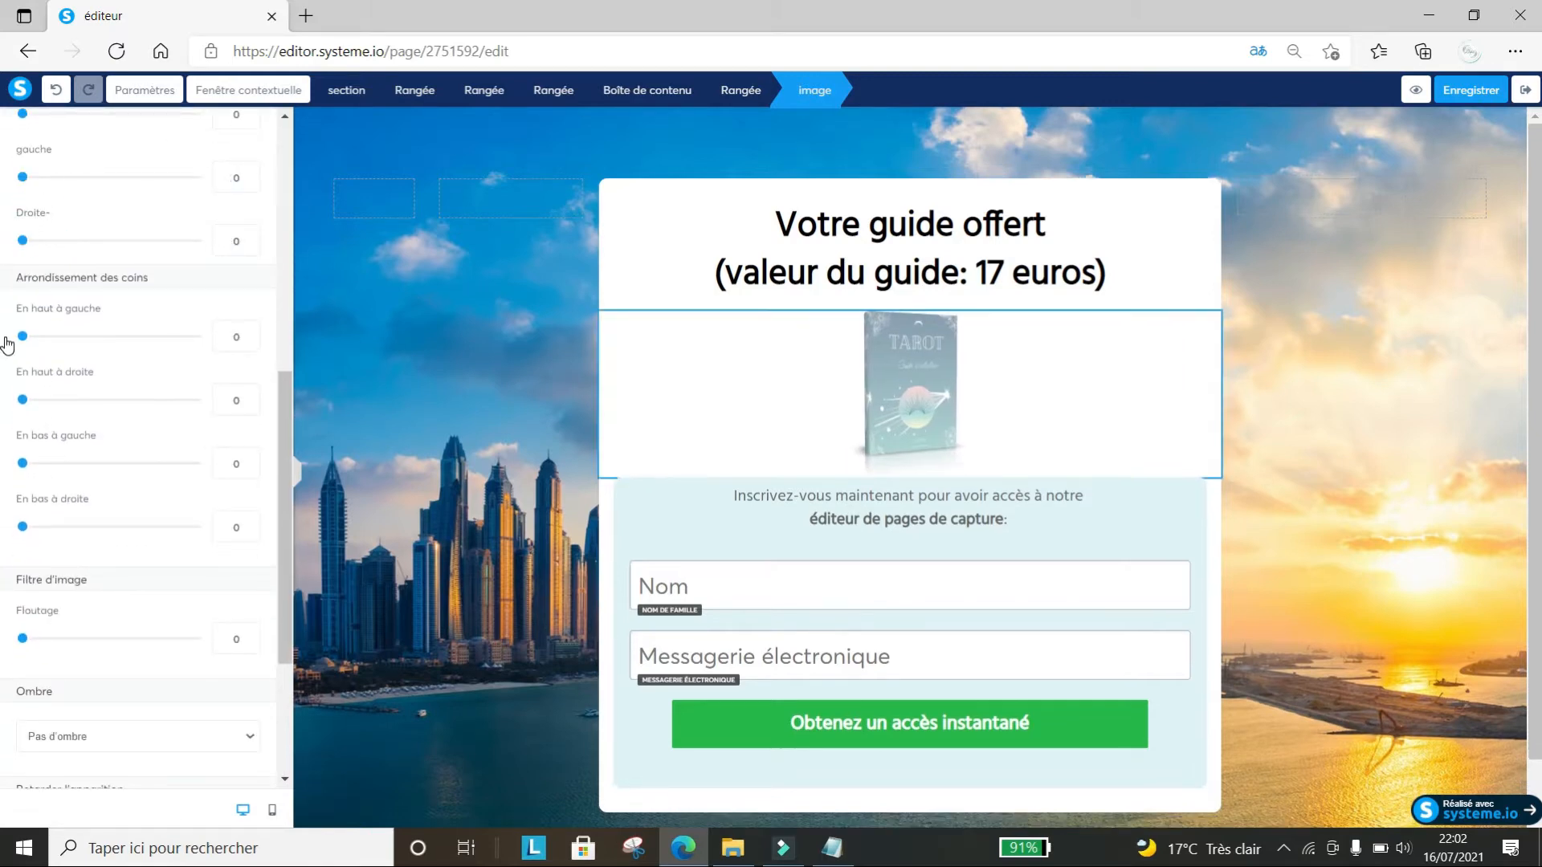
Try the corner rounding and blur settings on the cover image, and reset them to 0
drag(22, 336, 163, 351)
mouse_move(29, 408)
mouse_down()
mouse_move(160, 407)
mouse_move(6, 412)
mouse_up()
drag(159, 338, 3, 336)
mouse_move(23, 638)
mouse_down()
mouse_move(170, 643)
mouse_move(3, 653)
mouse_up()
Try the shadows Ombre intense, Ombre floue and Ombre intérieure douce on the cover image, and restore Pas d'ombre
drag(285, 468, 292, 577)
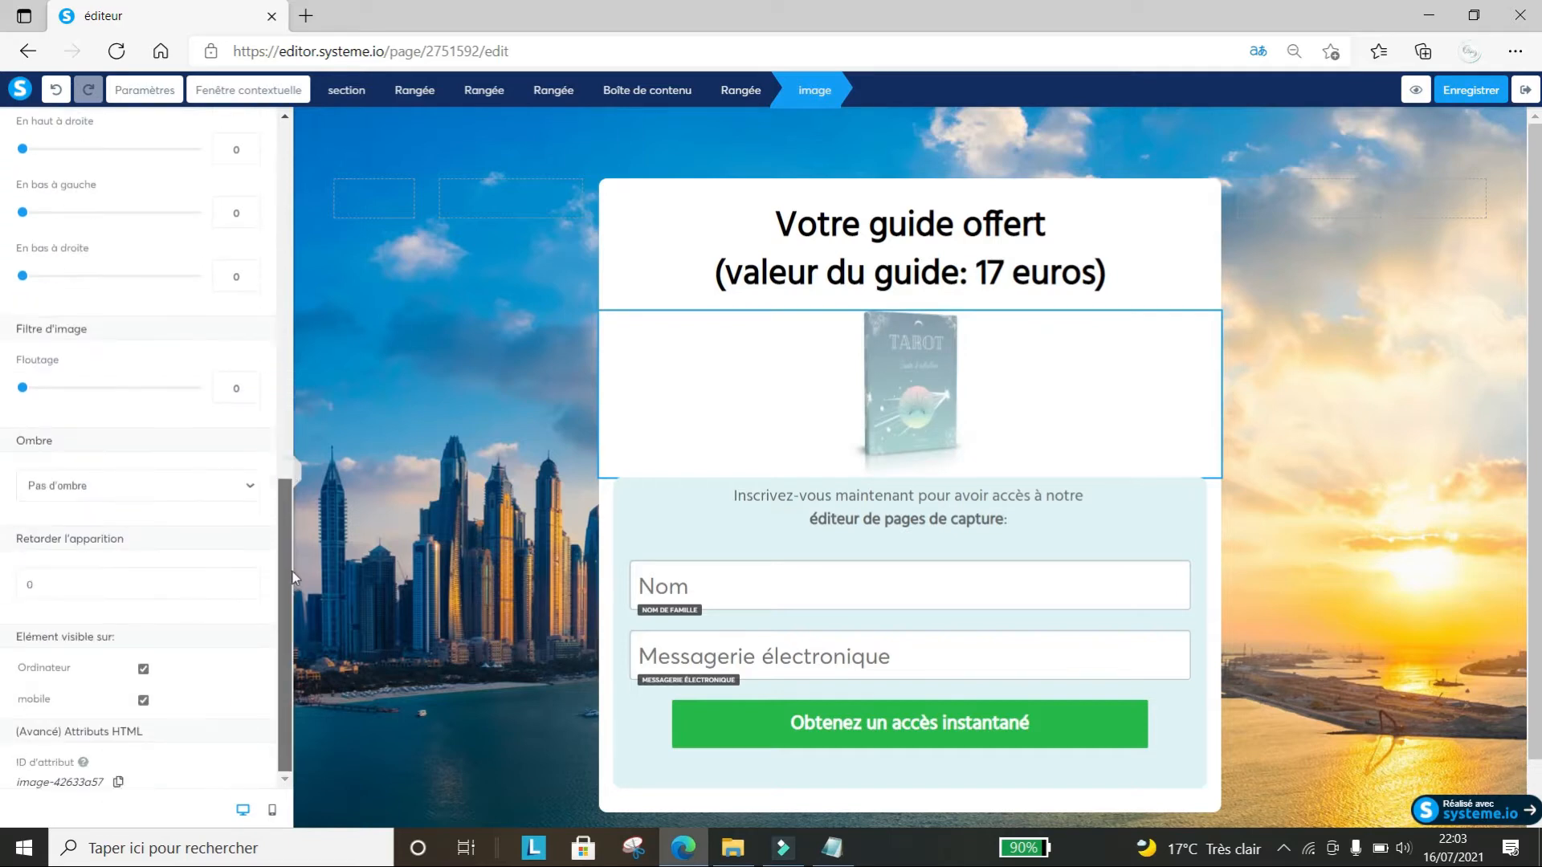
click(213, 485)
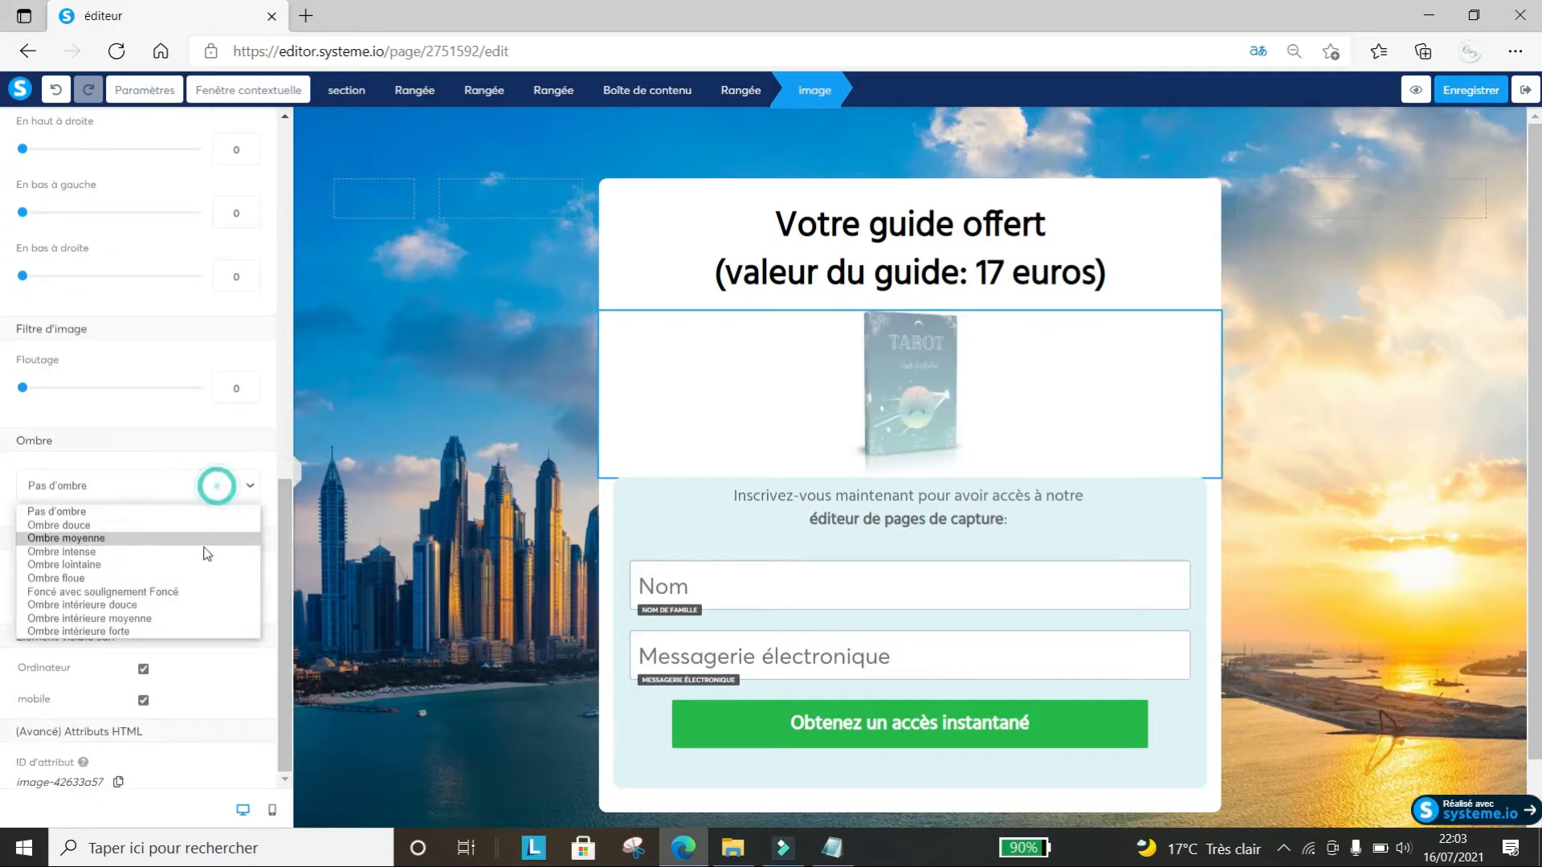
click(161, 552)
click(234, 480)
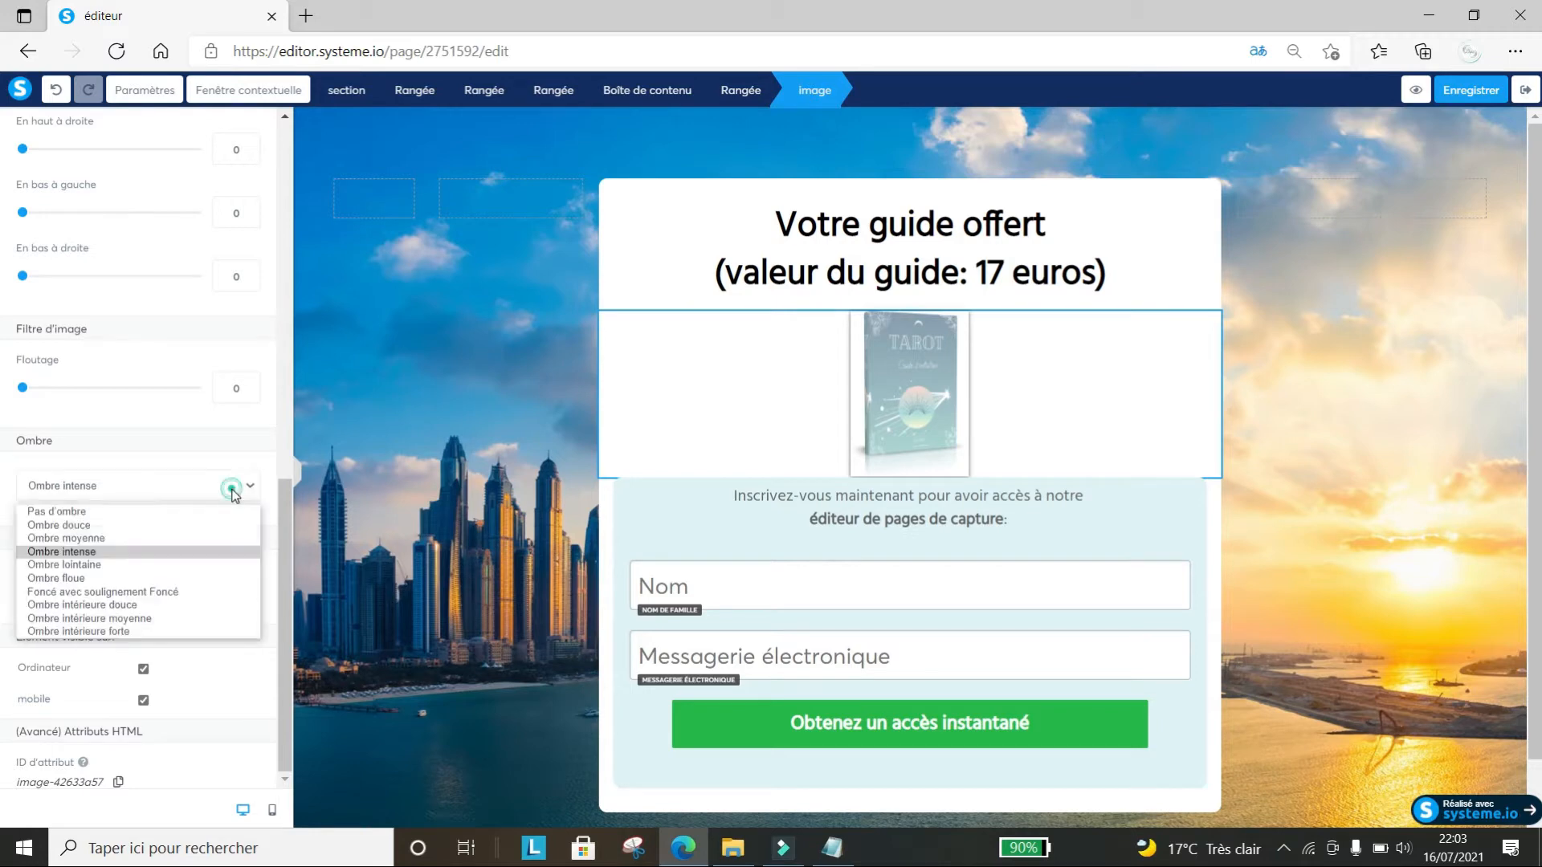
click(161, 570)
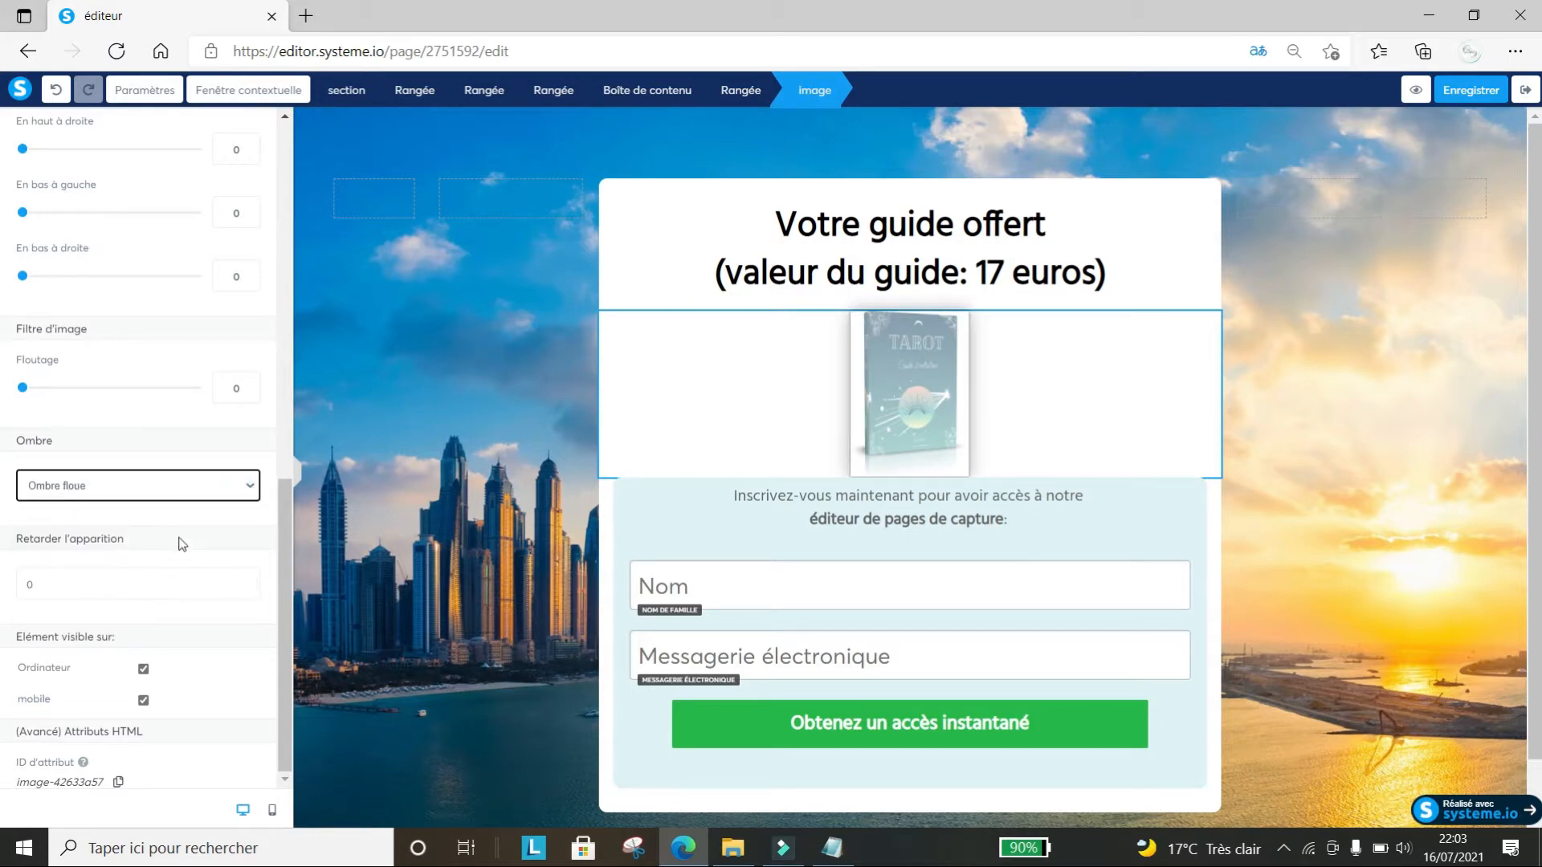
click(197, 487)
click(158, 597)
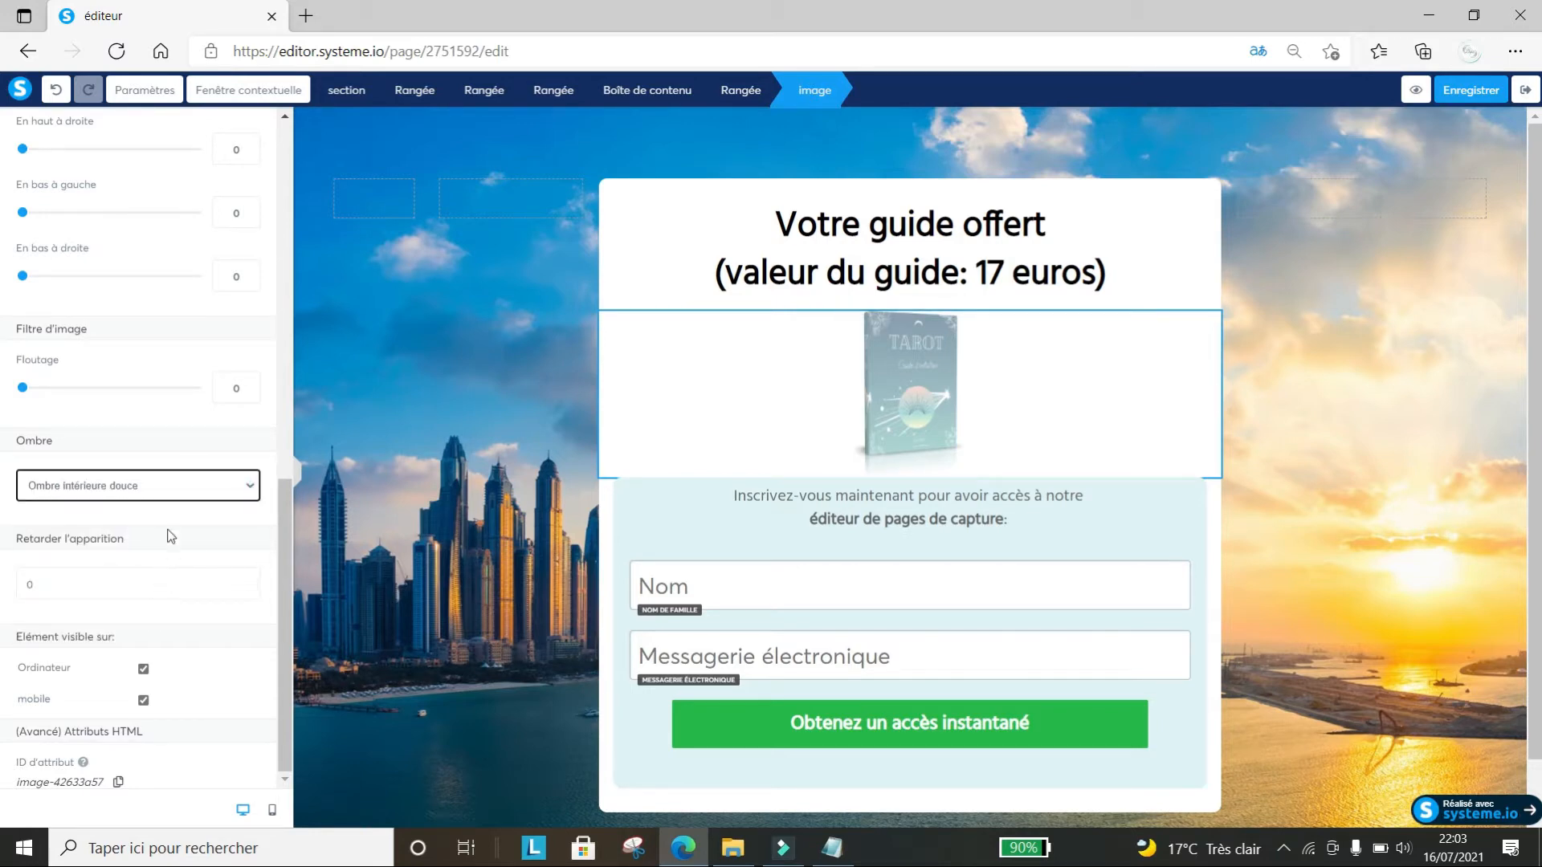
click(170, 487)
click(156, 507)
Try different appearance delay values for the cover image, and reset the delay to 0
click(252, 583)
click(252, 582)
click(252, 582)
click(252, 582)
click(252, 582)
click(252, 583)
click(252, 582)
click(252, 582)
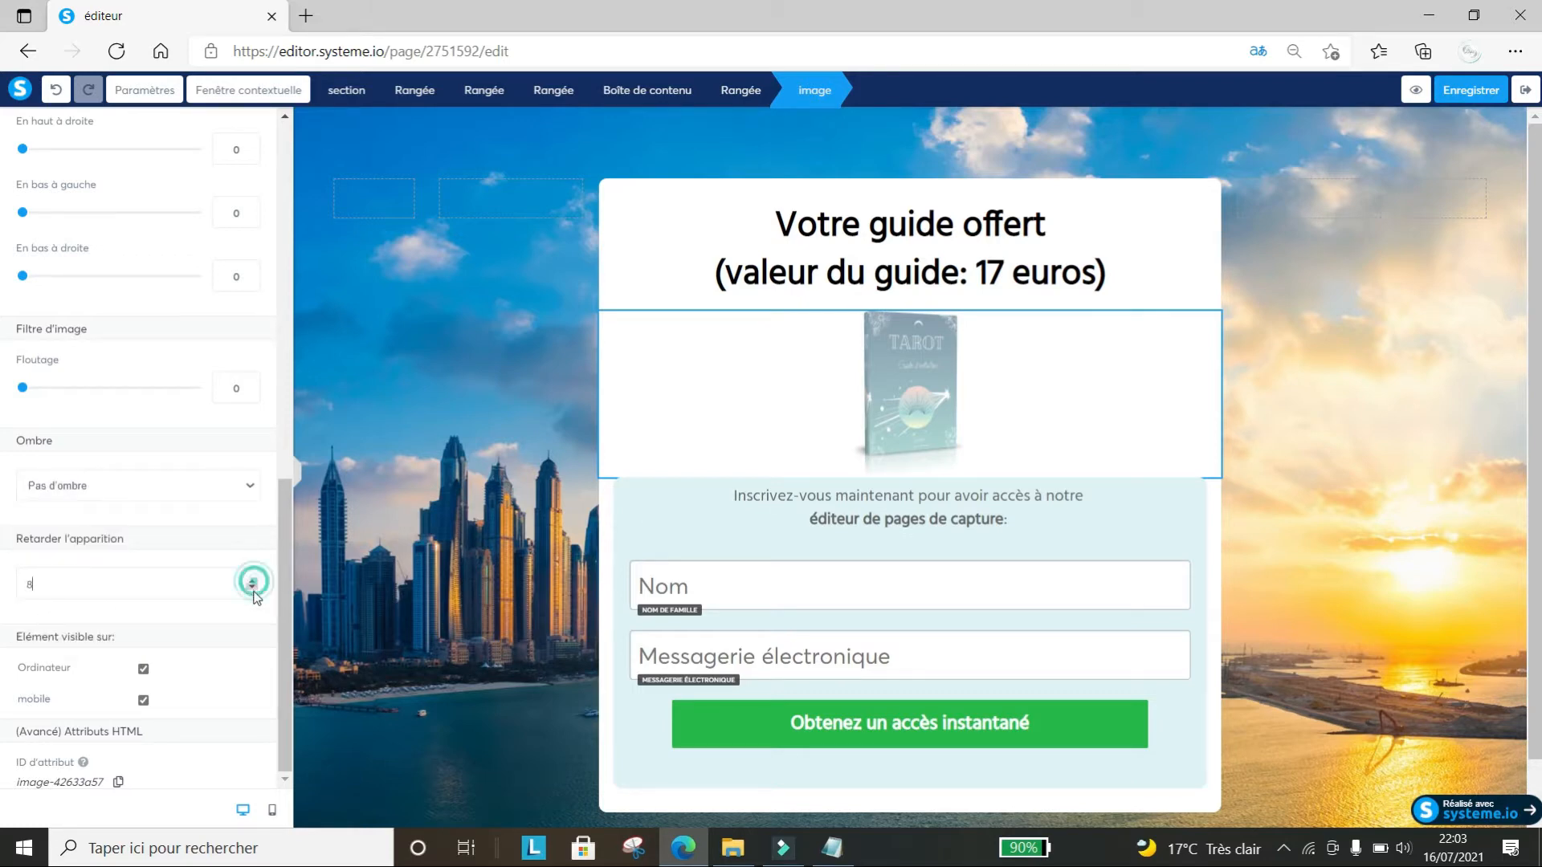
click(253, 587)
click(253, 587)
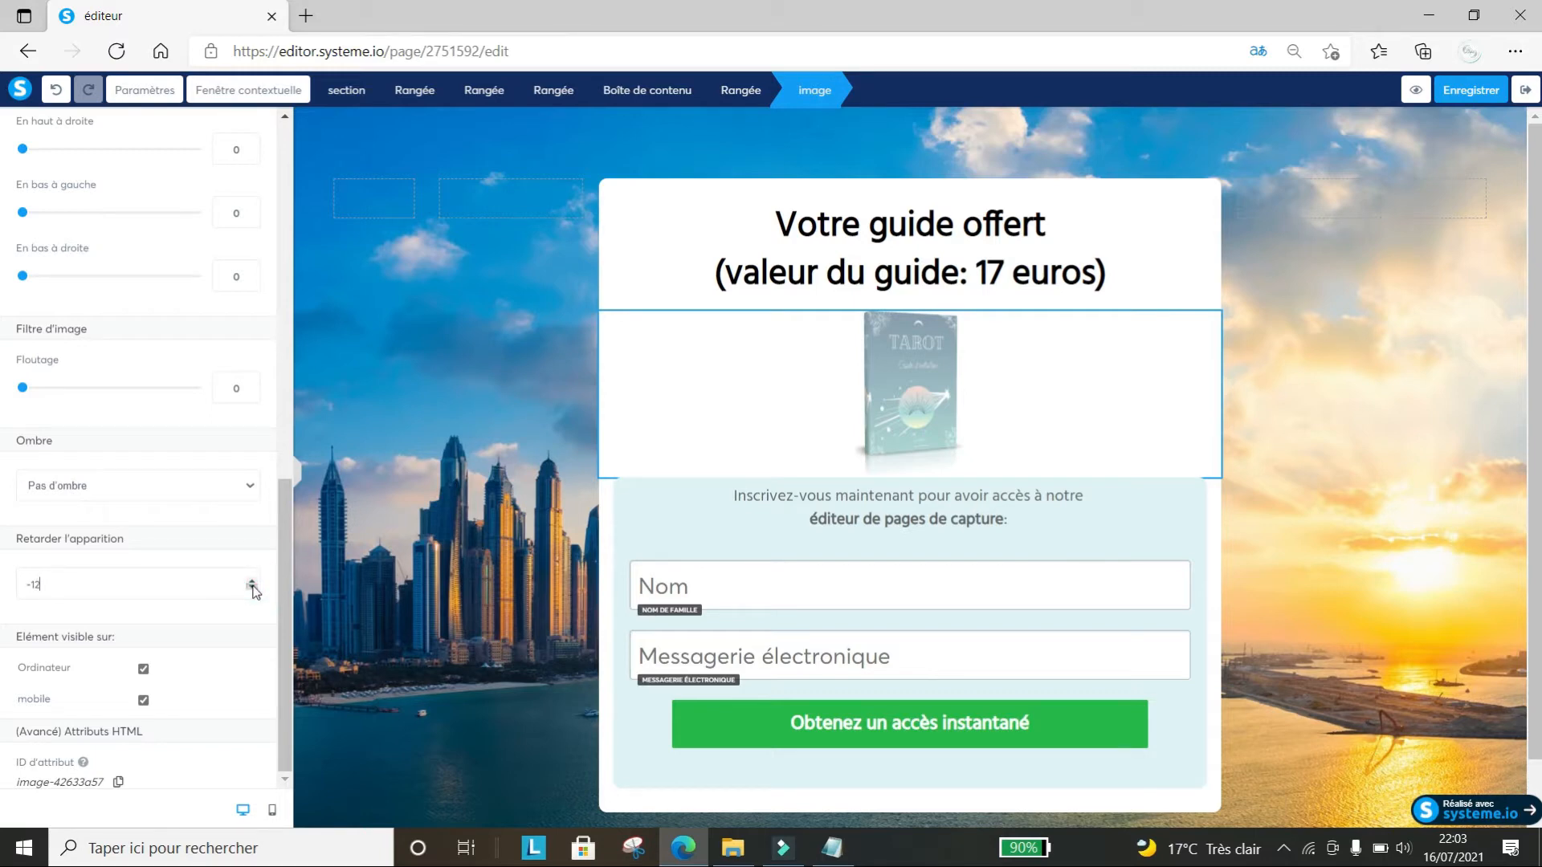
click(253, 581)
click(253, 581)
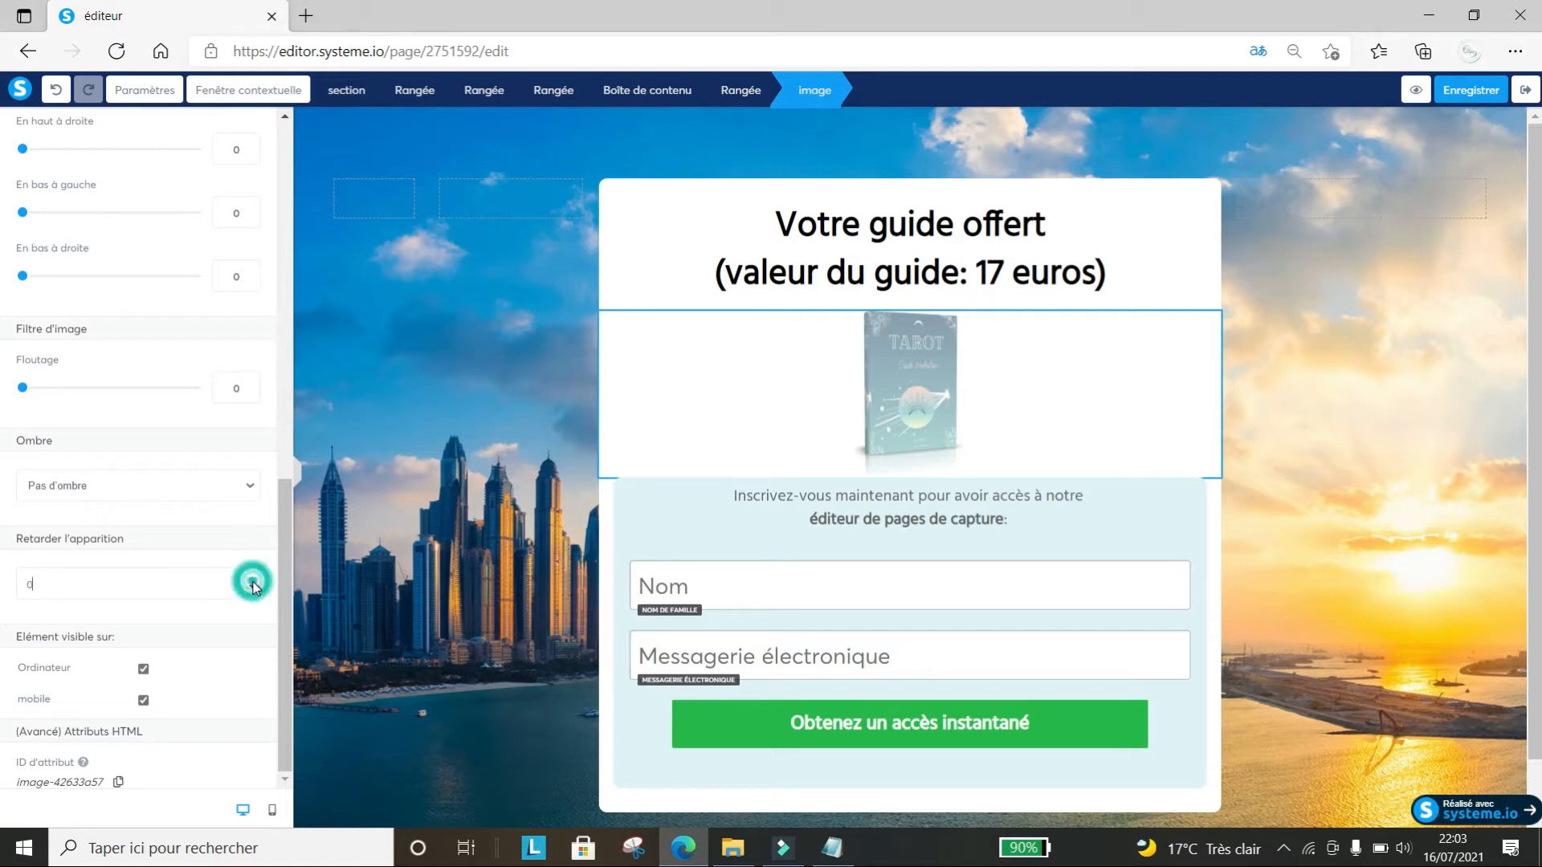
click(281, 550)
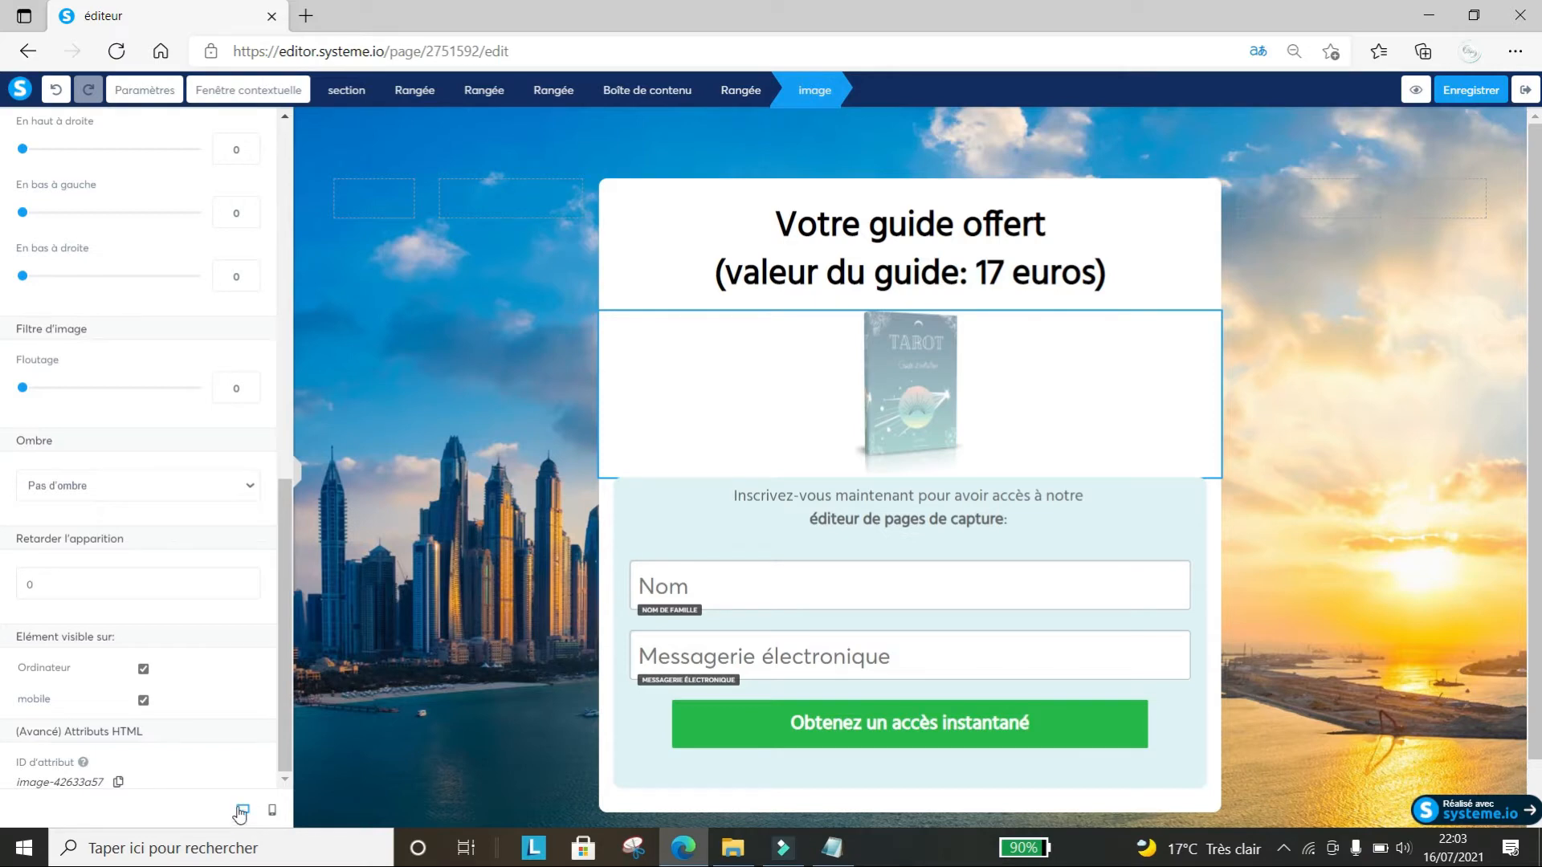
Preview the page in mobile view, switch the image's mobile visibility off and on again, and return to desktop view
click(271, 811)
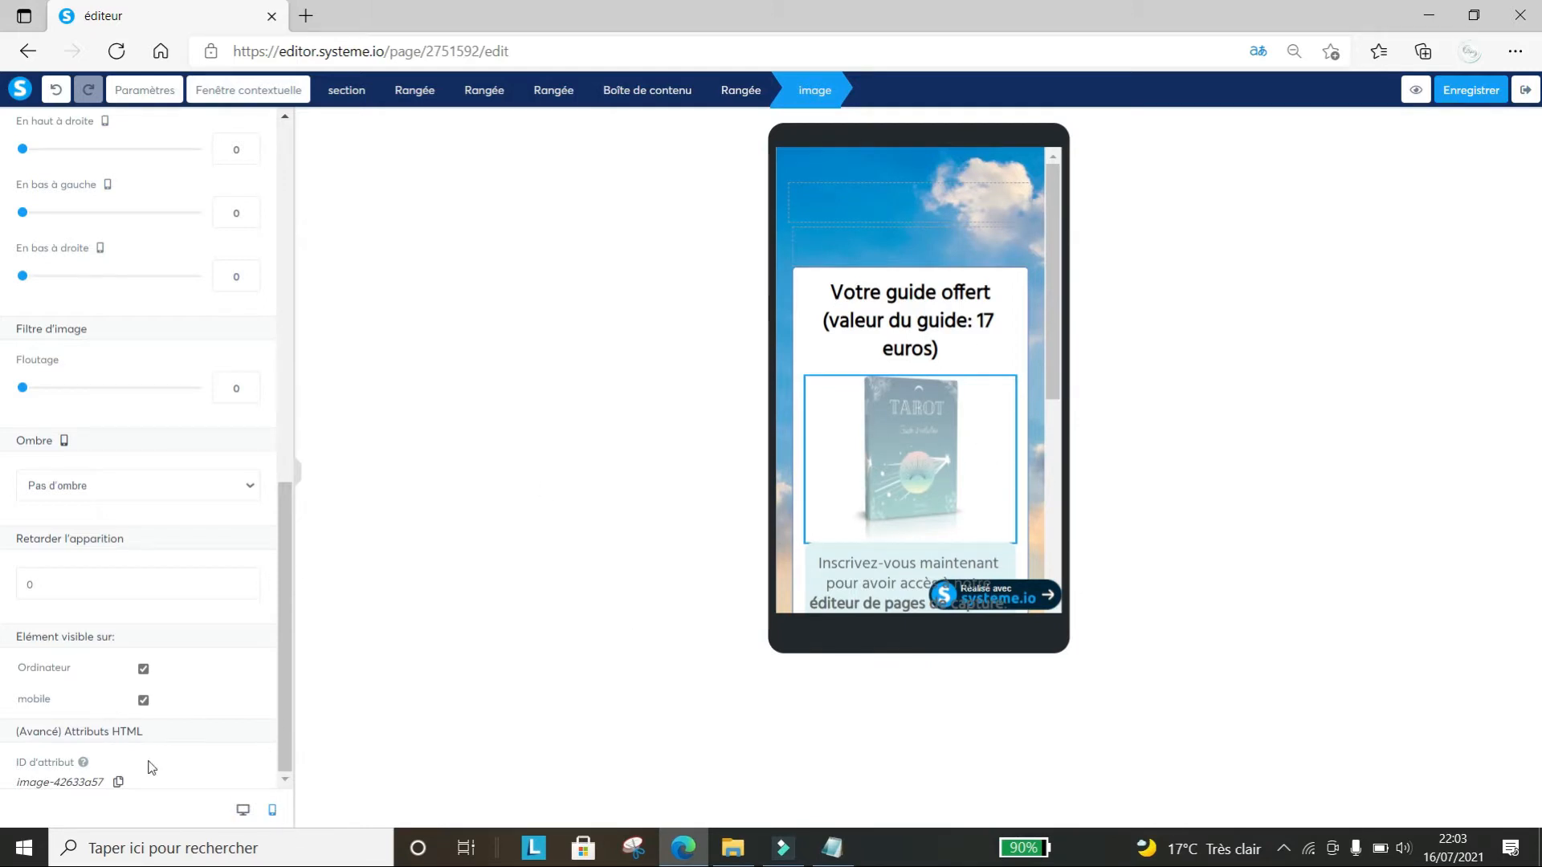
click(143, 700)
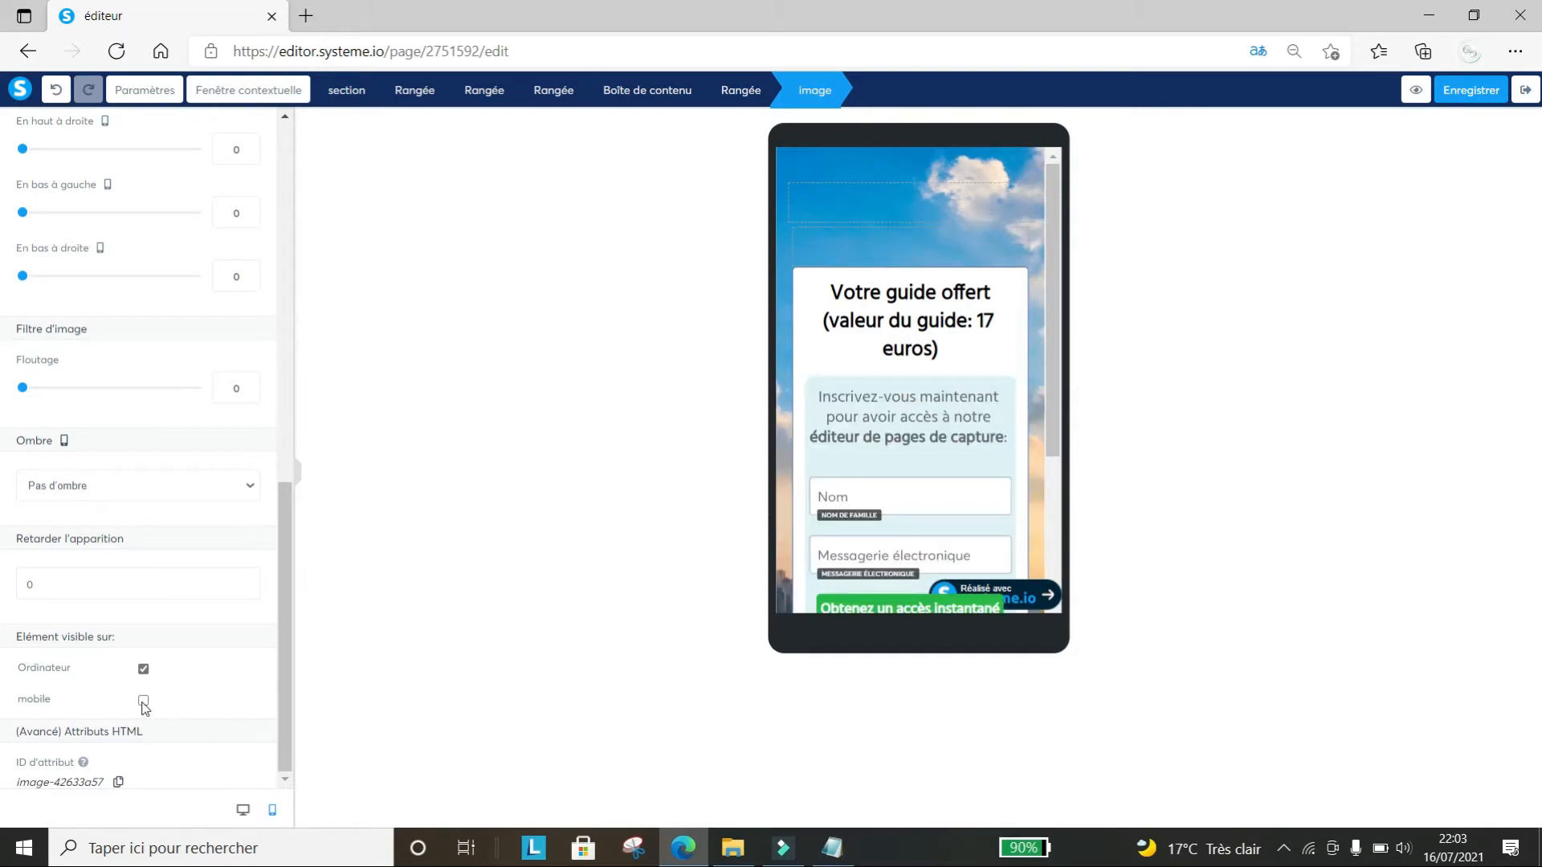
click(143, 700)
click(243, 810)
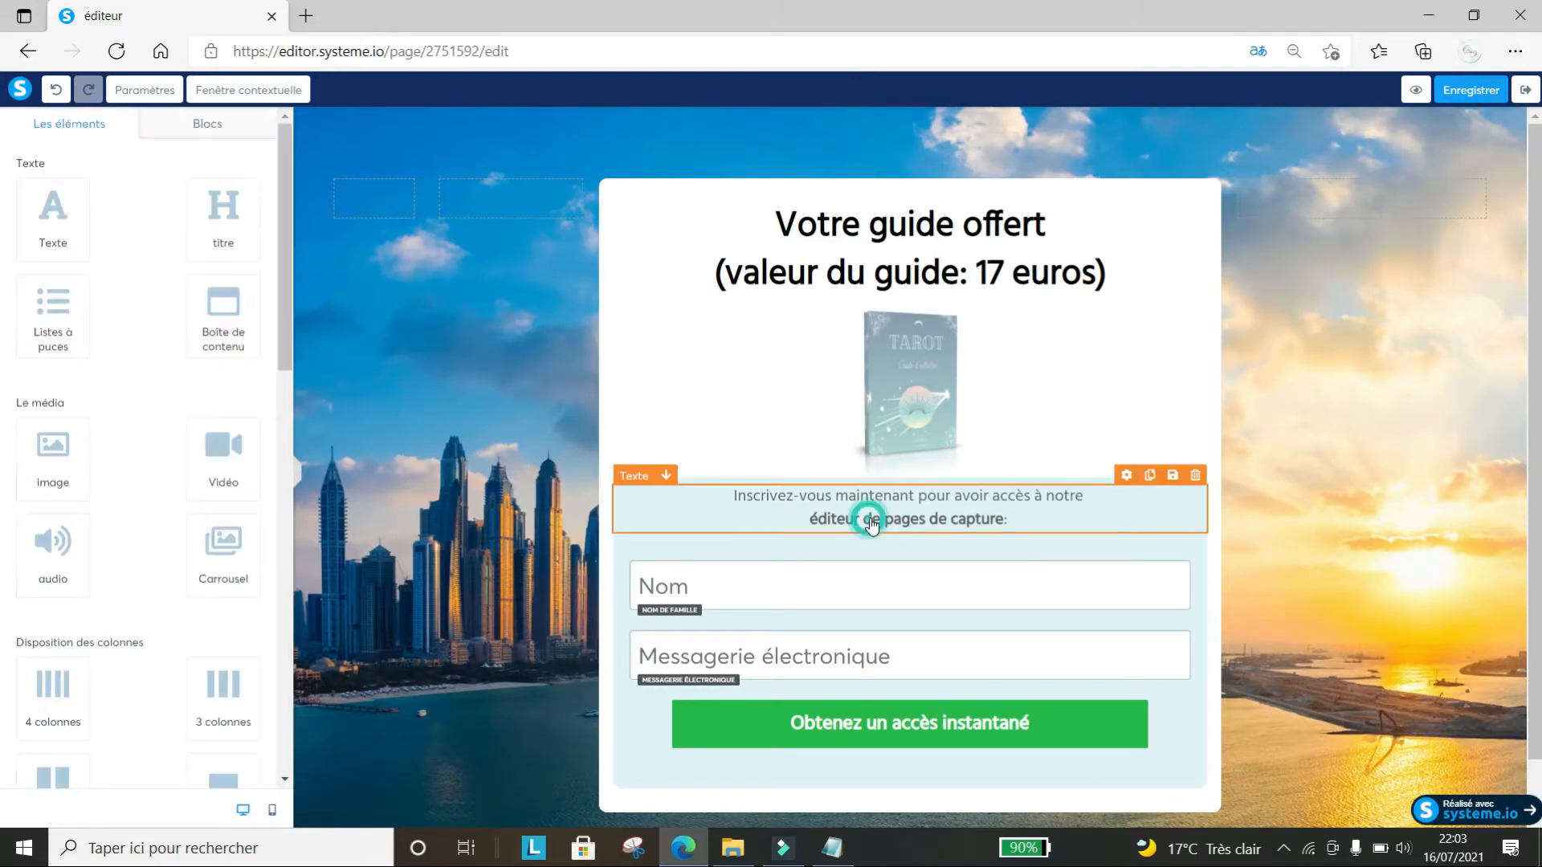
Replace the intro text above the sign-up form with "Apprenez à interpreter le tarot"
click(1020, 488)
drag(1035, 524, 715, 497)
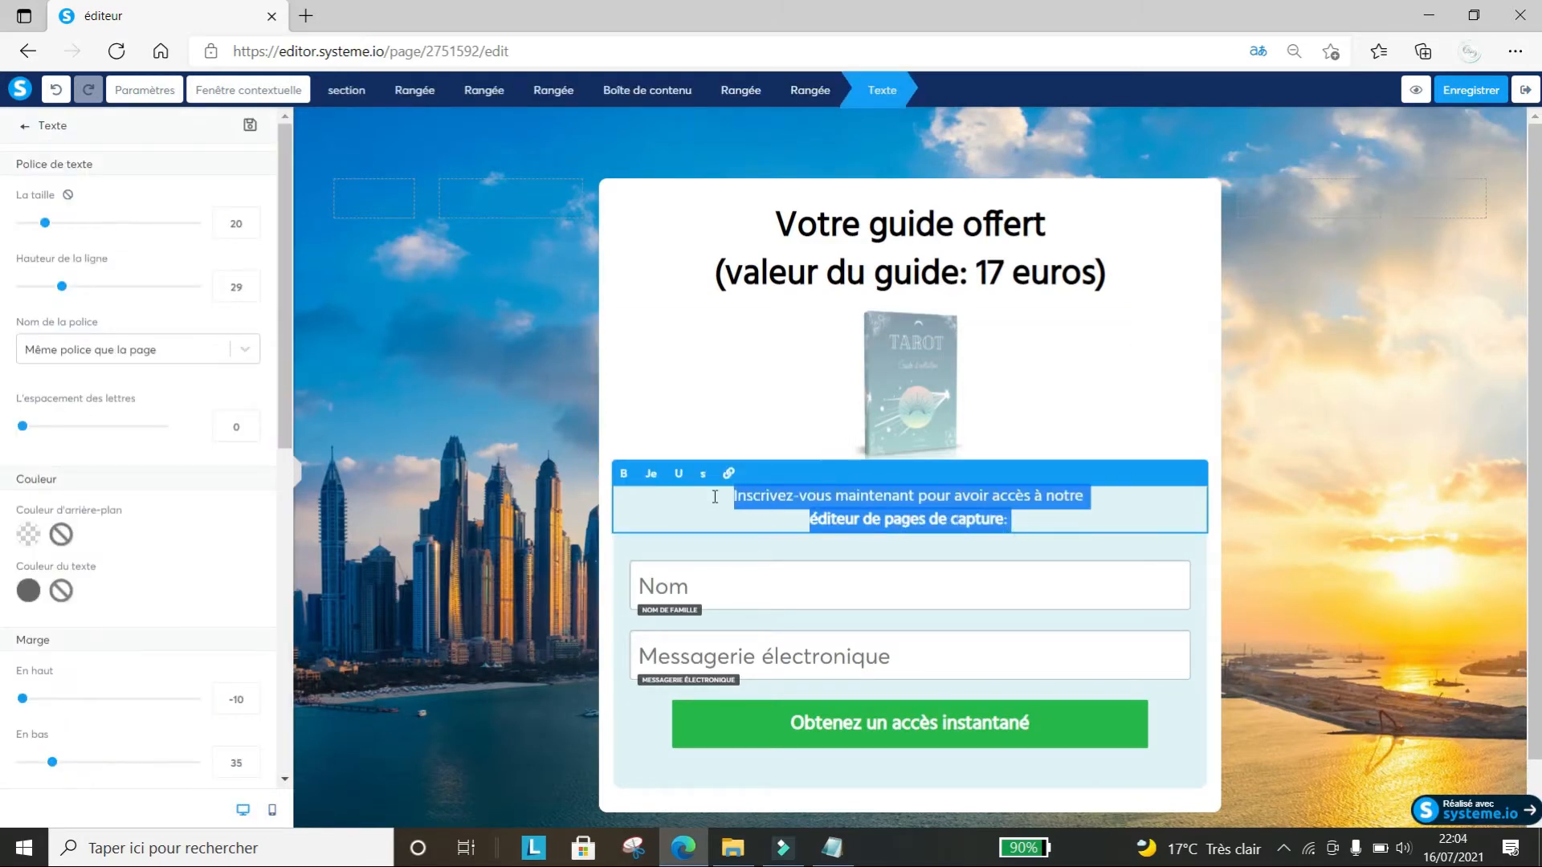
key(BackSpace)
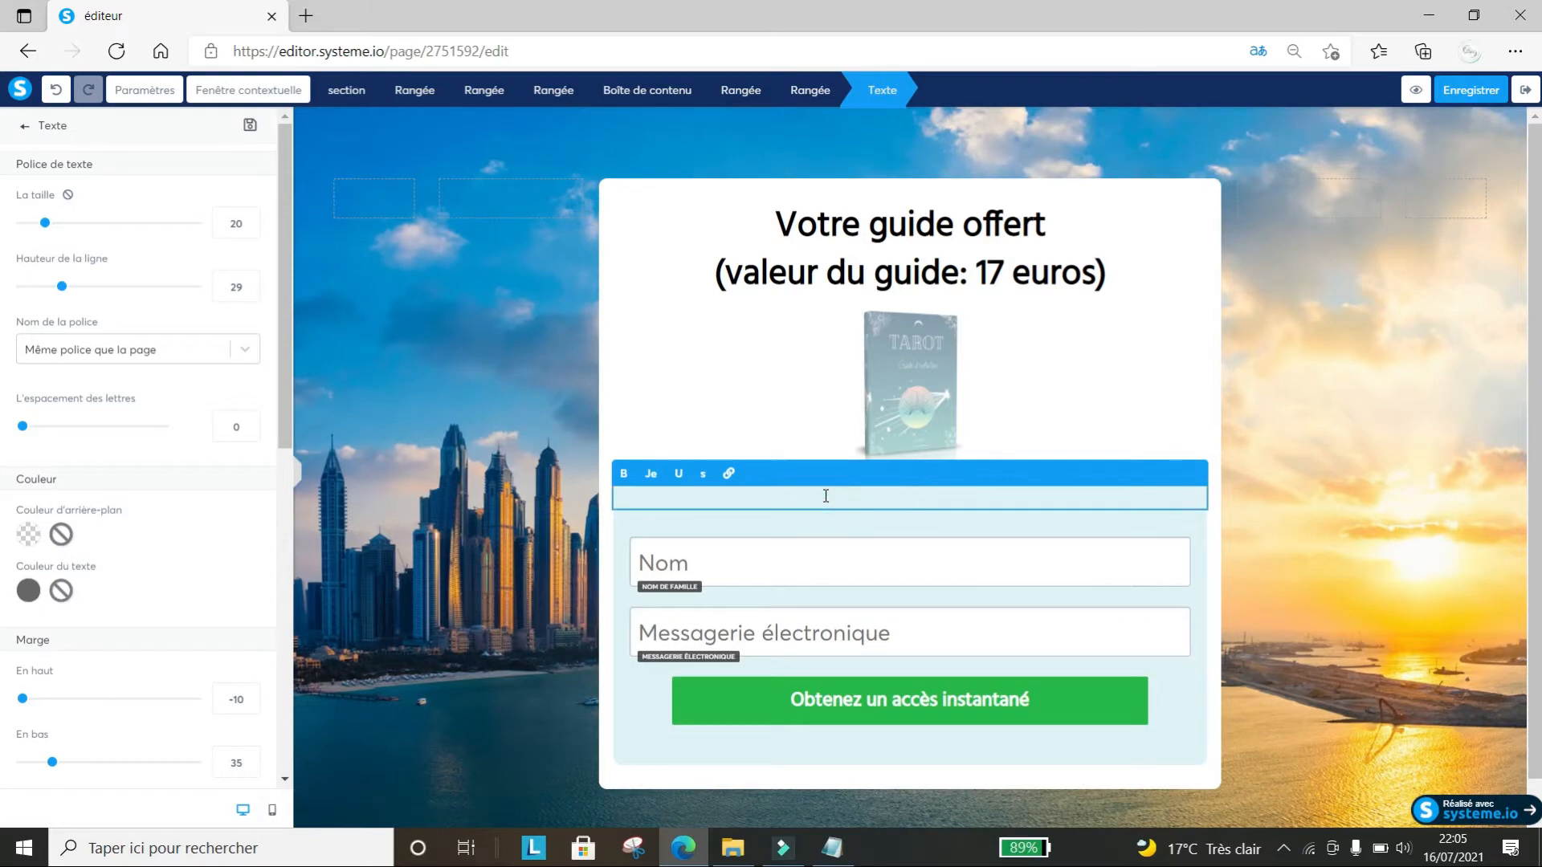
text(Apprenez à interpreter le tarot)
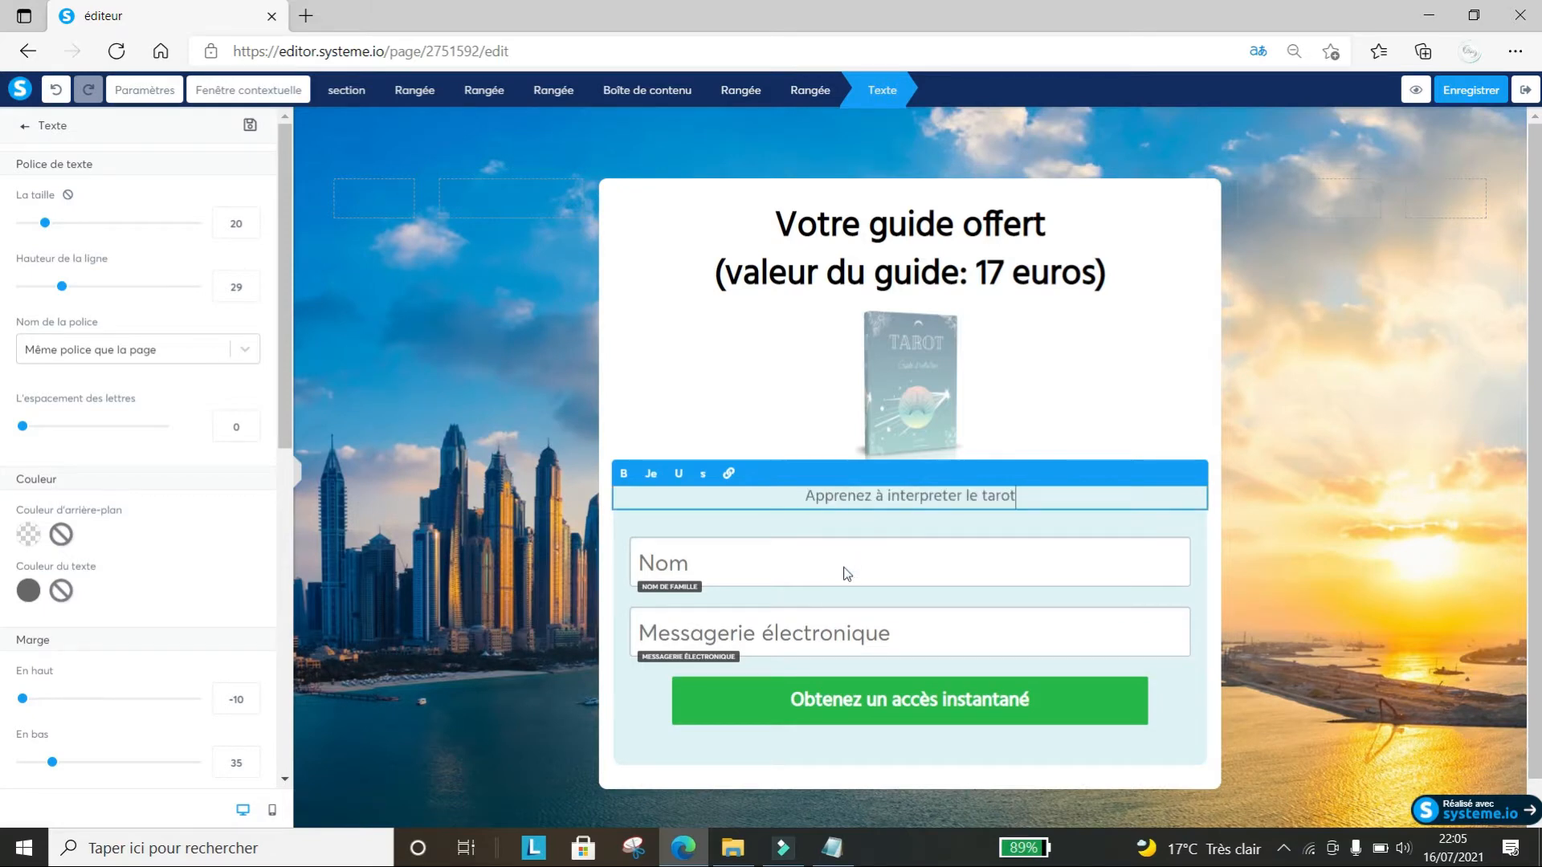
click(784, 588)
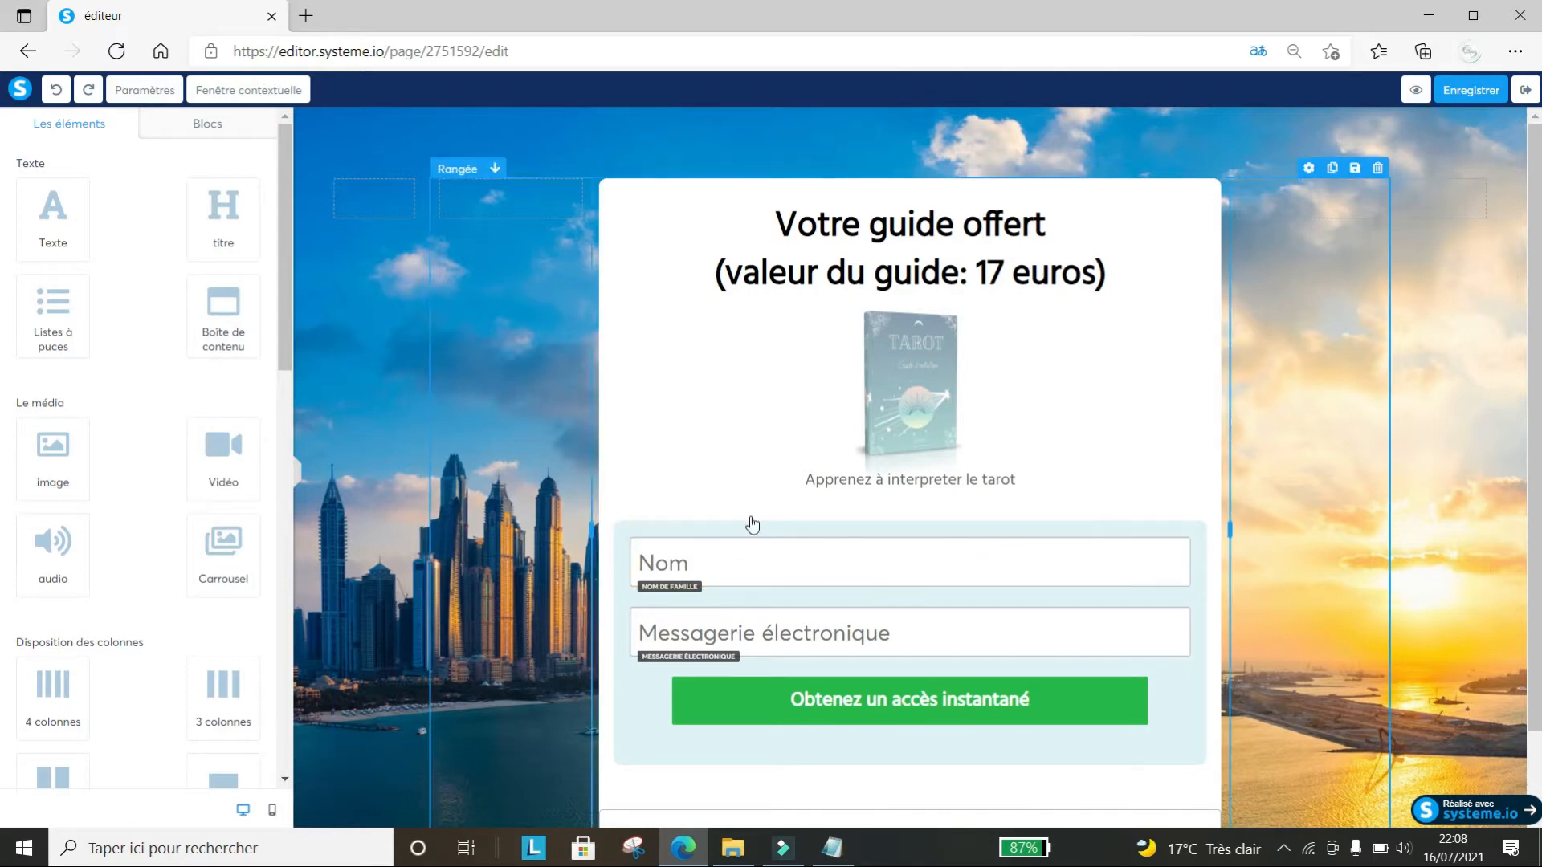
Duplicate the sign-up form's Nom field and set the copy's data type to Prénom
click(1134, 527)
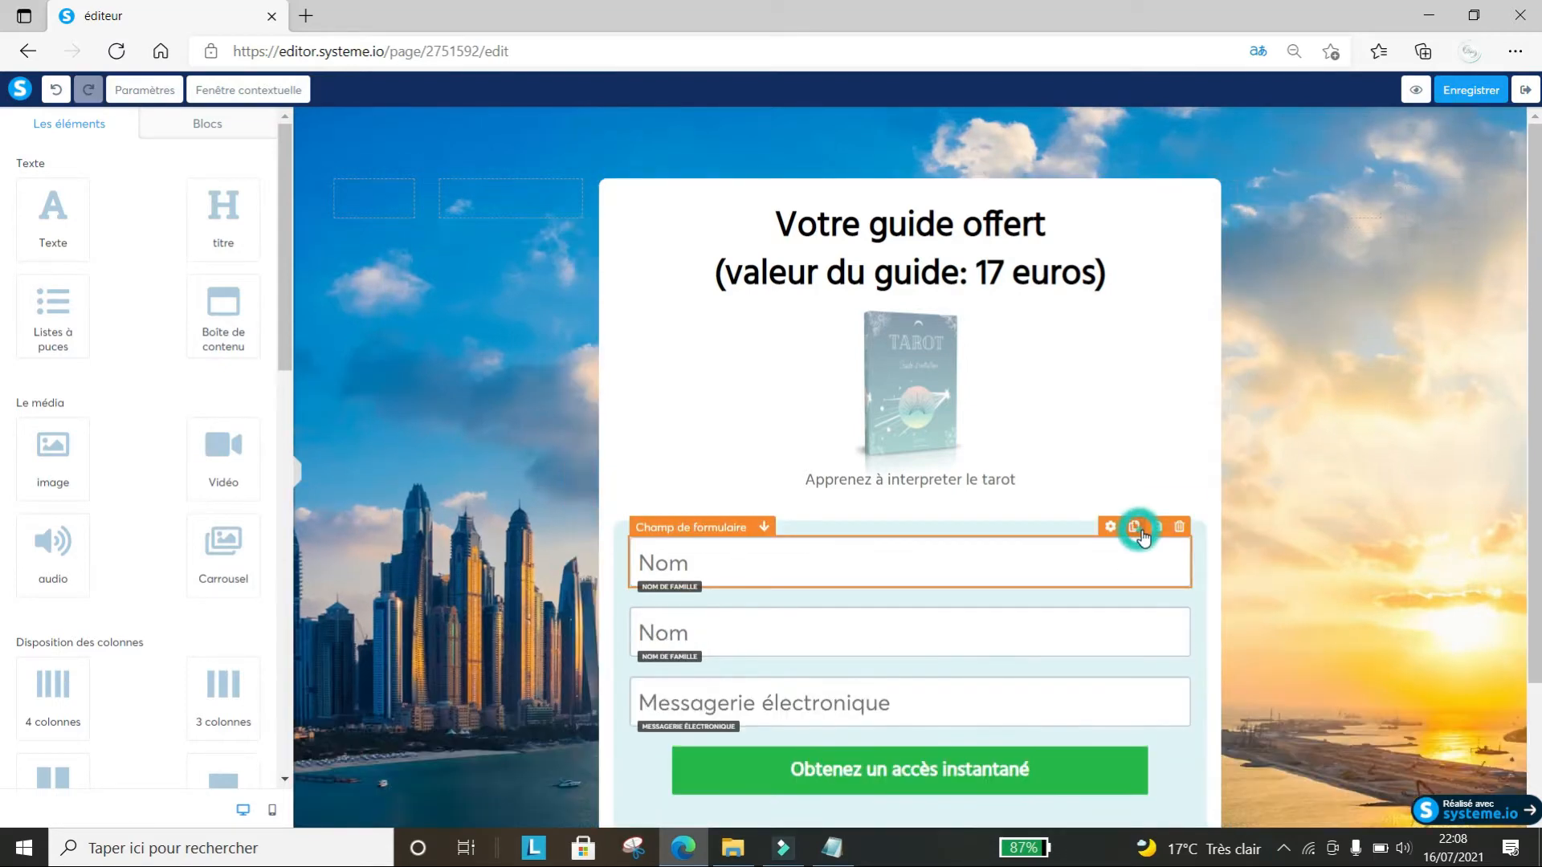
click(788, 624)
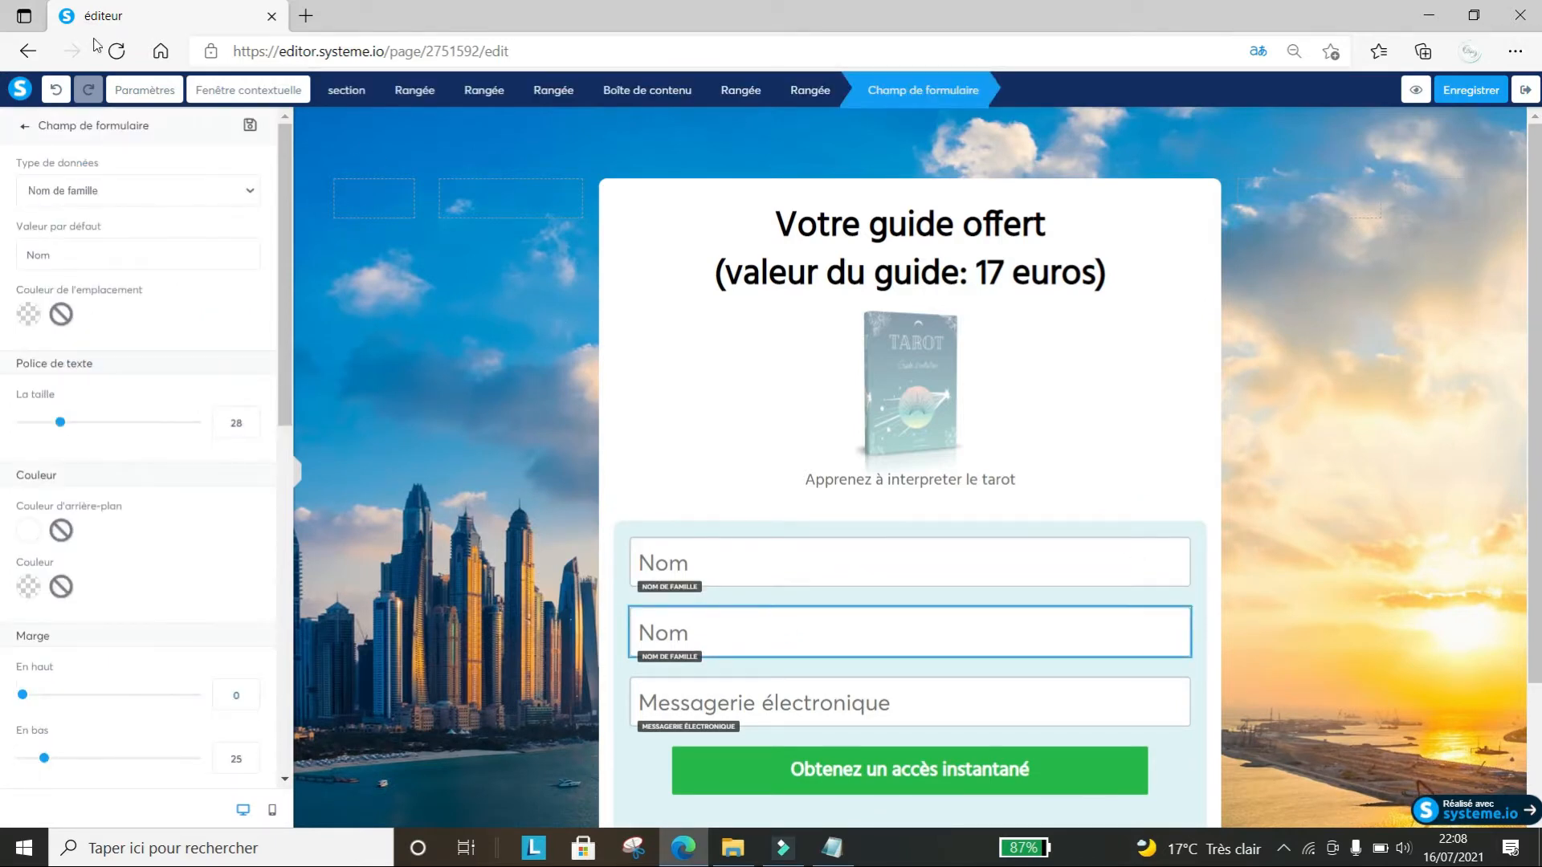
click(250, 195)
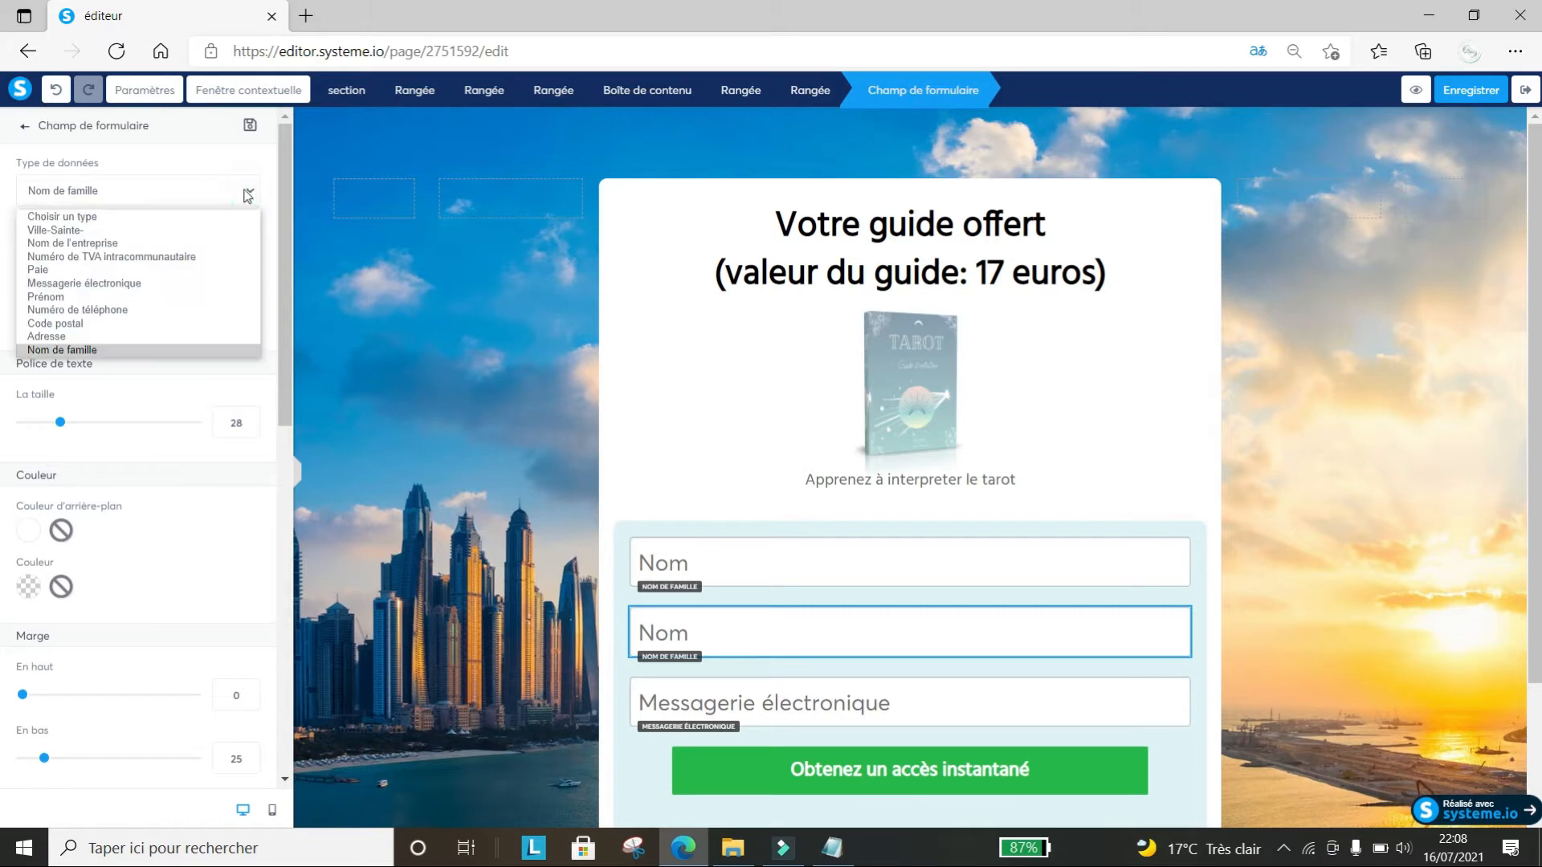
click(48, 297)
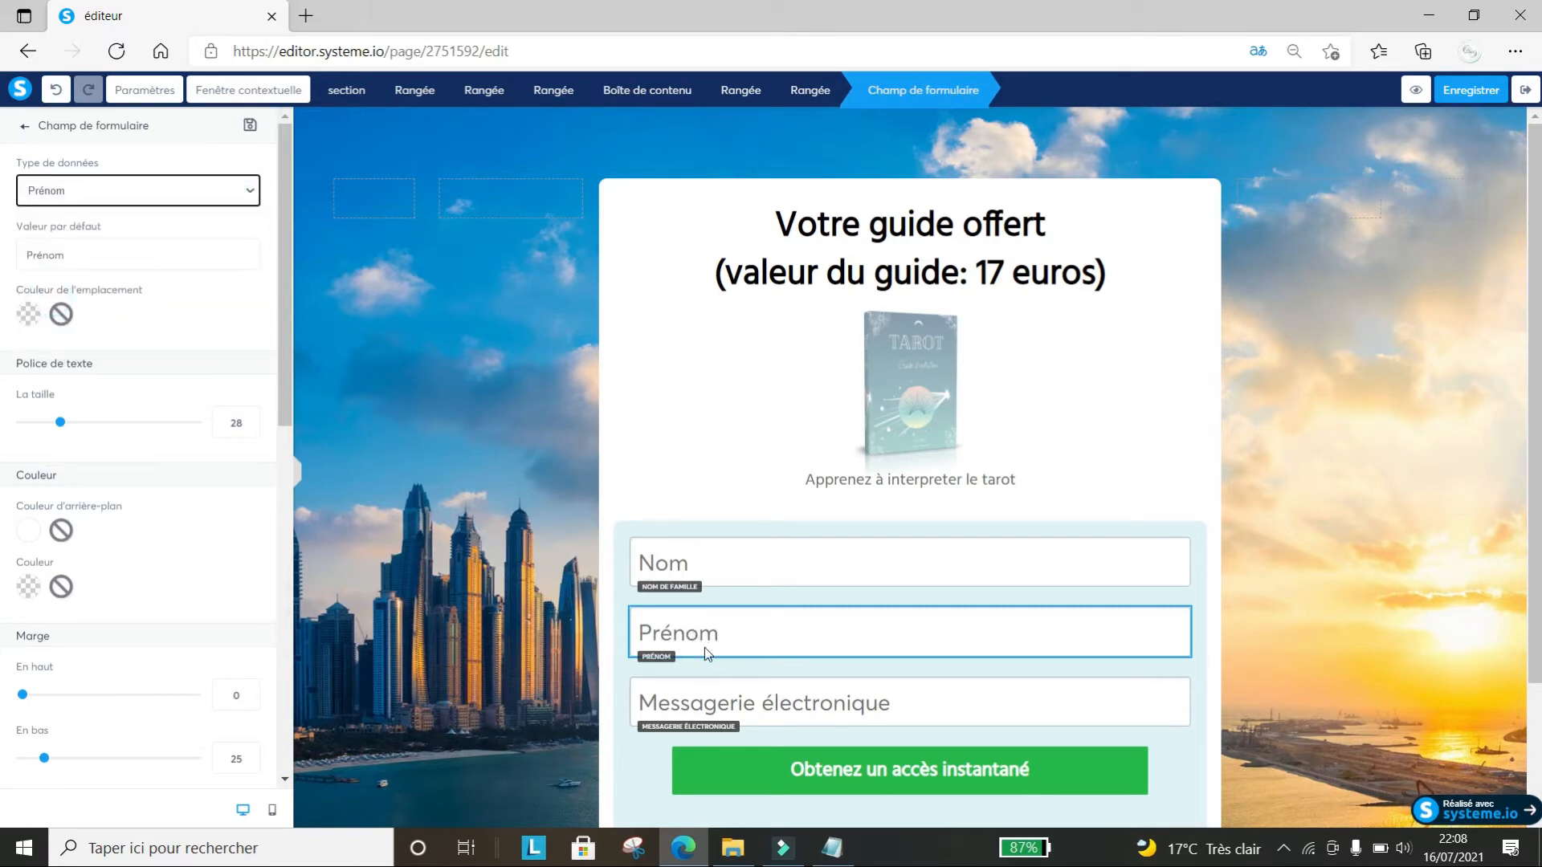
Clear the Prénom field's default value and set its text size to 24
drag(83, 255, 4, 257)
key(BackSpace)
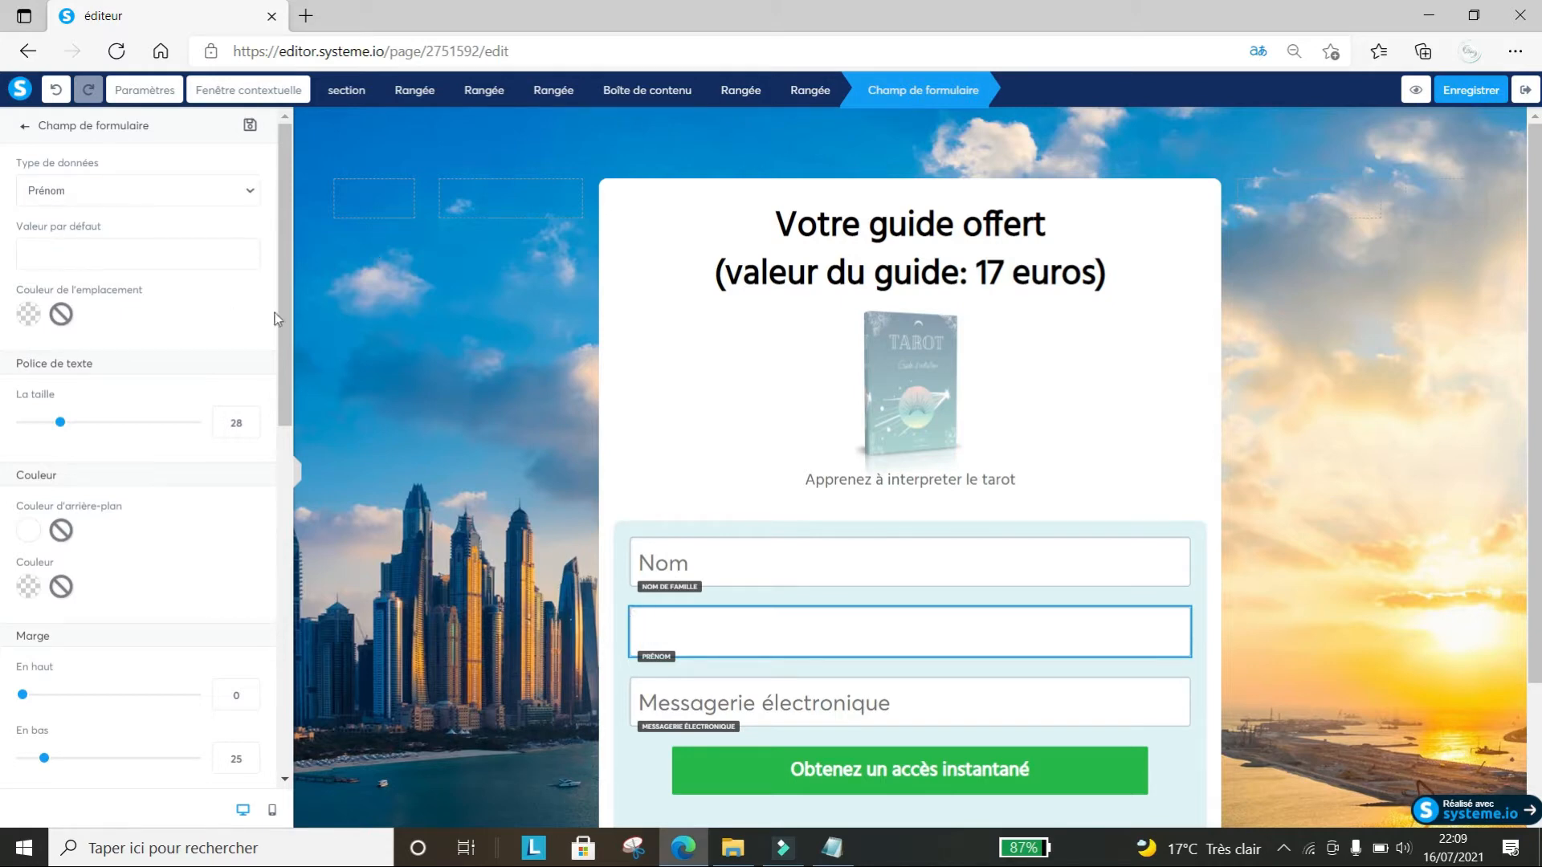
mouse_move(60, 421)
mouse_down()
mouse_move(113, 422)
mouse_move(53, 423)
mouse_up()
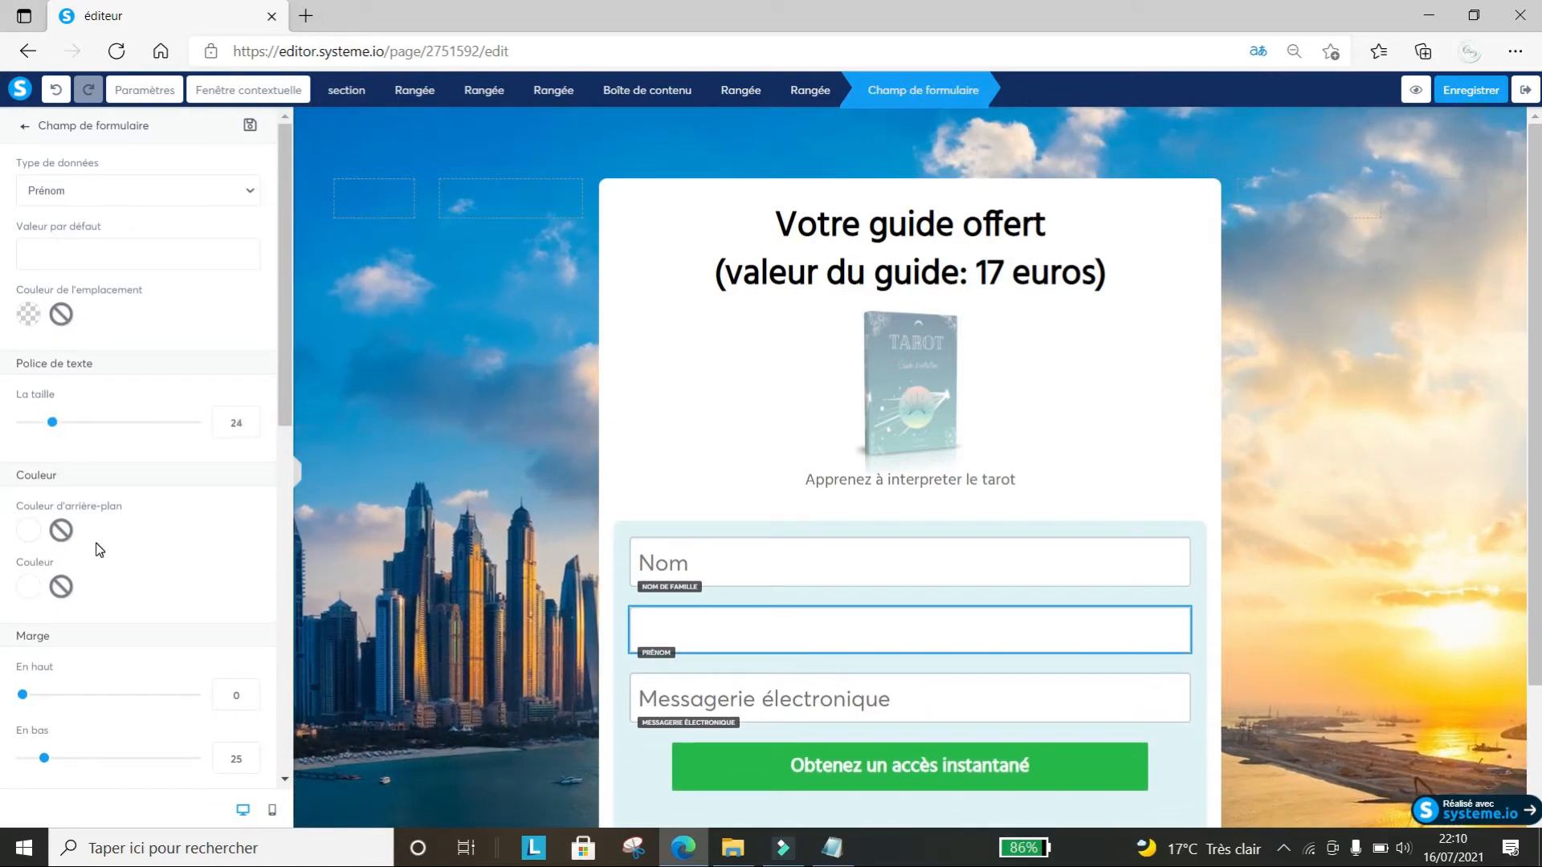
mouse_move(26, 704)
mouse_down()
mouse_move(76, 705)
mouse_move(16, 706)
mouse_up()
Round the Prénom field's corners: 17 upper-left, 19 upper-right, 21 lower-left and 24 lower-right
scroll(113, 675, down, 7)
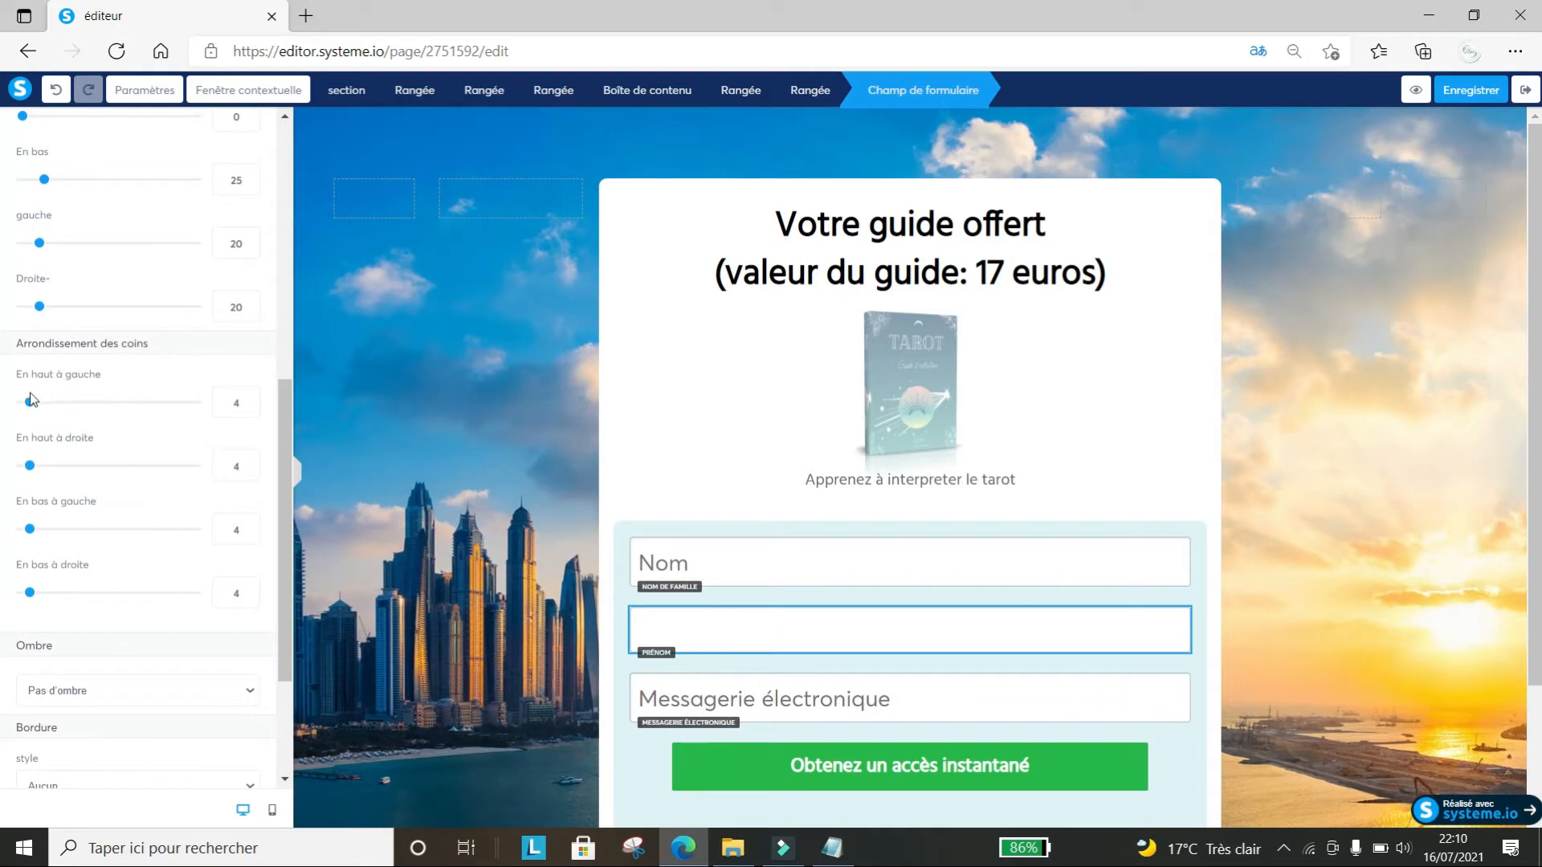
drag(31, 400, 52, 402)
drag(30, 466, 55, 466)
drag(28, 530, 59, 530)
drag(33, 592, 68, 594)
Set the Prénom field's border style to Trait plein
scroll(245, 644, down, 2)
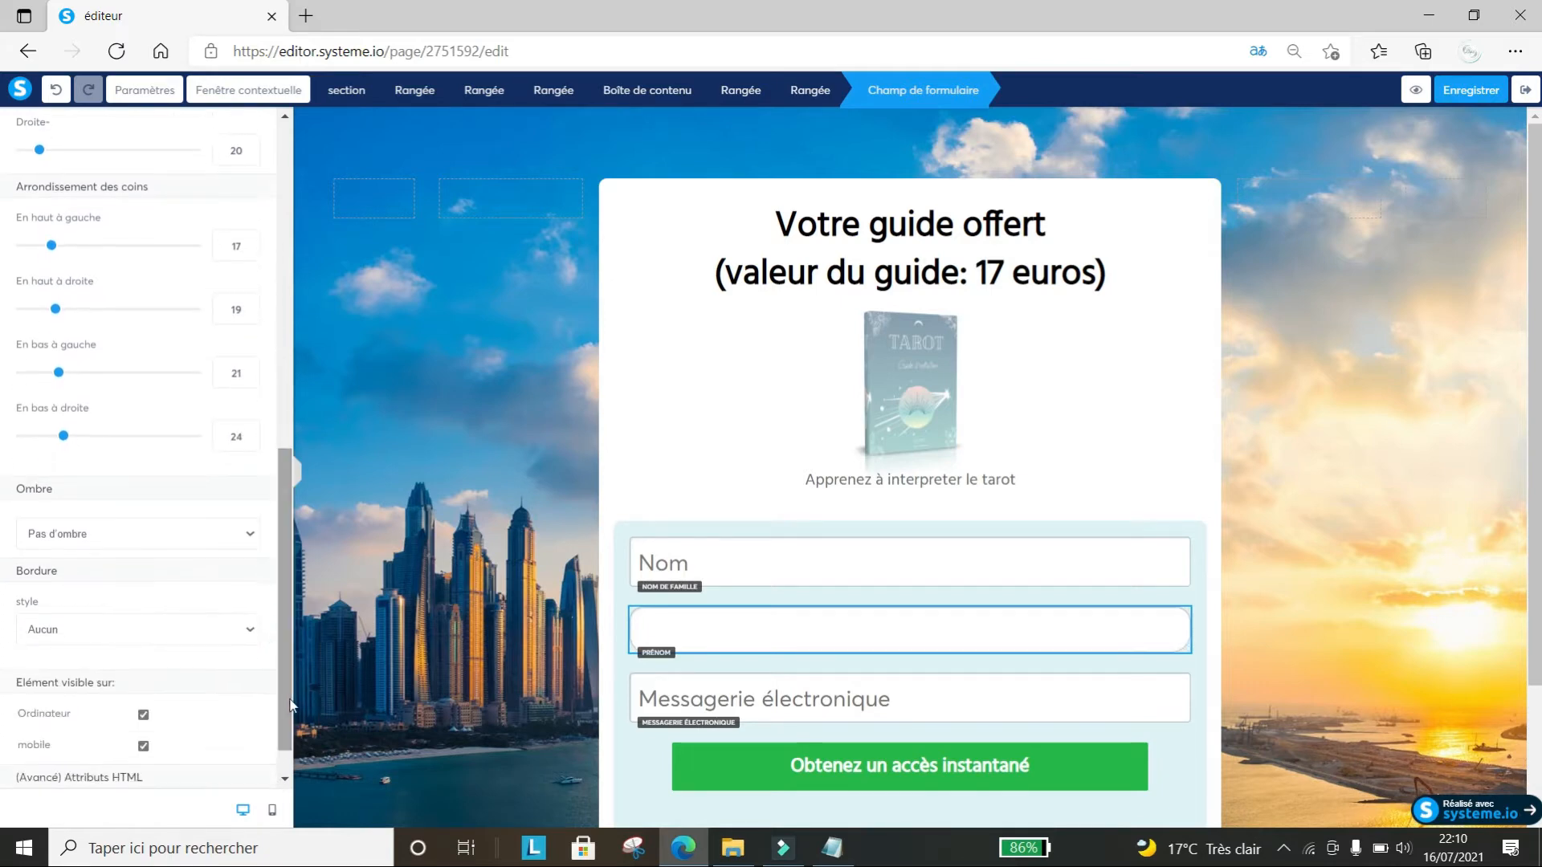
click(215, 629)
click(190, 669)
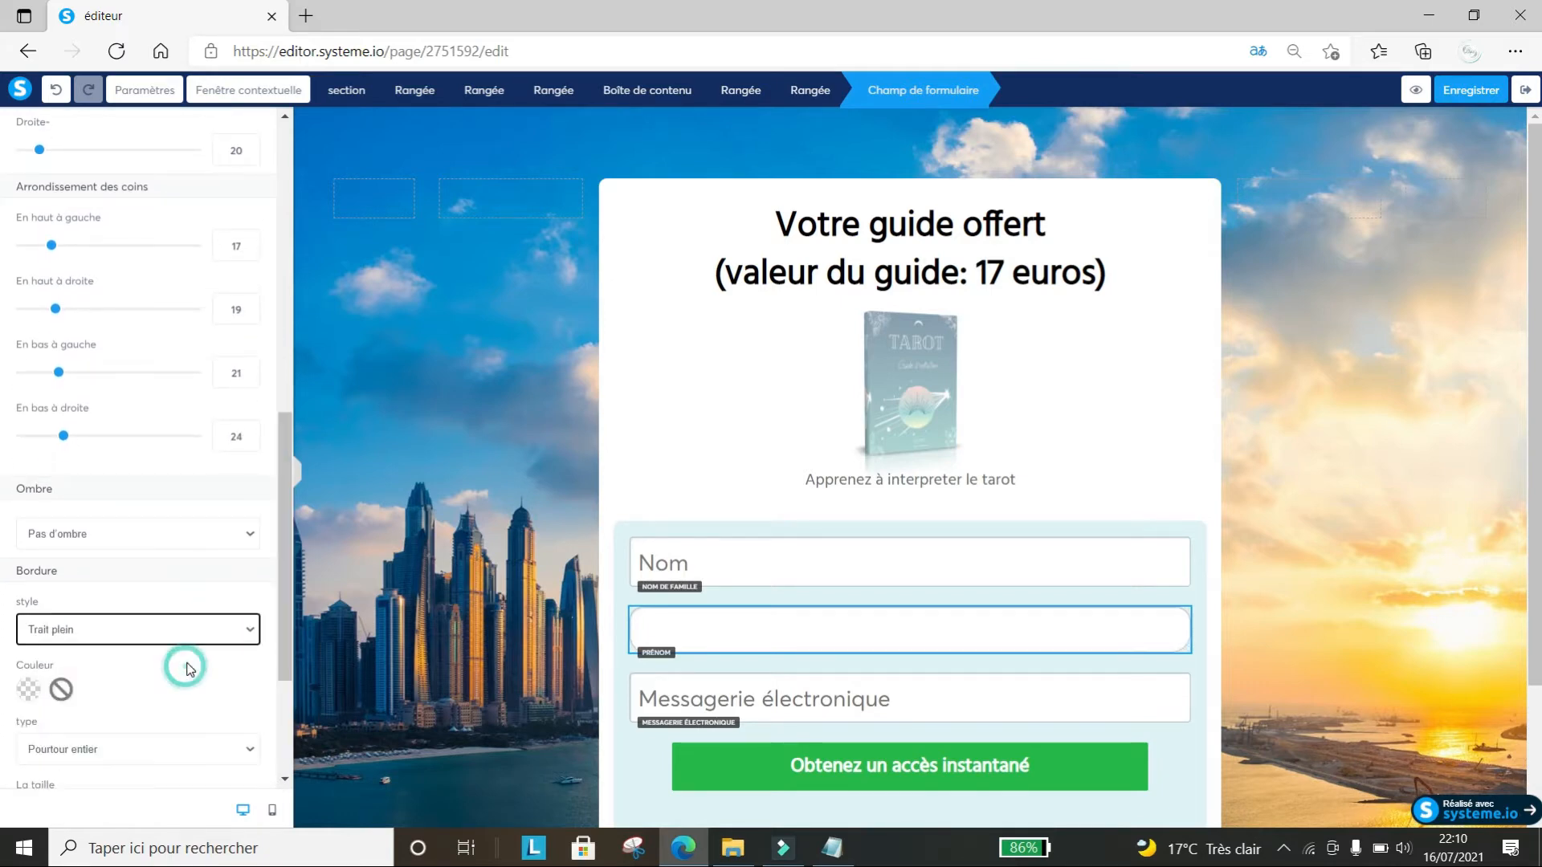
click(239, 630)
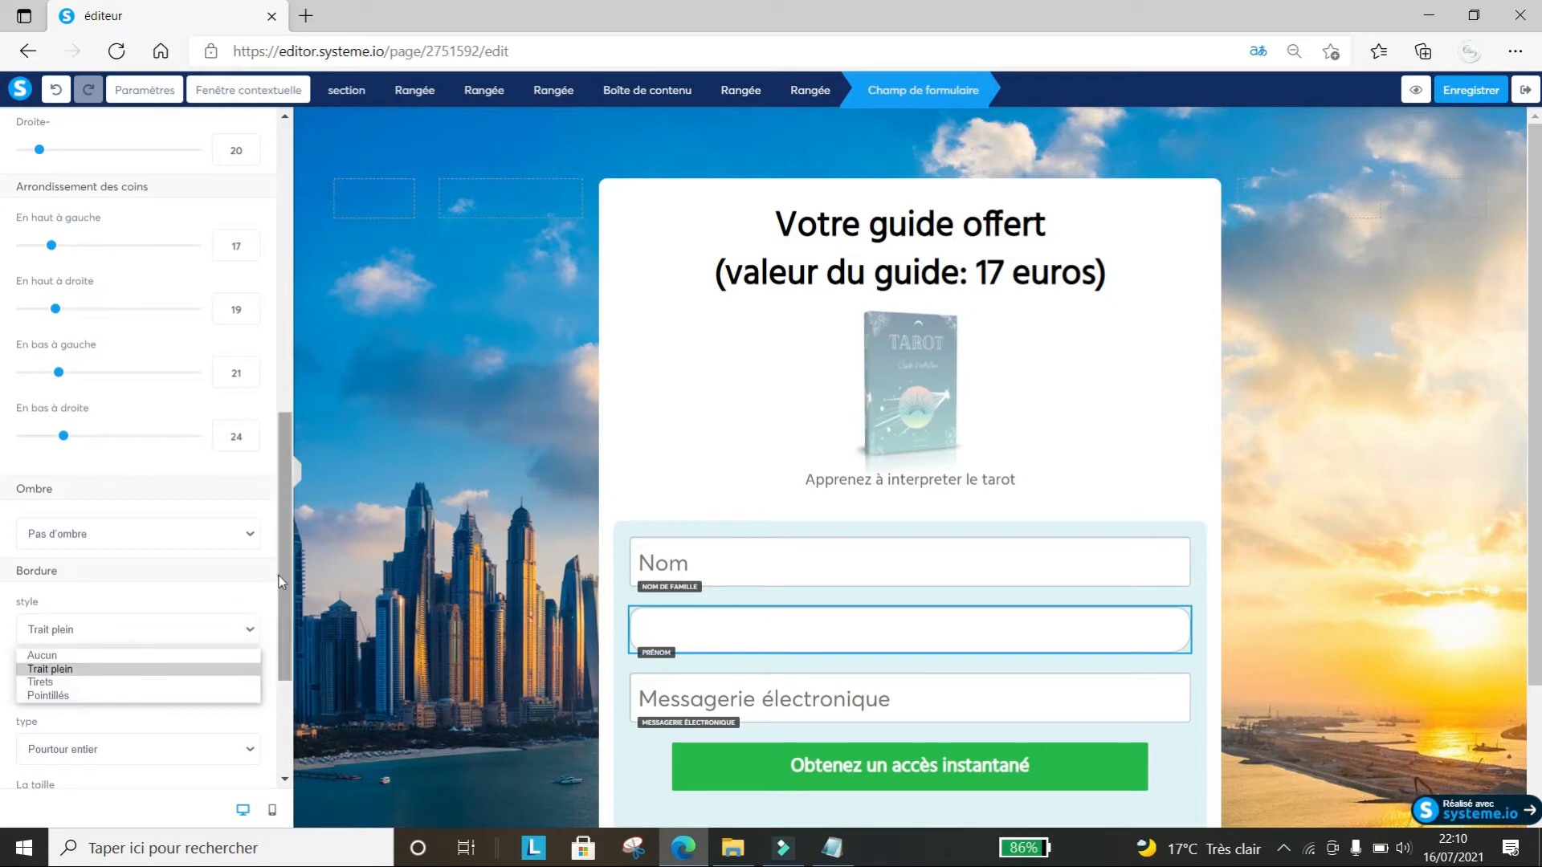
drag(281, 579, 282, 671)
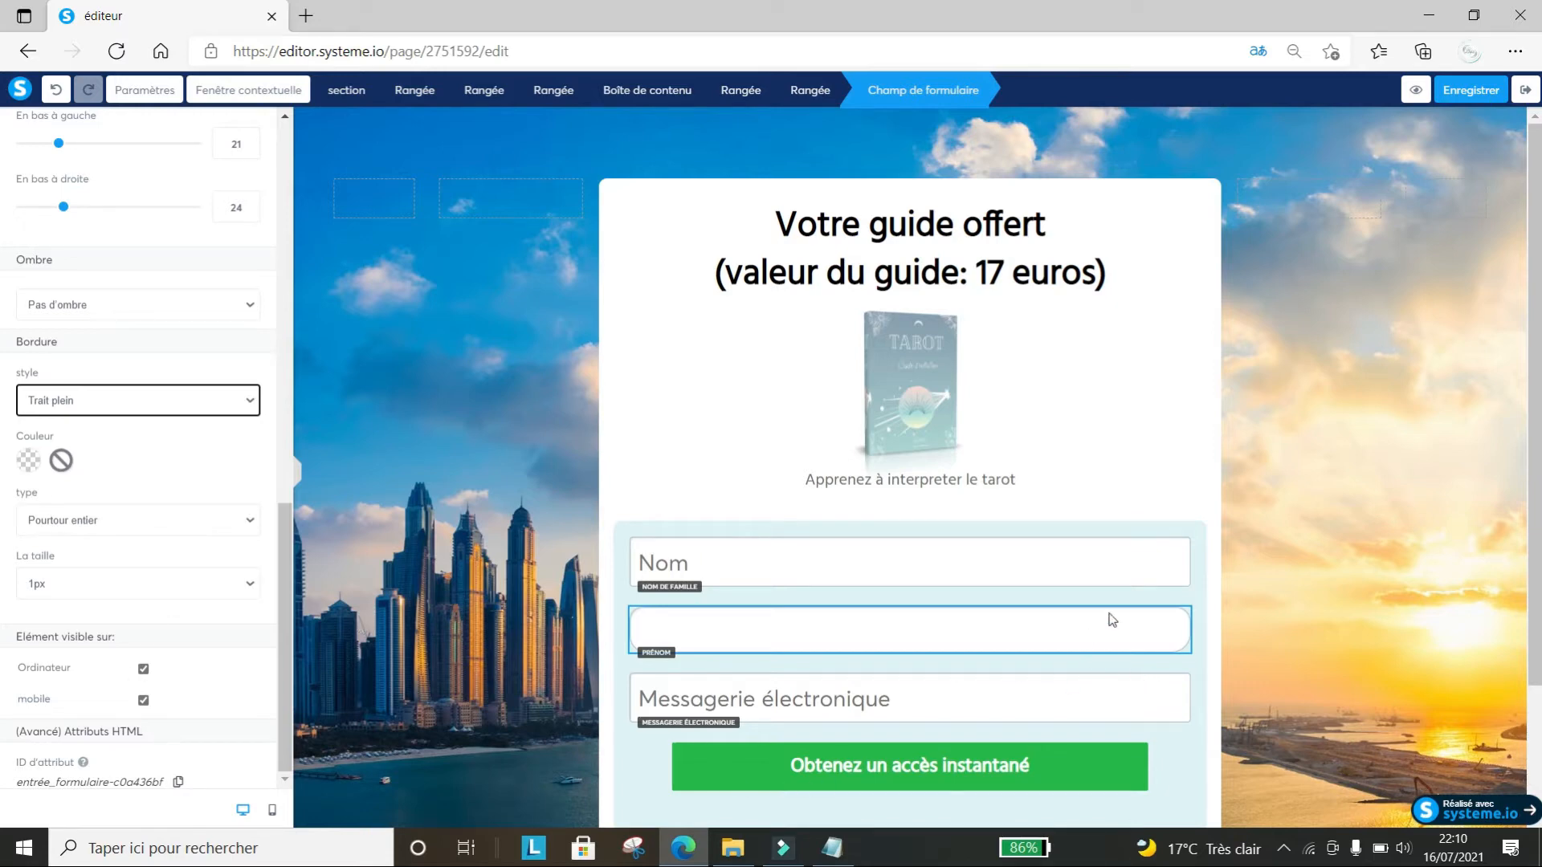
Delete the Nom and Prénom fields from the sign-up form, leaving only the email field
click(1123, 565)
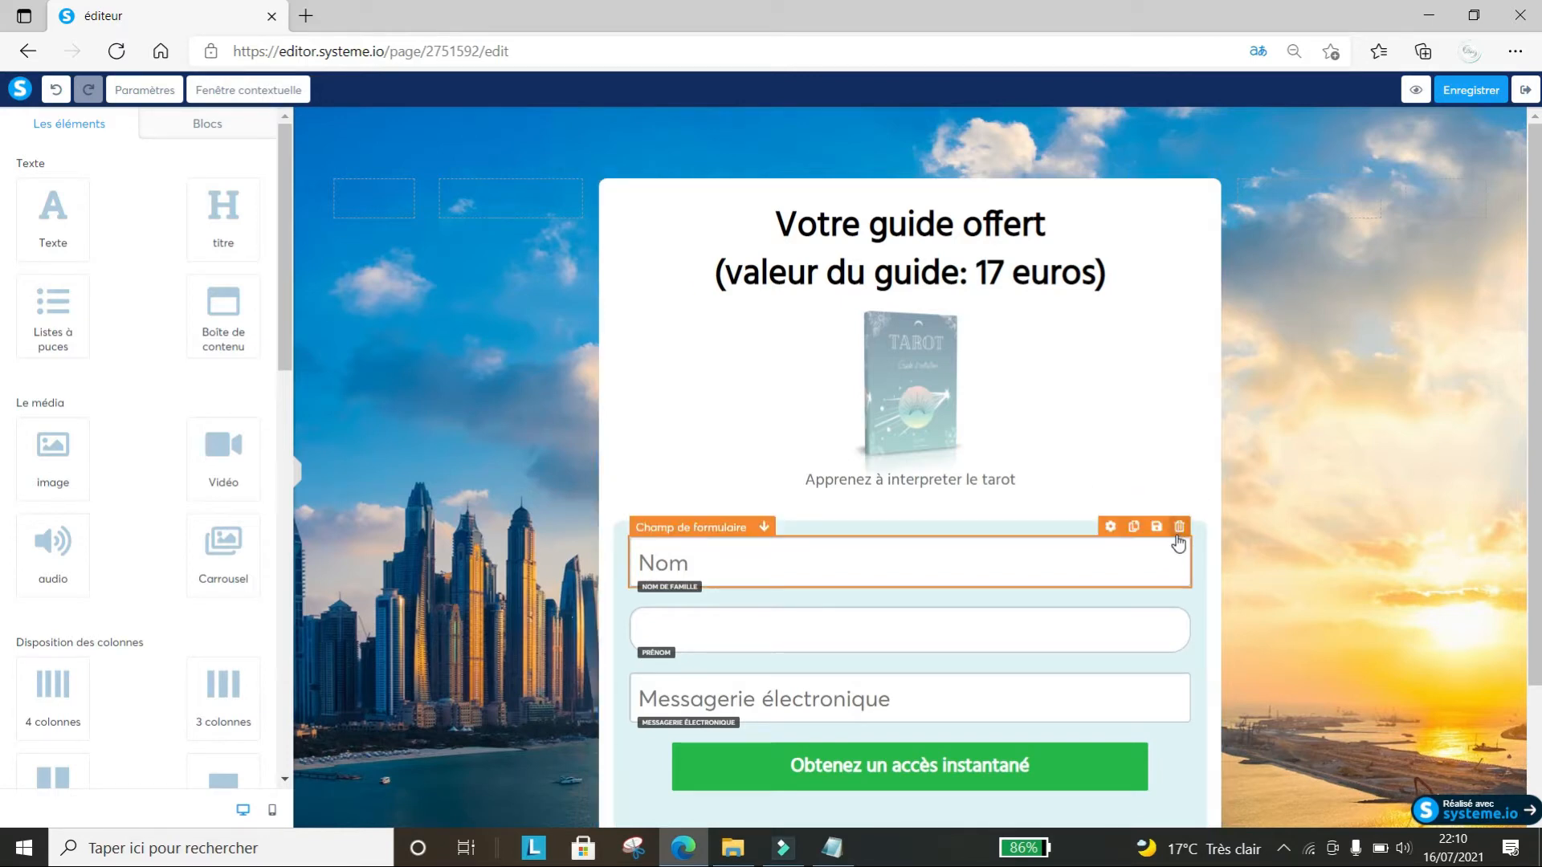
click(1179, 527)
click(843, 160)
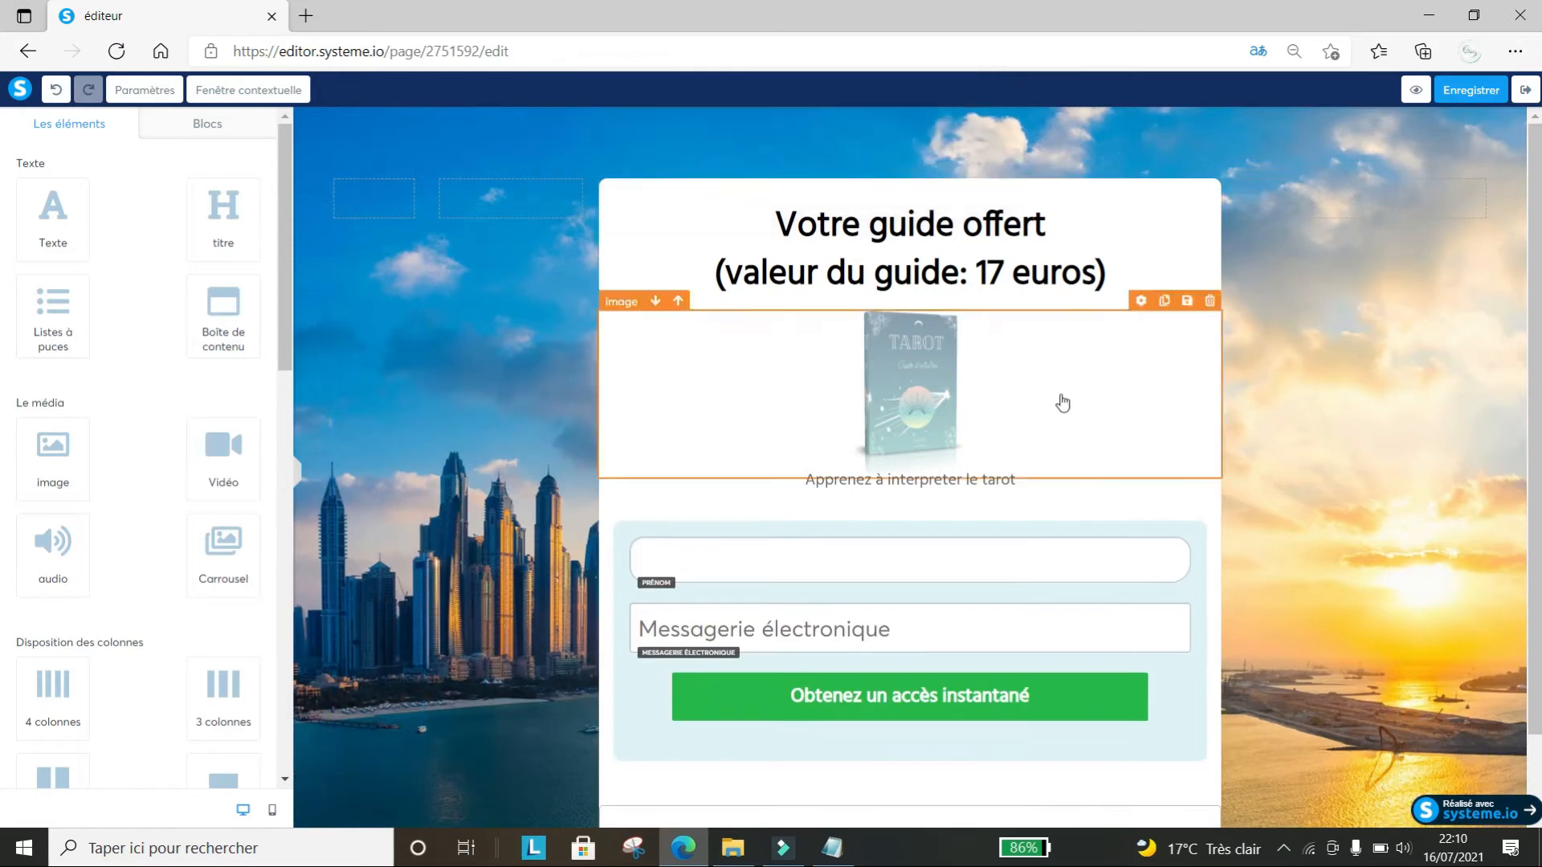
click(1179, 526)
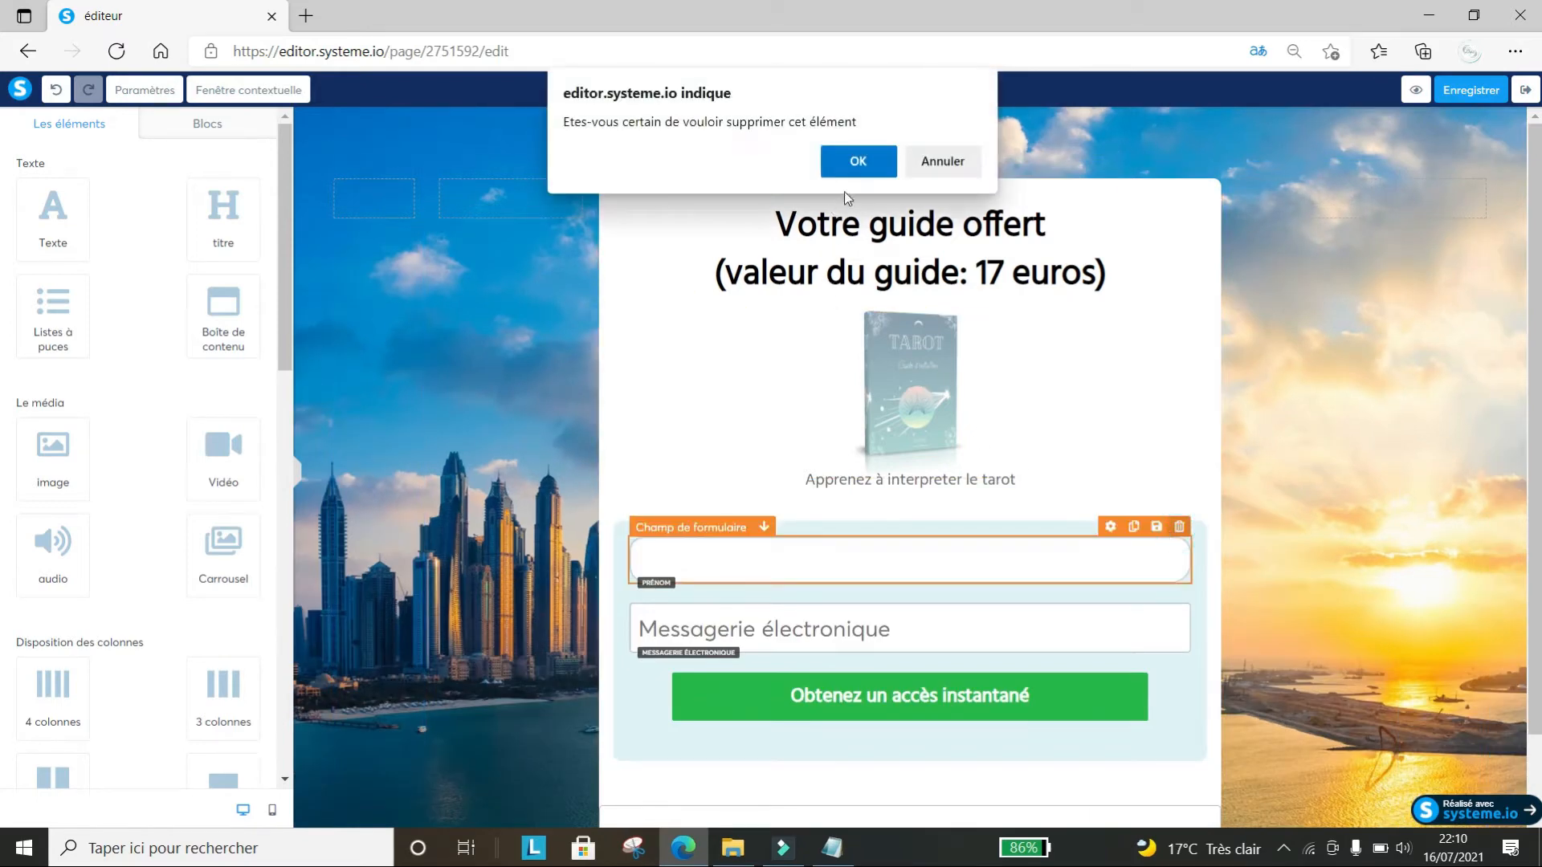
click(856, 165)
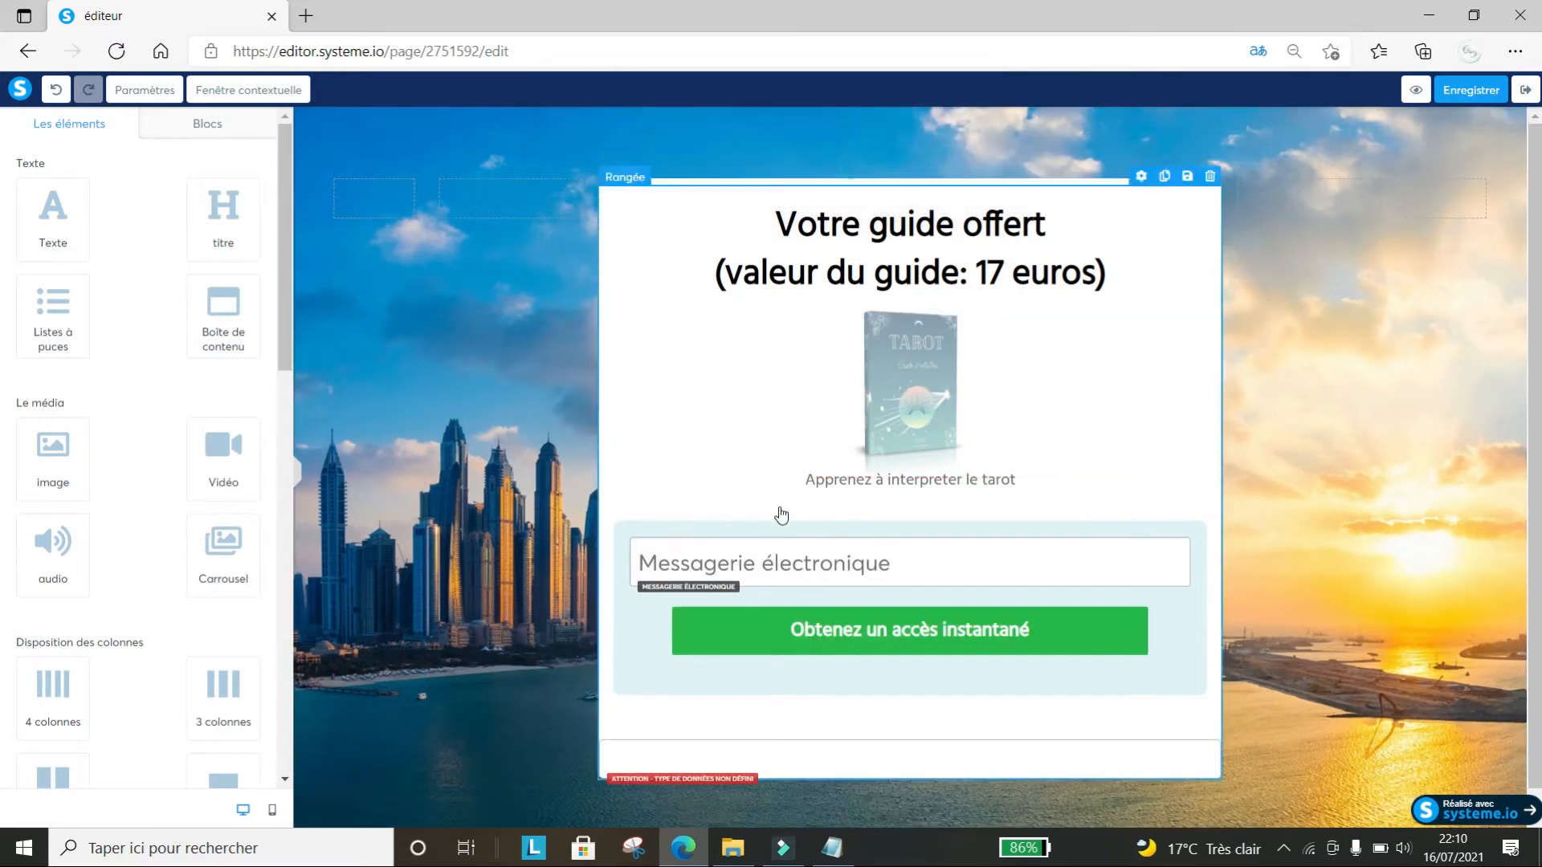
Set the email field's default value to "Votre email ici"
click(929, 557)
click(911, 569)
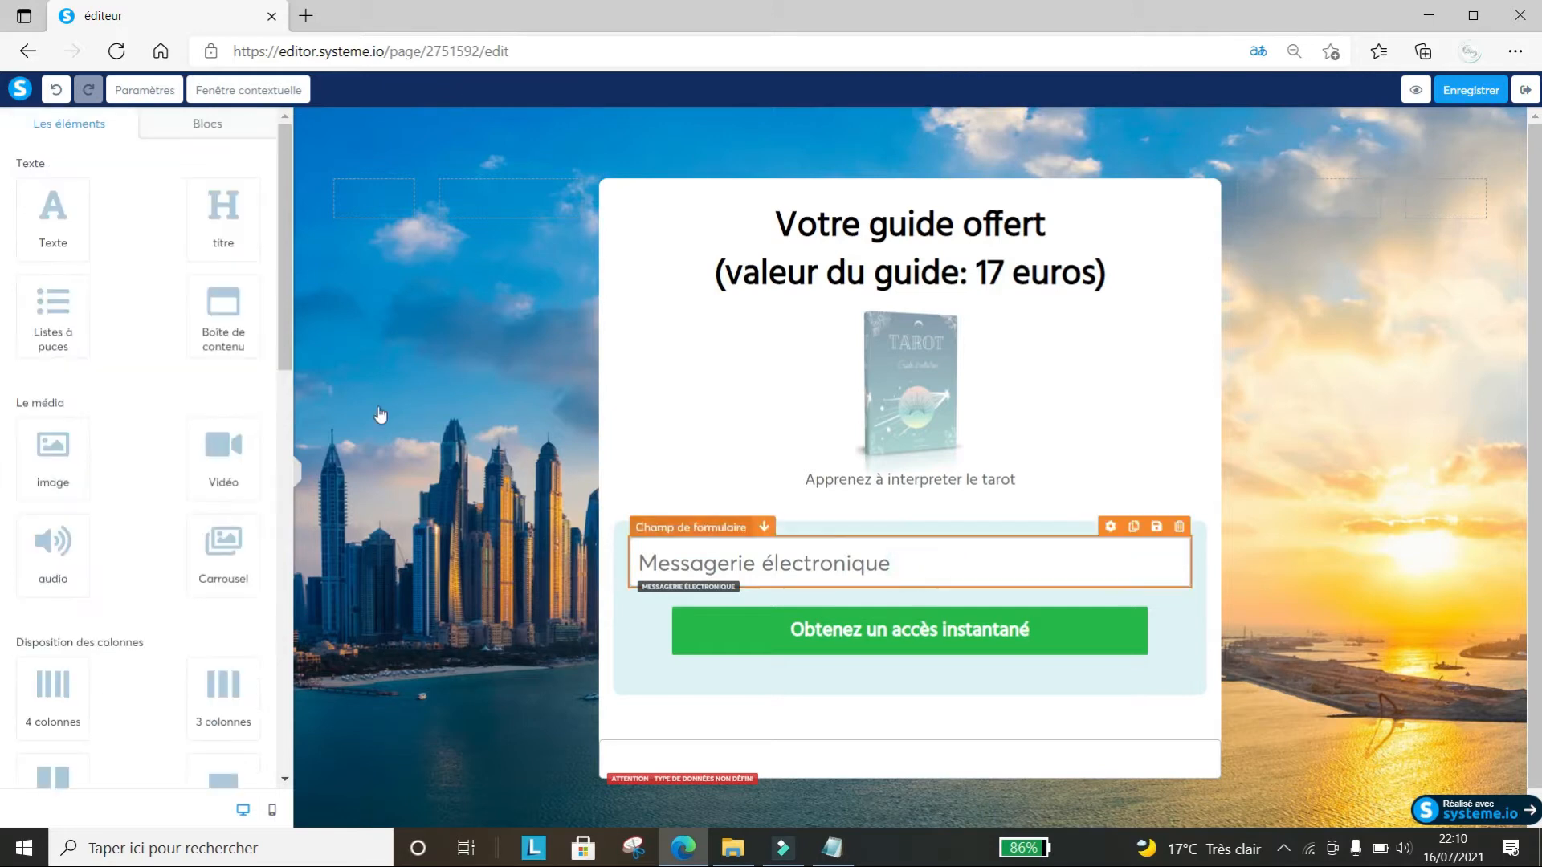
click(833, 578)
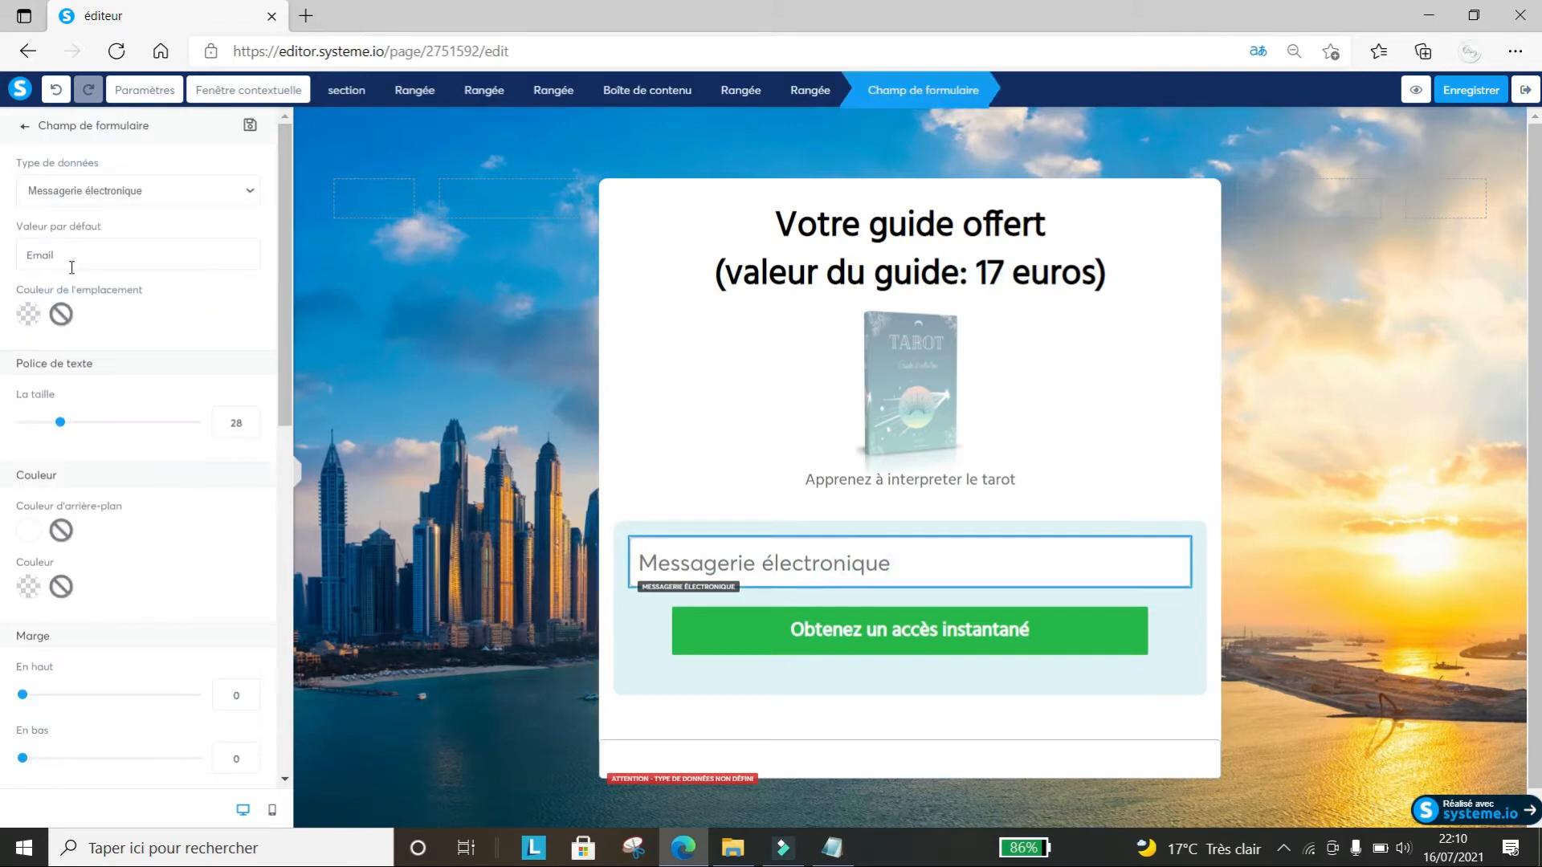
drag(67, 258, 18, 262)
text(V)
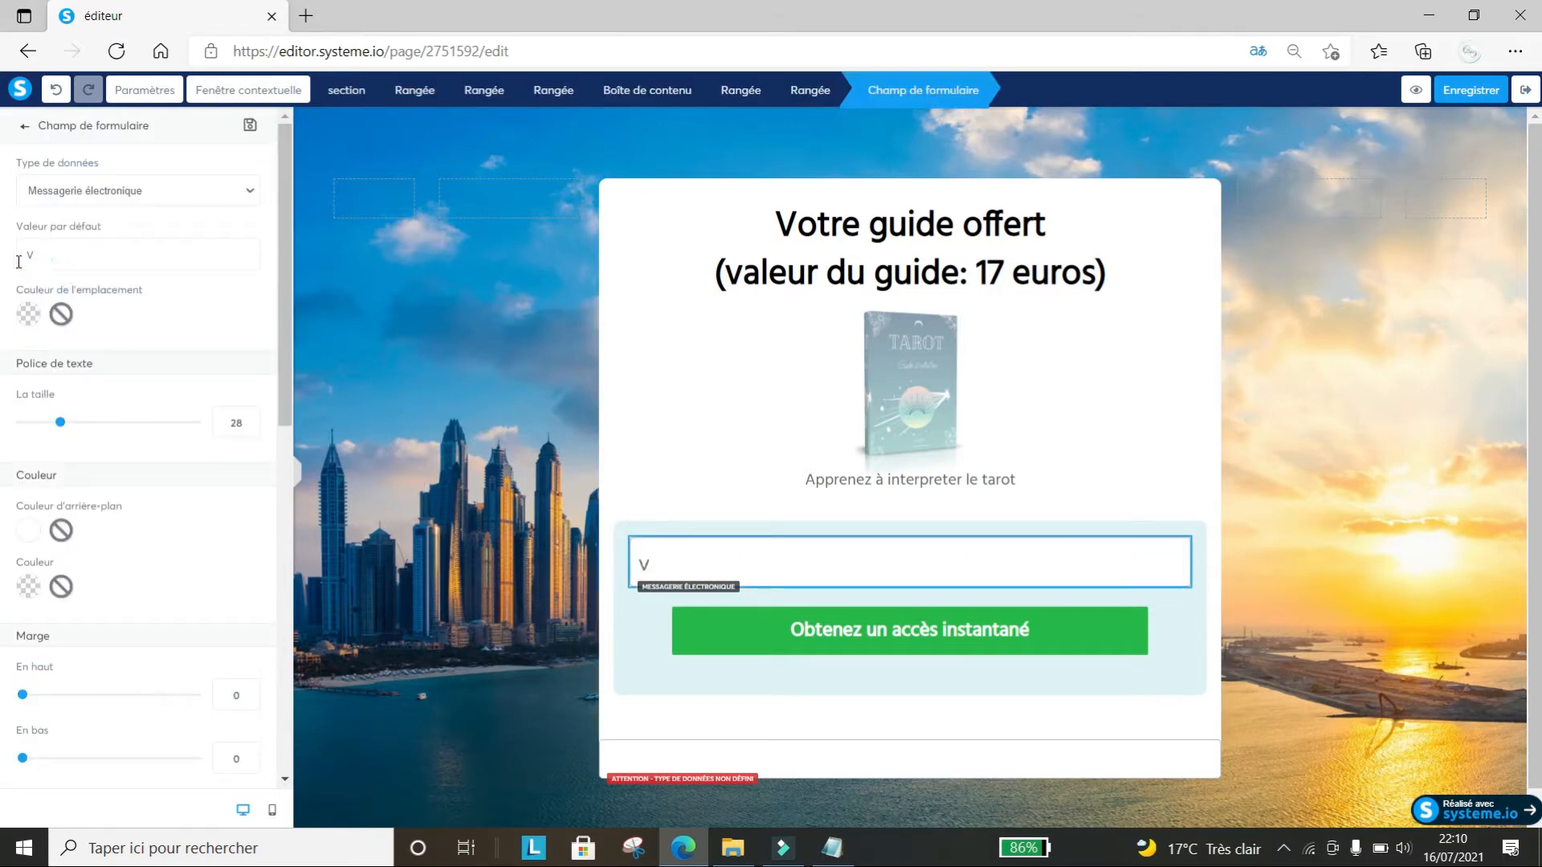
text(otre email ici)
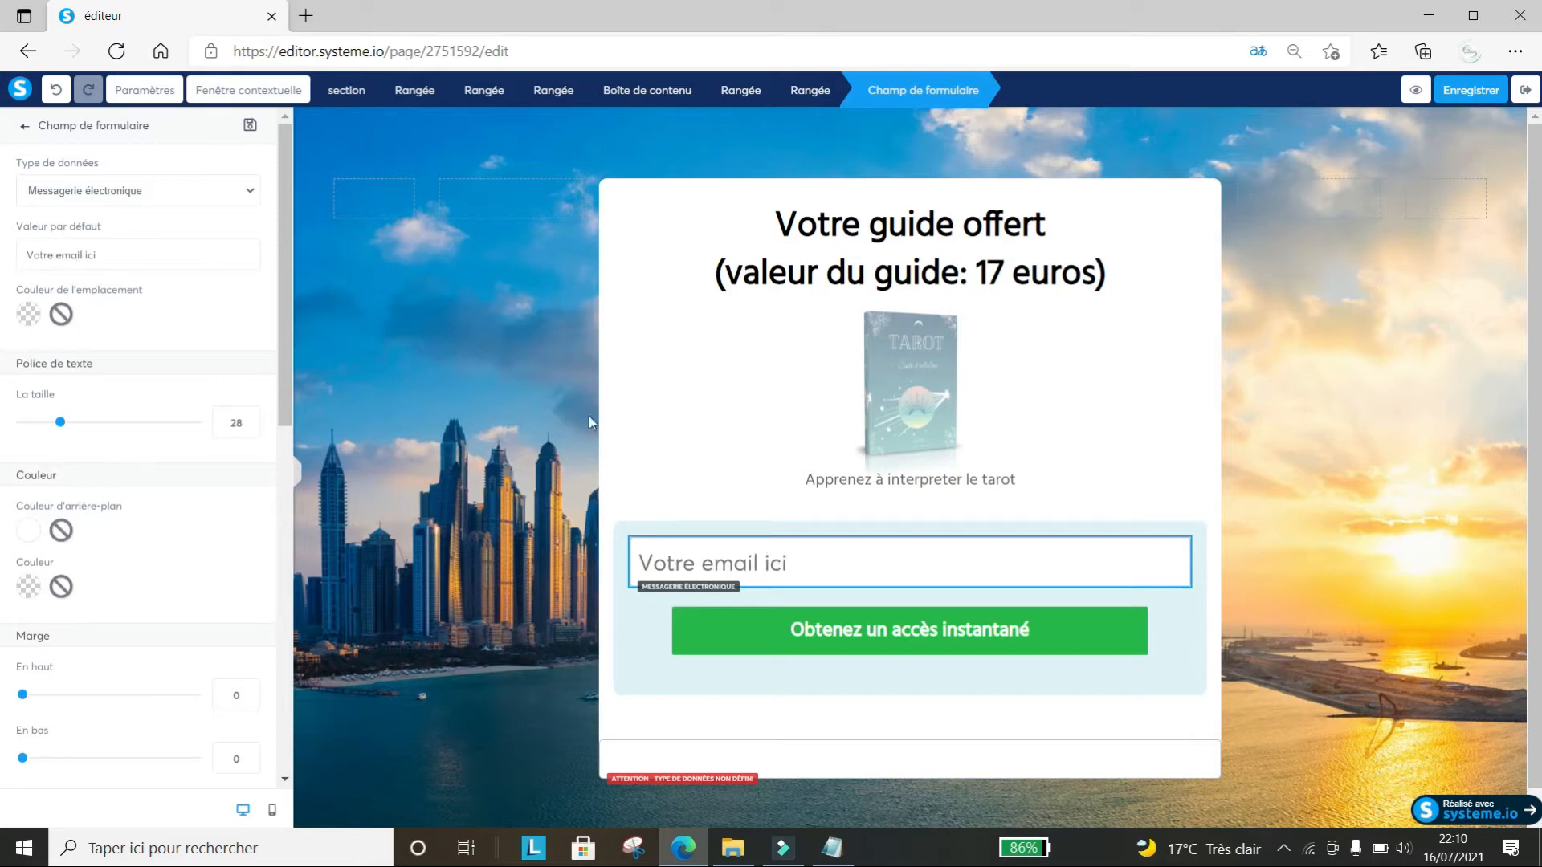
drag(281, 180, 335, 583)
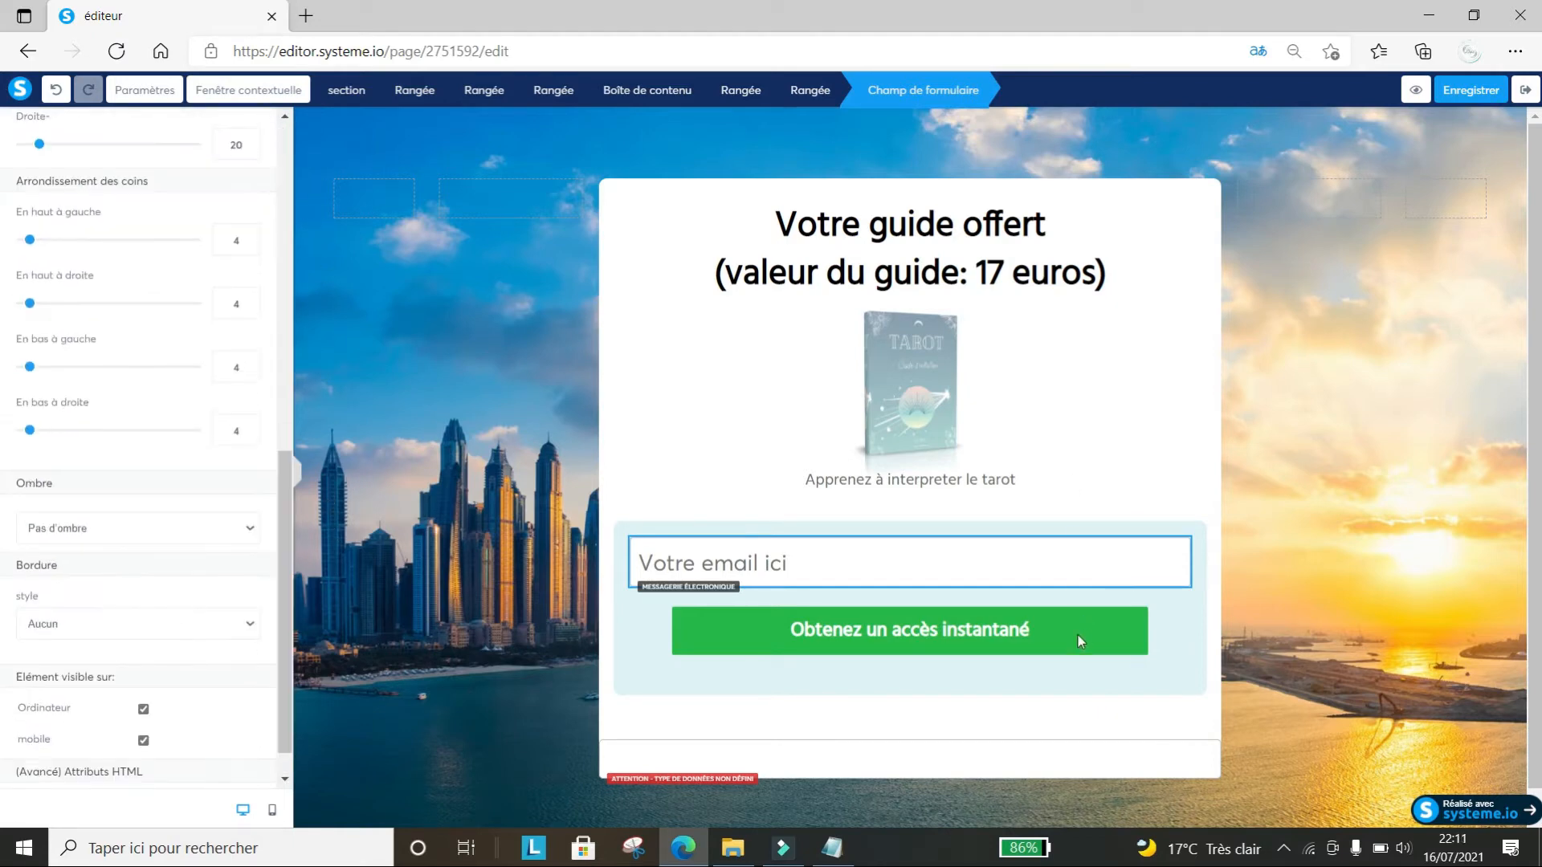
Try adding a new button element below the form's green button, and delete it again
click(1023, 652)
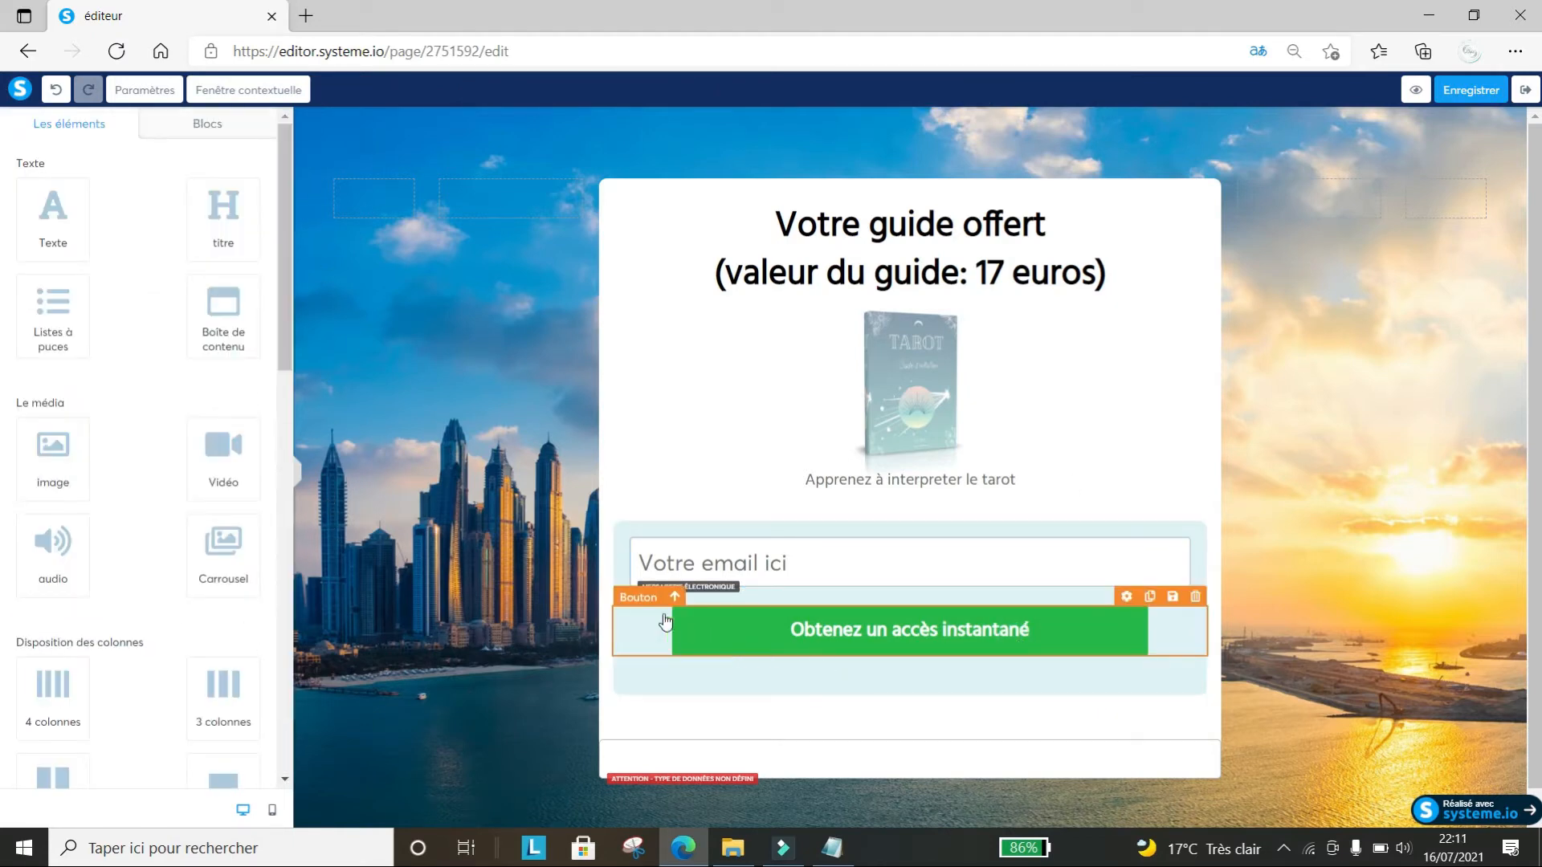
drag(287, 241, 880, 675)
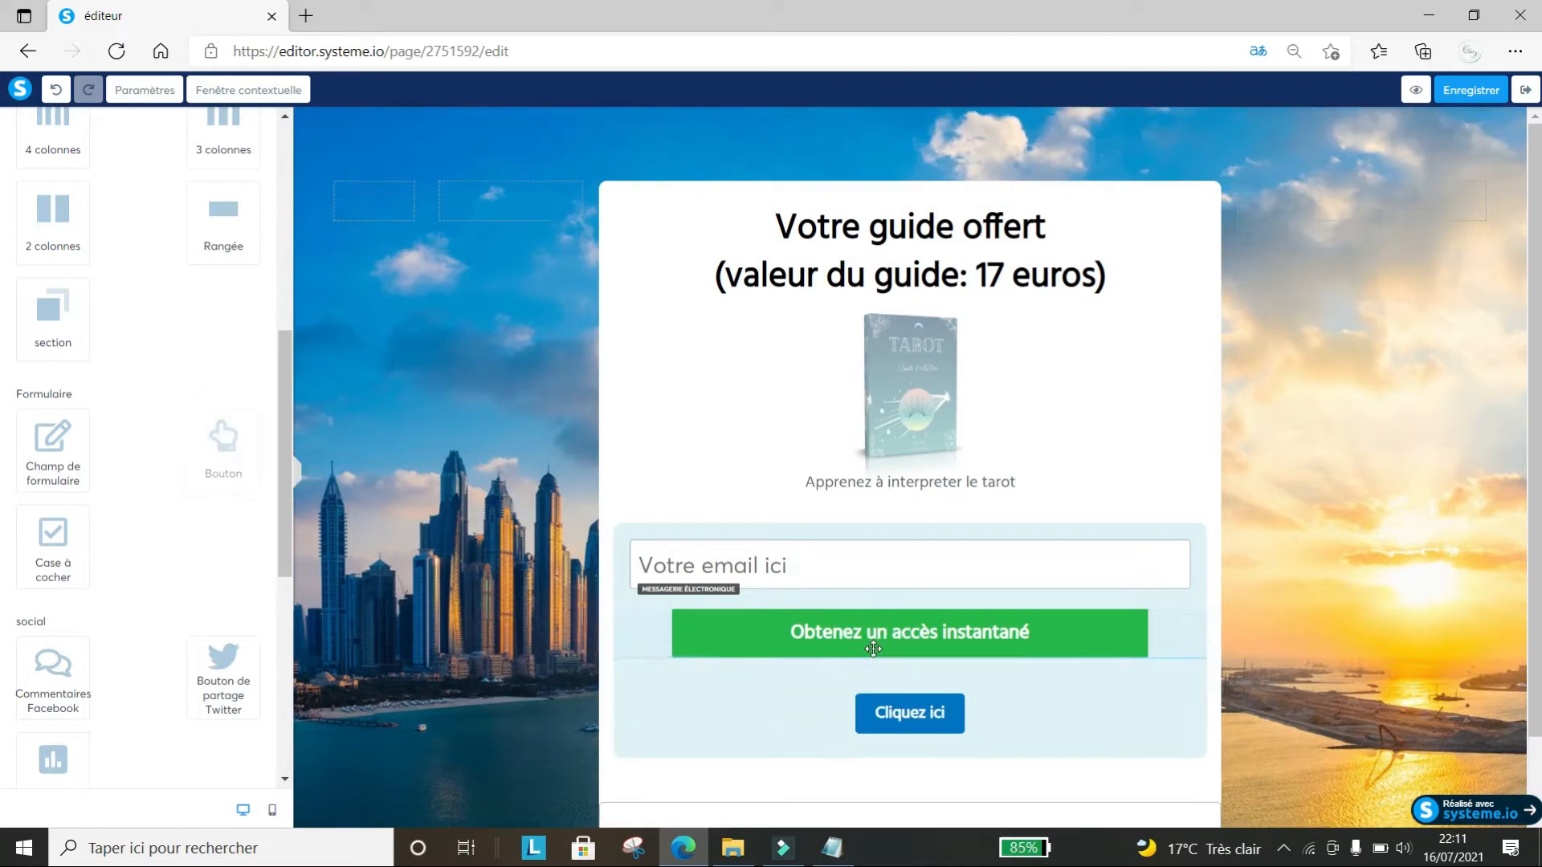
click(1195, 681)
click(842, 175)
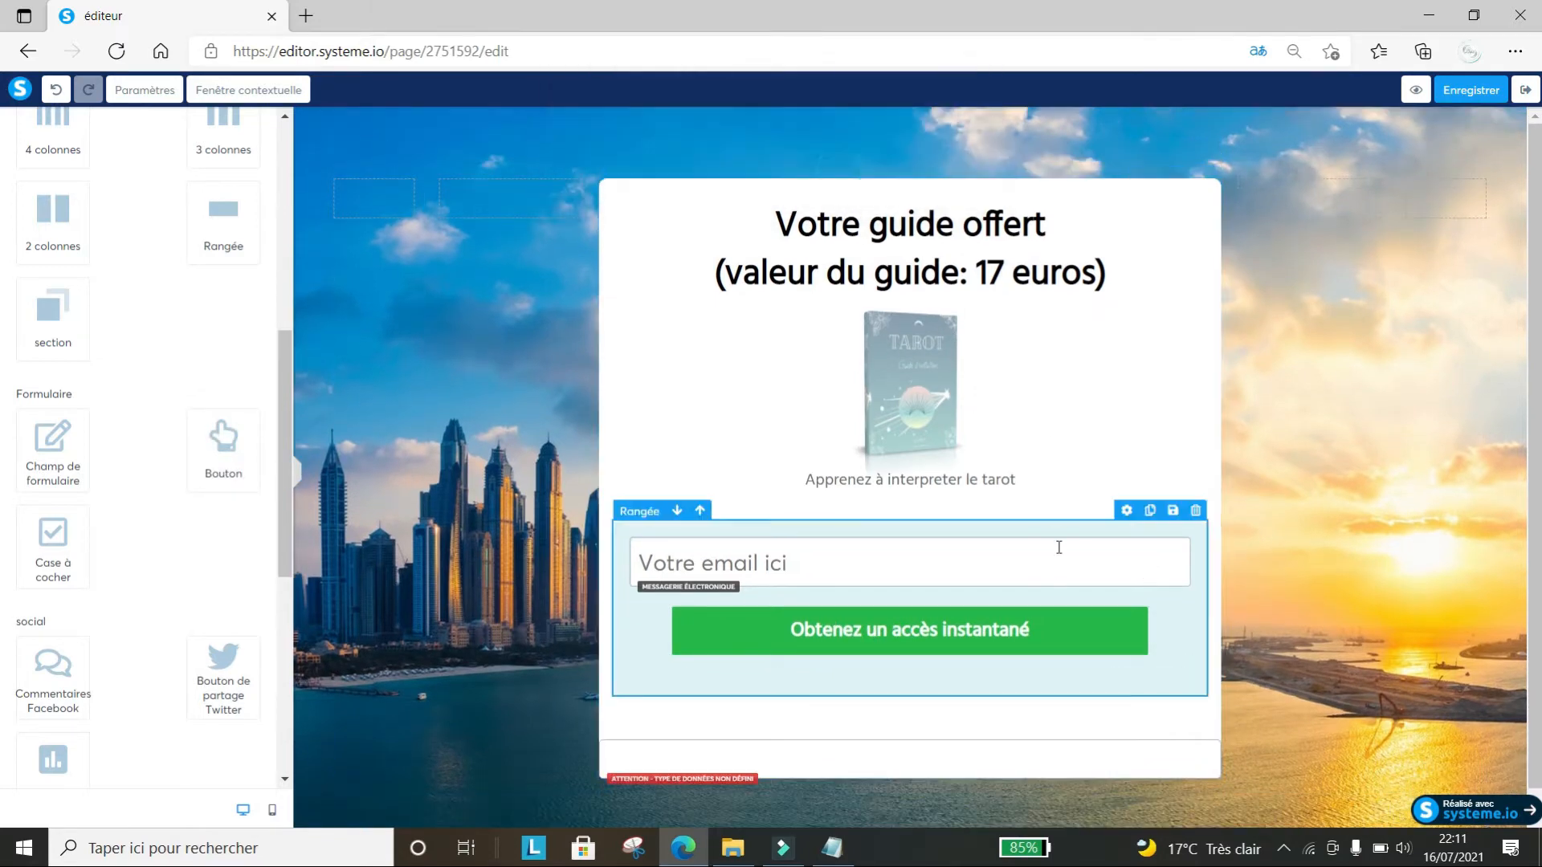
Duplicate the form's green button and delete the copy
click(1151, 597)
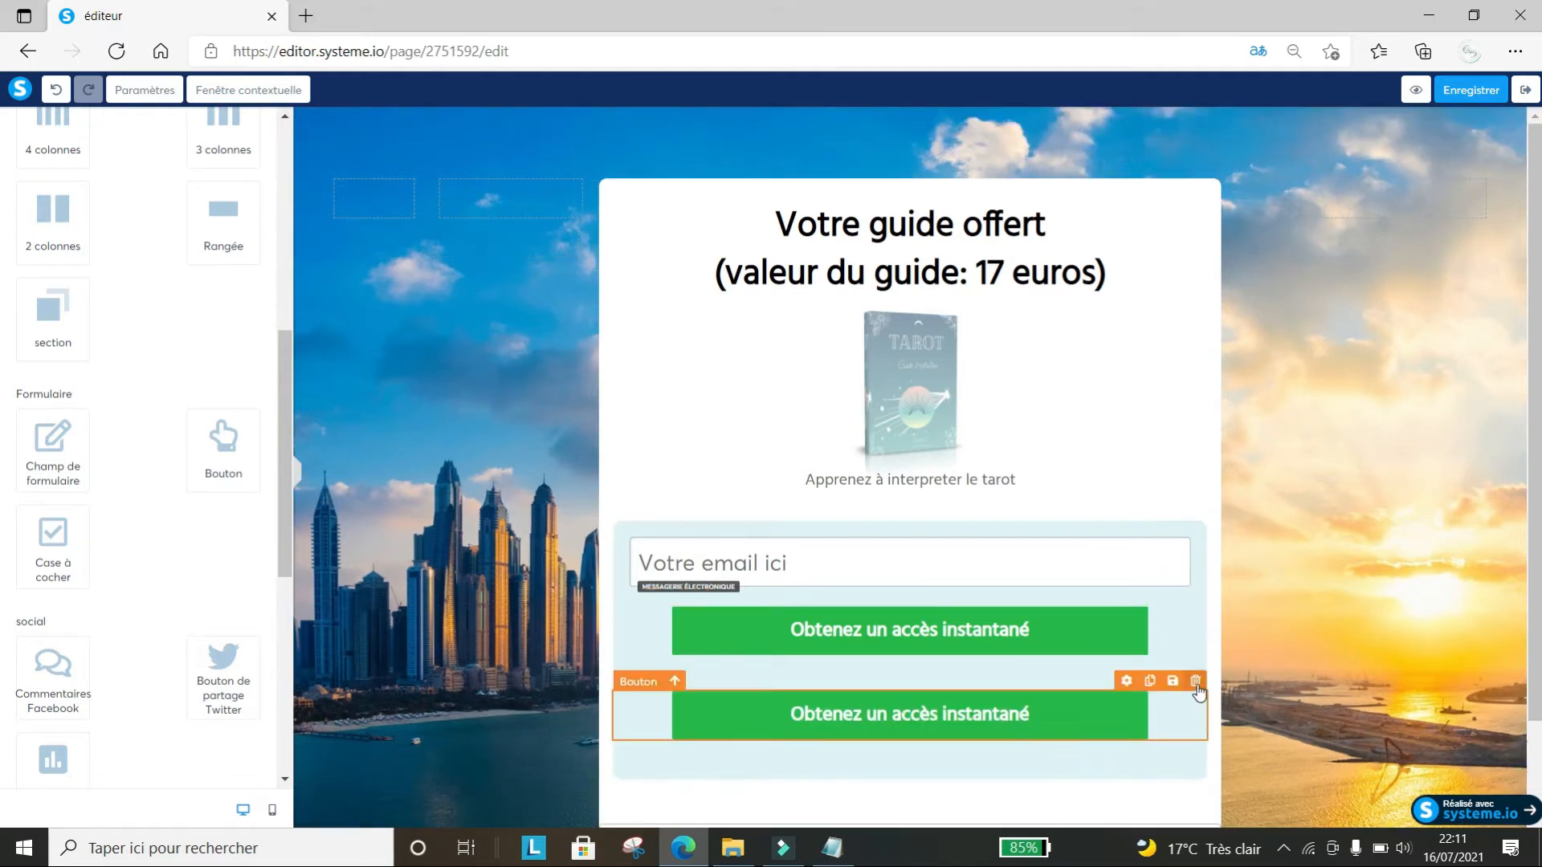
click(1195, 681)
click(861, 163)
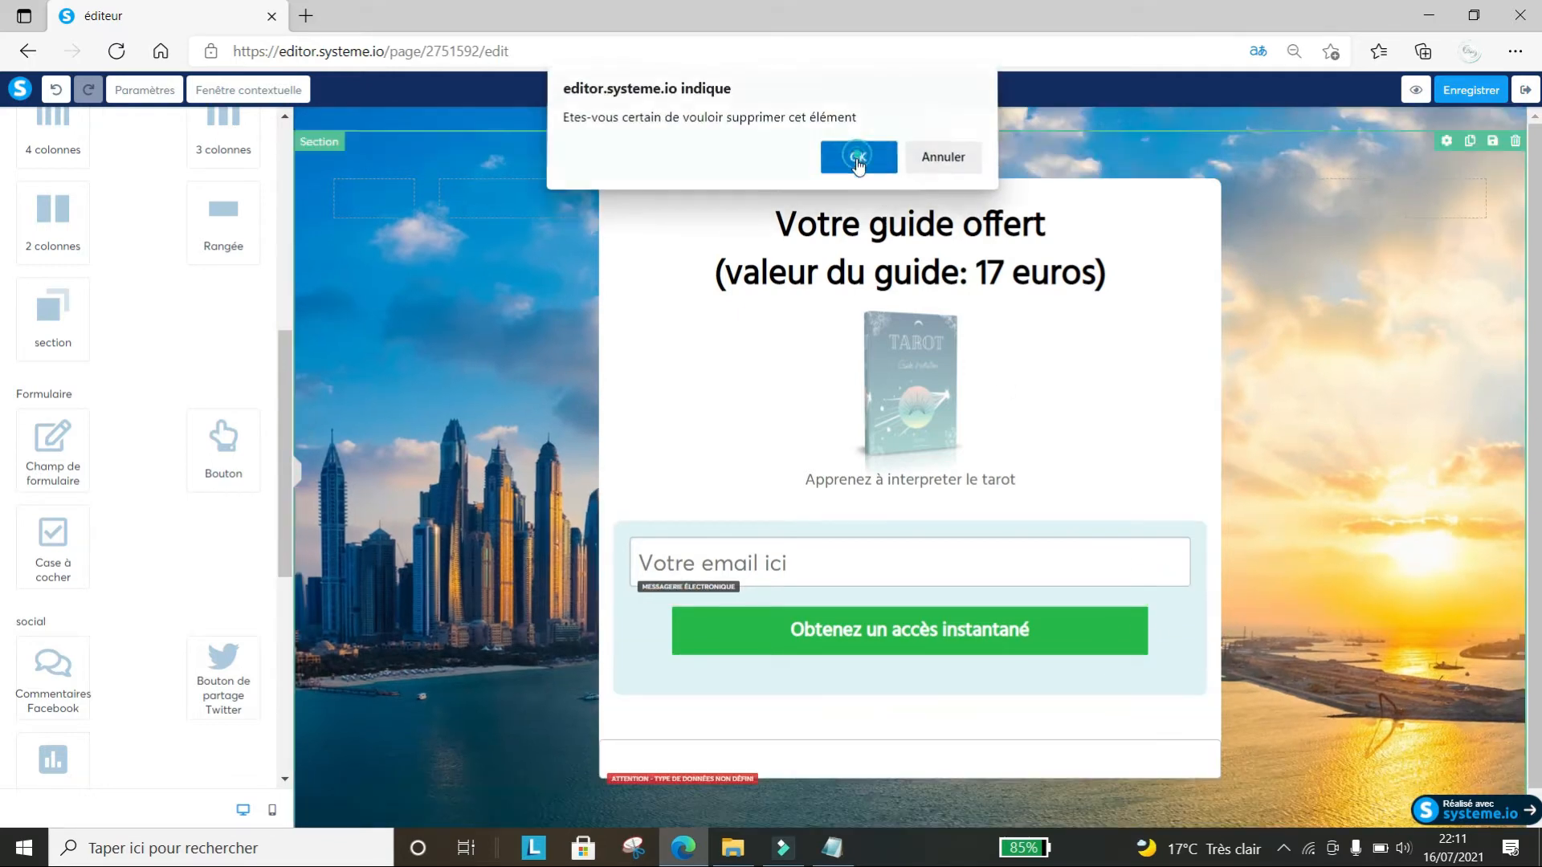
click(917, 639)
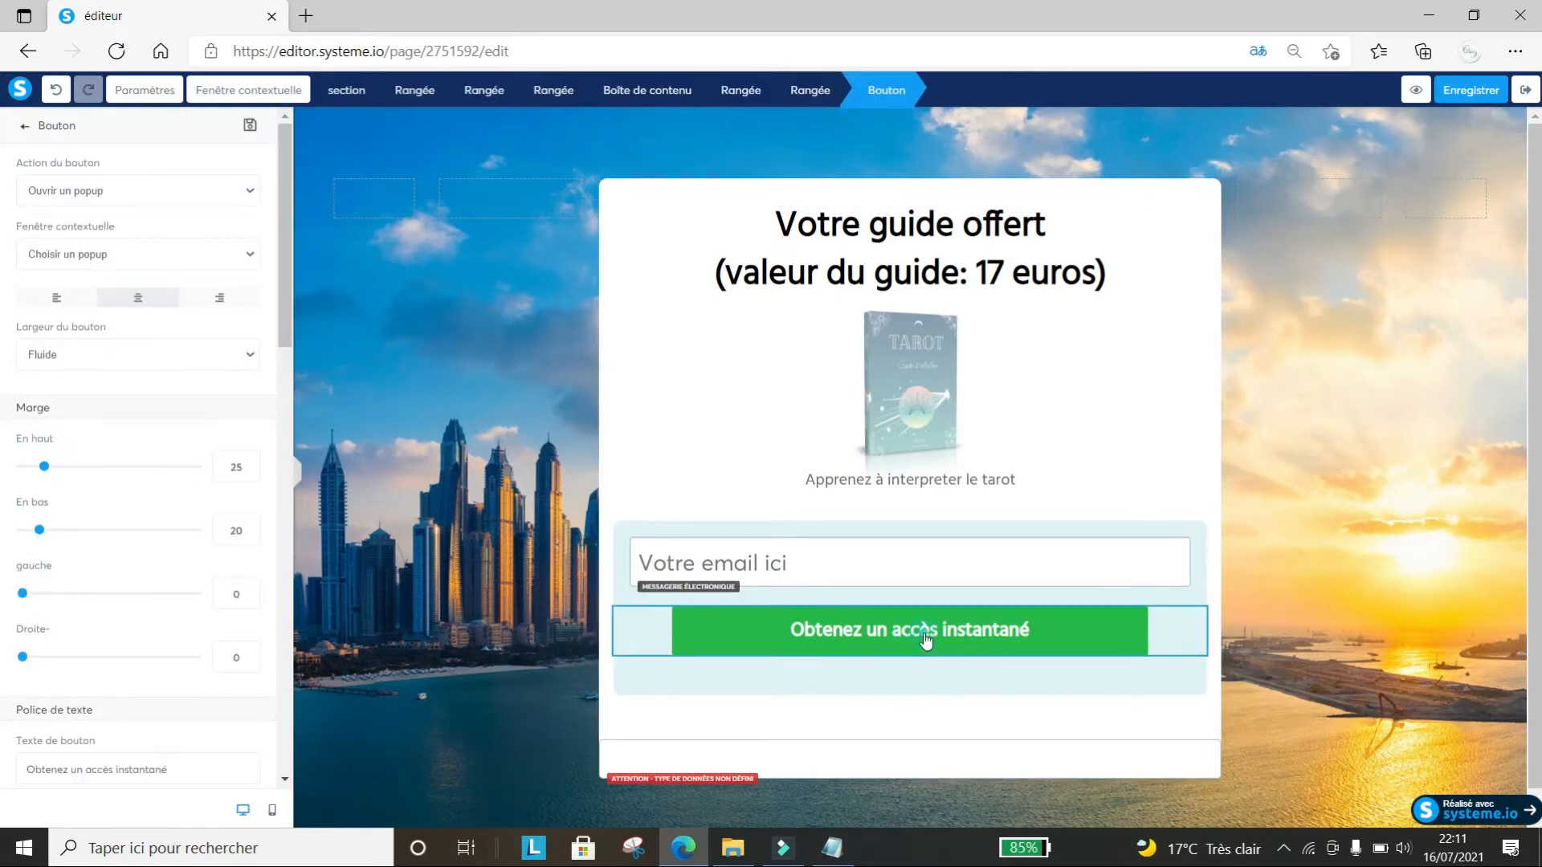
click(908, 575)
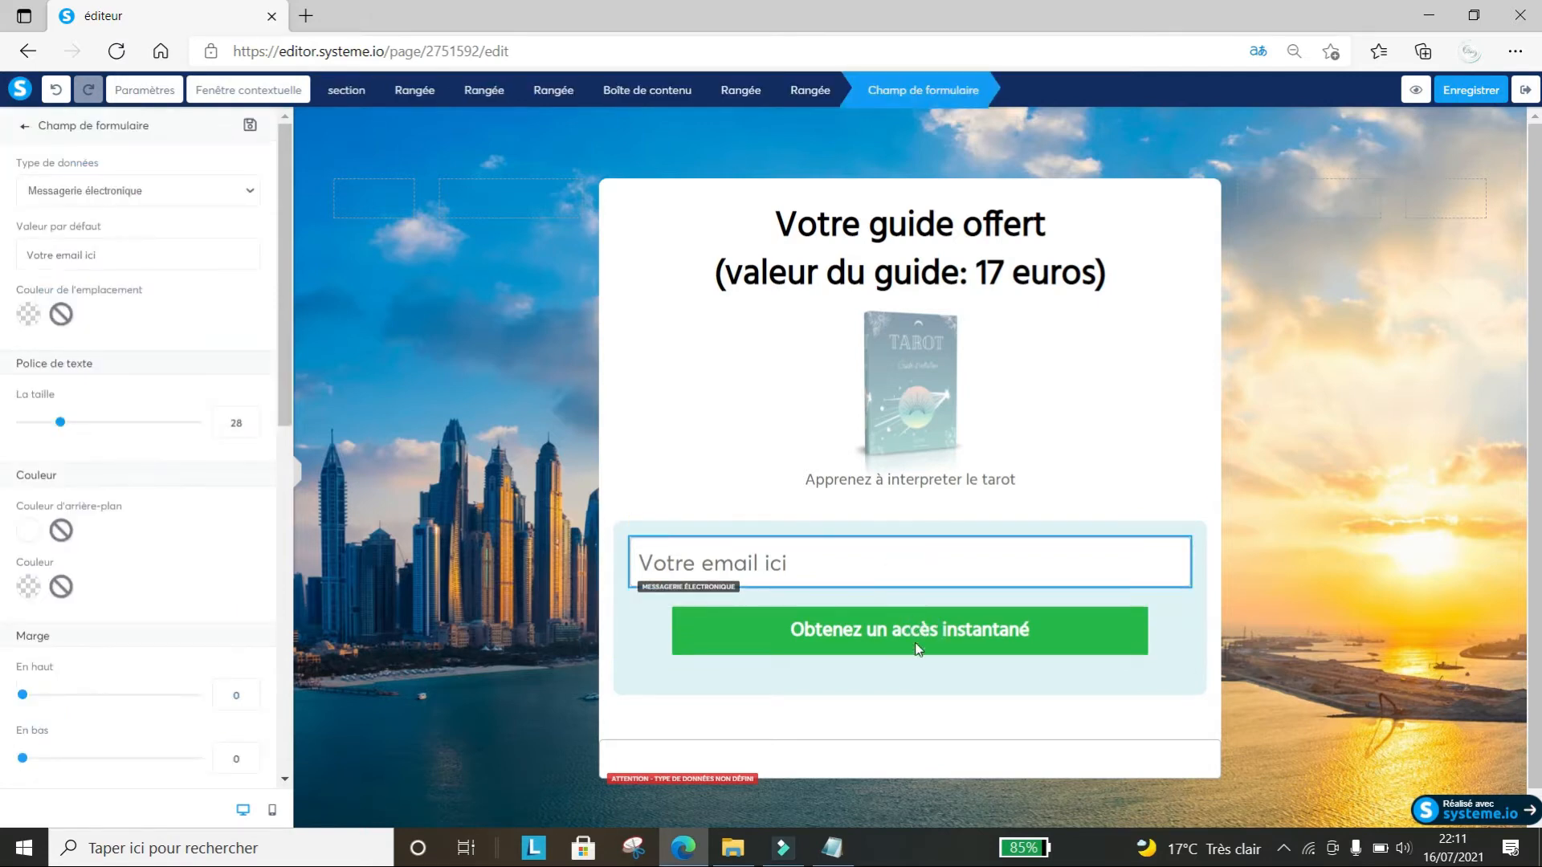
click(917, 265)
click(901, 241)
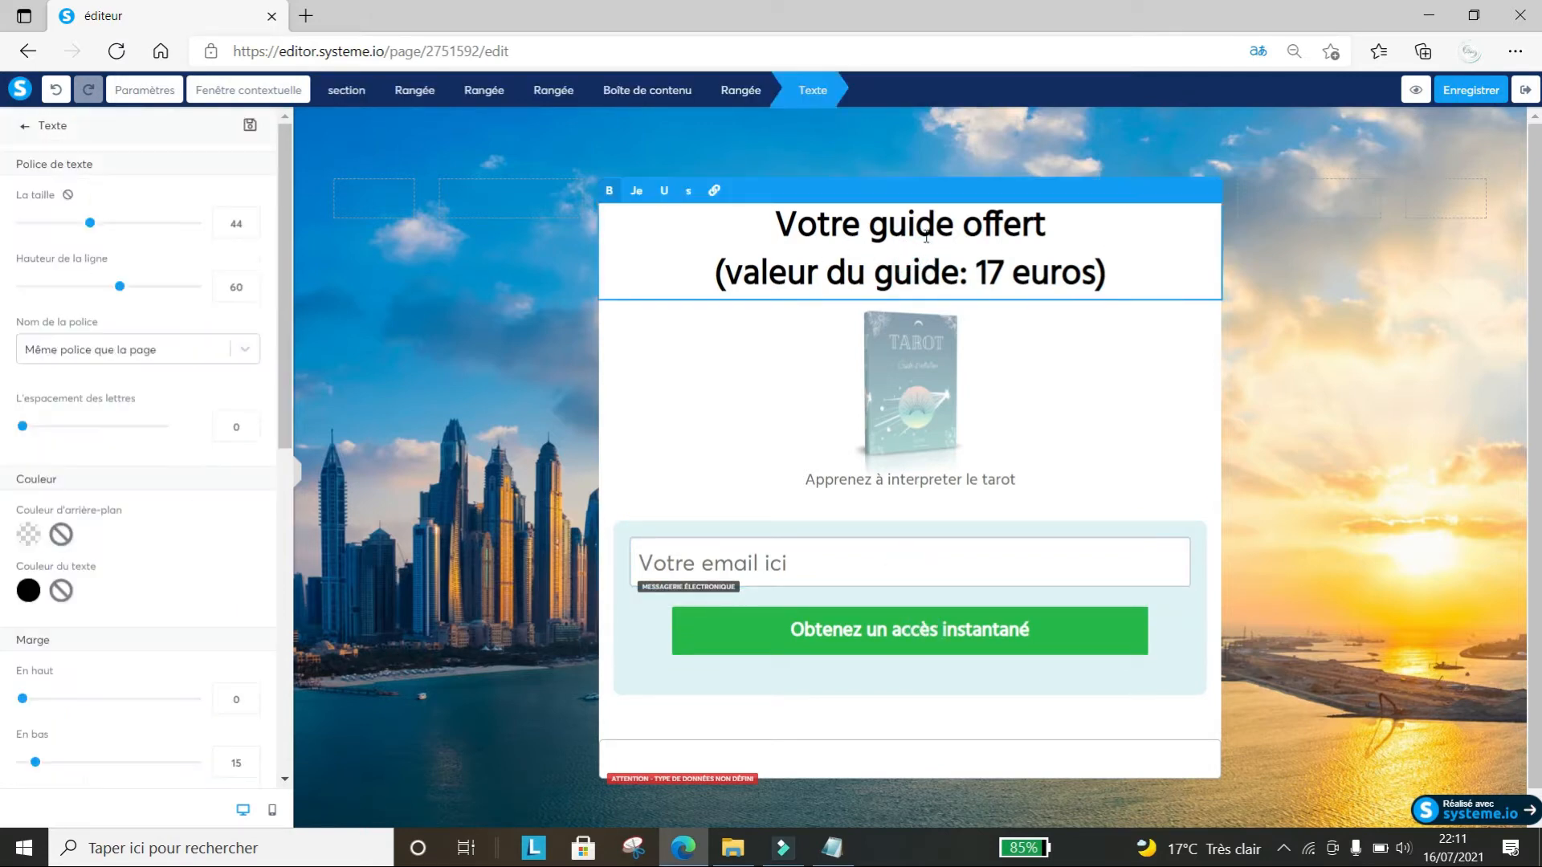
Replace the form button's text with "Inscrivez-vous!"
click(875, 619)
click(877, 642)
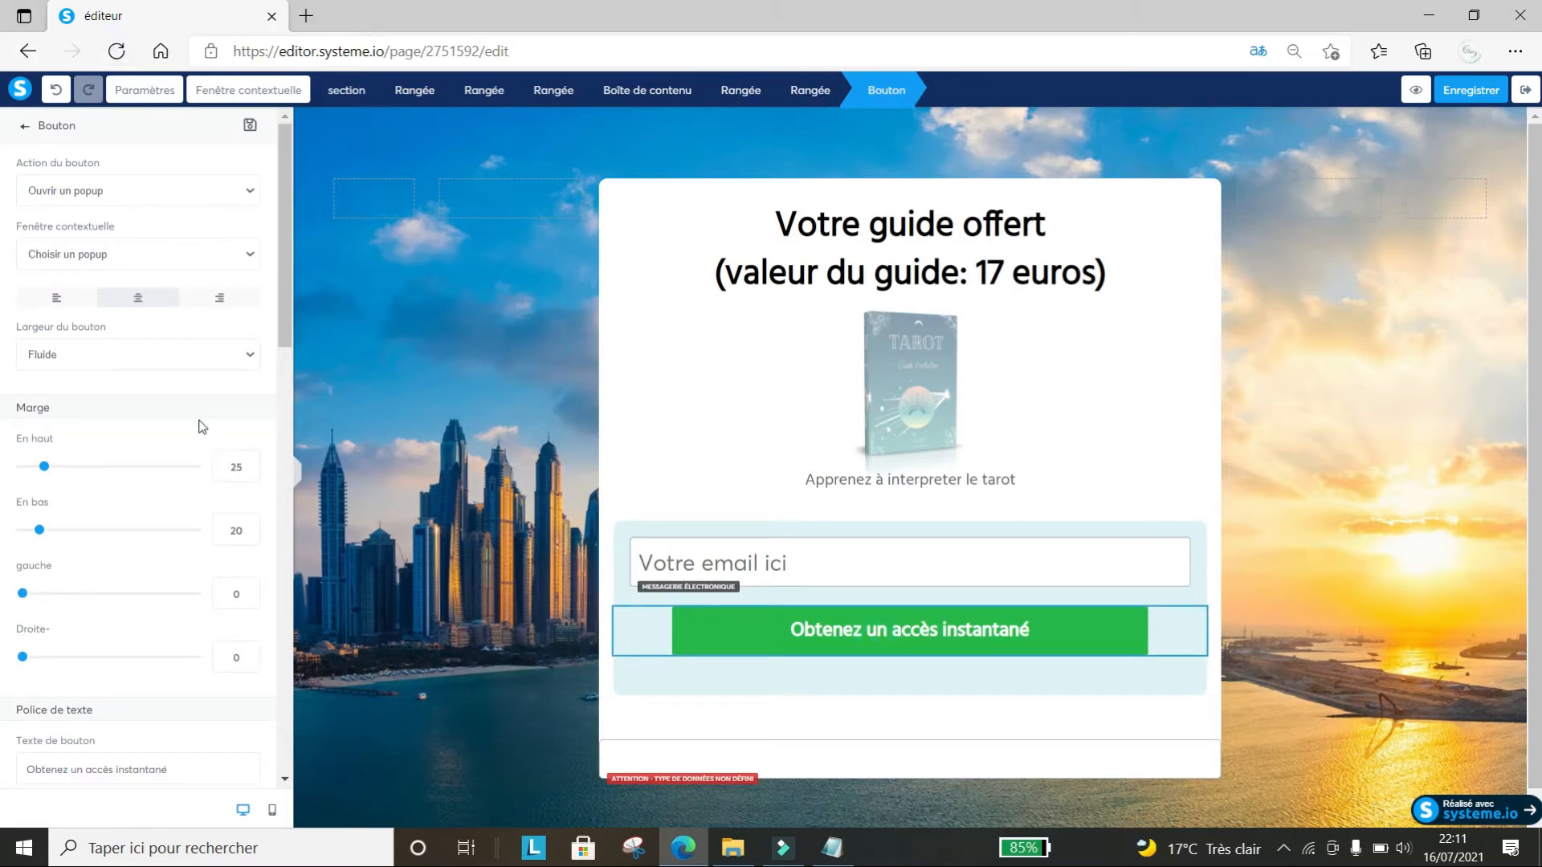
drag(286, 242, 306, 363)
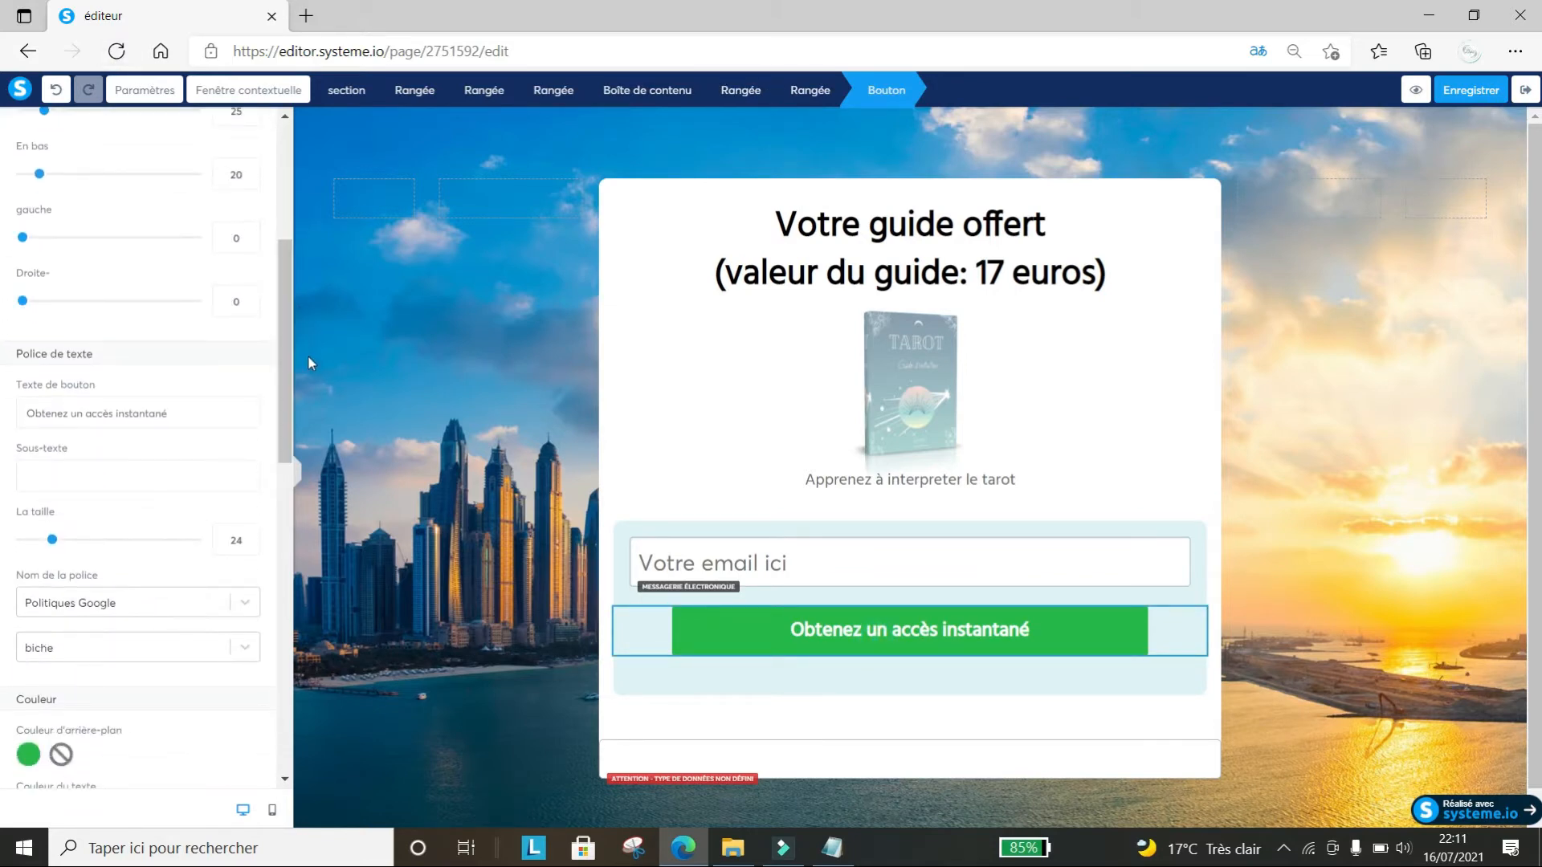
drag(21, 419, 193, 420)
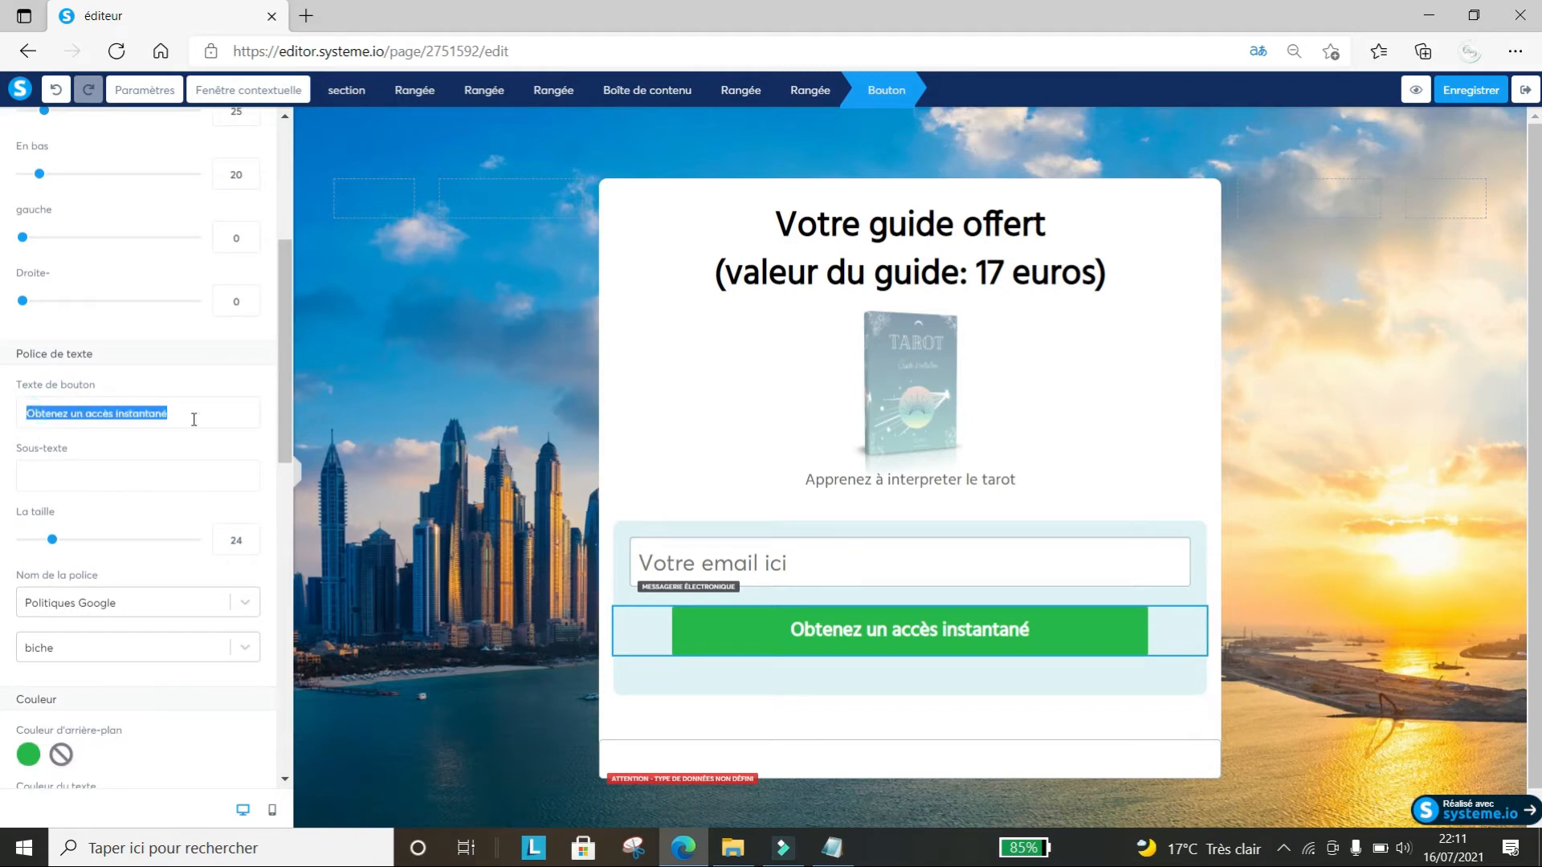
text(Je)
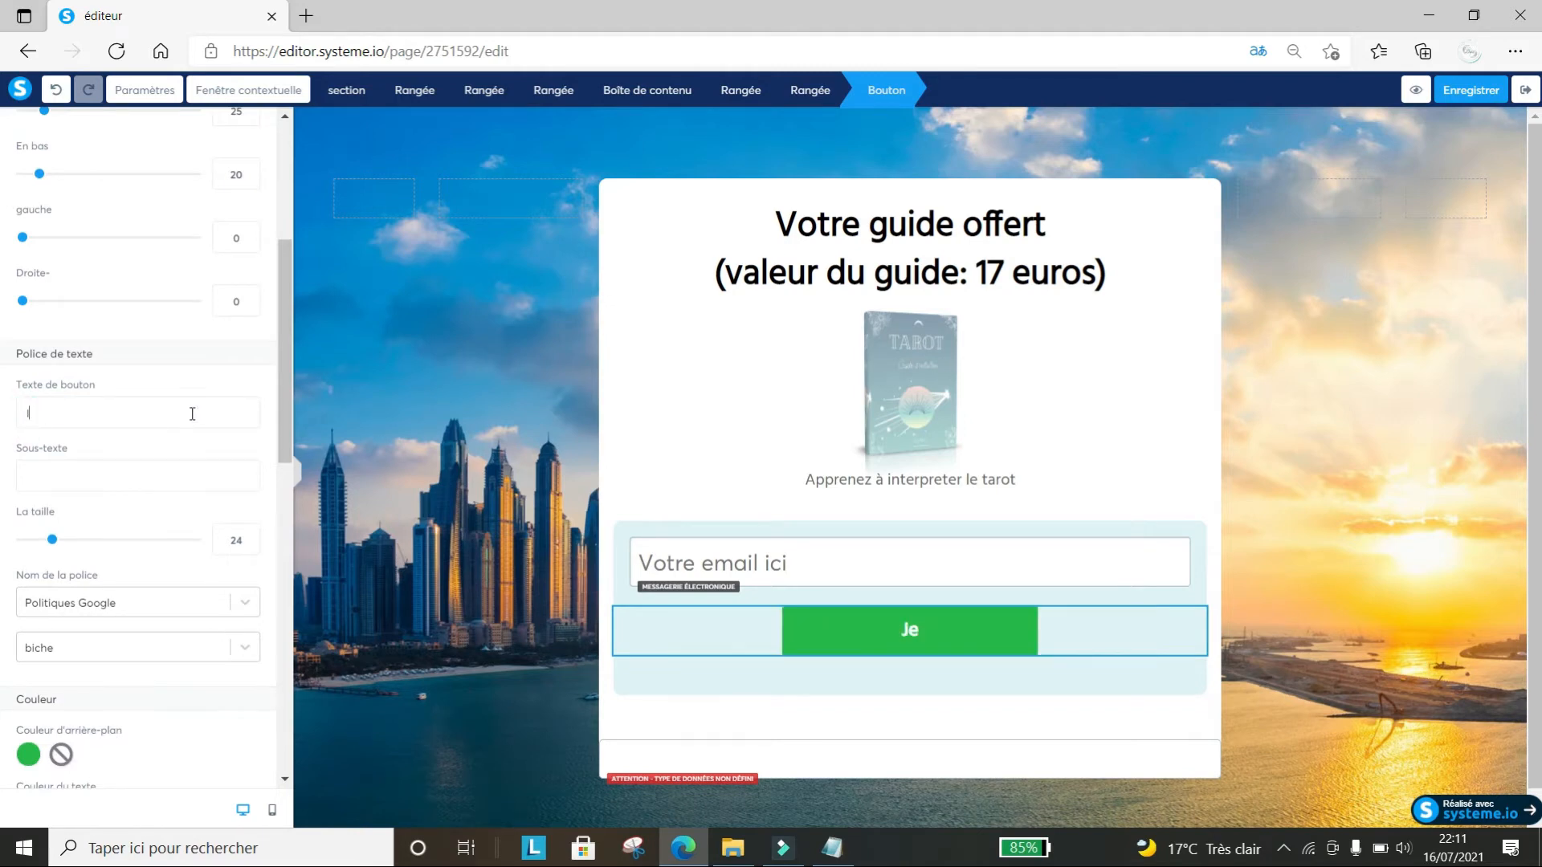
text(Ins)
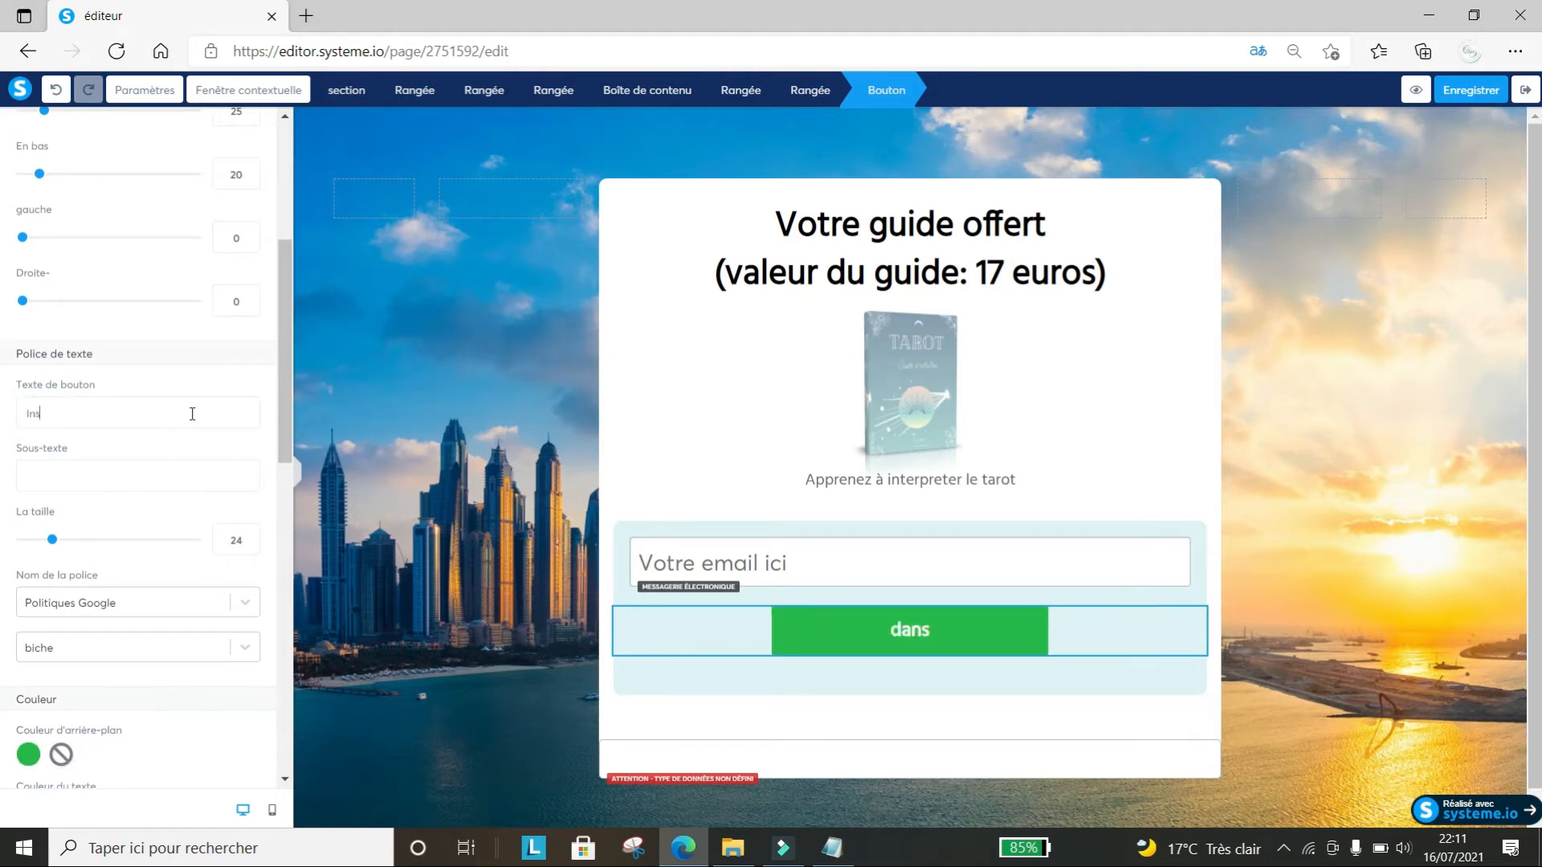
text(crivez)
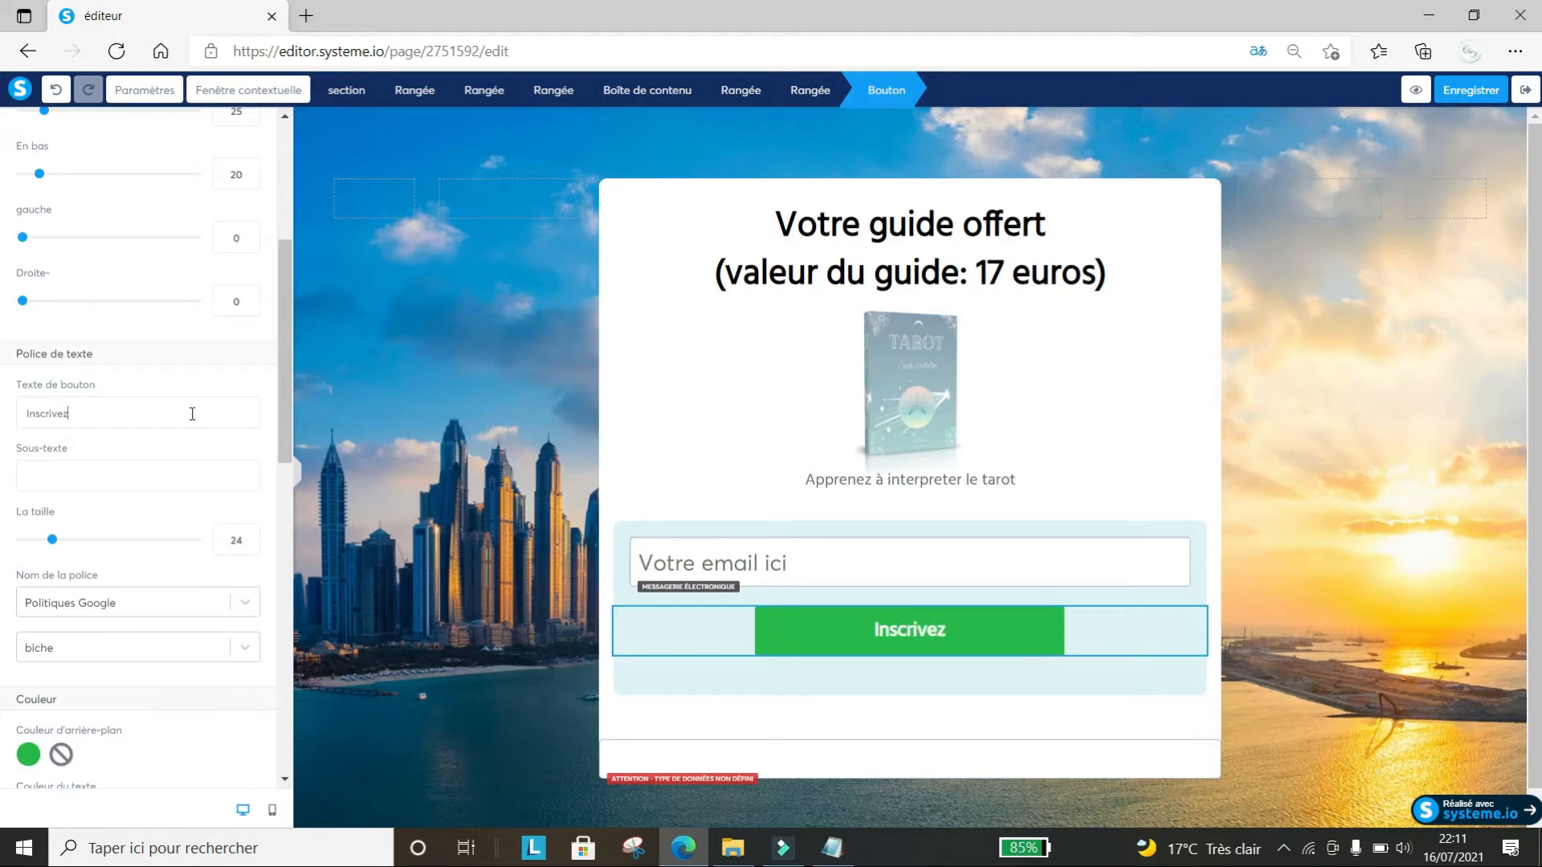
text(-vous)
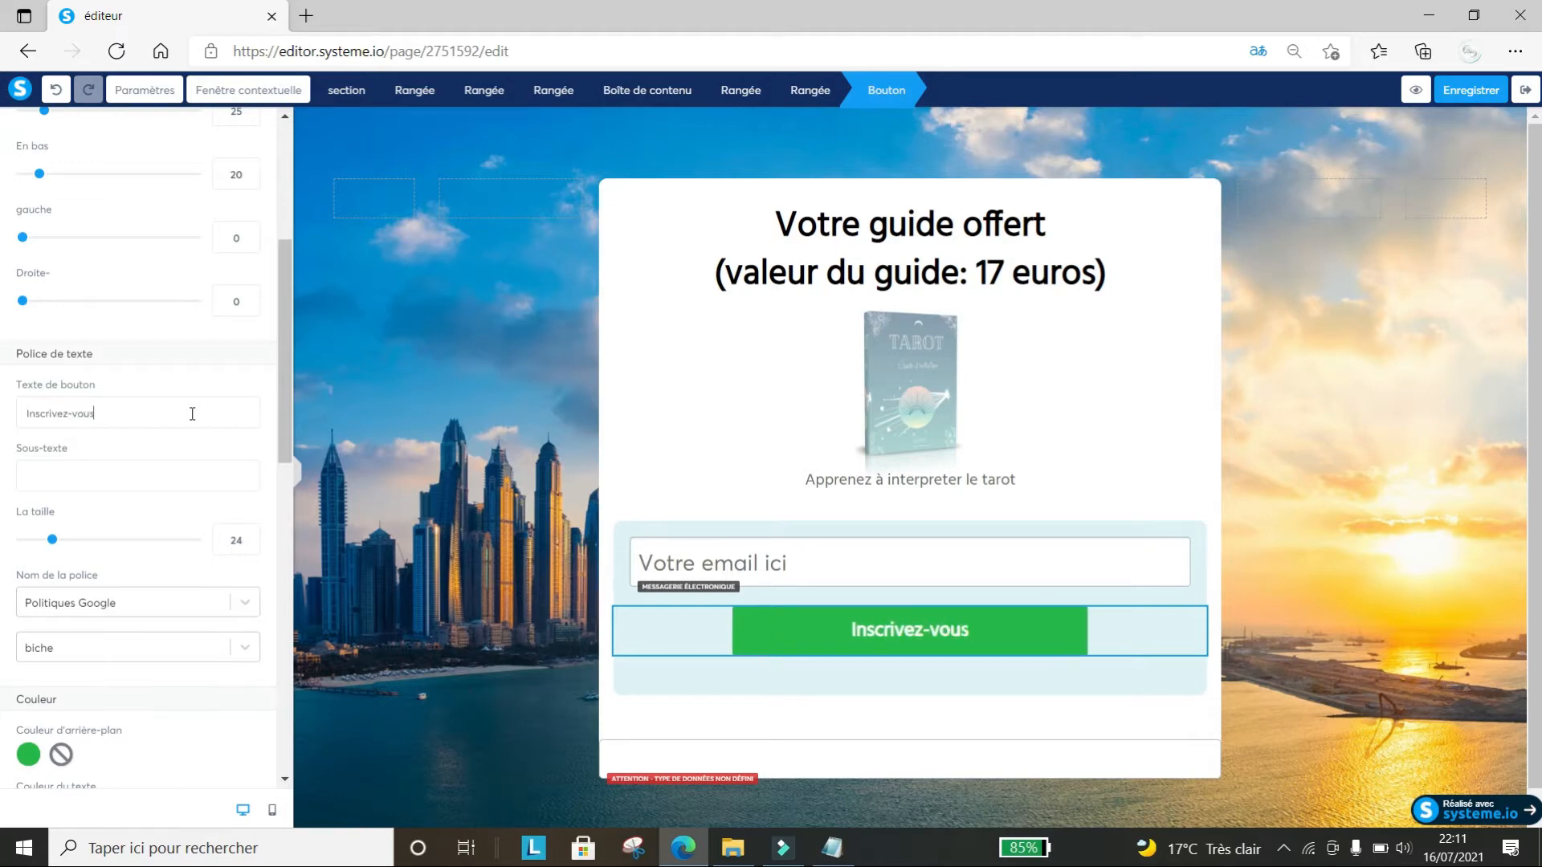
text(!)
Change the form button's text to "Je le veux!"
key(BackSpace)
key(BackSpace)
key(BackSpace)
key(BackSpace)
key(BackSpace)
key(BackSpace)
key(BackSpace)
key(BackSpace)
key(BackSpace)
key(BackSpace)
key(BackSpace)
key(BackSpace)
key(BackSpace)
key(BackSpace)
key(BackSpace)
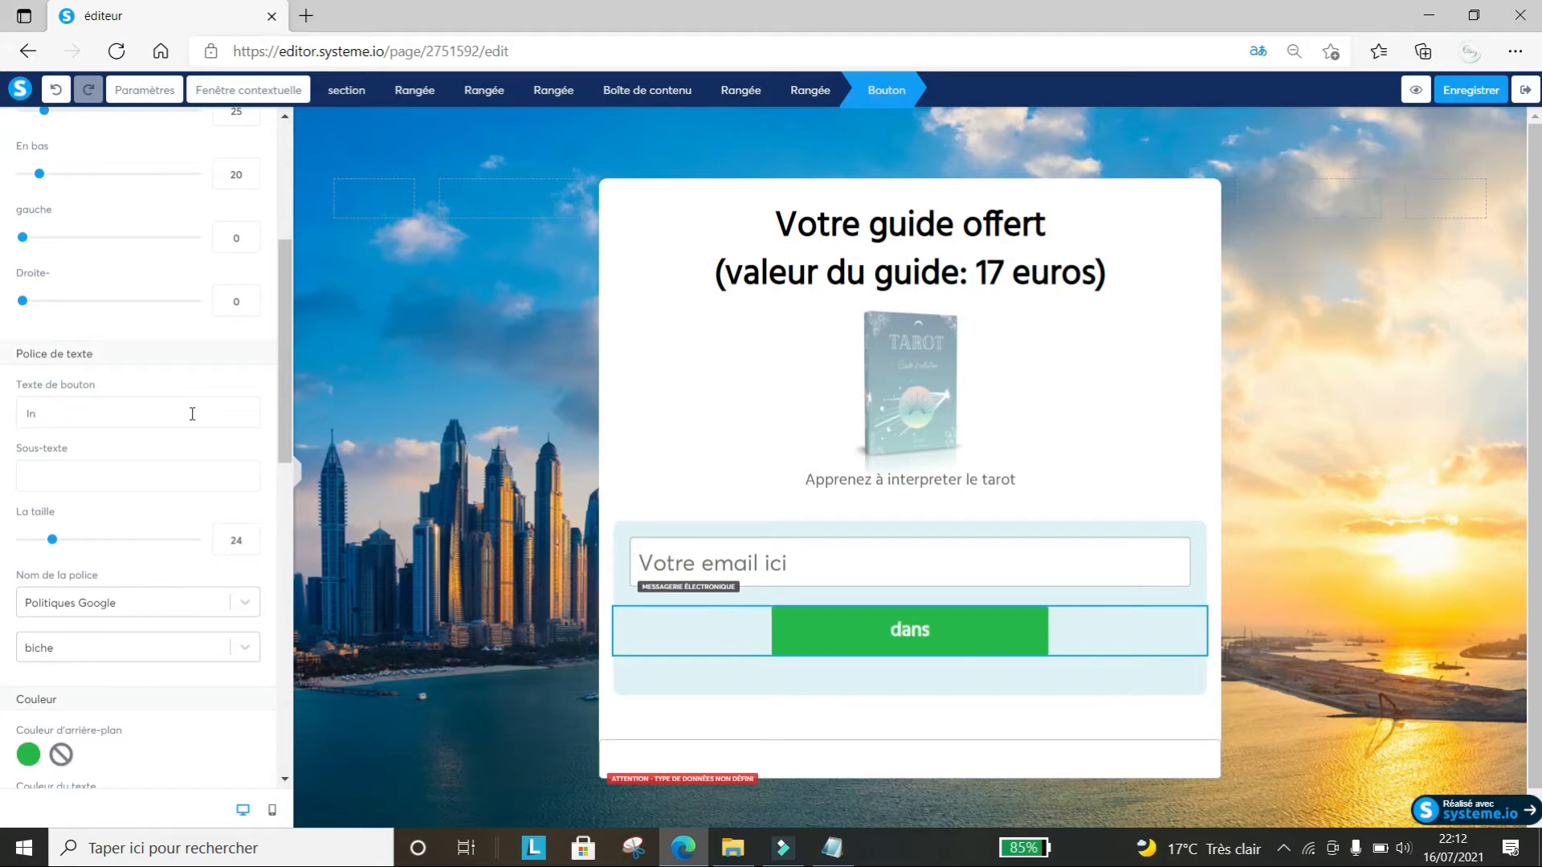
text(J)
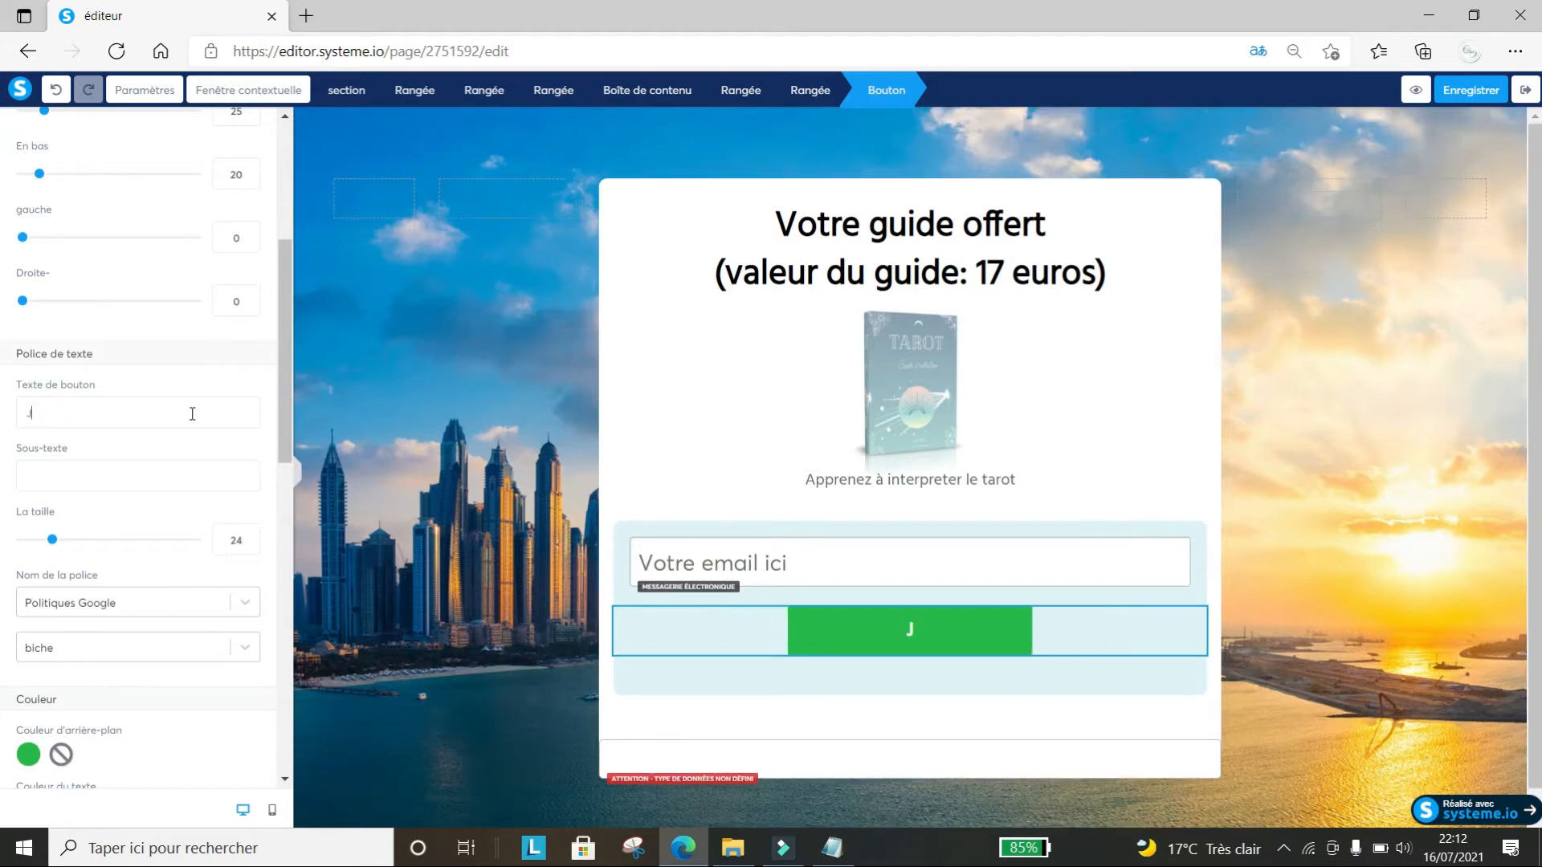
text(E)
key(BackSpace)
text(e l)
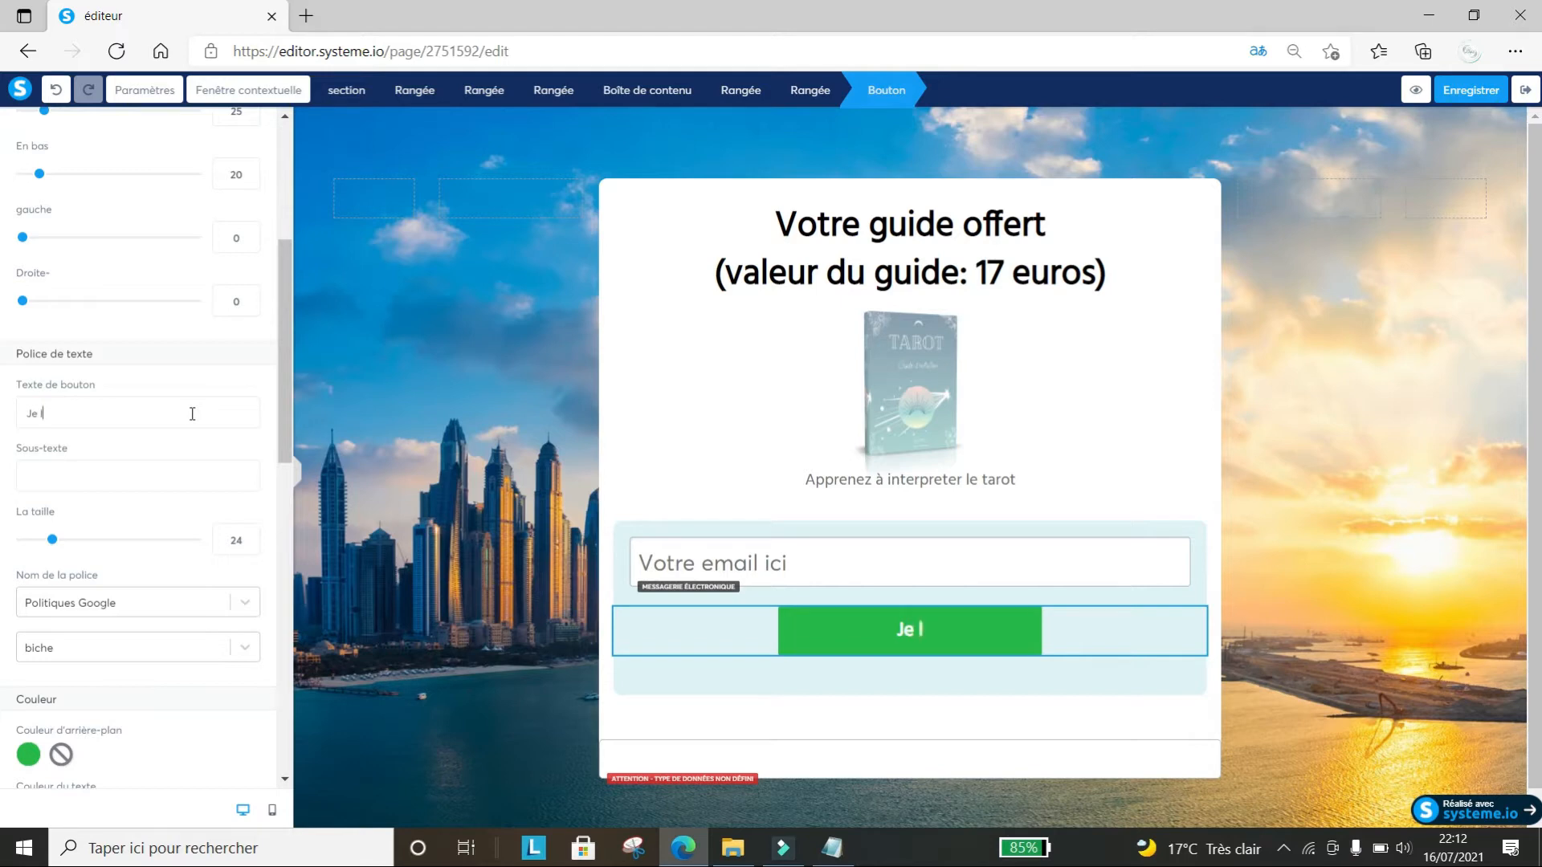
text(e veux!)
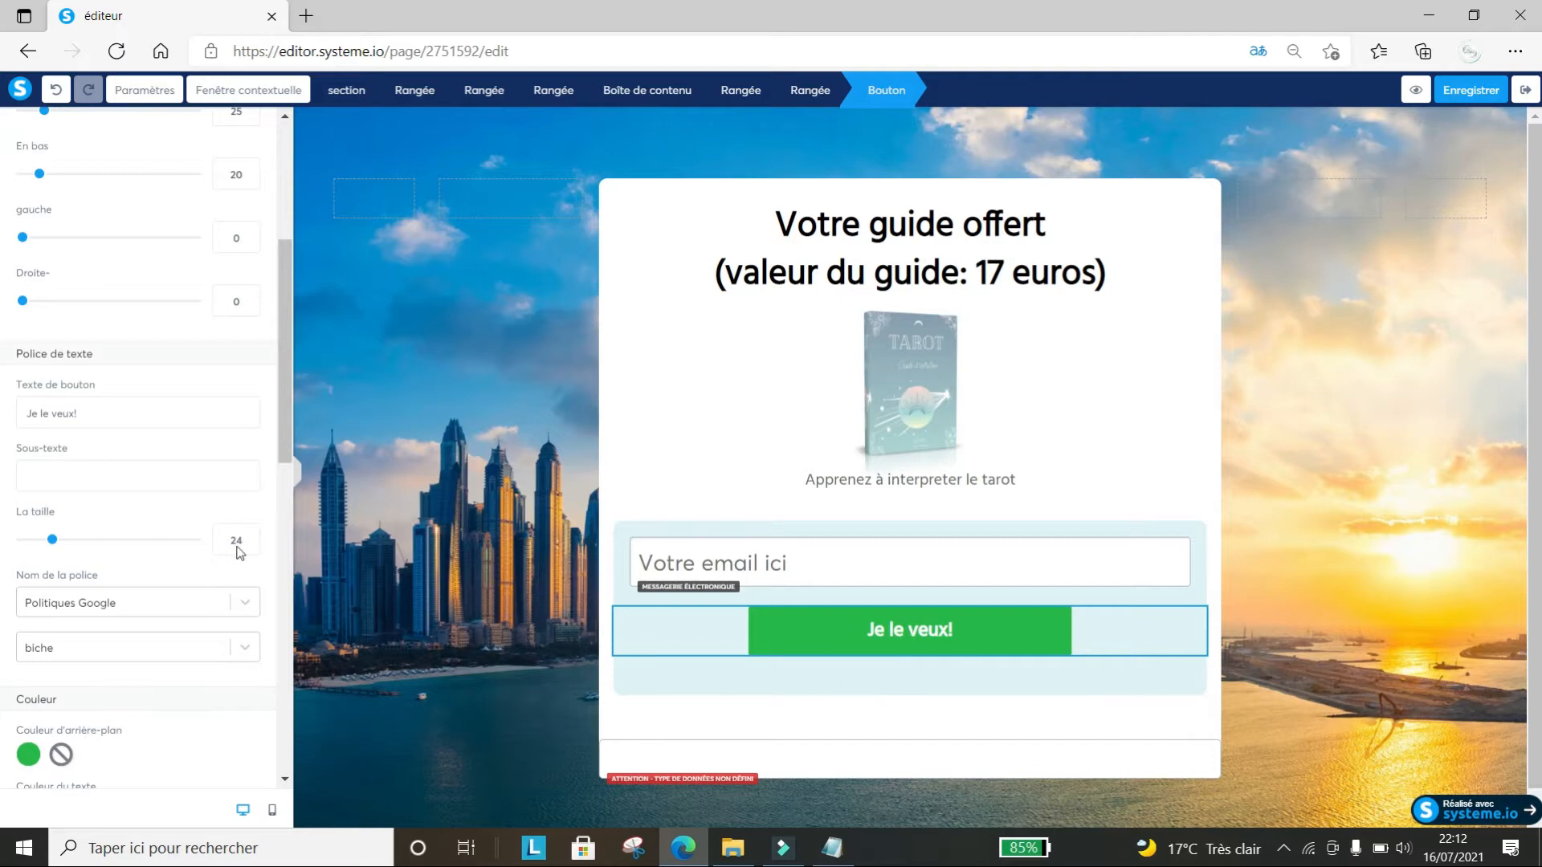
Set the form button's text size to 17 and its background colour to the grey-blue 618F99
click(52, 473)
mouse_move(53, 543)
mouse_down()
mouse_move(193, 539)
mouse_move(43, 540)
mouse_move(39, 554)
mouse_up()
click(37, 760)
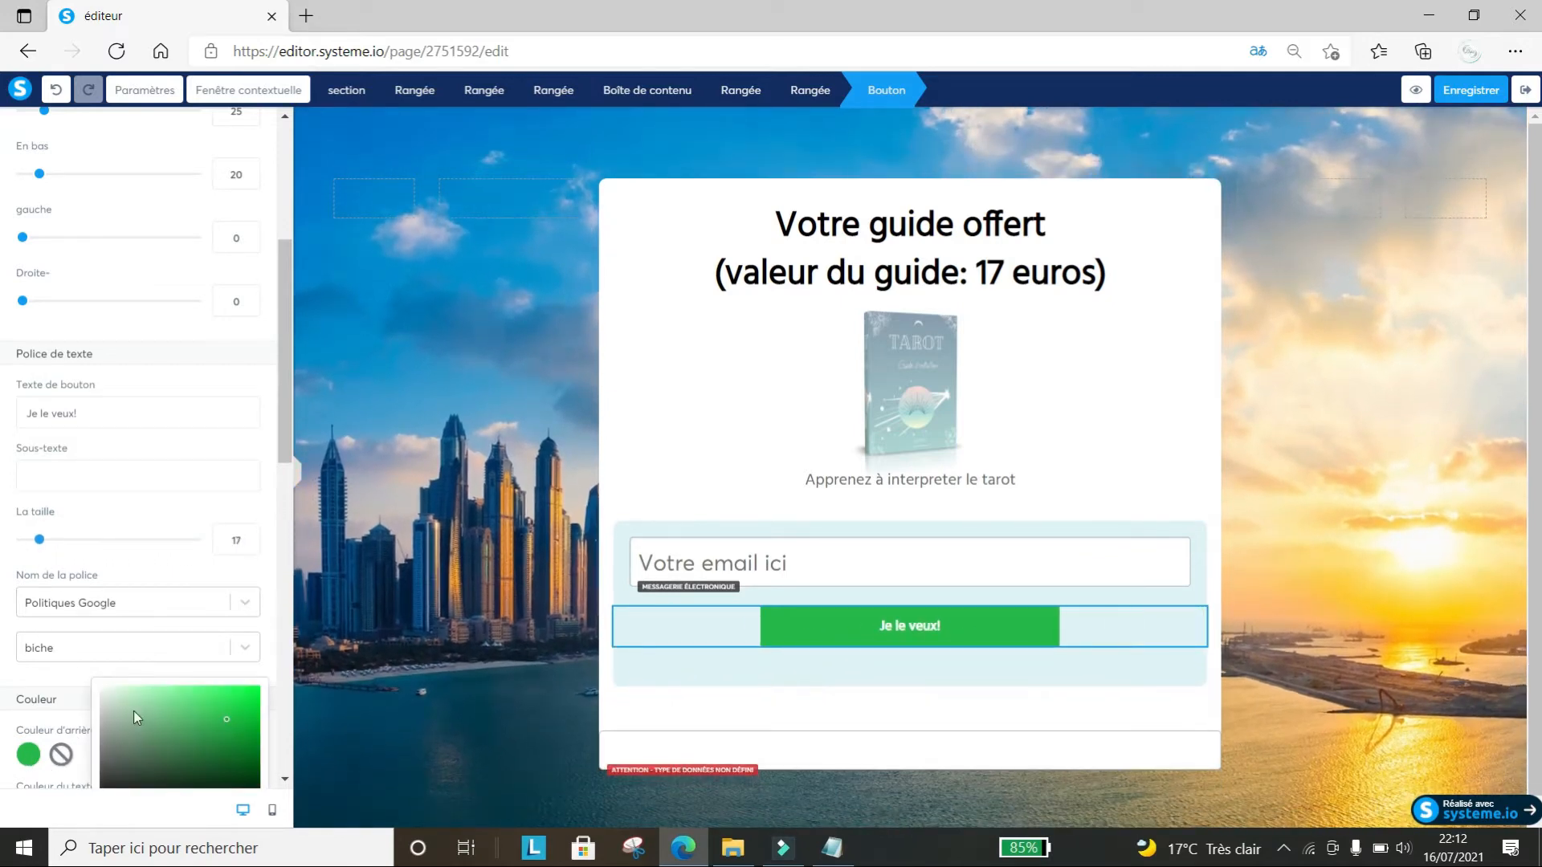
click(134, 710)
scroll(190, 707, down, 7)
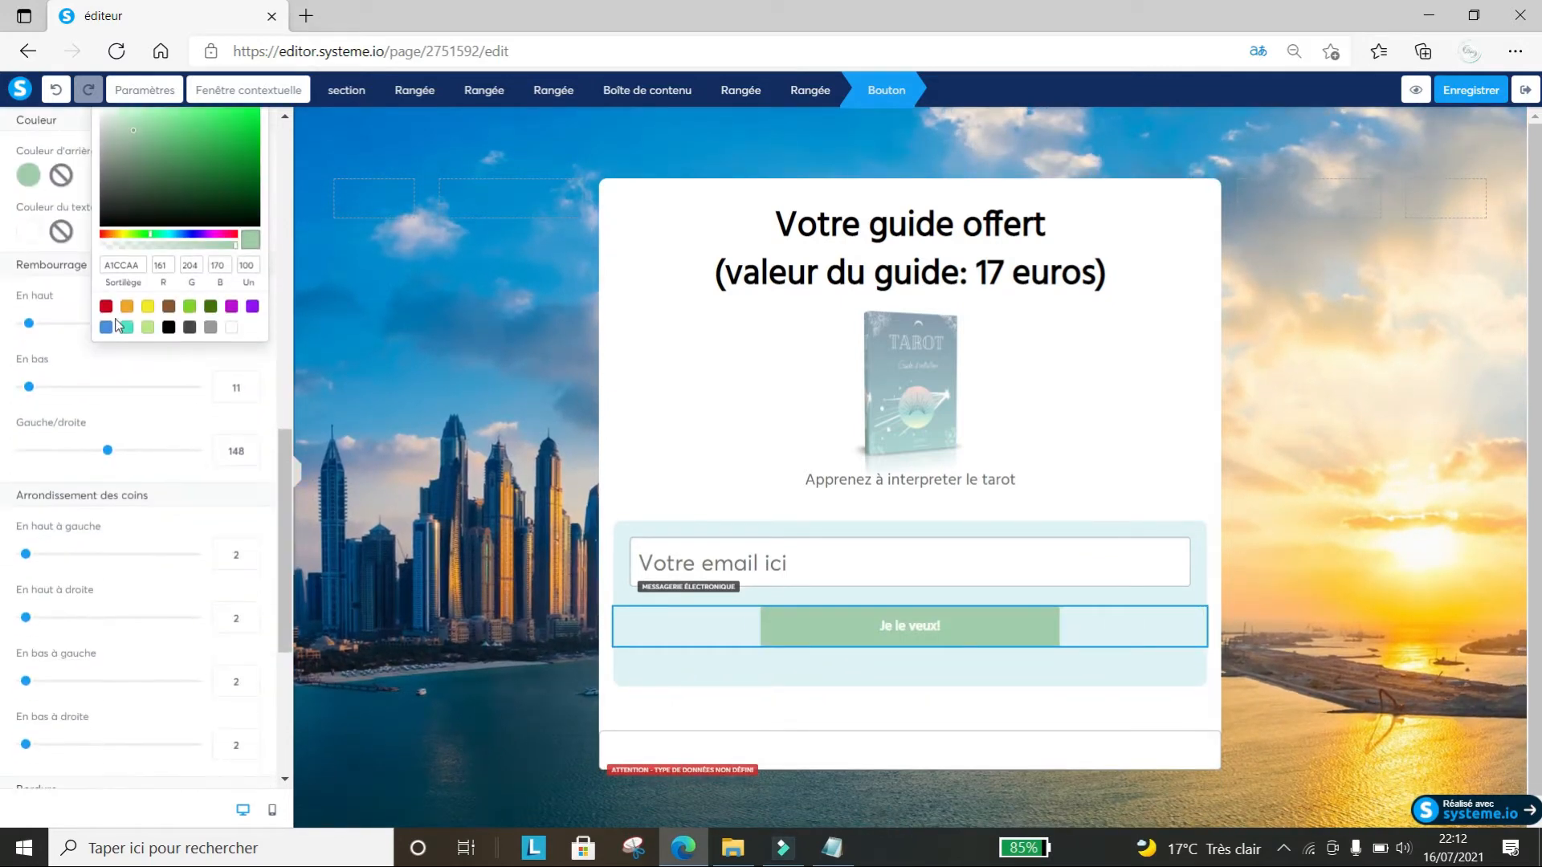
click(126, 327)
click(158, 154)
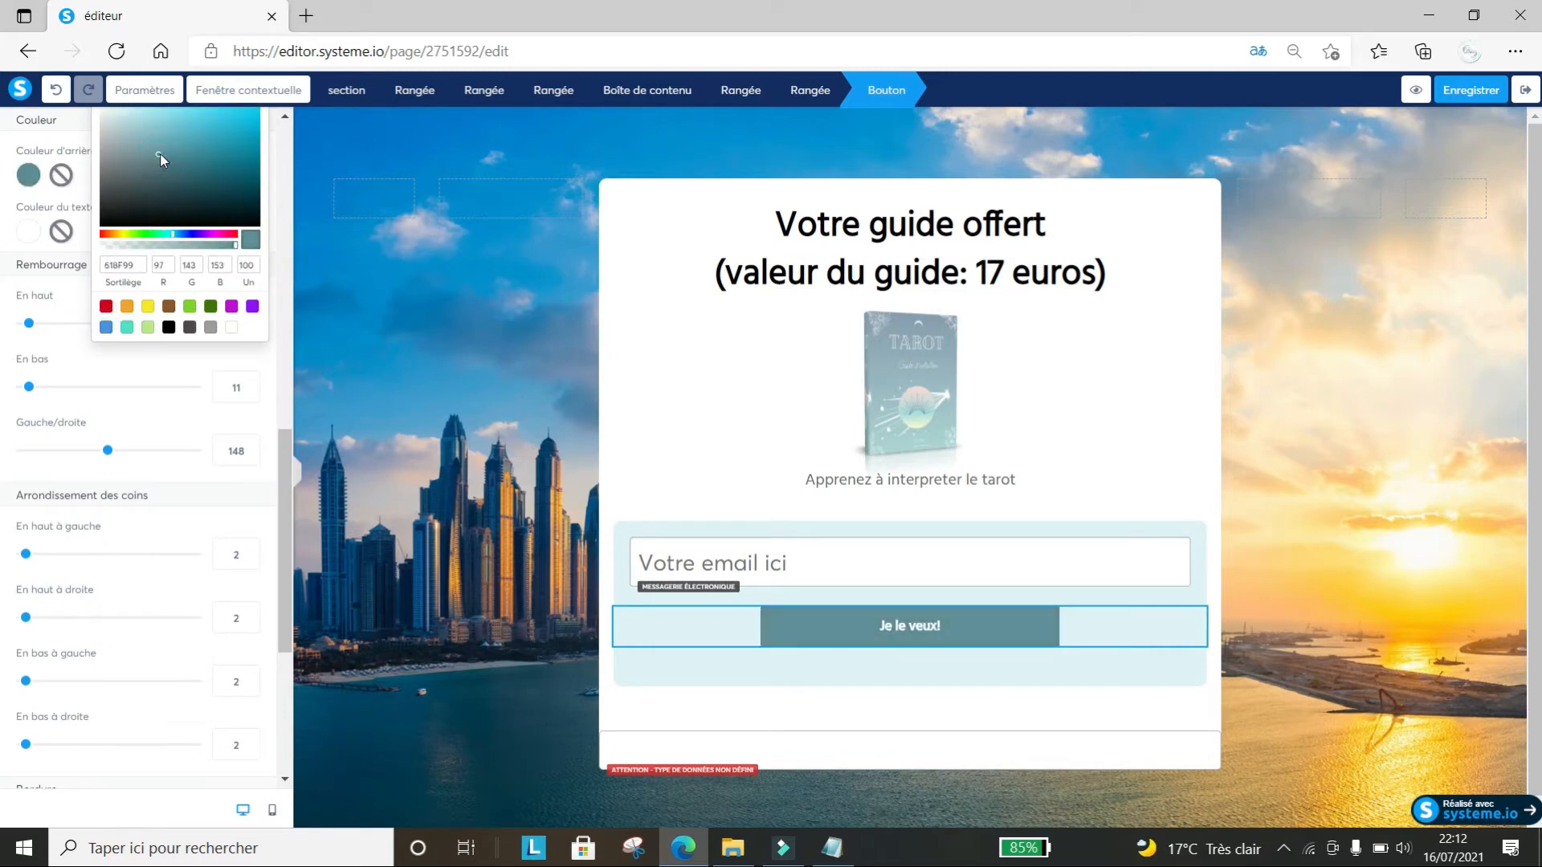
Set the form button's top padding to 15 and give it a solid-line border coloured near-black
mouse_move(29, 323)
mouse_down()
mouse_move(50, 323)
mouse_move(18, 326)
mouse_move(32, 324)
mouse_up()
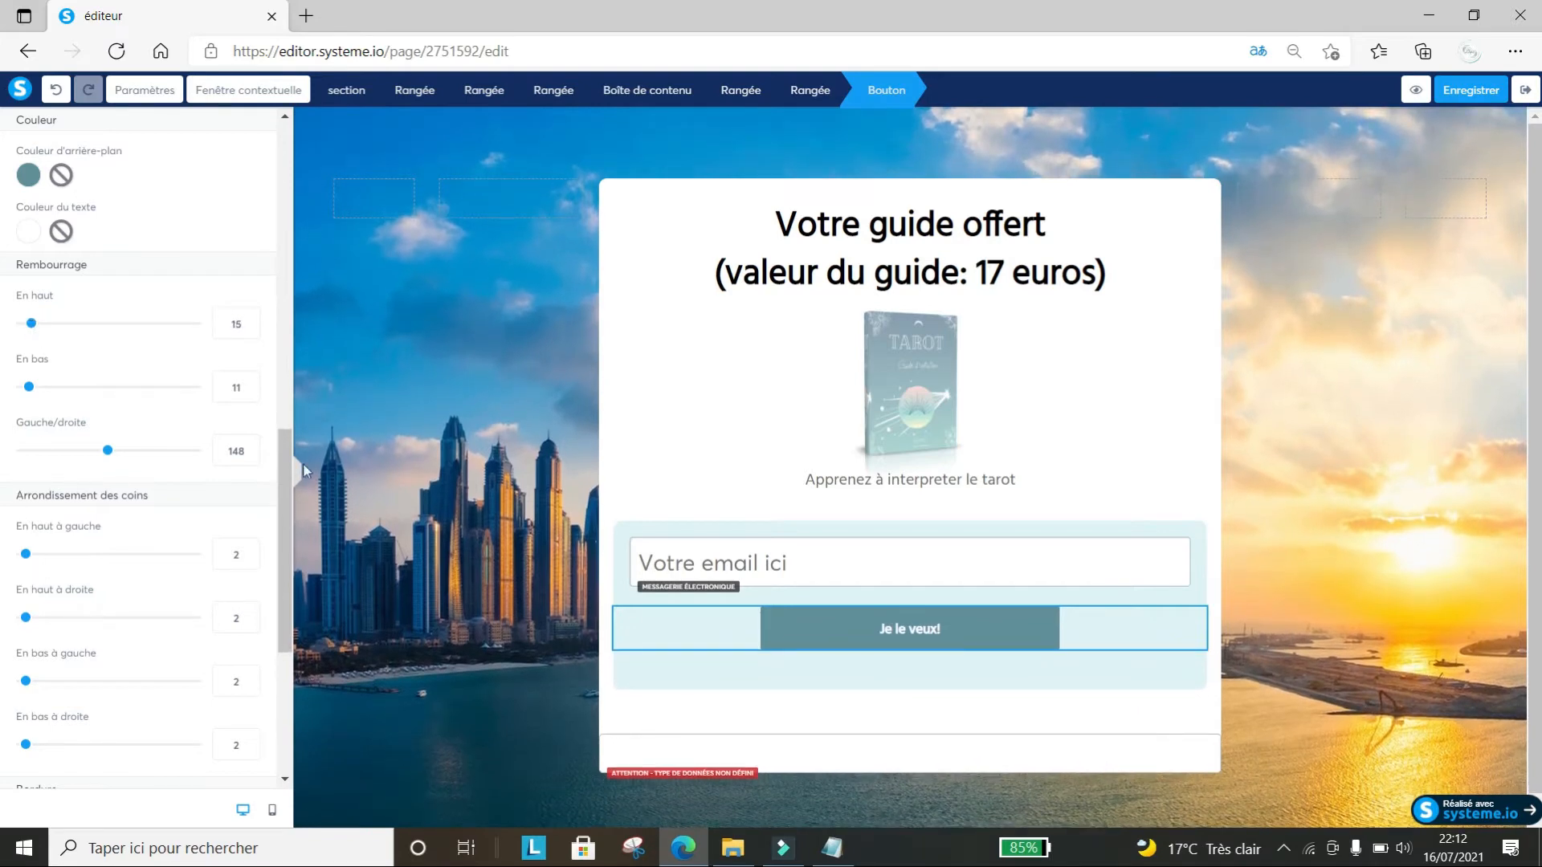
drag(281, 474, 280, 616)
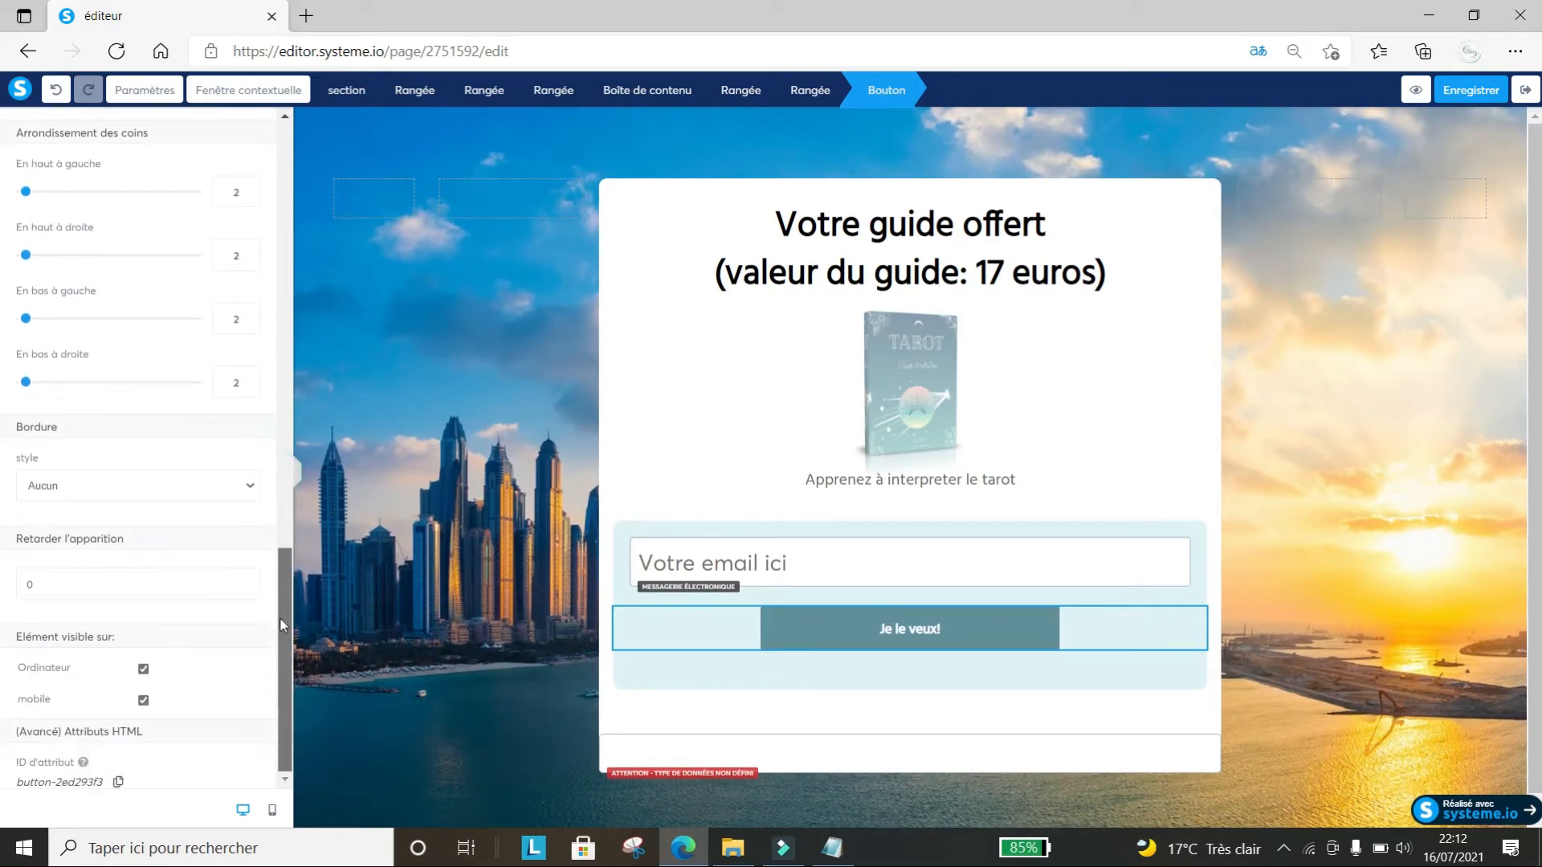
click(244, 491)
click(179, 526)
click(28, 546)
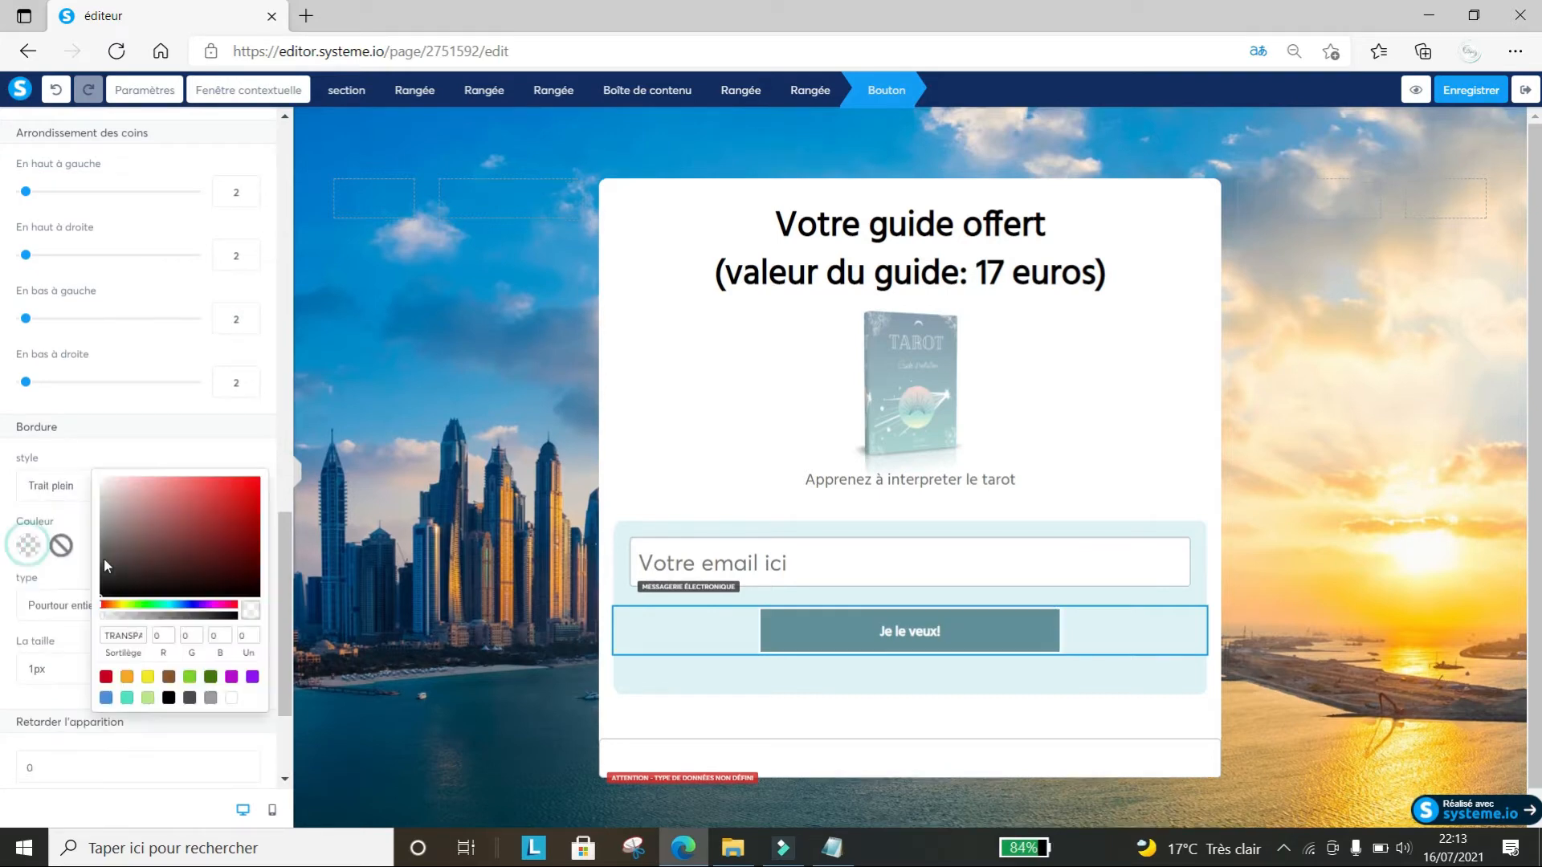
click(185, 605)
drag(283, 568, 242, 499)
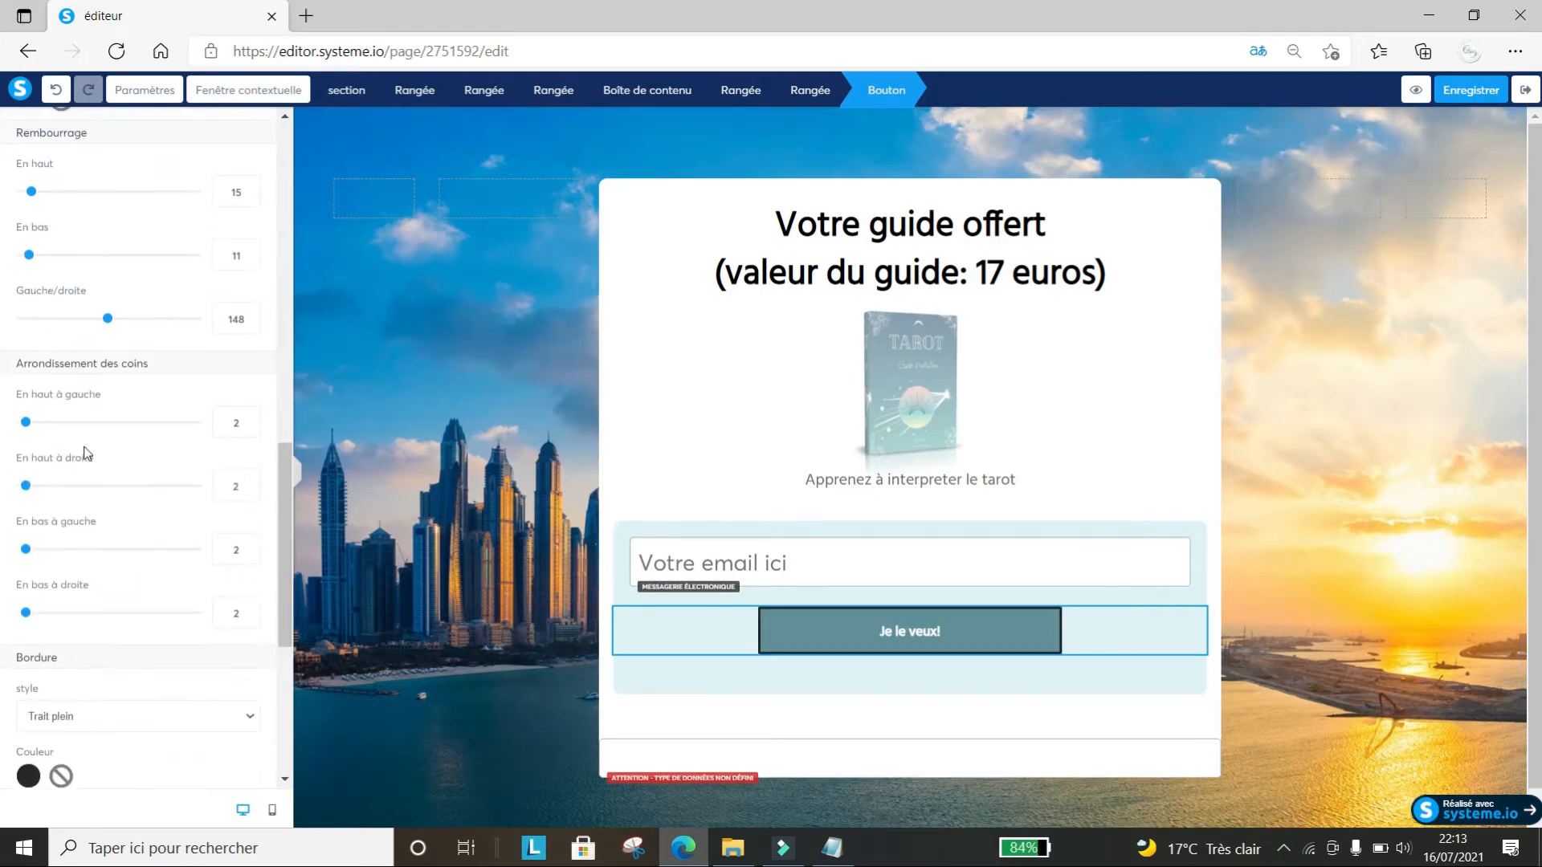
Round all four corners of the button, using 18 upper-left, 17 upper-right, 16 lower-left and a similar radius lower-right
drag(25, 423, 54, 421)
drag(26, 485, 52, 486)
drag(29, 549, 49, 550)
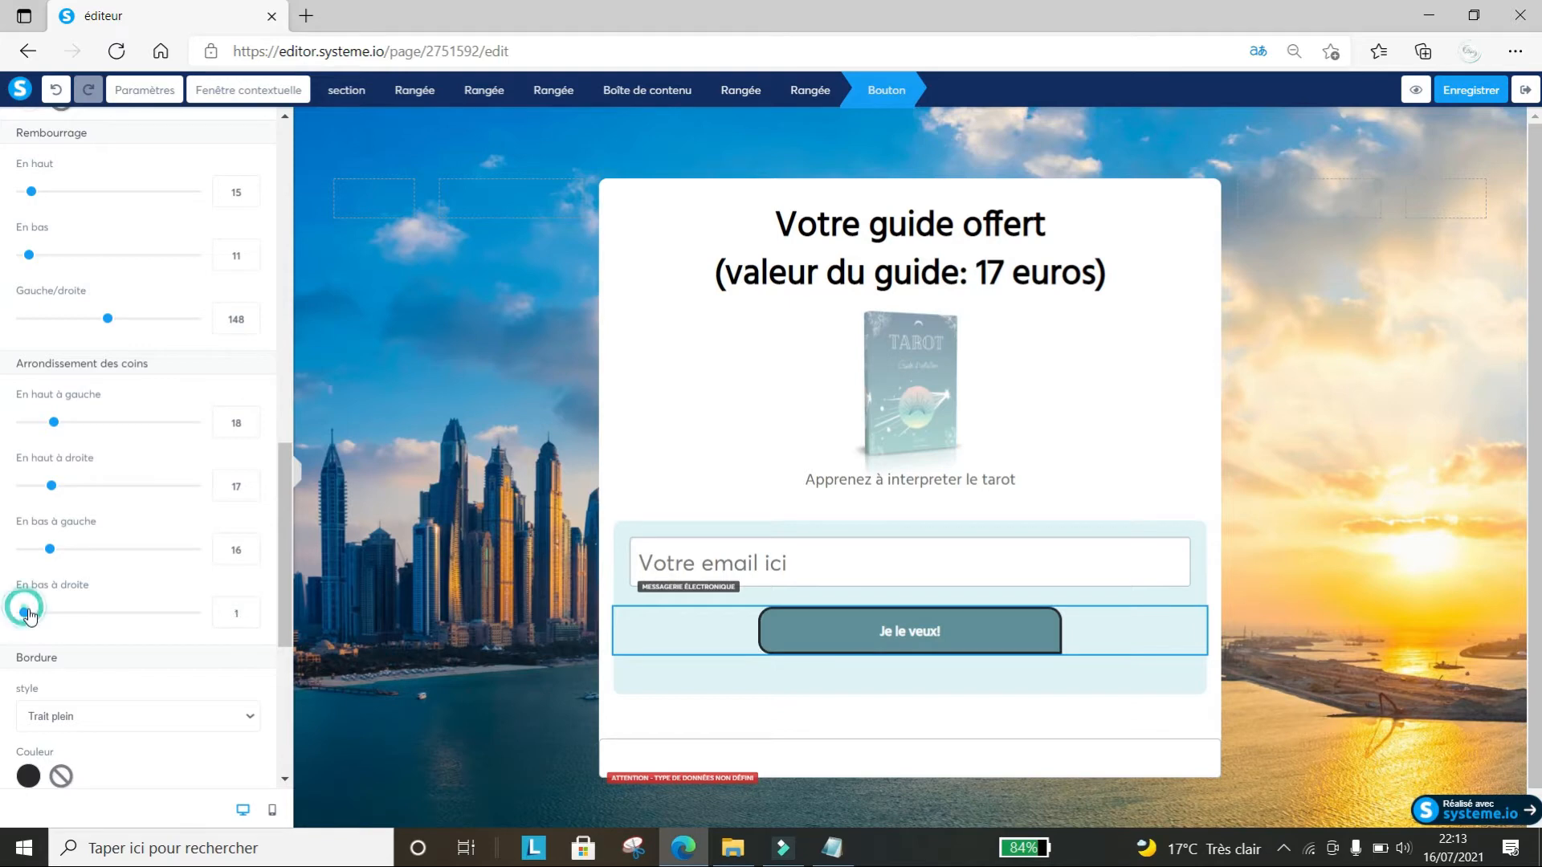
drag(26, 613, 47, 615)
Change the button text's Google font to Abel and set its size to 28
drag(283, 580, 302, 360)
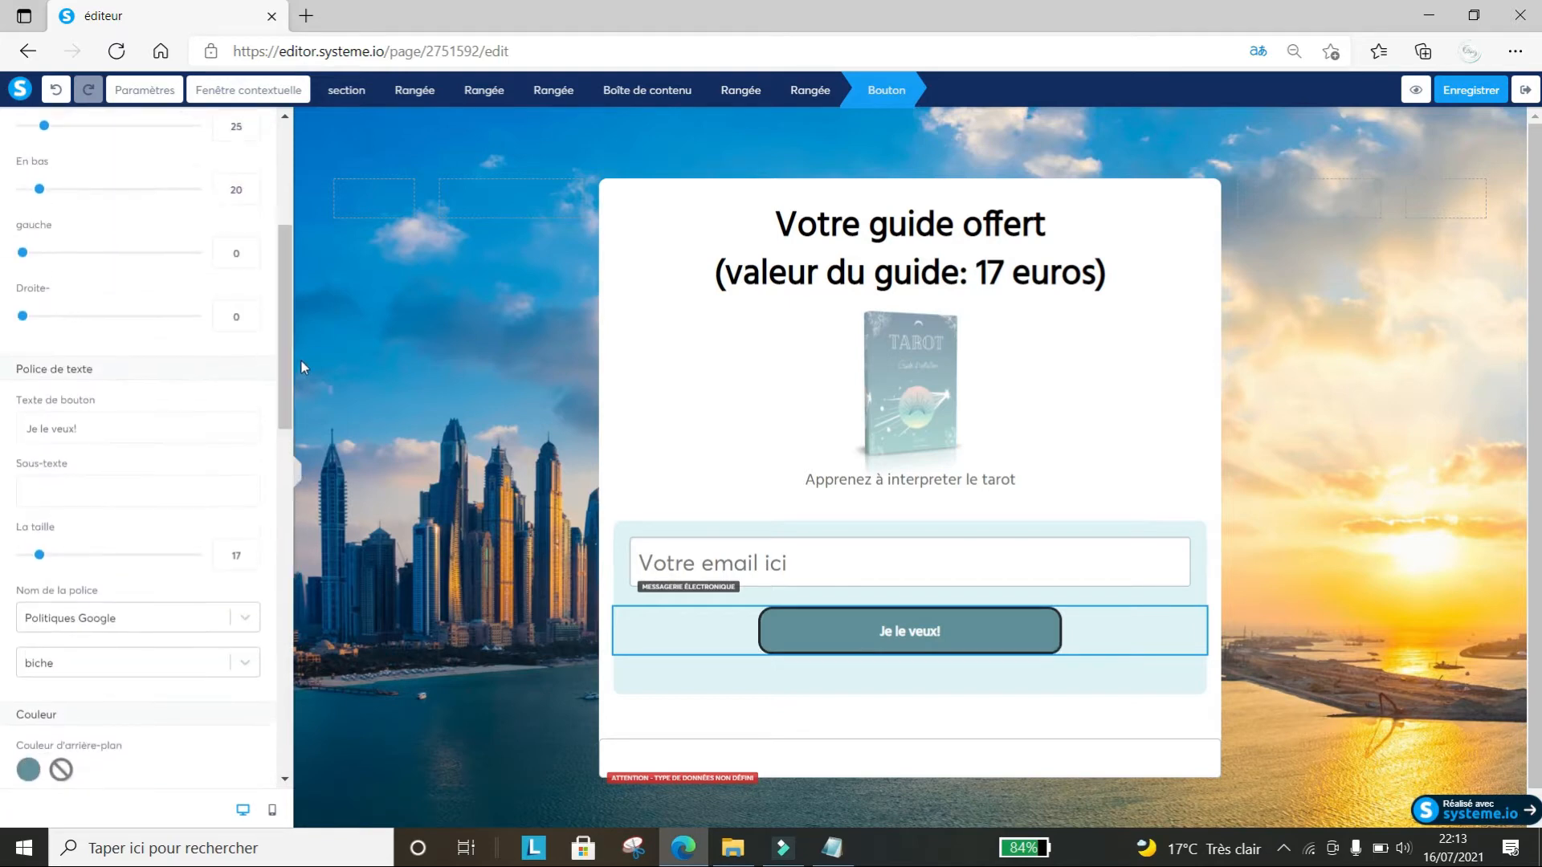
click(246, 617)
click(147, 683)
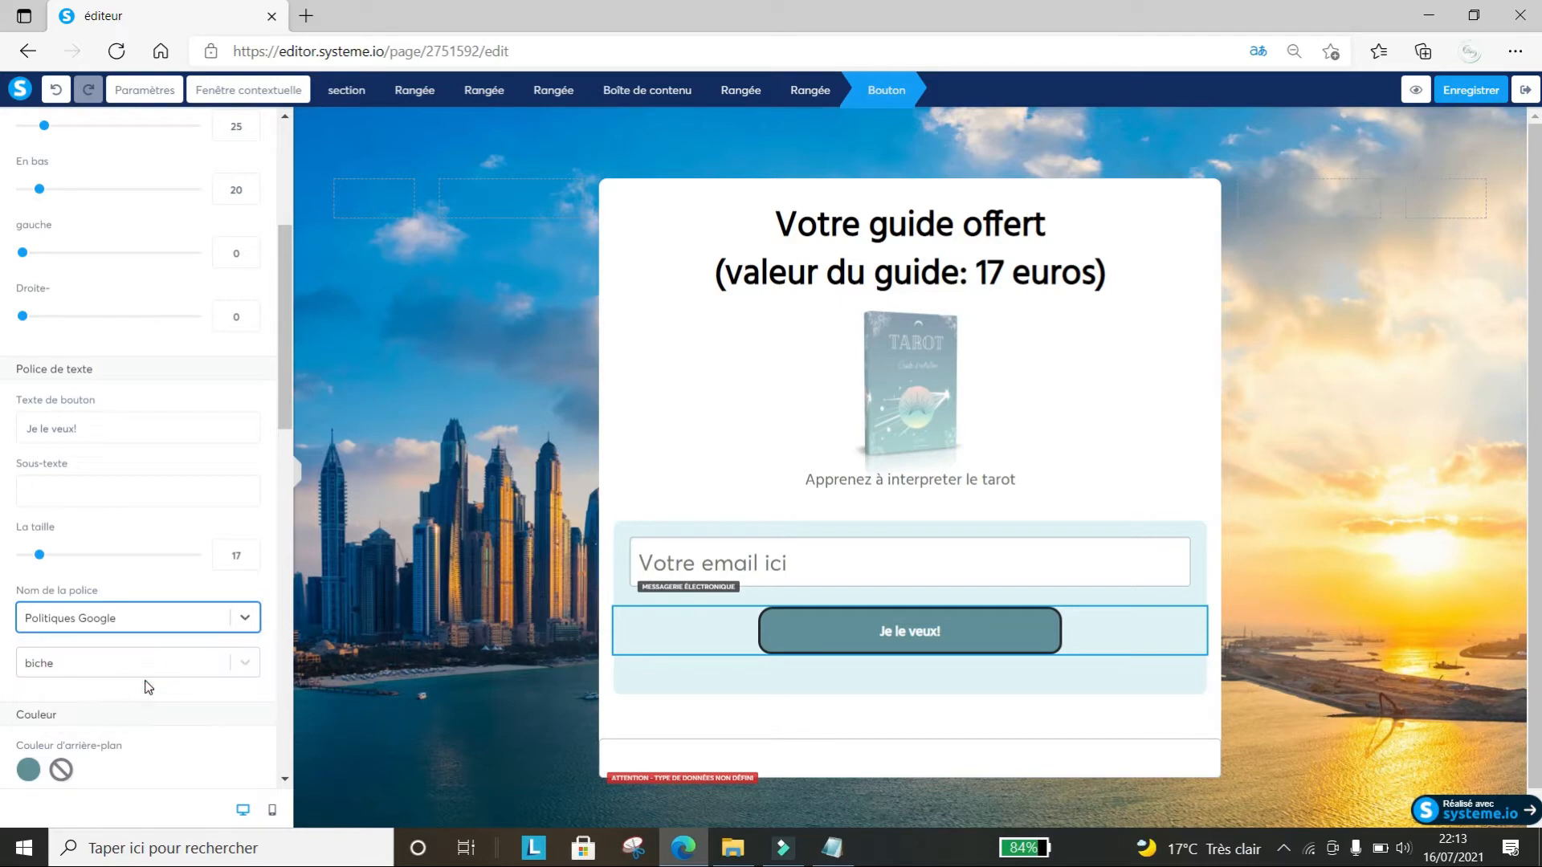
click(123, 655)
click(113, 730)
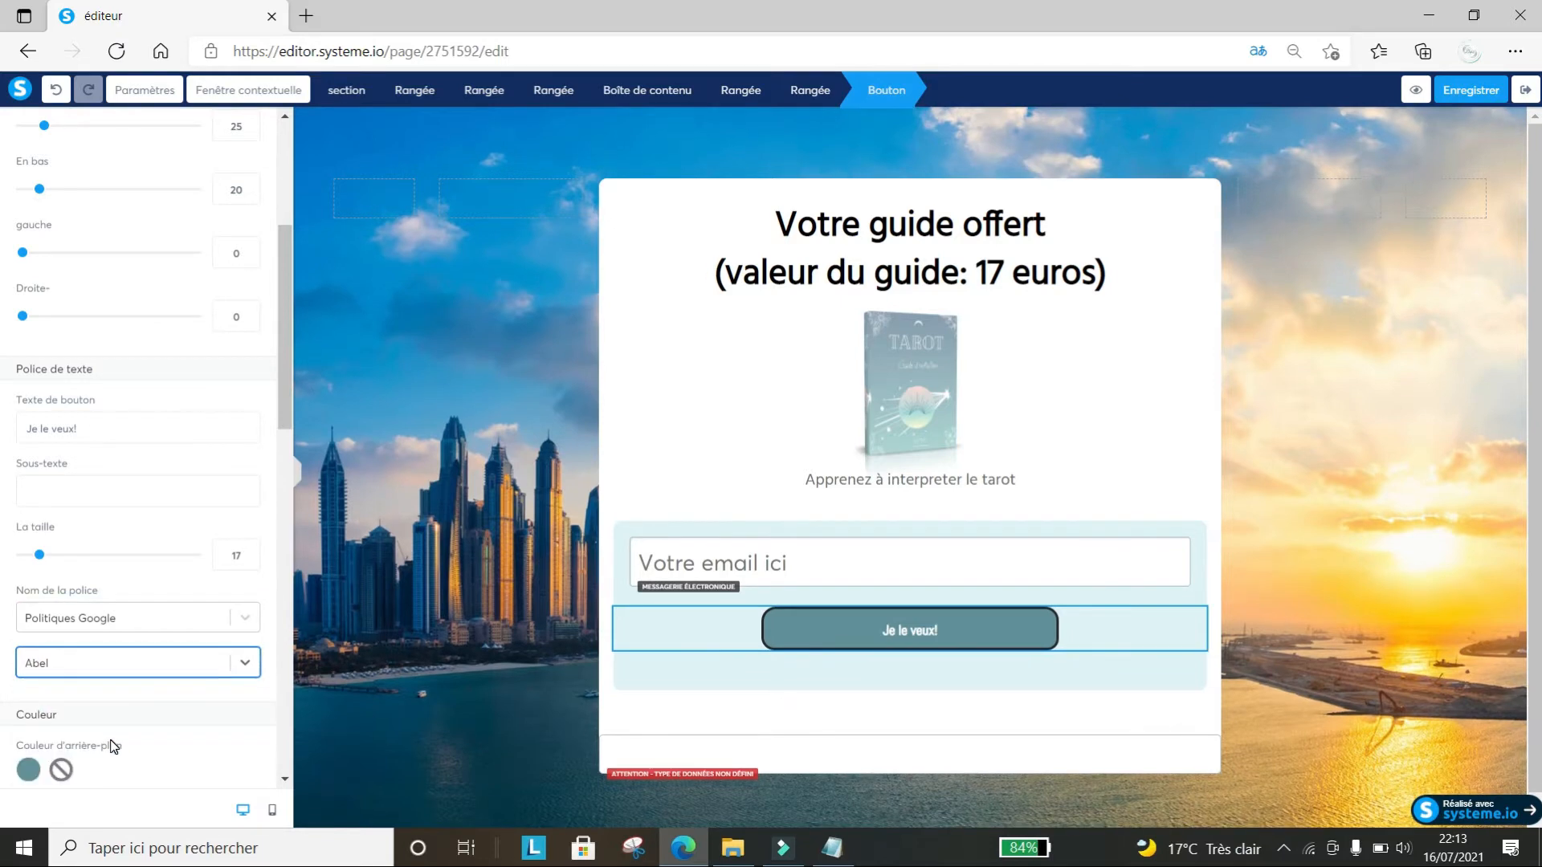
click(145, 664)
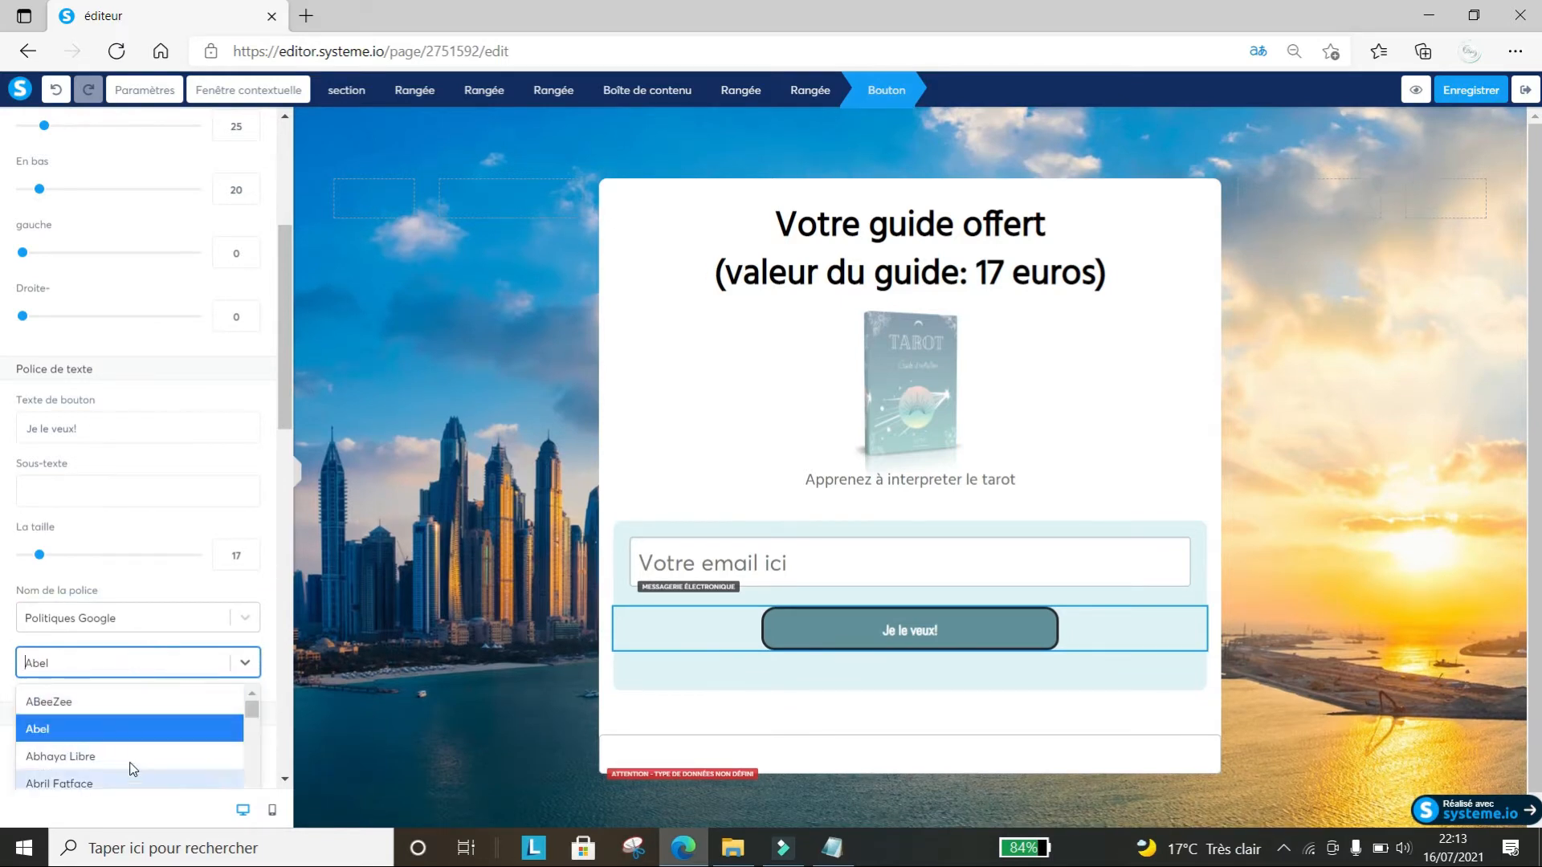
mouse_move(40, 554)
mouse_down()
mouse_move(84, 558)
mouse_move(63, 566)
mouse_up()
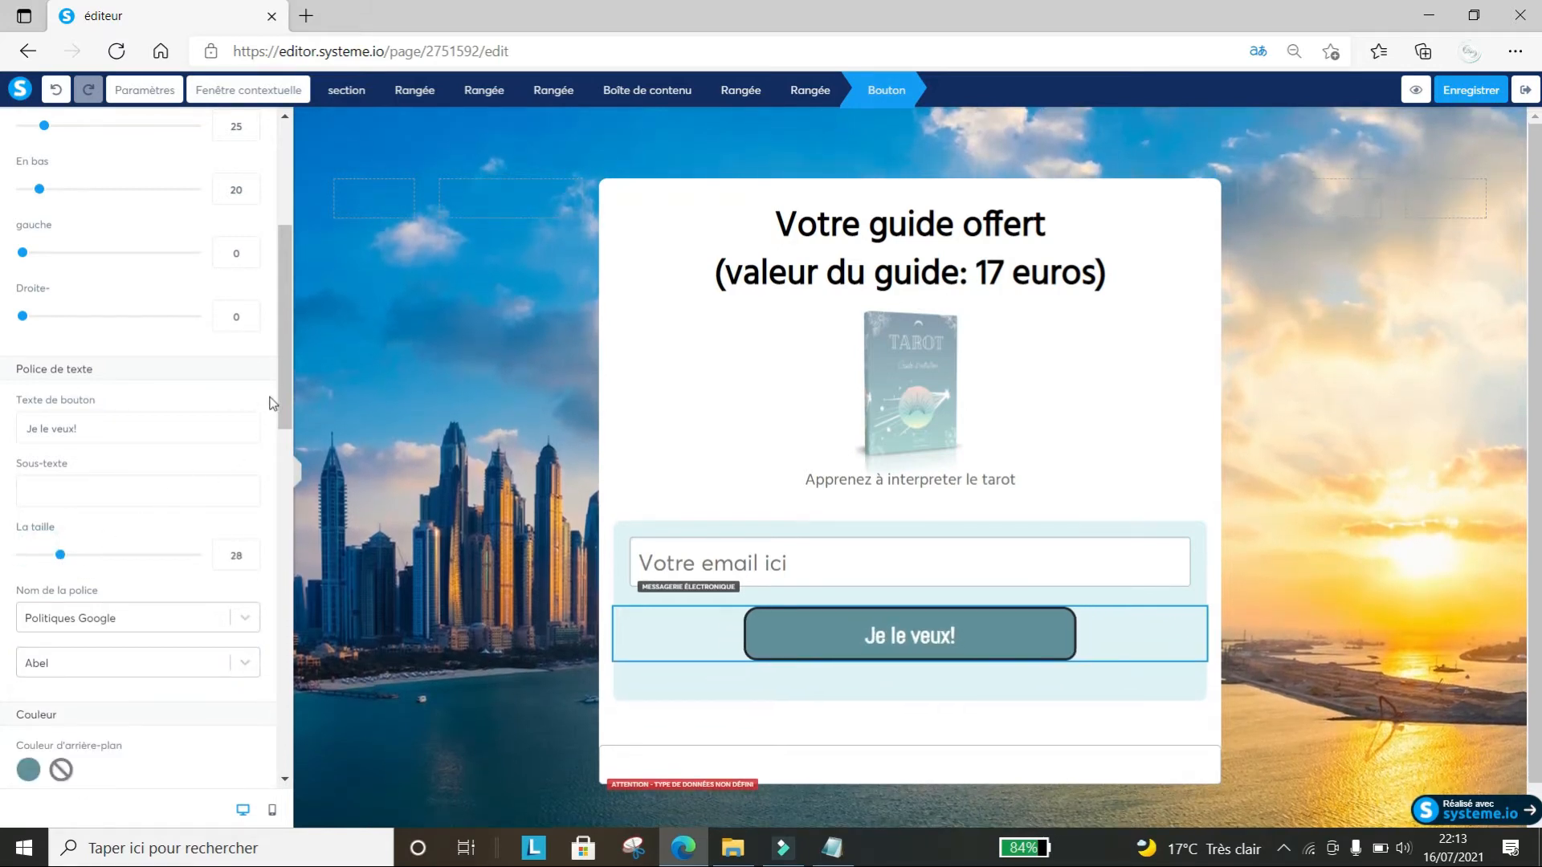
Set the button's top margin to 28, try left and right alignment, and align it back to the centre
drag(281, 401, 300, 229)
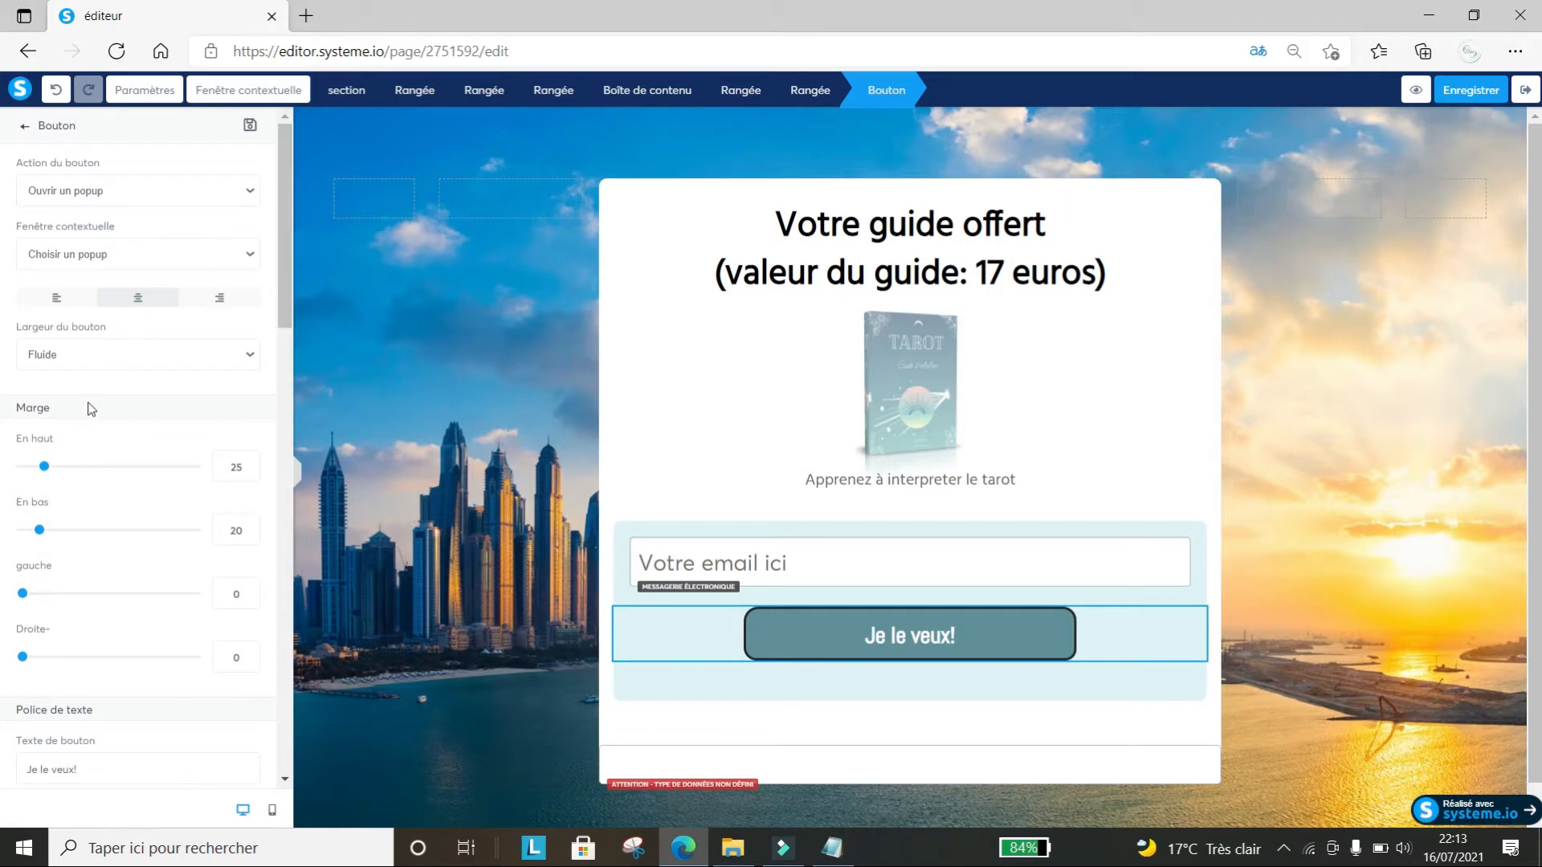
drag(50, 472, 46, 469)
click(56, 298)
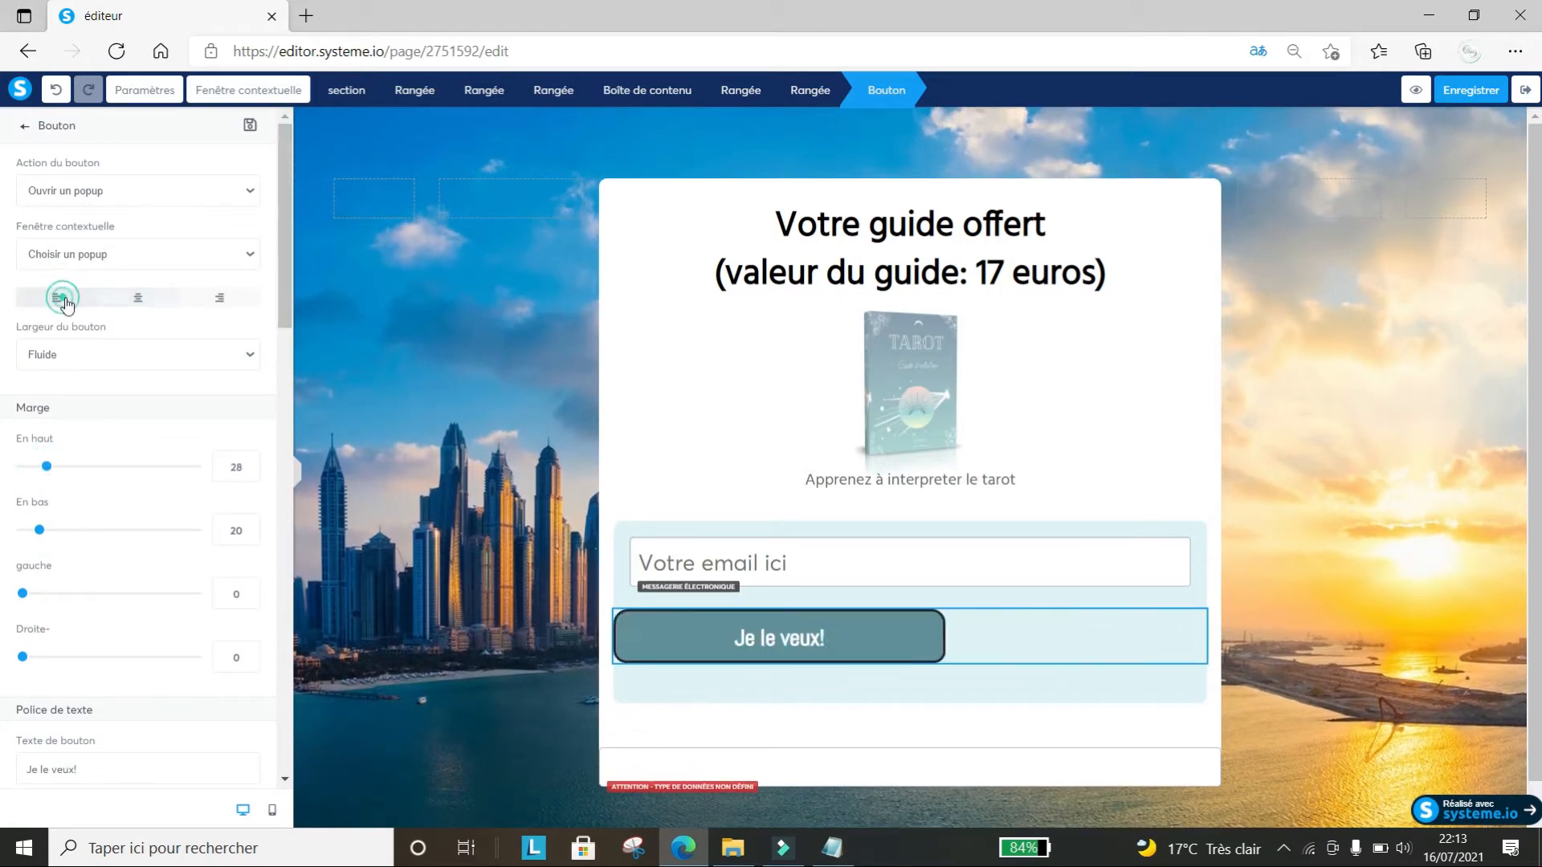
click(216, 299)
click(165, 302)
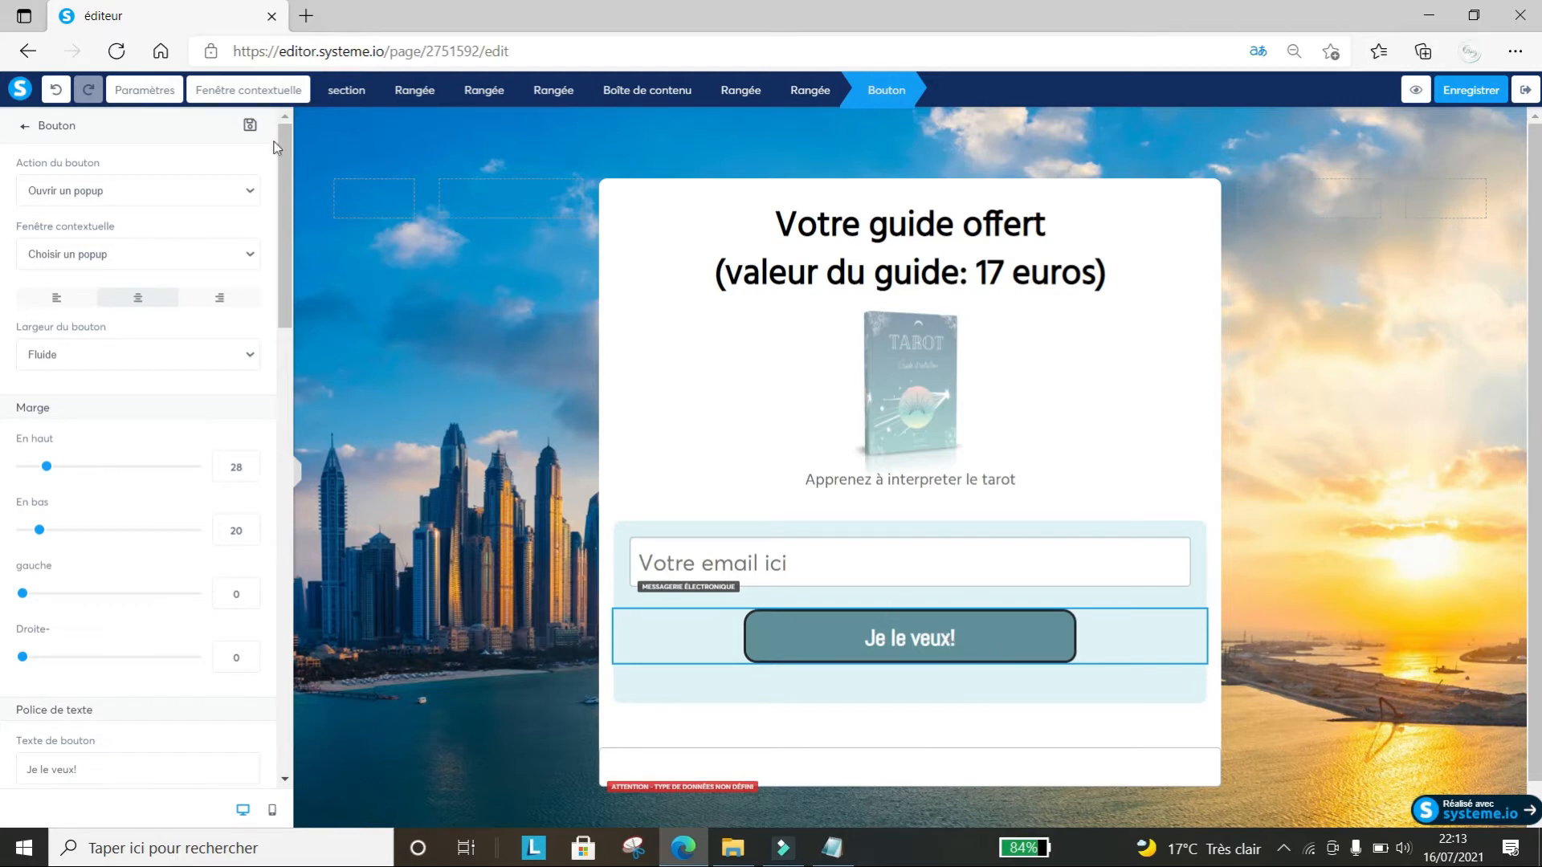
Make the button lead to the next step in the funnel, and delete the undefined form field below the form
click(251, 193)
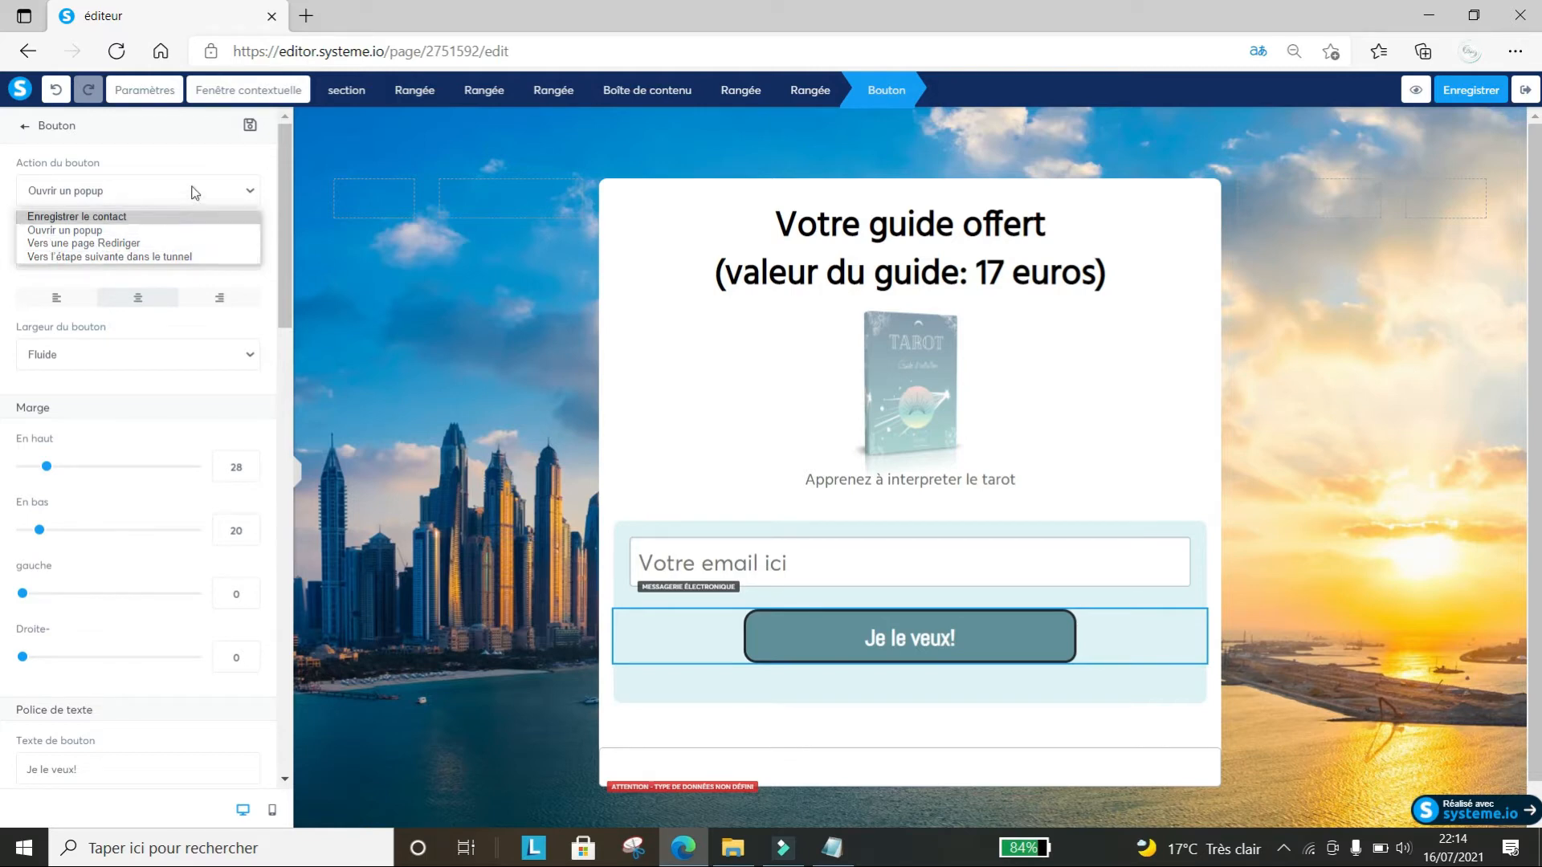
click(188, 258)
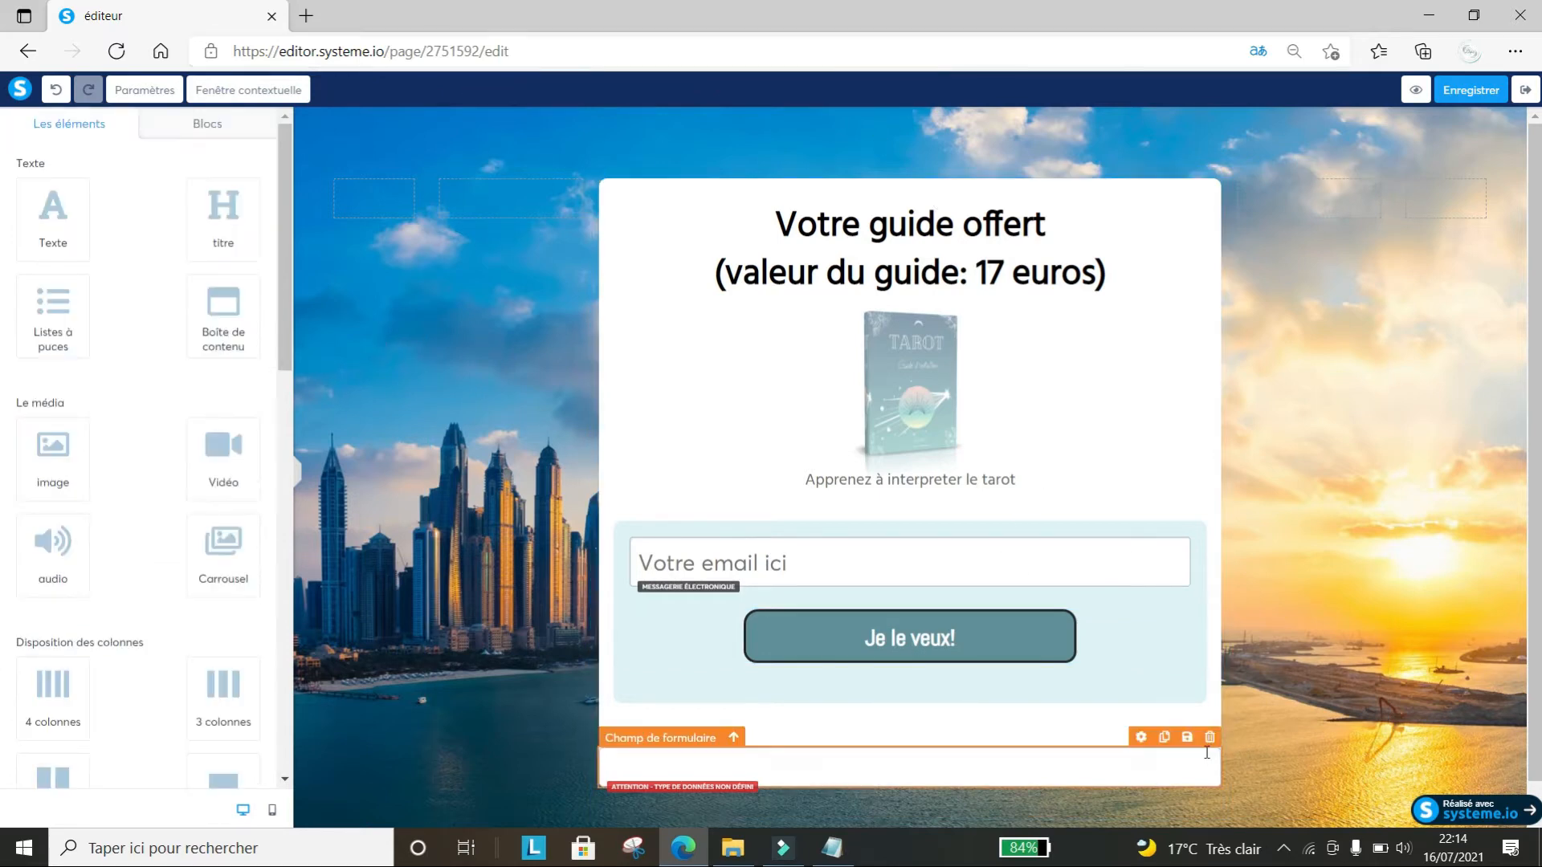
click(1211, 738)
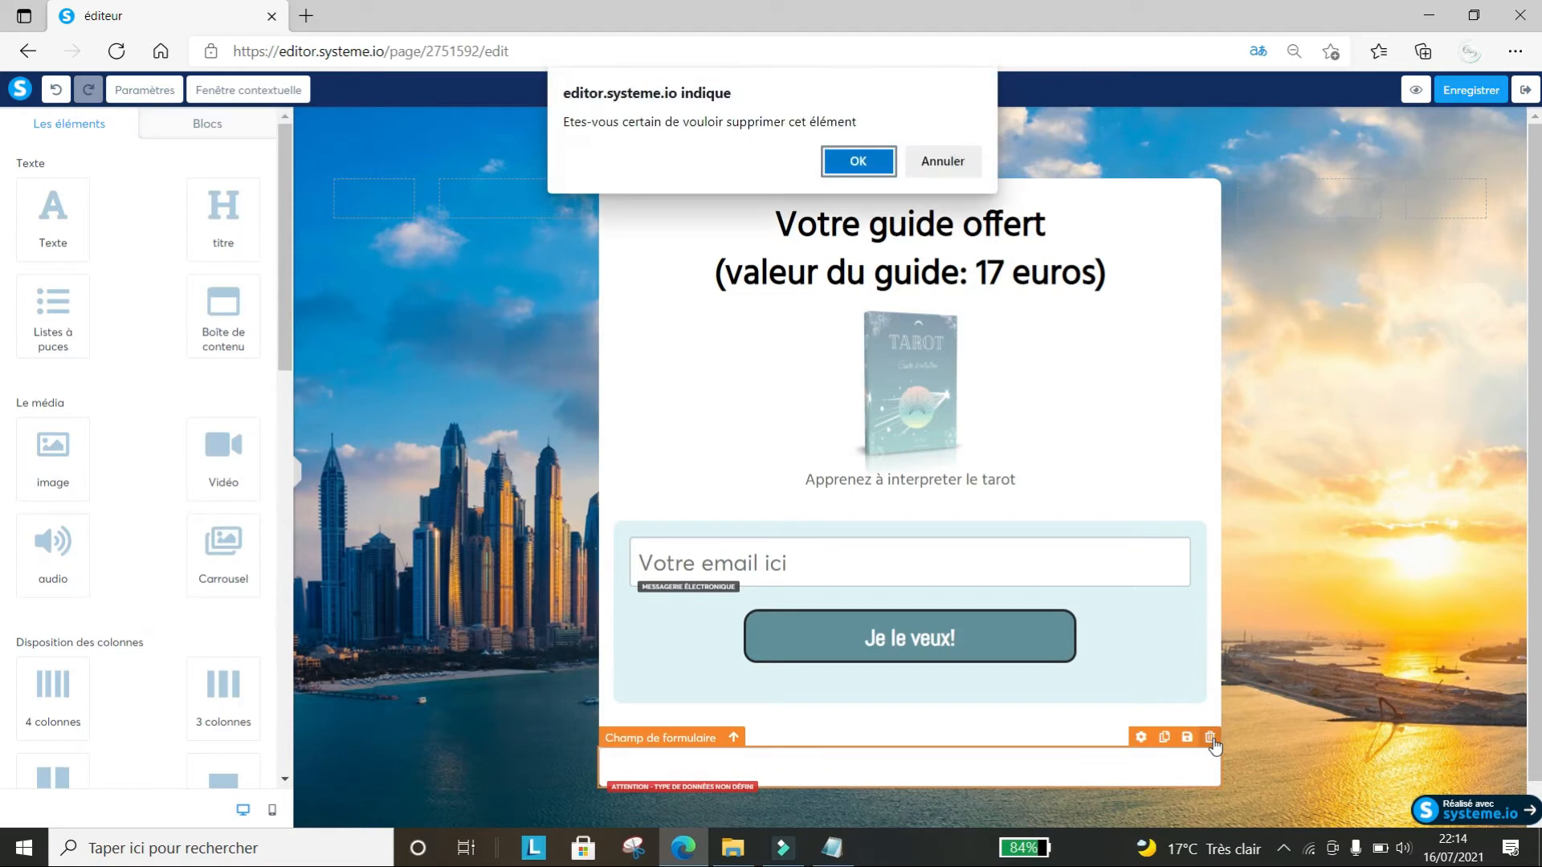
click(859, 160)
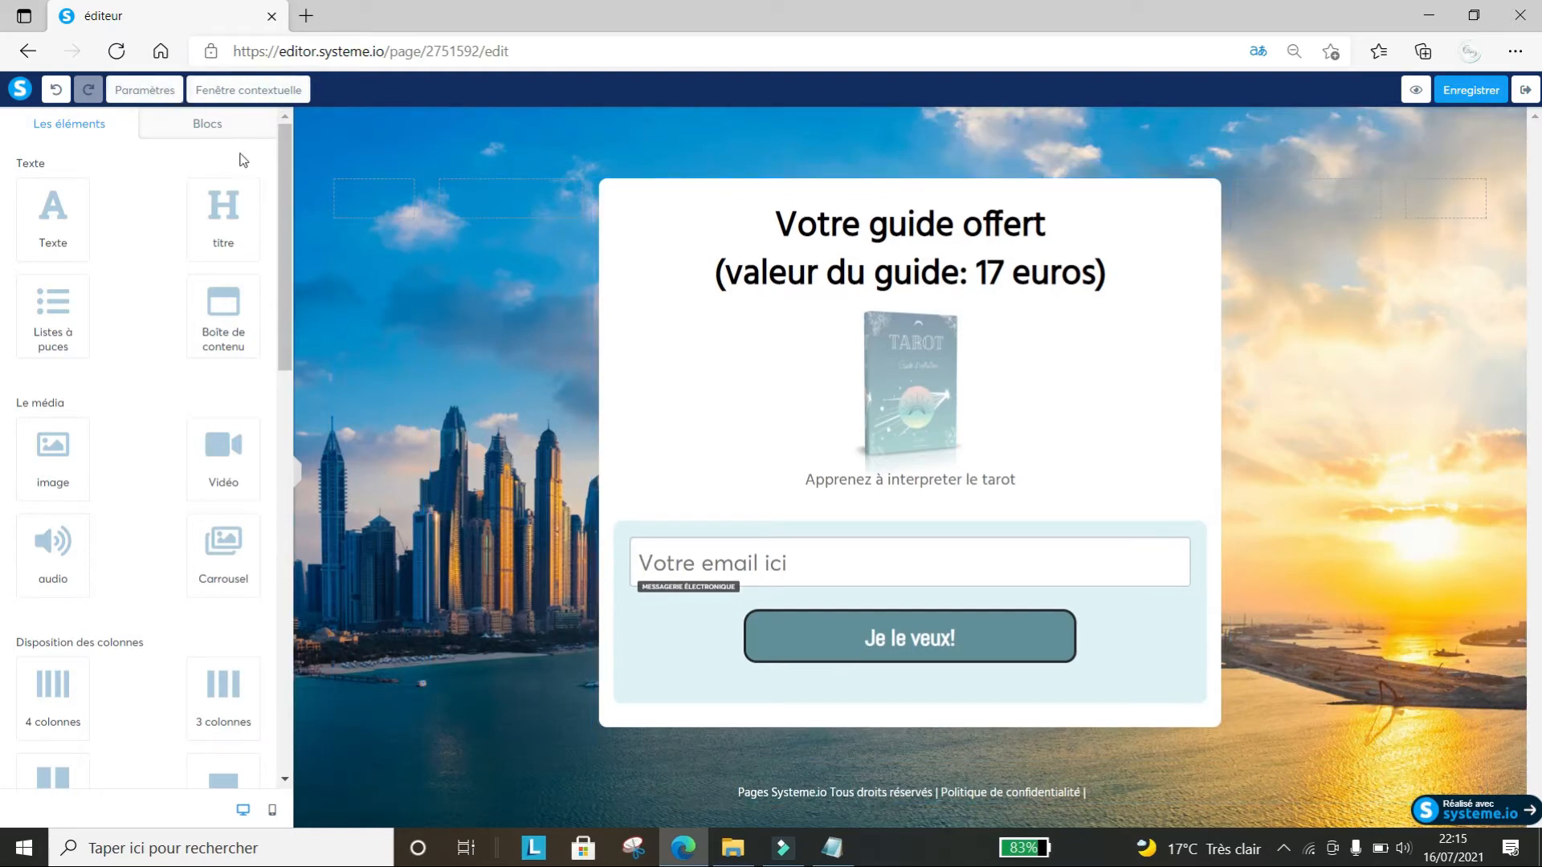
Remove the page's background image pexels-photo-1619569.jpeg and set the page background colour to a dark grey-blue
click(131, 95)
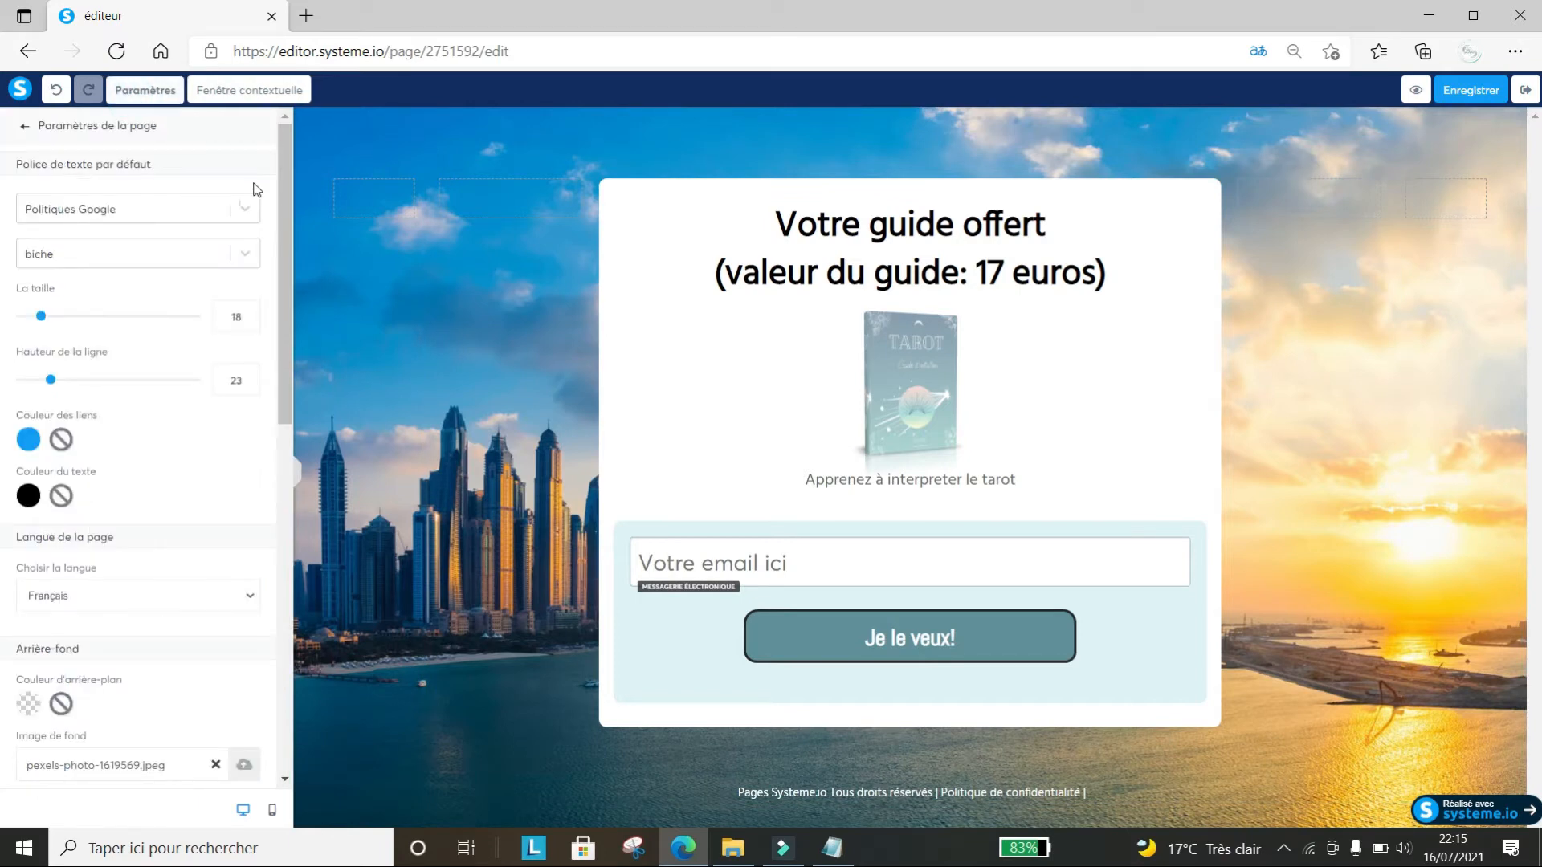
drag(286, 149, 310, 372)
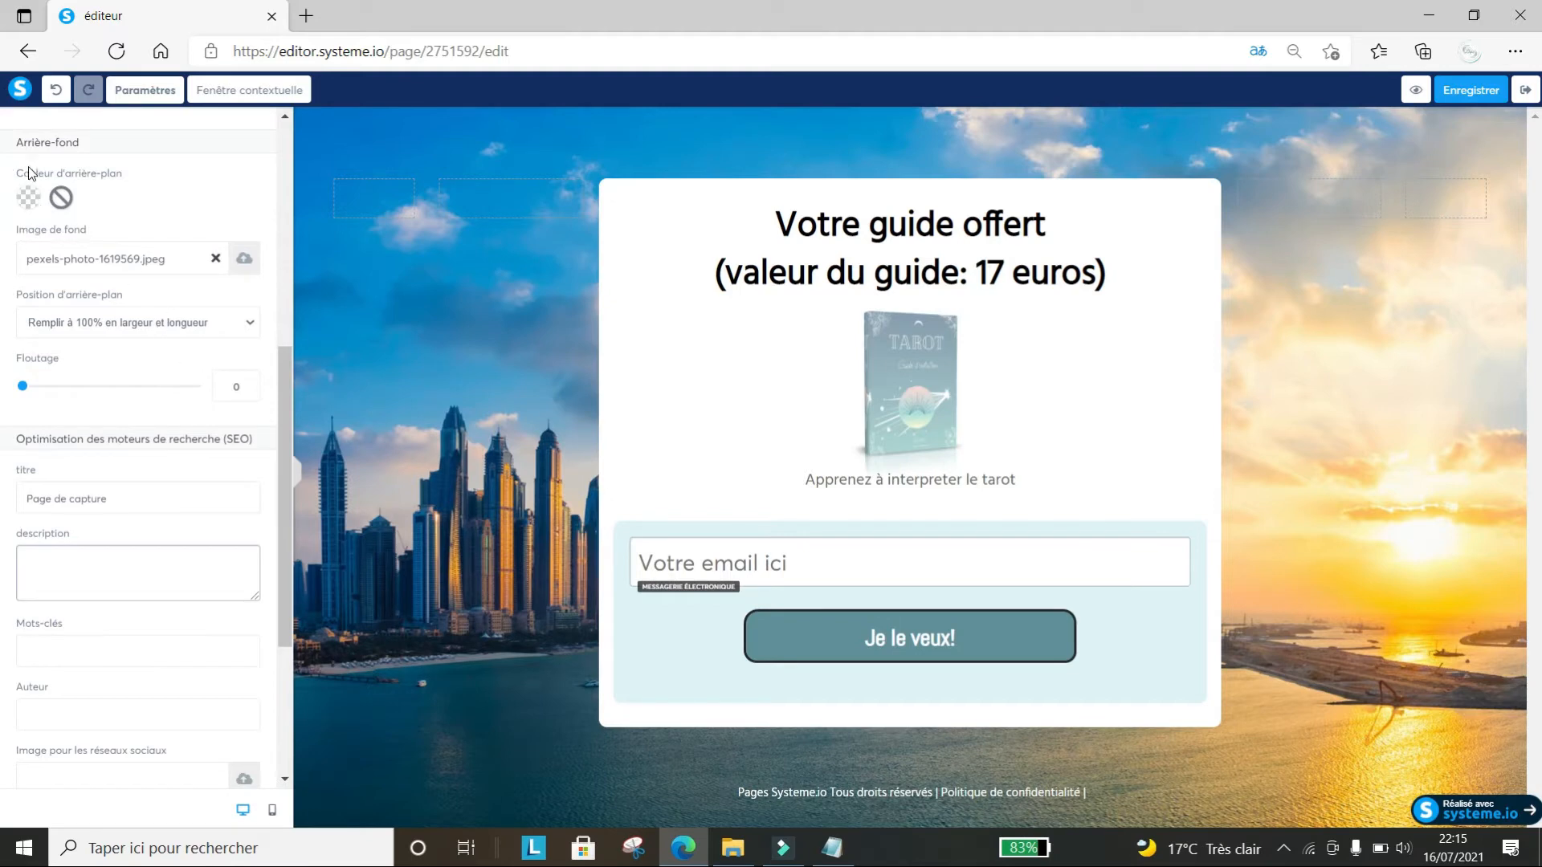
click(215, 259)
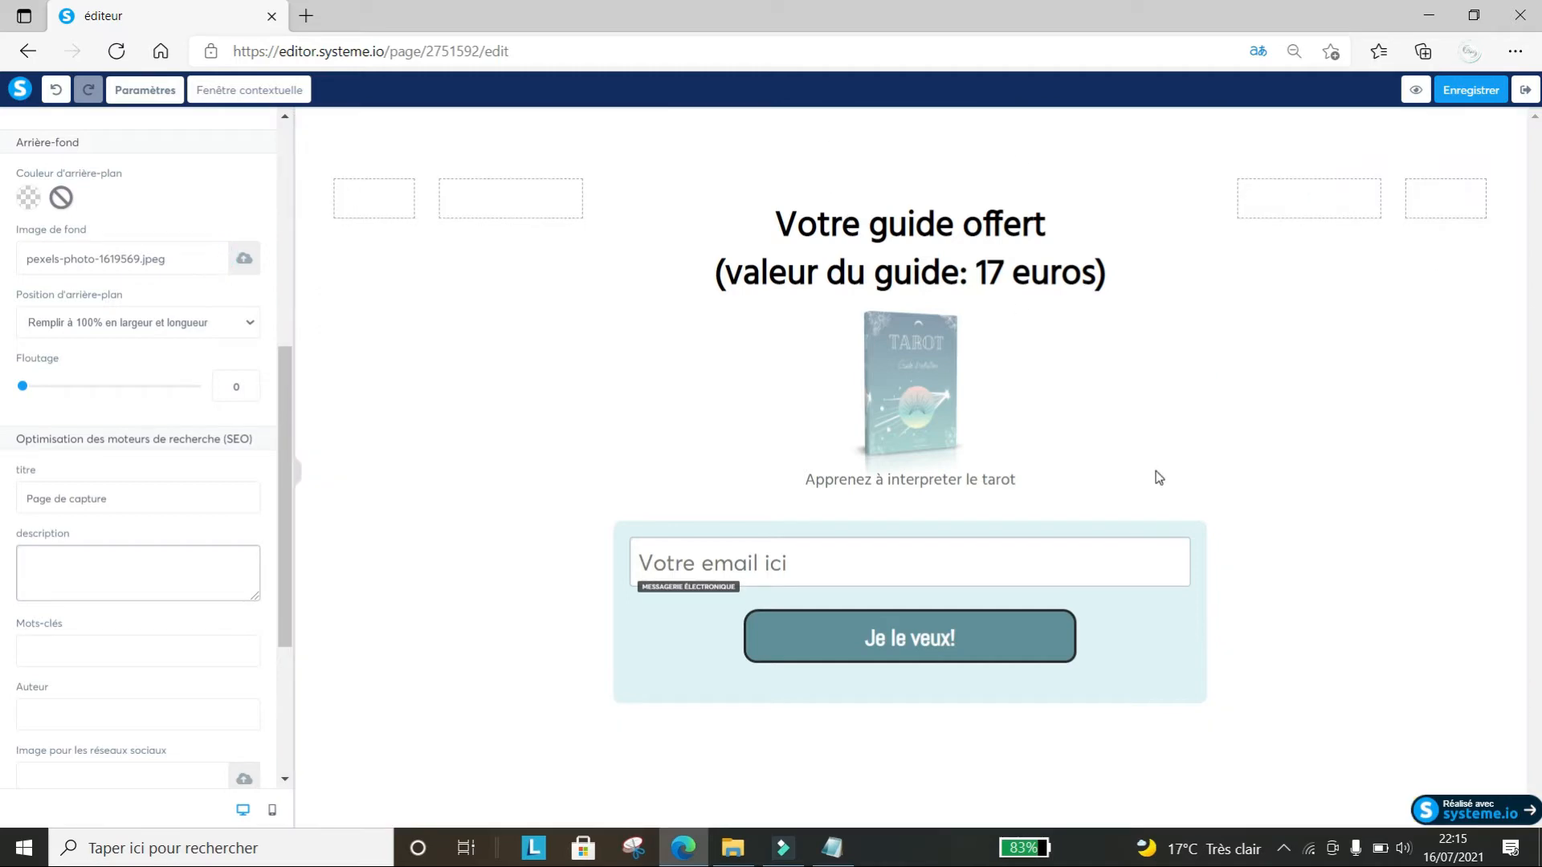
click(28, 199)
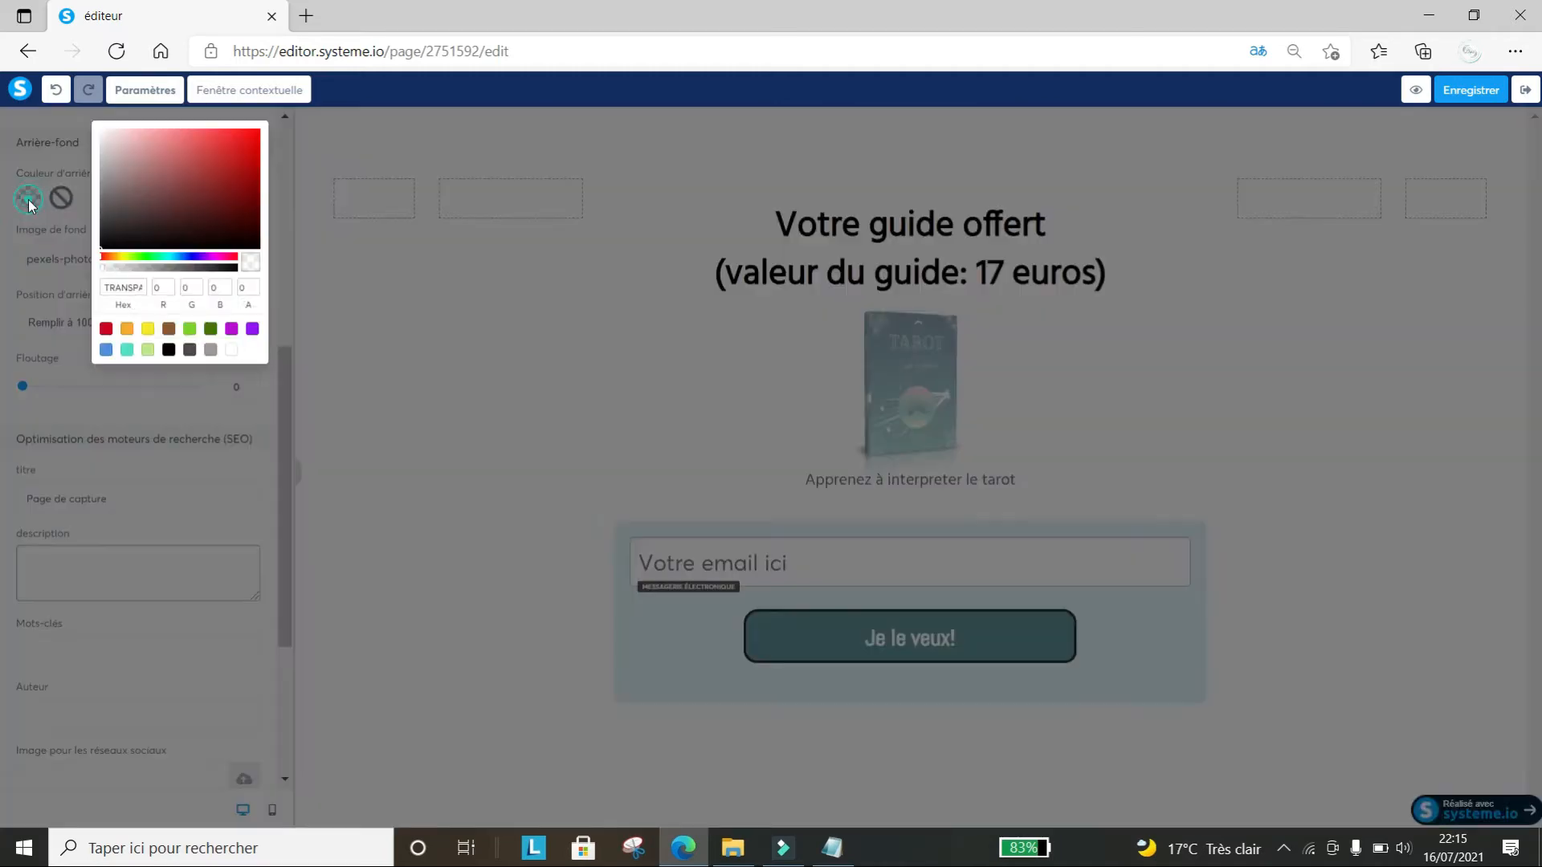
click(169, 257)
click(178, 257)
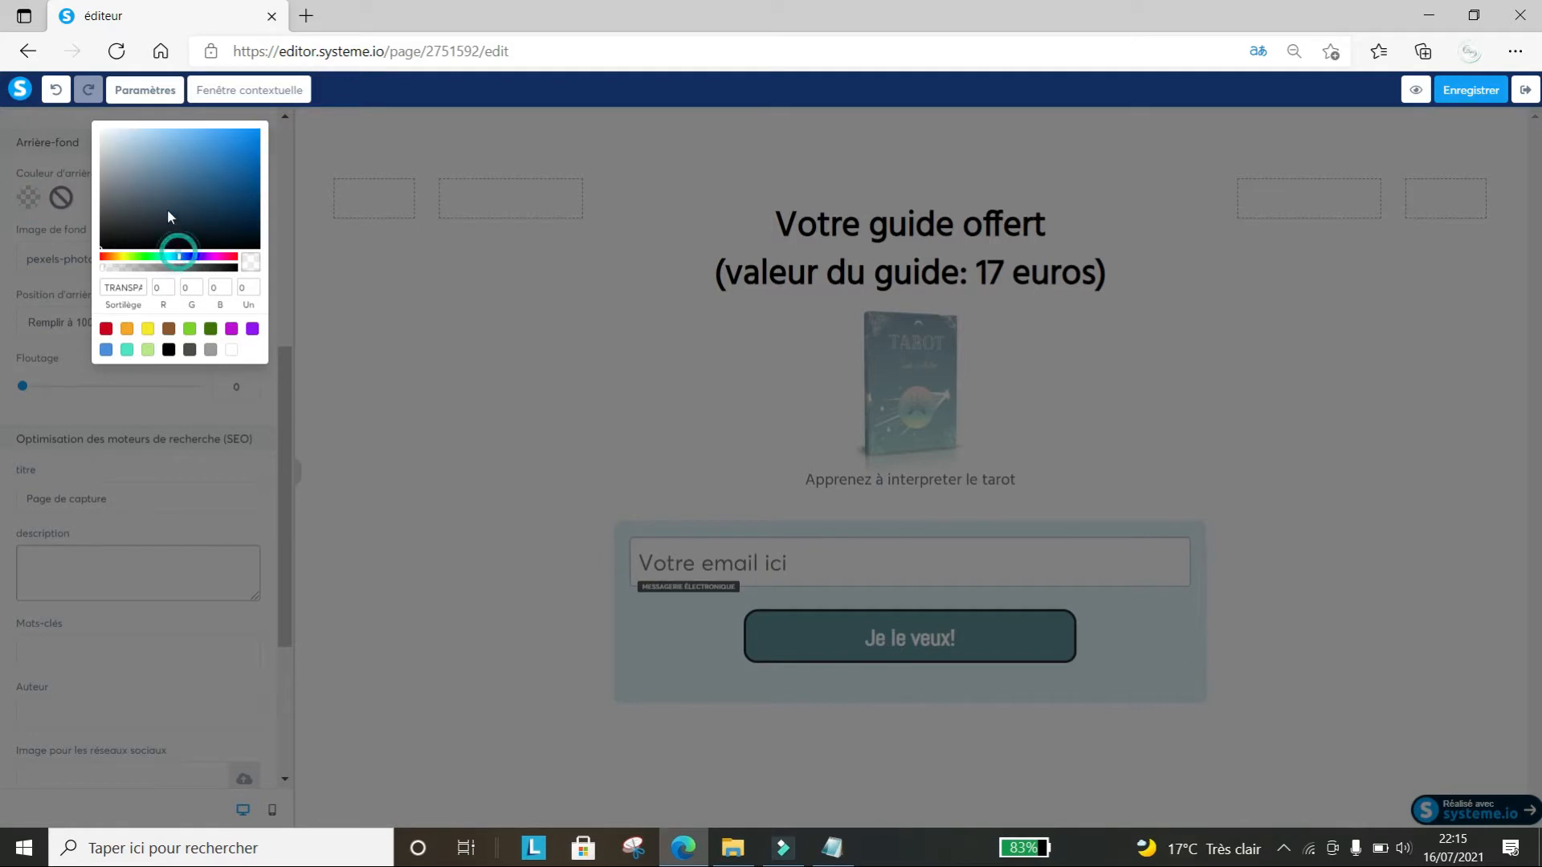
click(161, 199)
click(242, 387)
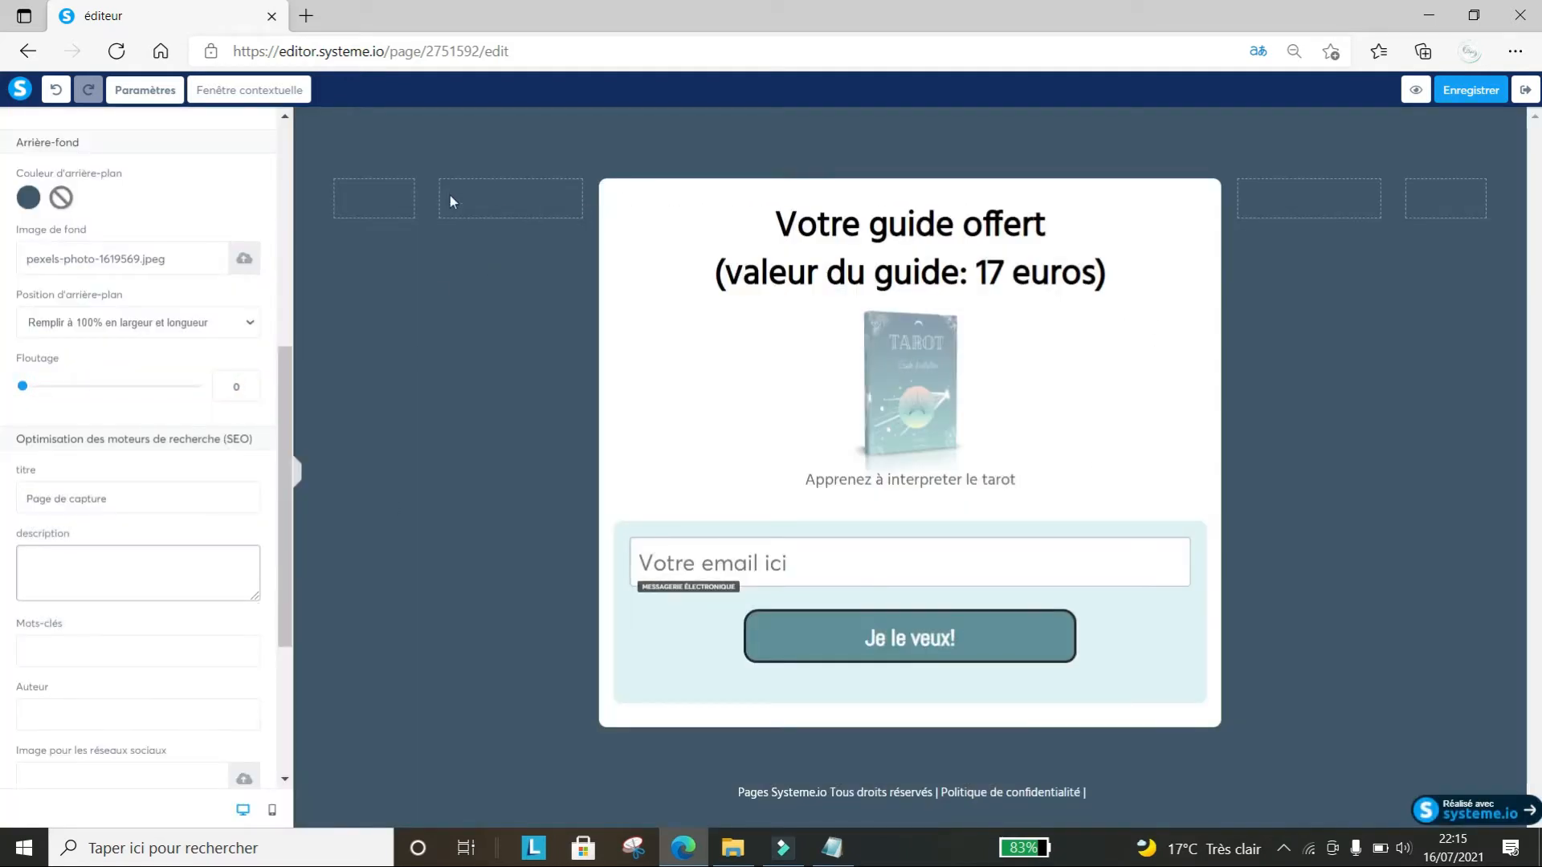
click(390, 182)
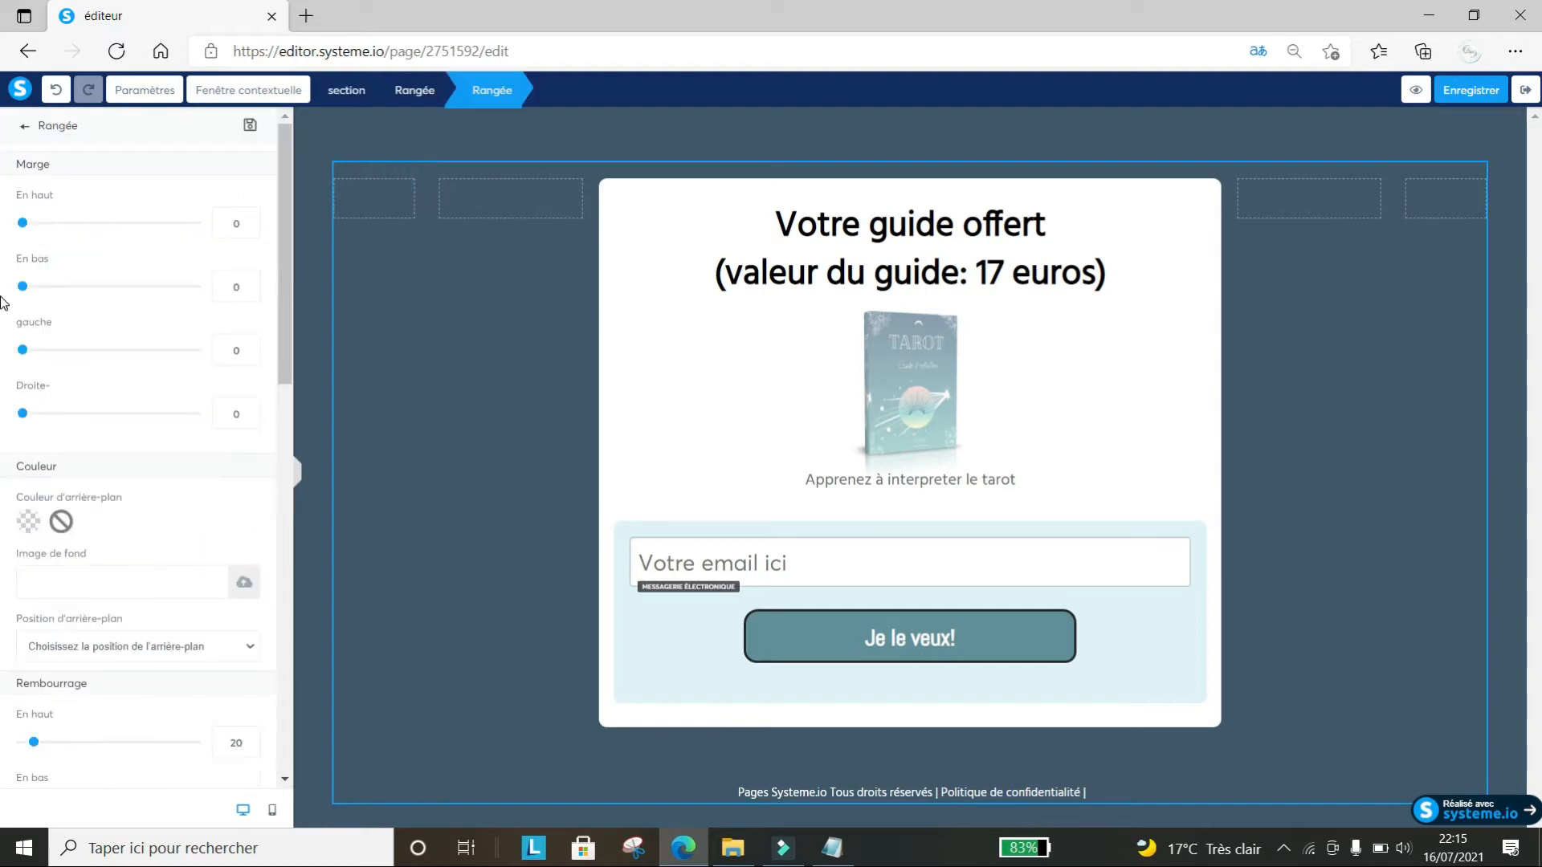
click(244, 581)
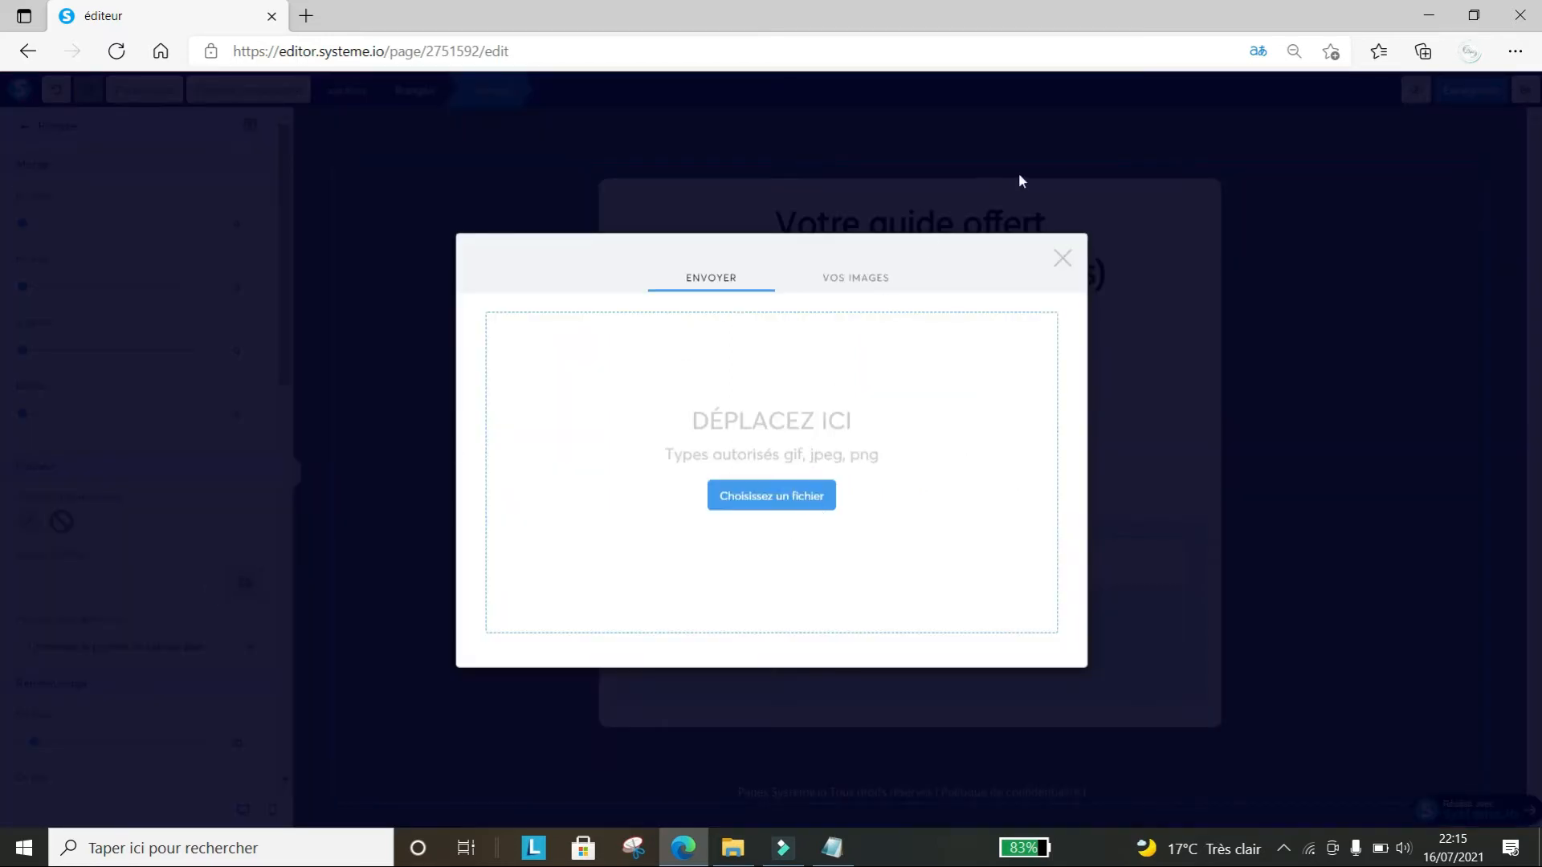
click(1071, 257)
click(1486, 282)
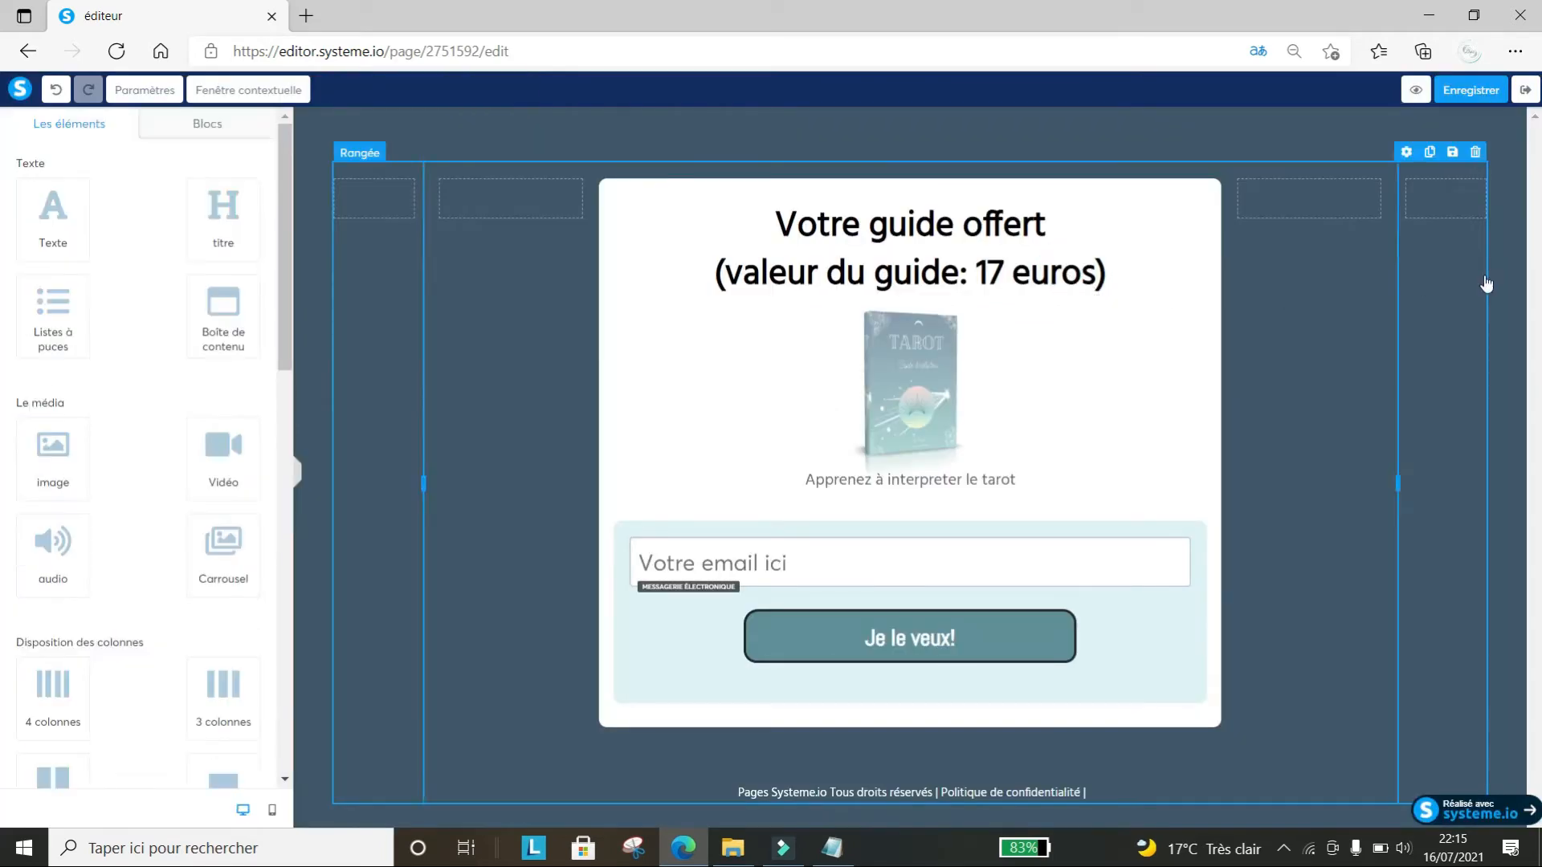
click(1260, 142)
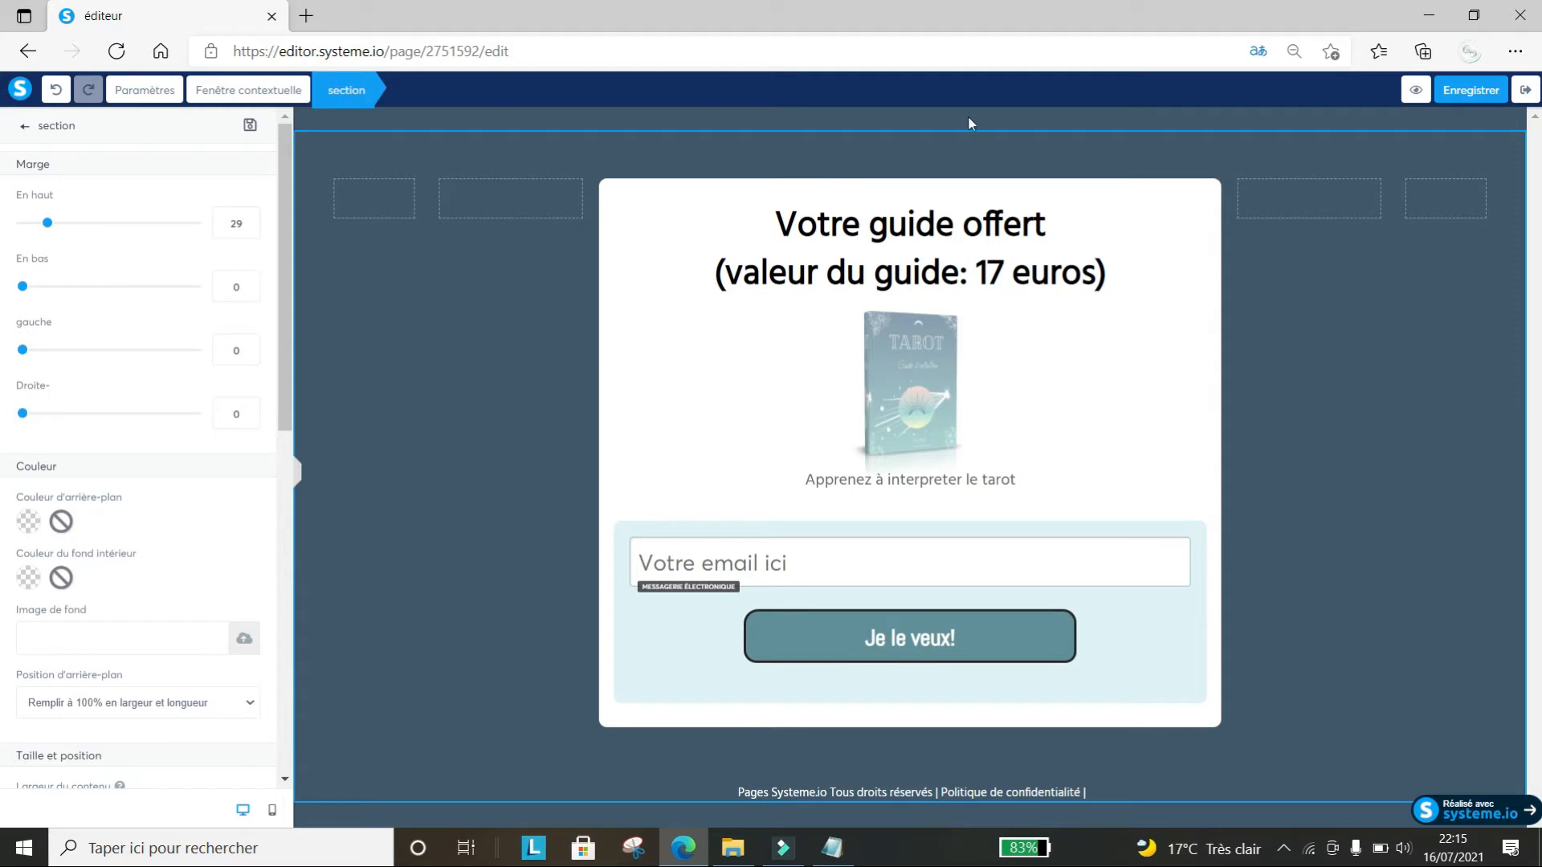
Preview the capture page to check its layout, and return to the editor
click(1414, 91)
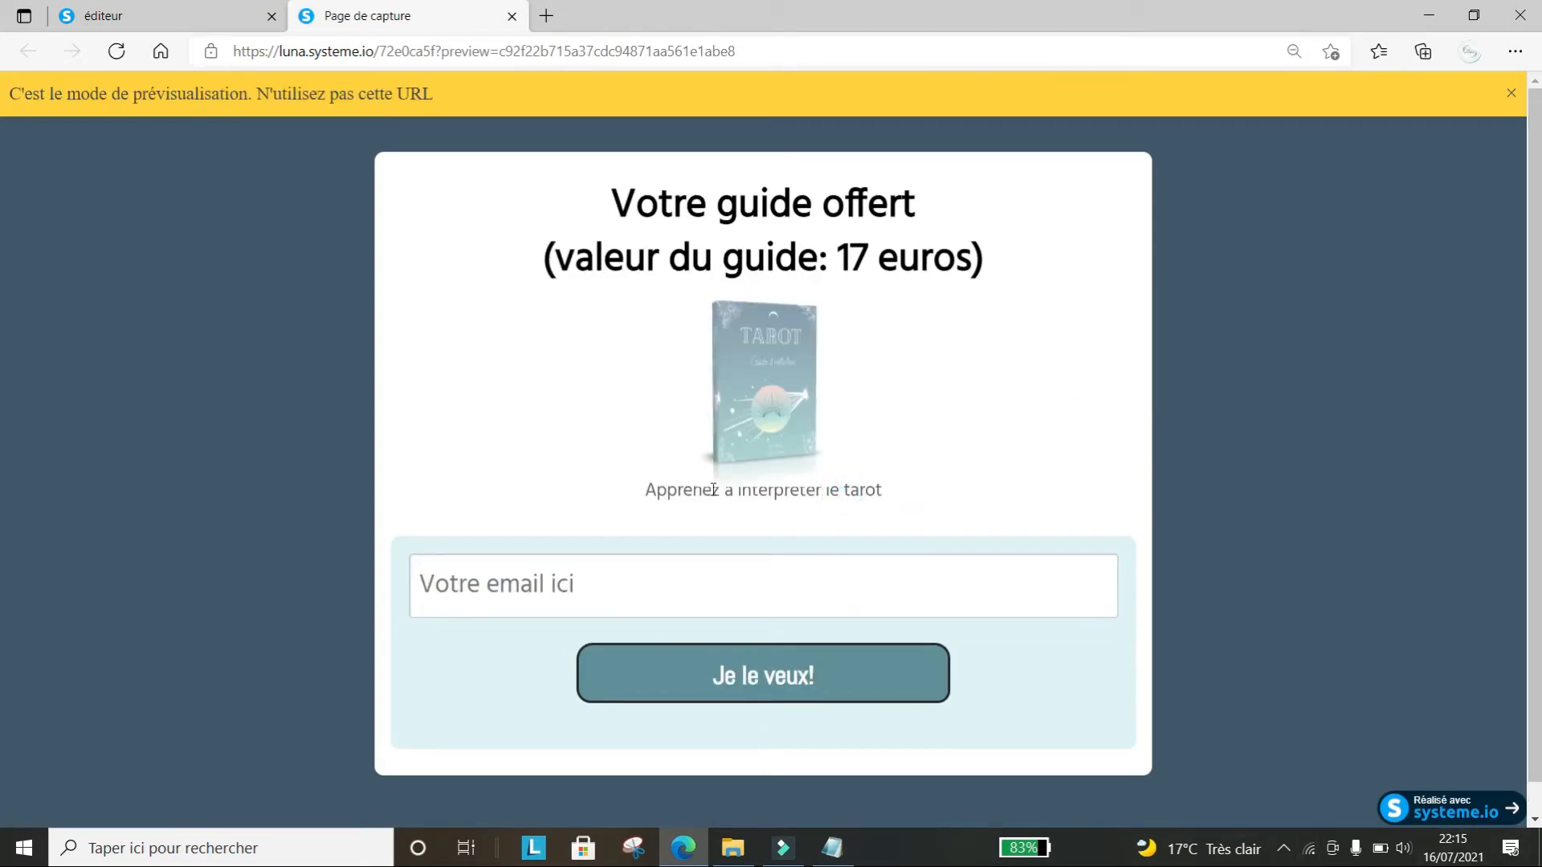
click(757, 478)
key(ctrl+Tab)
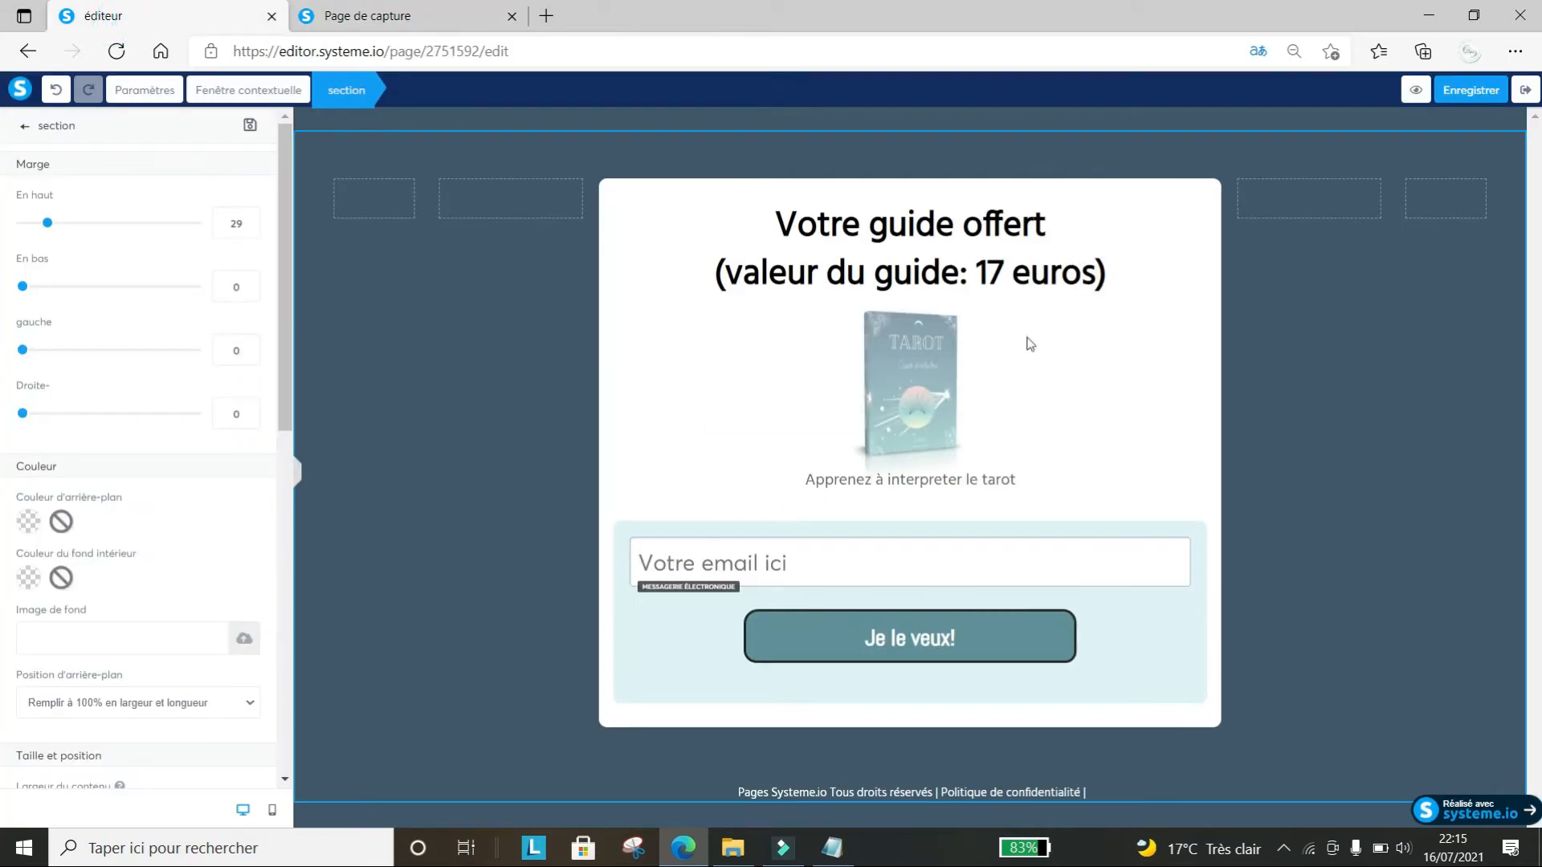
Set the top margin of the text below the book cover to 31 and preview the page again
click(957, 489)
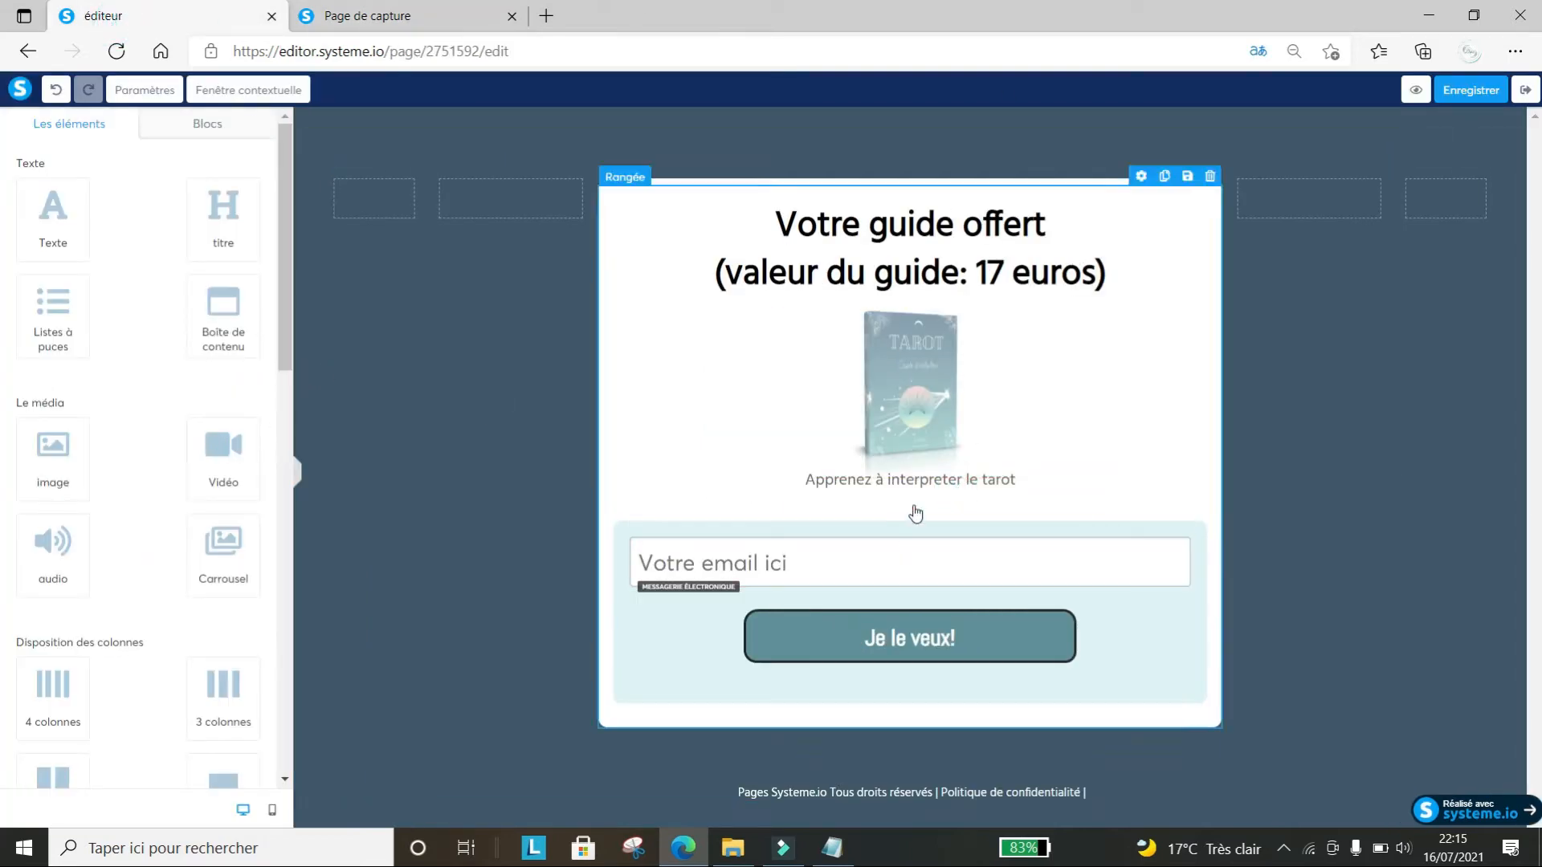
click(921, 480)
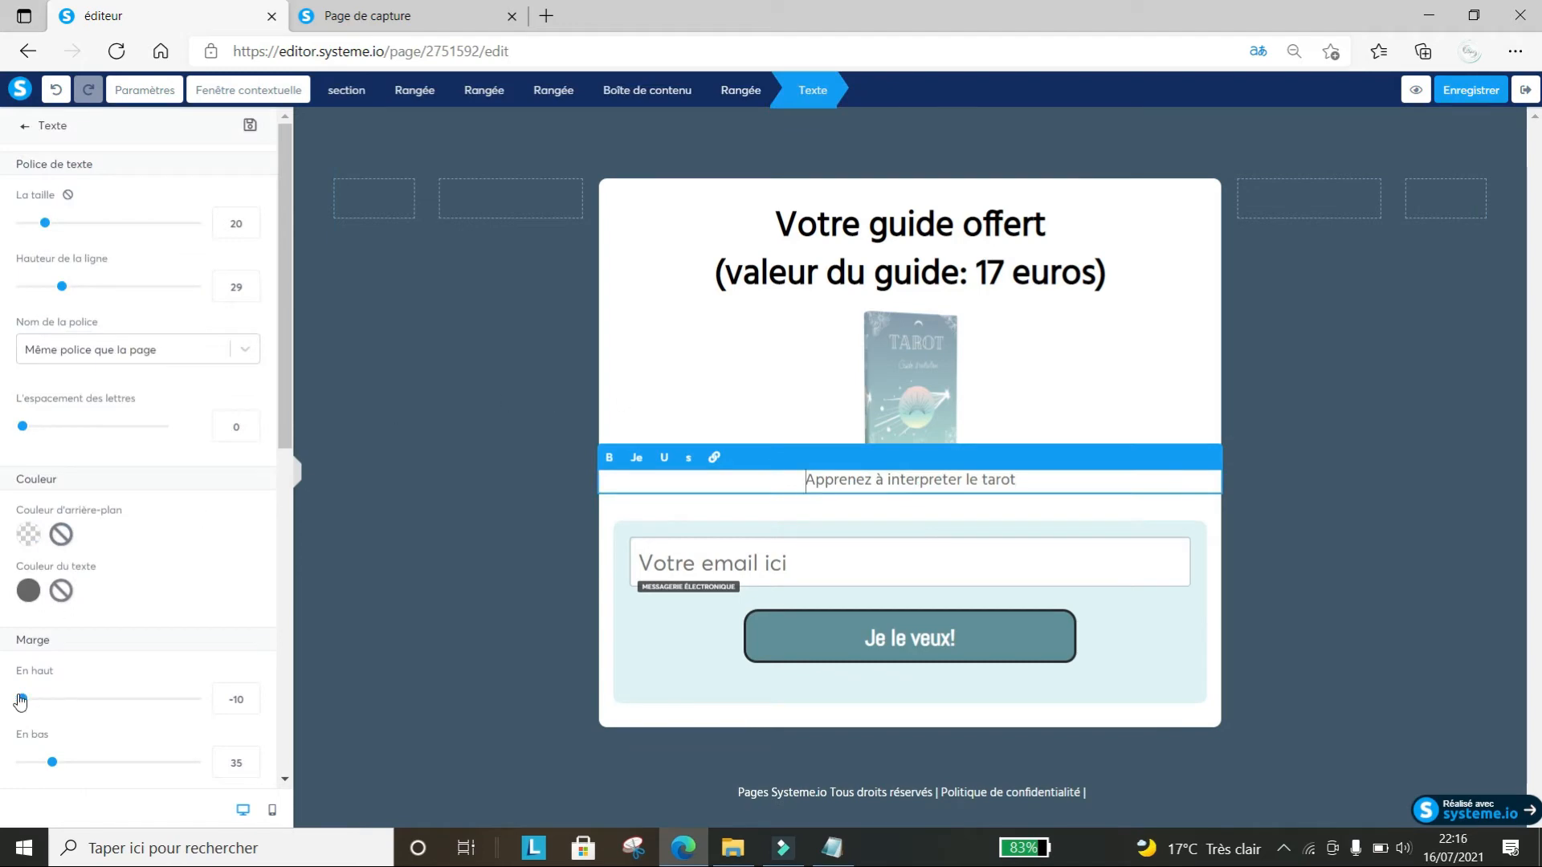
drag(23, 698, 51, 699)
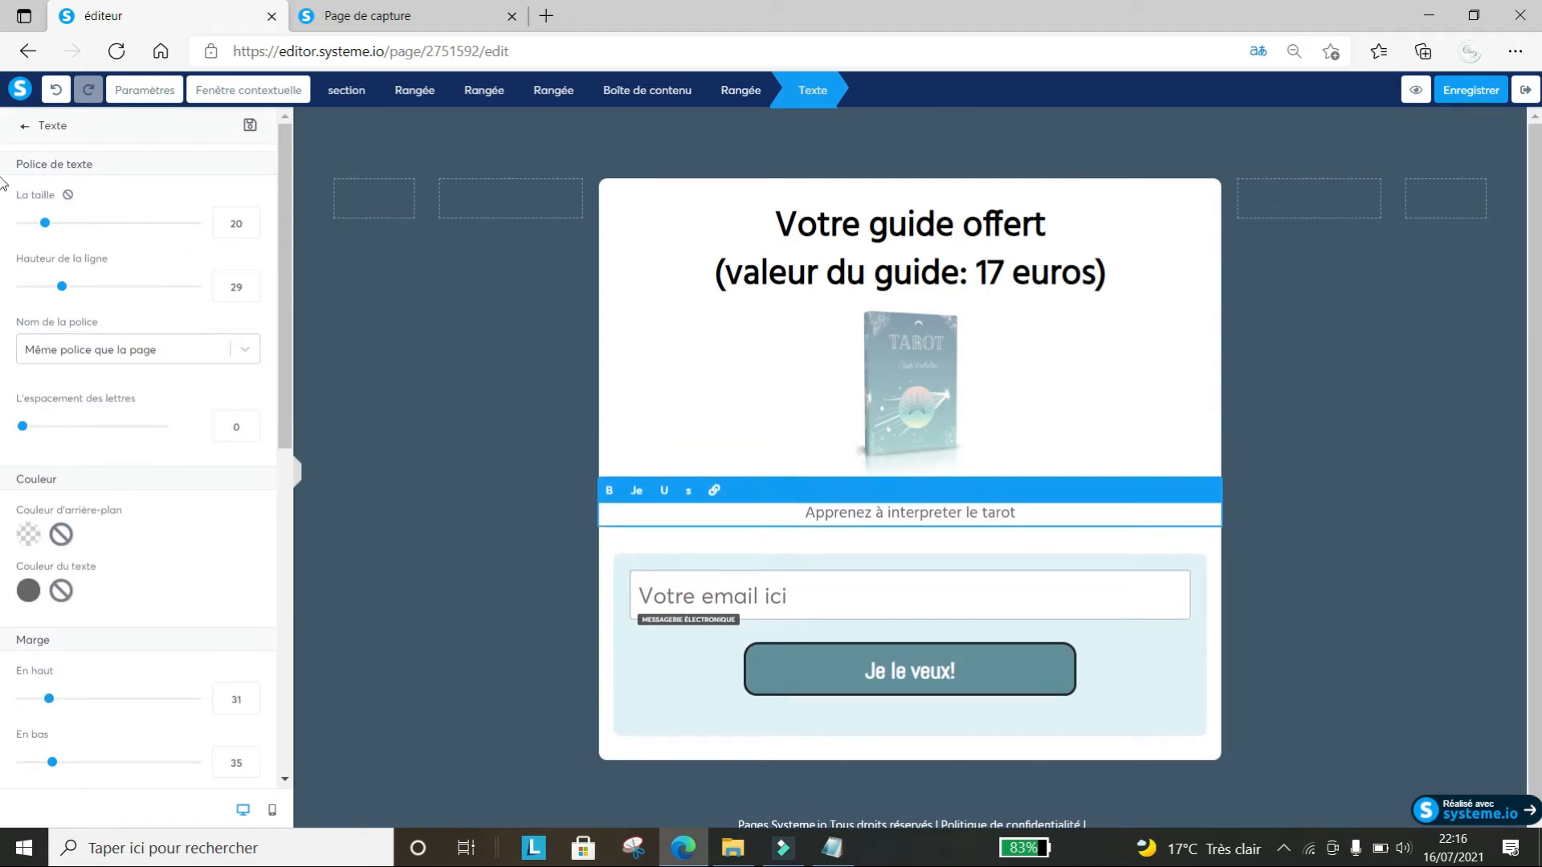
click(1416, 90)
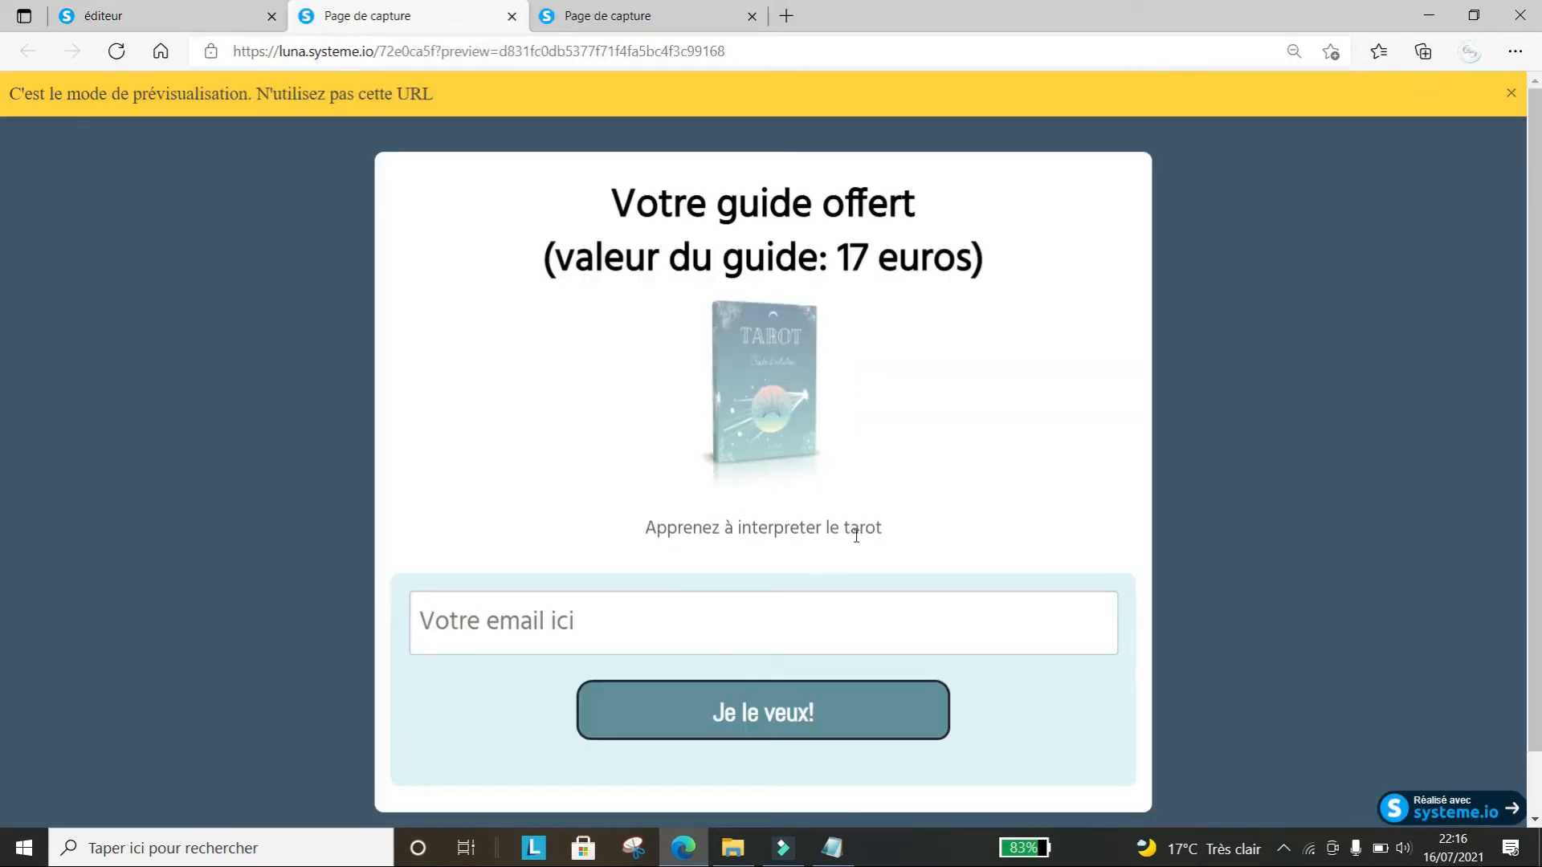
Back in the editor, correct the spelling in the text below the cover to "Apprenez à interpréter le tarot"
click(255, 13)
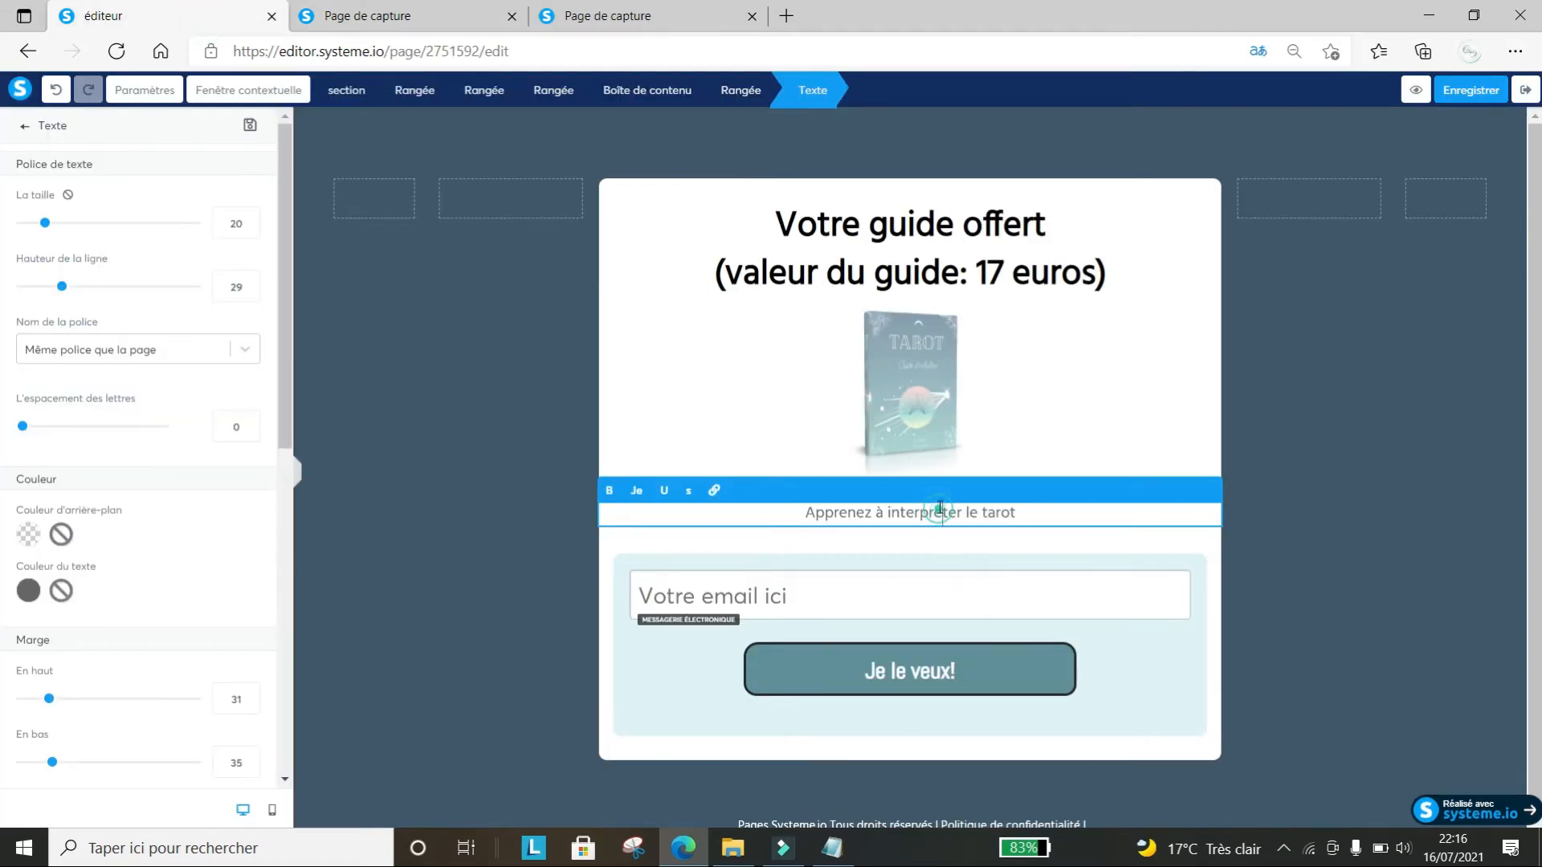
key(BackSpace)
text(é)
click(981, 540)
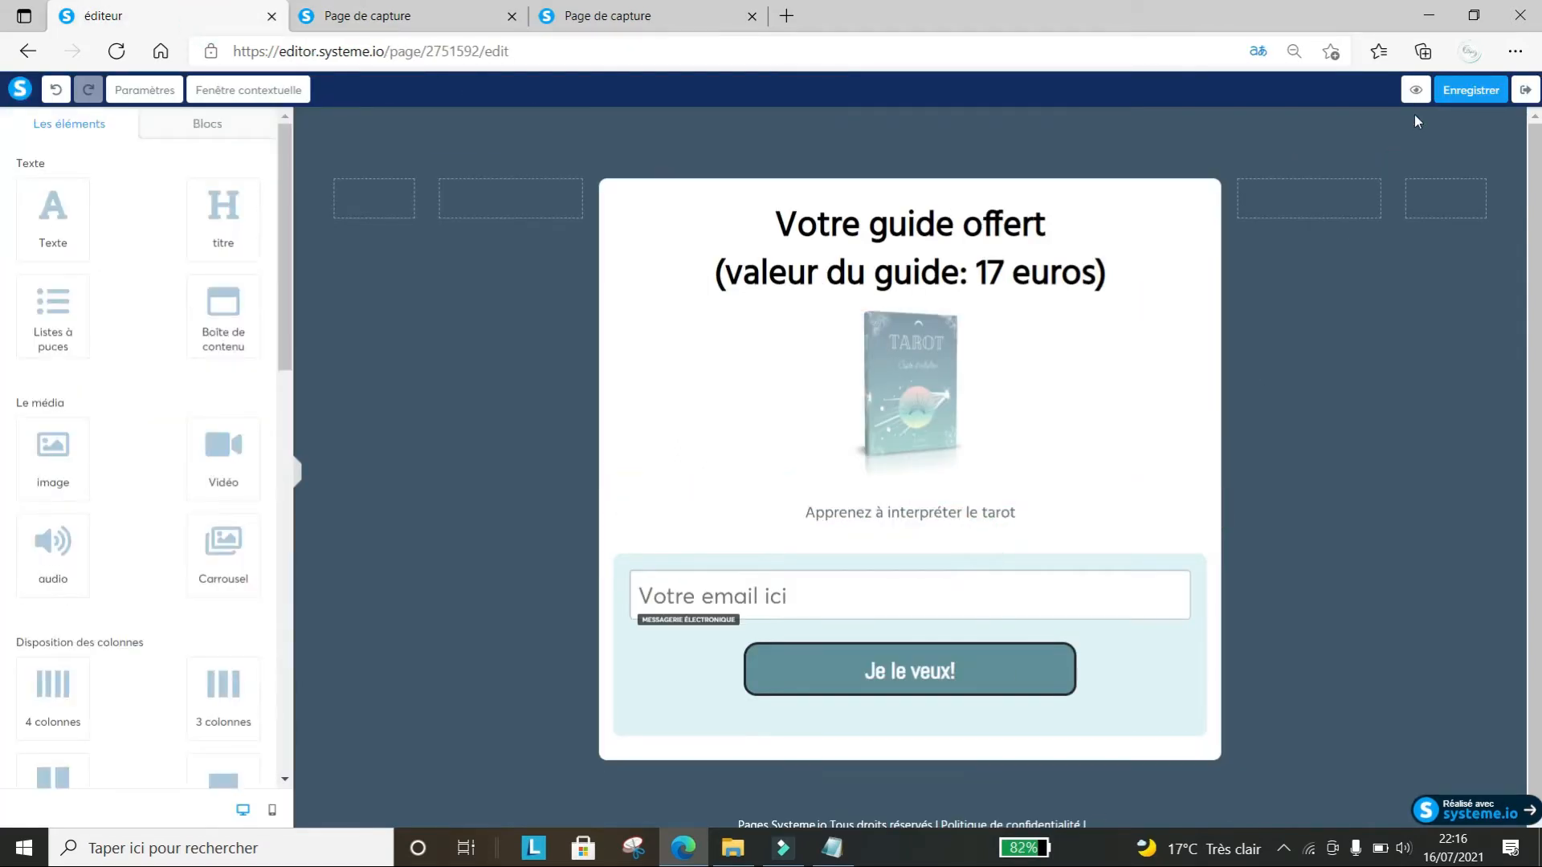
Save the capture page, preview the saved version, and exit the editor to the funnel's steps
click(1450, 92)
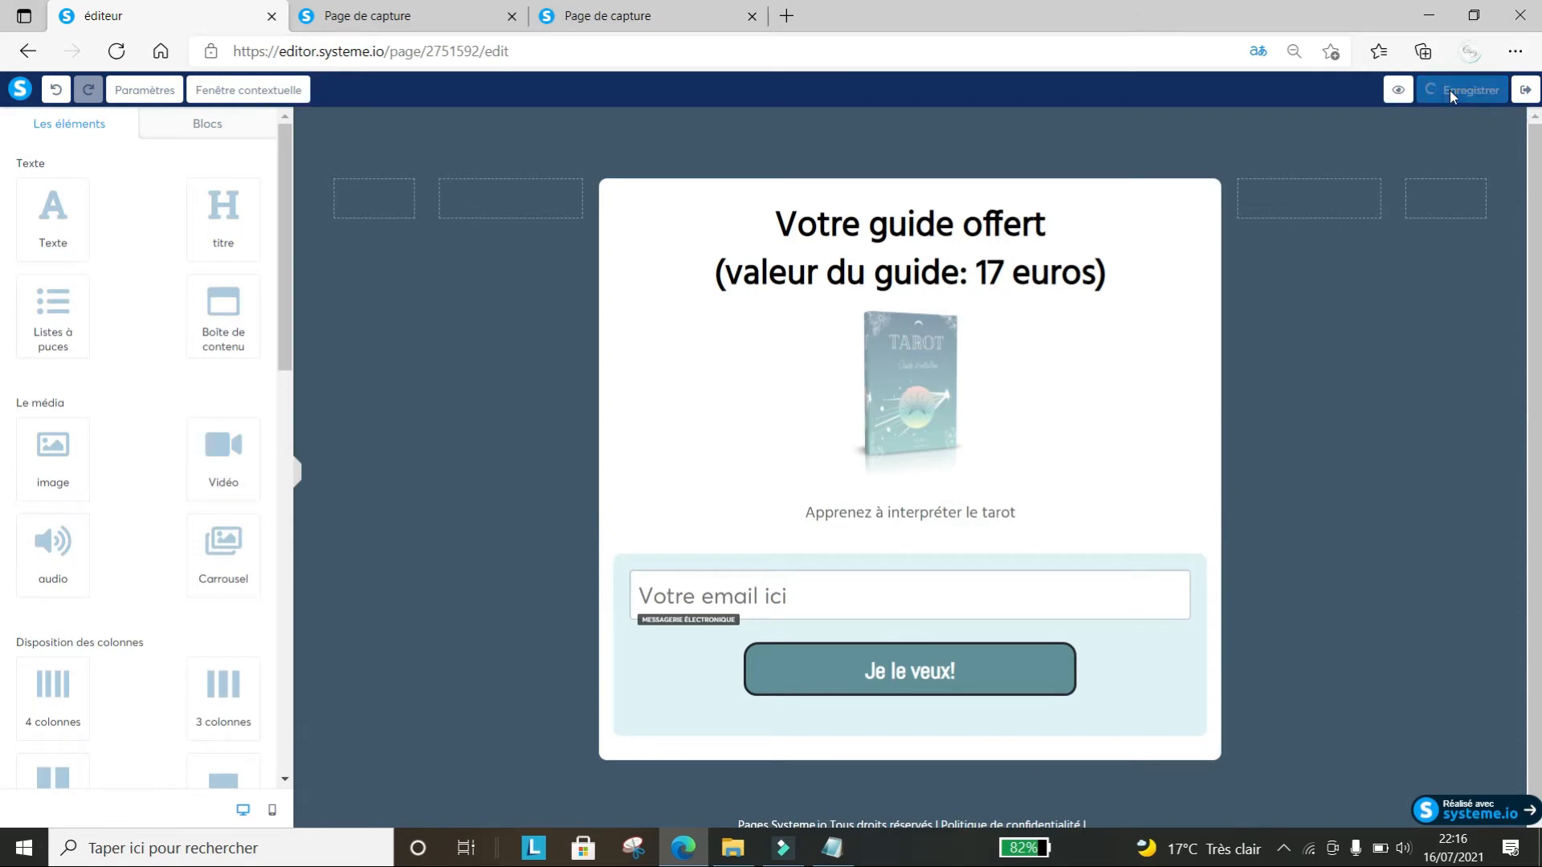
click(1414, 95)
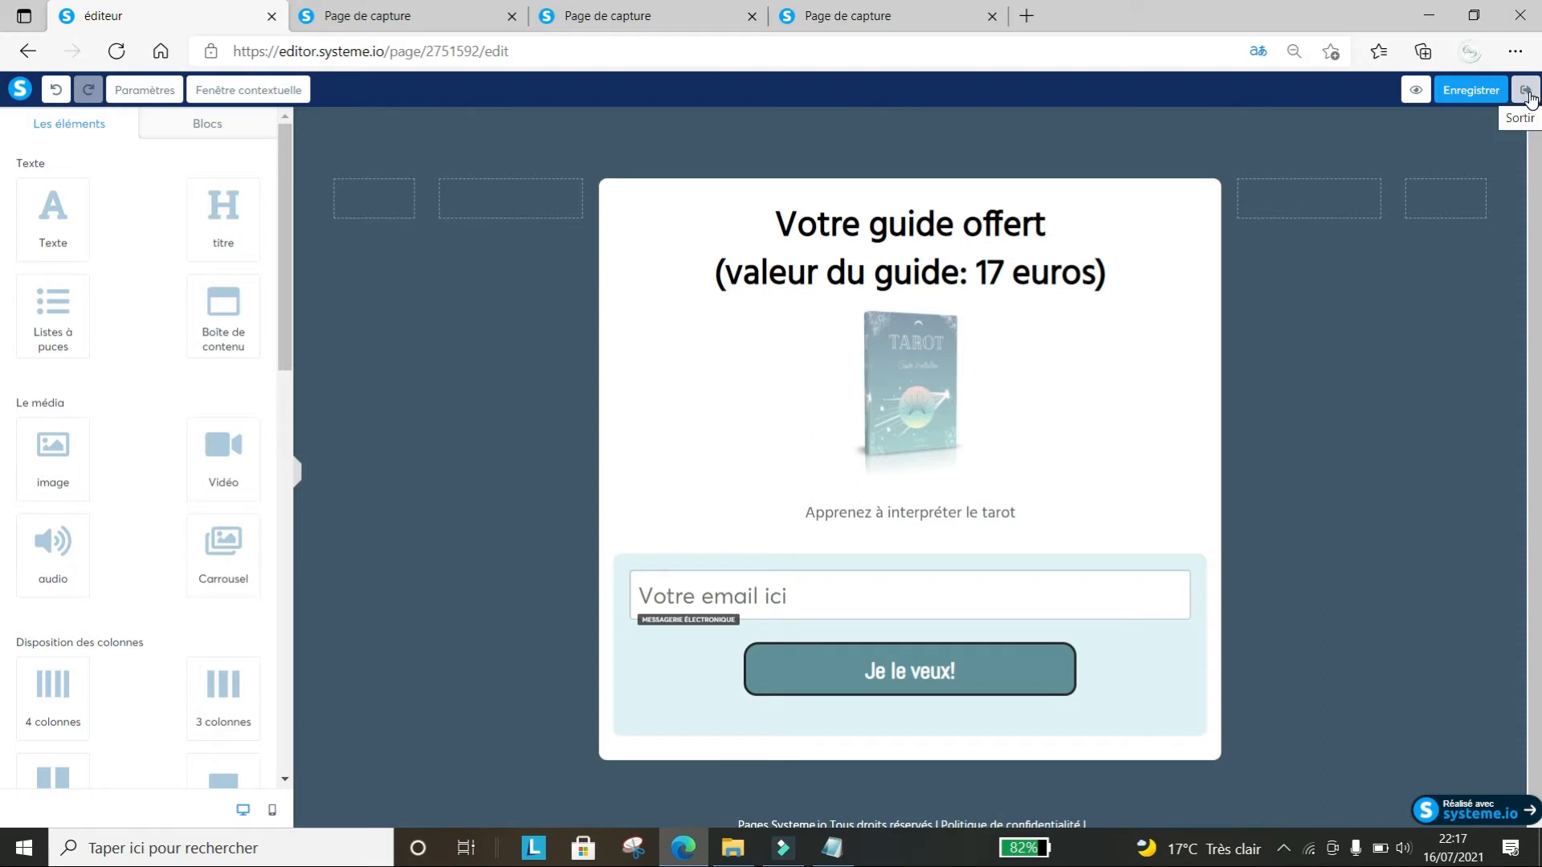
click(1528, 94)
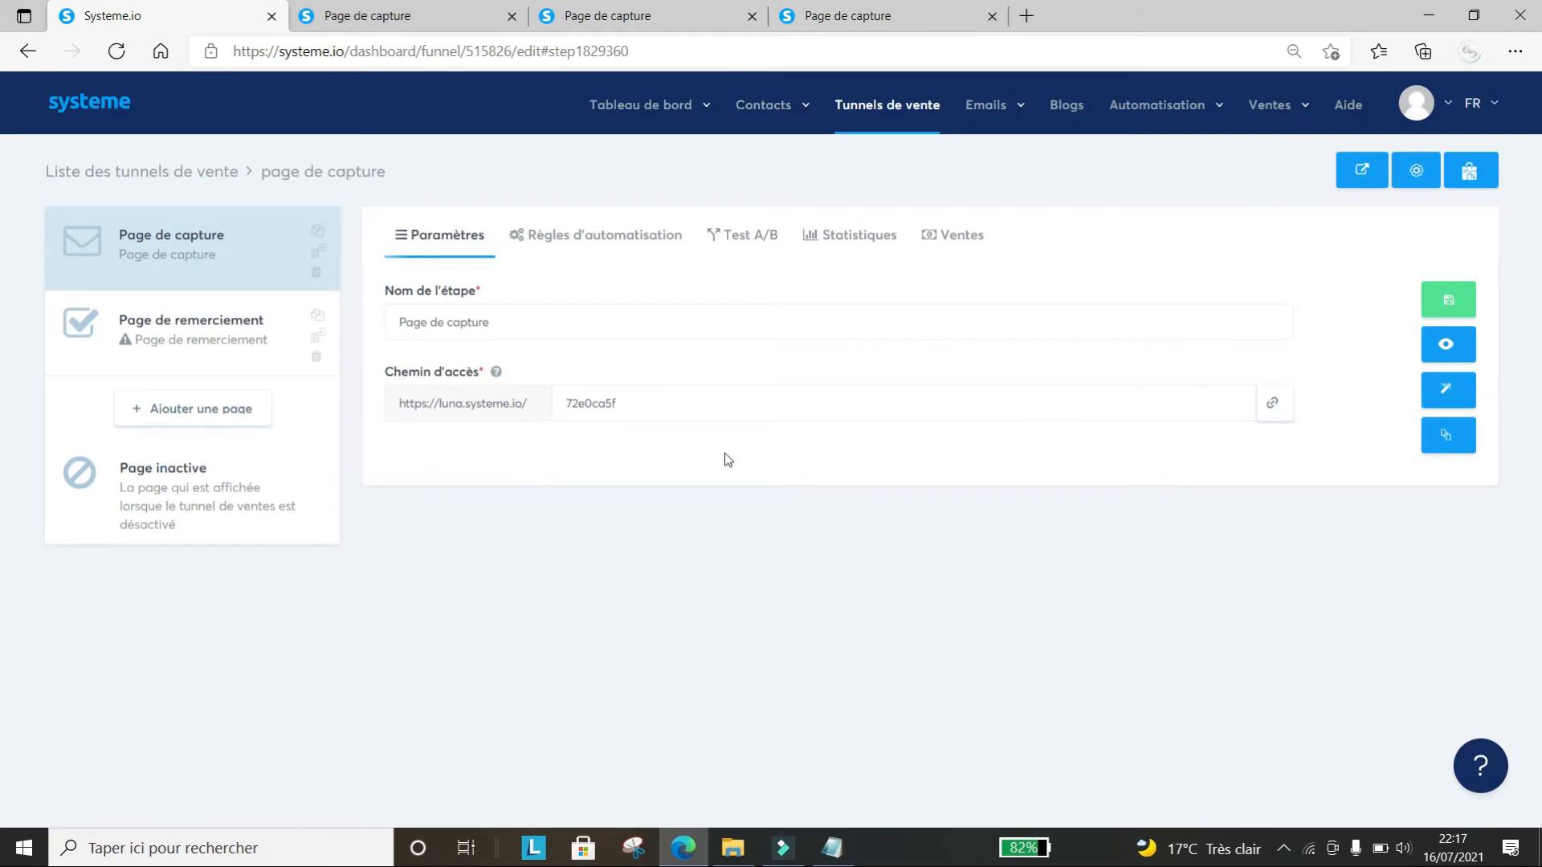
Choose the "MERCI !" template with the blue mountain background for the Page de remerciement step
click(110, 342)
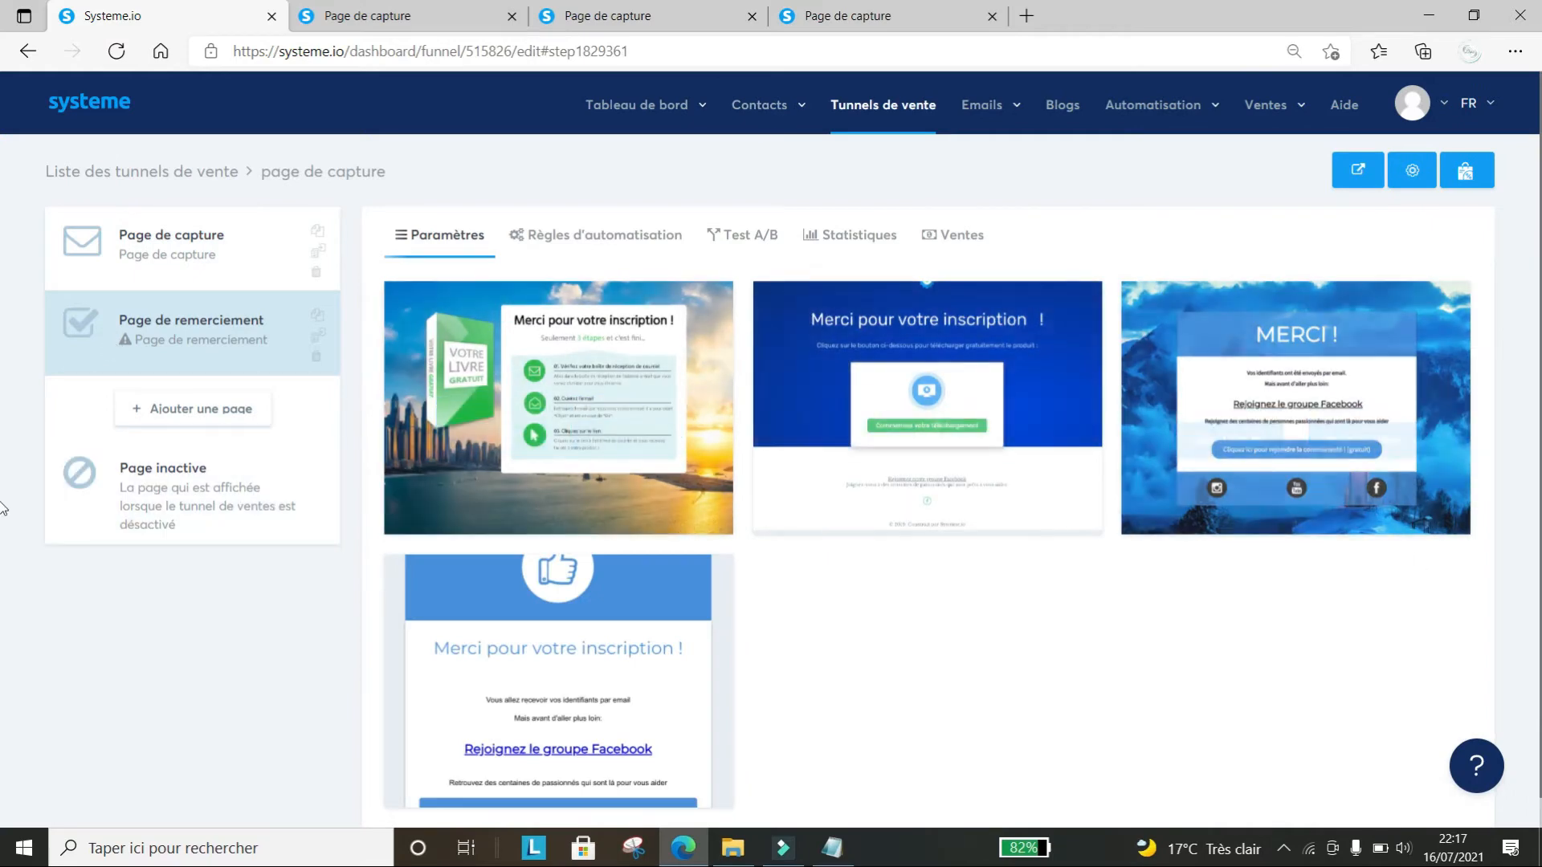
mouse_move(1277, 380)
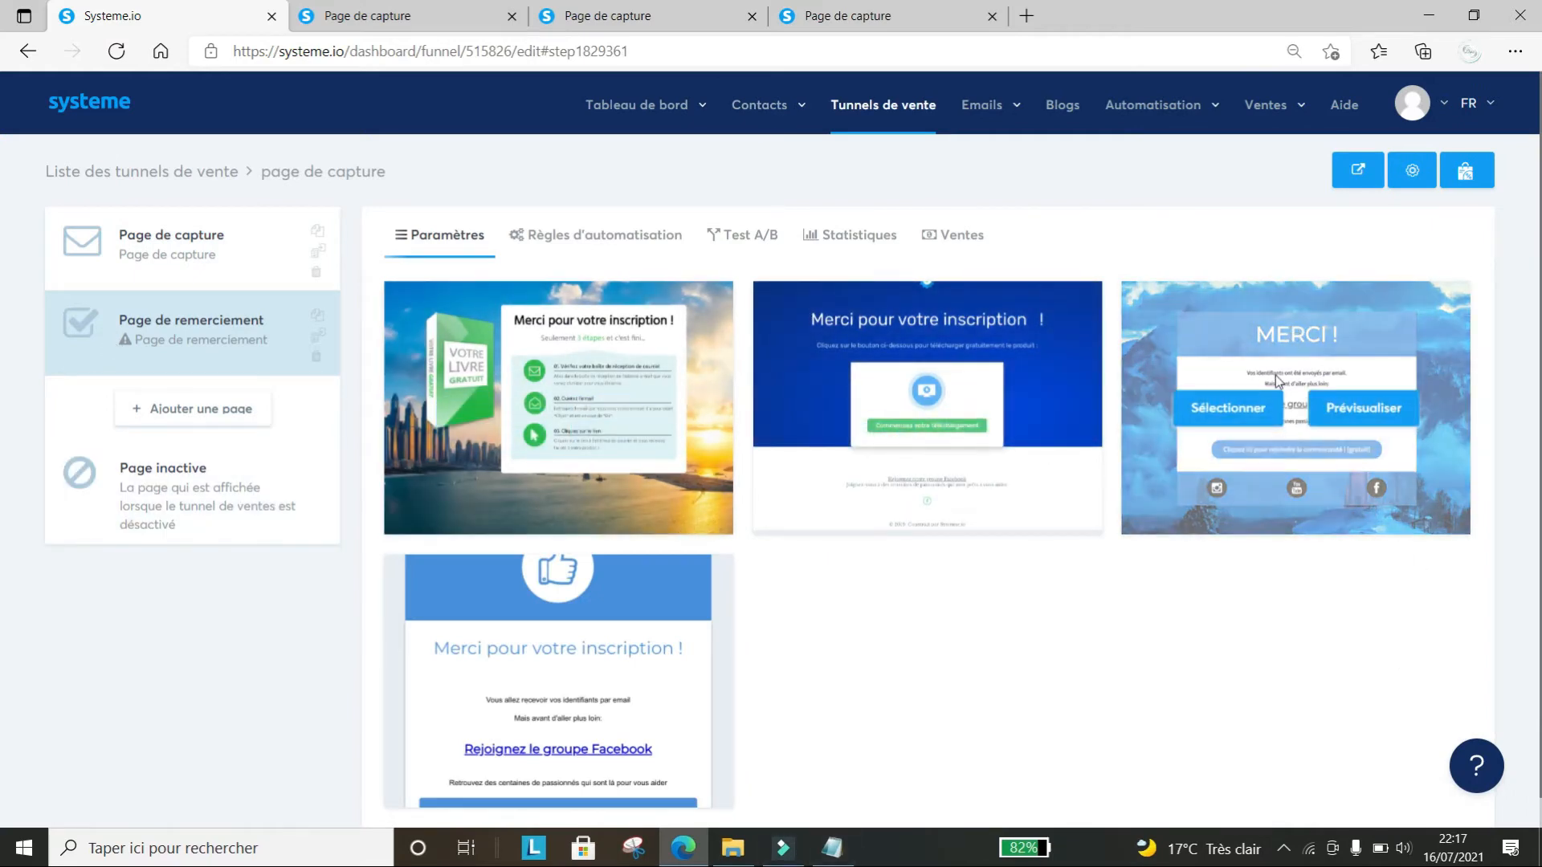
click(1251, 403)
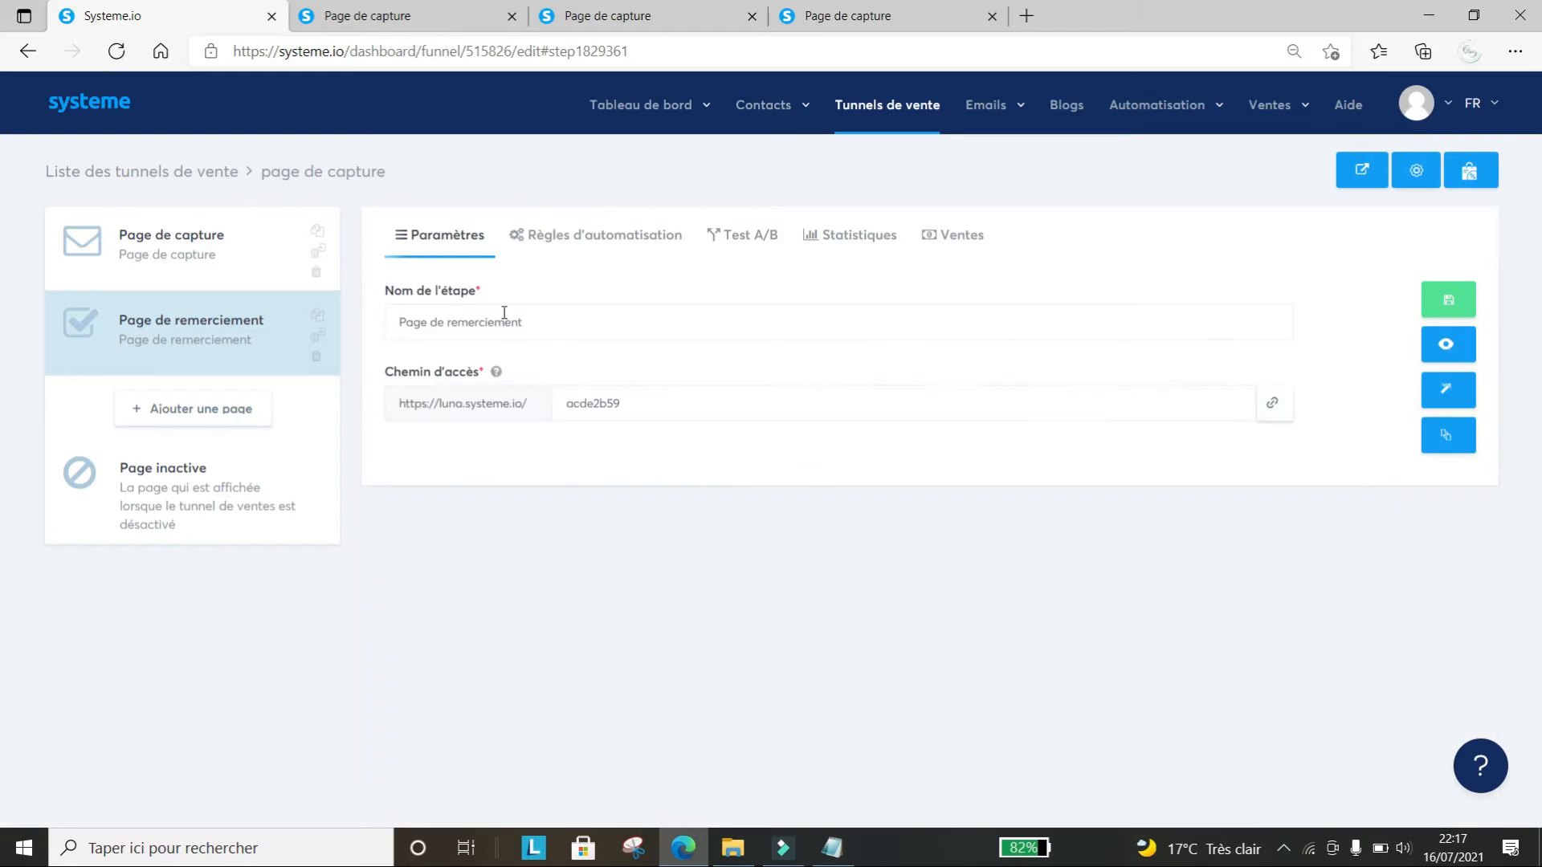
Review the thank-you step's name and its access path
drag(388, 322, 554, 320)
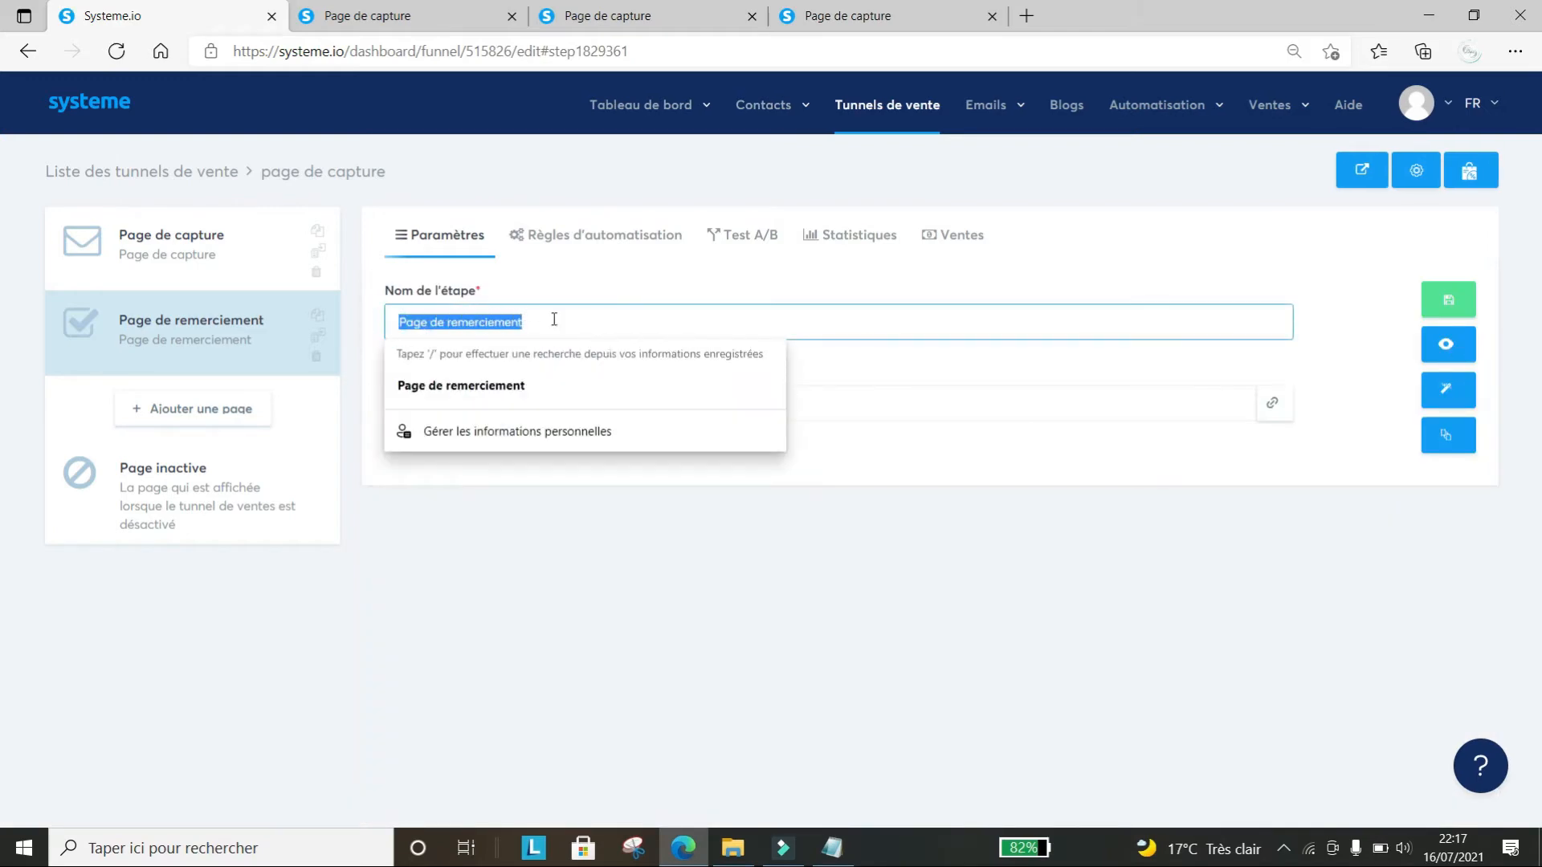
click(815, 320)
click(746, 410)
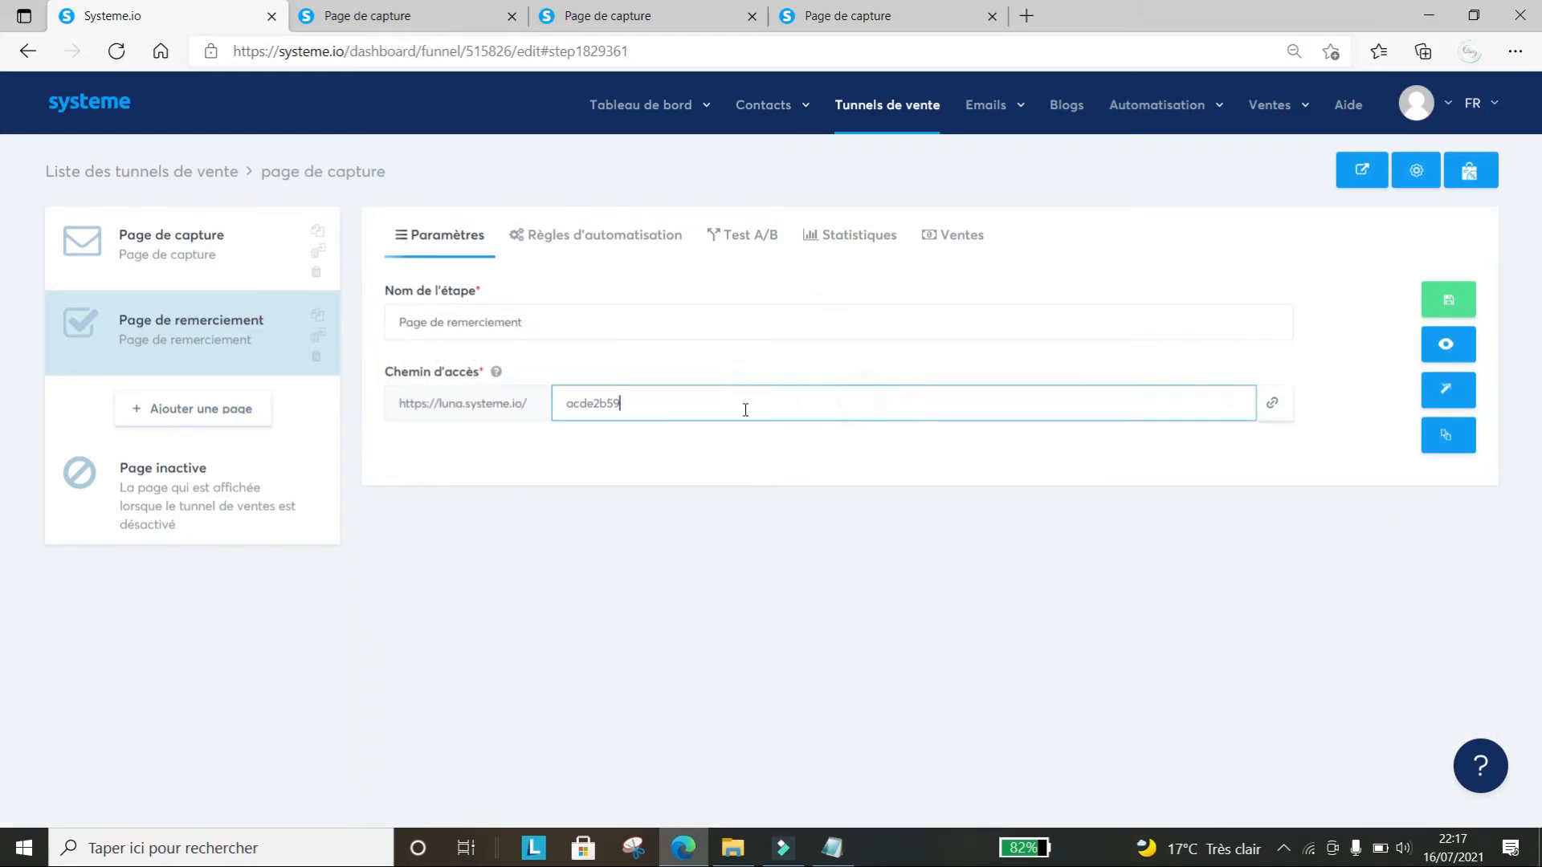
drag(664, 389, 474, 400)
click(645, 403)
click(236, 51)
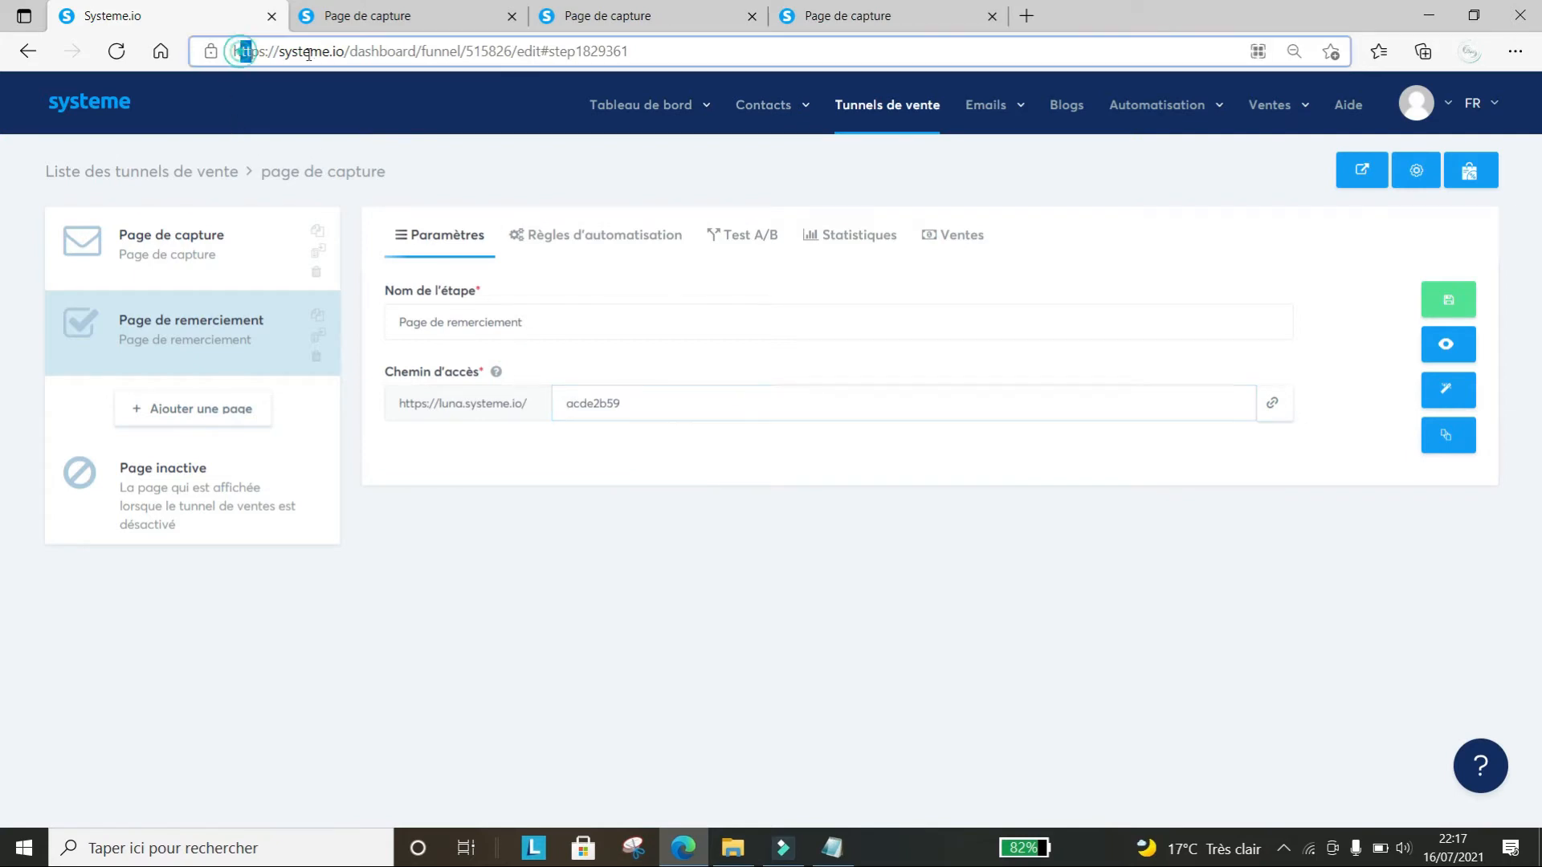
click(897, 503)
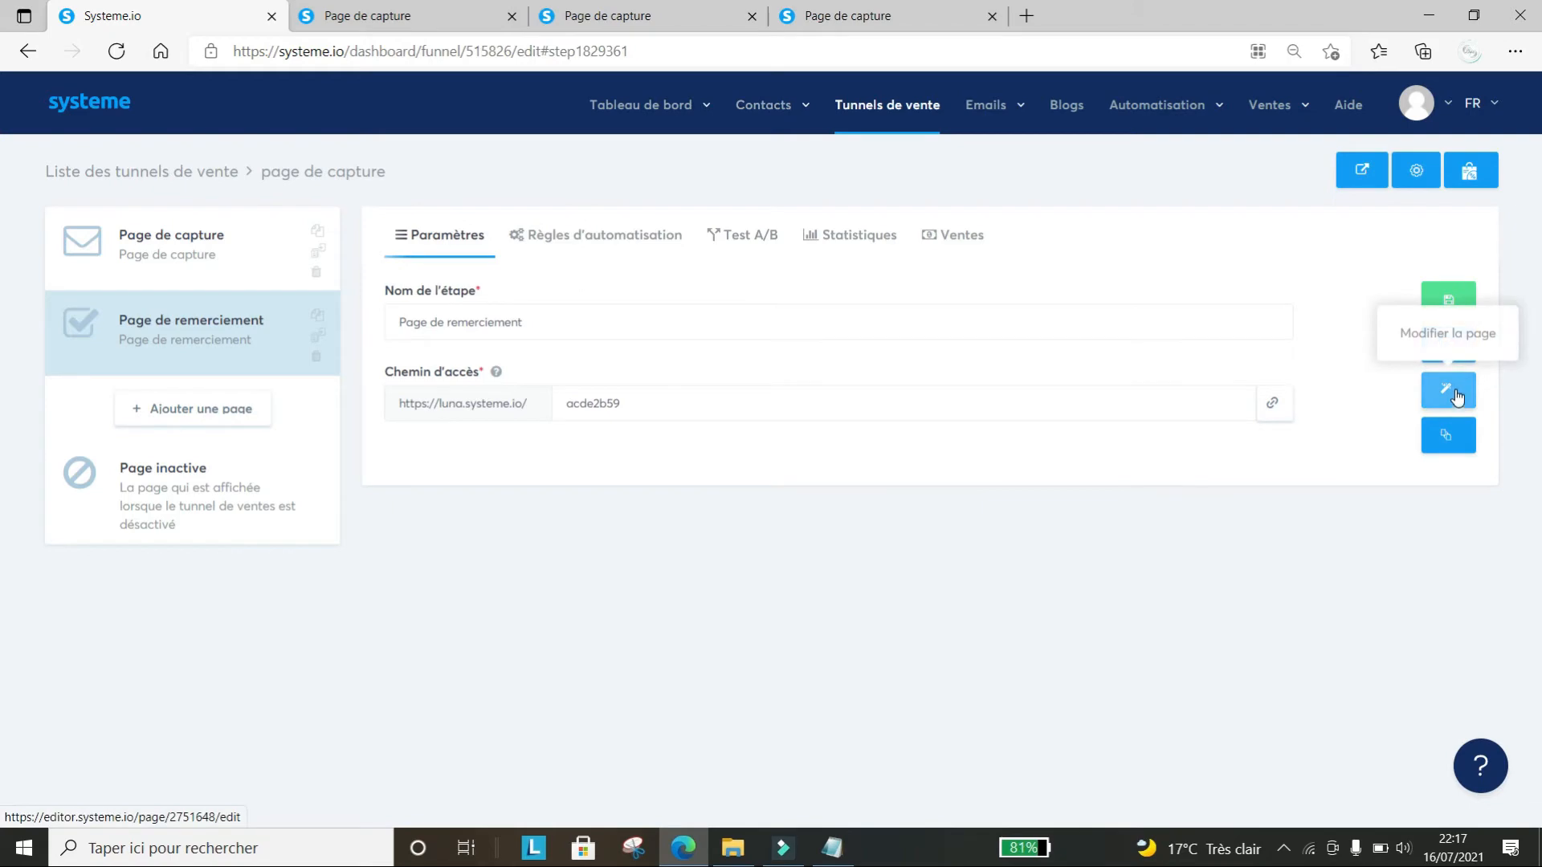
Edit the thank-you page and replace the text under "MERCI !" with "Votre ebook vous a été envoyé par e-mail"
click(1456, 400)
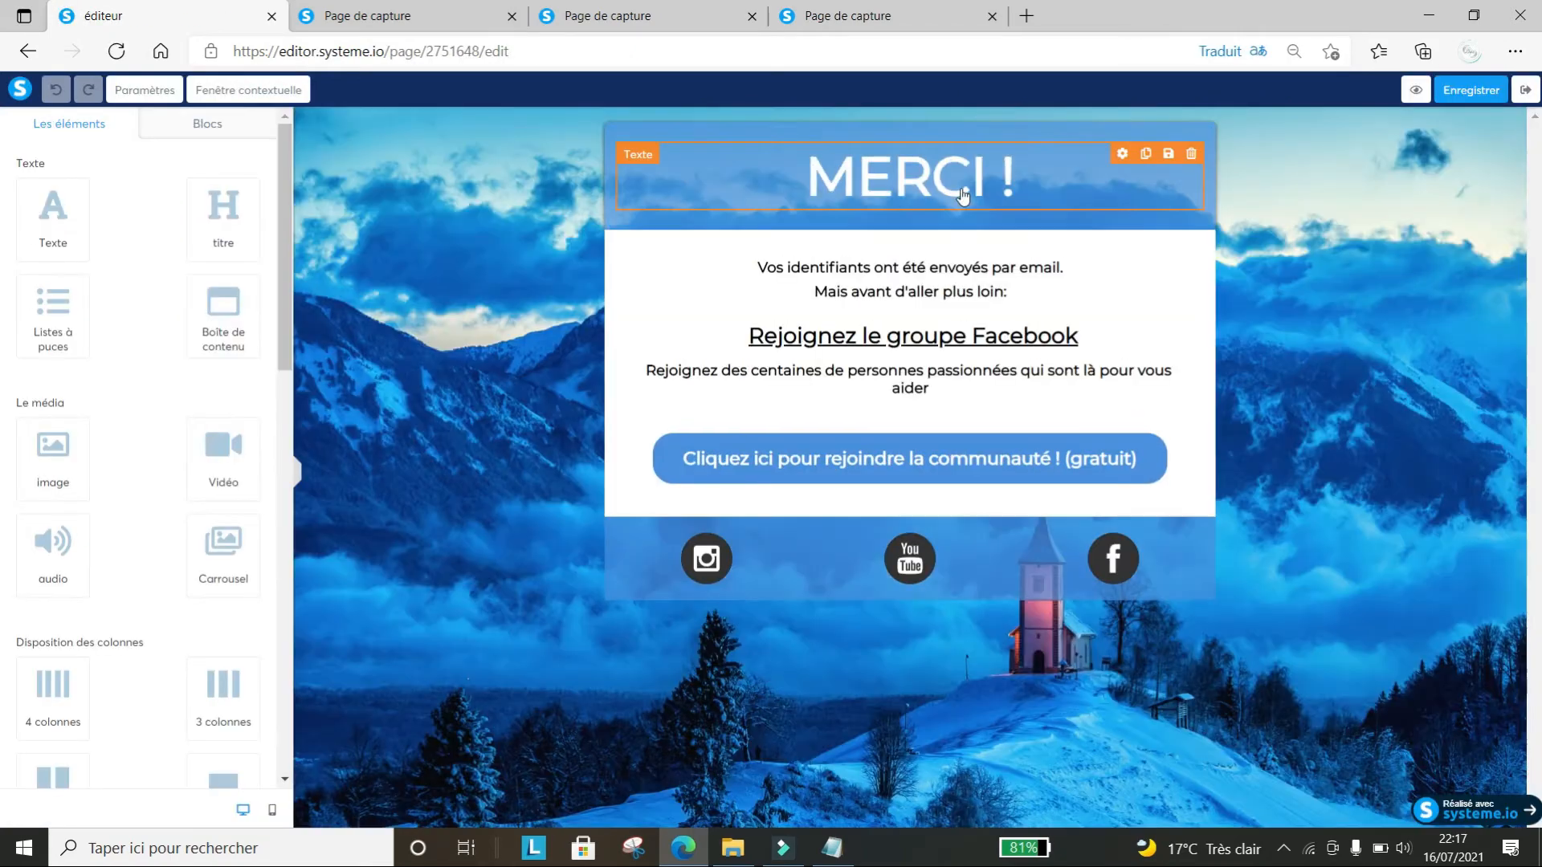
double_click(962, 195)
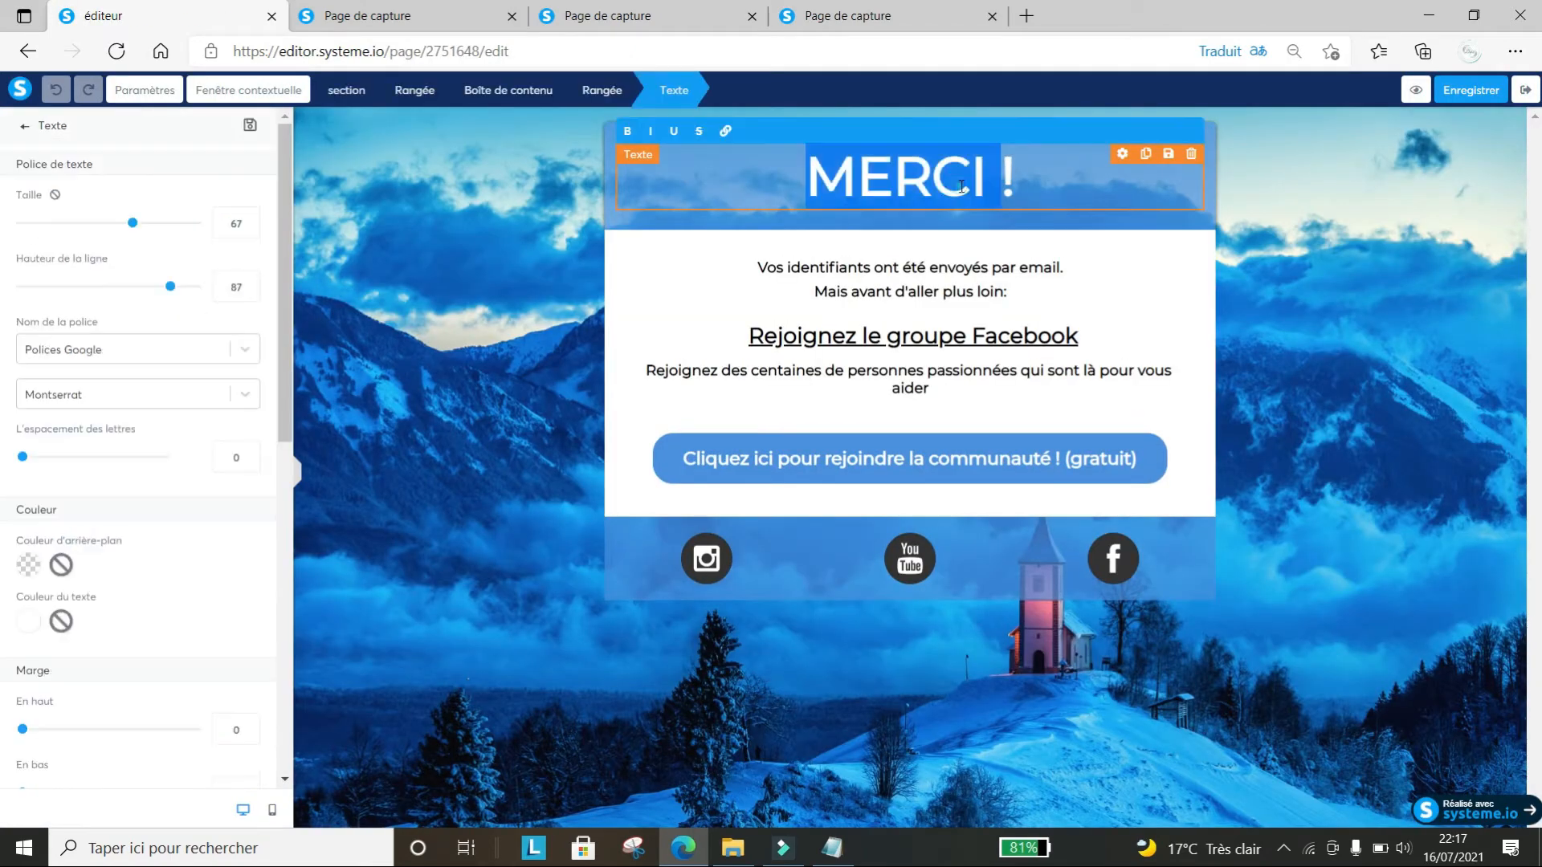
click(948, 241)
click(948, 269)
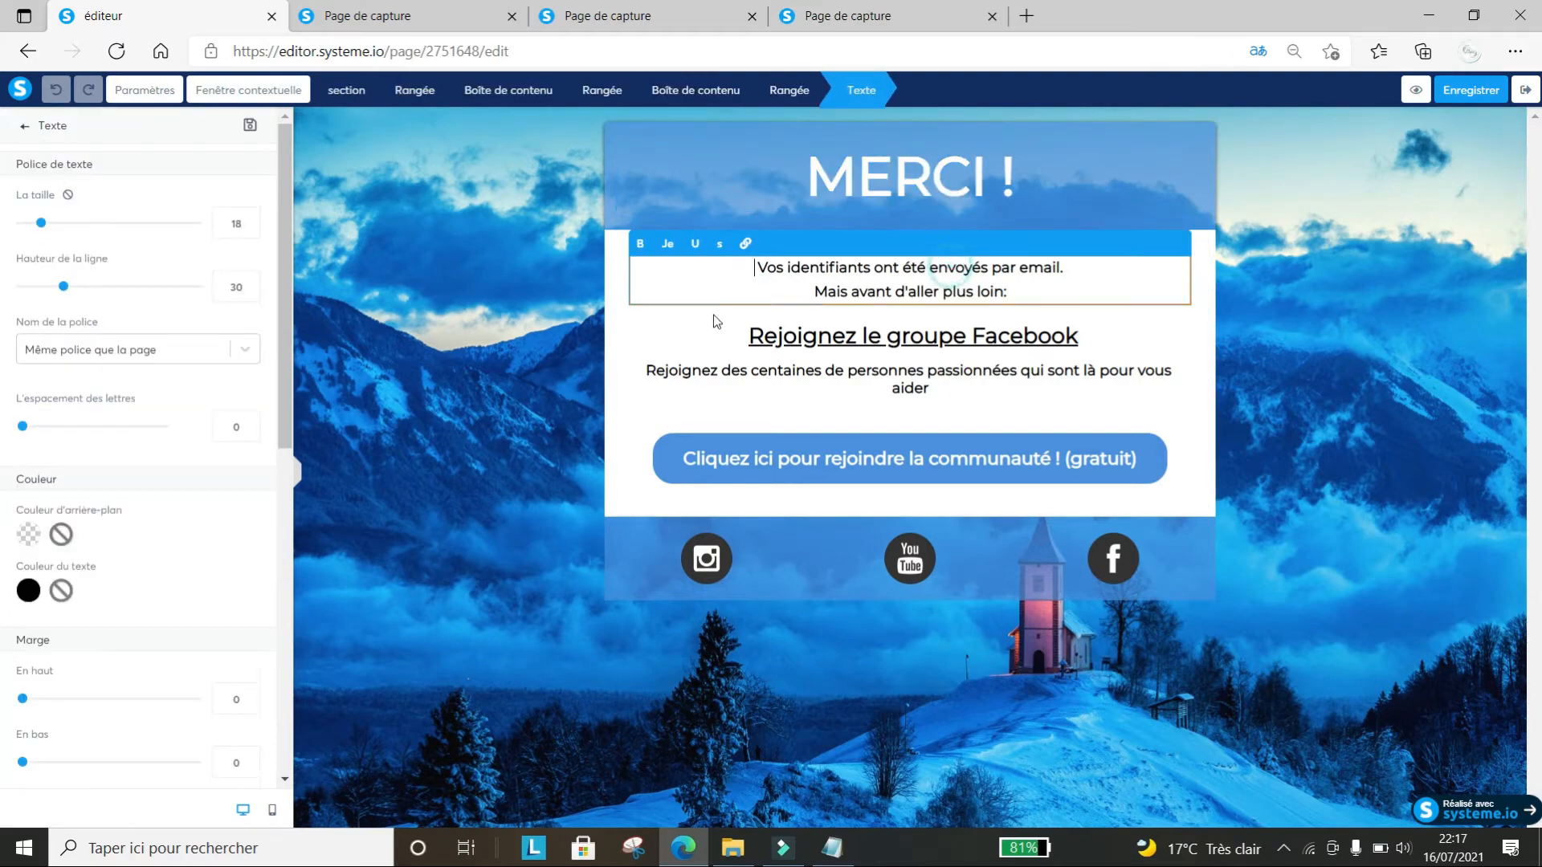
key(Delete)
click(987, 271)
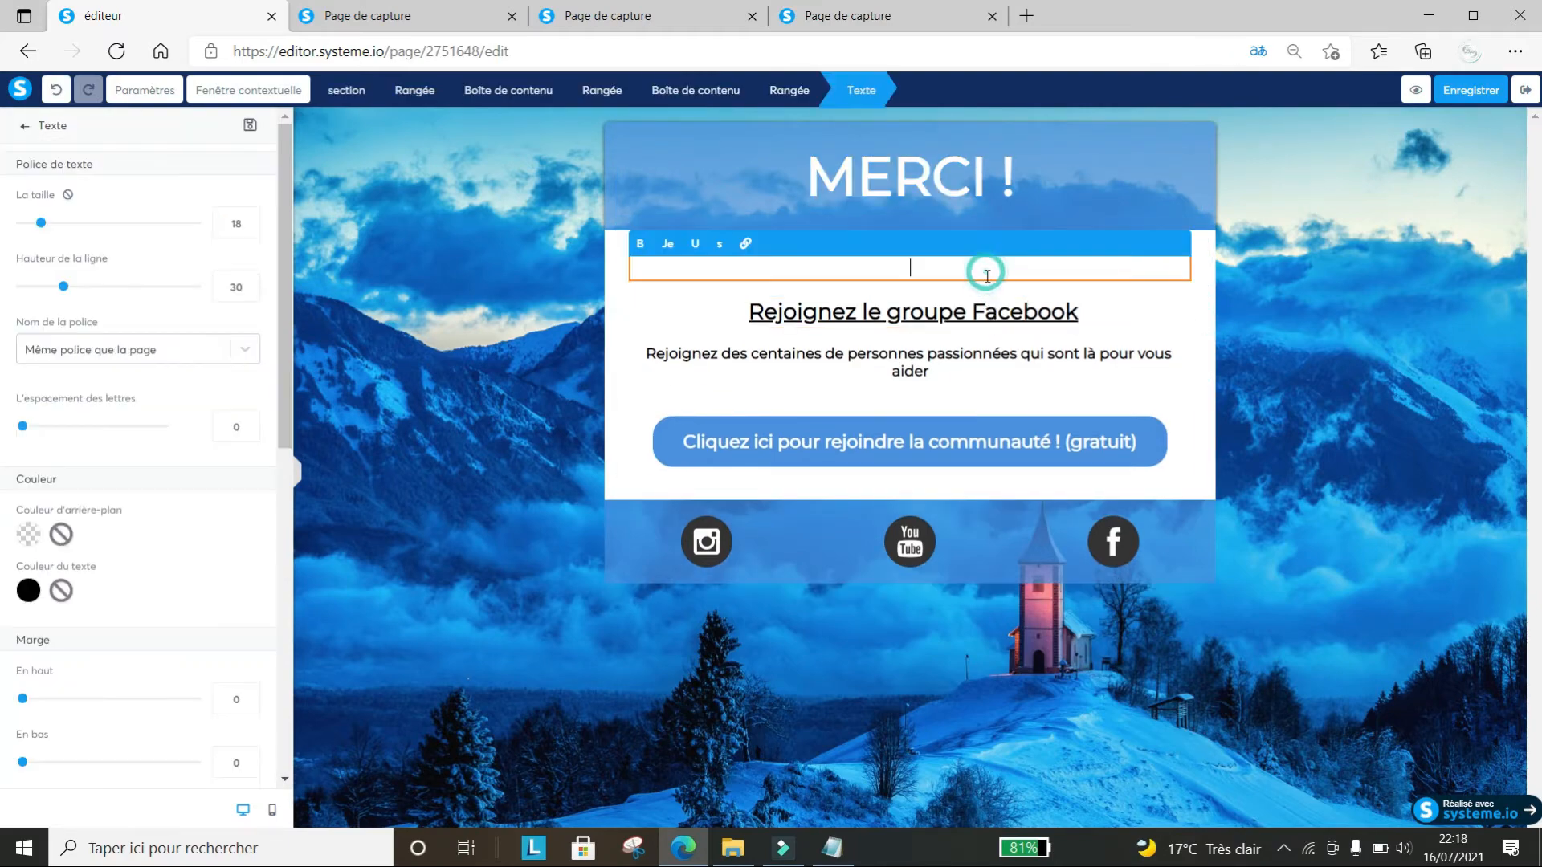
text(Votre ebook vous a été envoyé par e-mail)
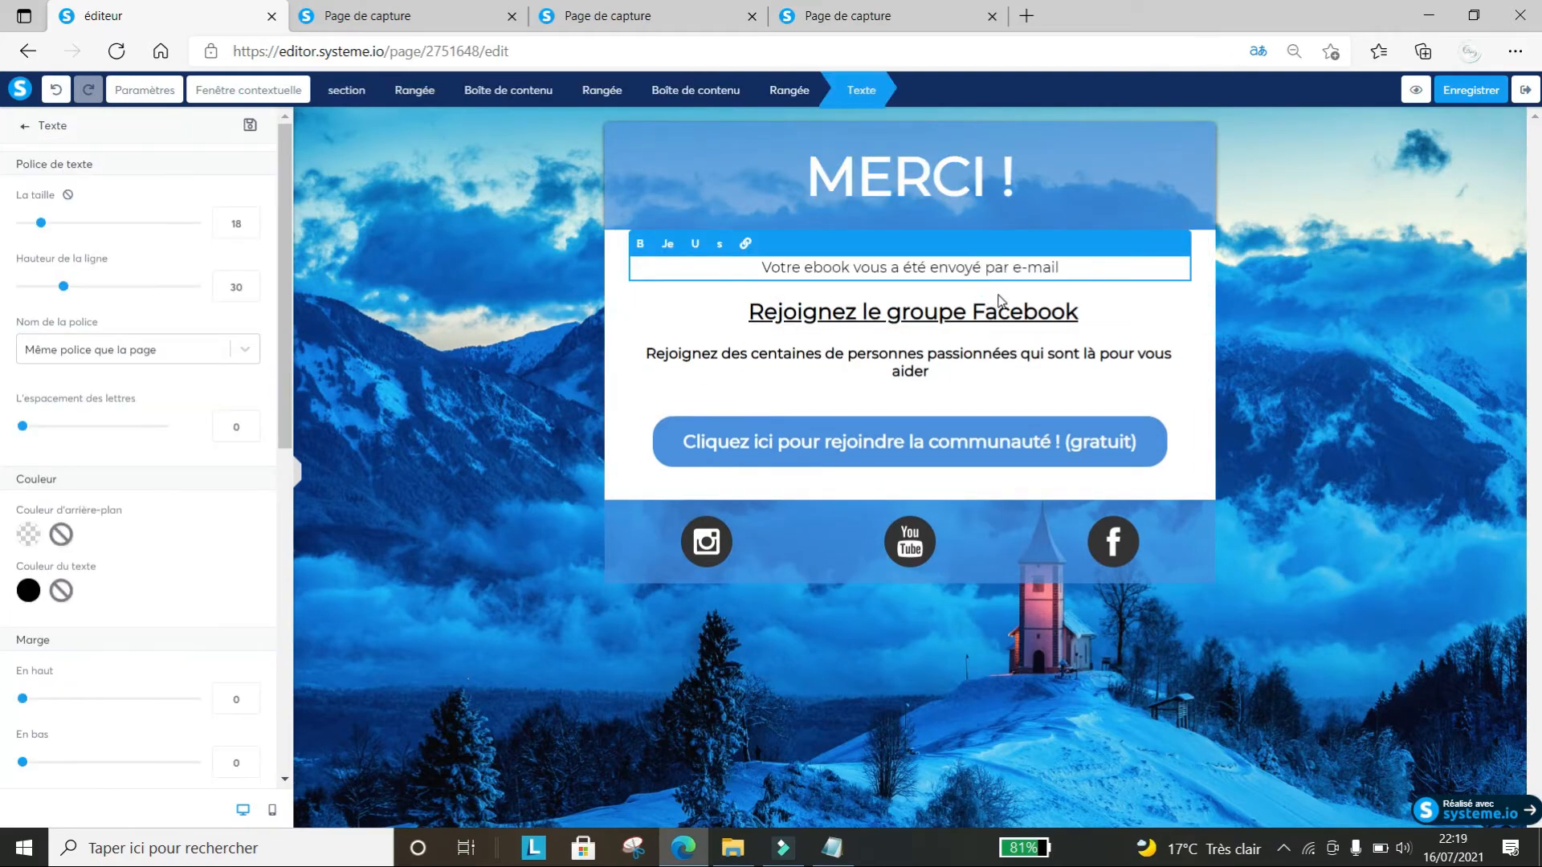
Inspect the link on the "Rejoignez le groupe Facebook" heading and the community button's redirect URL
click(743, 312)
click(974, 311)
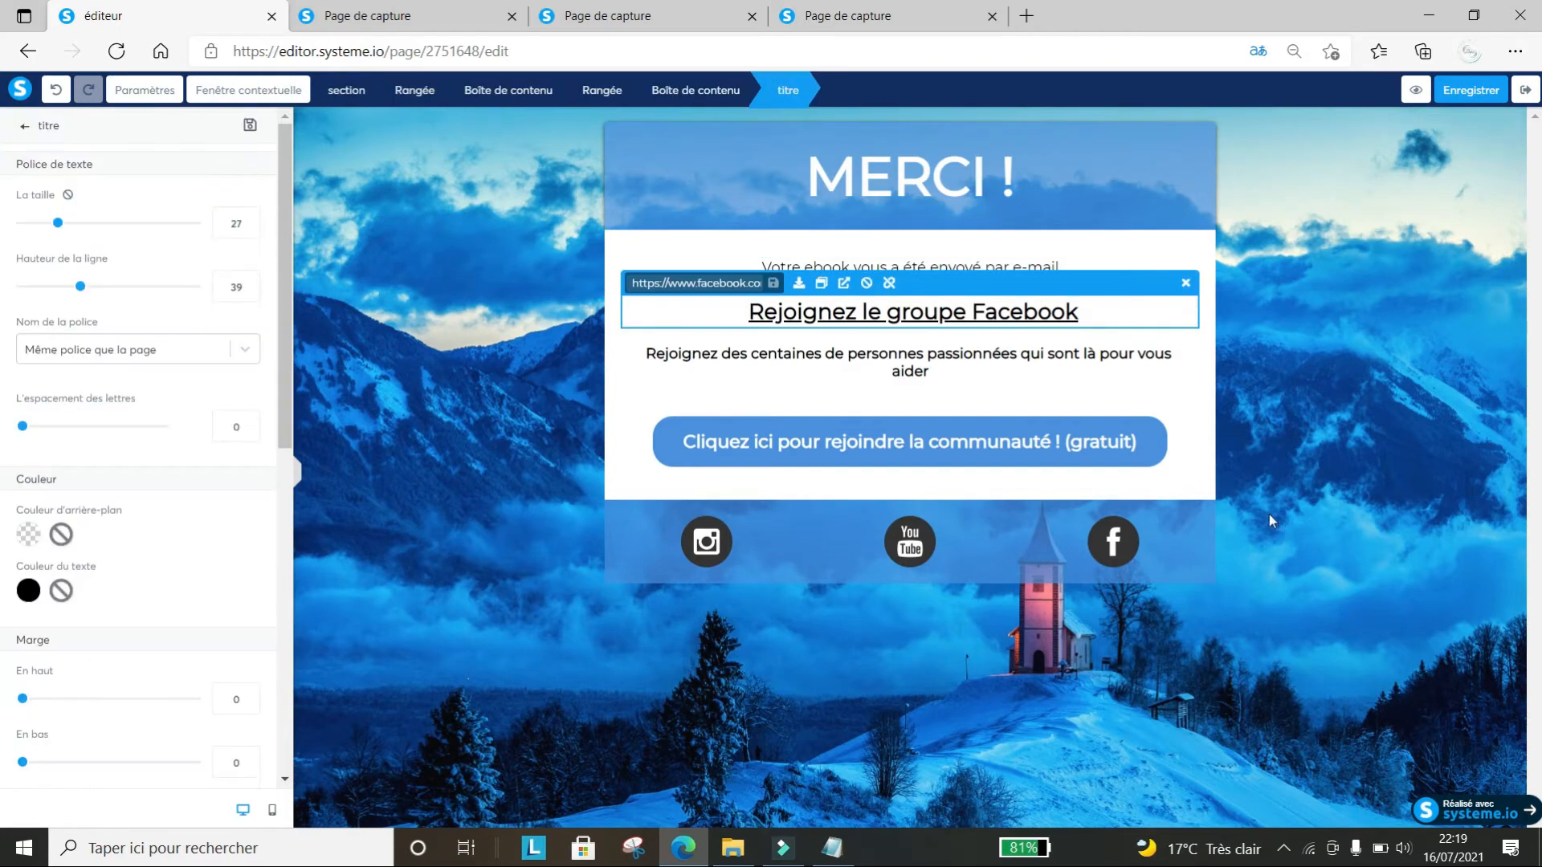
click(967, 456)
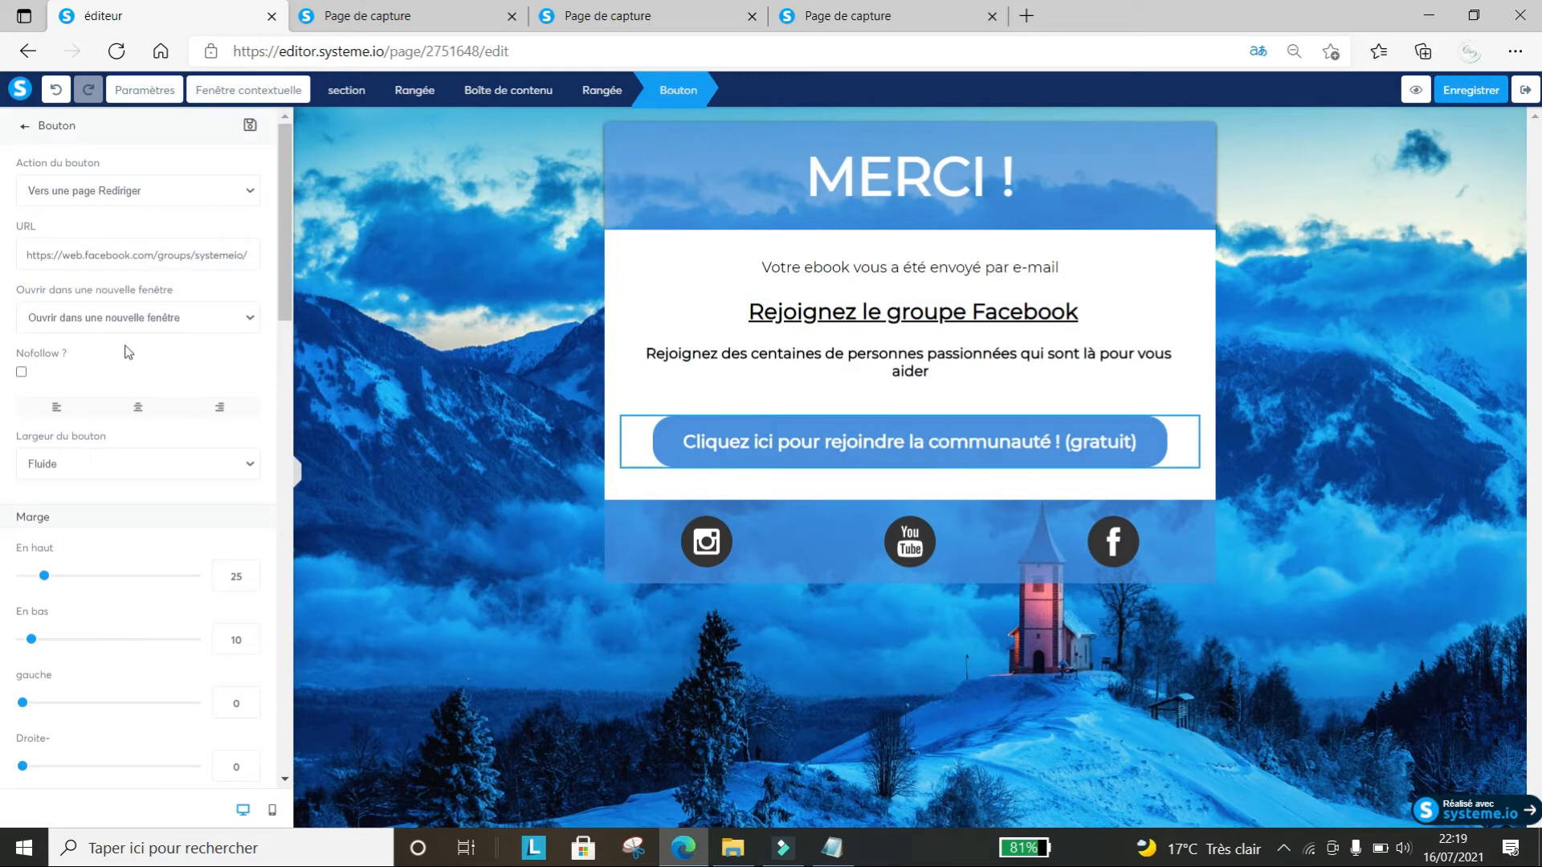
drag(26, 255, 282, 255)
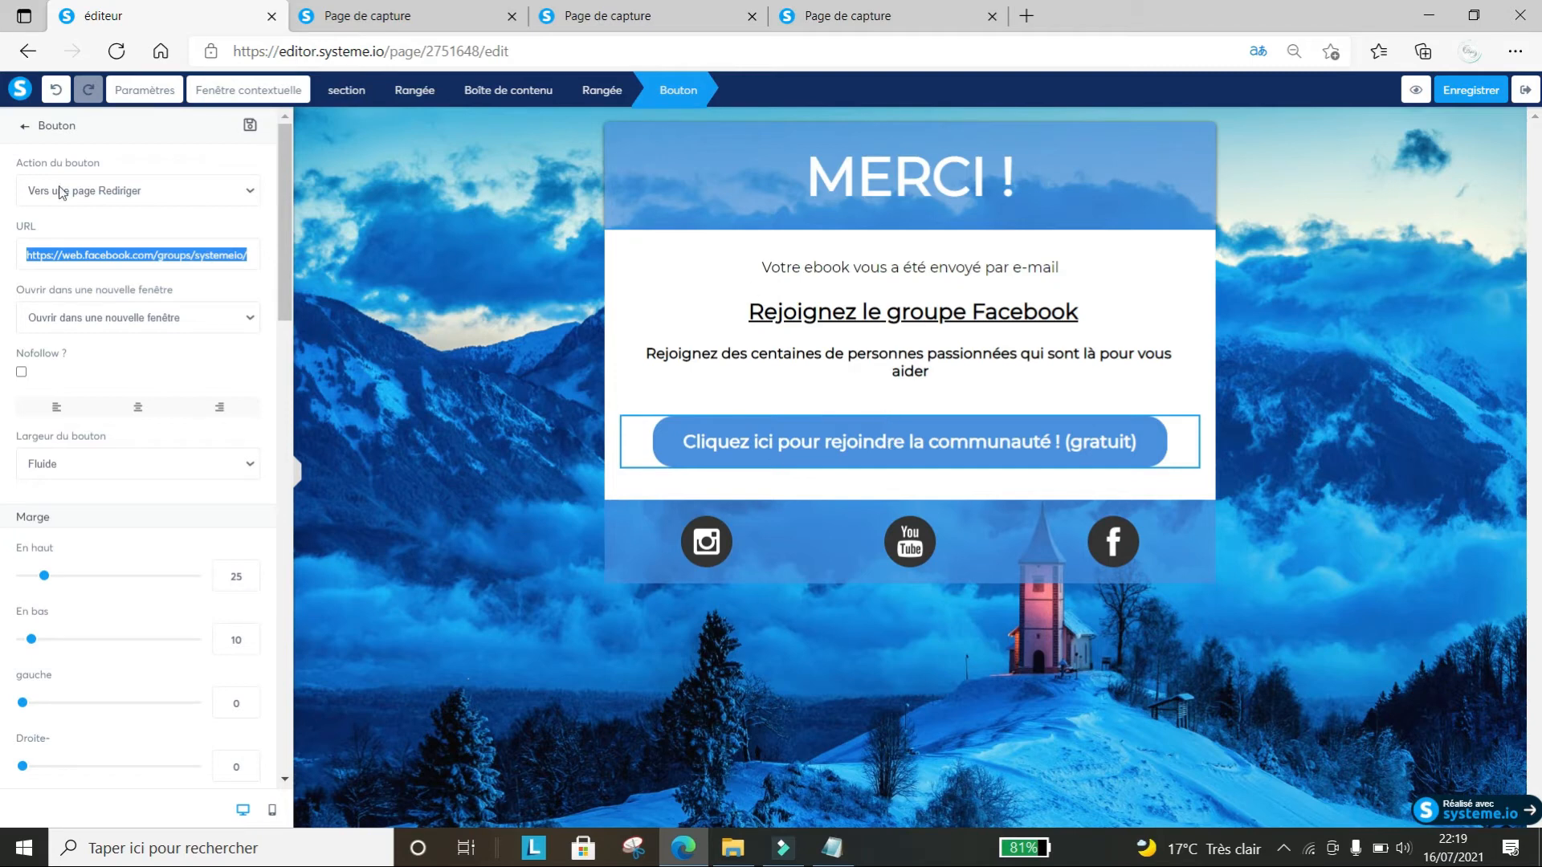
click(142, 221)
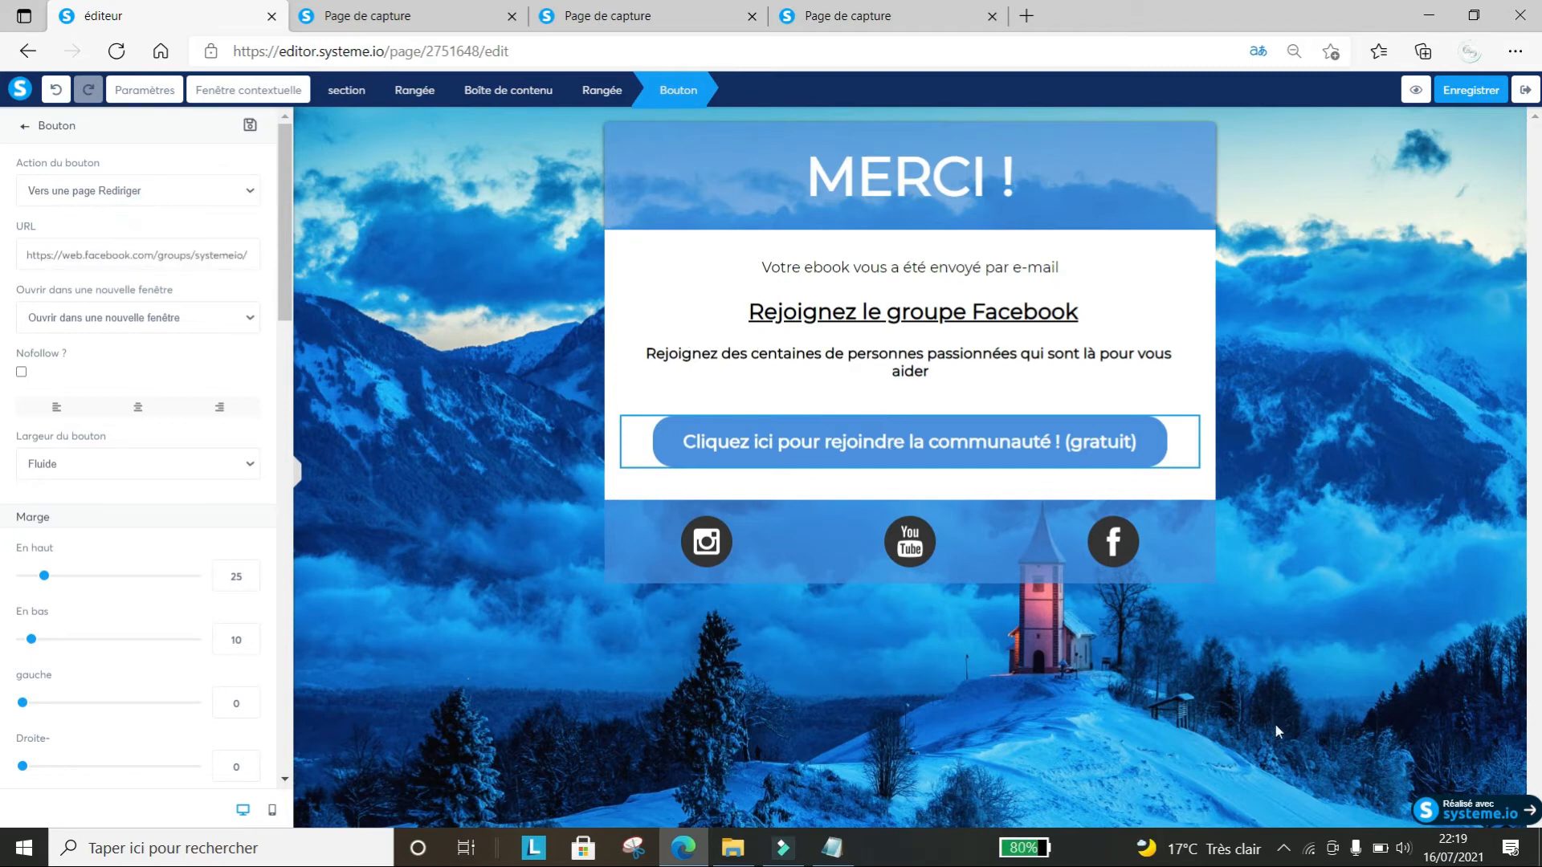
click(441, 435)
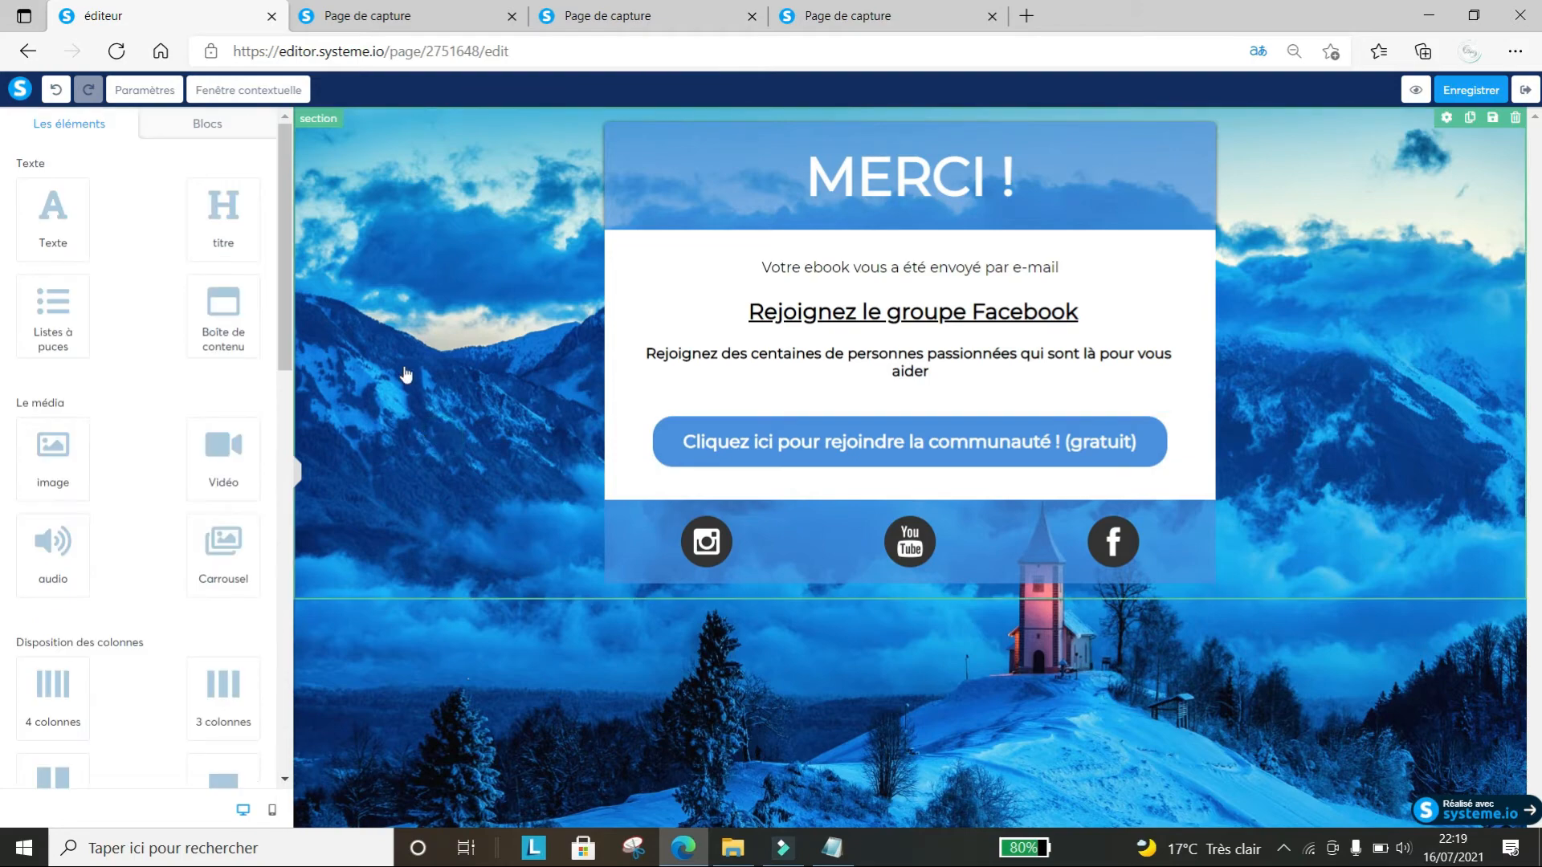
Remove the thank-you page's background image church-clouds-cloudy-1424246.jpg
click(146, 91)
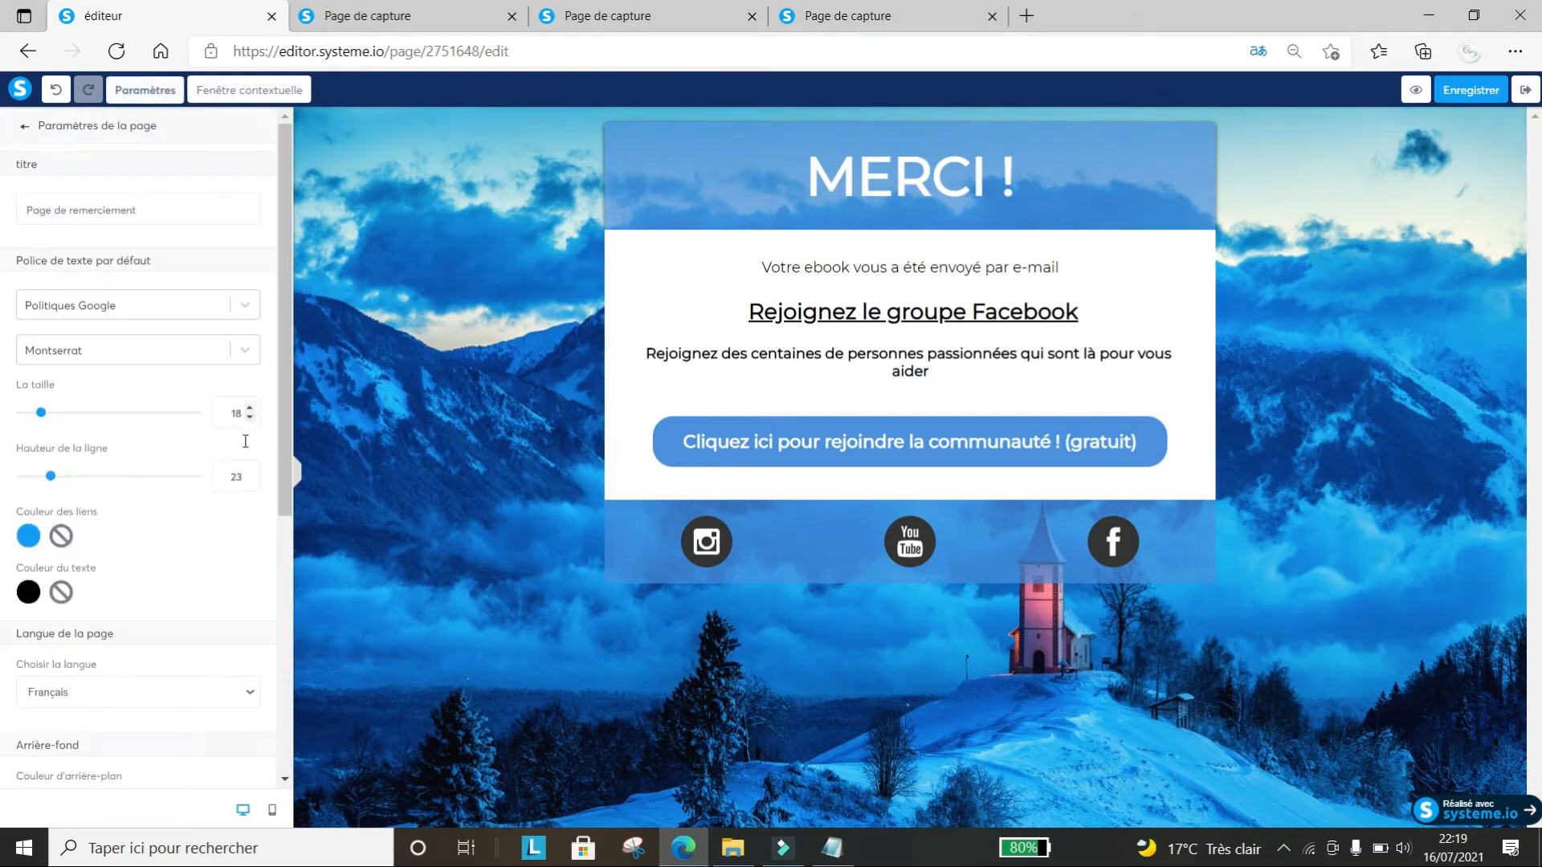
scroll(276, 572, down, 4)
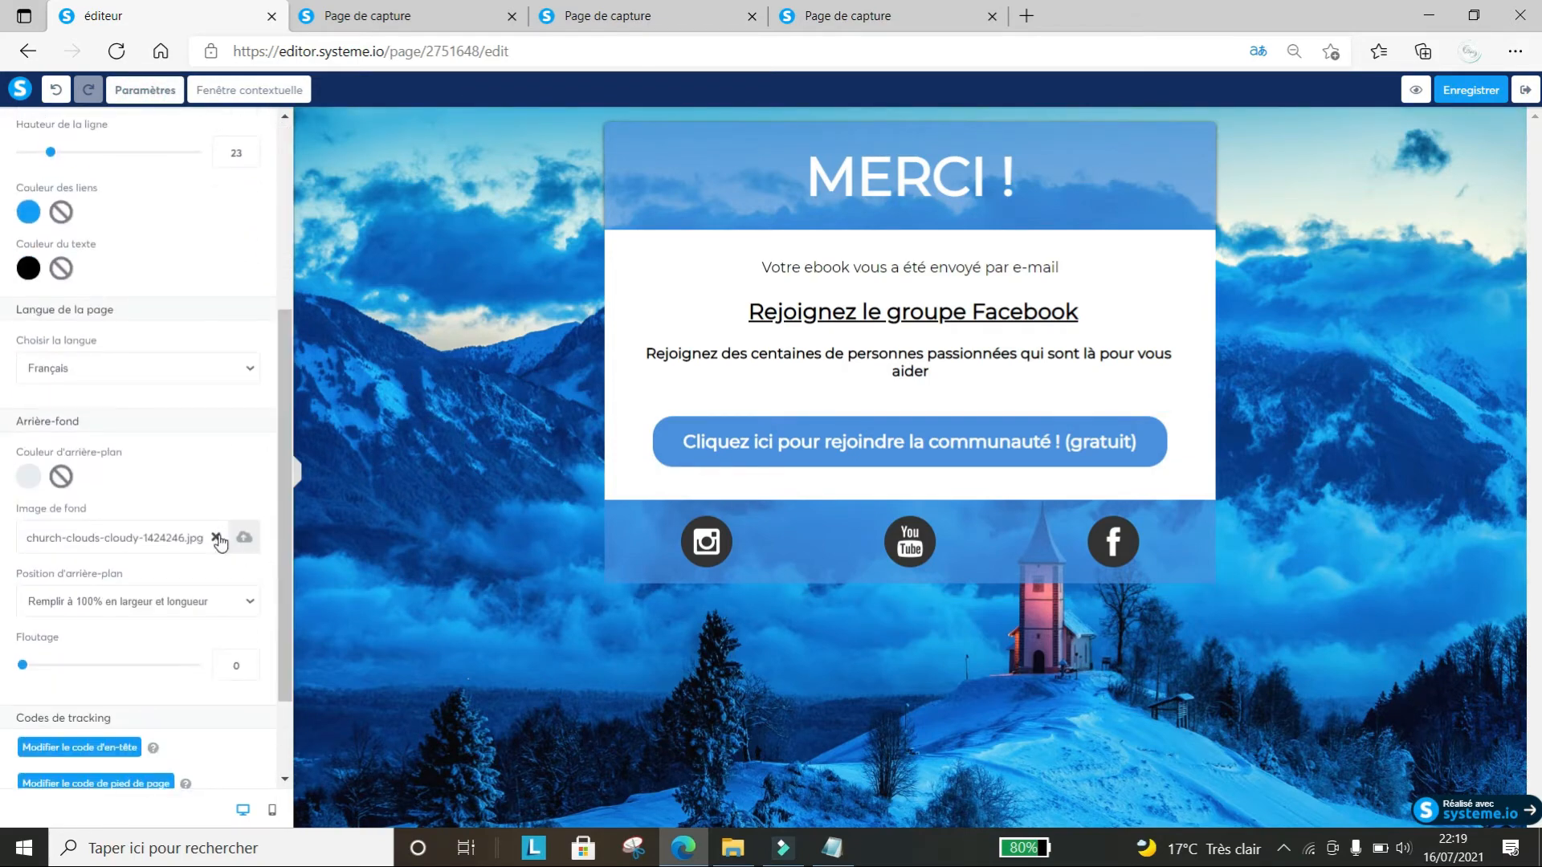
click(215, 535)
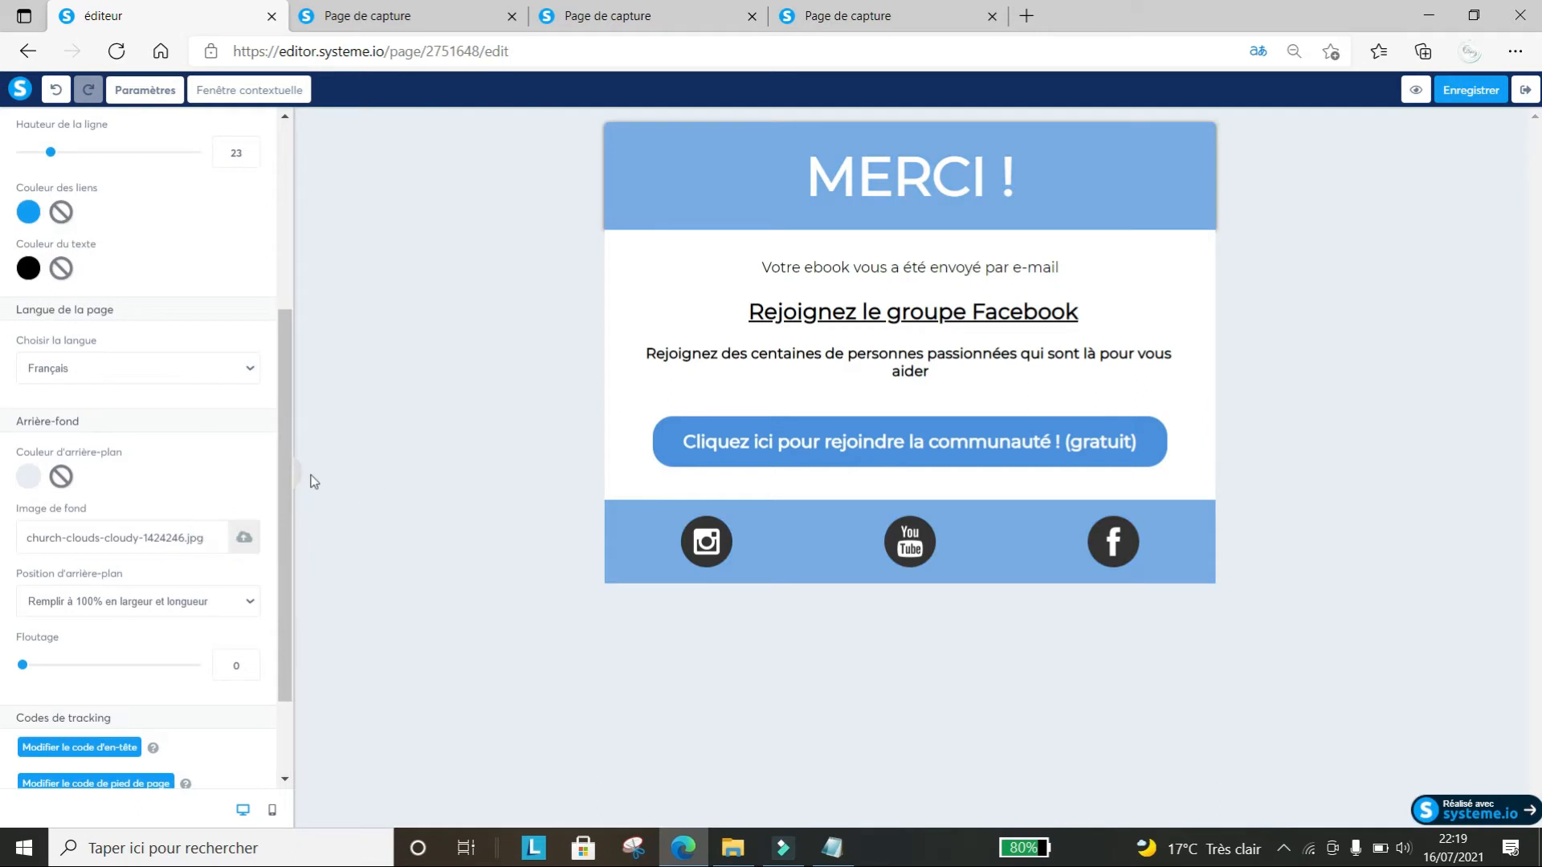
click(245, 537)
click(244, 539)
click(1081, 152)
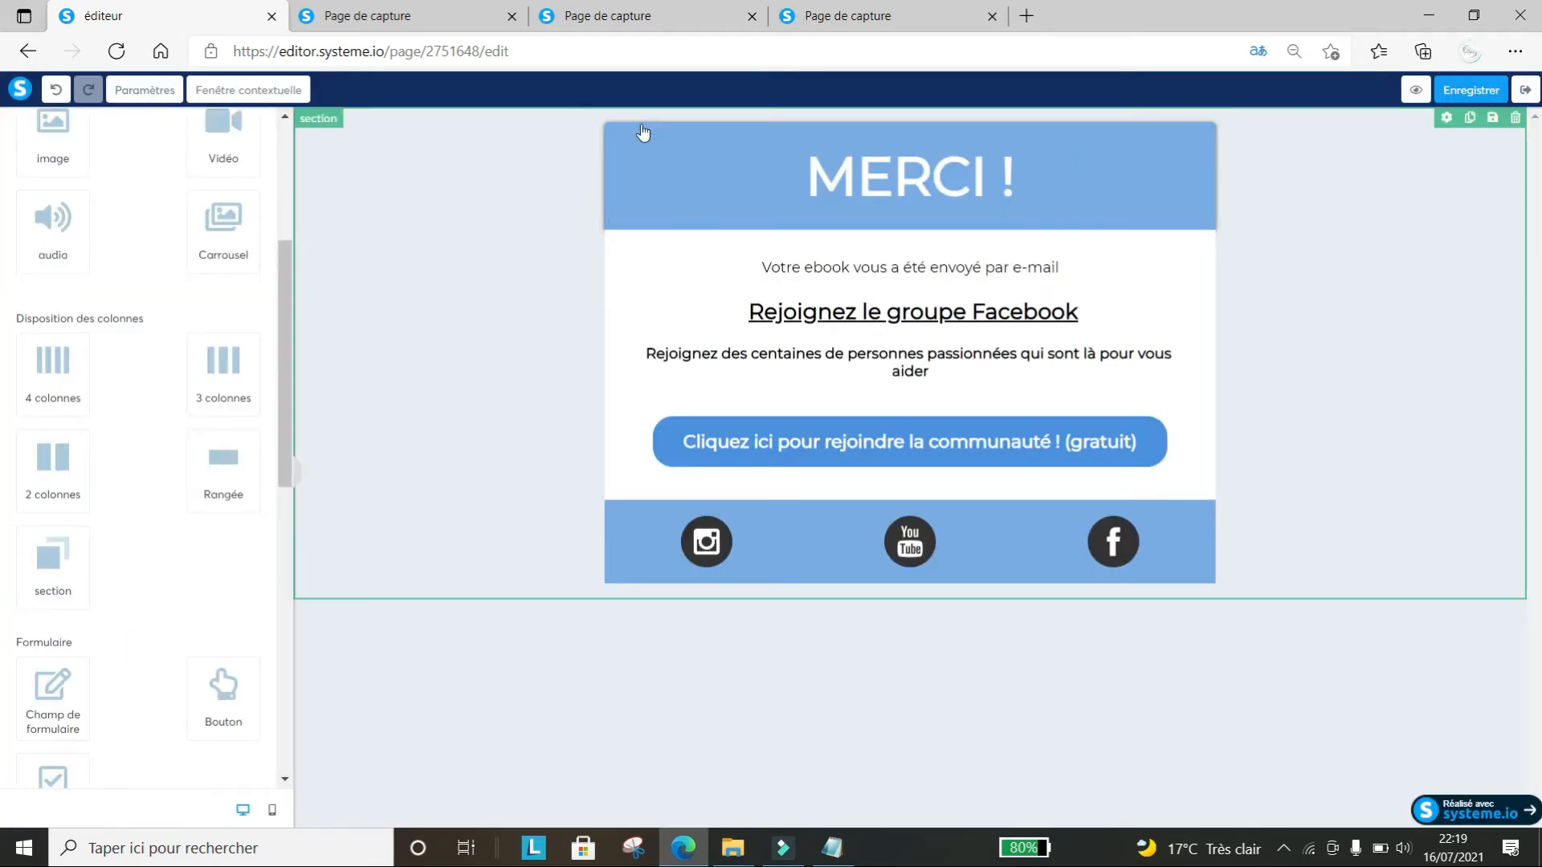
Set the background colour of the content box around "MERCI !" to turquoise 4AE2C2
click(739, 131)
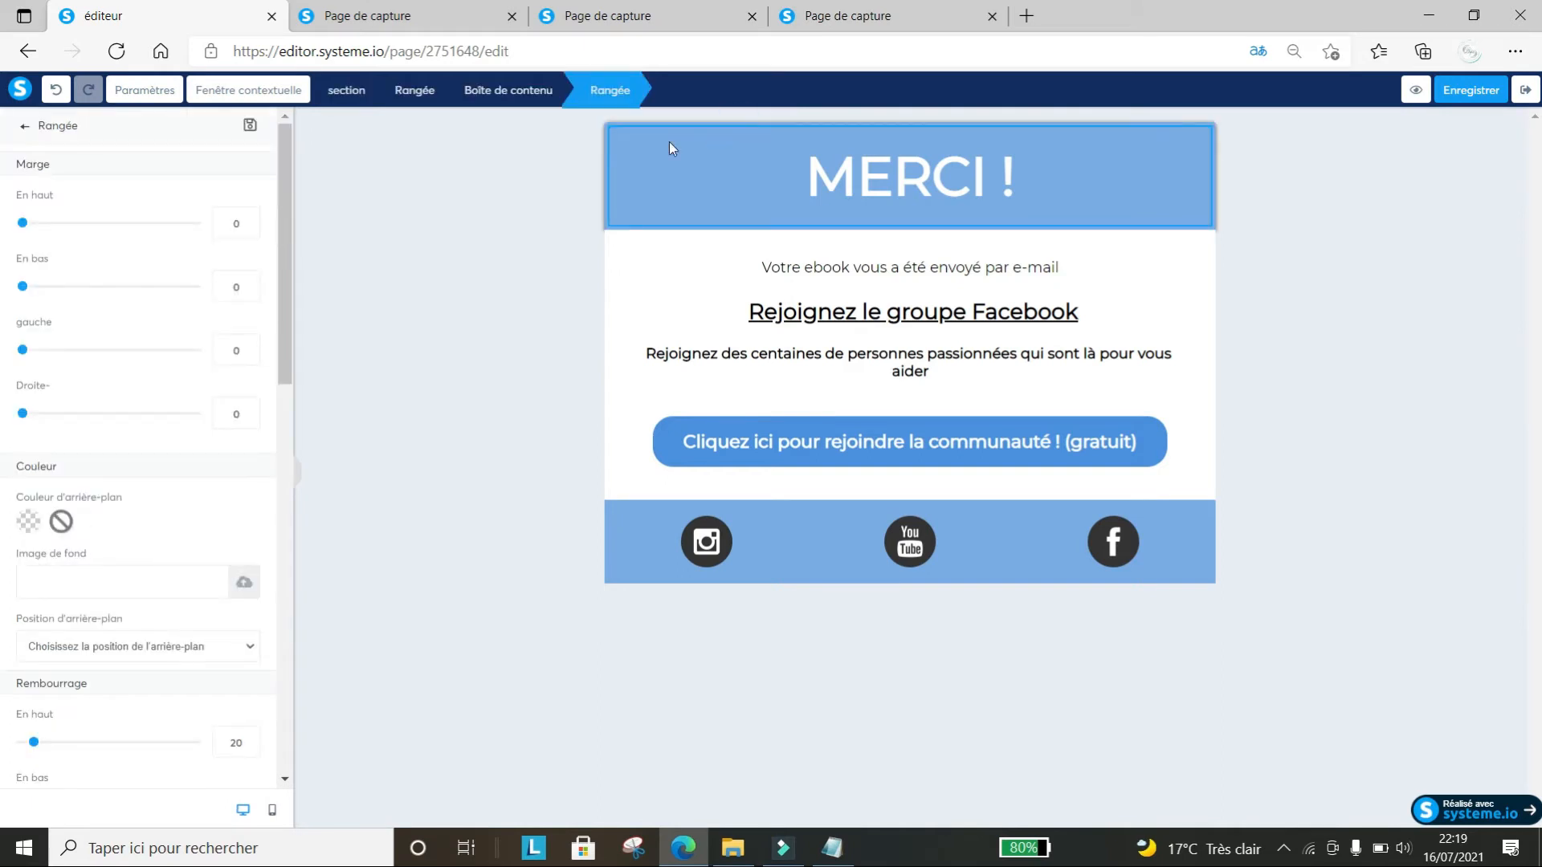
click(589, 230)
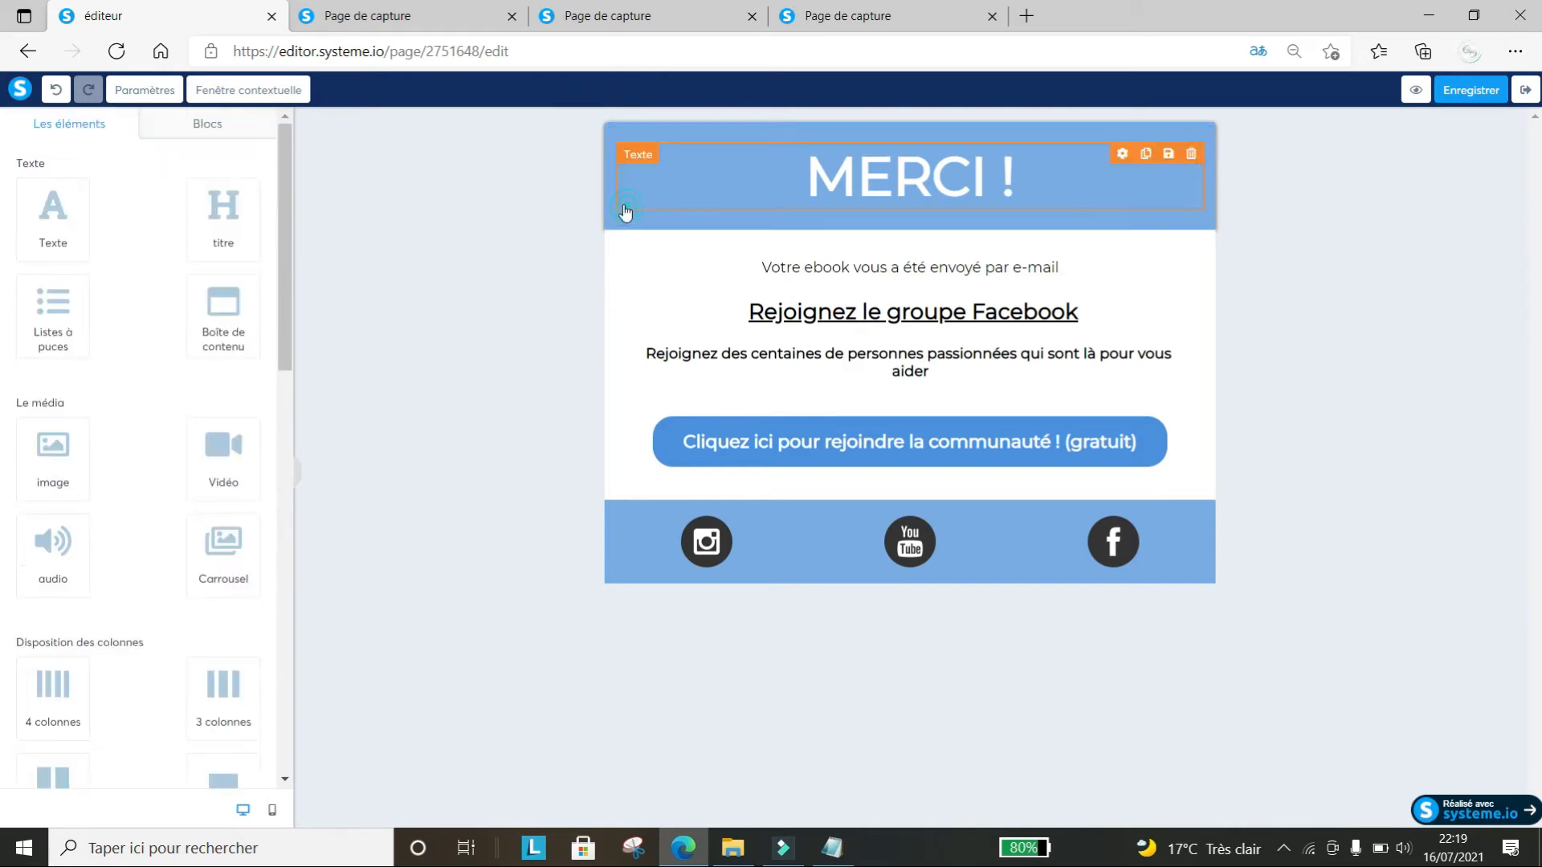
click(609, 221)
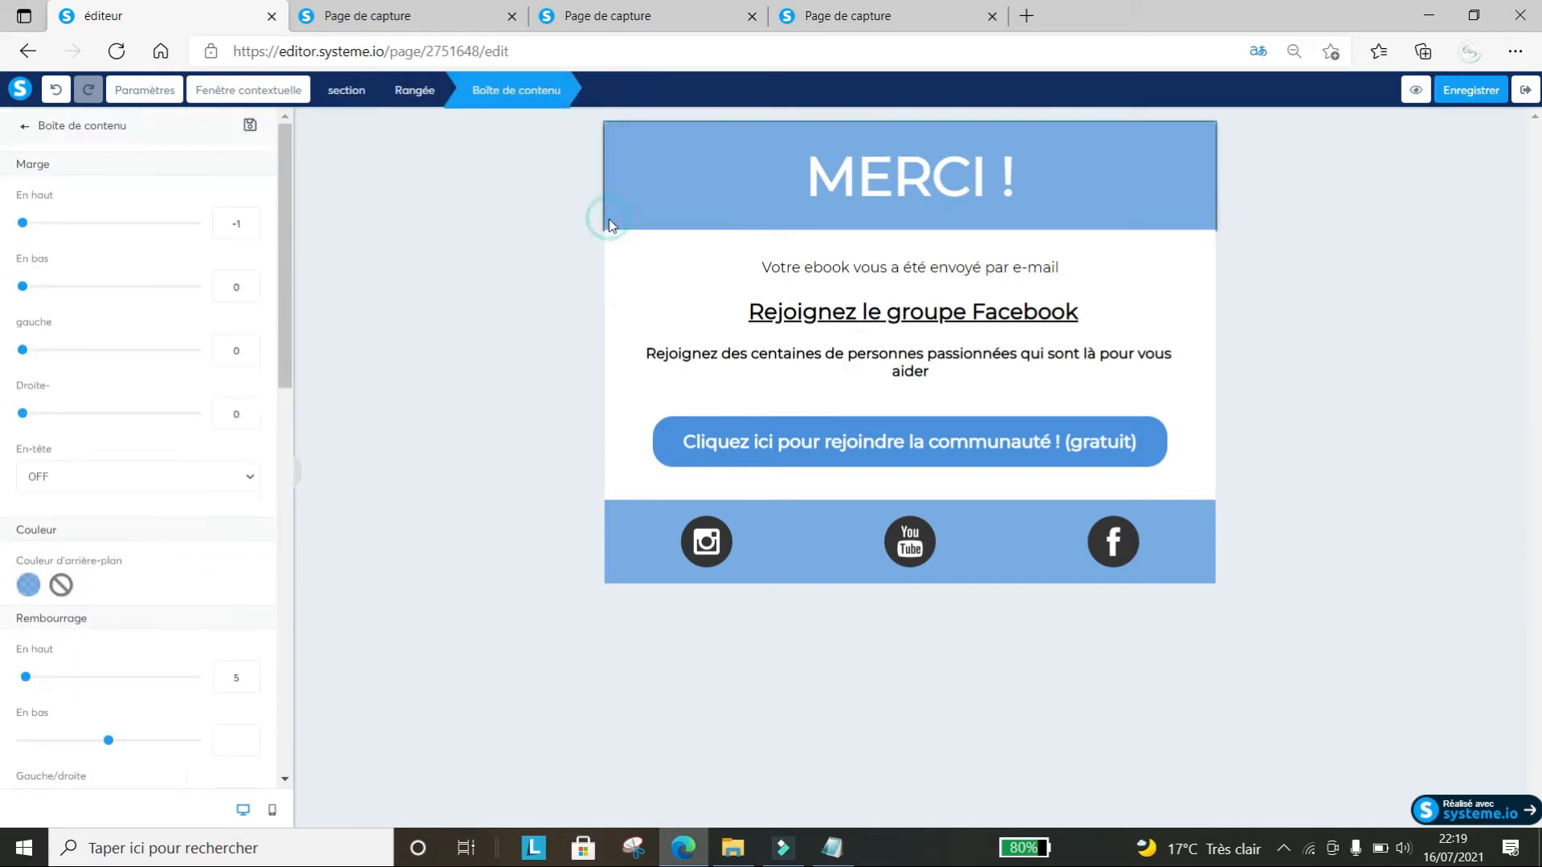
click(649, 215)
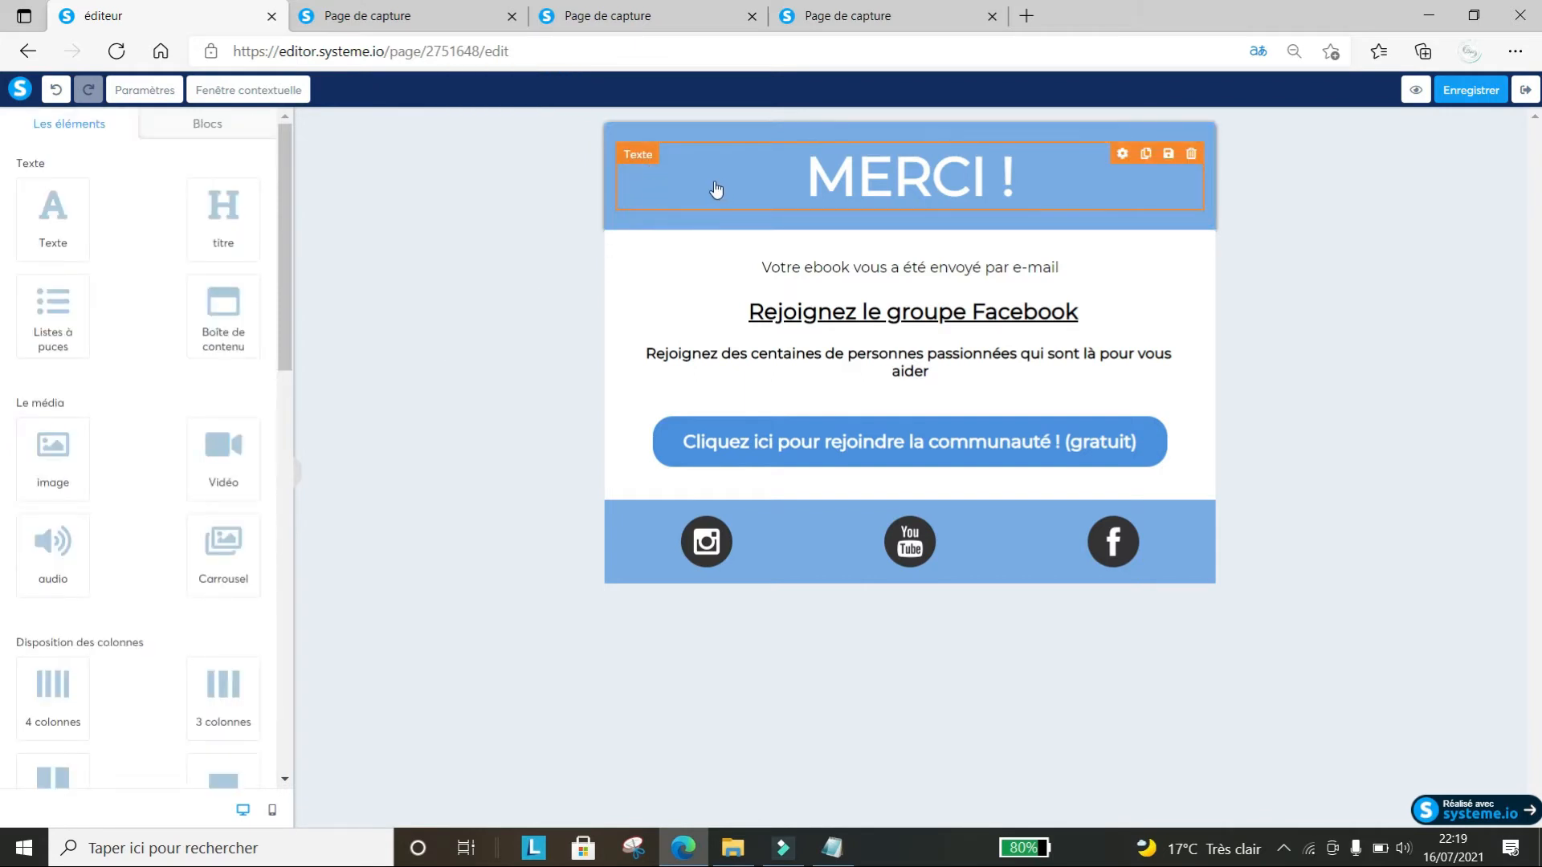
click(608, 203)
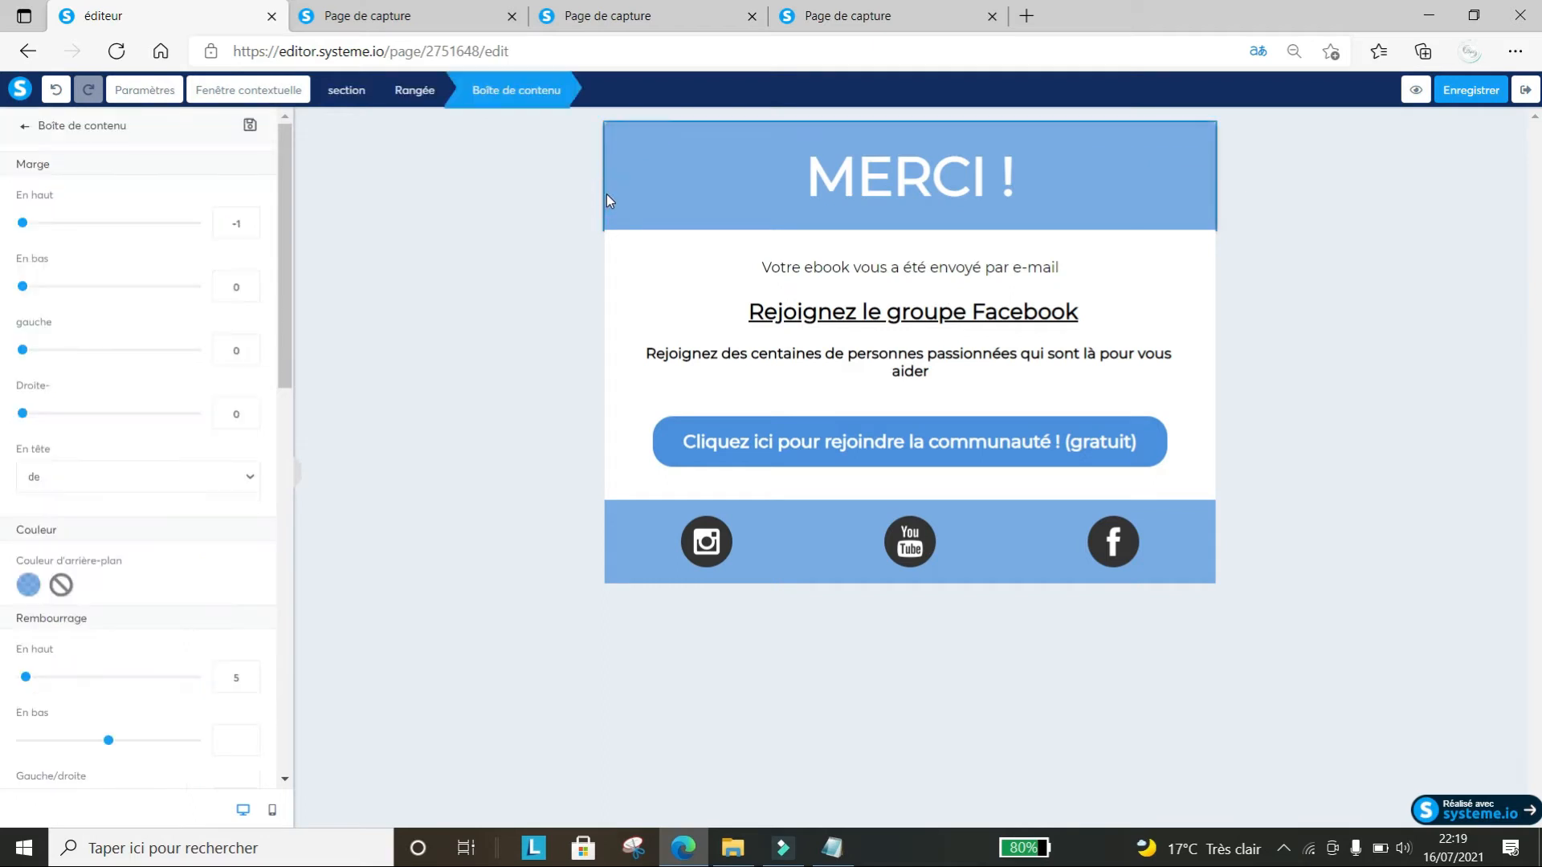
click(28, 585)
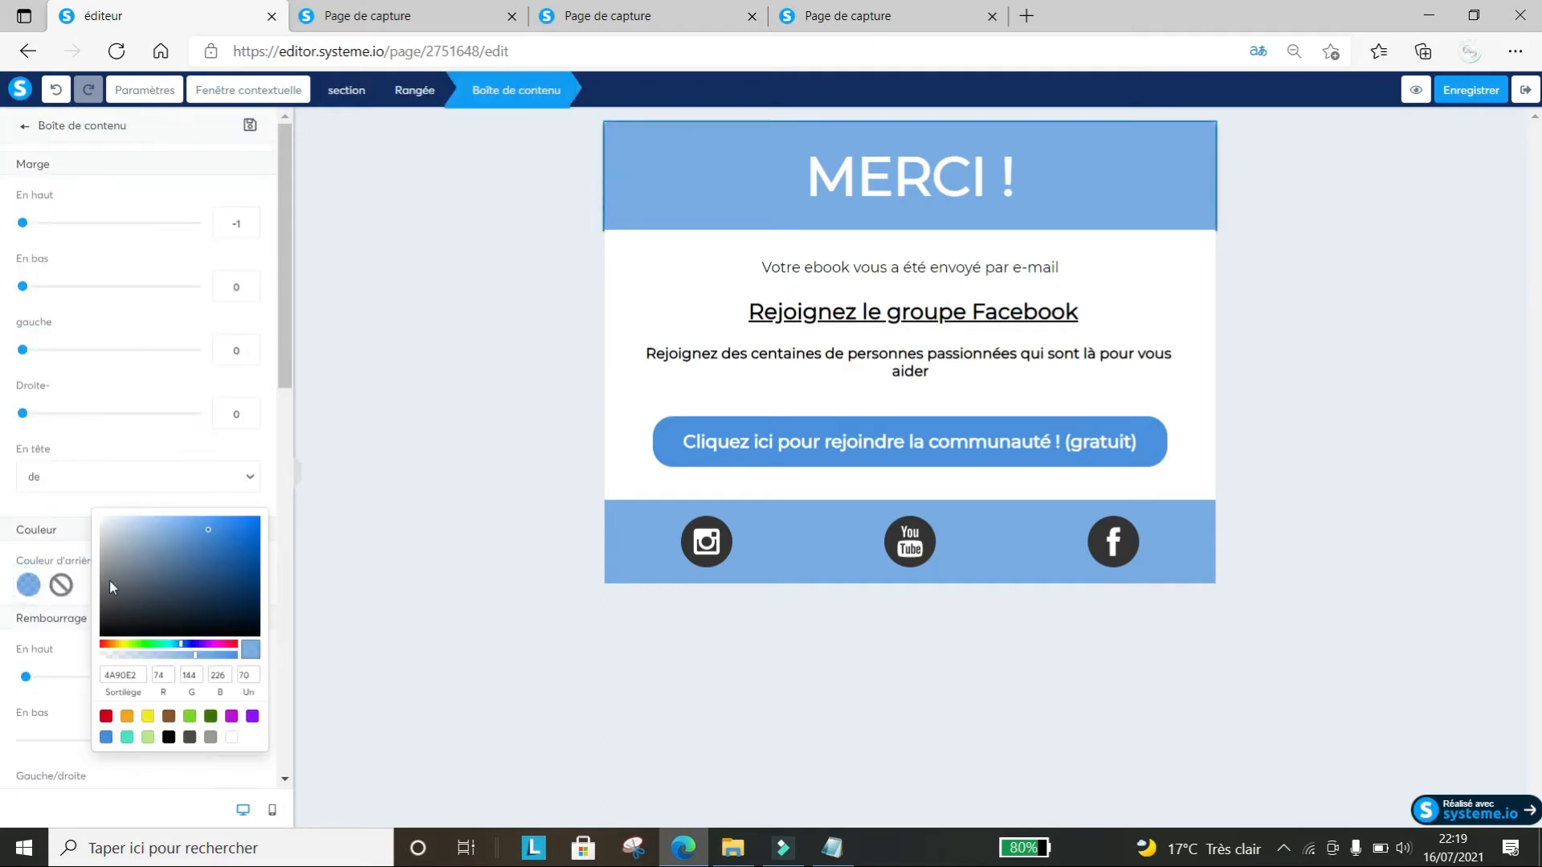
drag(167, 649, 164, 644)
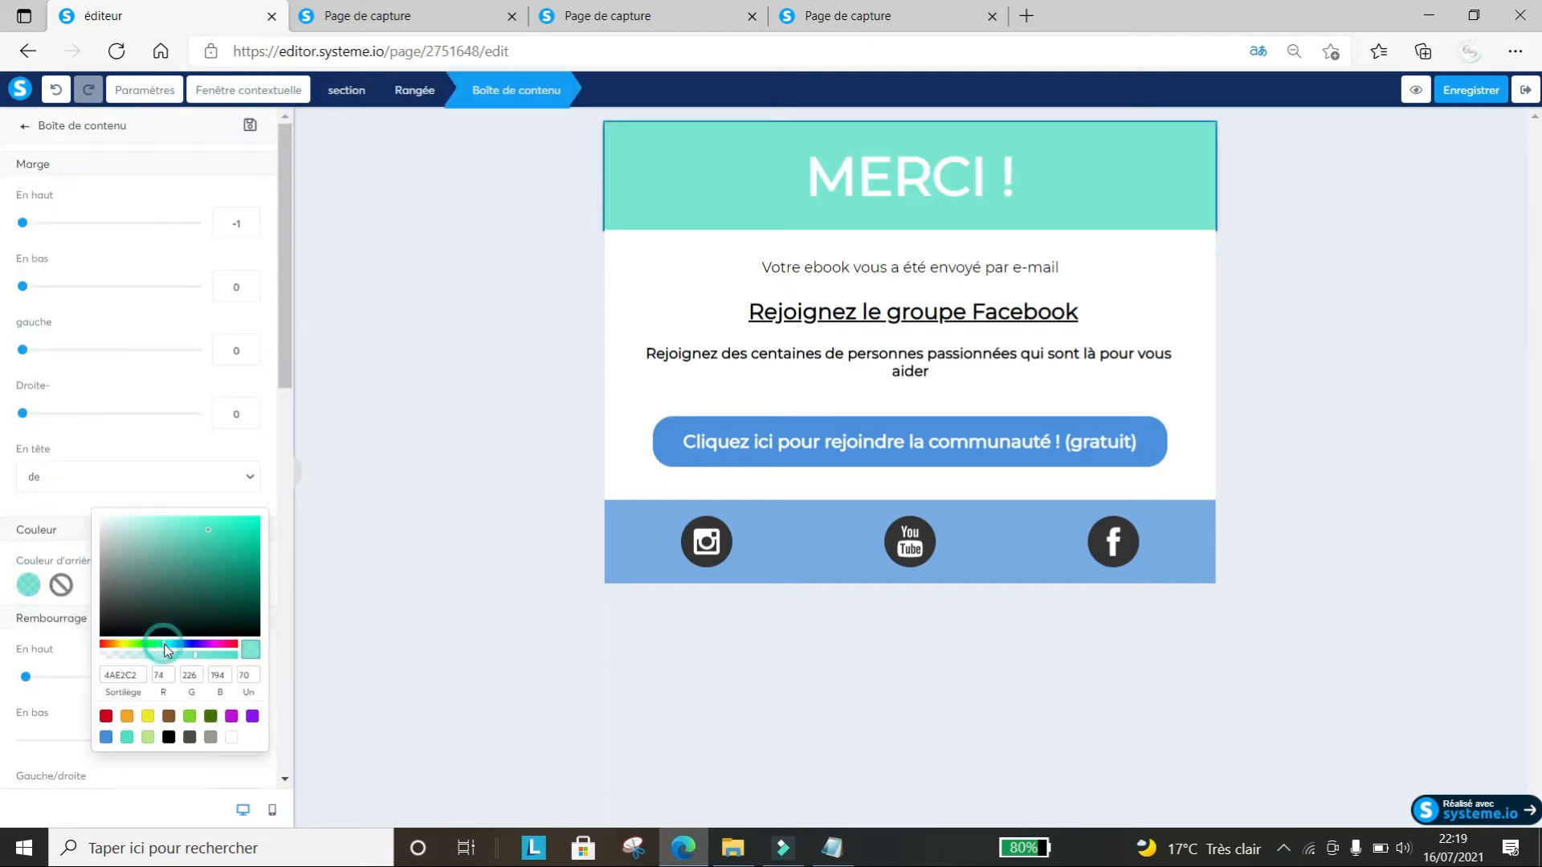
click(683, 453)
click(683, 453)
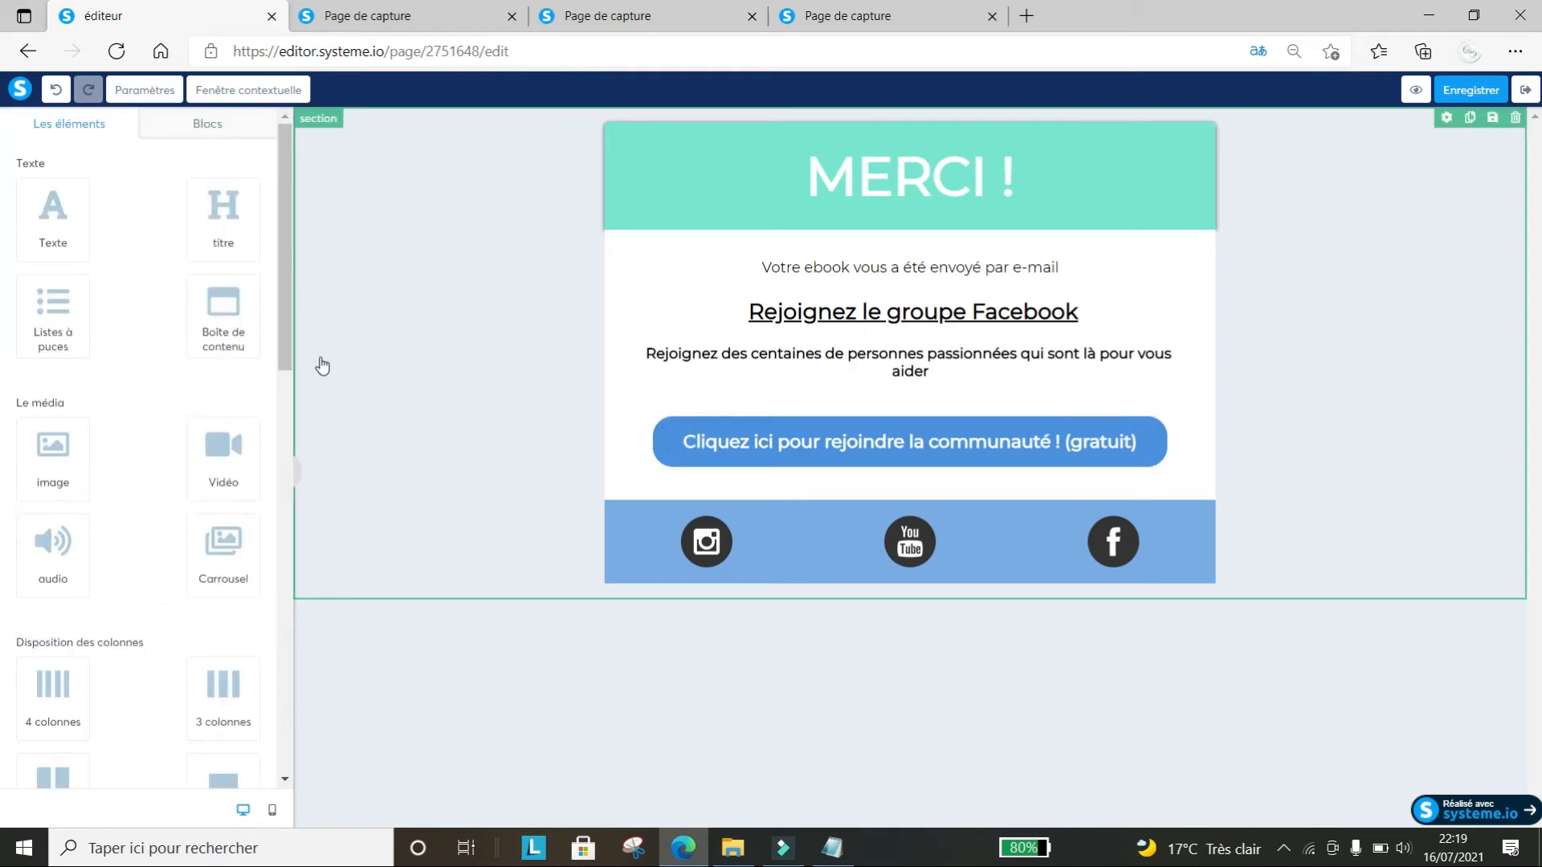
Change the background colour of the "Cliquez ici pour rejoindre la communauté ! (gratuit)" button to a light turquoise
click(716, 451)
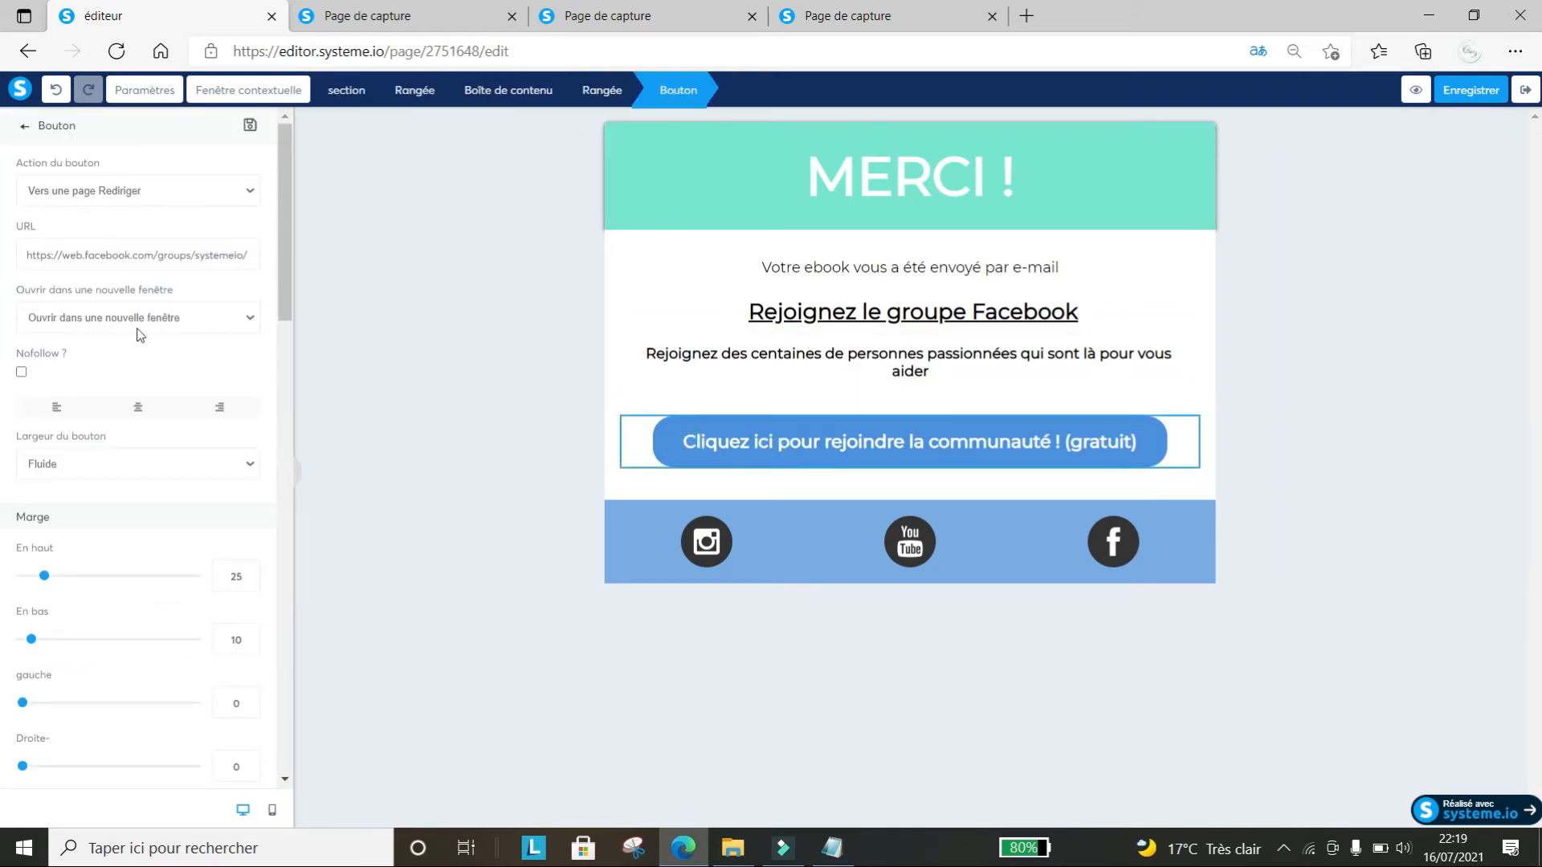
drag(286, 156, 293, 474)
scroll(72, 466, up, 7)
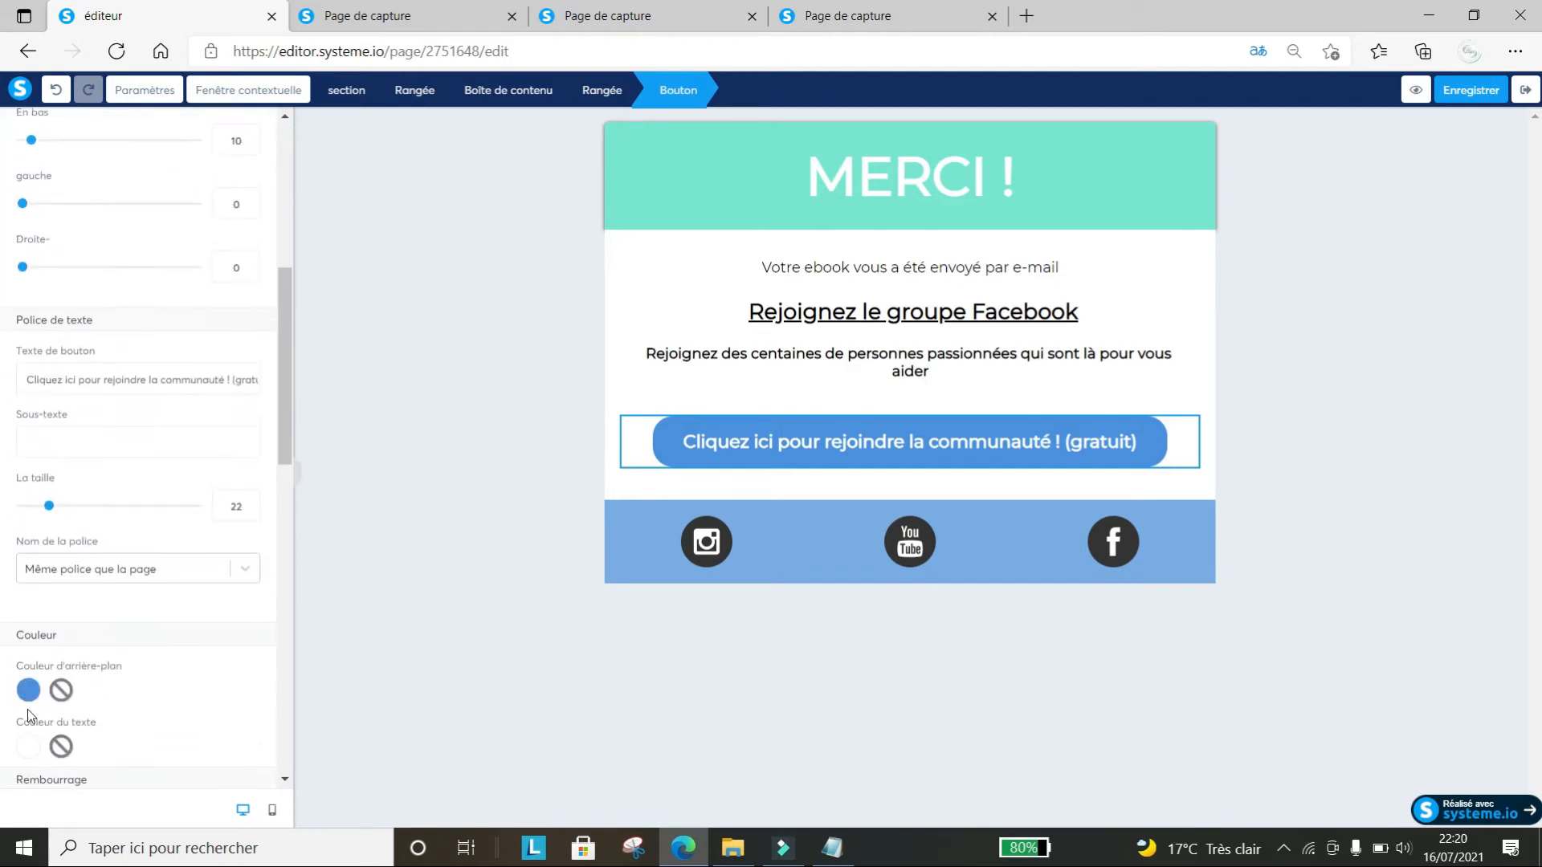
click(29, 689)
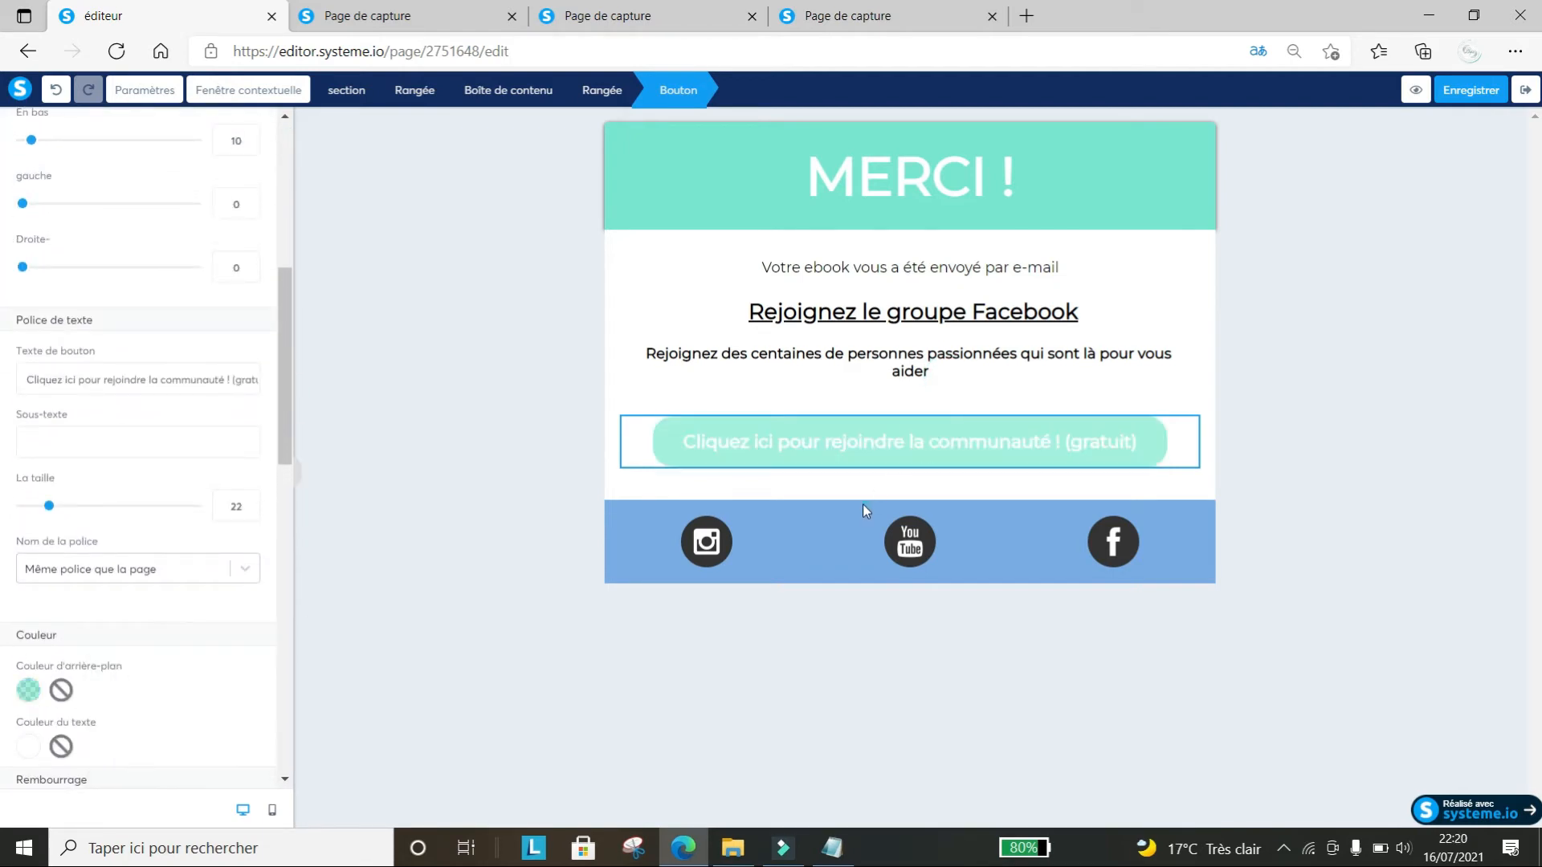
Set the background colour of the social icons row to light turquoise A1FFE5
click(862, 506)
click(607, 573)
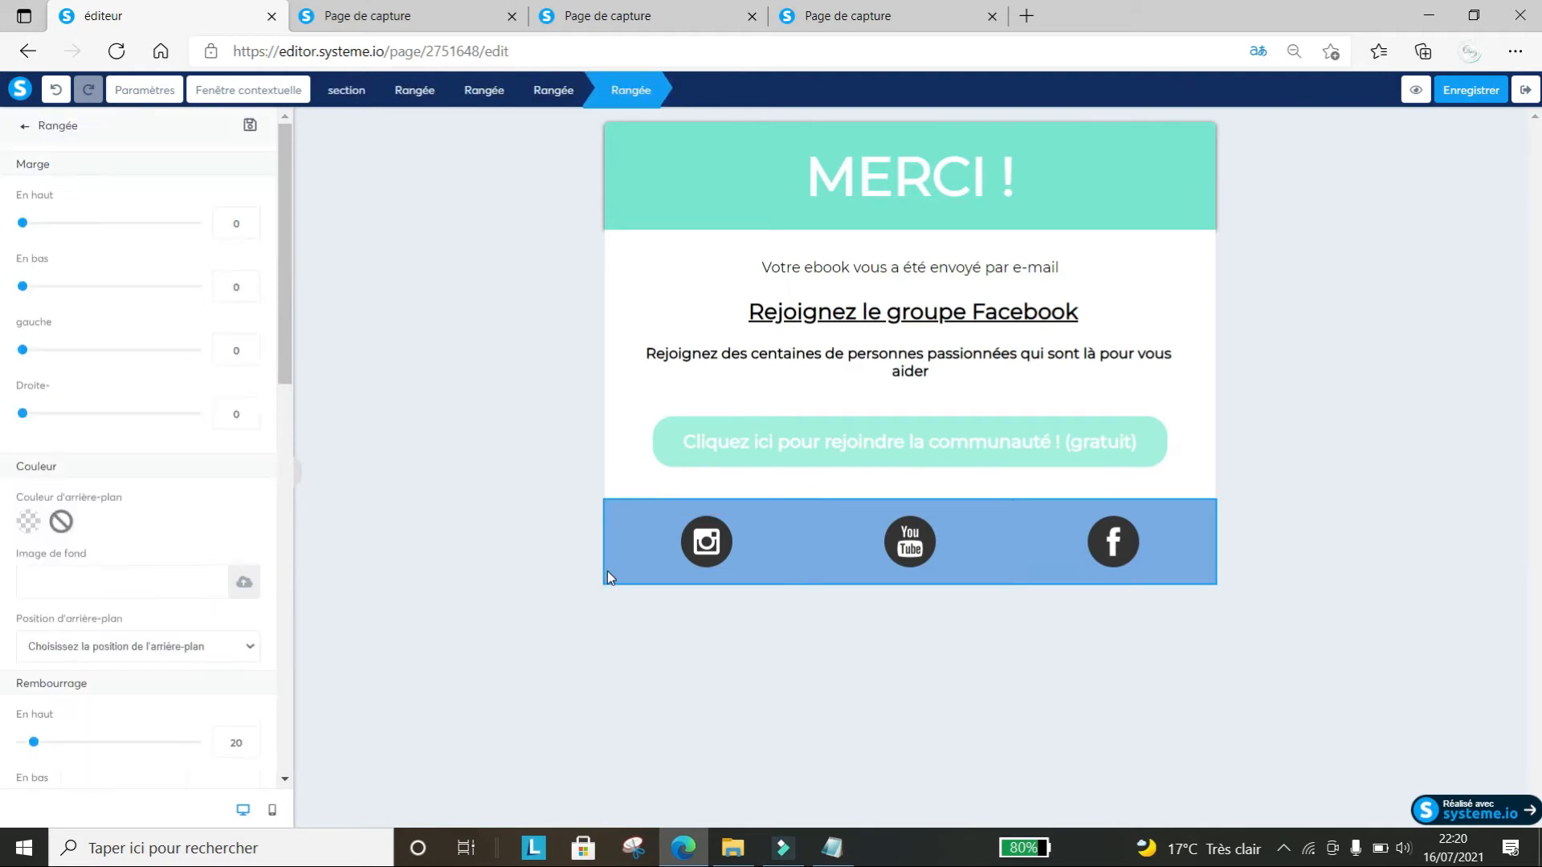
click(408, 581)
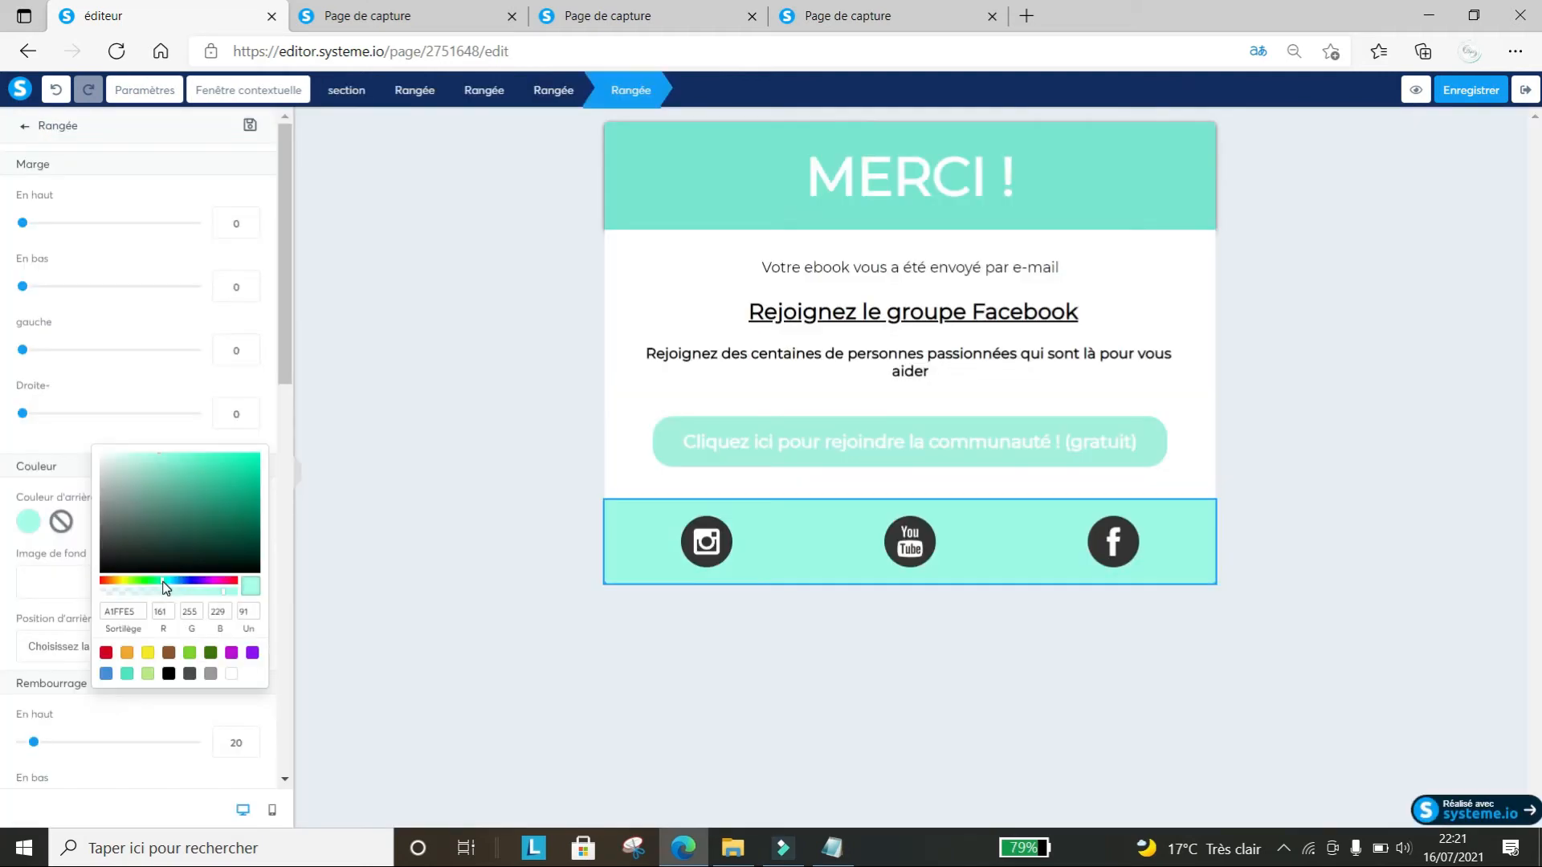
click(3, 505)
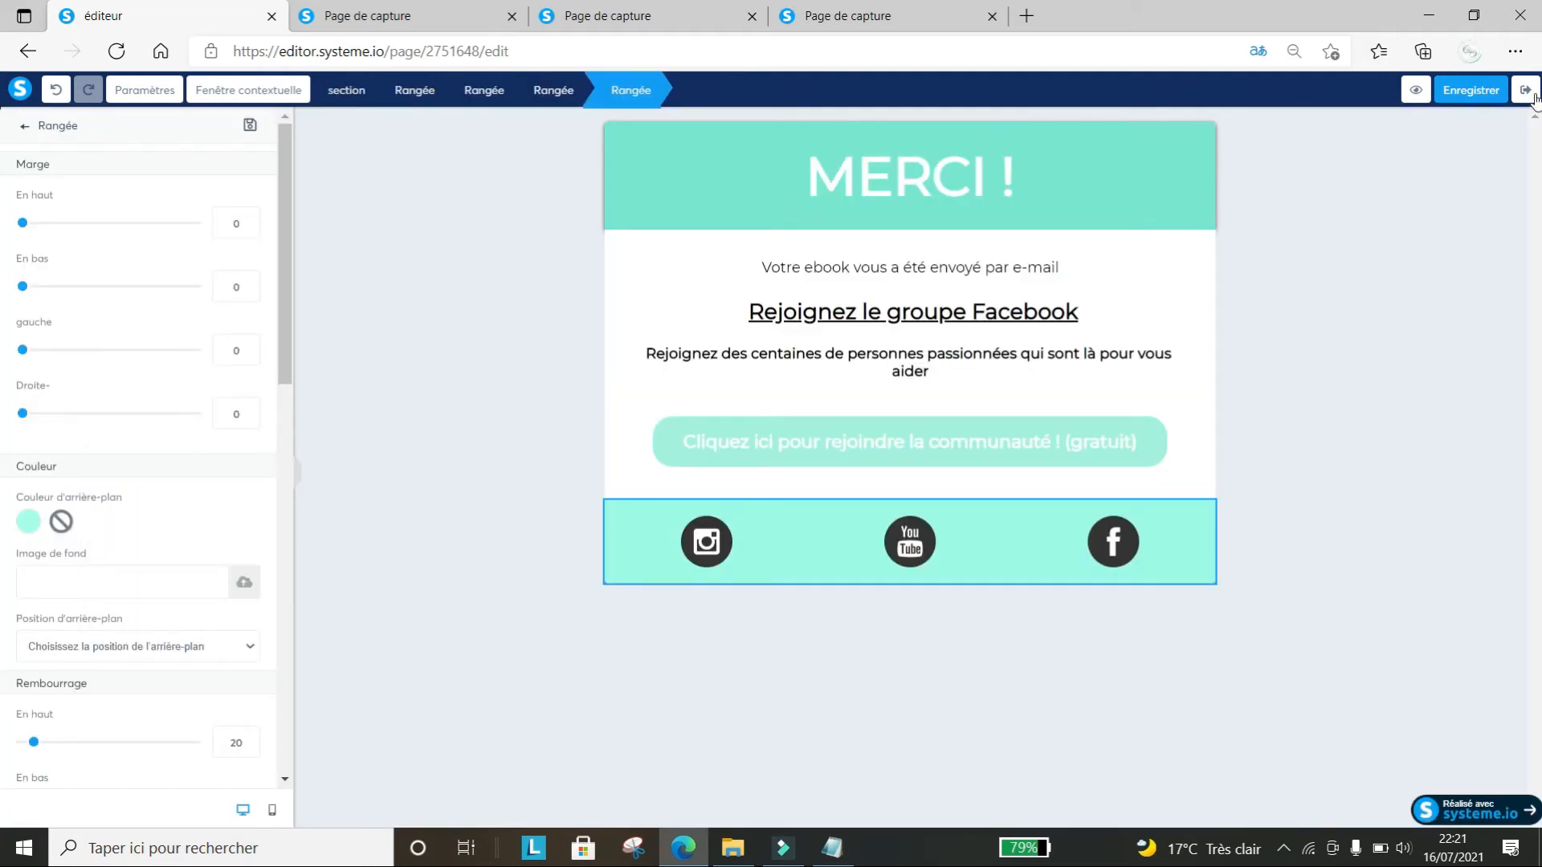
Preview the thank-you page, save it and leave the page editor
click(1416, 90)
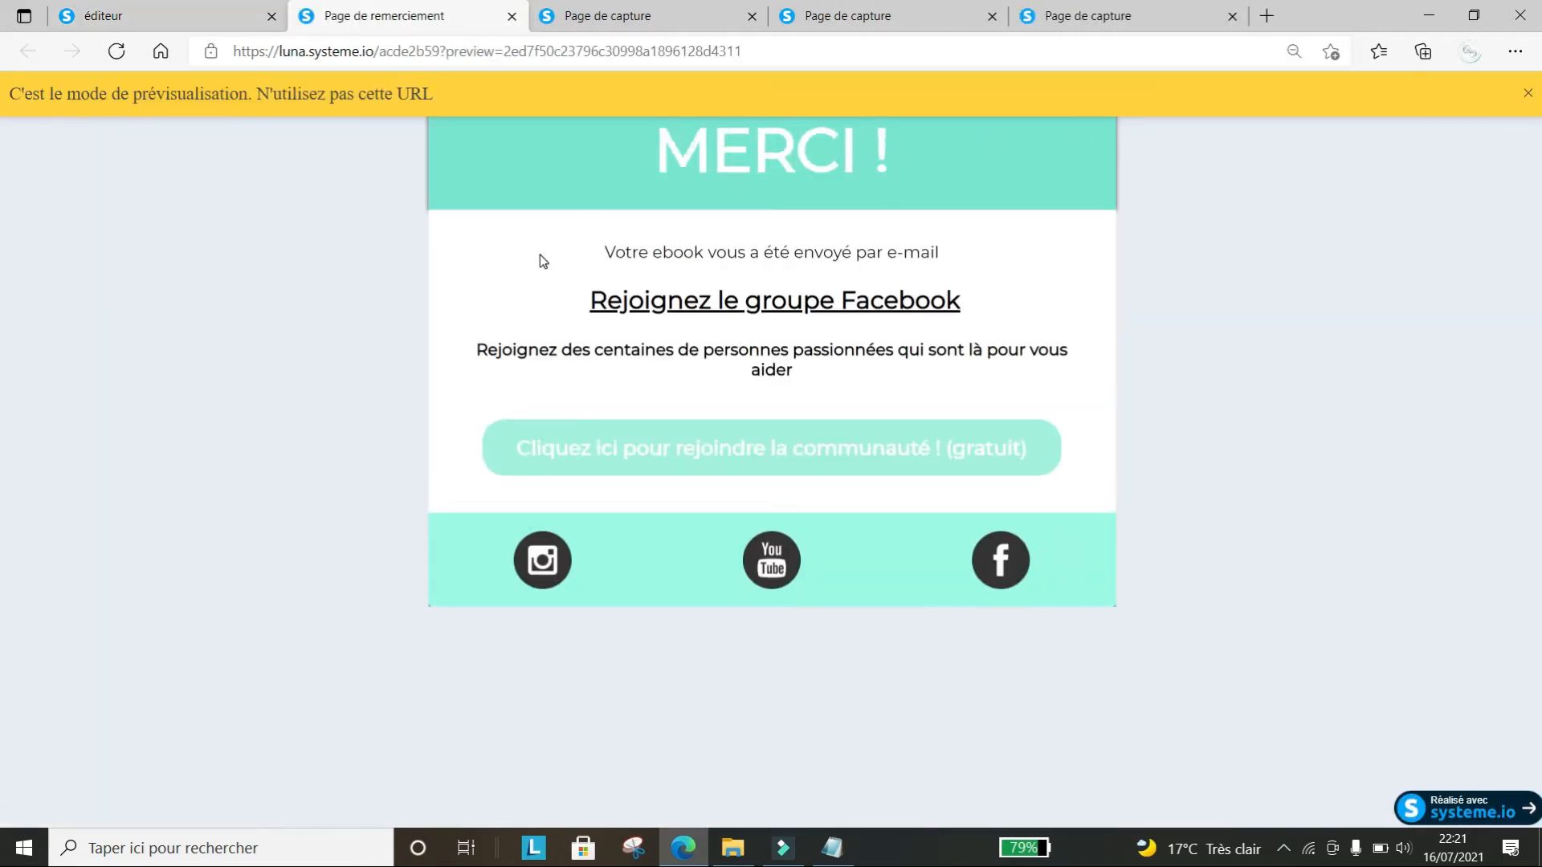
click(184, 22)
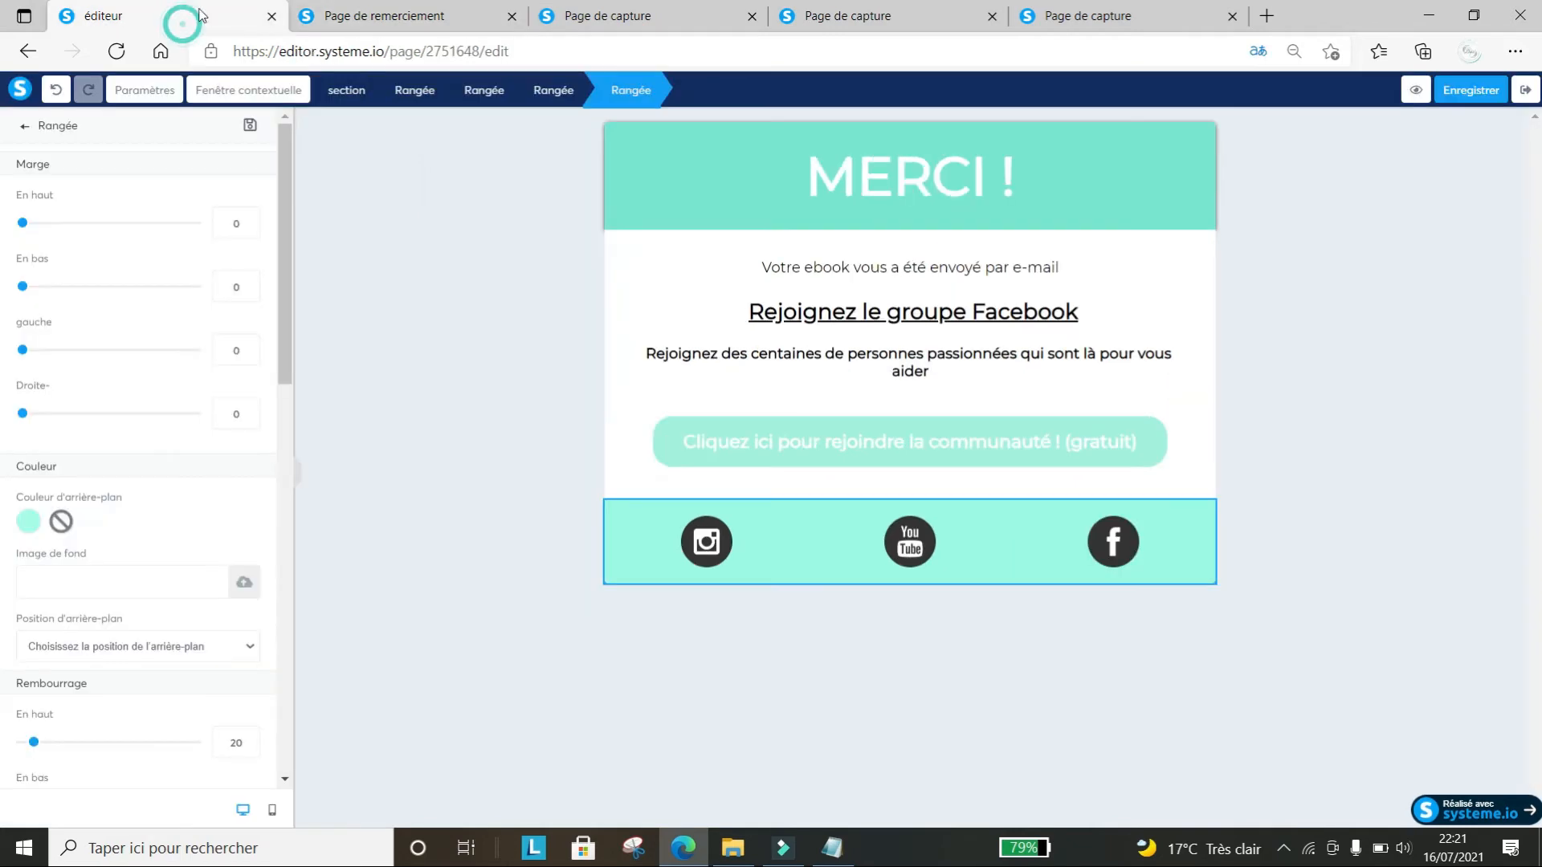
click(1471, 90)
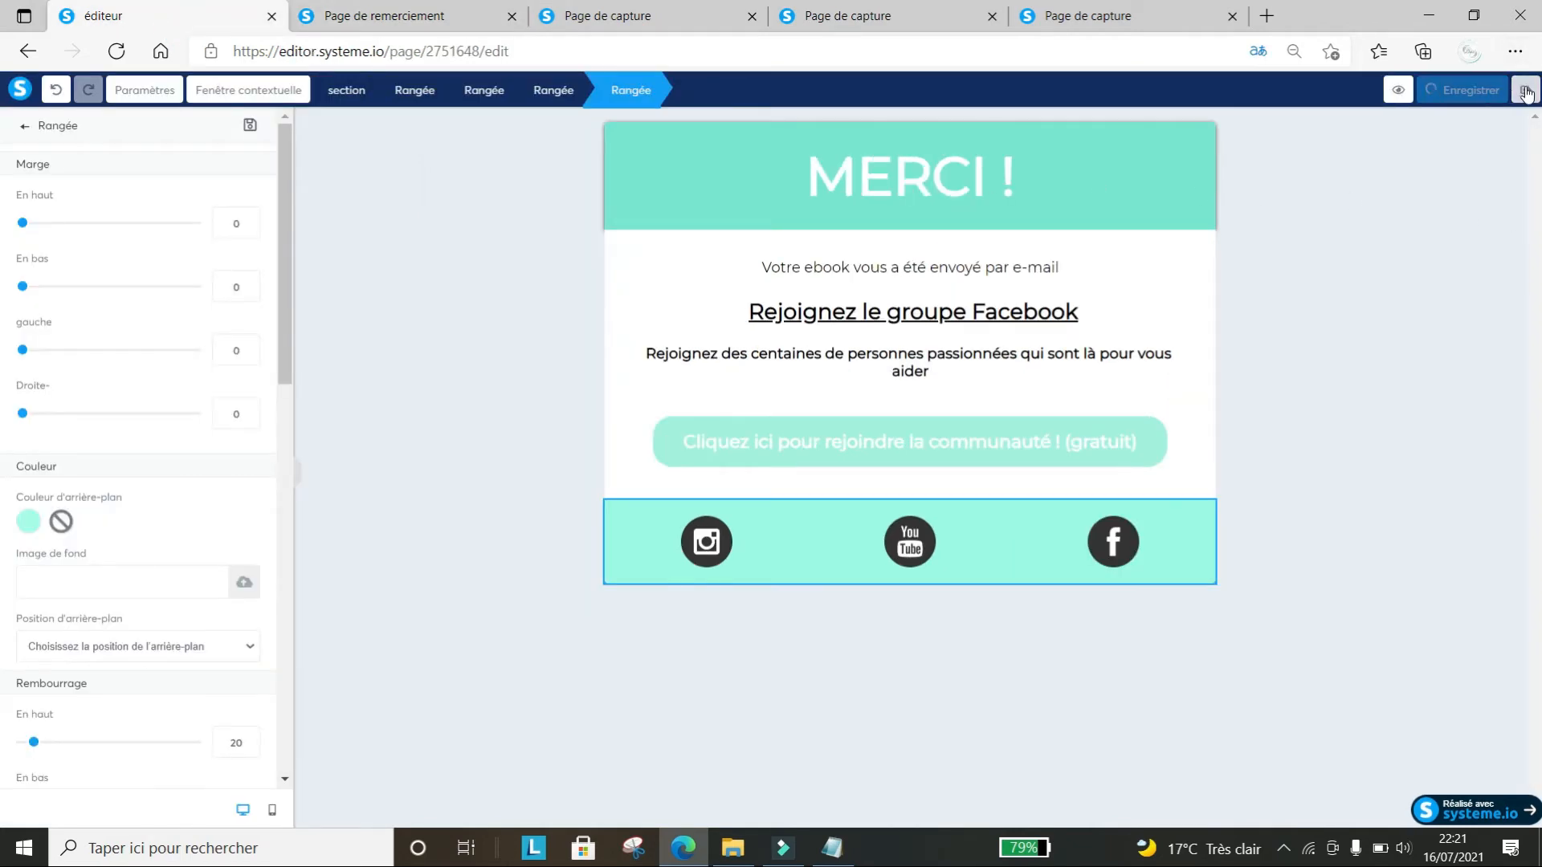
click(1525, 94)
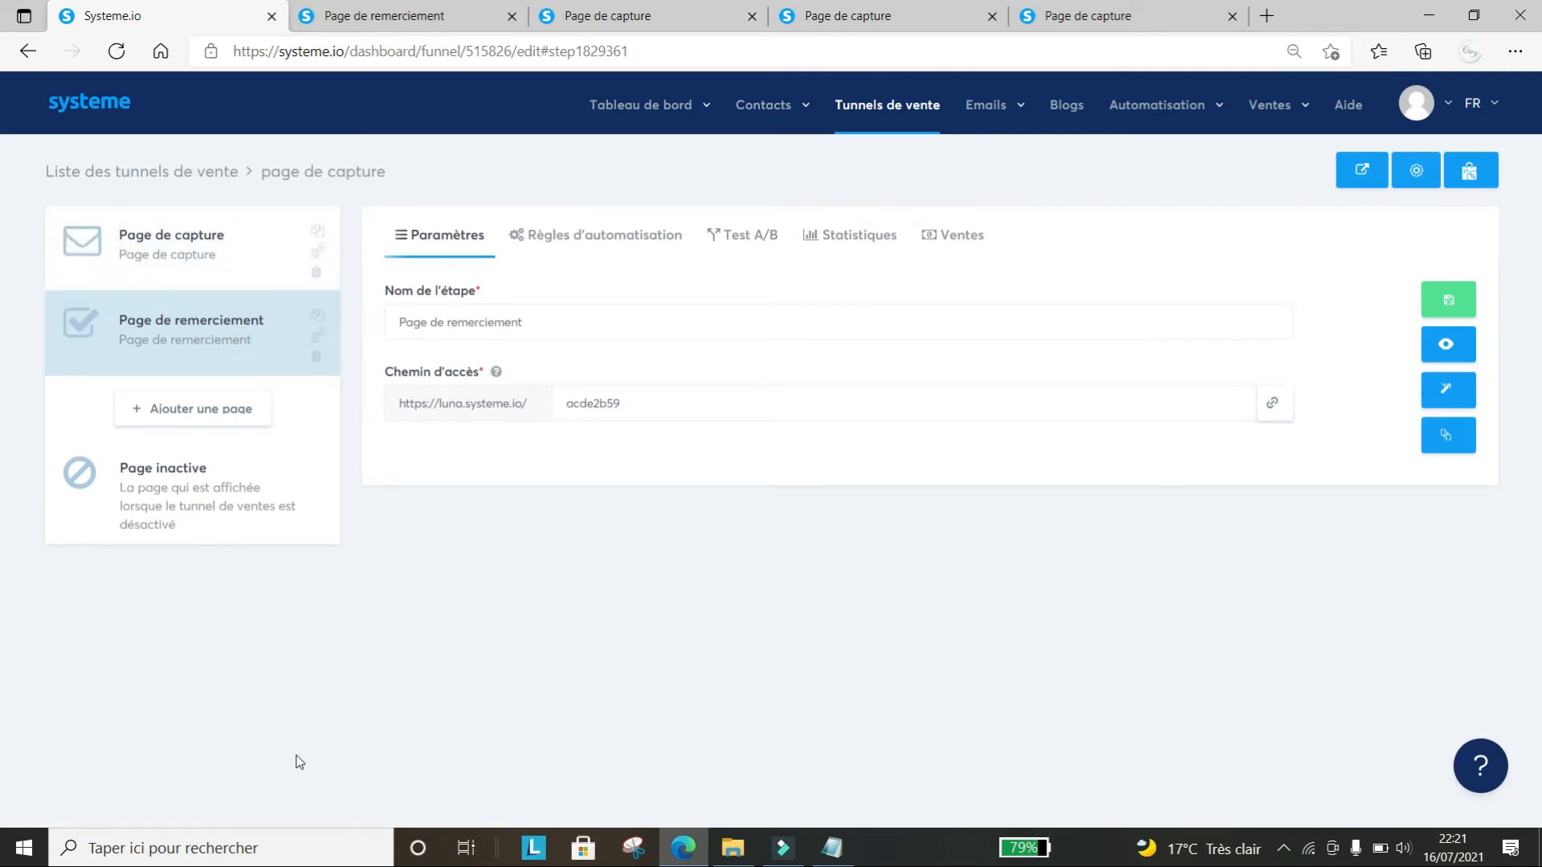
Examine the step name and access path settings of the thank-you page and the capture page
click(677, 400)
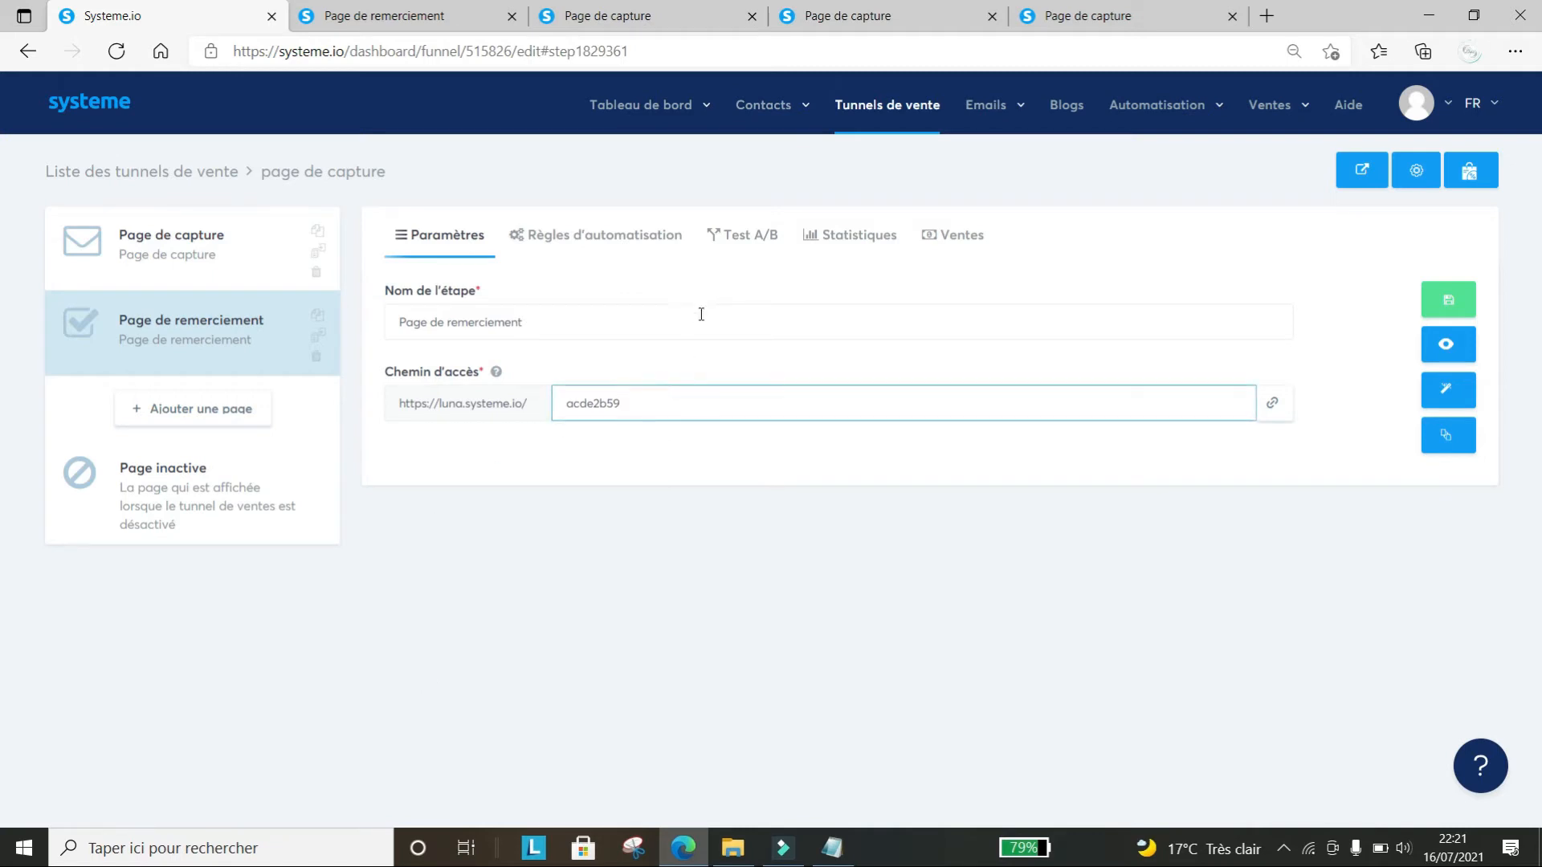
click(698, 320)
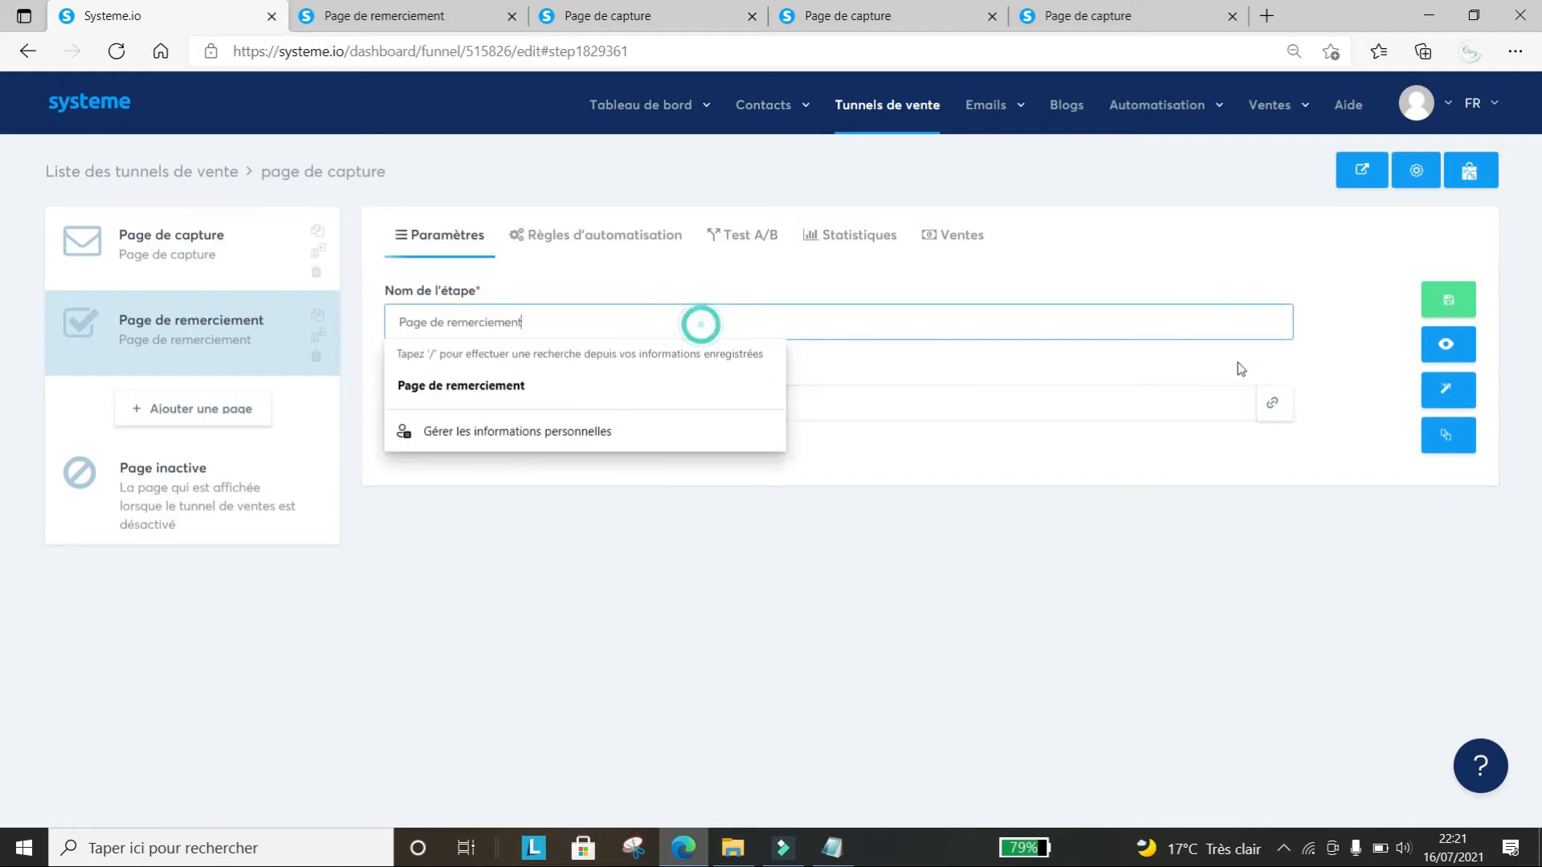
click(1448, 298)
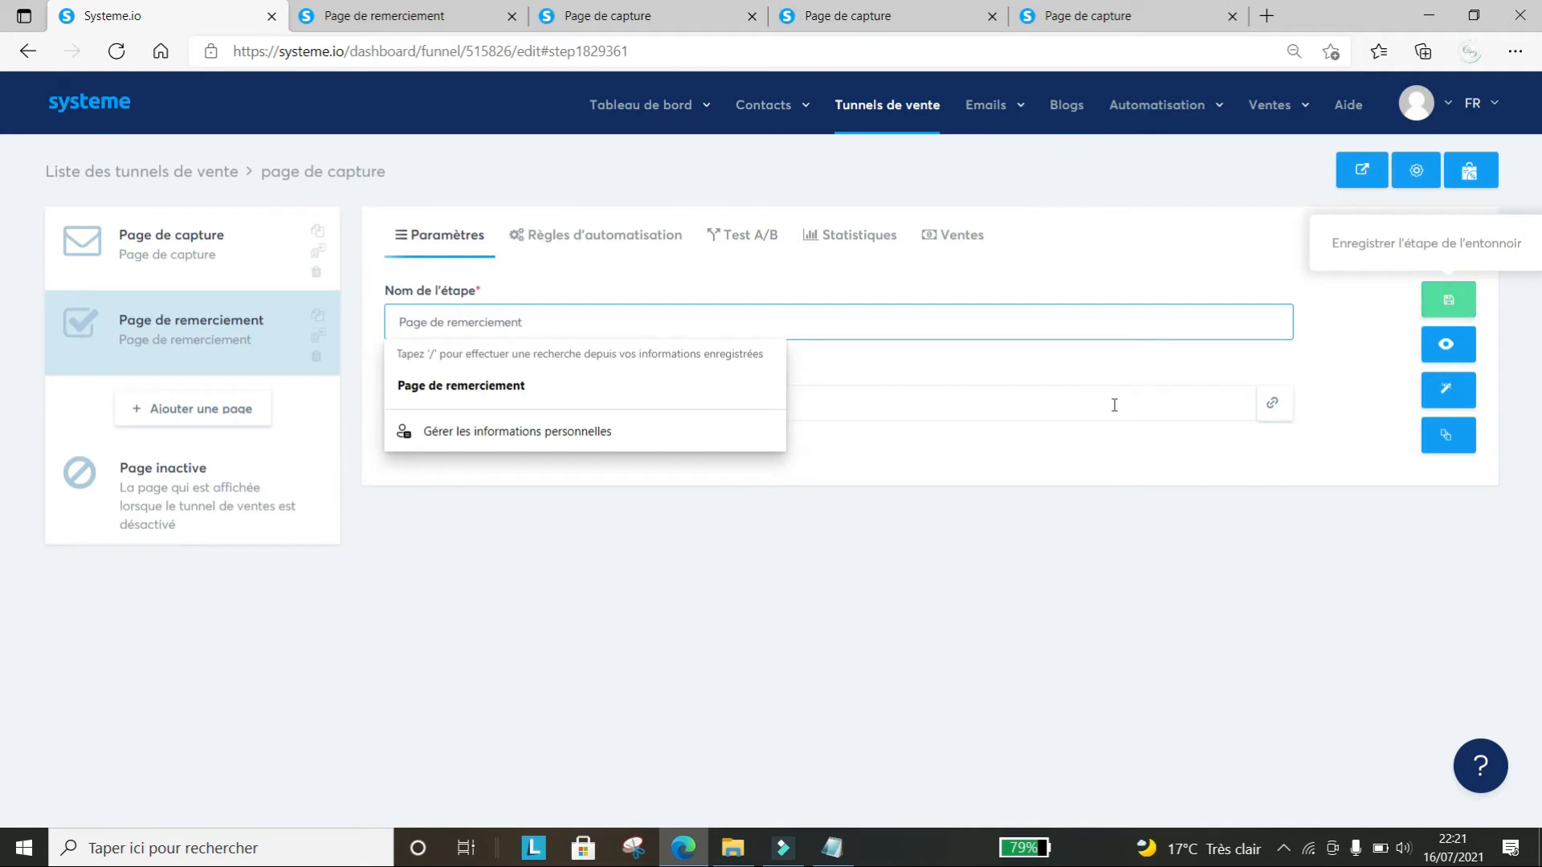
click(1095, 408)
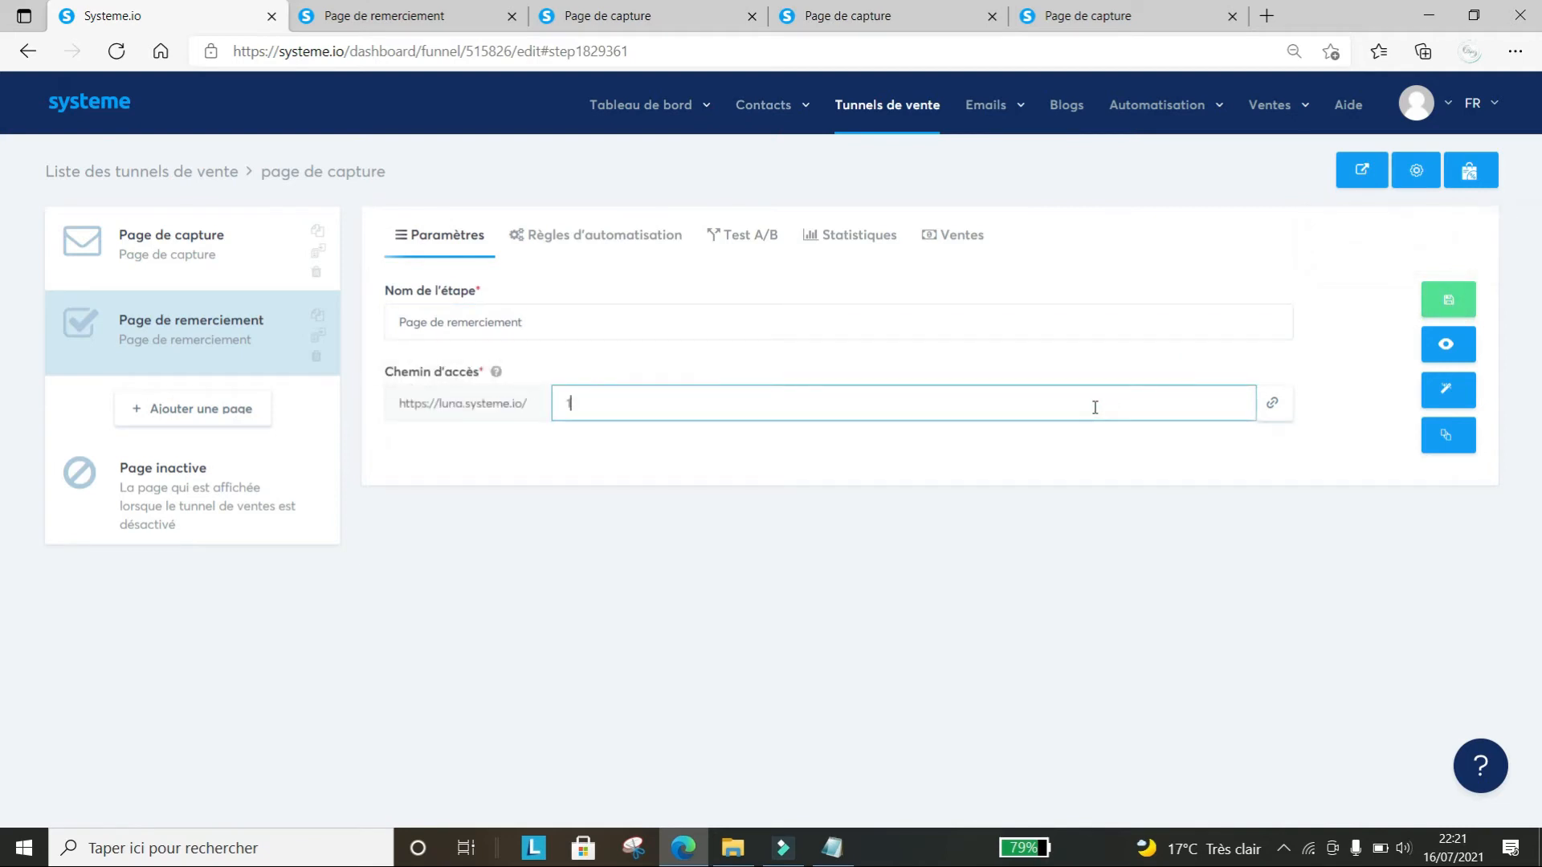
click(1092, 321)
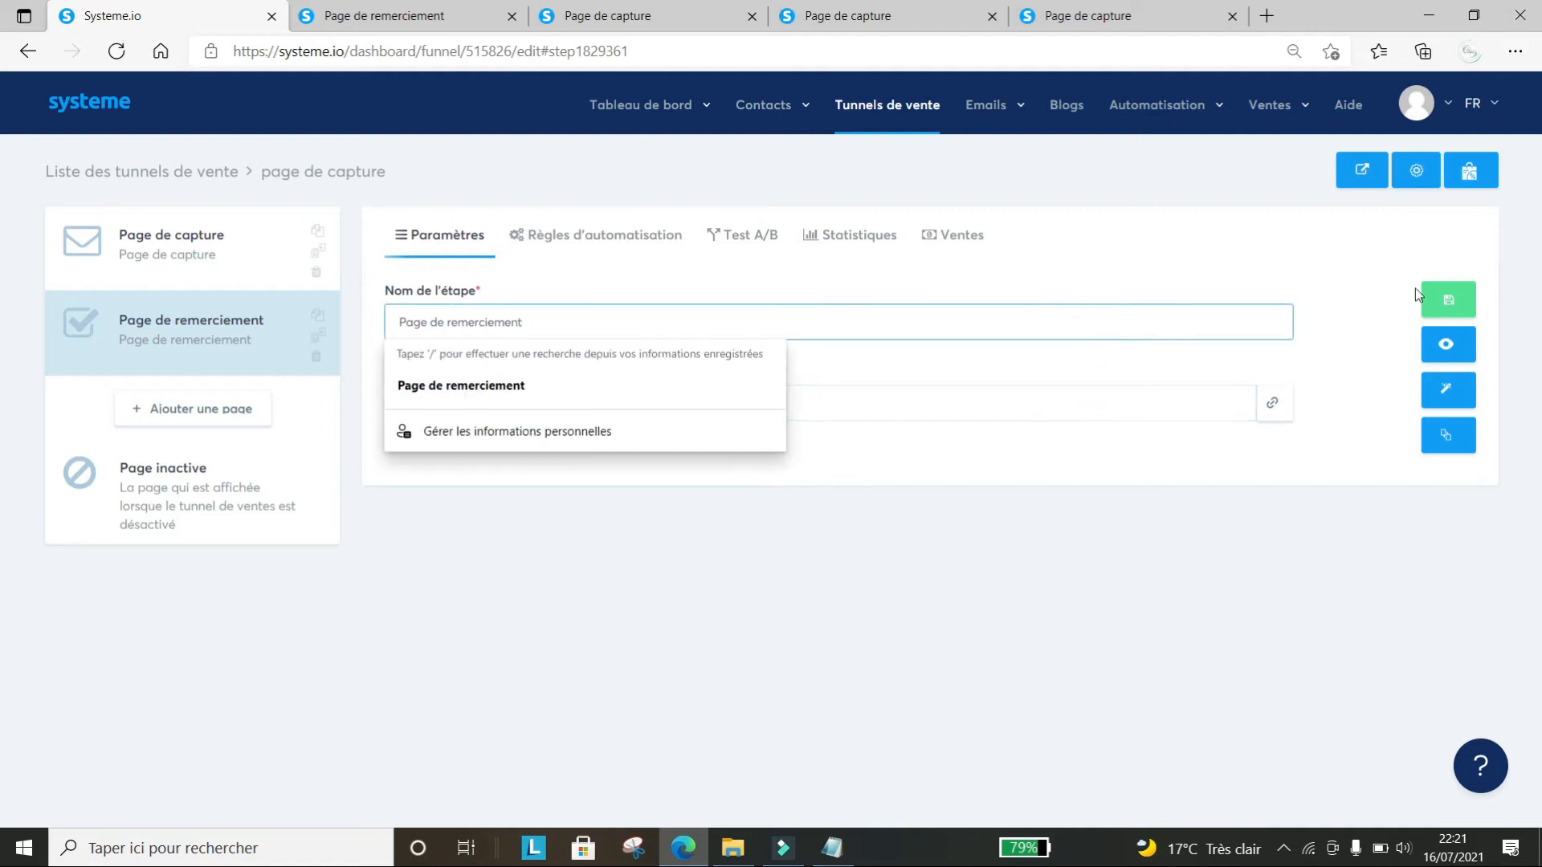
click(92, 263)
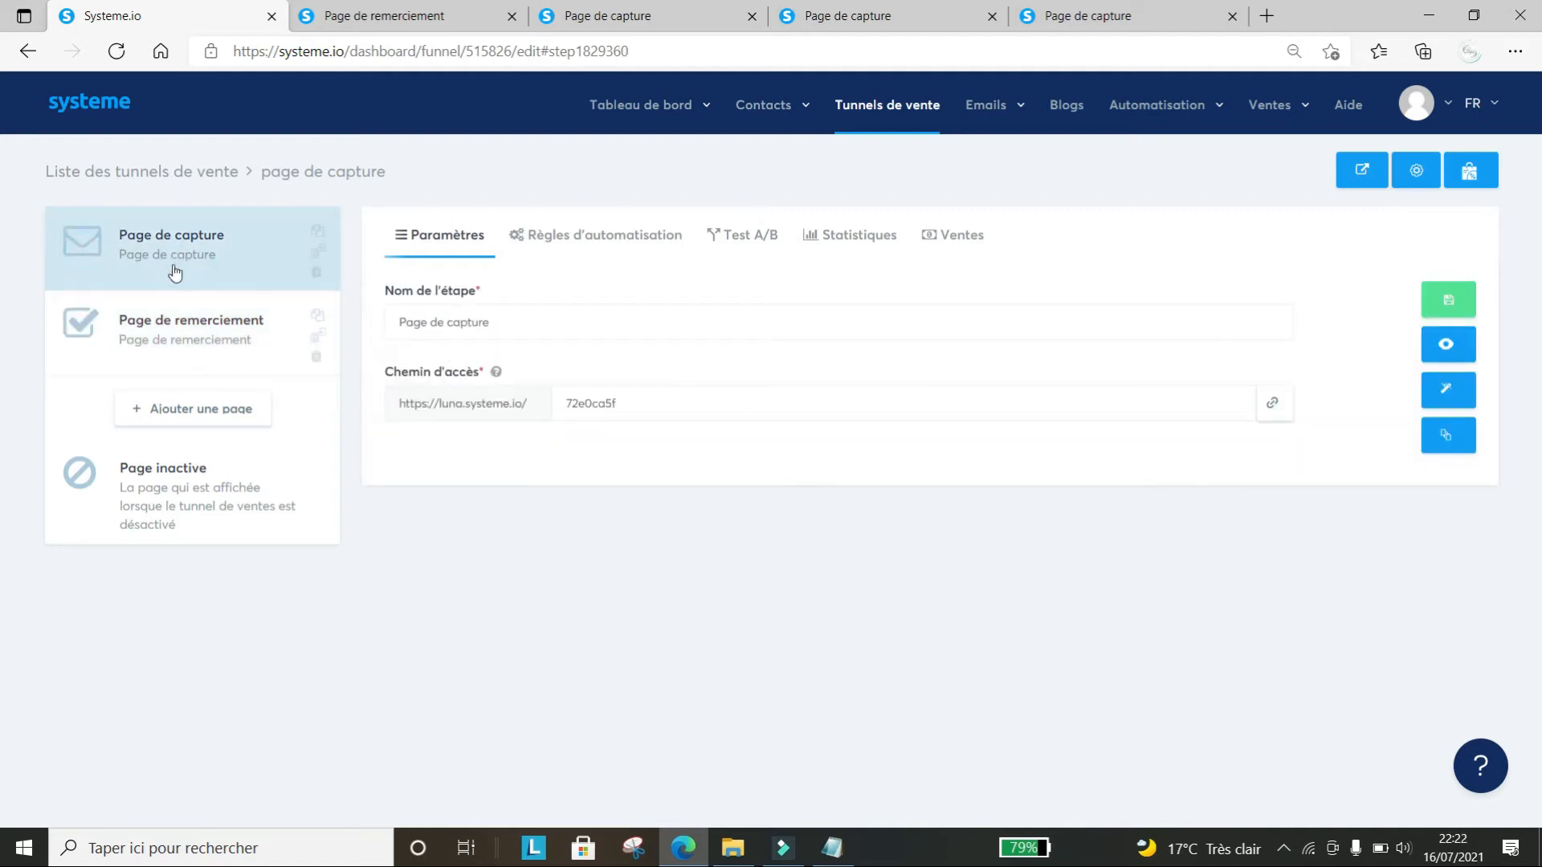
click(171, 333)
drag(566, 408, 747, 405)
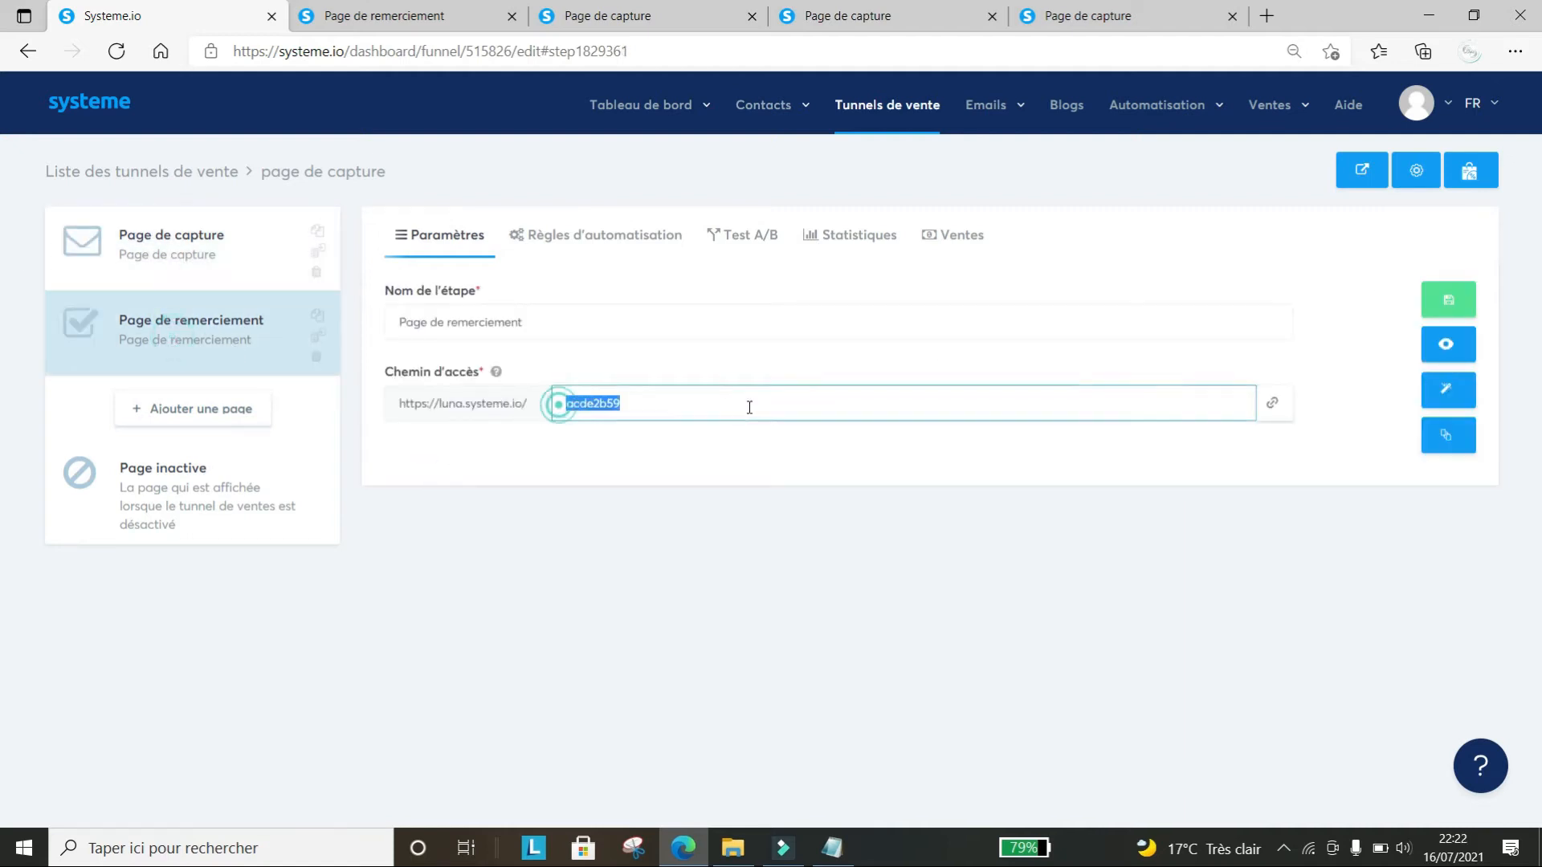
click(1458, 313)
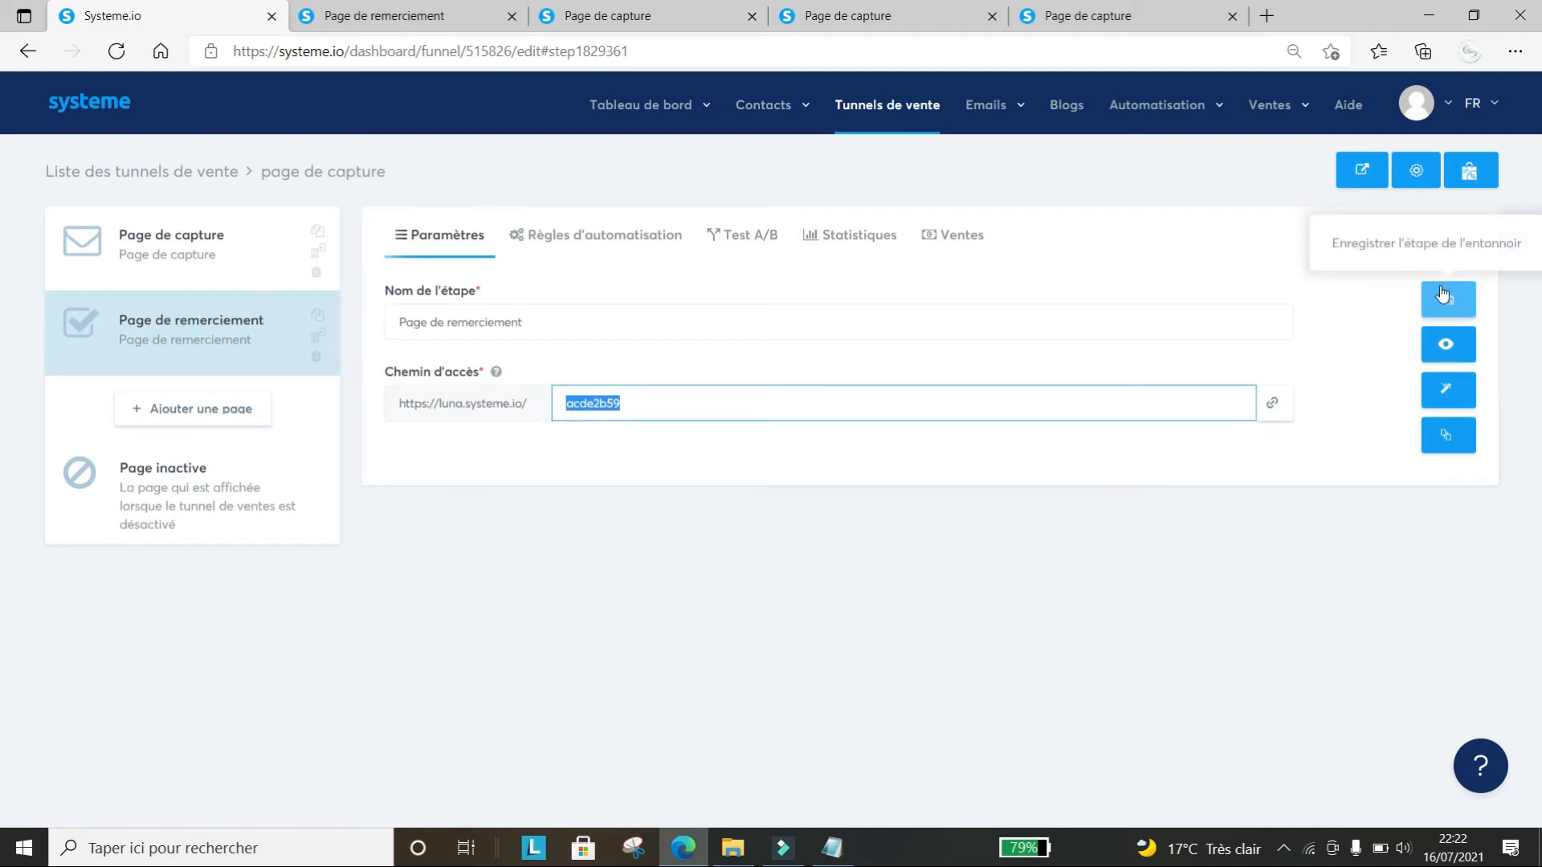
click(838, 405)
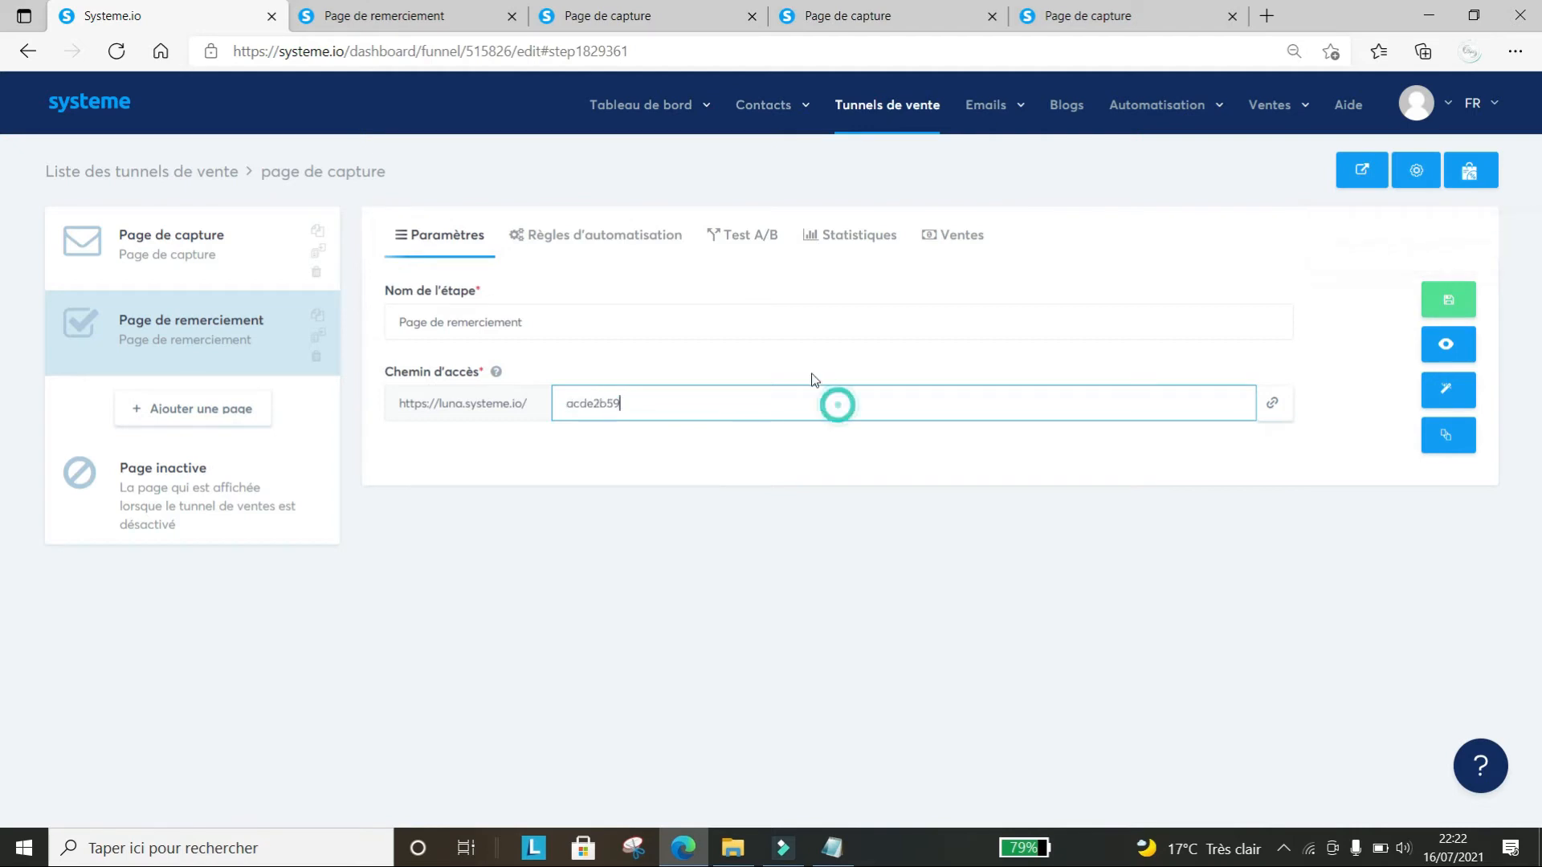
click(788, 315)
click(835, 402)
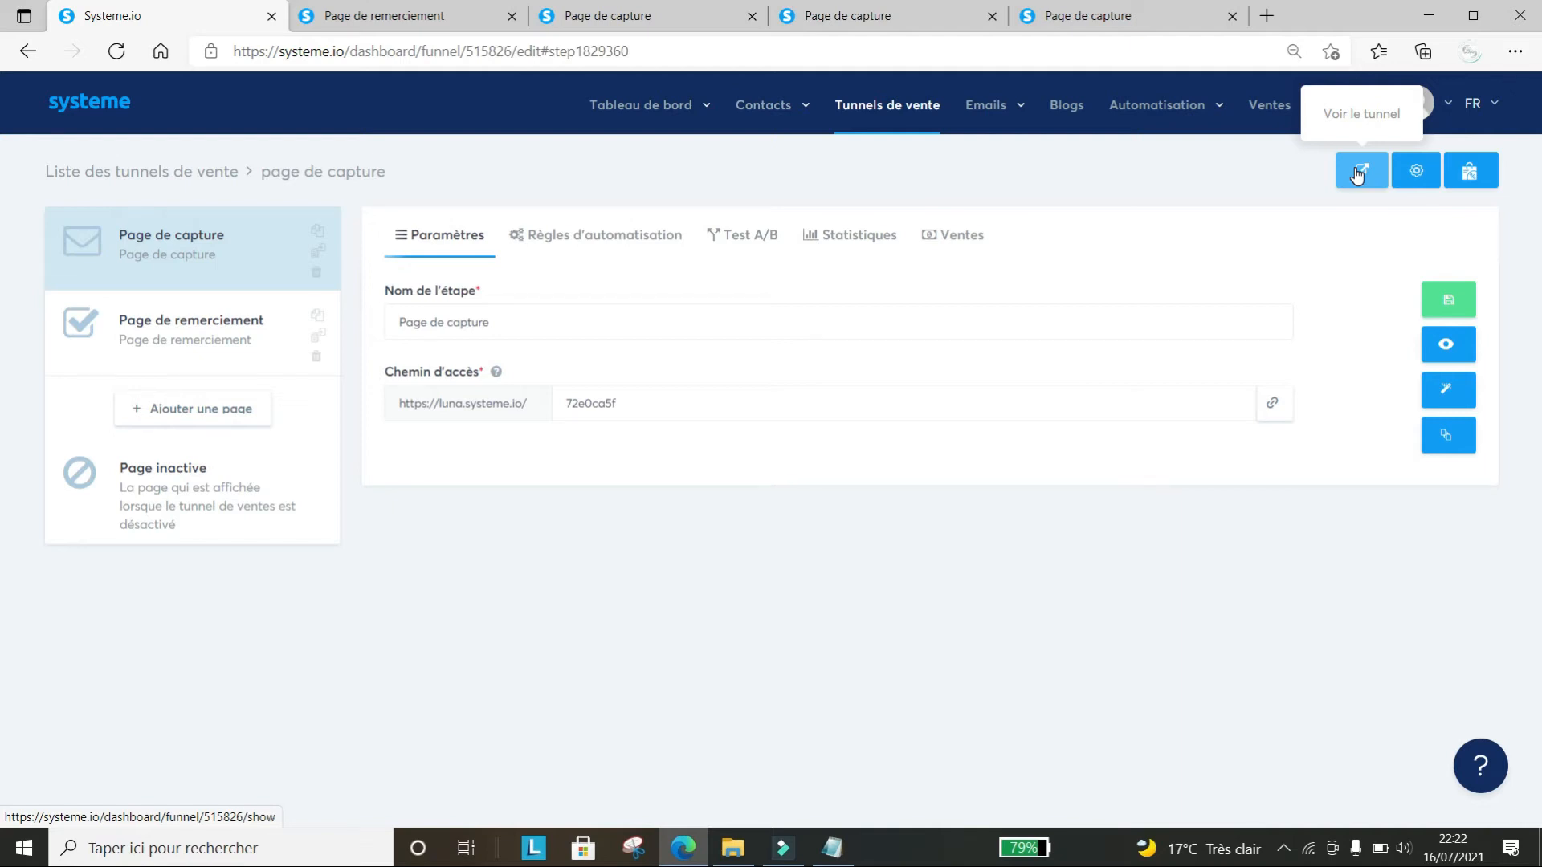
Open the live funnel and inspect the capture page and its public URL
click(1357, 173)
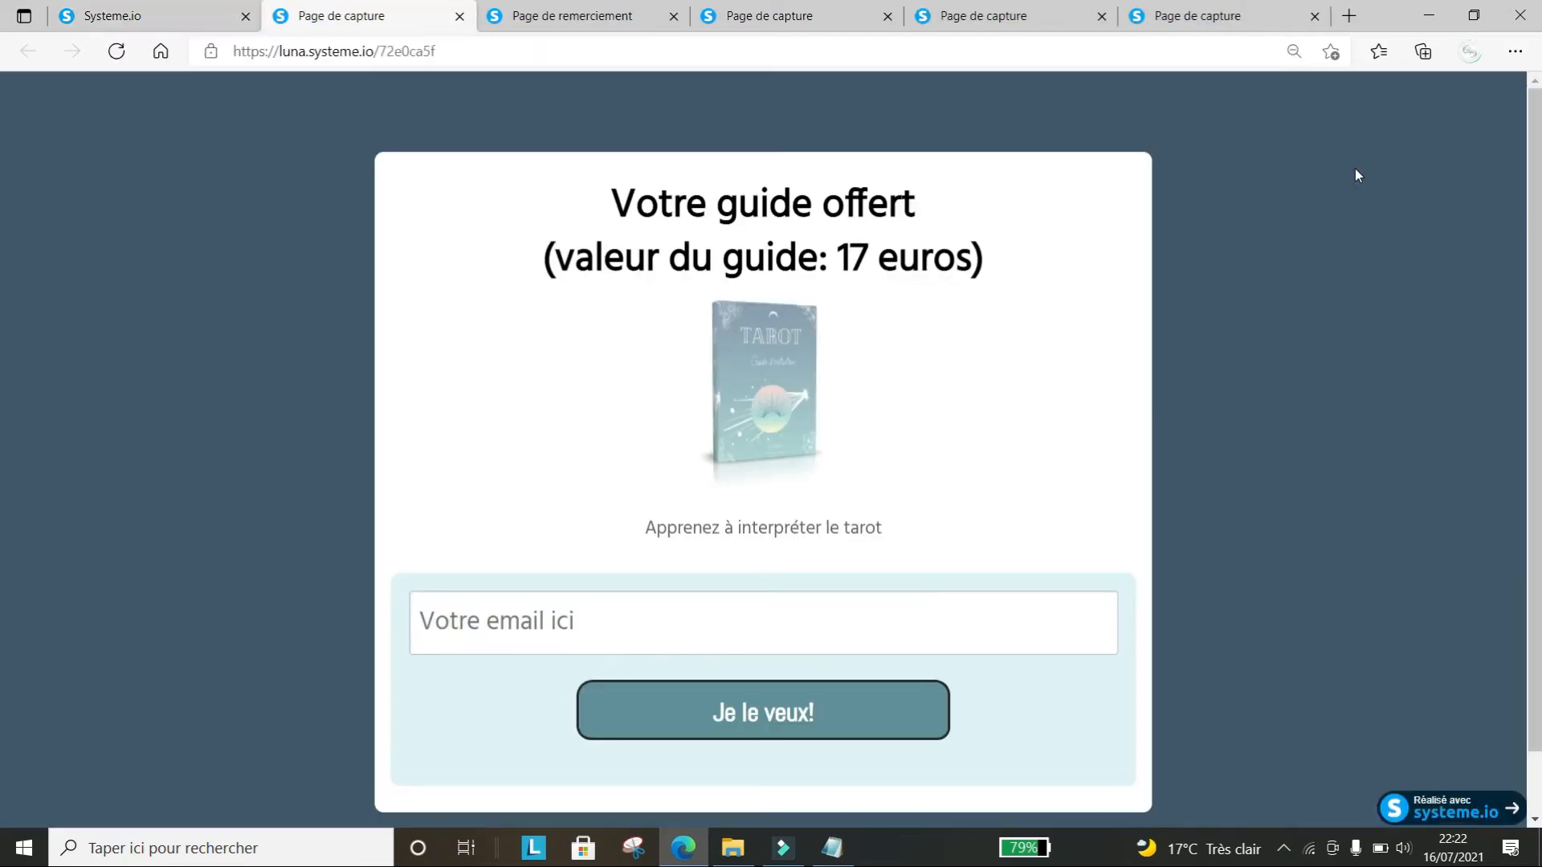
scroll(0, 193, down, 1)
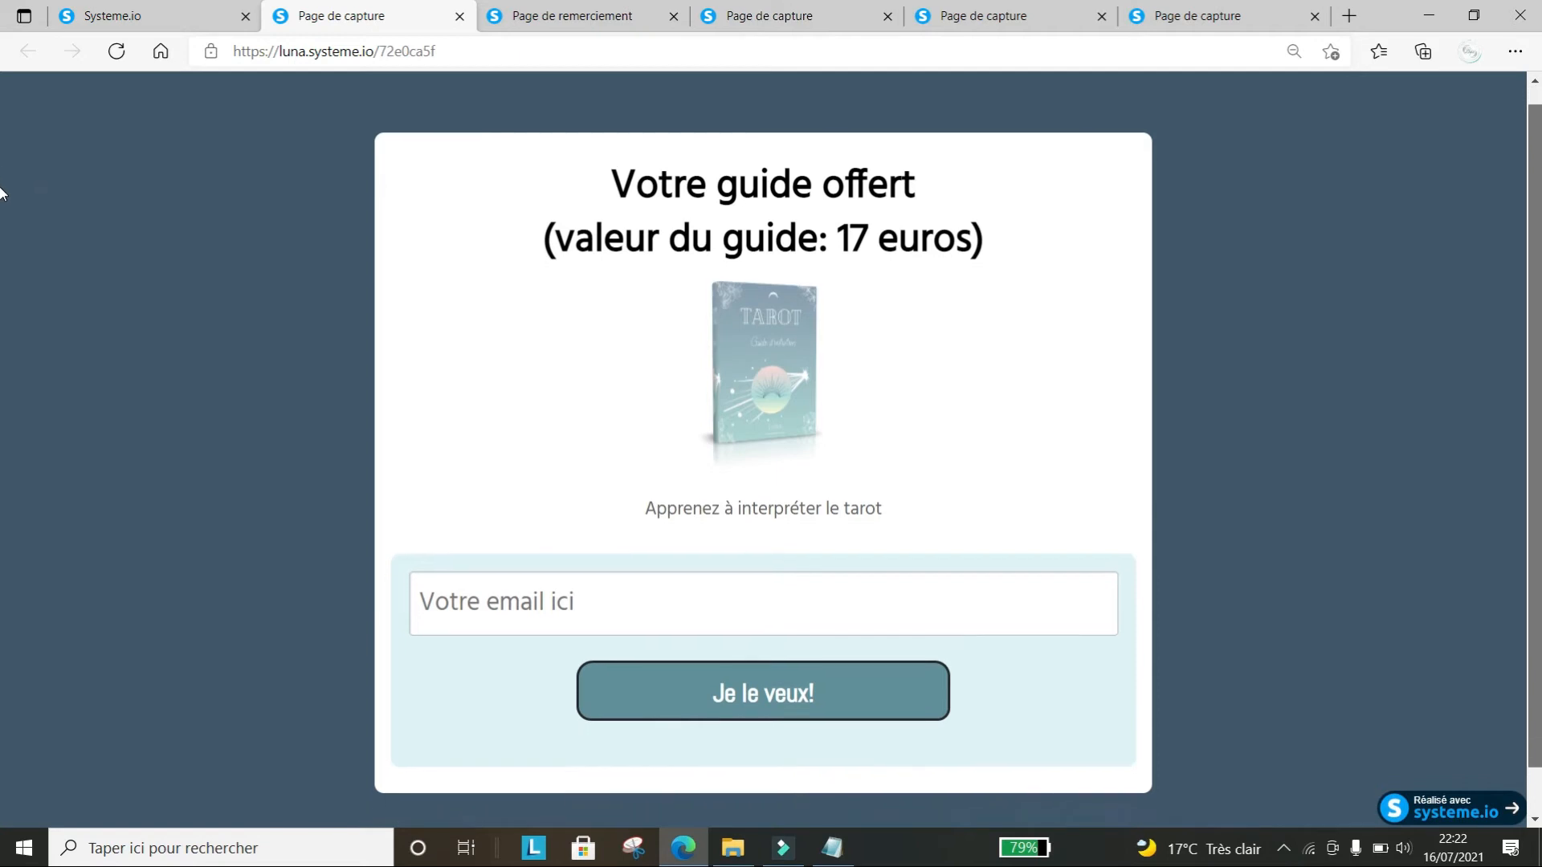
mouse_move(1539, 186)
mouse_down()
mouse_move(1540, 230)
mouse_move(1540, 202)
mouse_up()
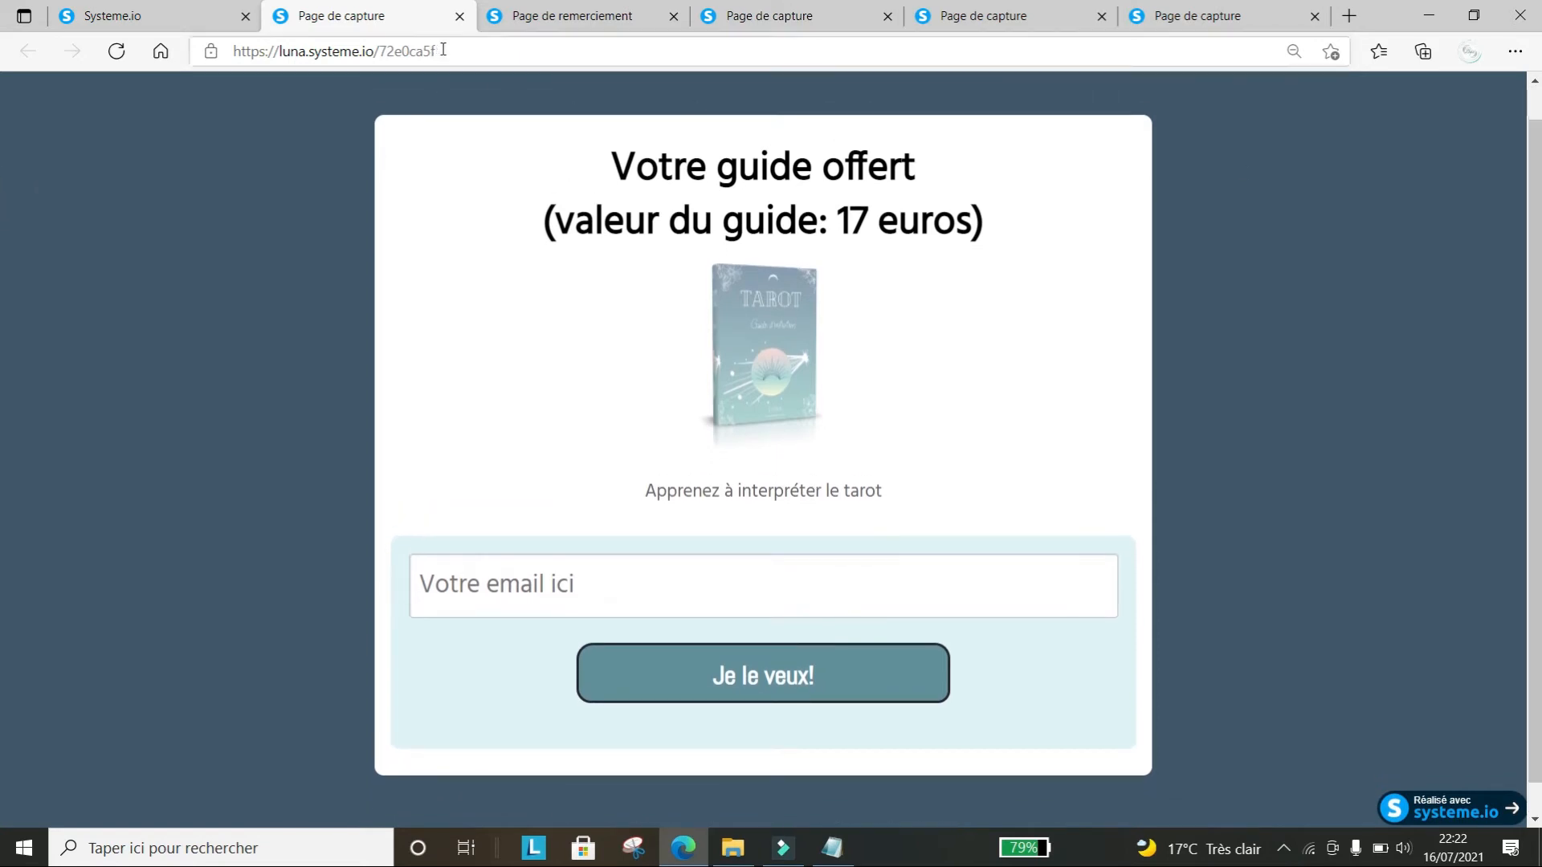
drag(442, 50, 233, 56)
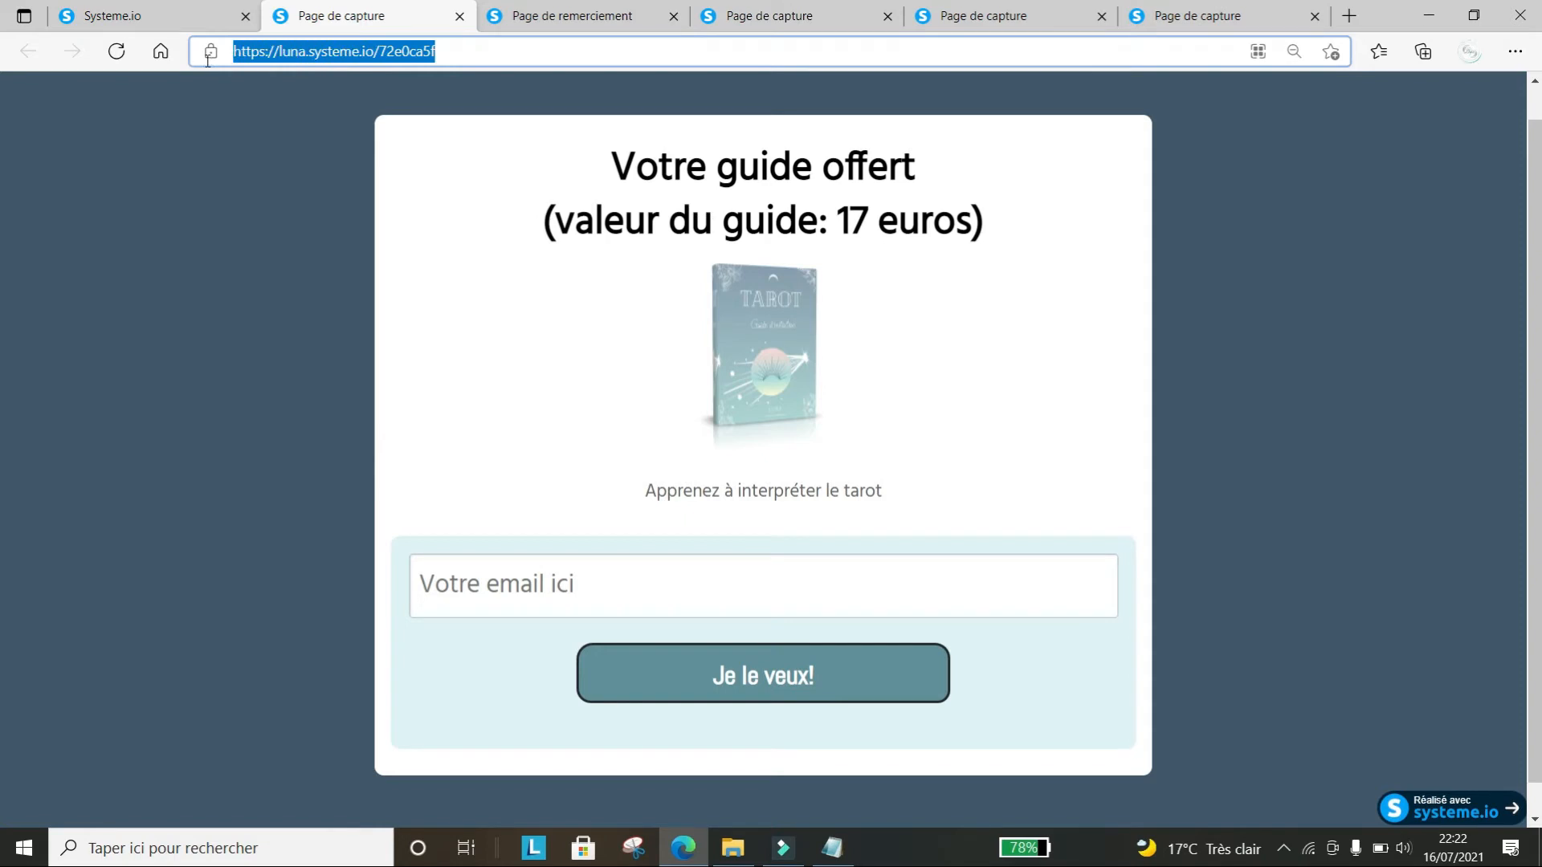
Submit the live capture form with a saved e-mail address and check the thank-you page's ebook delivery message
click(663, 578)
scroll(575, 409, down, 1)
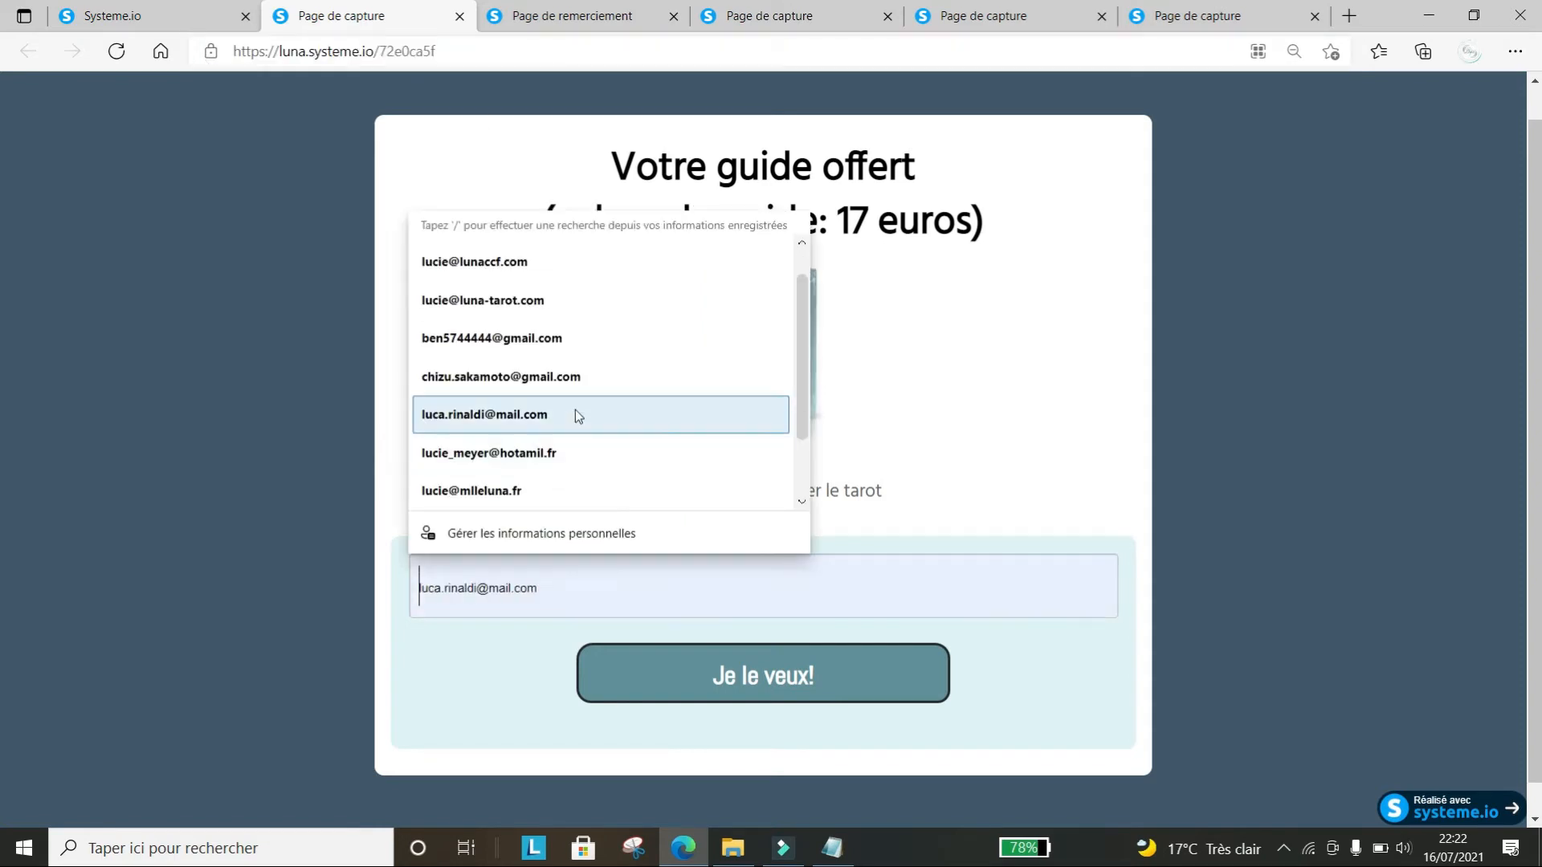
click(546, 300)
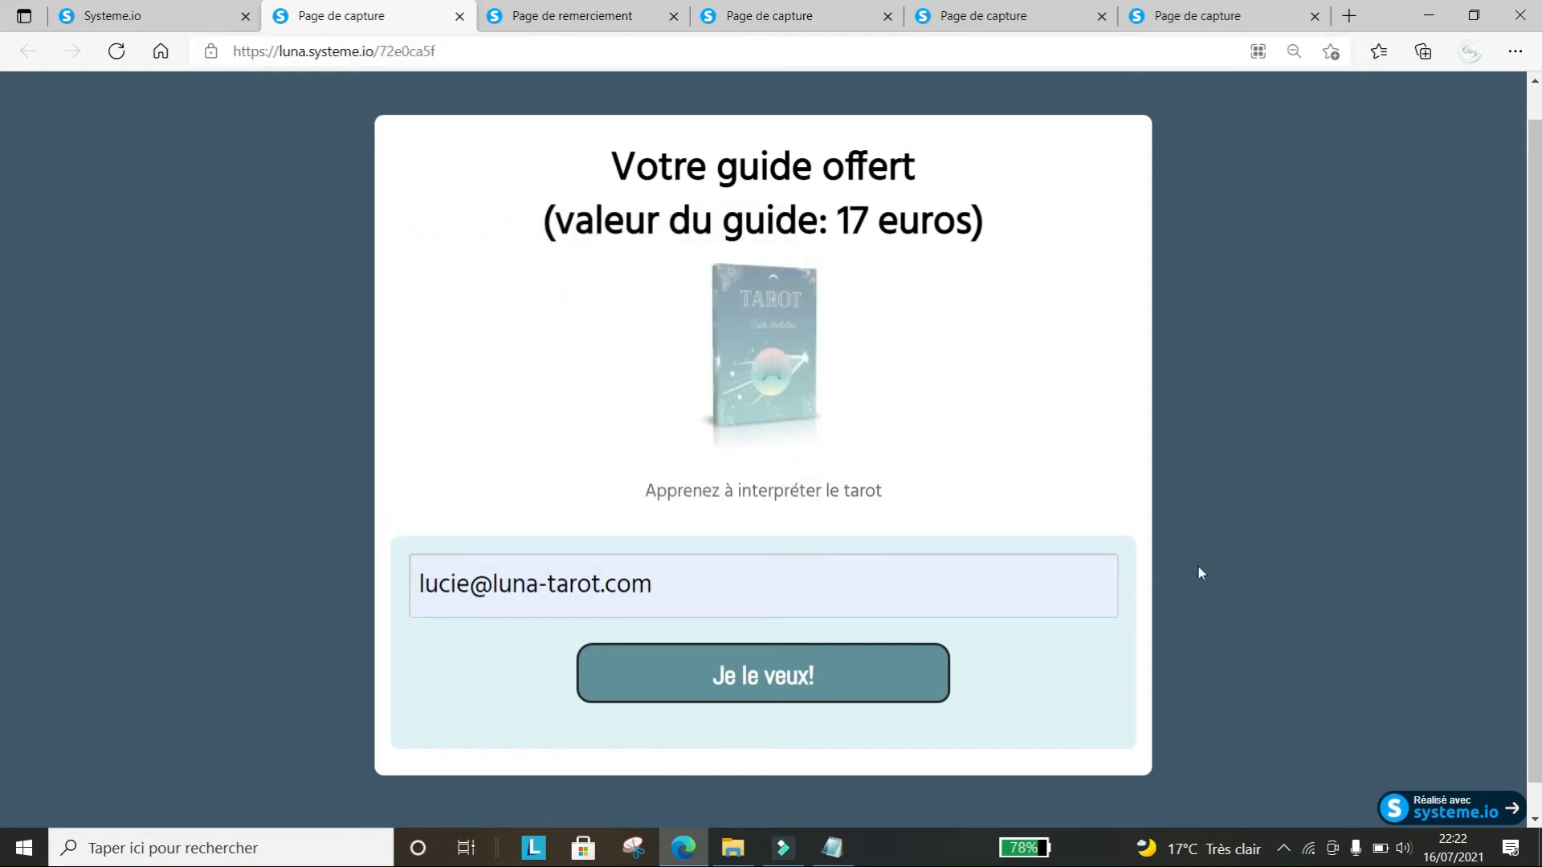
click(757, 698)
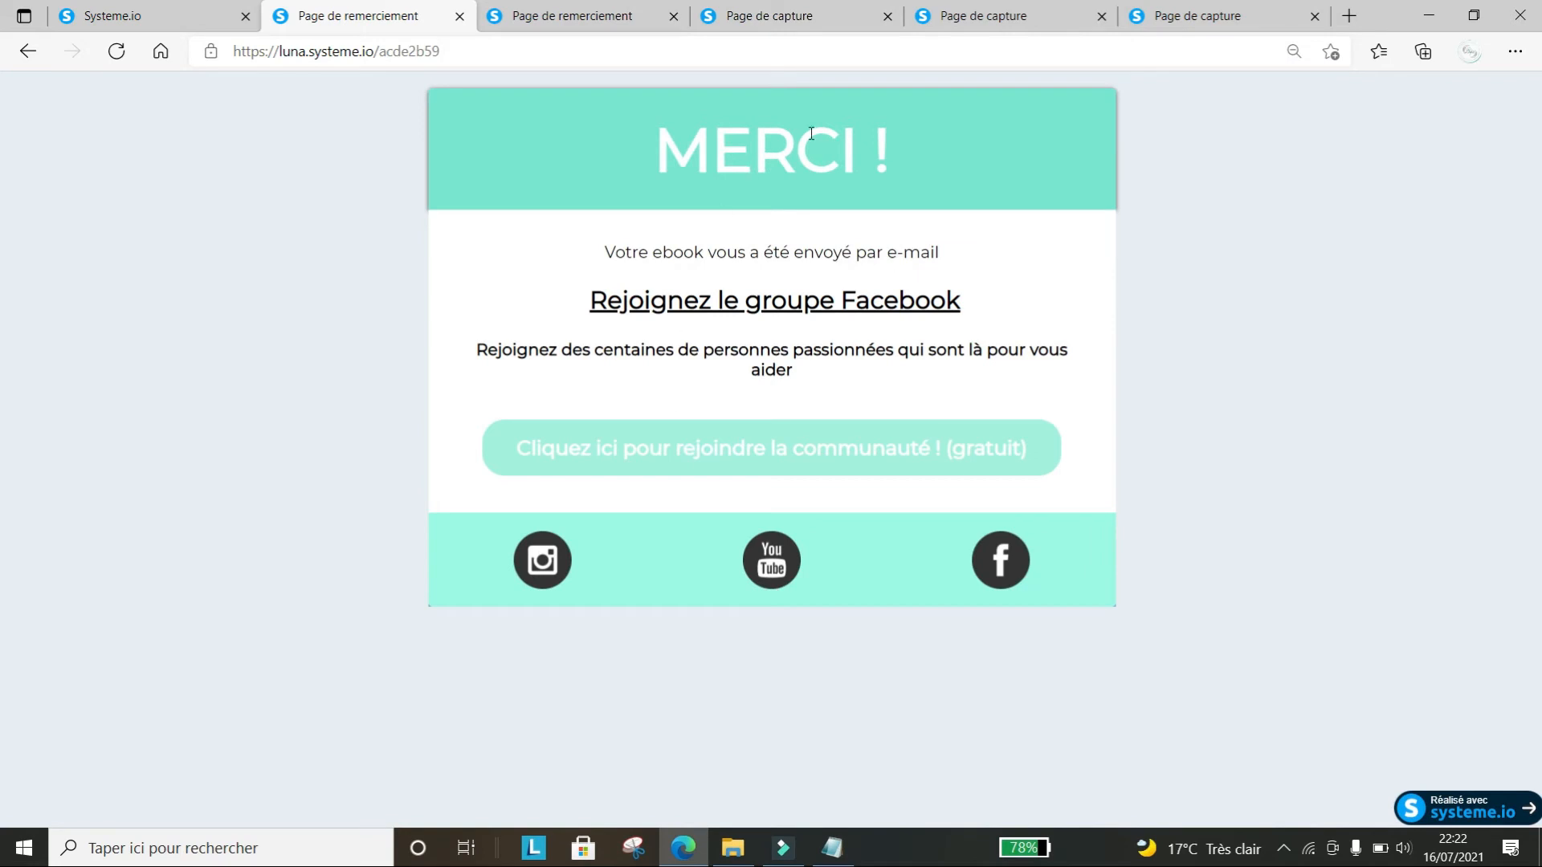
drag(941, 254, 362, 282)
click(316, 178)
Return to the funnel settings and add an automation rule to the capture page with the trigger "Inscription sur la page (optin)"
click(128, 16)
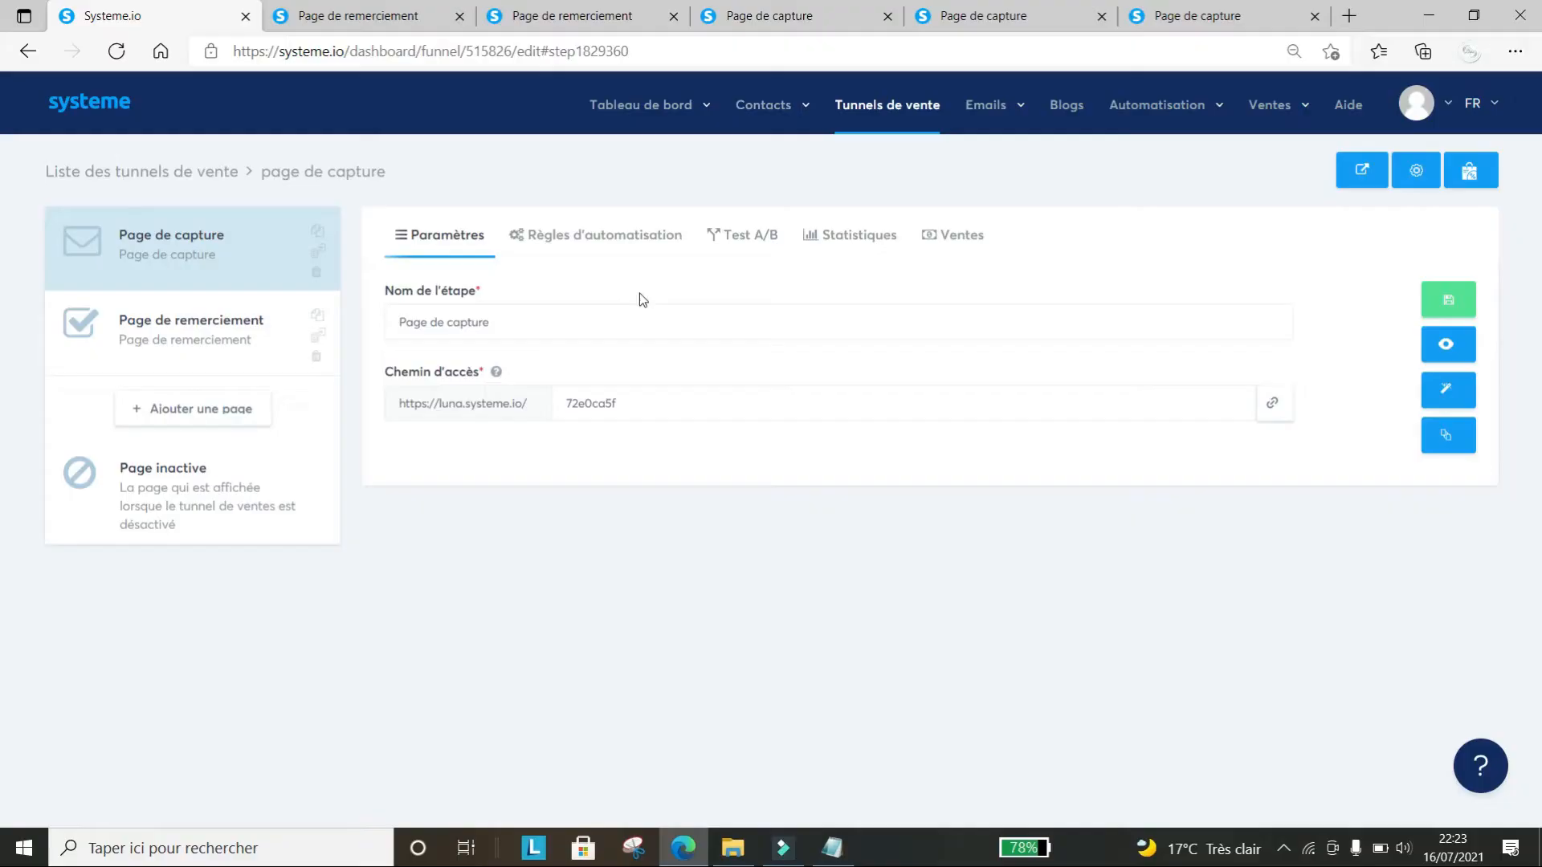
click(230, 239)
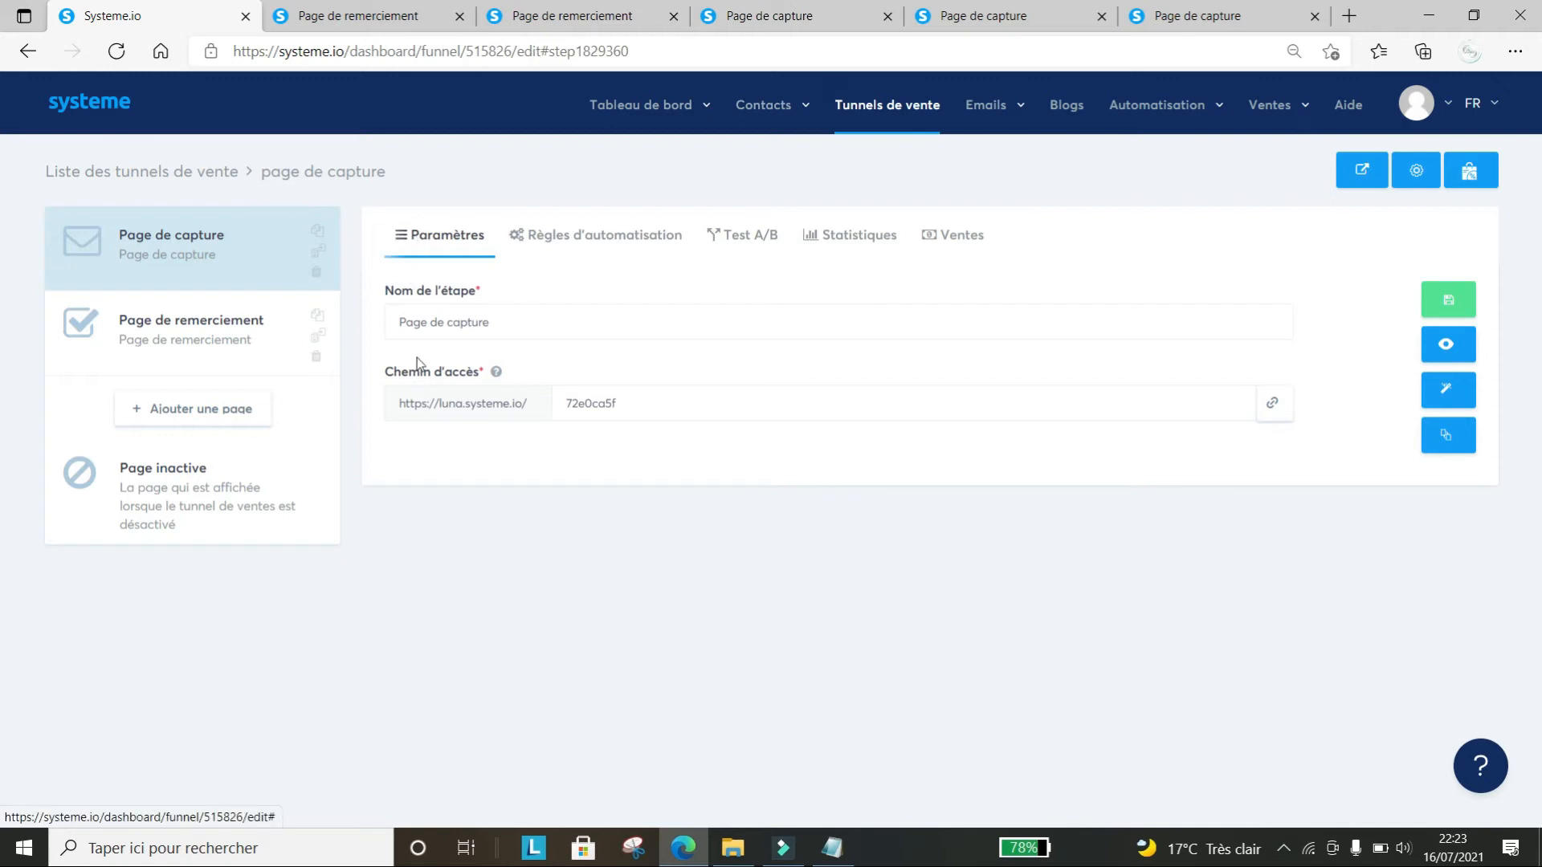
click(589, 240)
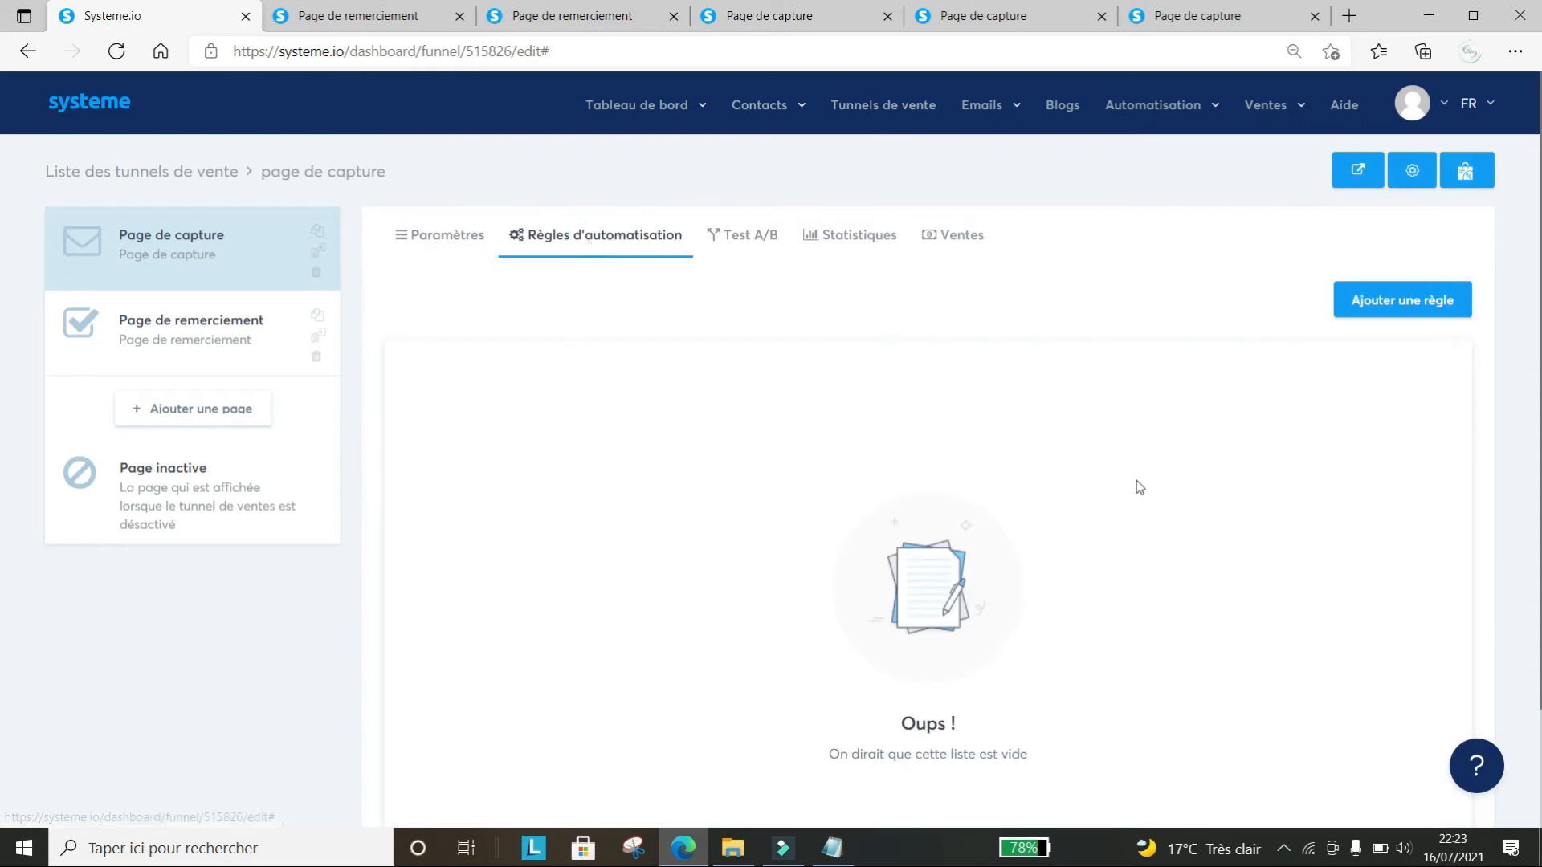
click(1367, 316)
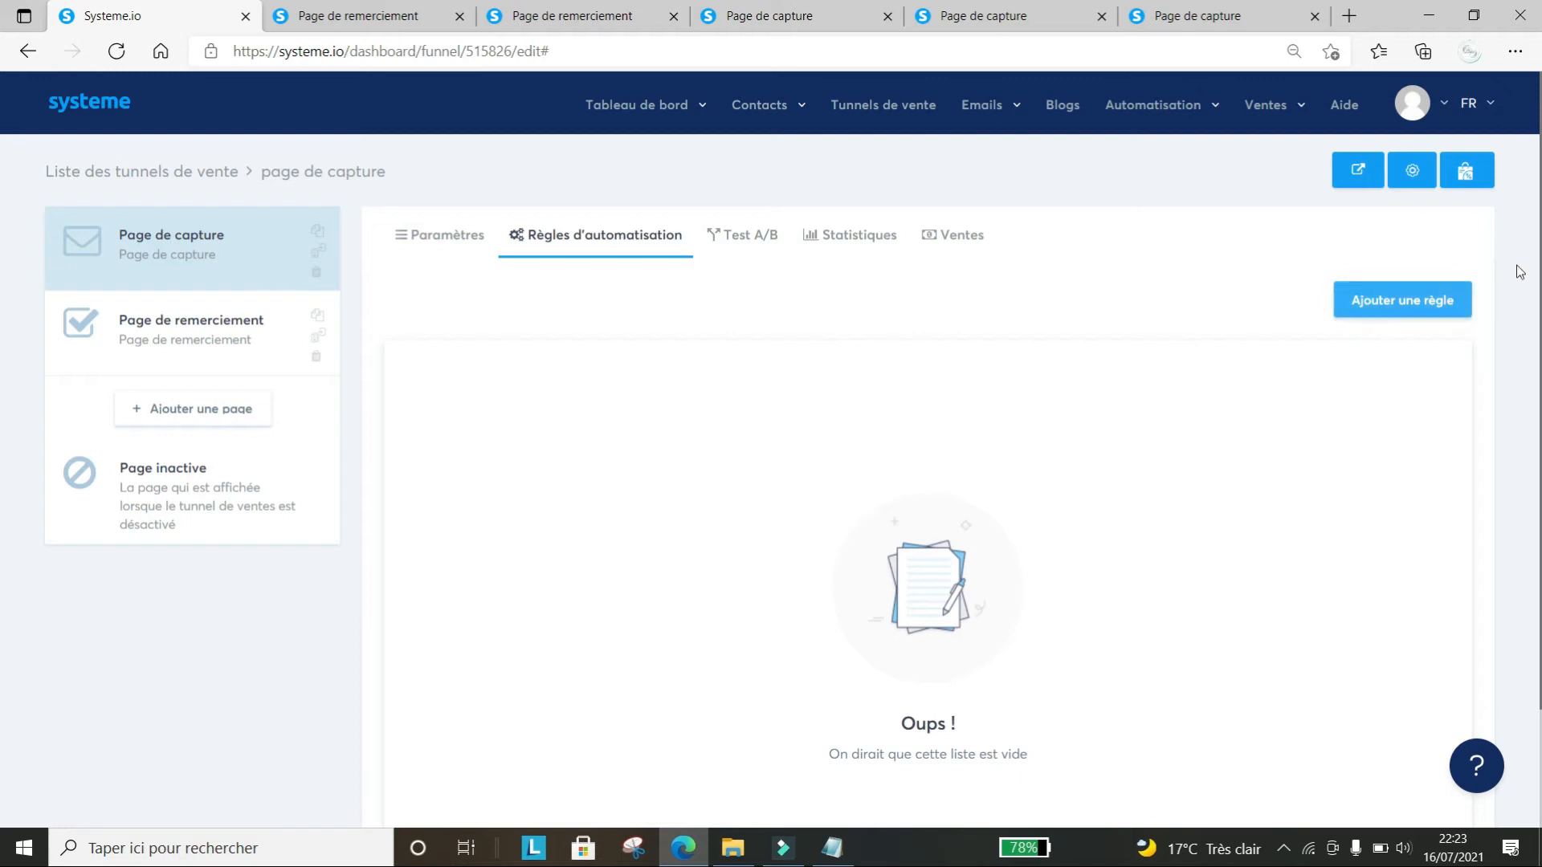
scroll(2, 221, down, 2)
scroll(1523, 236, up, 2)
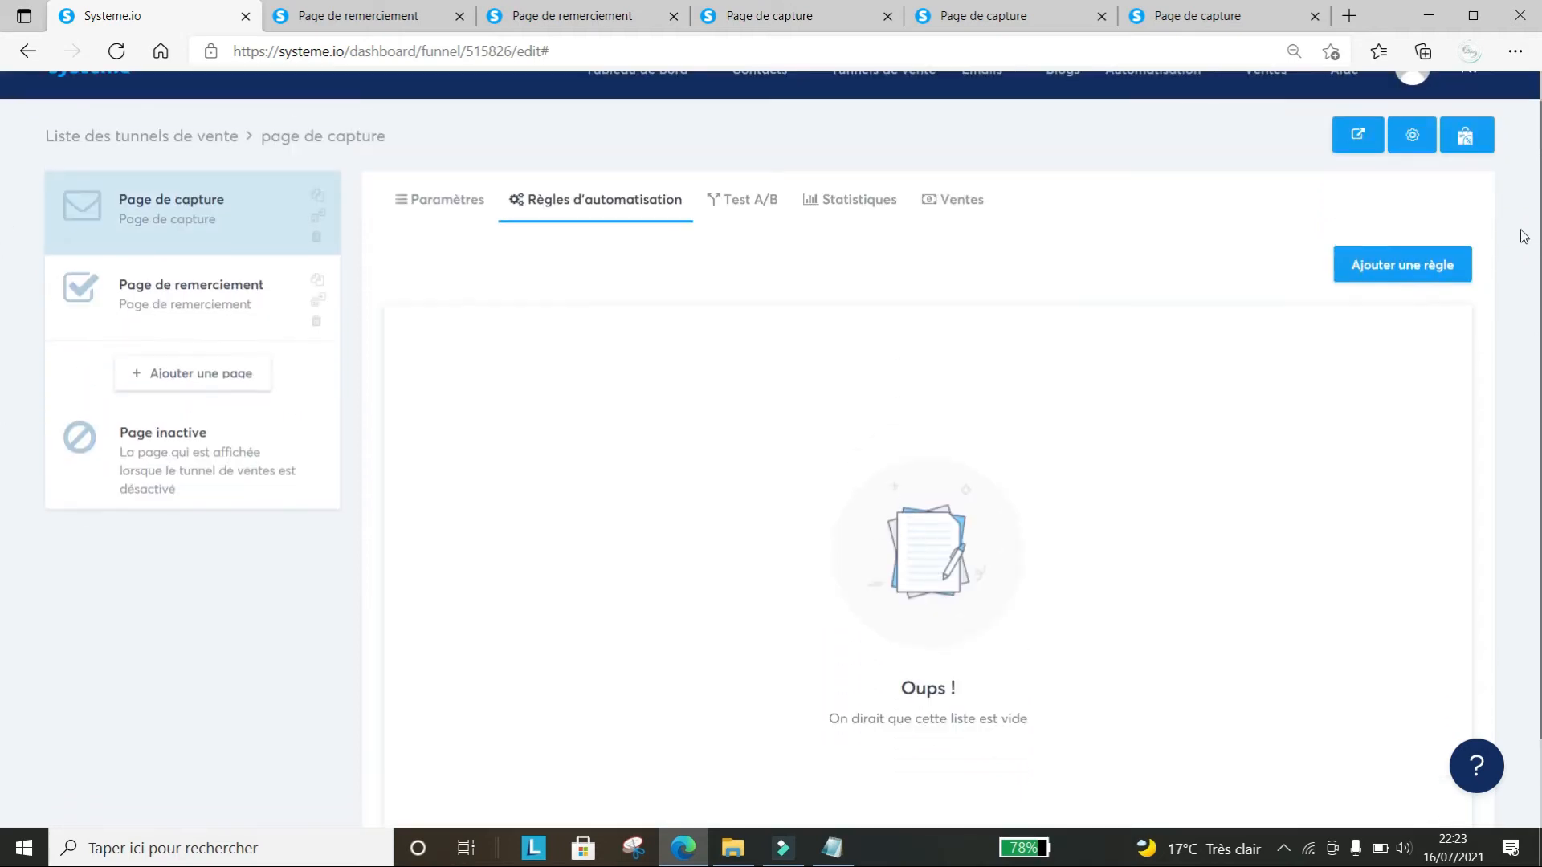
click(1413, 265)
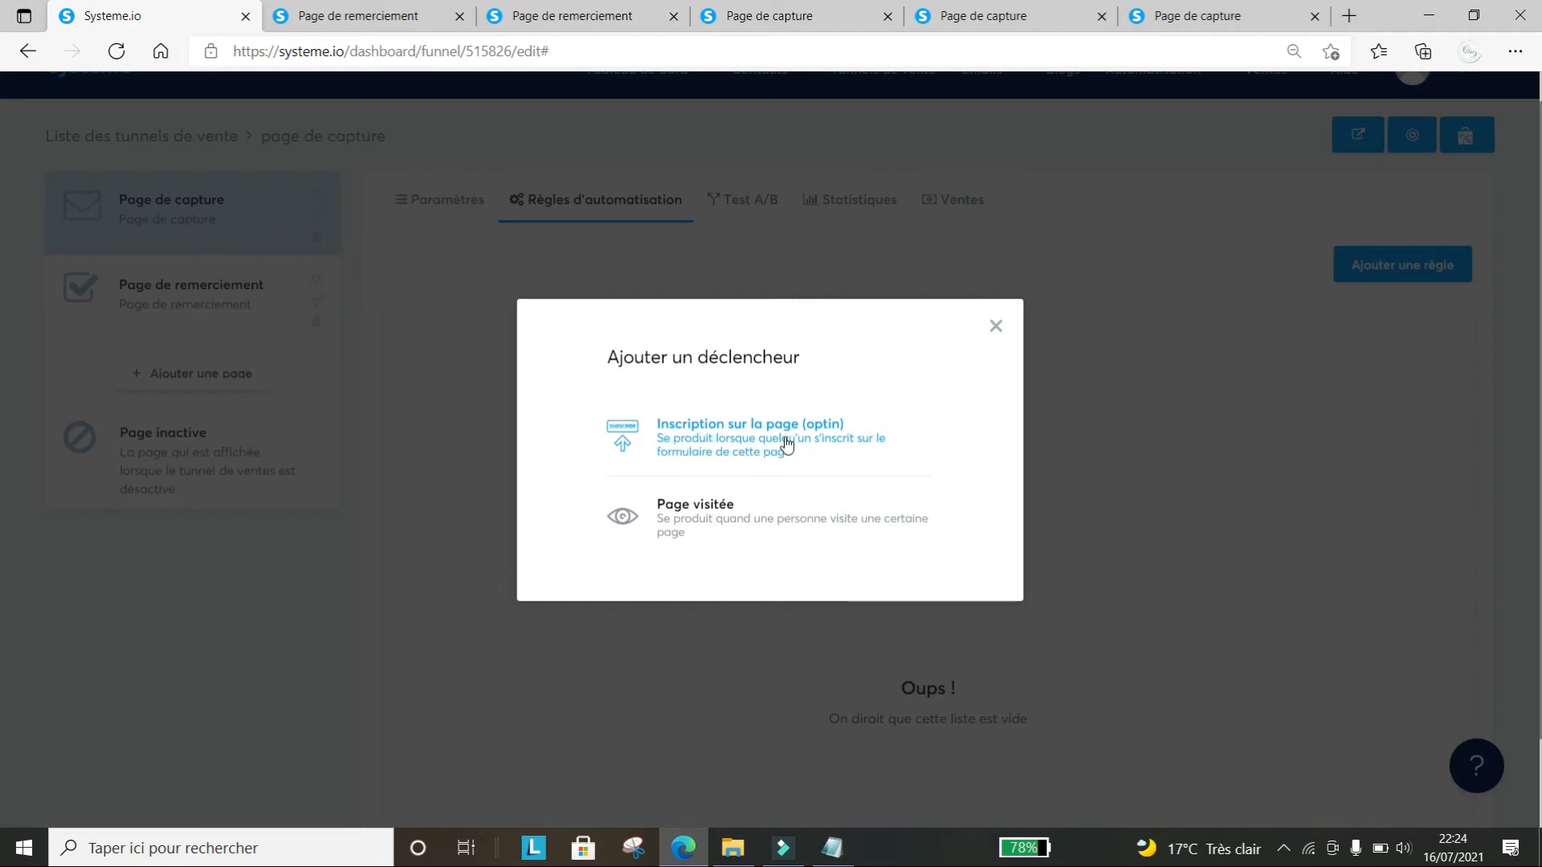
click(727, 452)
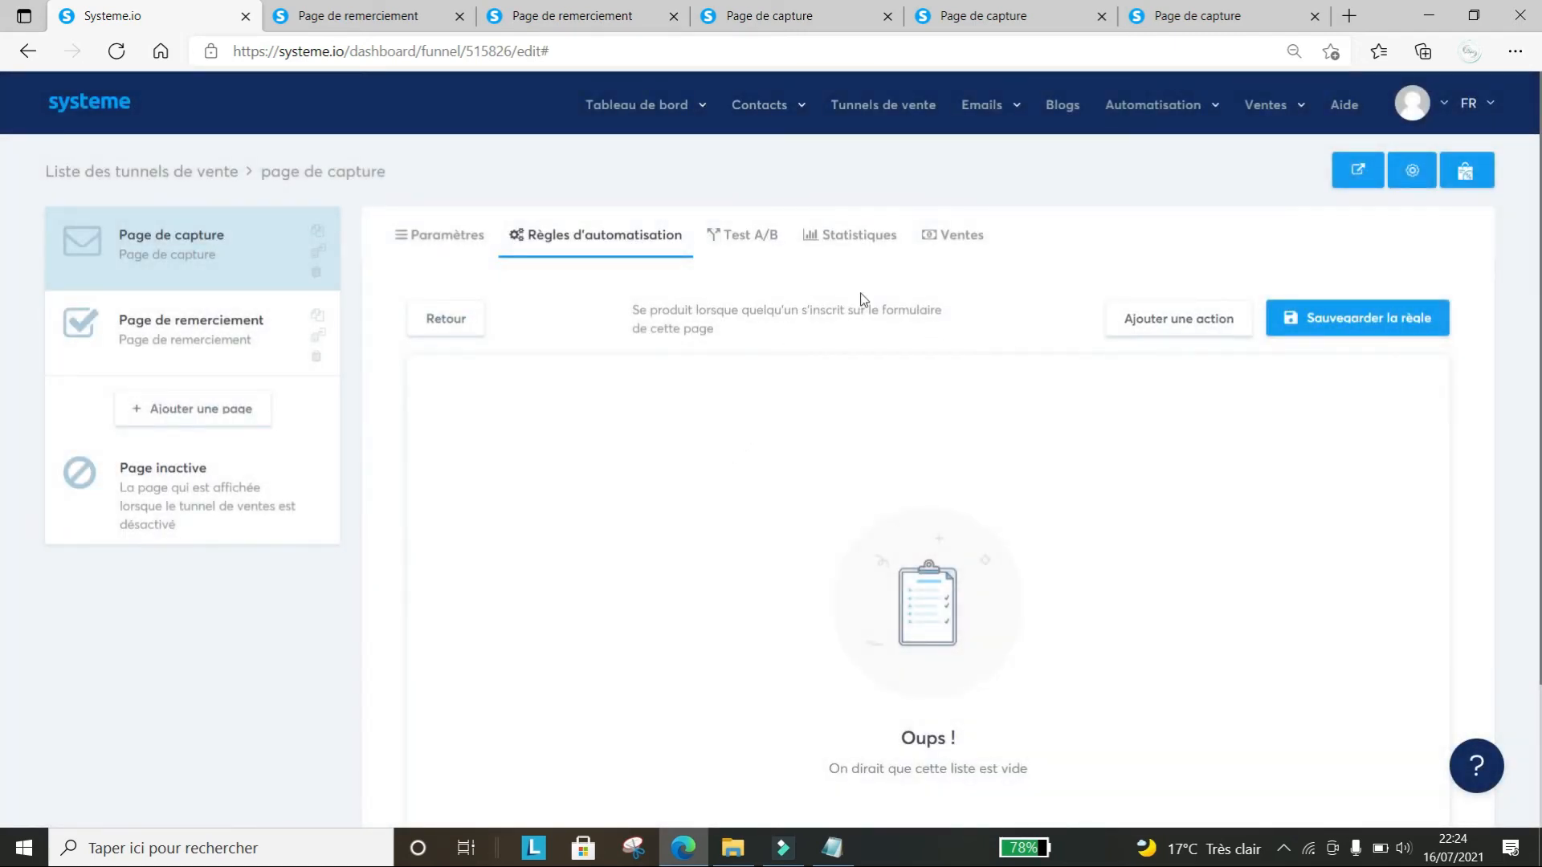
Add an "Envoyer un email" action to the opt-in rule and open a new blank email for it
click(1181, 324)
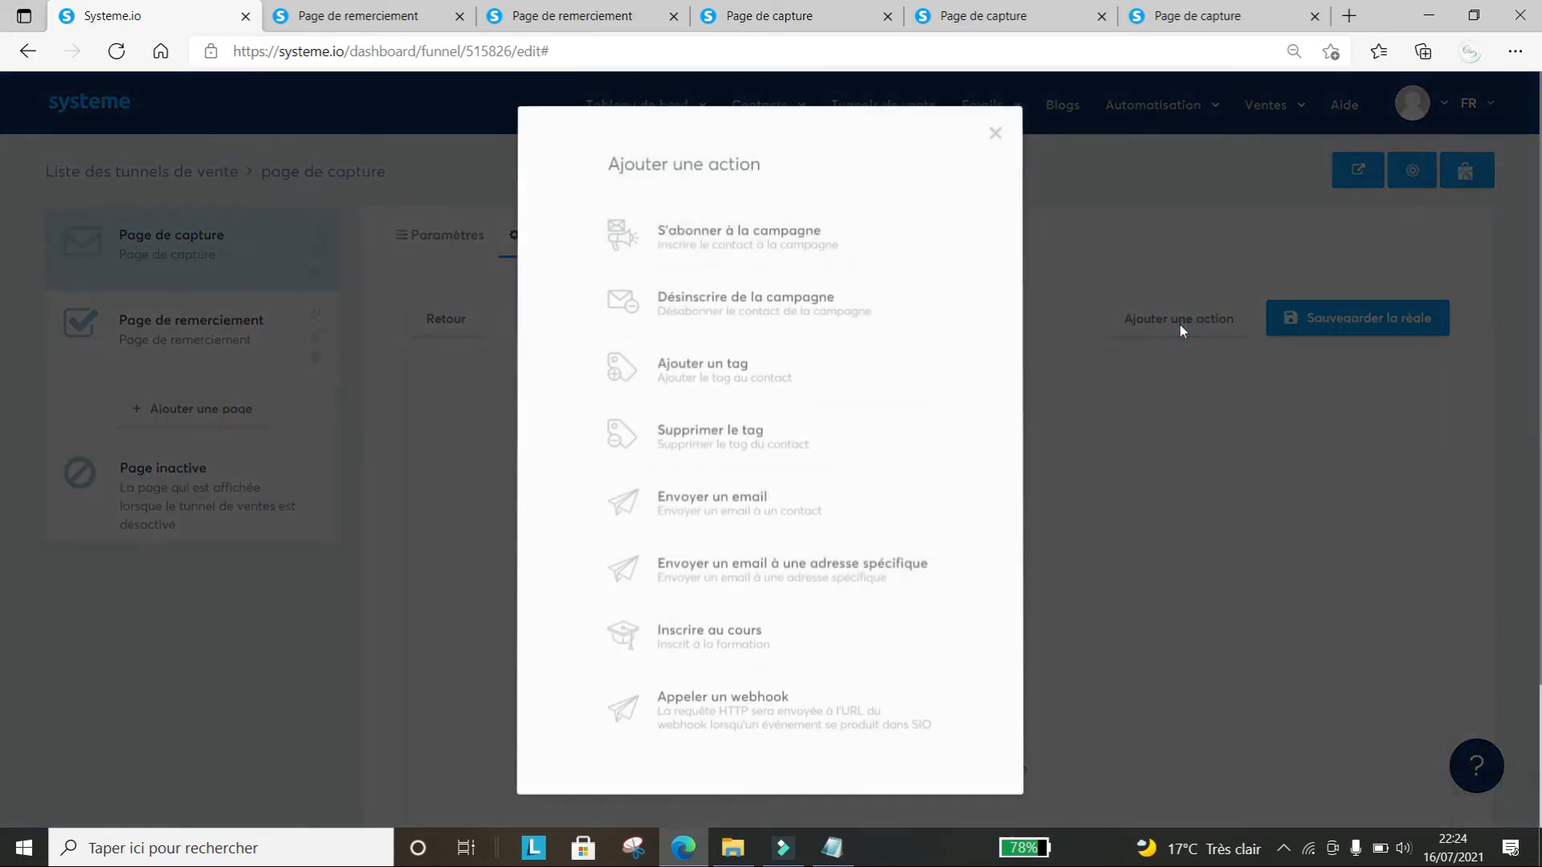
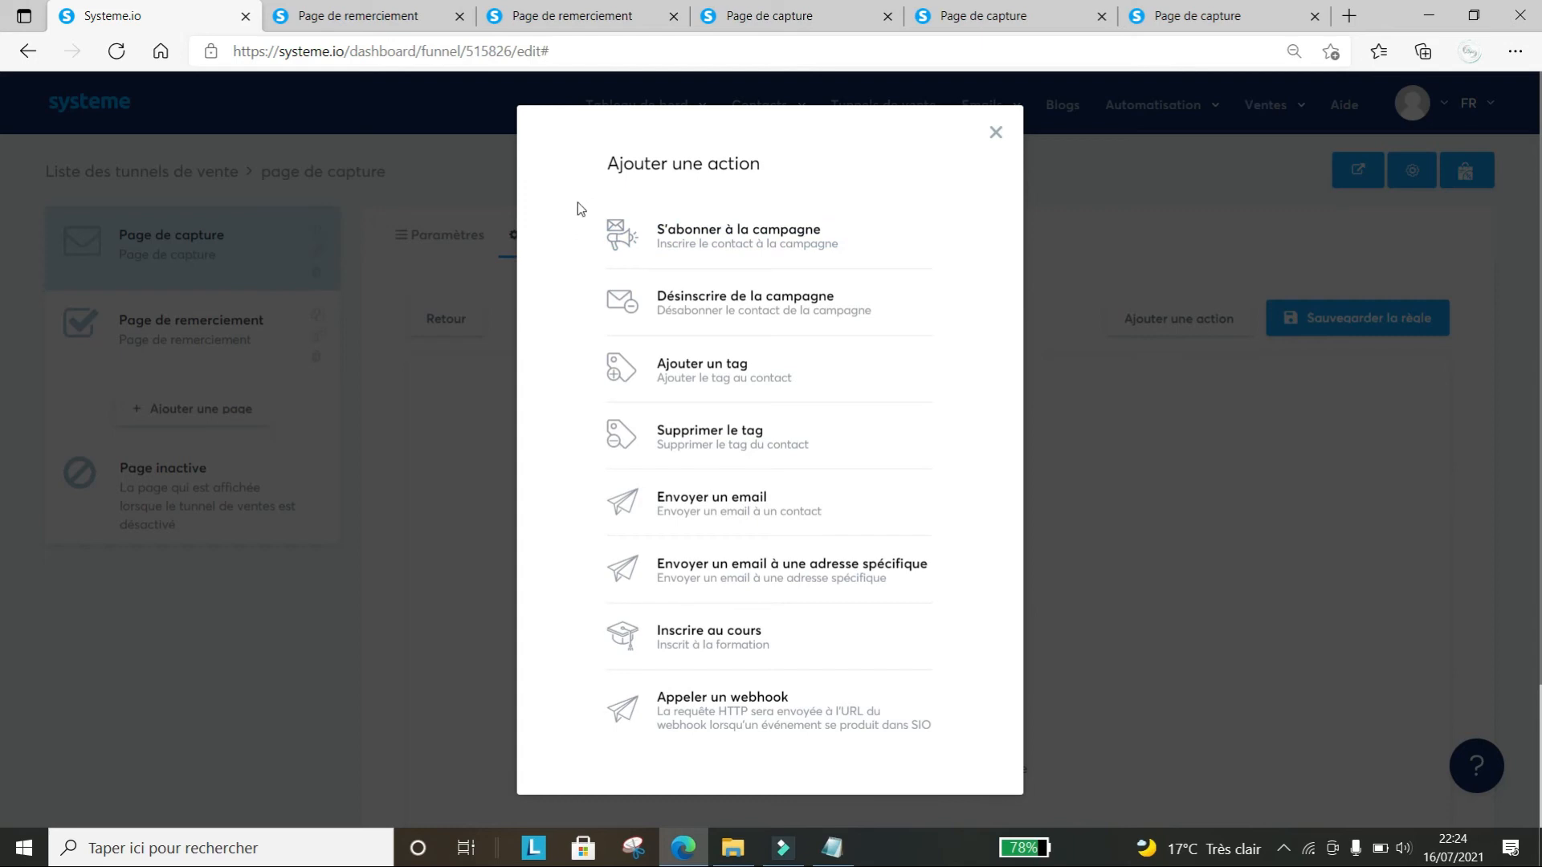
click(740, 518)
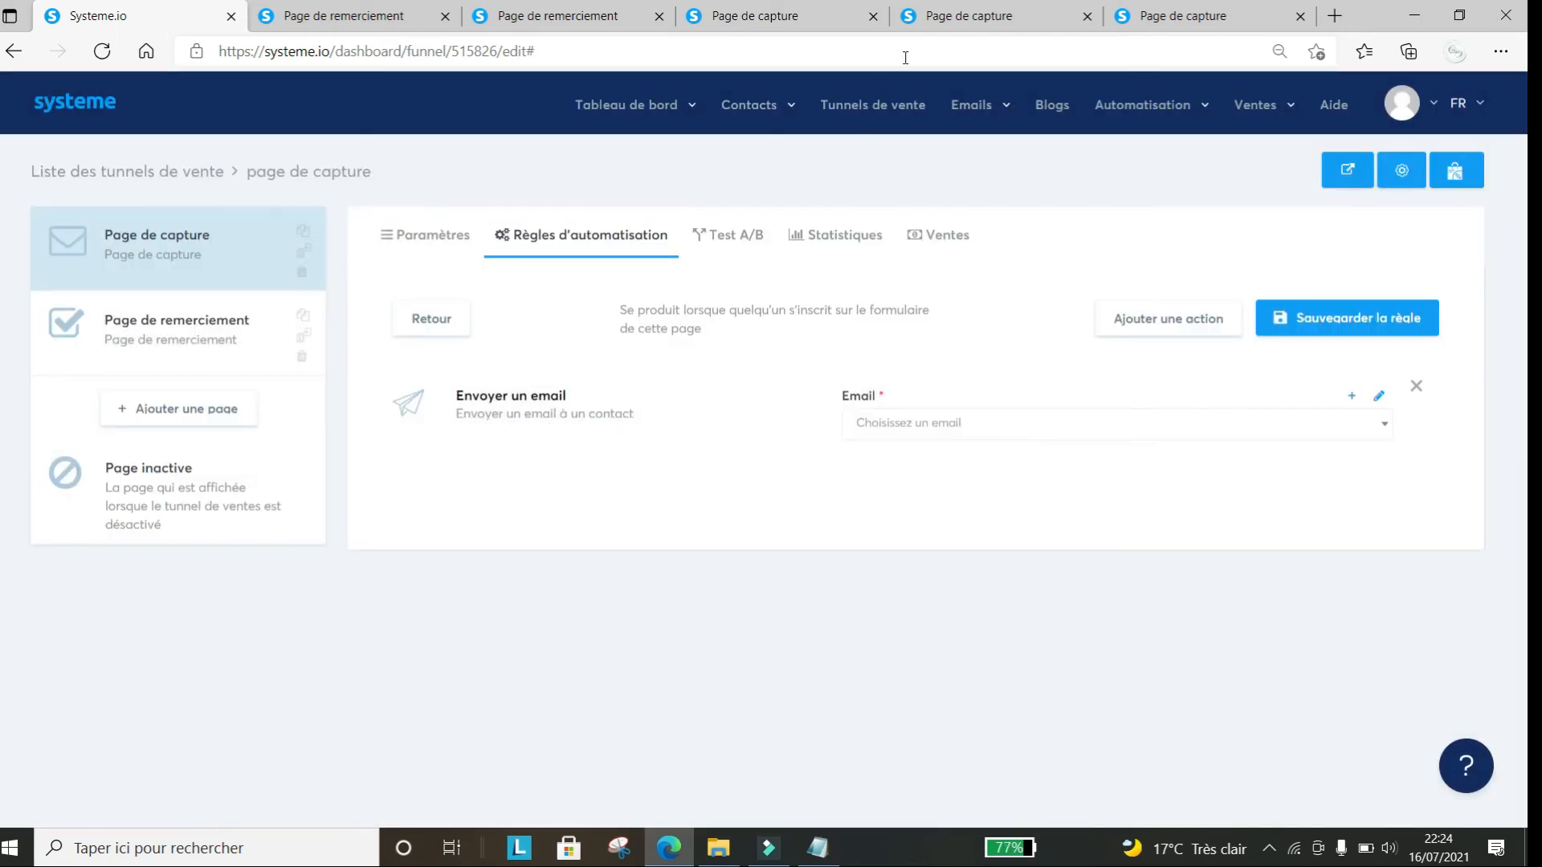
mouse_move(993, 140)
click(1380, 399)
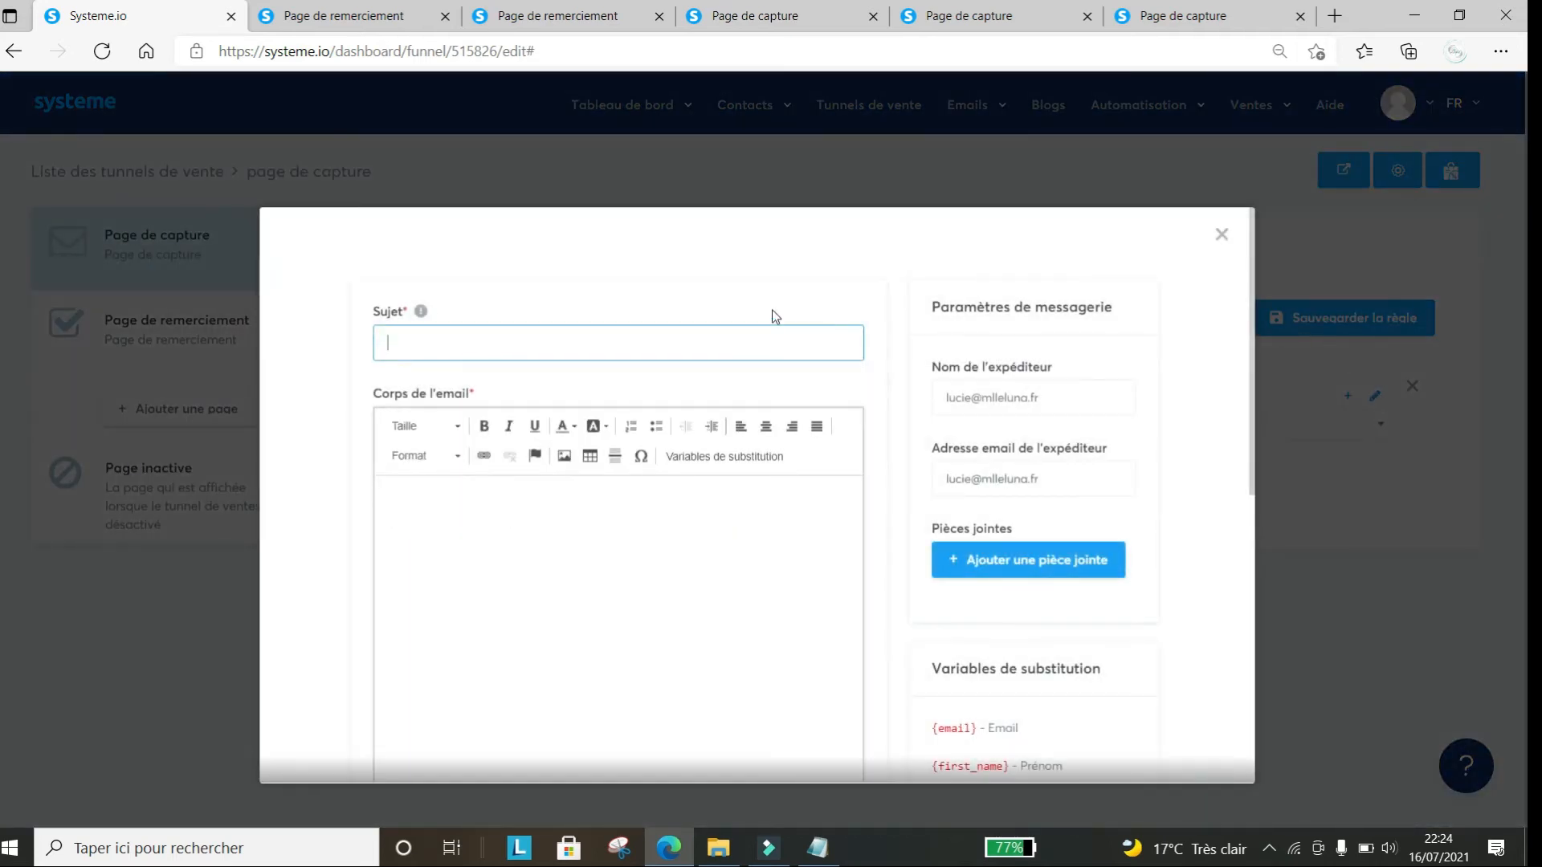
Set the email subject to "BIENVENUE - VOICI VOTRE CADEAU" and begin the body with "Bonjour"
click(681, 341)
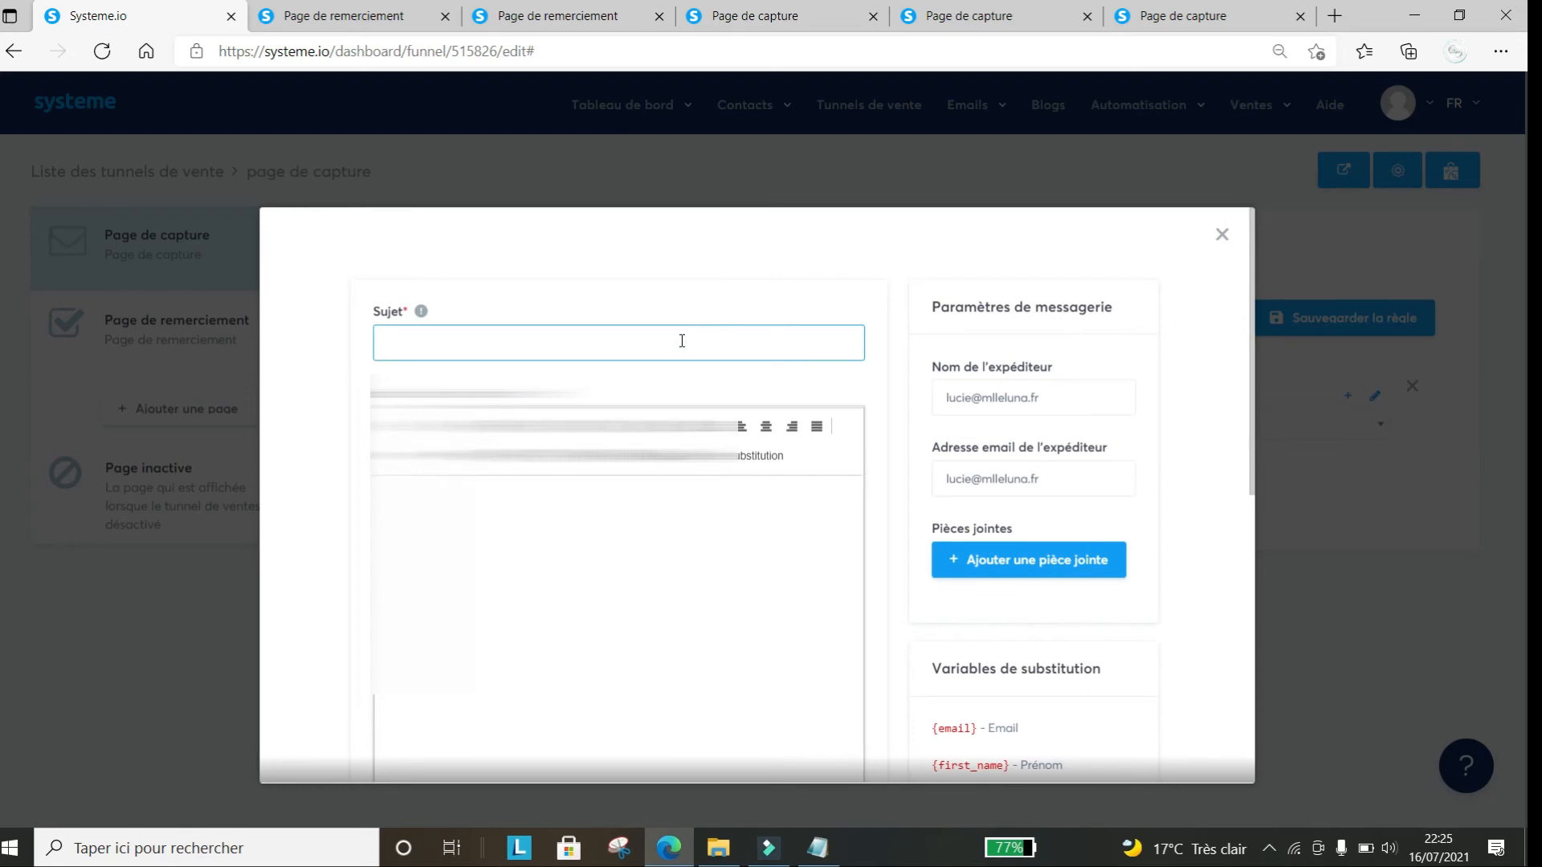
text(BIENVENUE - VOICI)
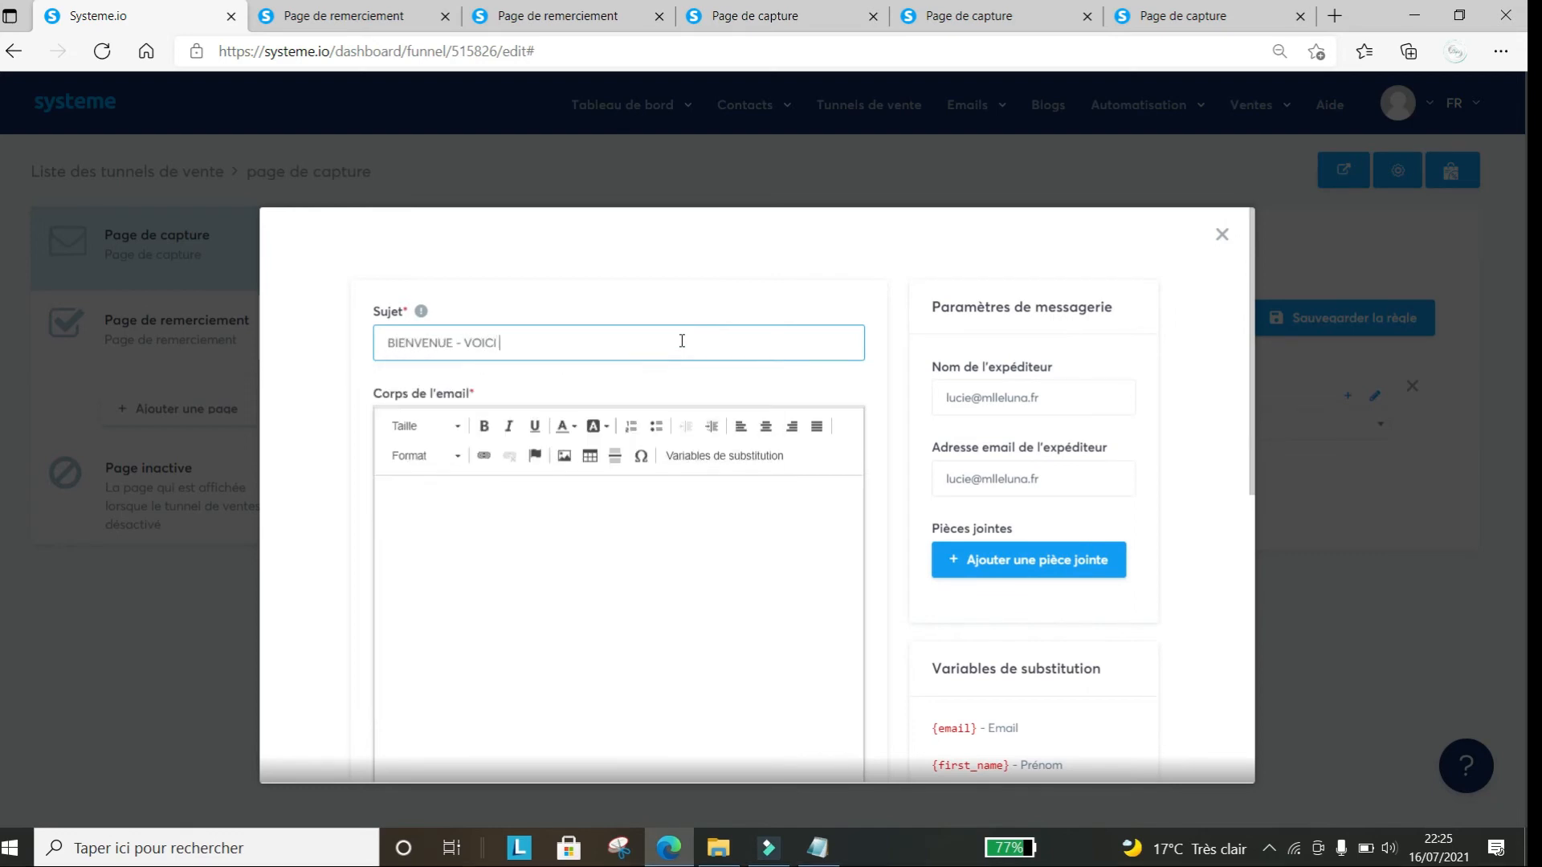
text( VOTRE CADEAU)
click(628, 540)
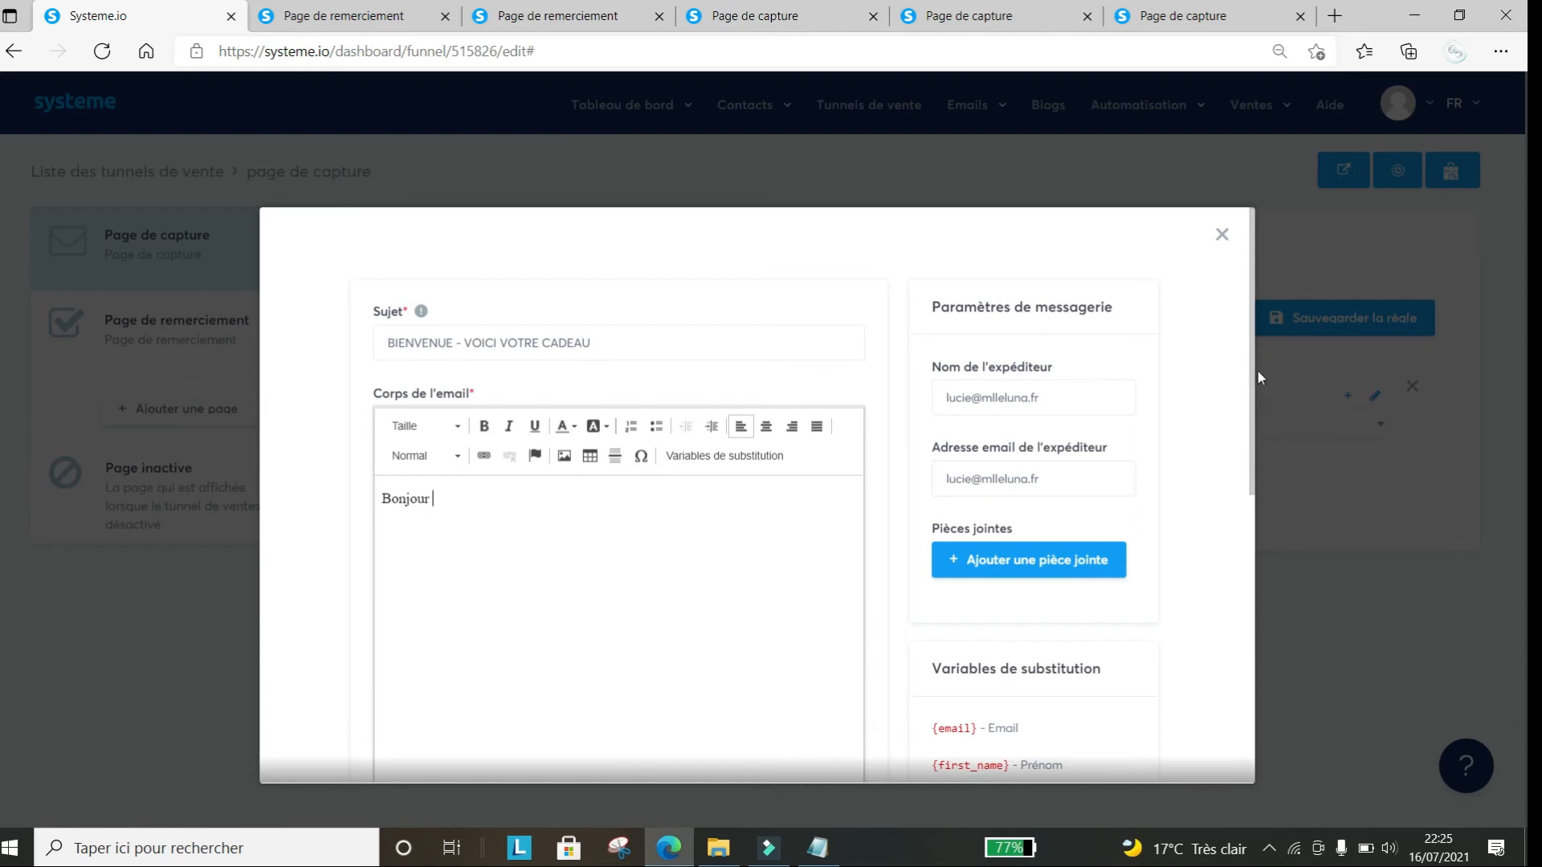
Try to personalise the greeting by pasting the {first_name} substitution variable after "Bonjour", and remove it again
drag(1251, 385, 1254, 474)
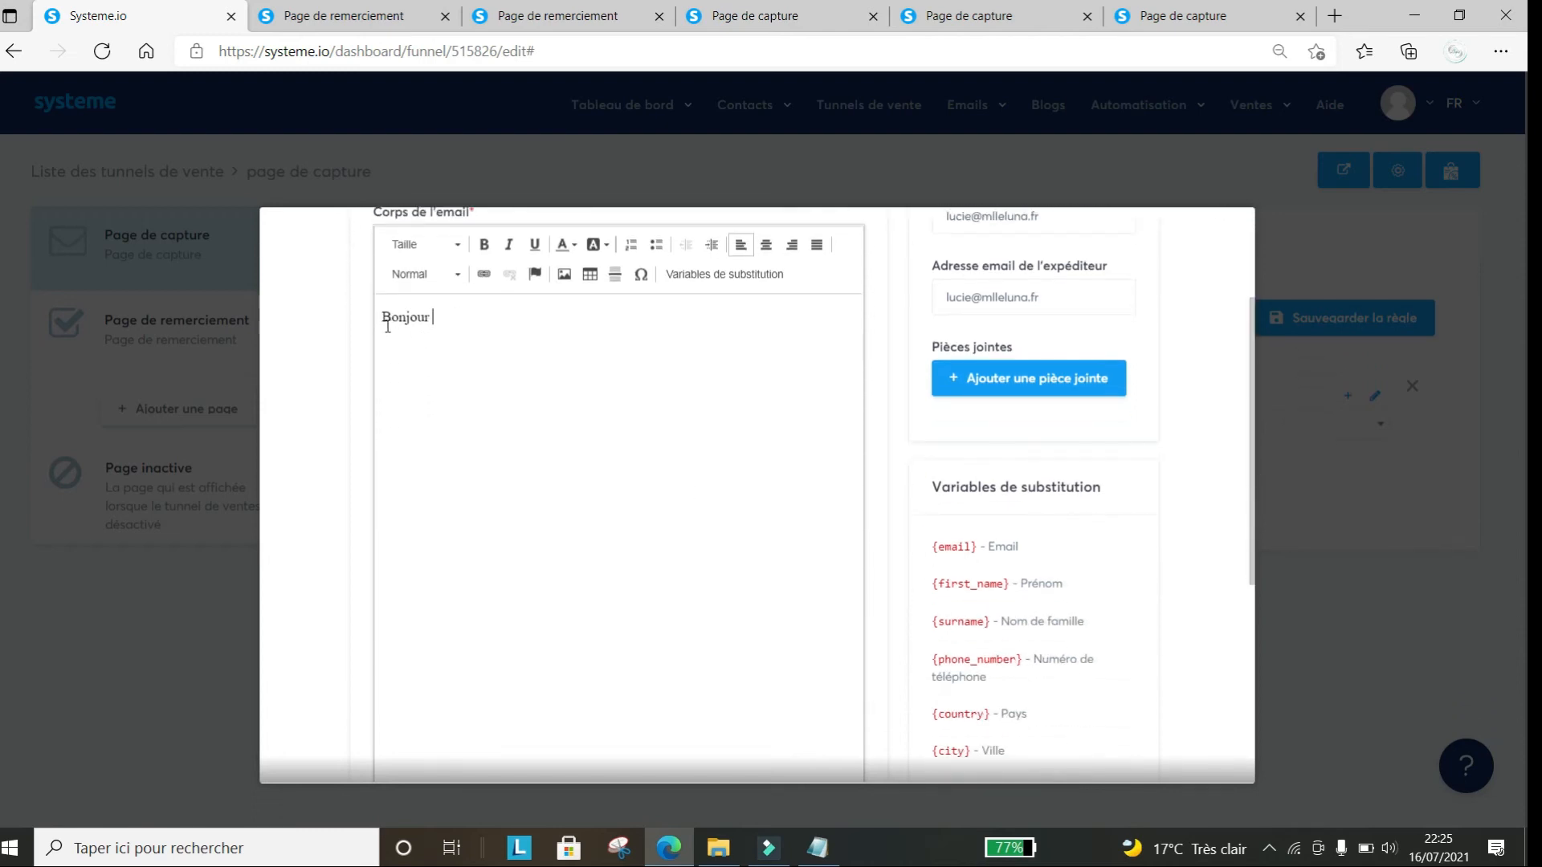
click(432, 315)
click(471, 323)
drag(934, 584, 1010, 584)
key(ctrl+c)
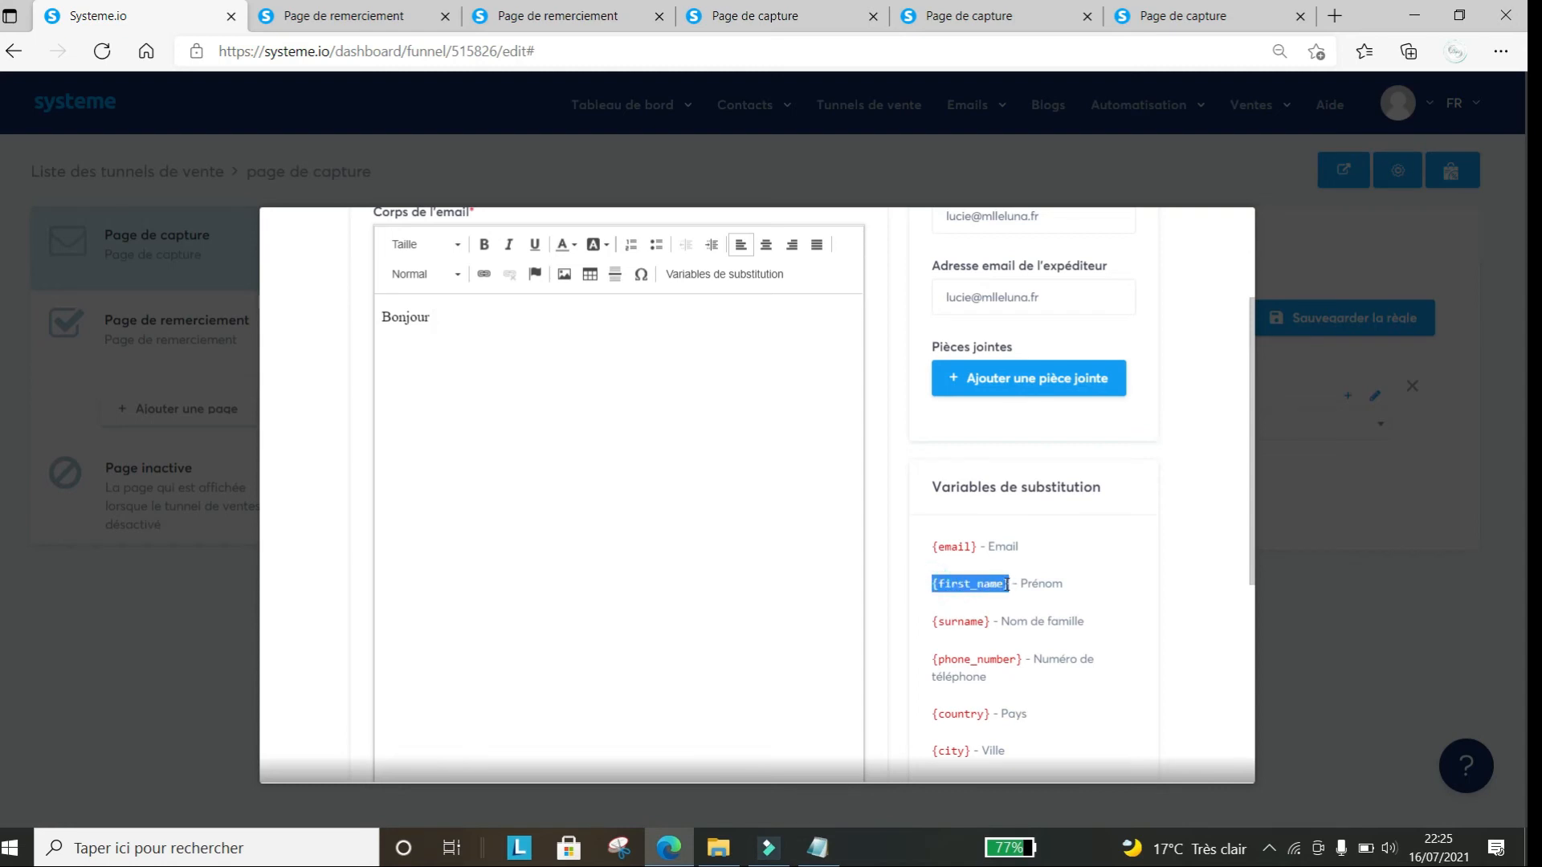
click(458, 319)
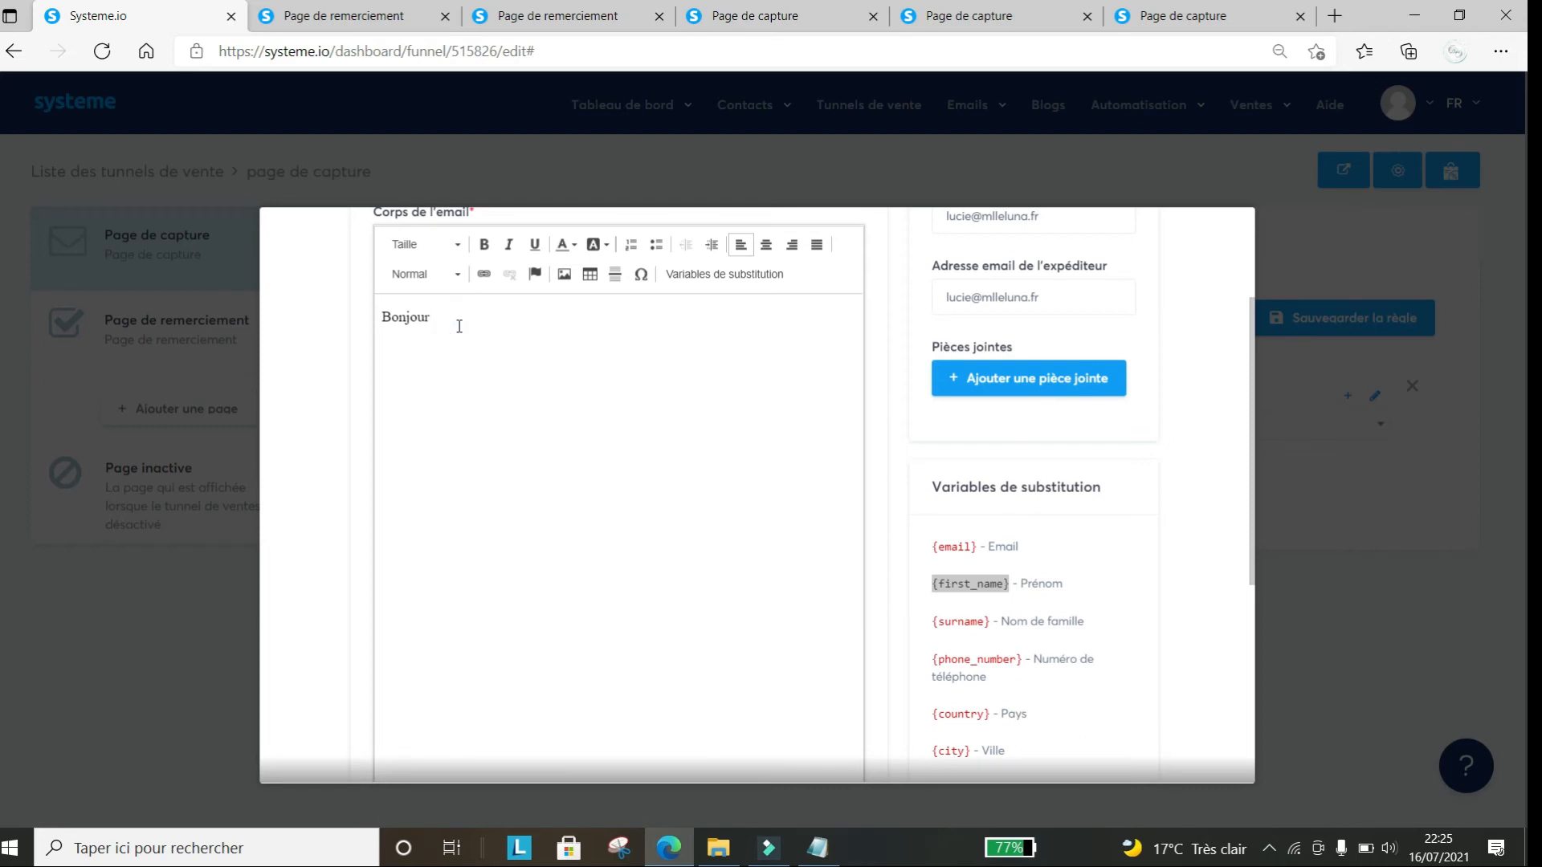
key(ctrl+v)
drag(516, 321, 436, 316)
key(BackSpace)
Write the body "Vous trouverez en pièce-jointe votre guide offert." and close with "Bien cordialement," and the sender's first name
text(trouverez en pièce-jointe votre )
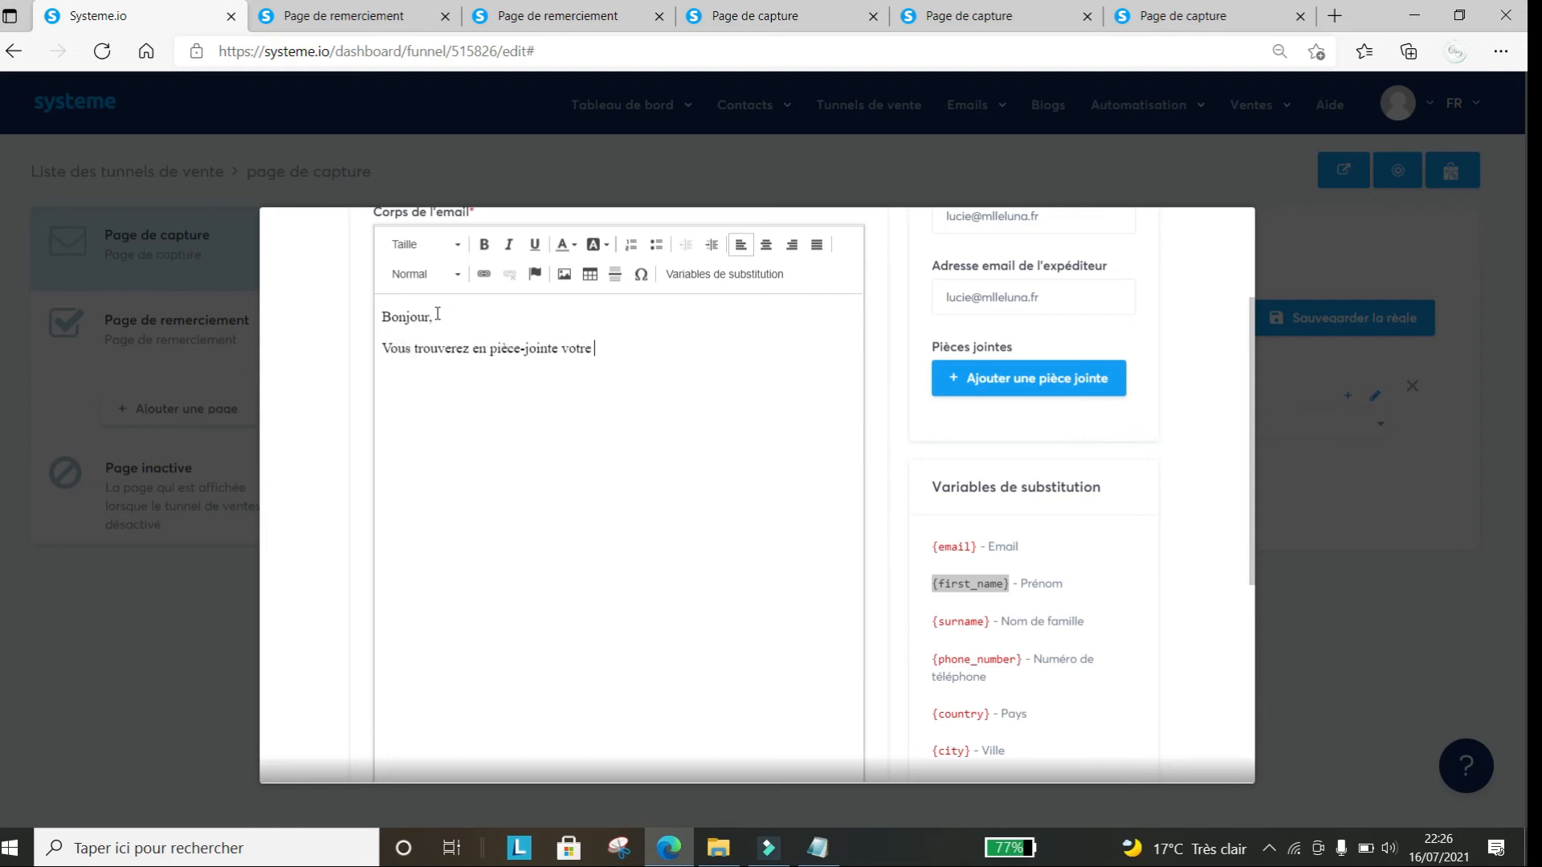
text(guide offert.)
key(Return)
text(Boien cordialement,)
key(Return)
text(Lucie)
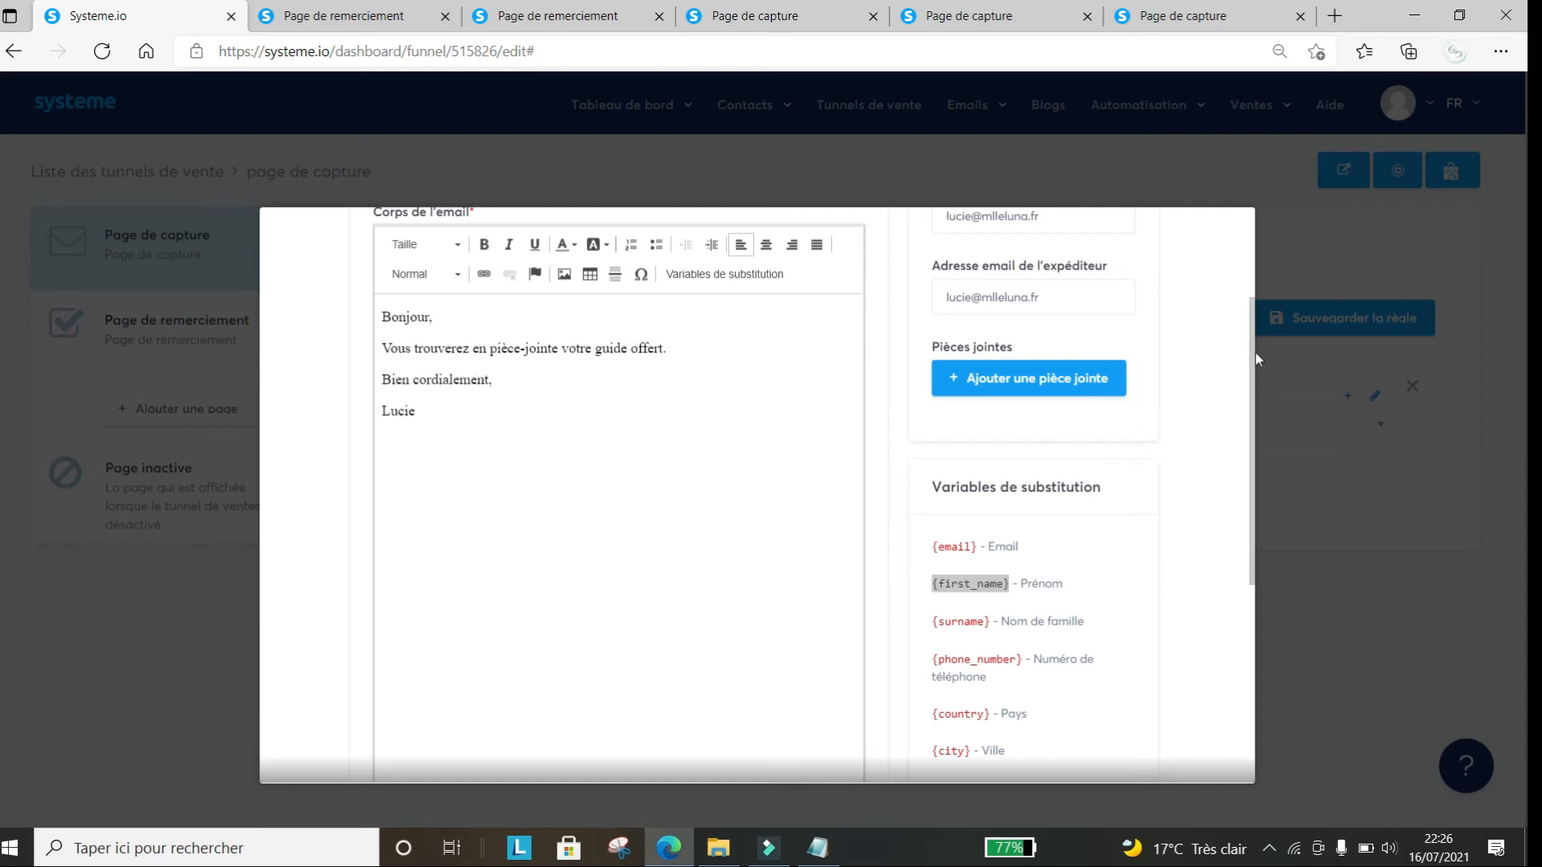
Add an empty attachment slot to the email
drag(1254, 360, 1250, 260)
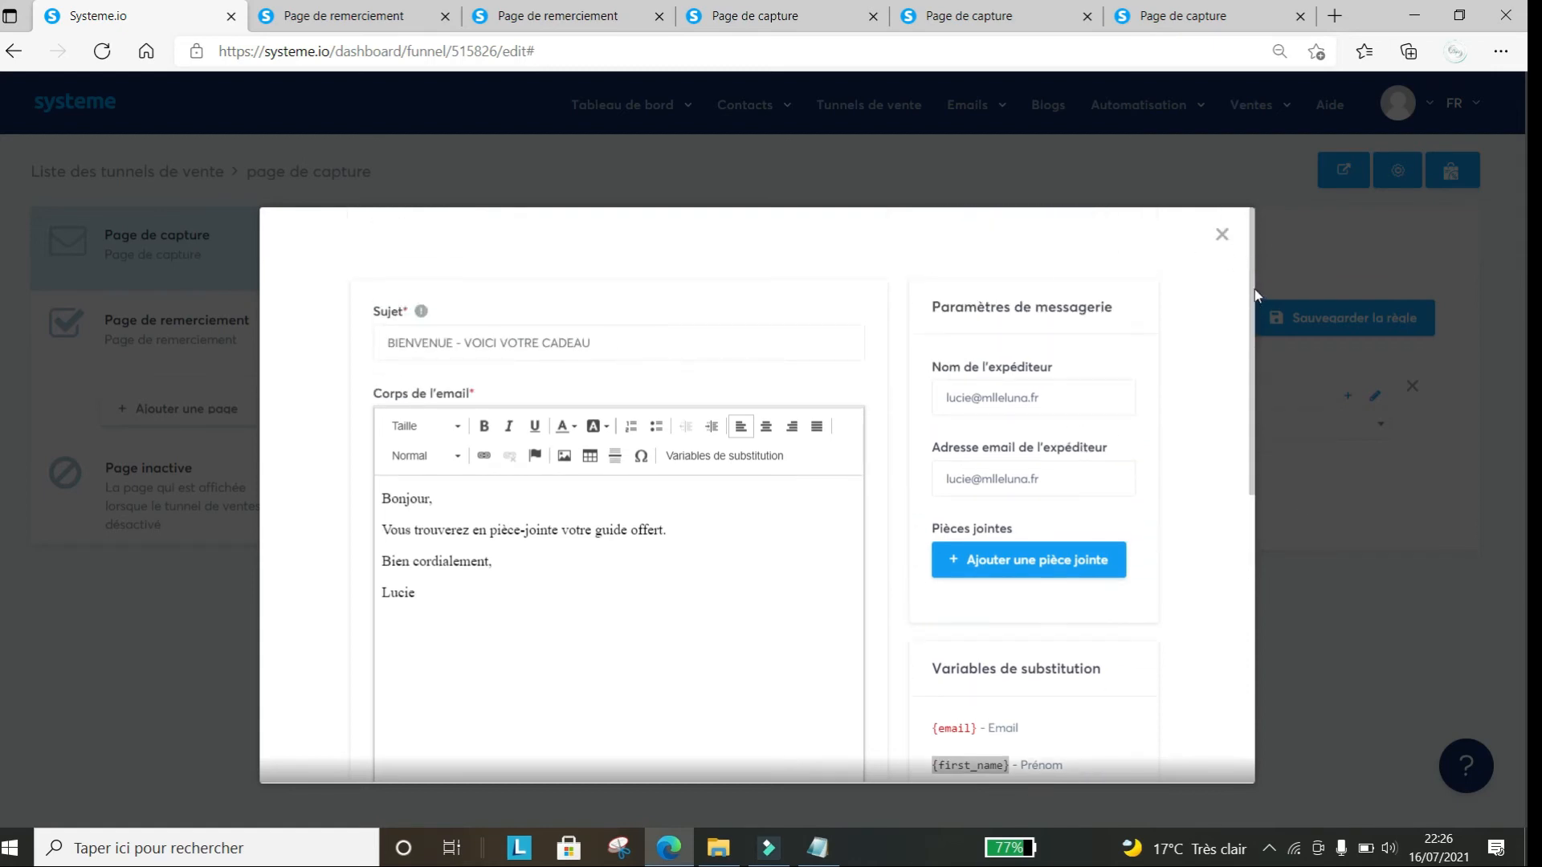
scroll(1256, 325, down, 3)
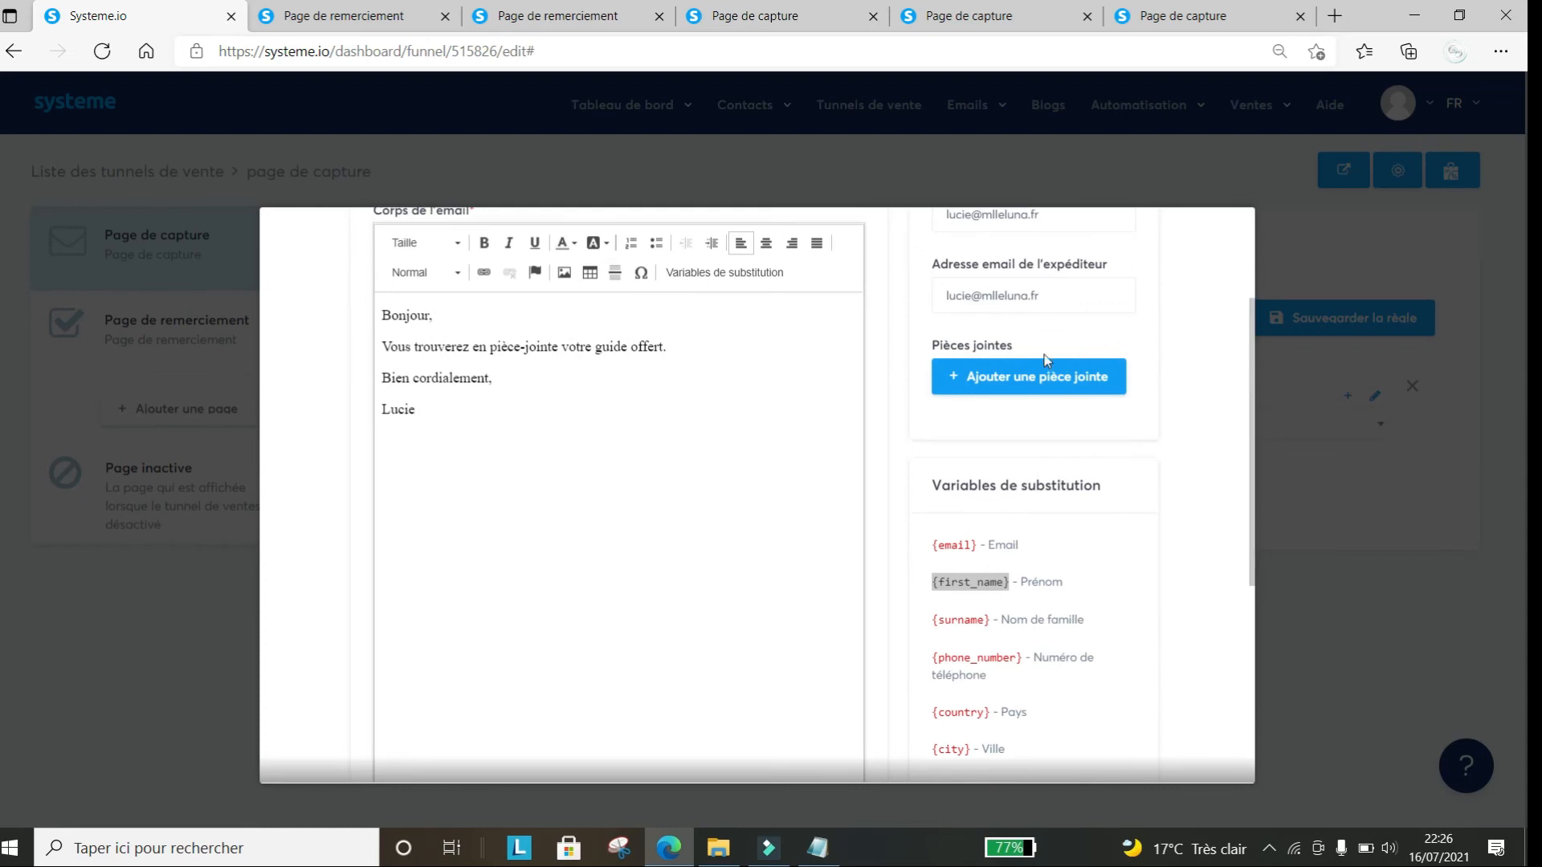
click(996, 374)
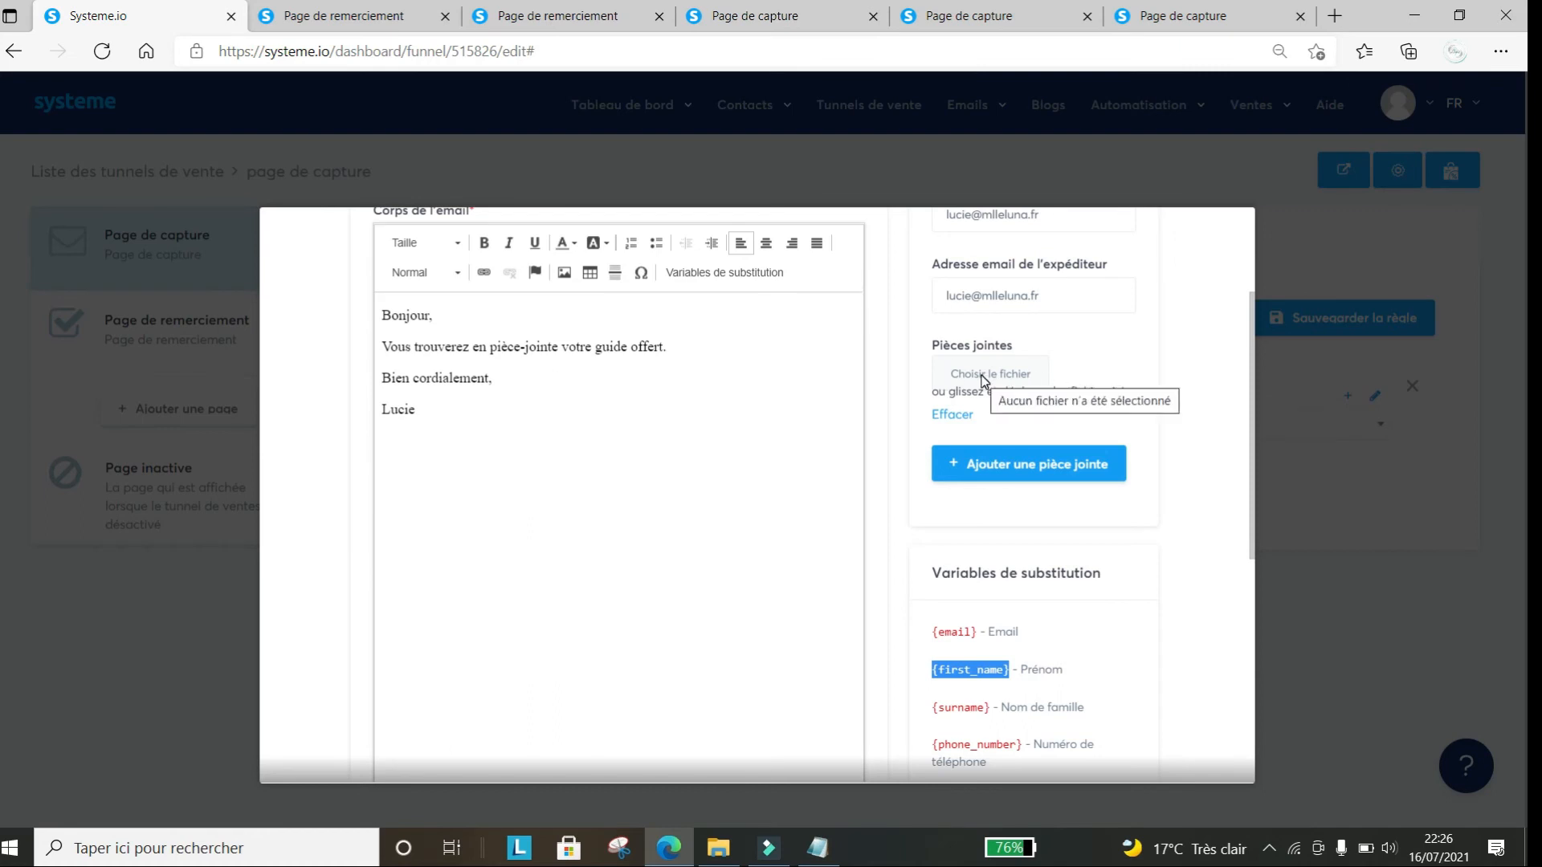
Find Google Drive through a web search in a new tab and copy the sharing link of the "Tarot - Guide d'initiation" PDF
key(ctrl+t)
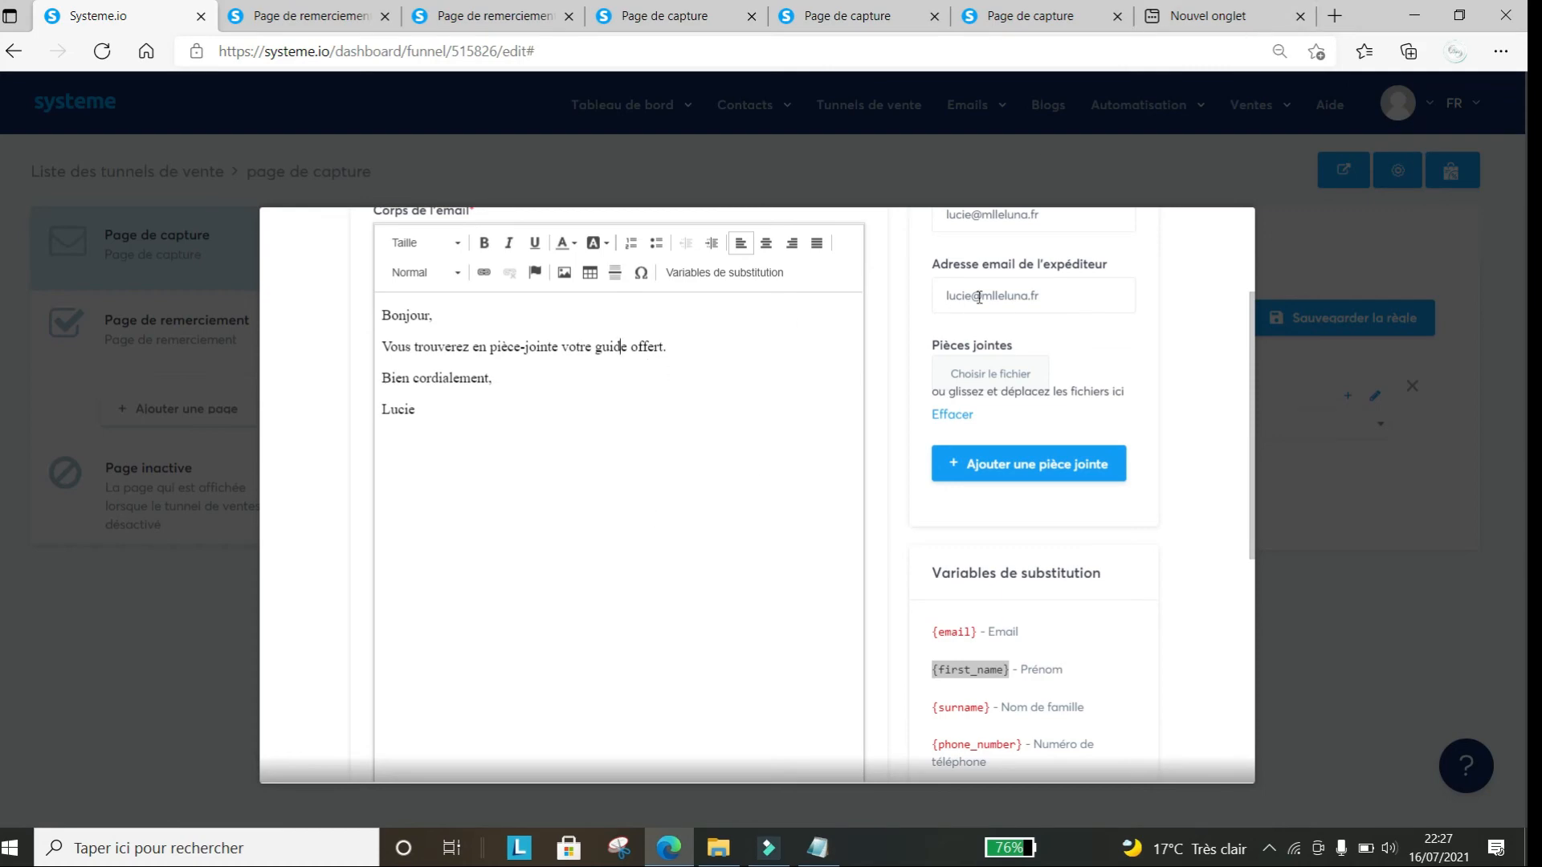
click(1209, 15)
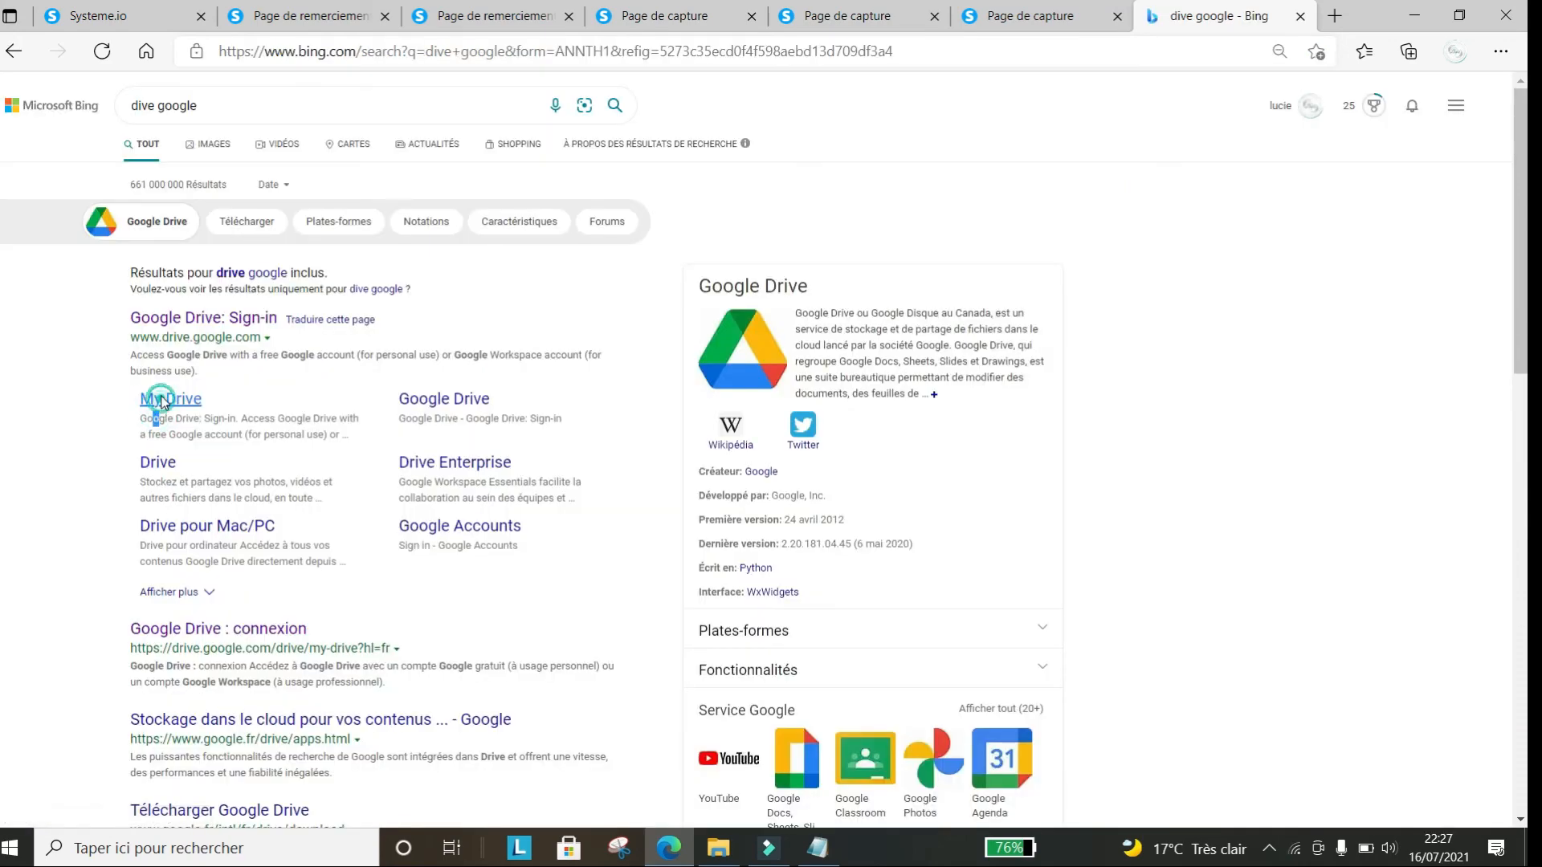
click(161, 398)
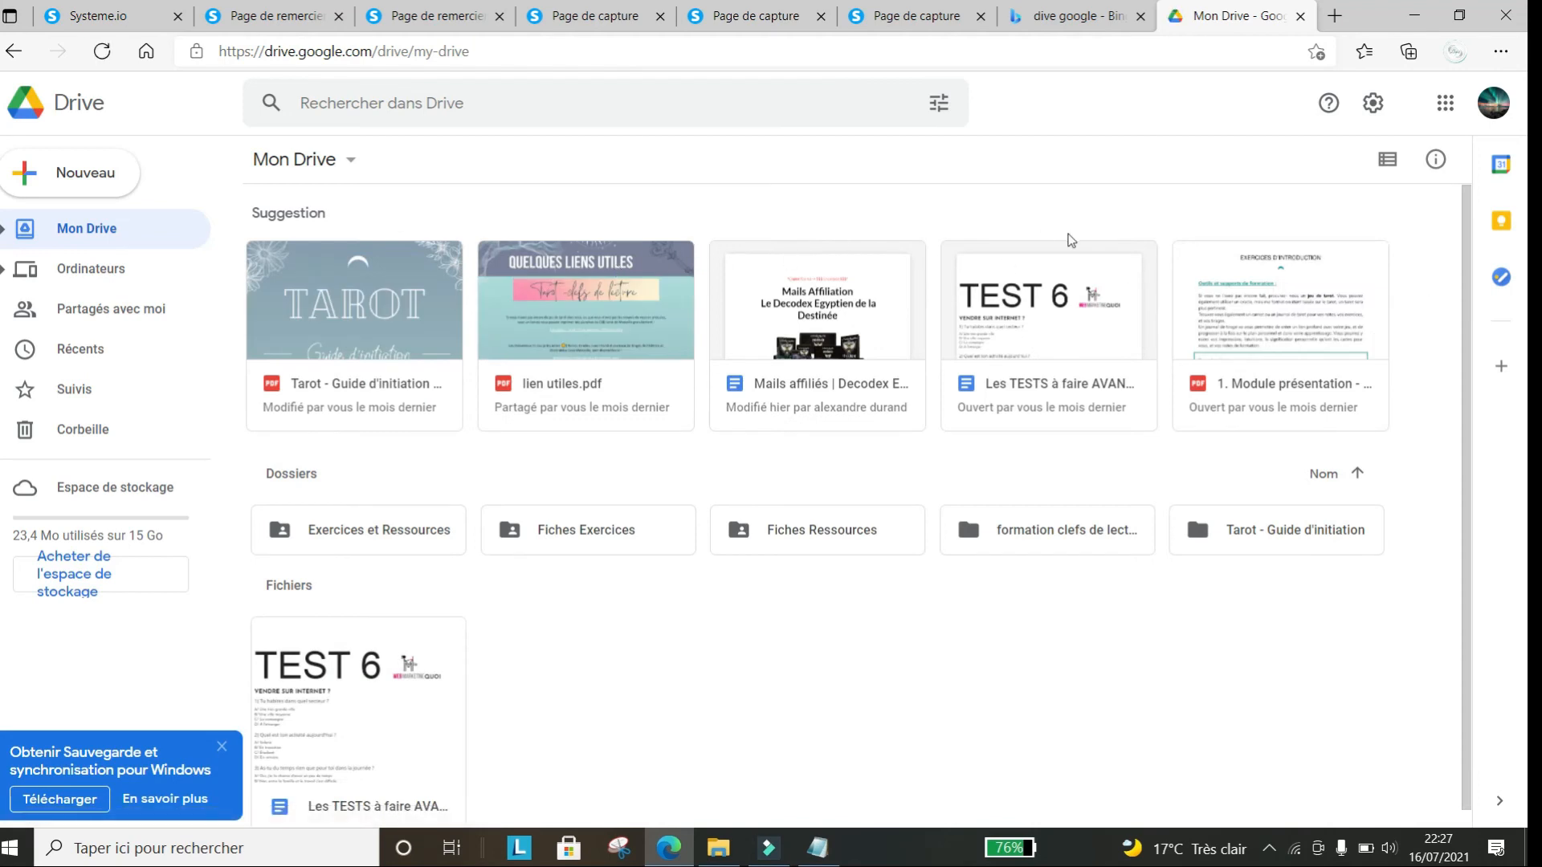
scroll(972, 286, down, 1)
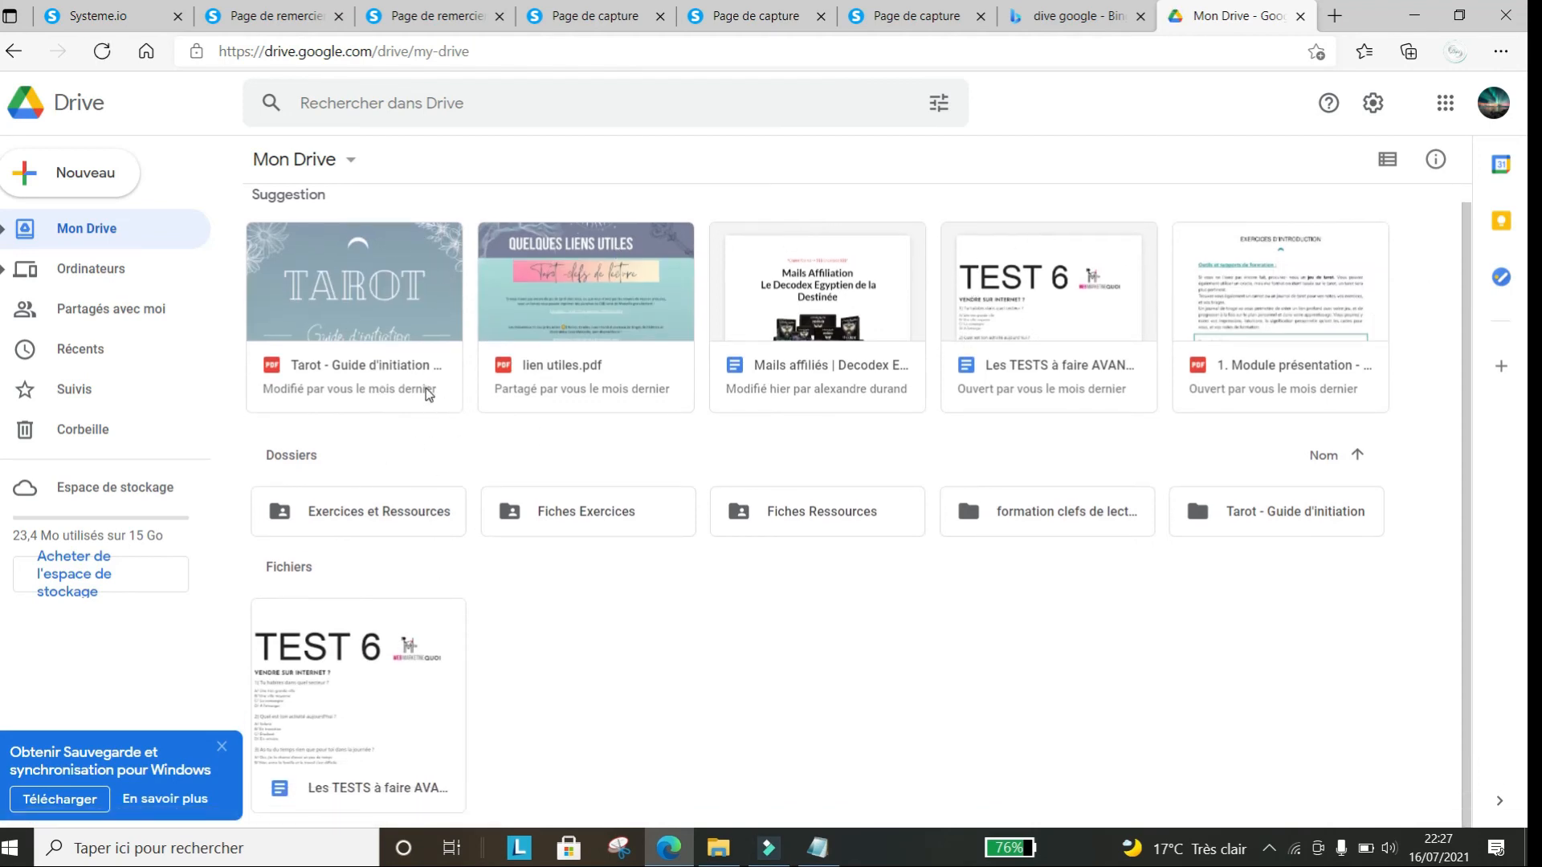
click(428, 392)
right_click(412, 283)
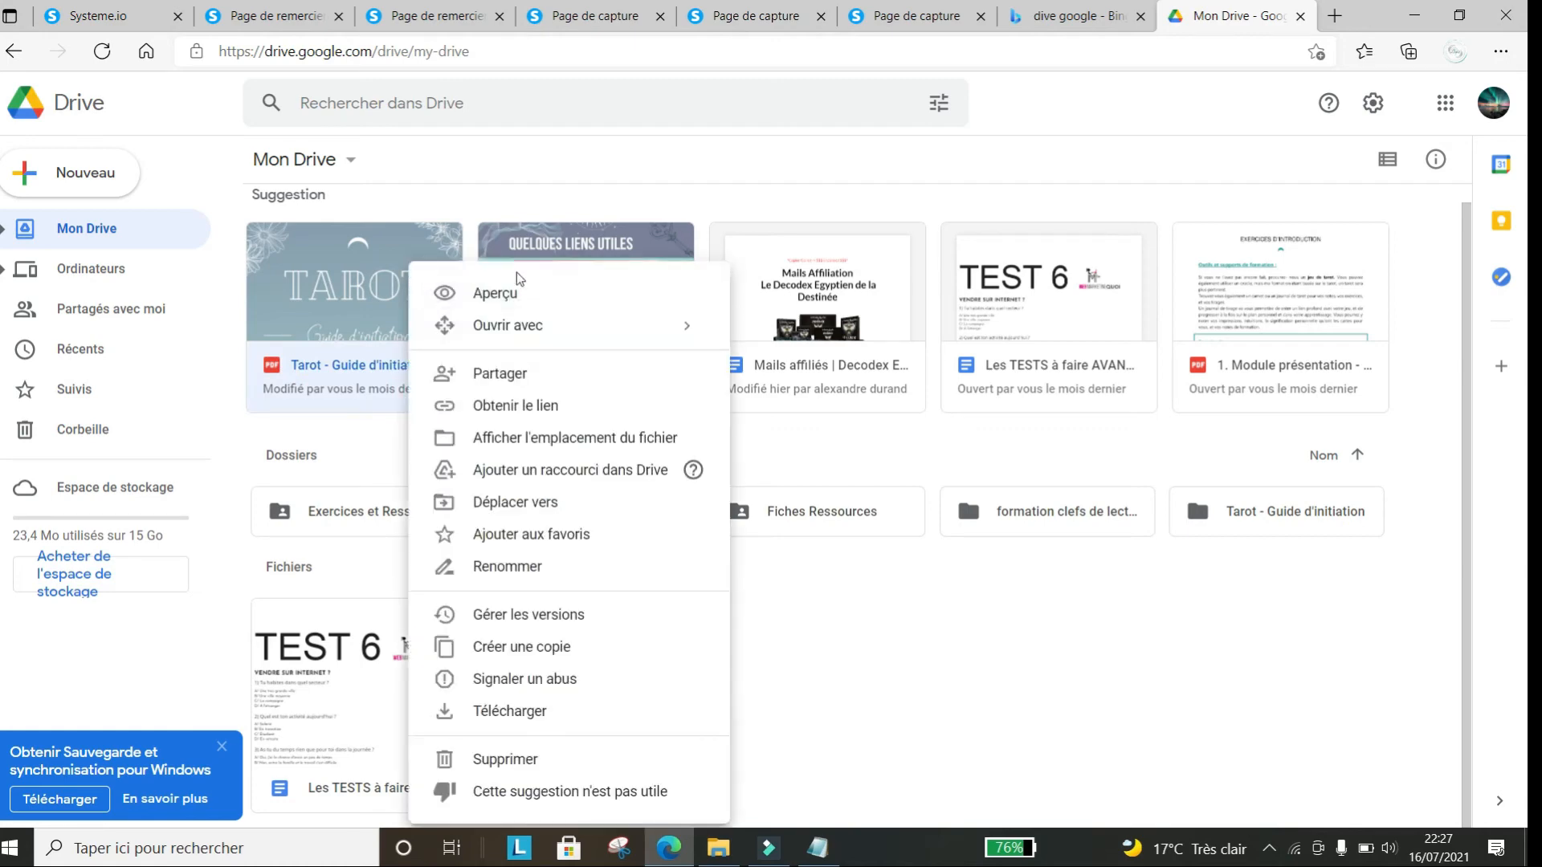
click(549, 406)
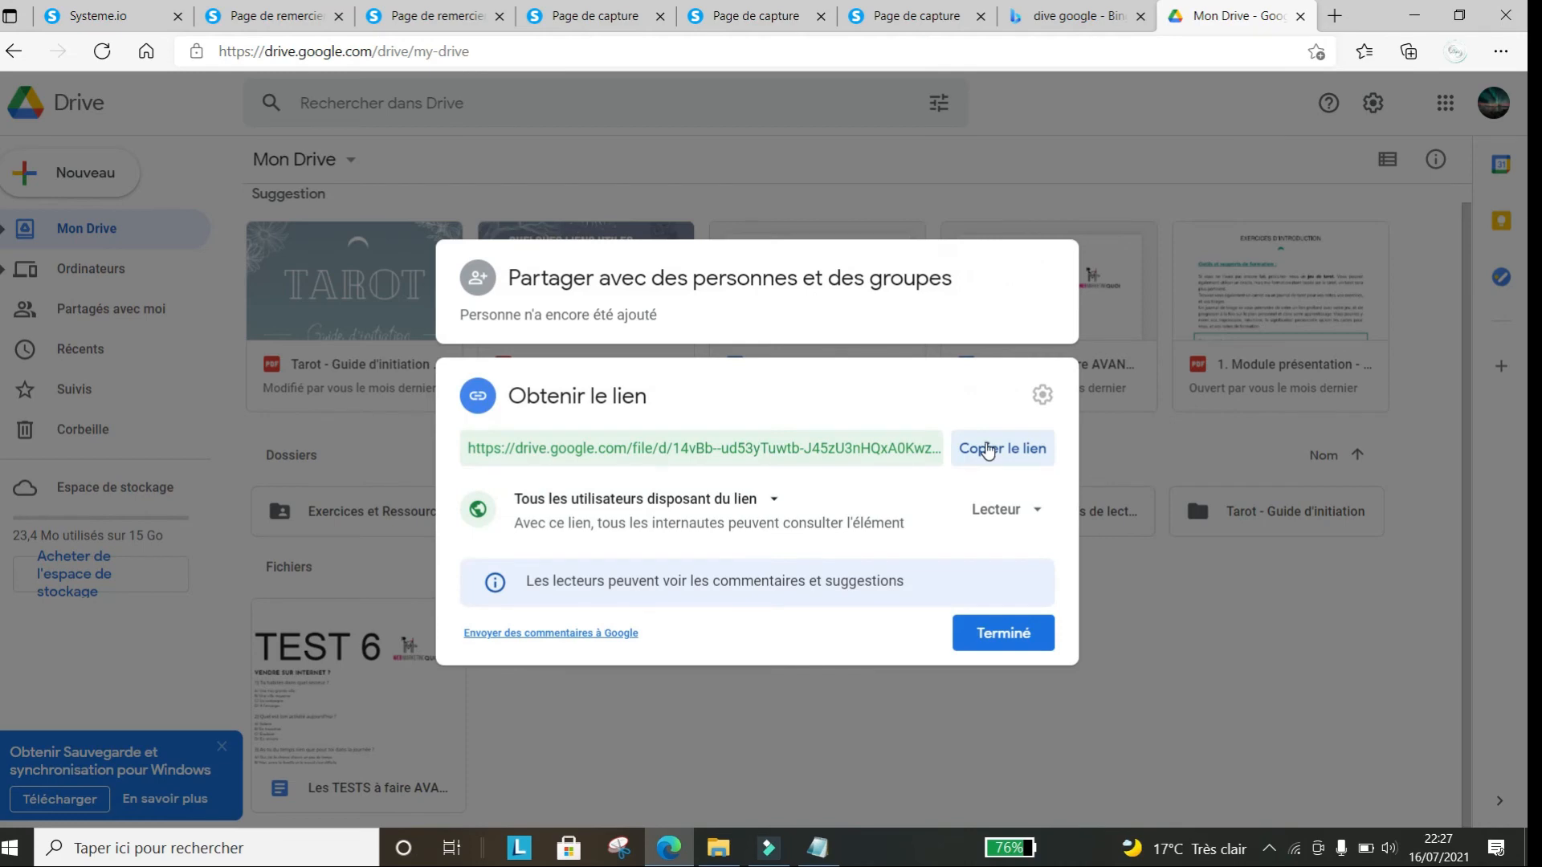
click(988, 453)
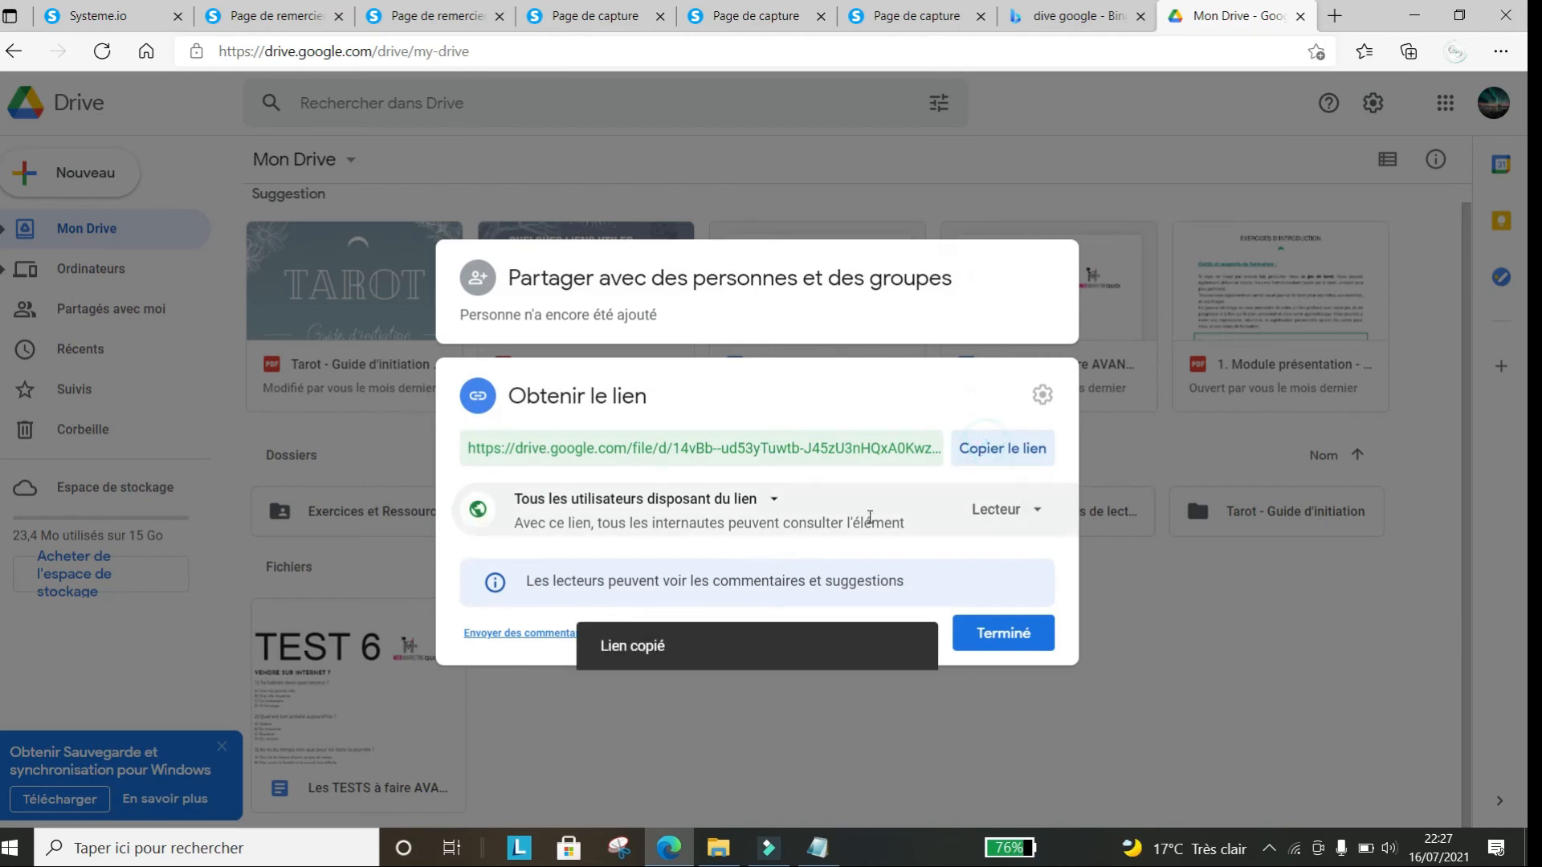
Return to the systeme.io email and link the text "votre guide offert." to the copied Drive URL
click(112, 16)
drag(670, 345, 558, 338)
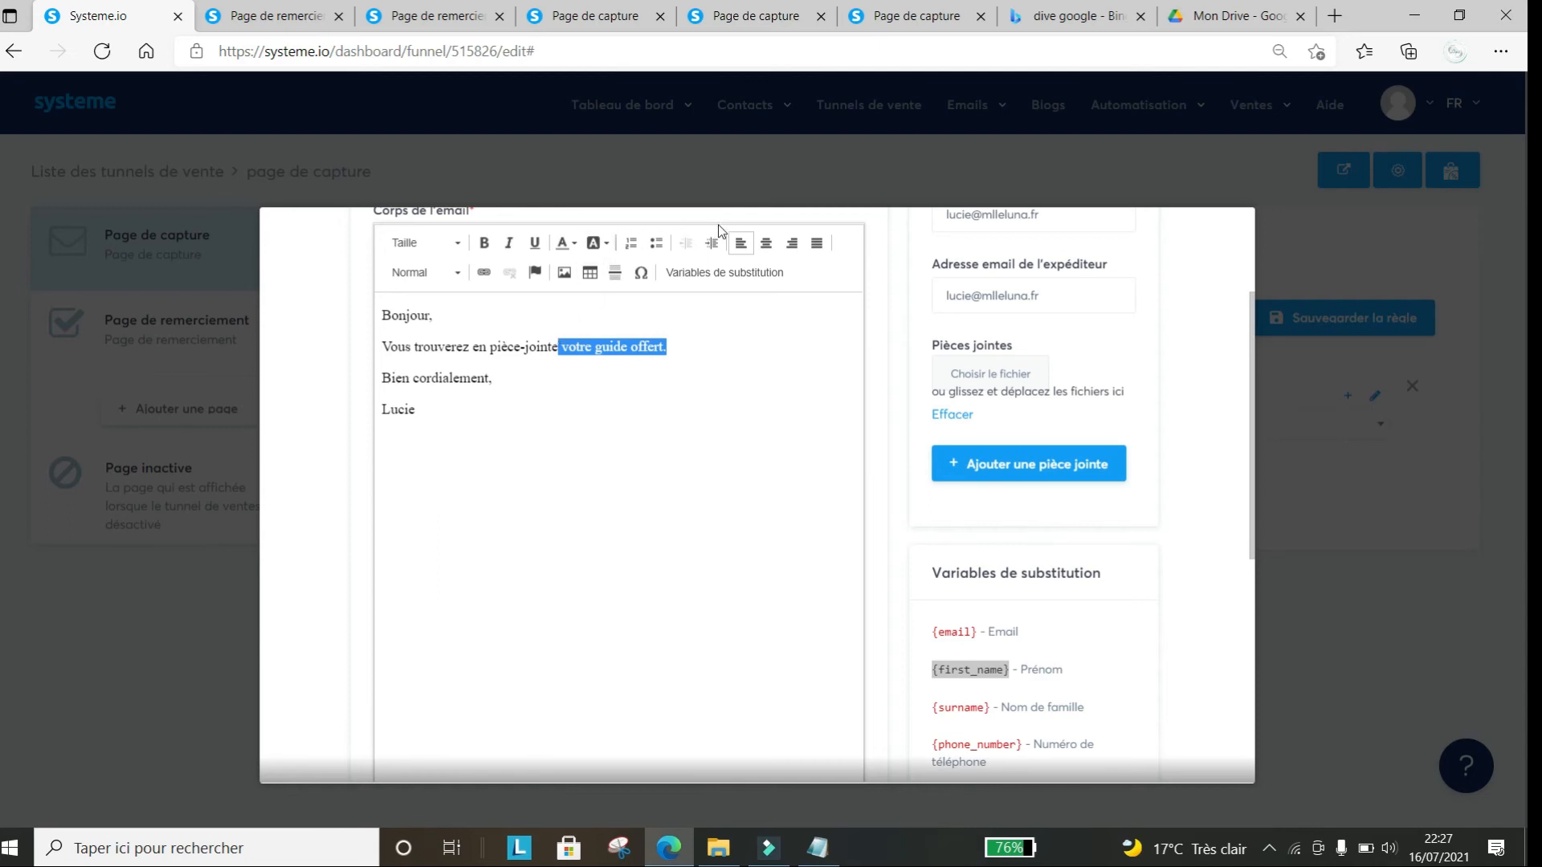
scroll(617, 277, up, 3)
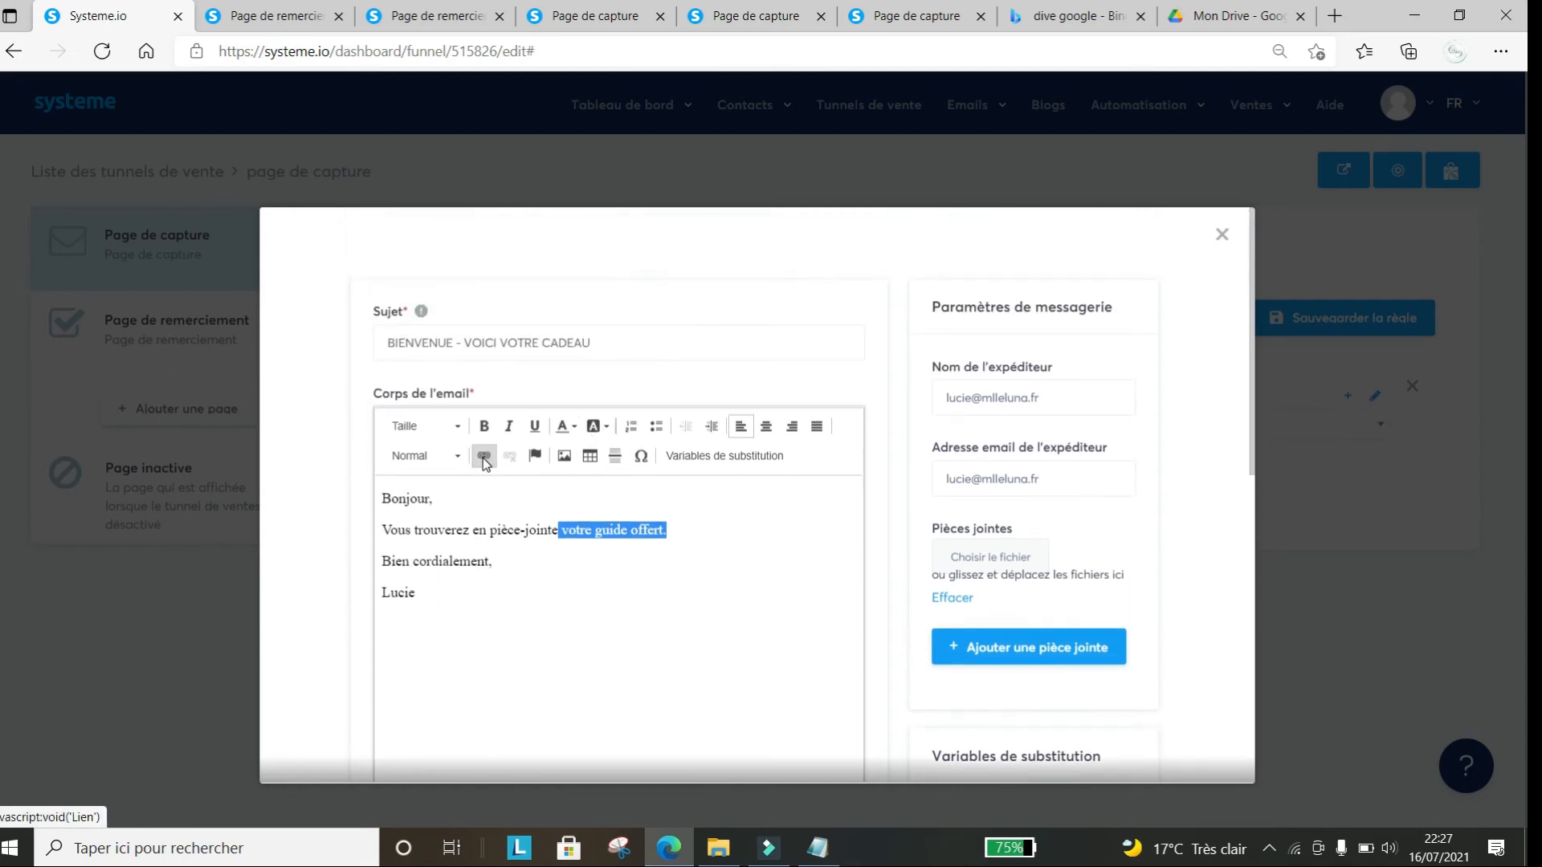
click(480, 456)
right_click(683, 520)
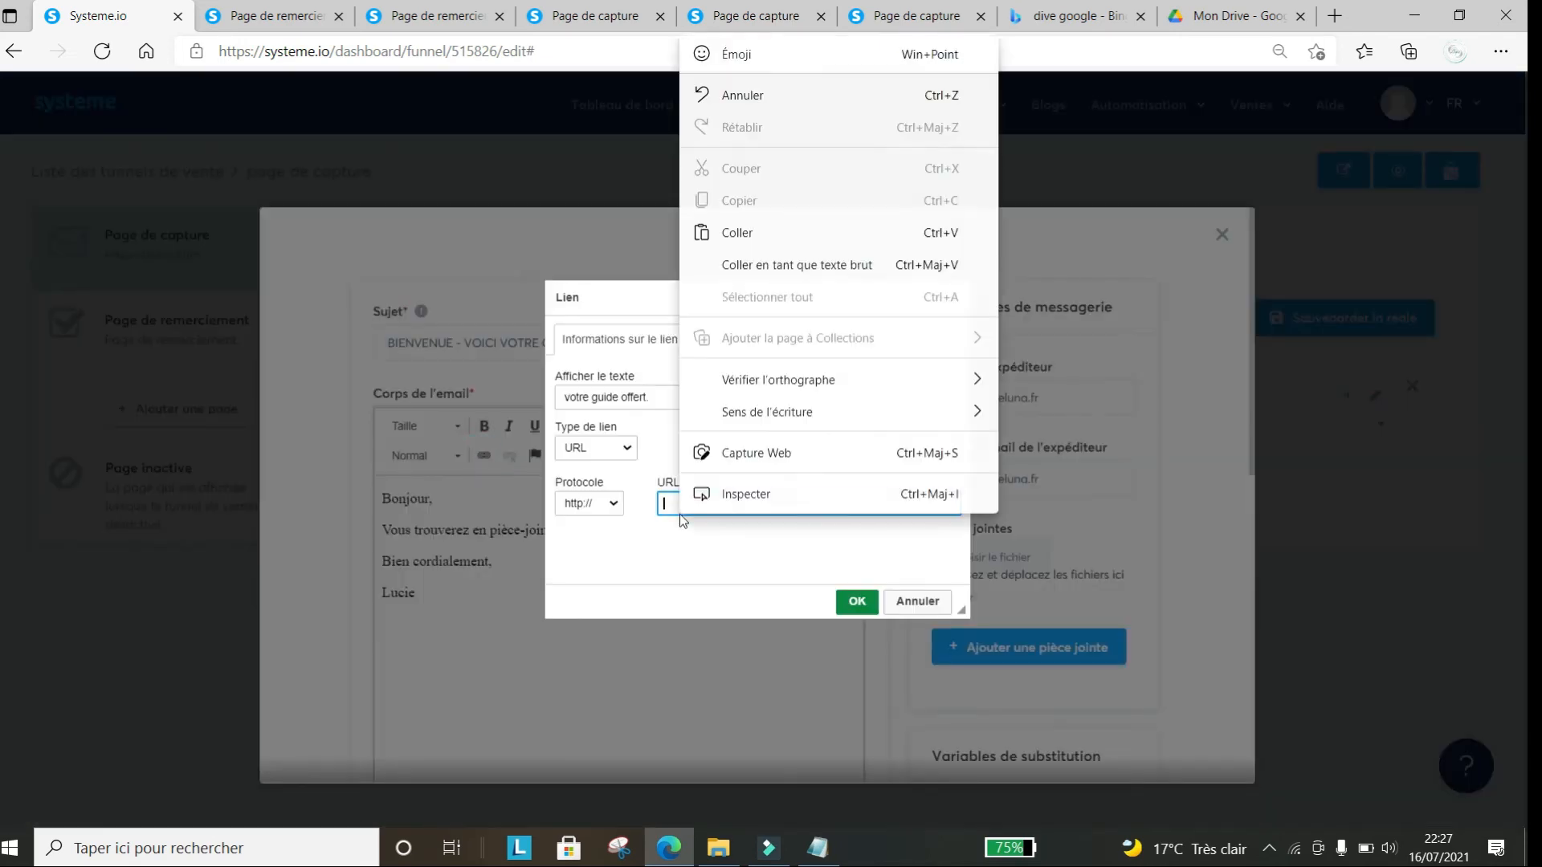
click(763, 231)
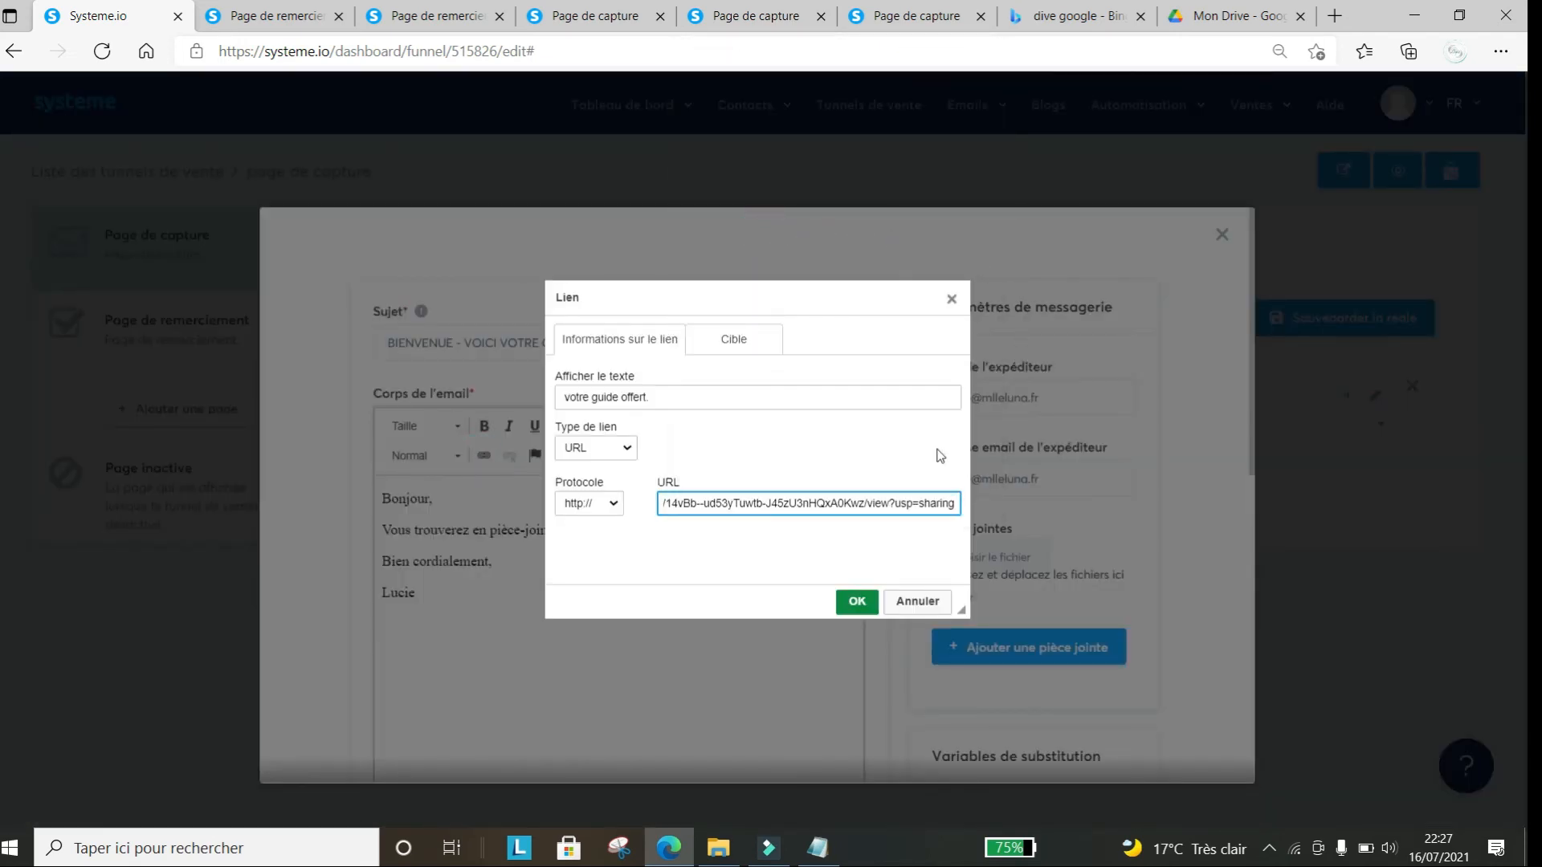
click(858, 602)
click(753, 599)
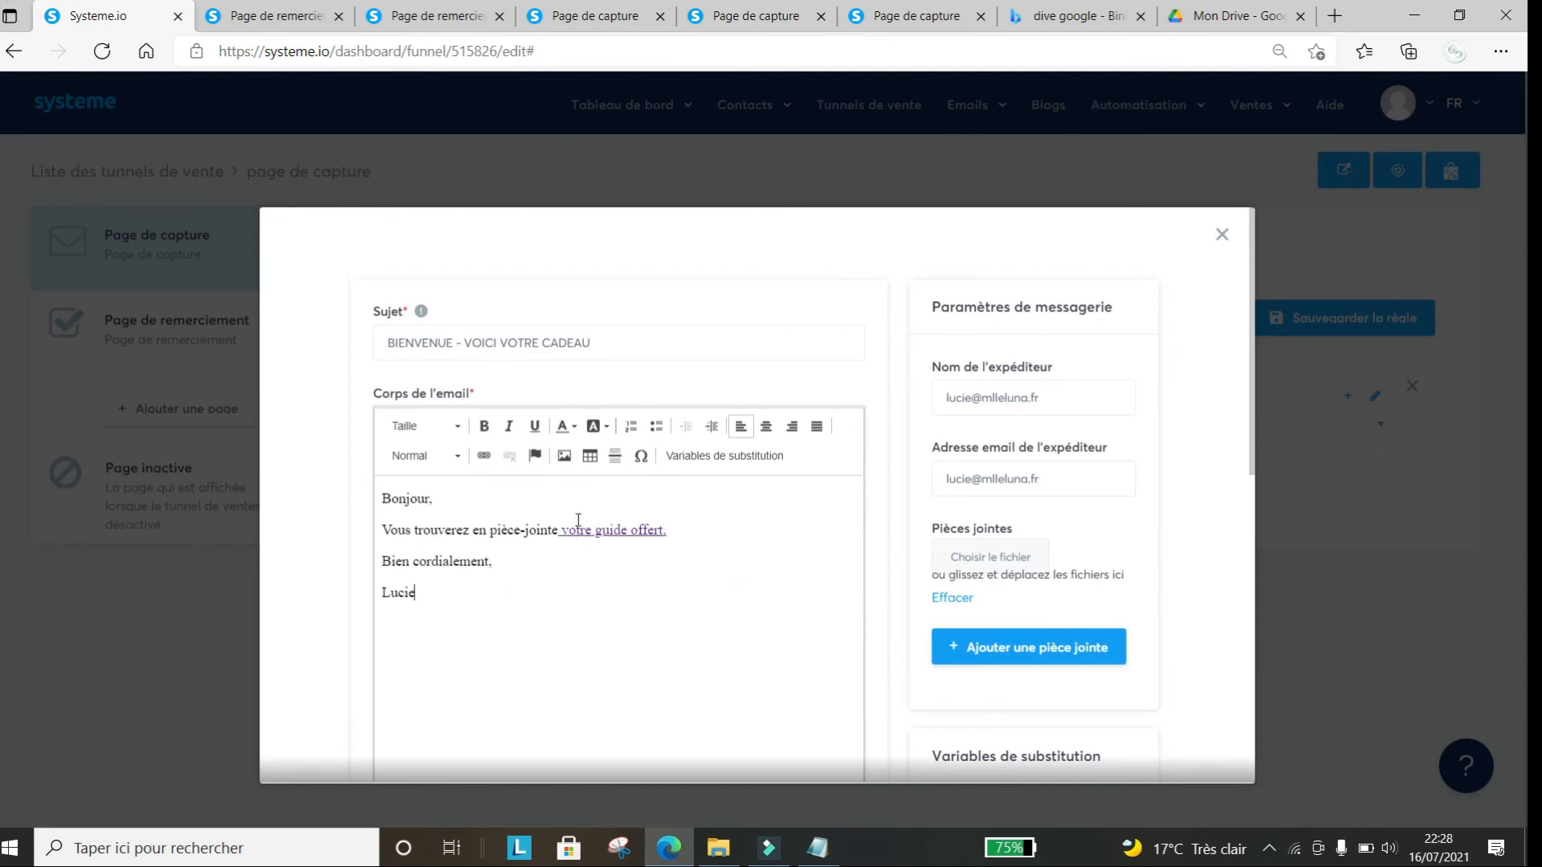
Switch to Google Drive, close the tarot guide's sharing dialog, and return to the systeme.io email draft
click(1253, 18)
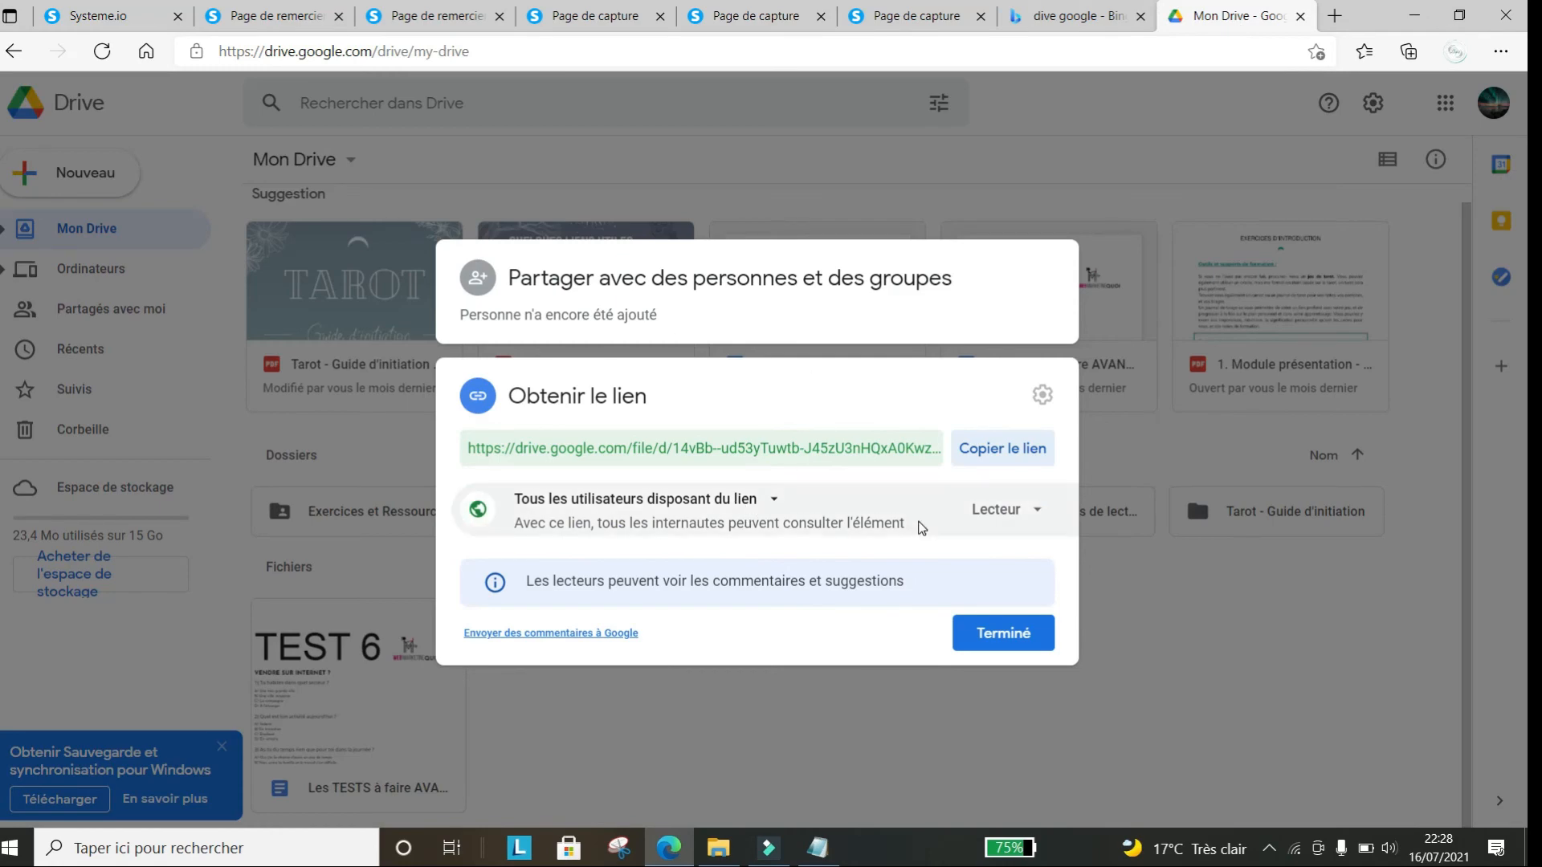
click(982, 631)
click(353, 282)
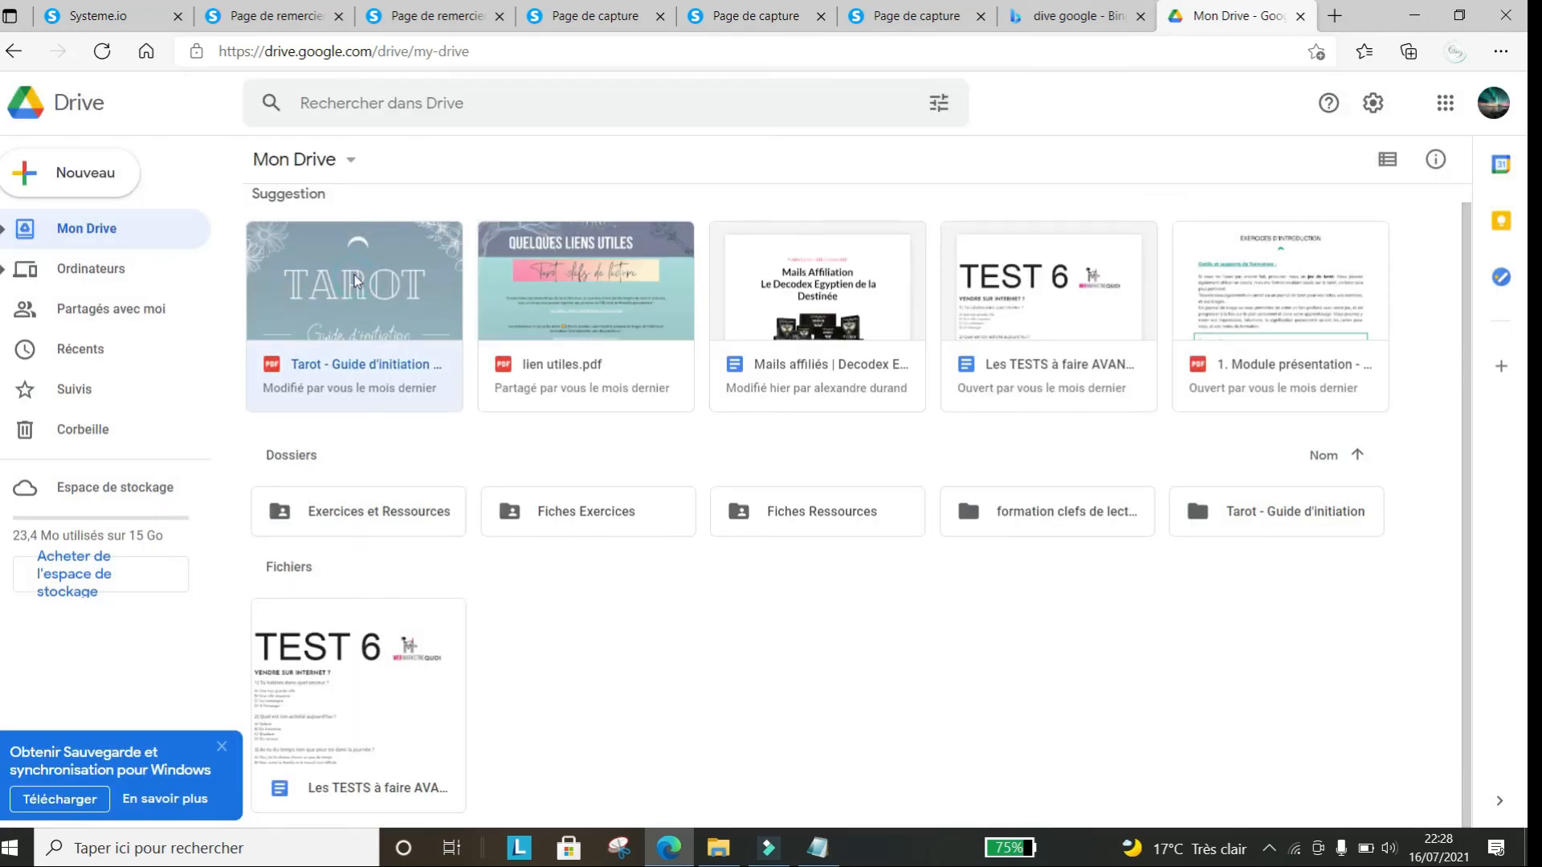
click(112, 15)
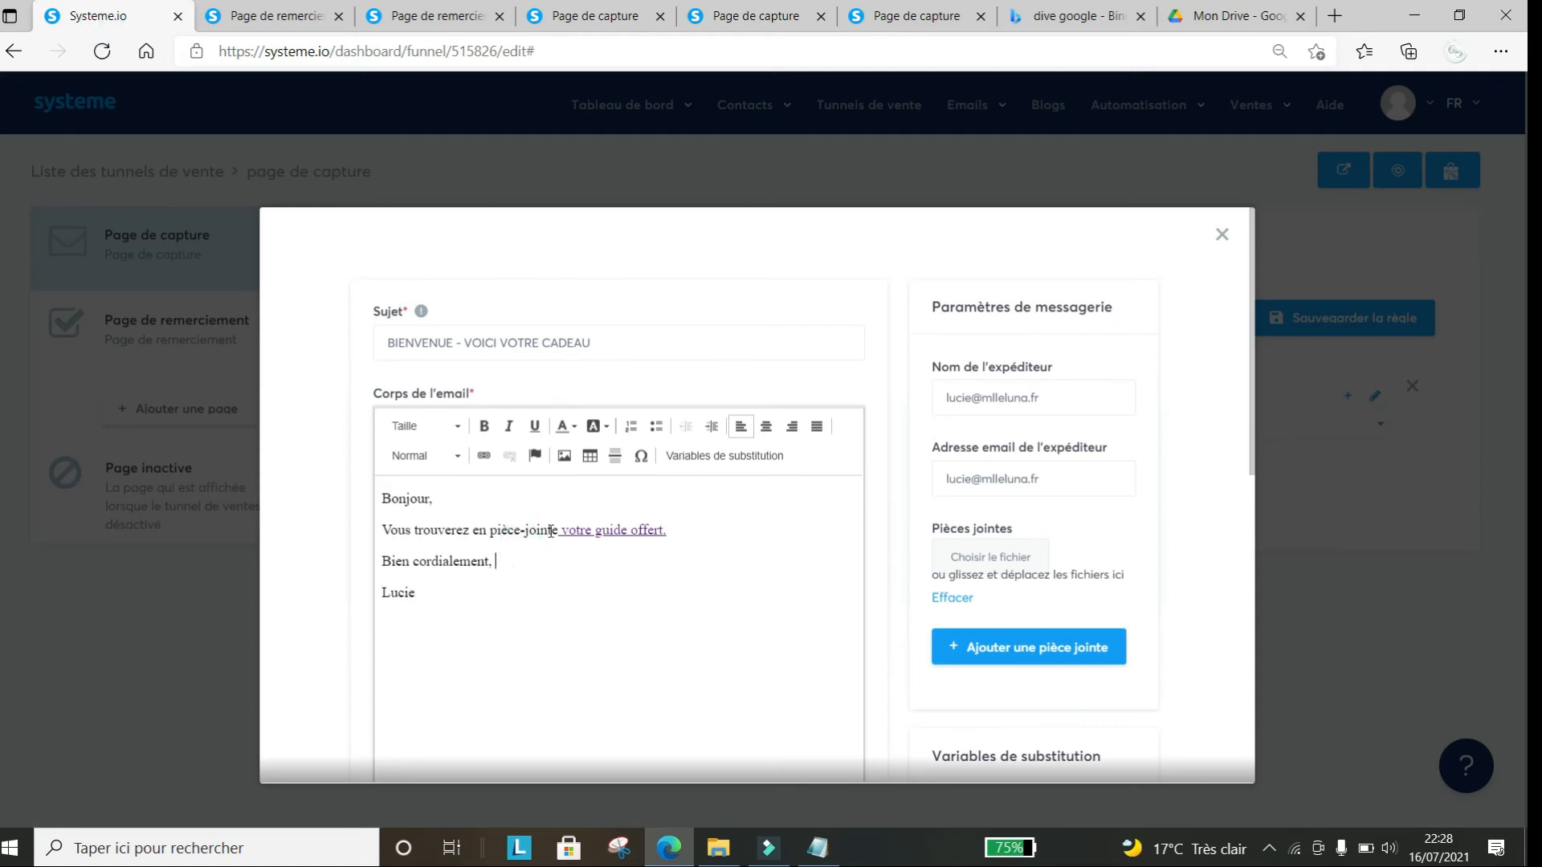
Replace "en pièce-jointe" with "ici" before the linked text in the email body
drag(552, 530, 475, 527)
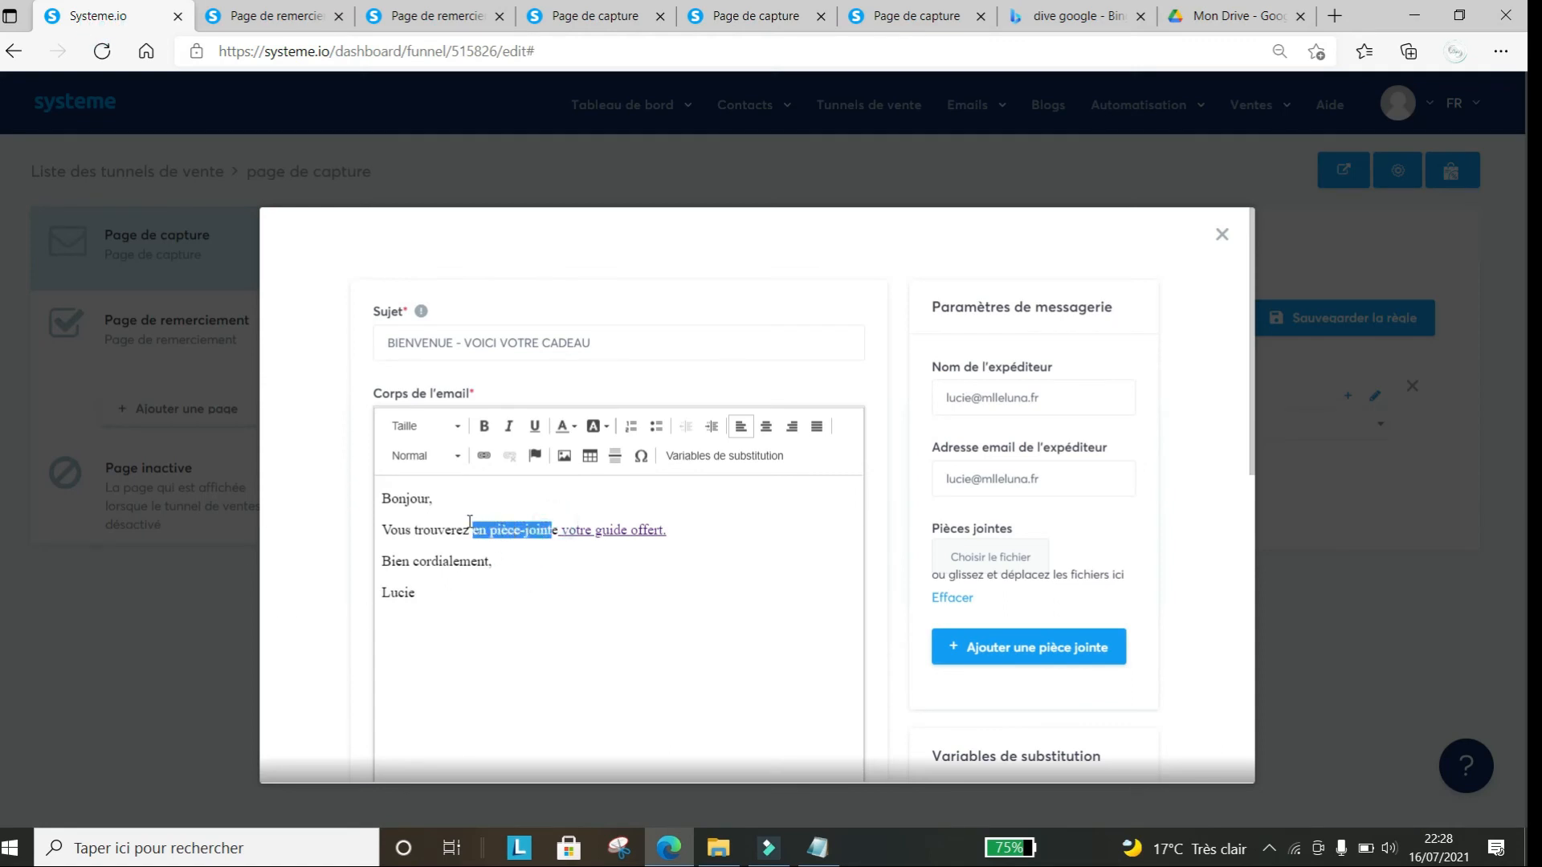
key(BackSpace)
key(Delete)
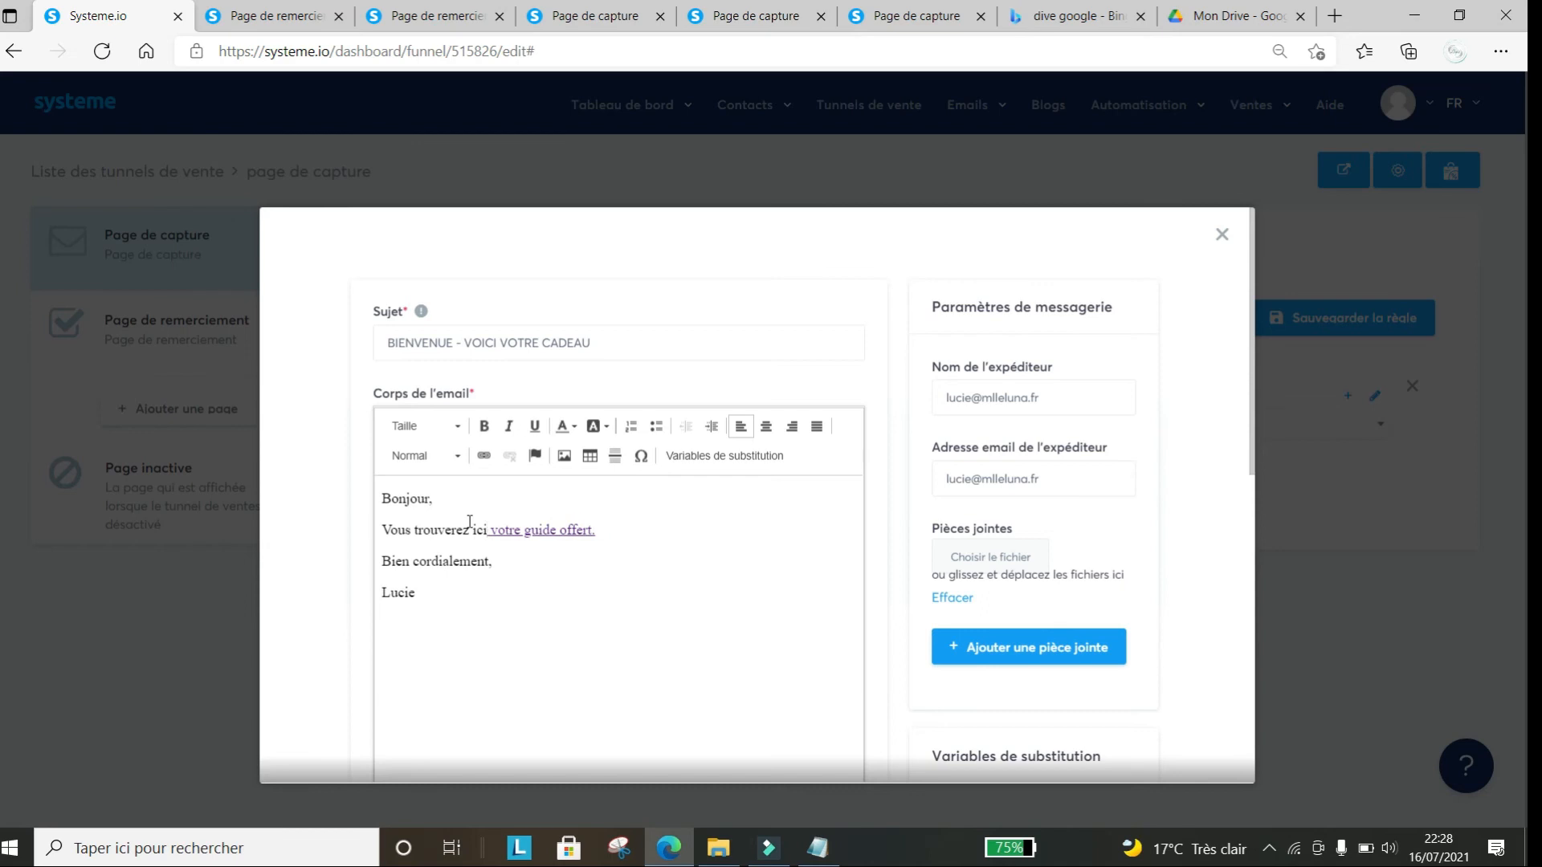
click(493, 592)
Review the email draft down to its end and discard it without saving
mouse_move(1254, 428)
mouse_down()
mouse_move(1261, 726)
mouse_move(1271, 445)
mouse_up()
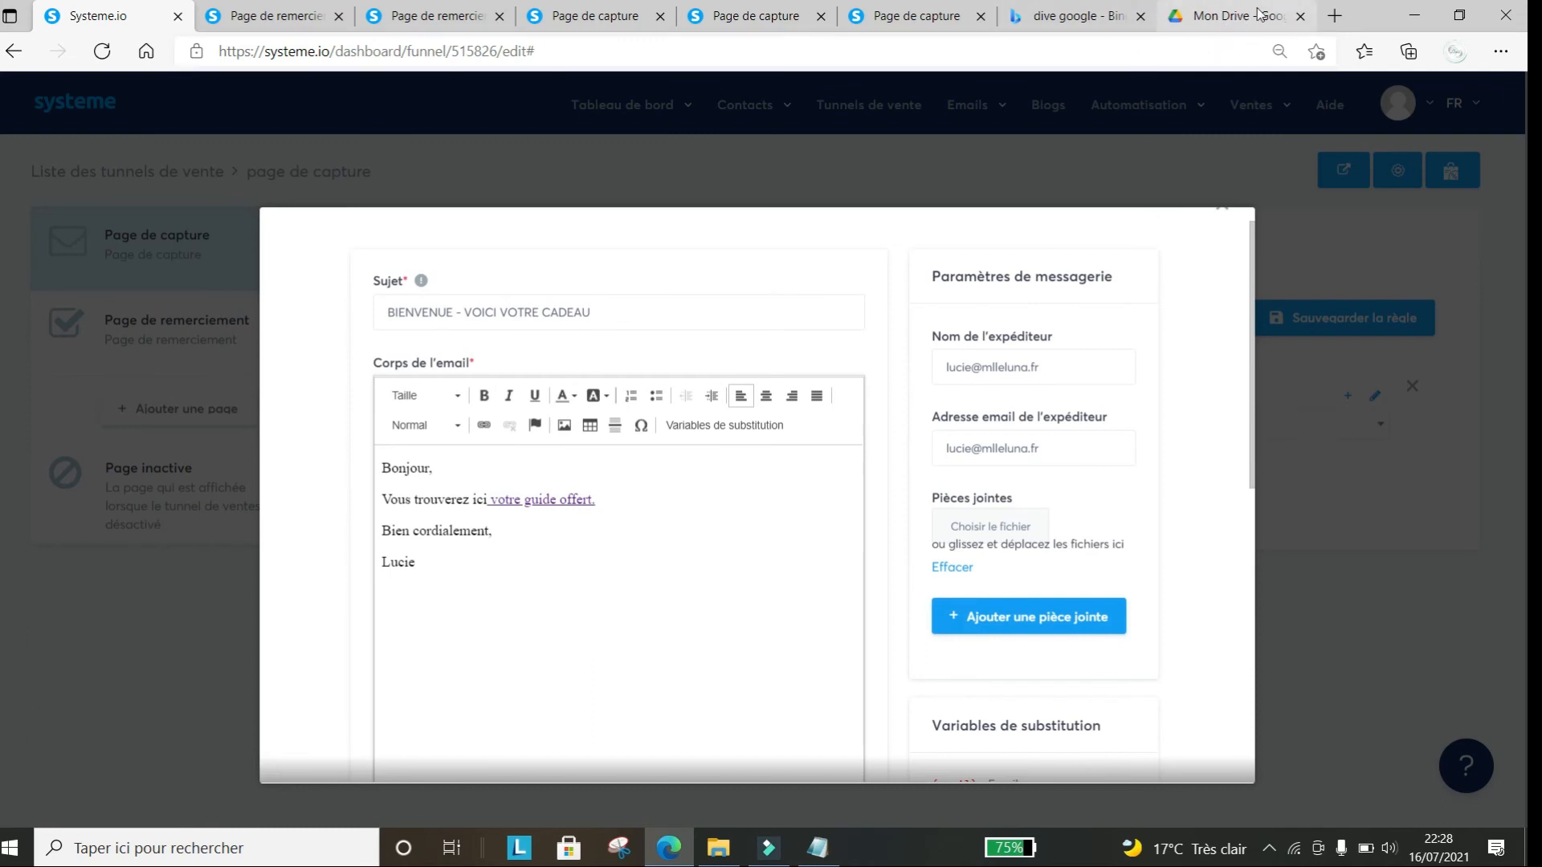
drag(554, 472, 712, 509)
scroll(891, 509, down, 8)
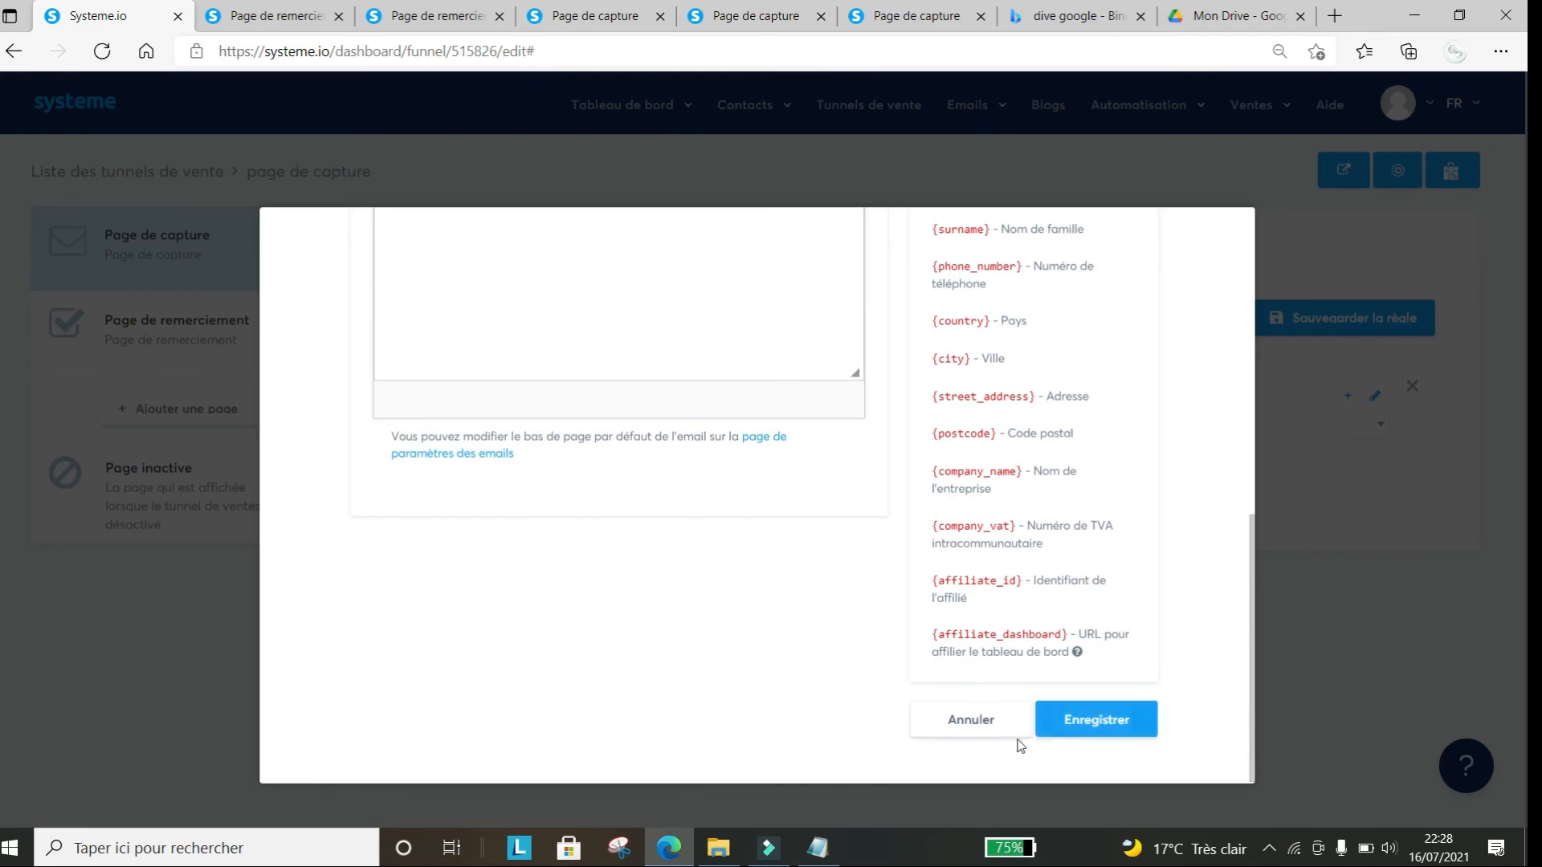
click(971, 721)
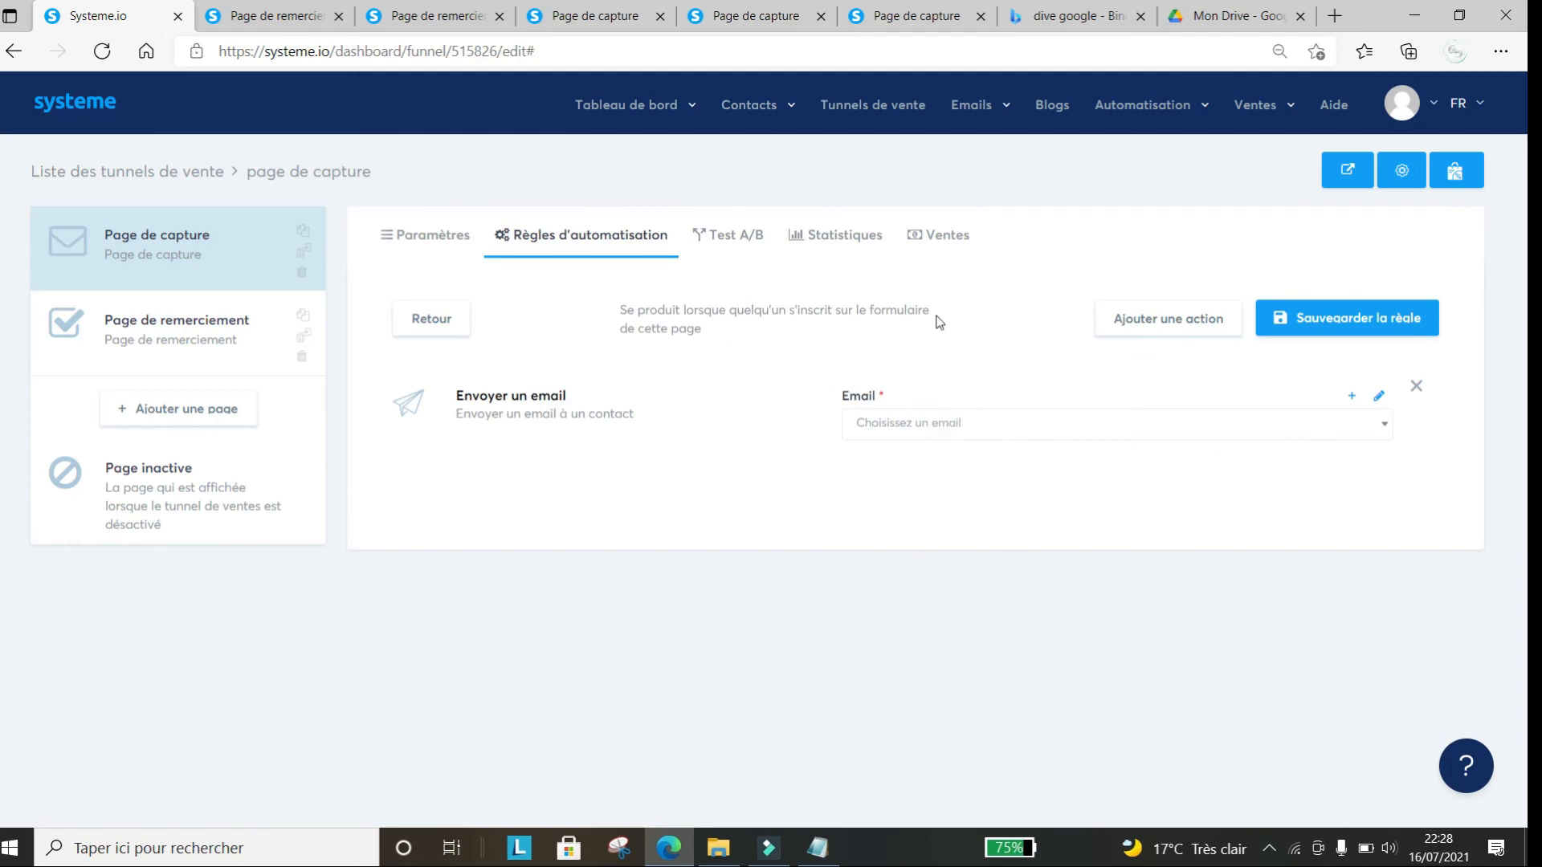
Add an action assigning the tag "prospect ebook gratuit" to the capture page's opt-in rule and try to save the rule
click(1186, 318)
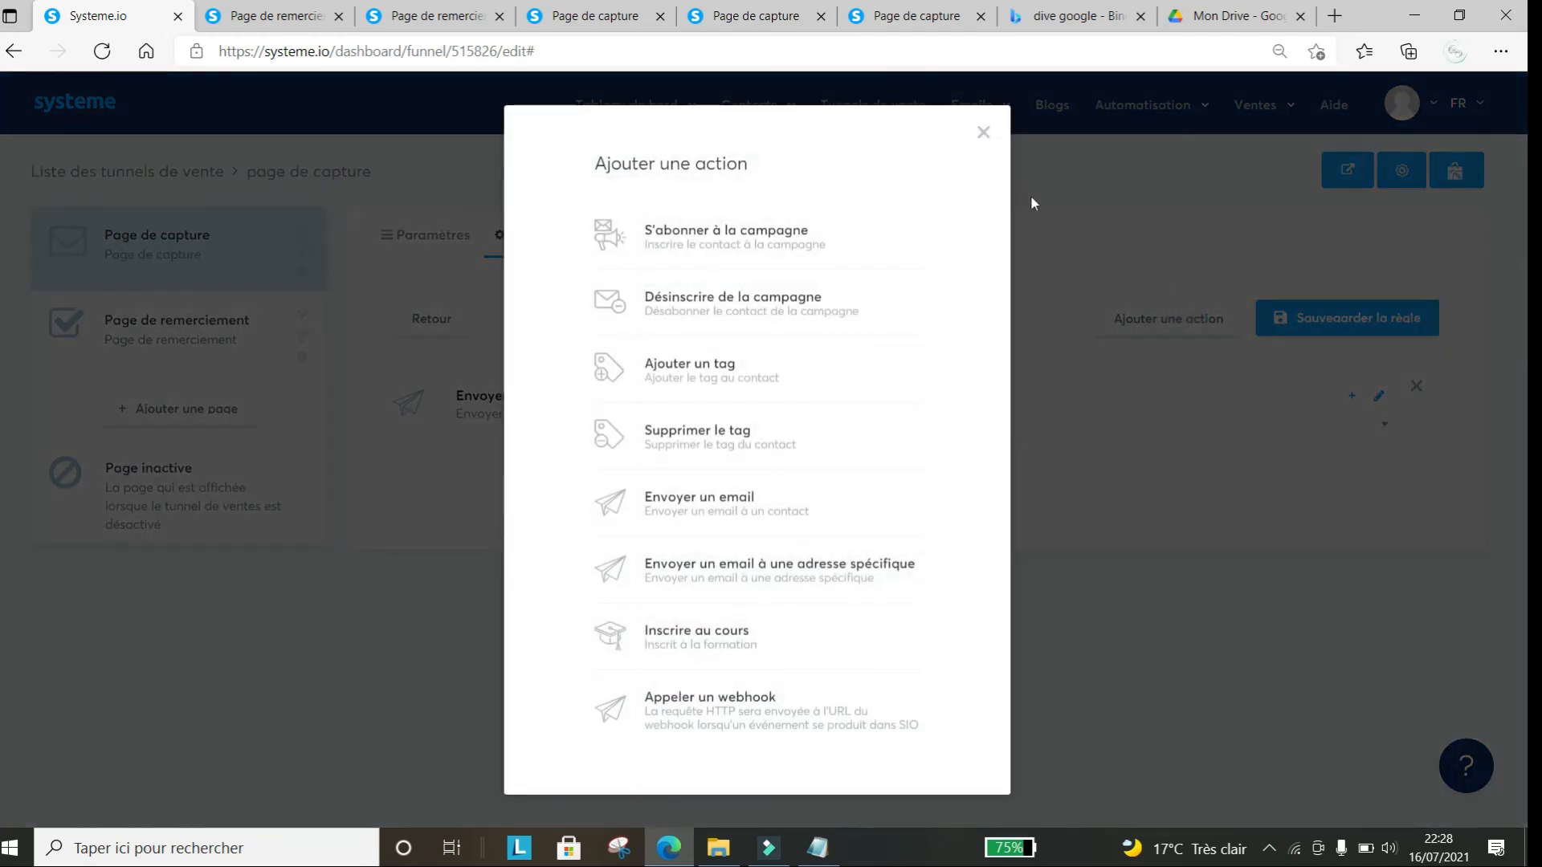
click(690, 377)
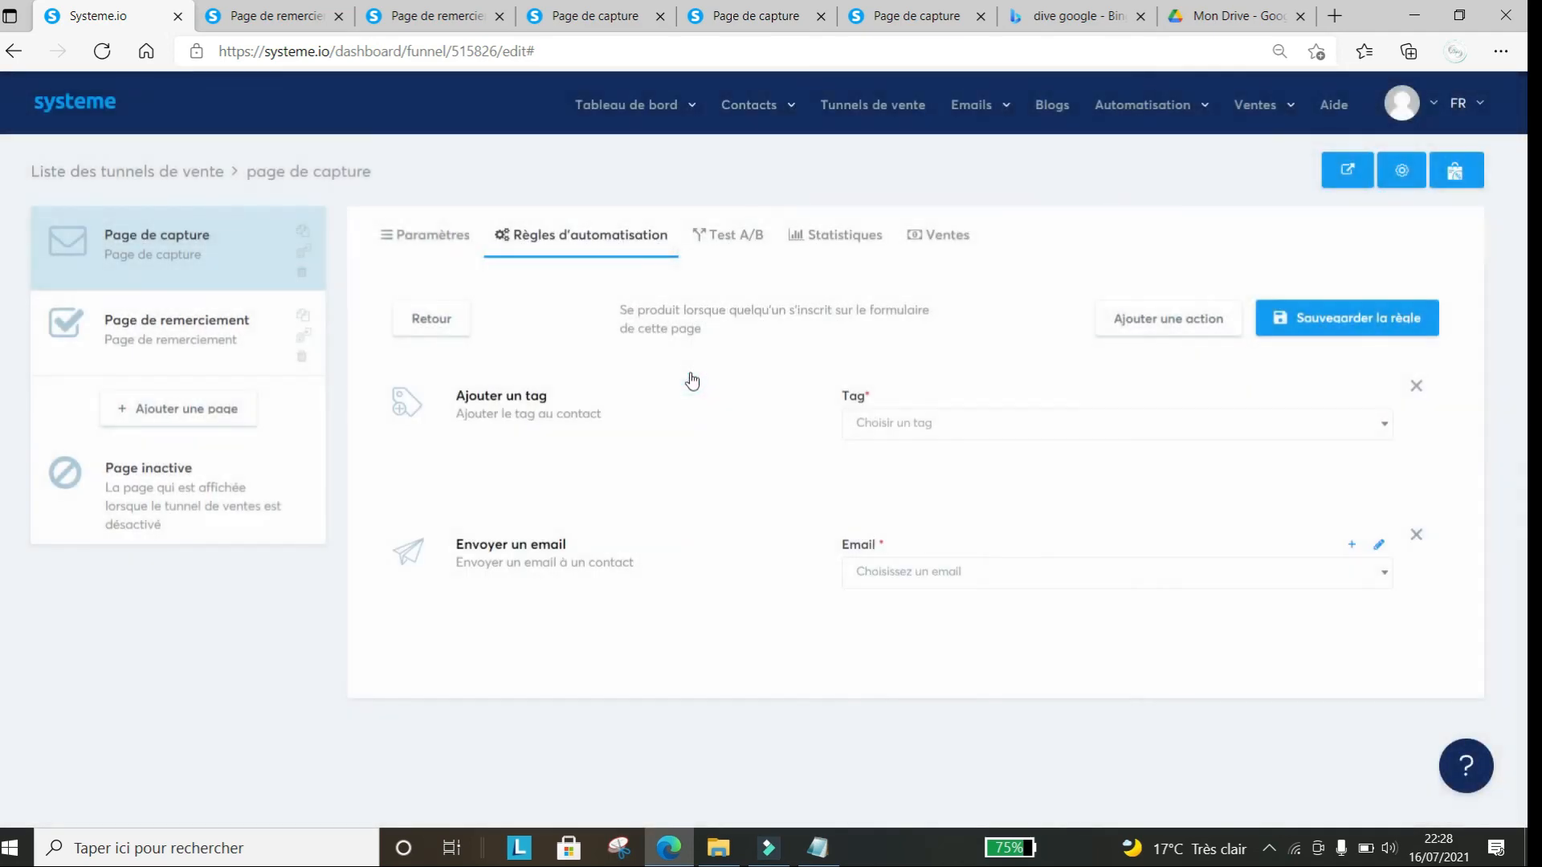
click(1384, 426)
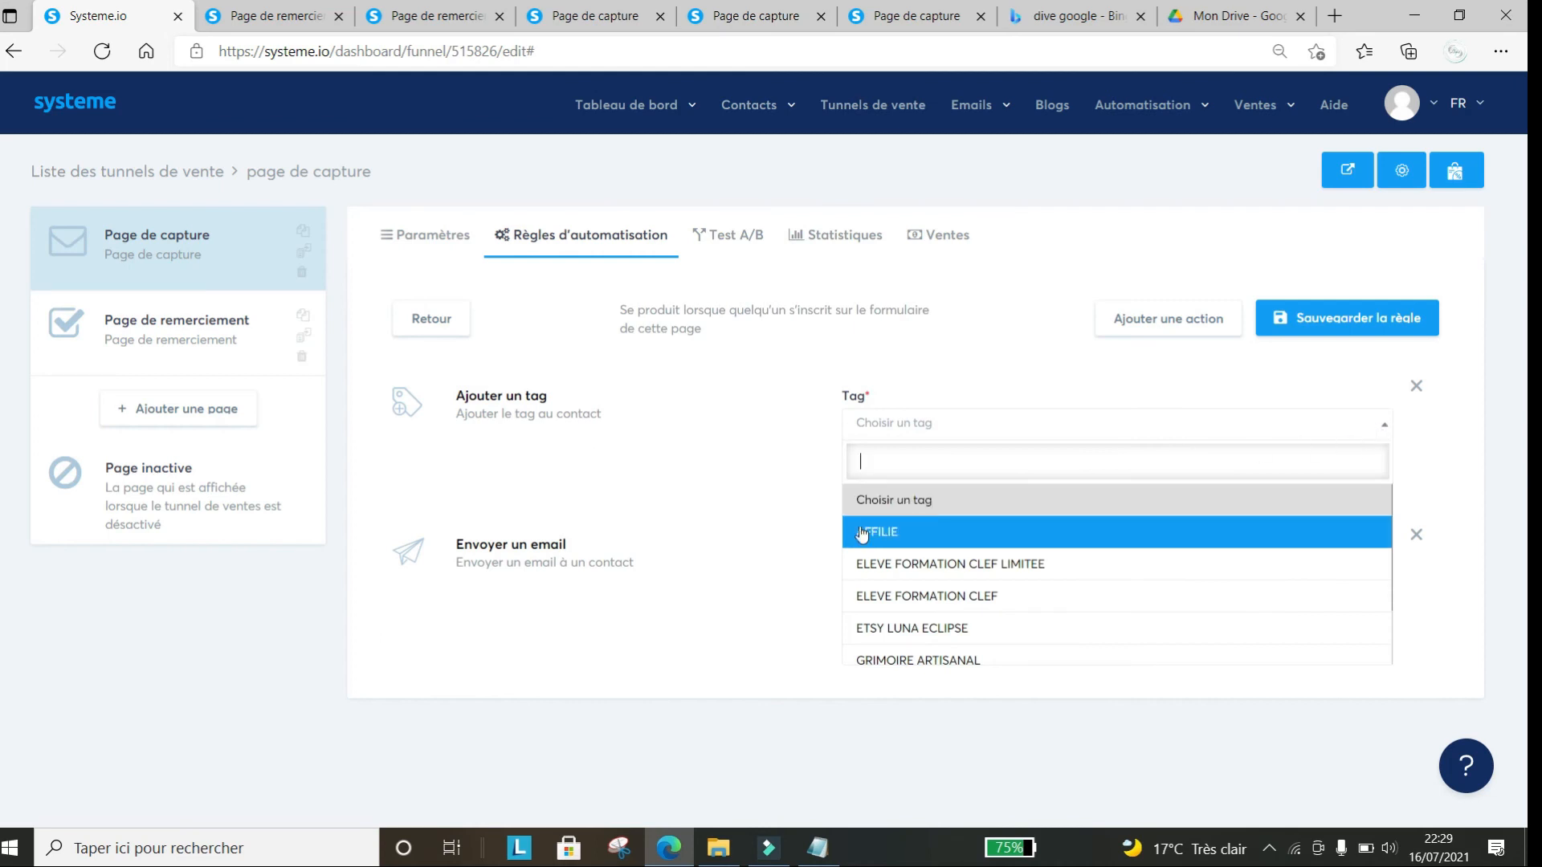
scroll(875, 546, down, 1)
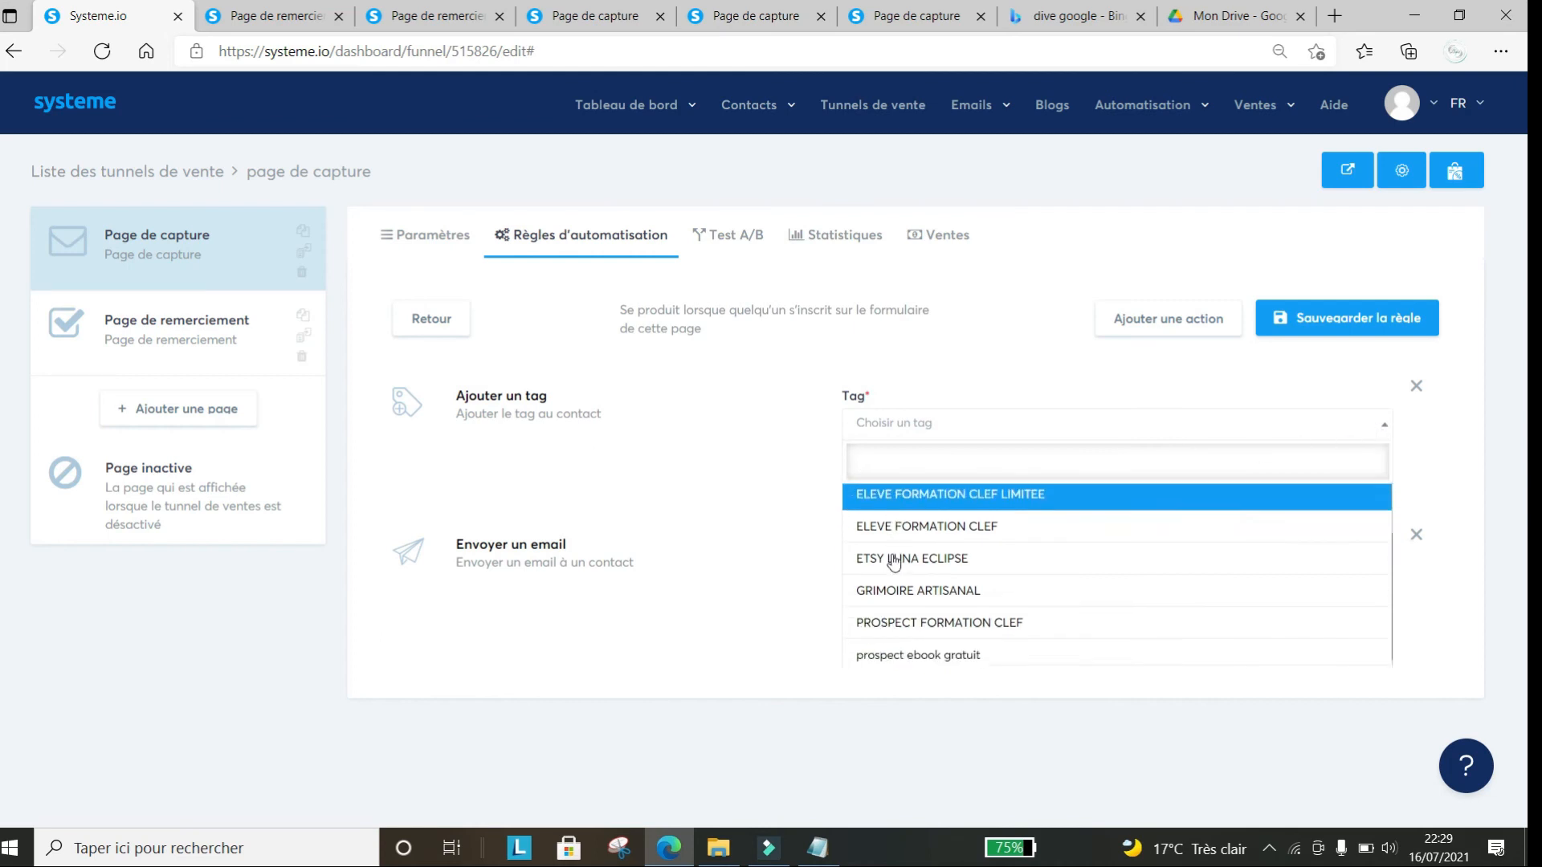
click(948, 657)
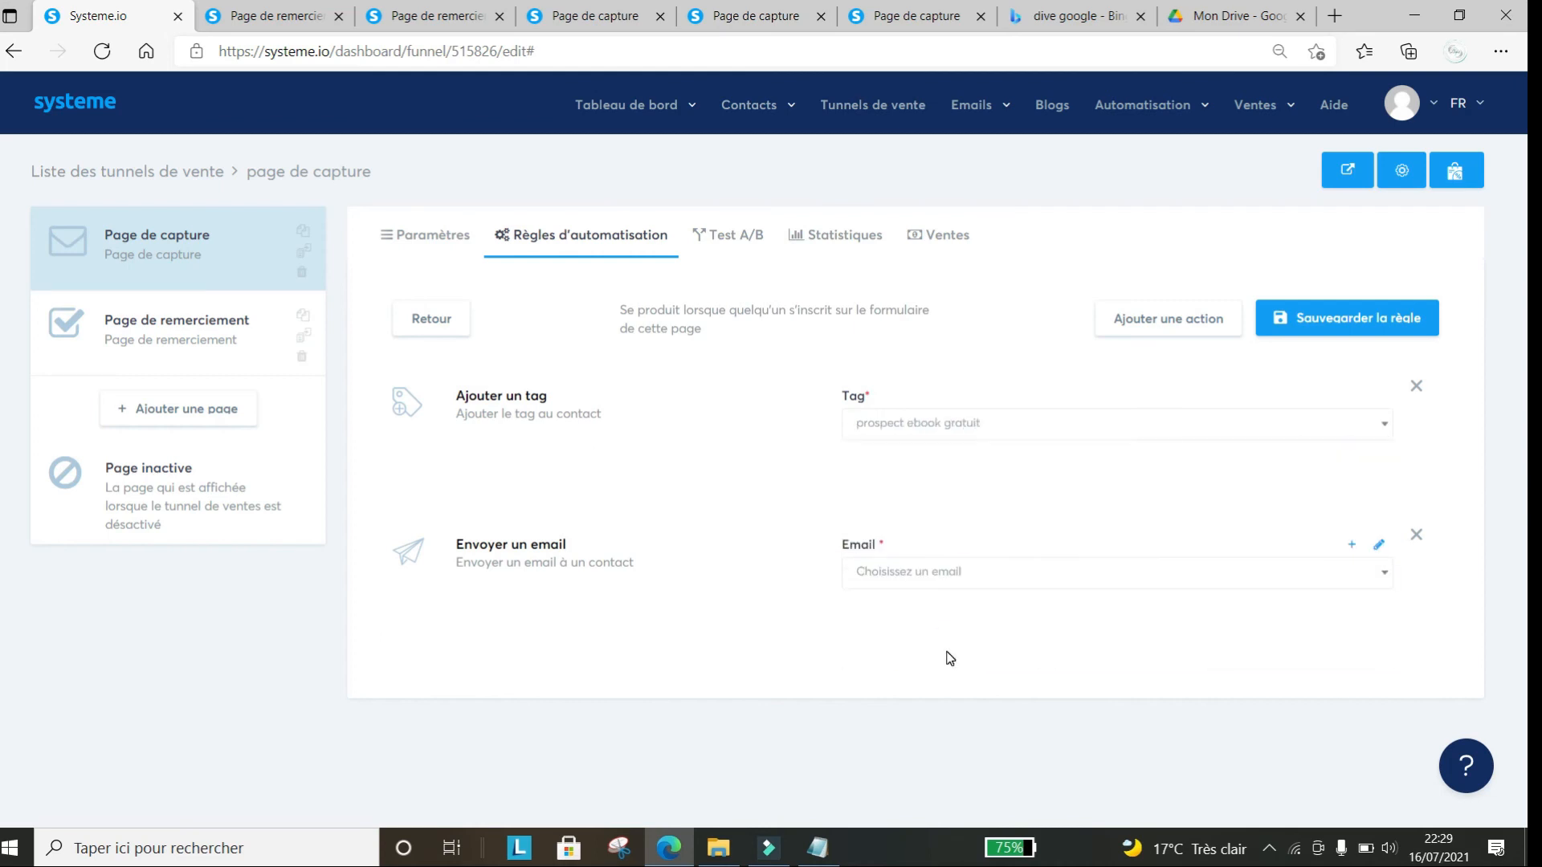
click(1377, 325)
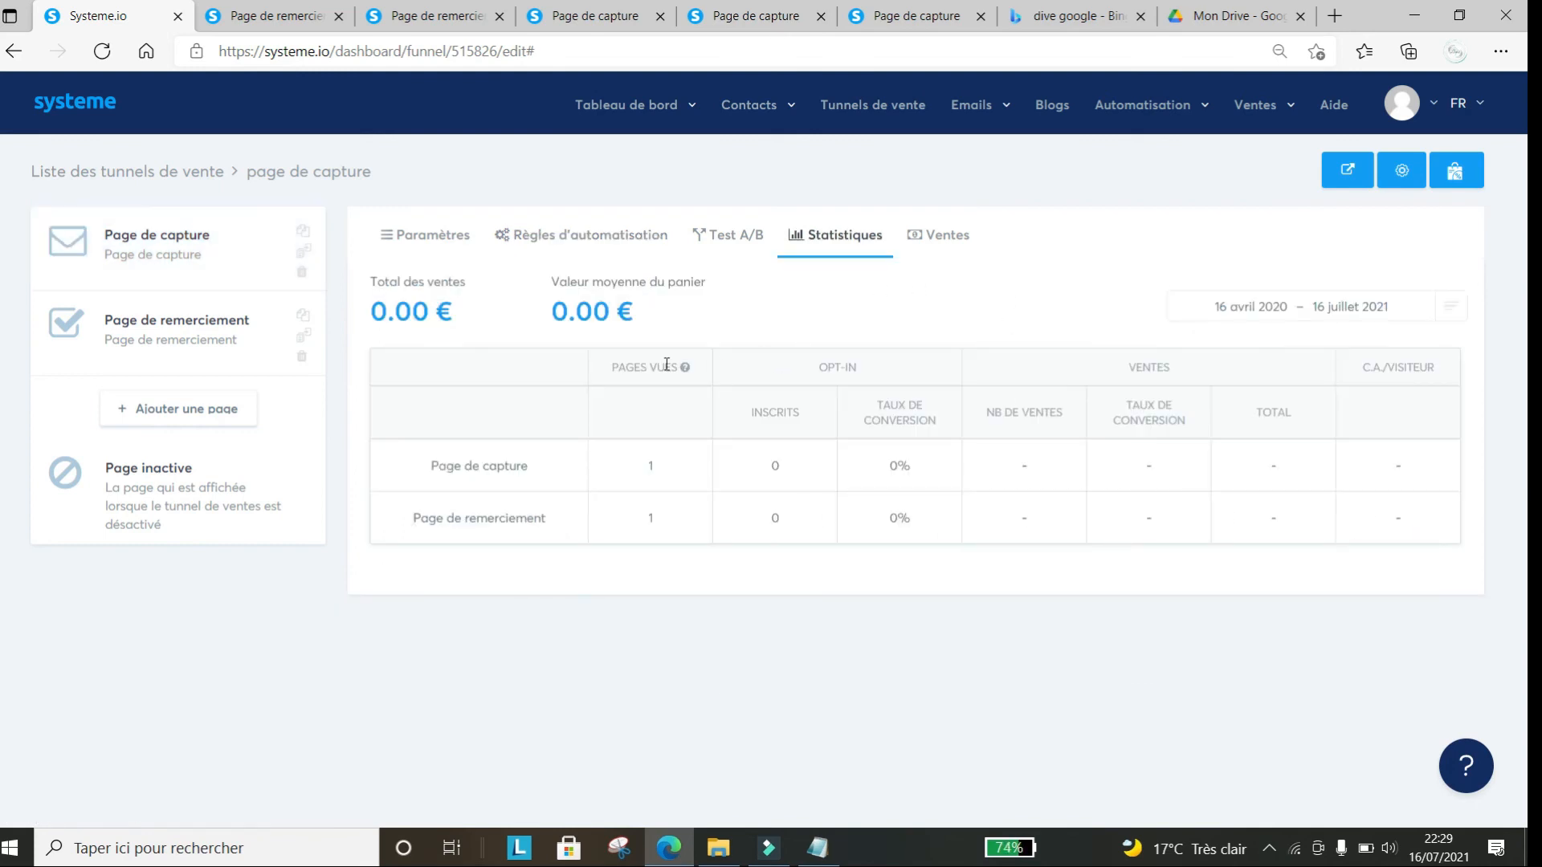
Create a new opt-in automation rule on the capture page with a send-email action, and open its email editor
click(907, 235)
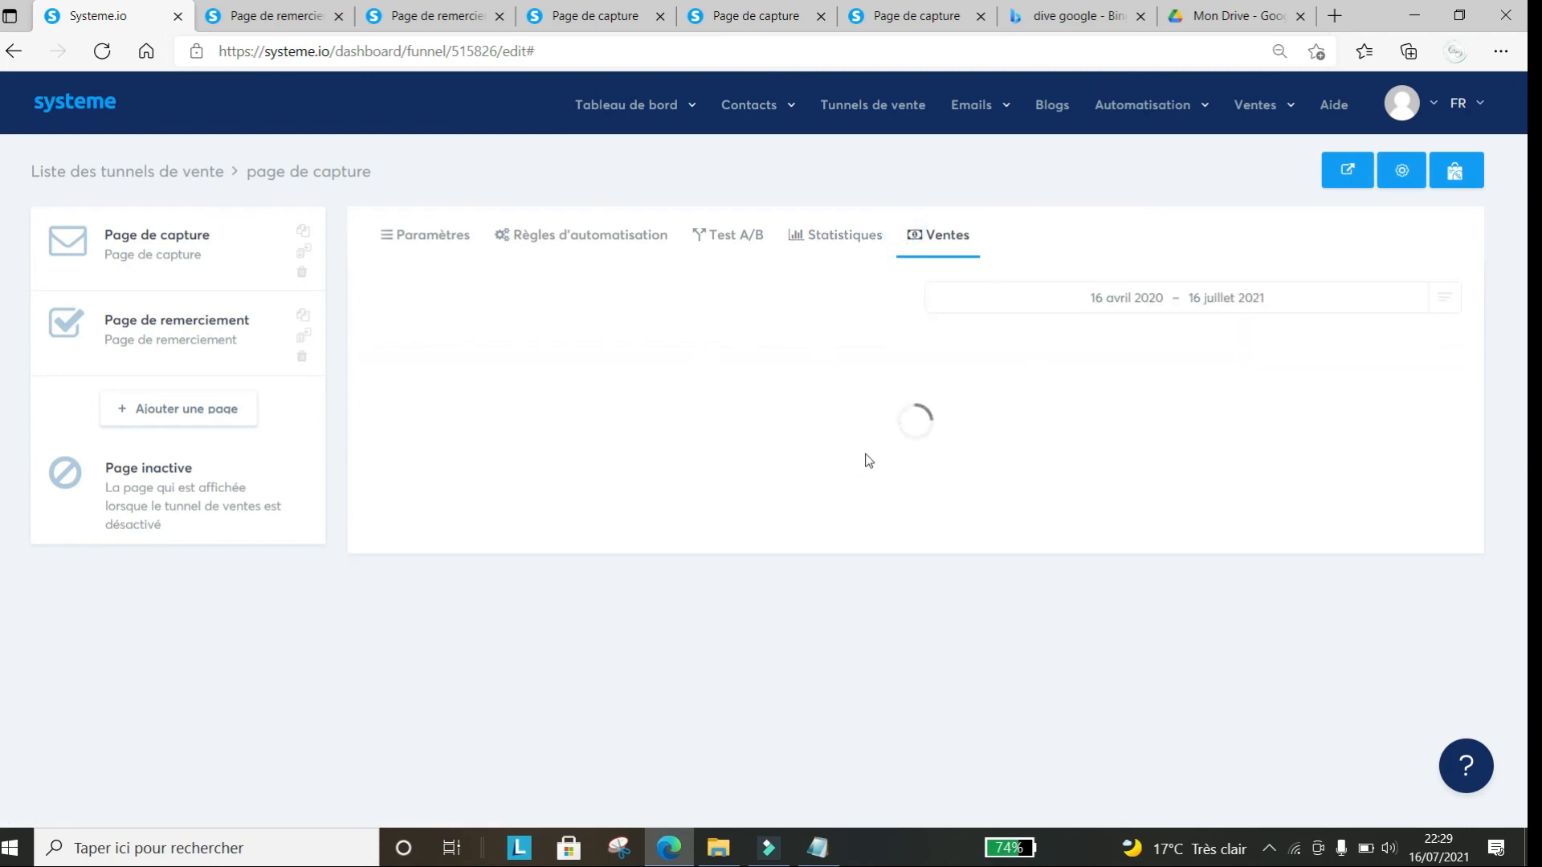
click(564, 235)
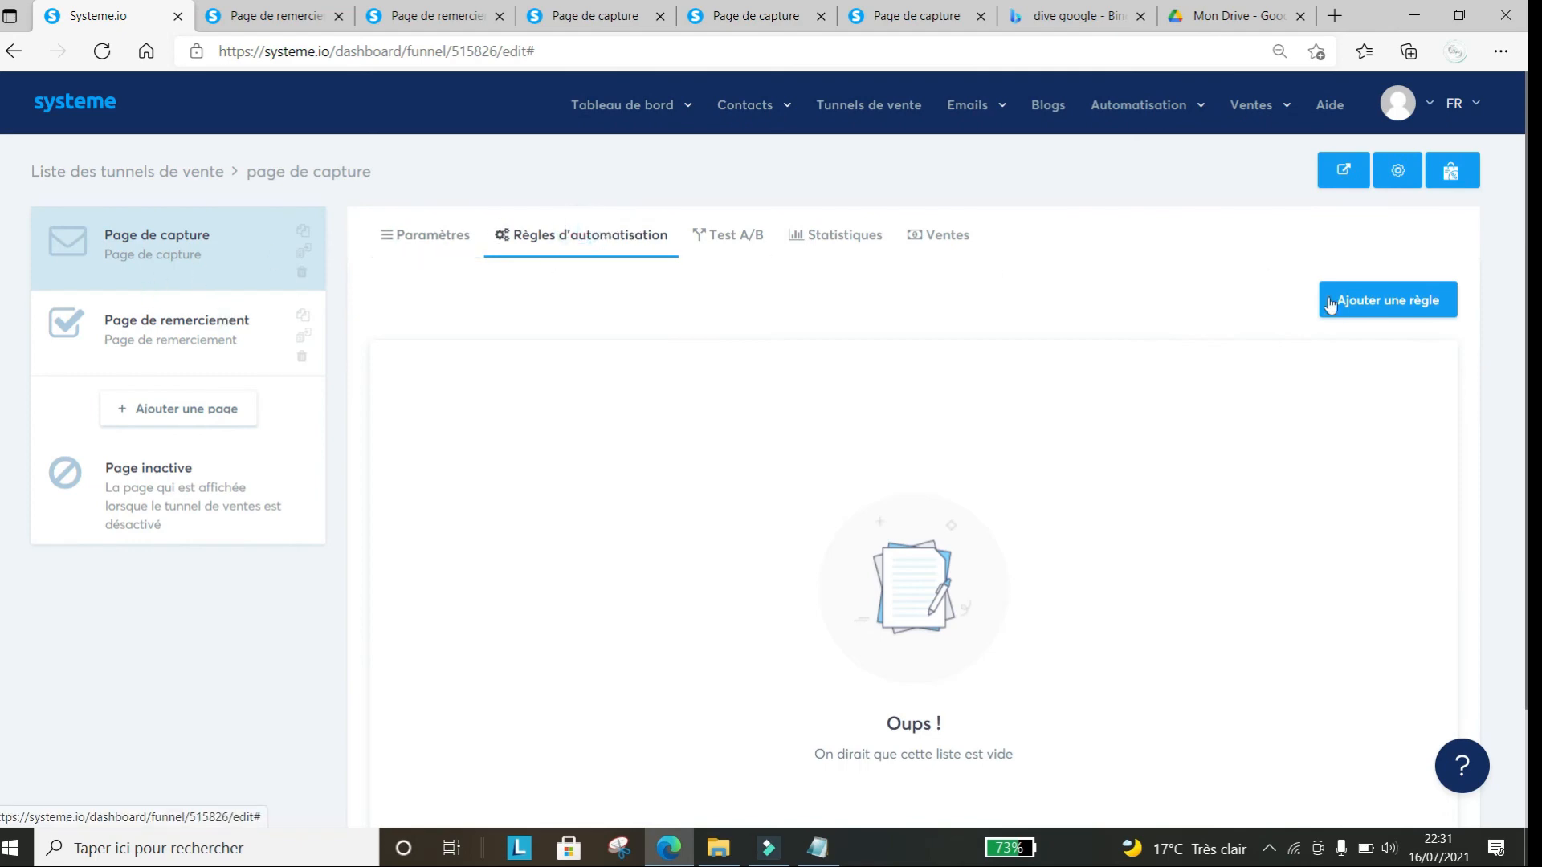
click(1388, 300)
click(671, 454)
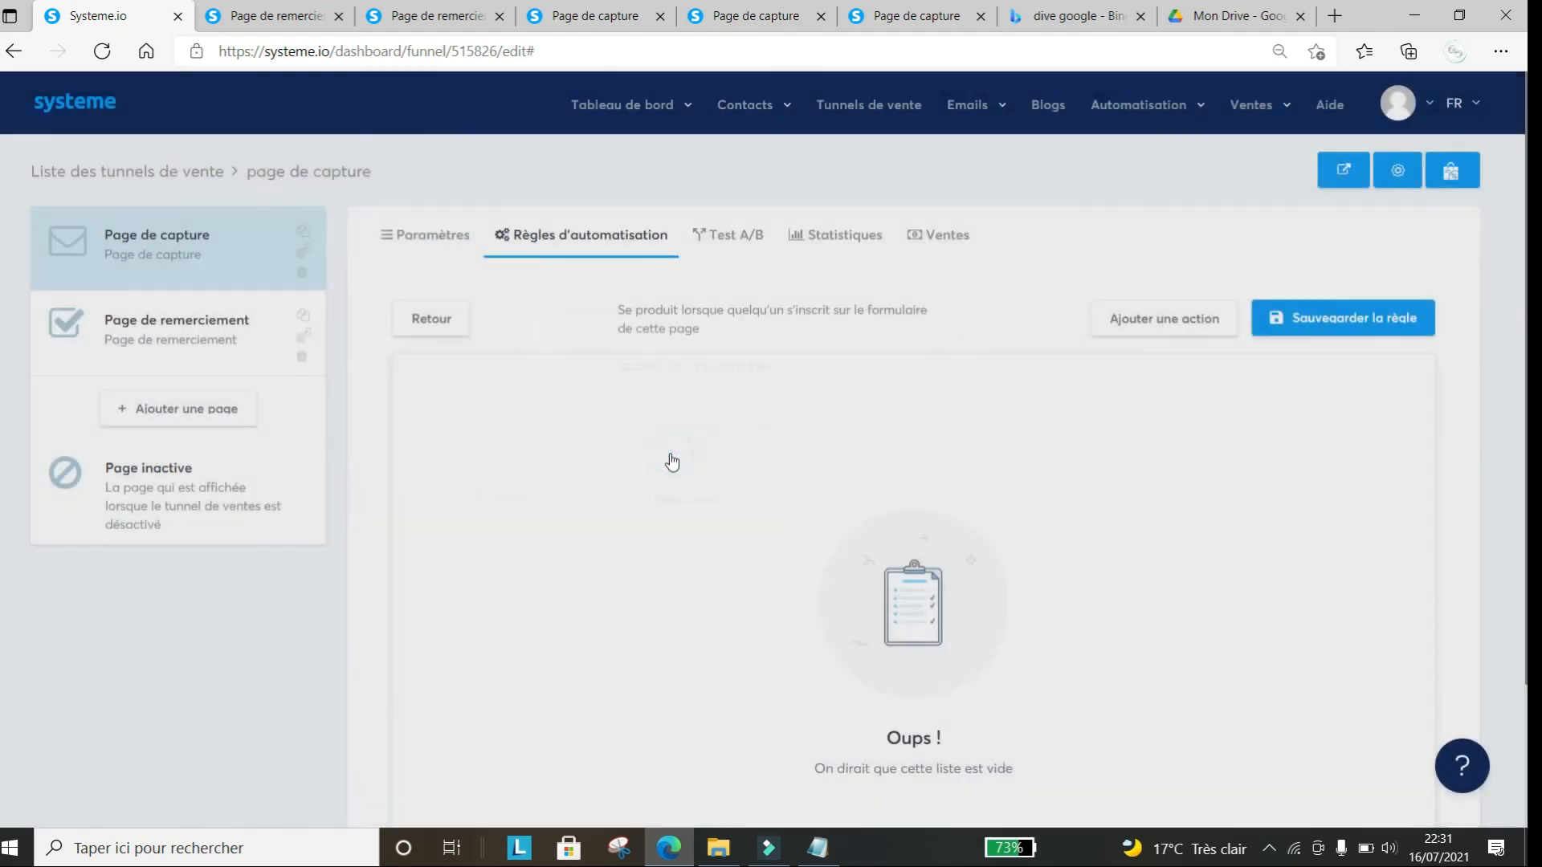
click(1200, 330)
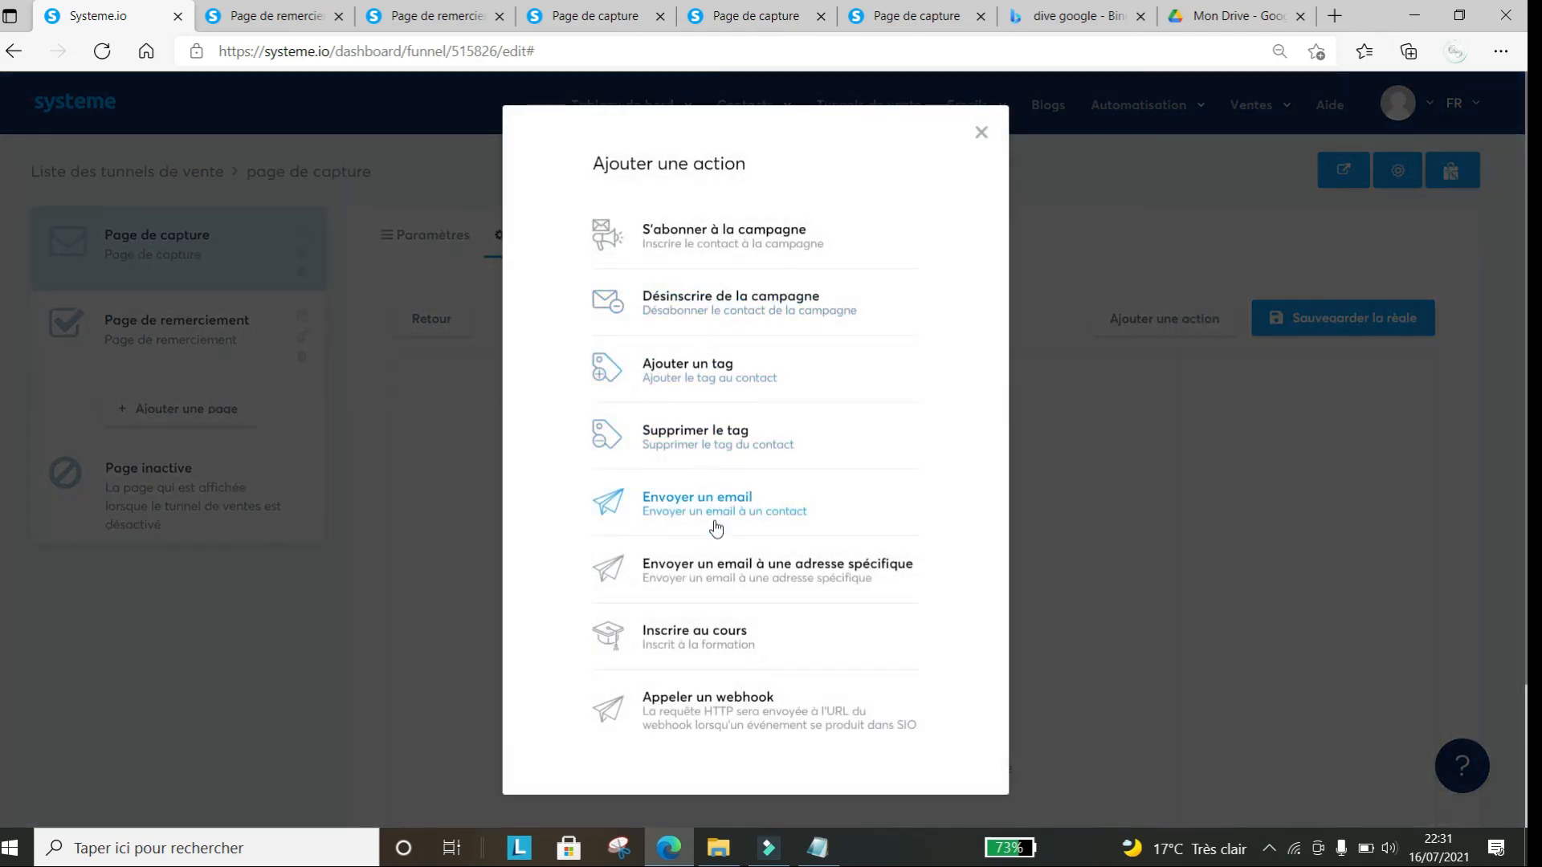
click(679, 498)
click(1379, 398)
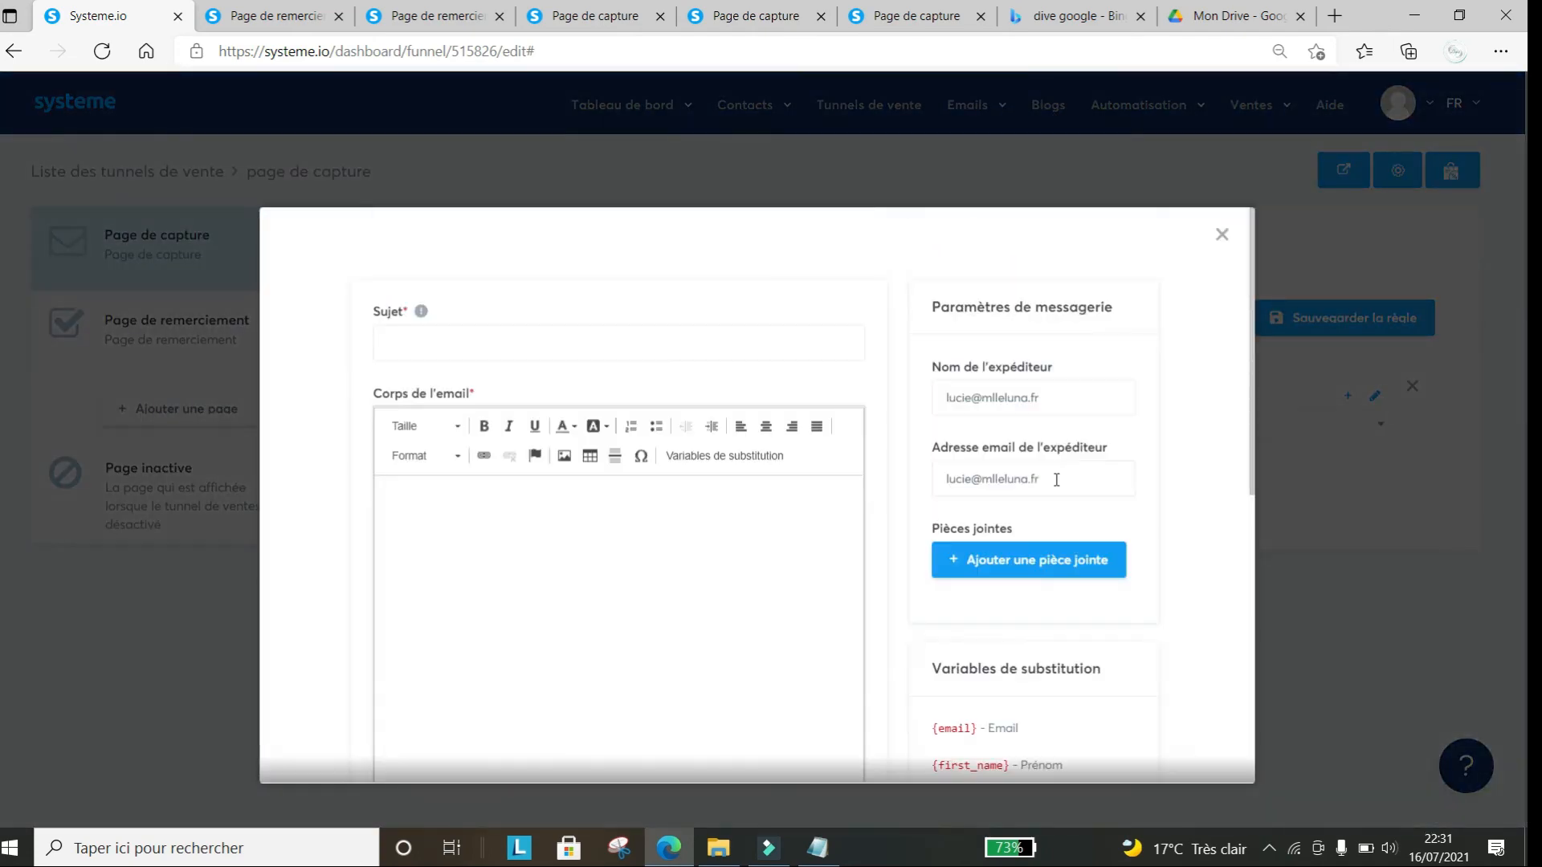
Replace the email's sender name with the sender's first name
drag(1058, 398, 940, 401)
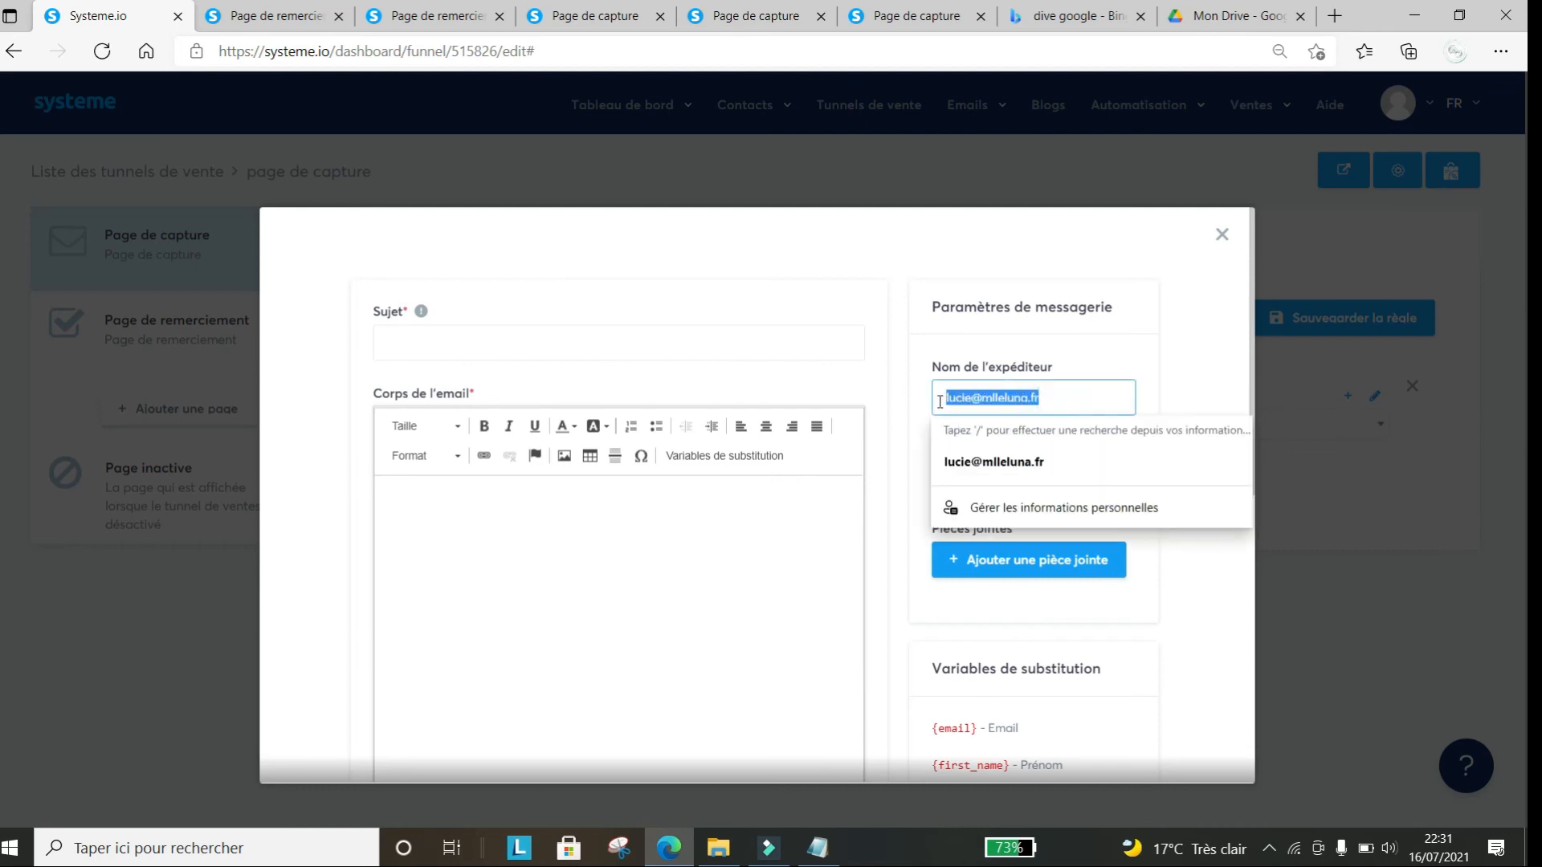
text(Lucie)
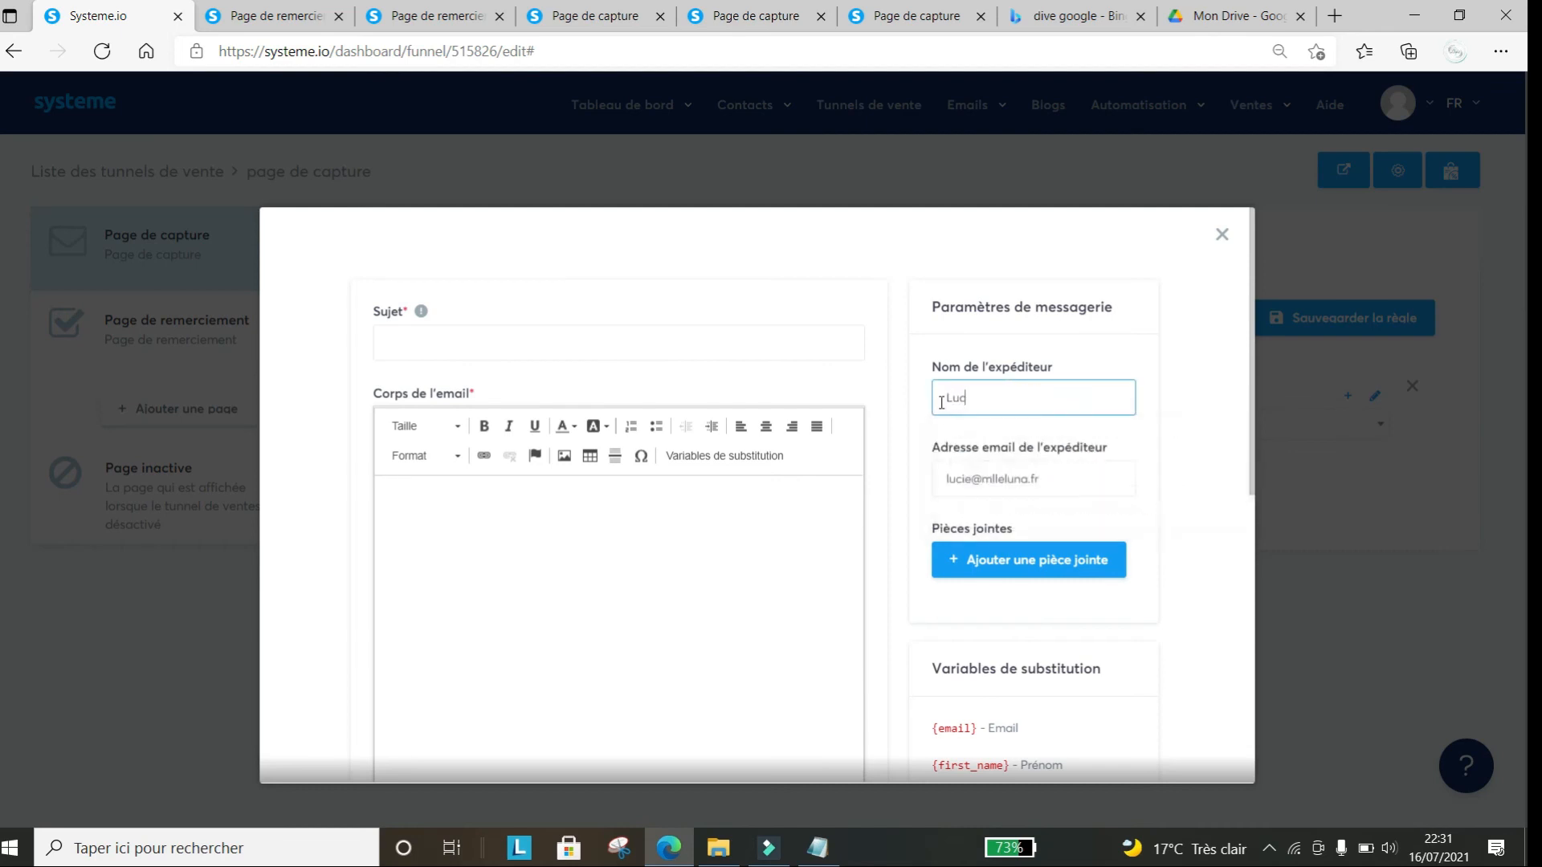
click(1139, 365)
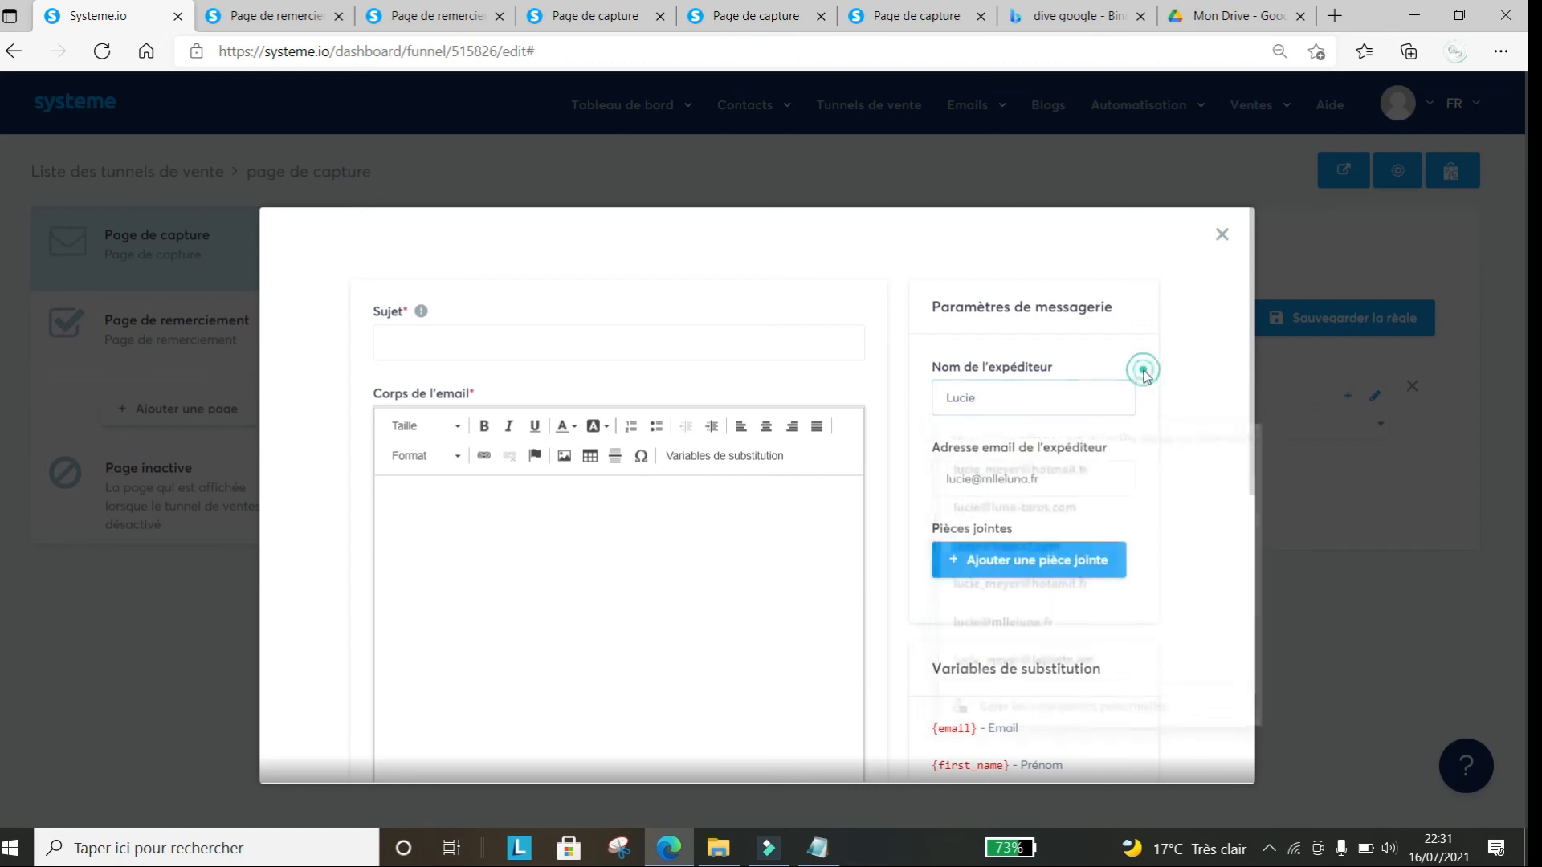
Examine the sender email address in the email's messaging settings
drag(1096, 479, 923, 479)
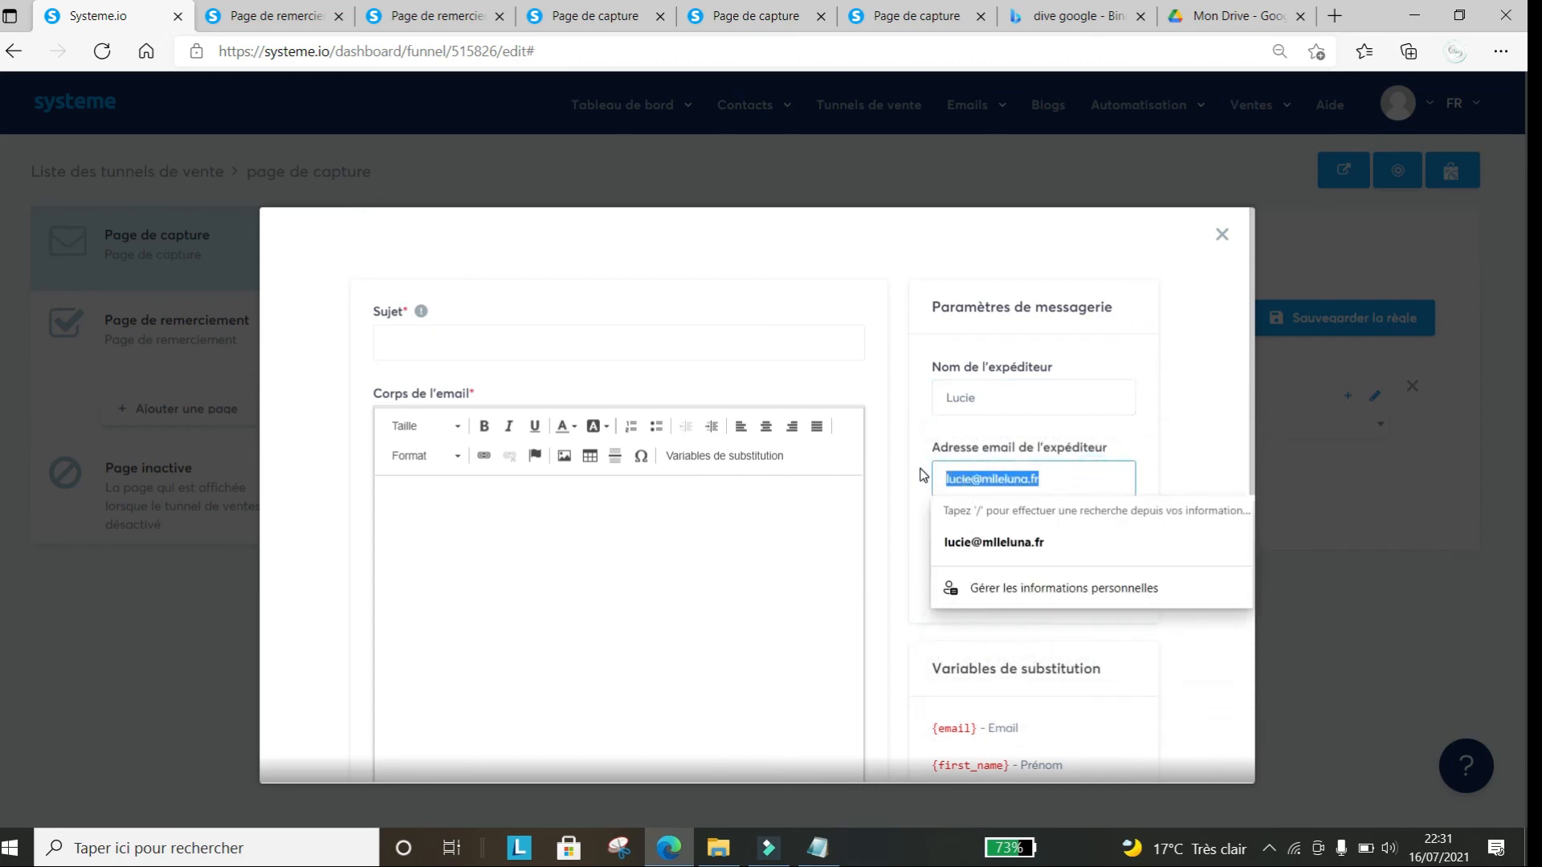
click(1056, 482)
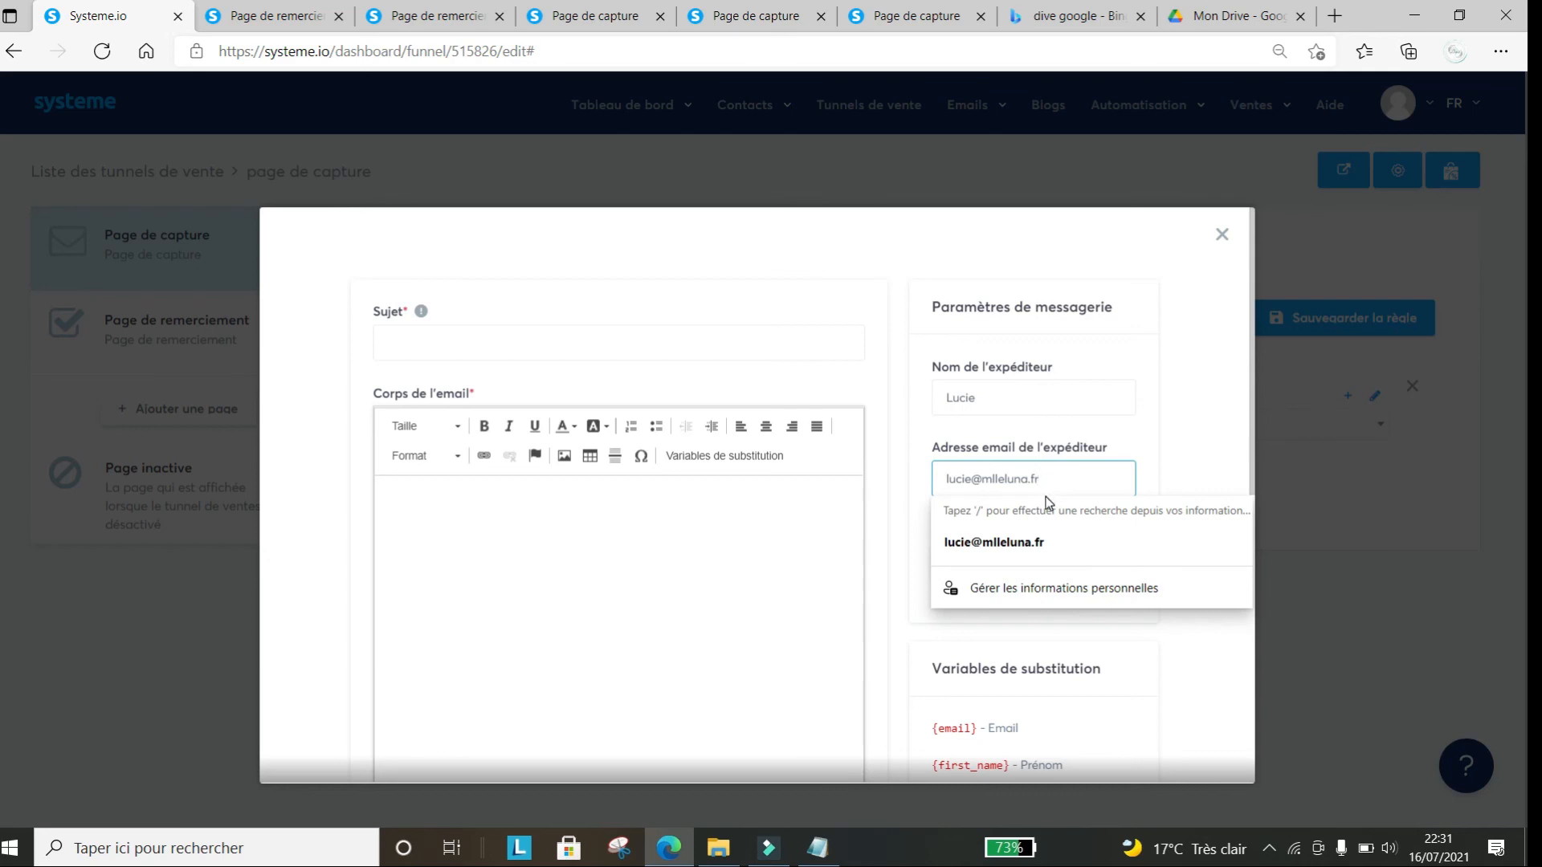
mouse_move(1041, 480)
mouse_down()
mouse_move(953, 480)
mouse_move(1050, 481)
mouse_up()
click(1050, 480)
drag(1051, 481, 933, 480)
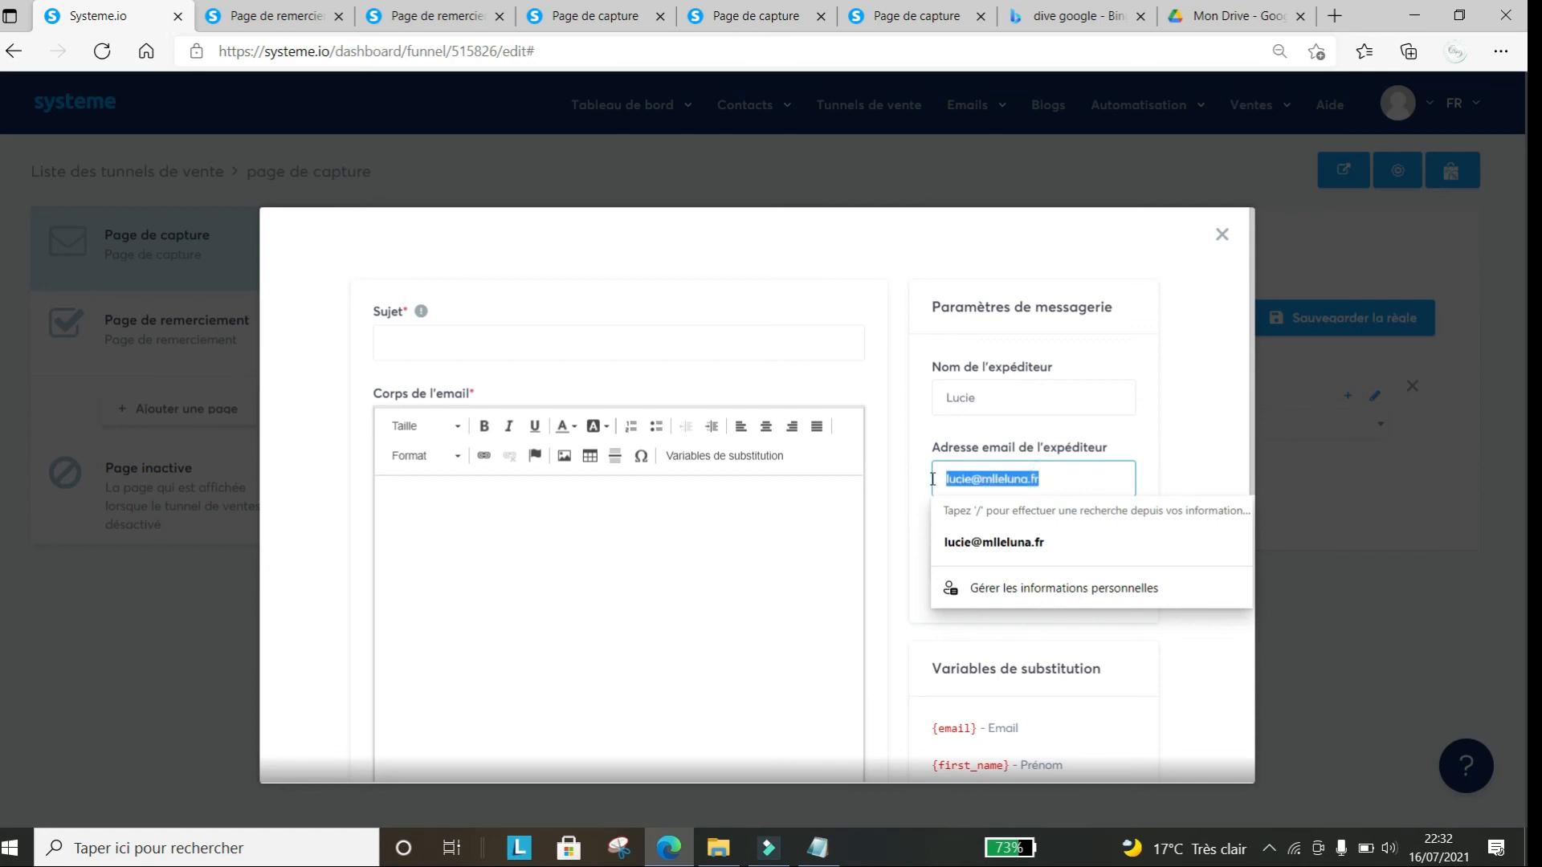
click(1086, 480)
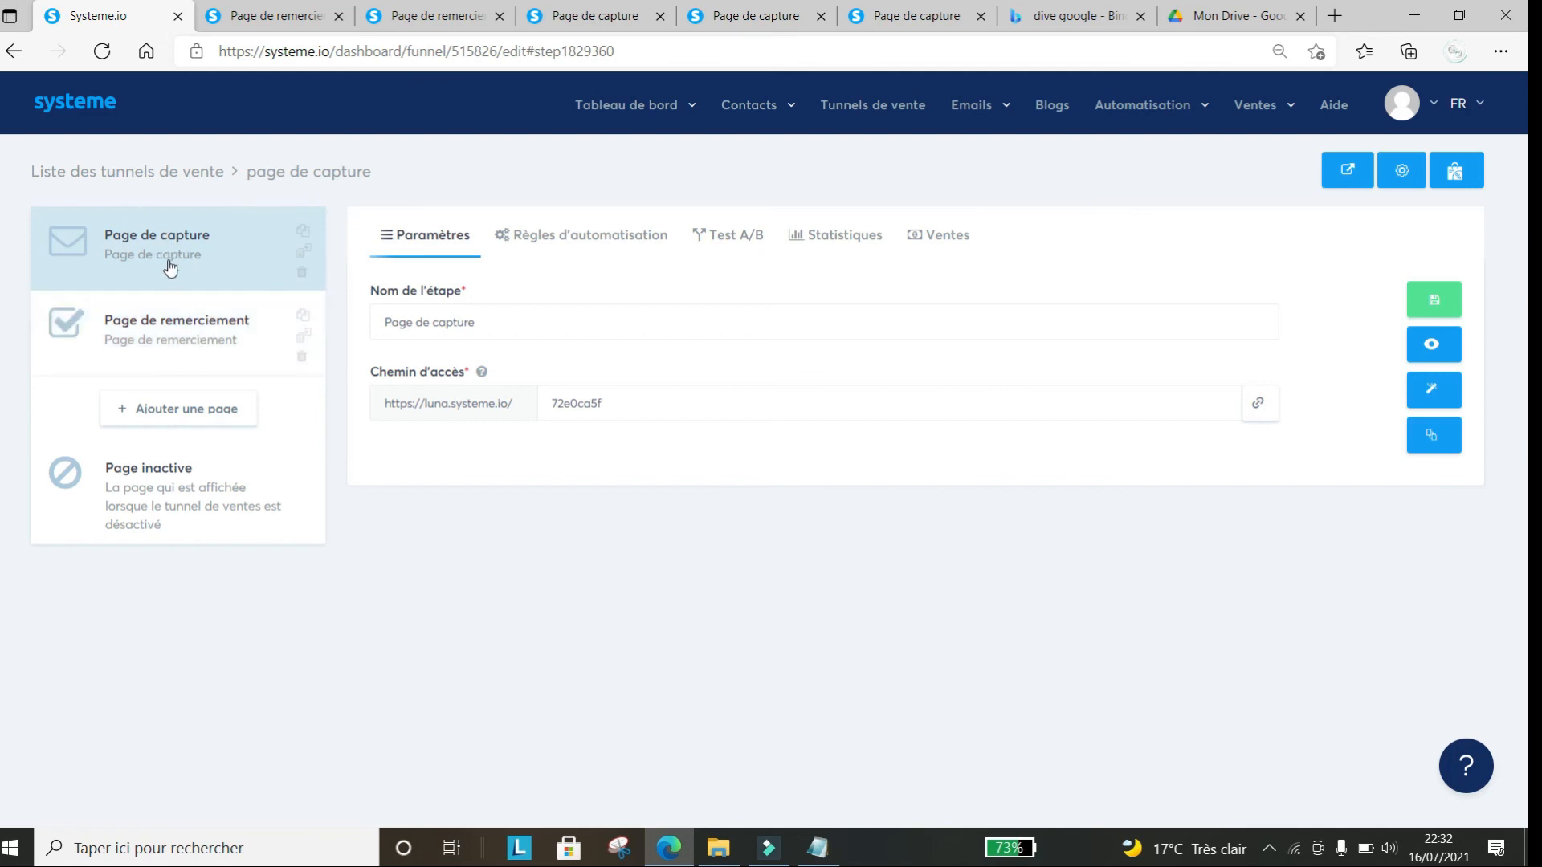
Review the capture page's automation rules and the account-wide list of rules with their triggers and actions
click(538, 237)
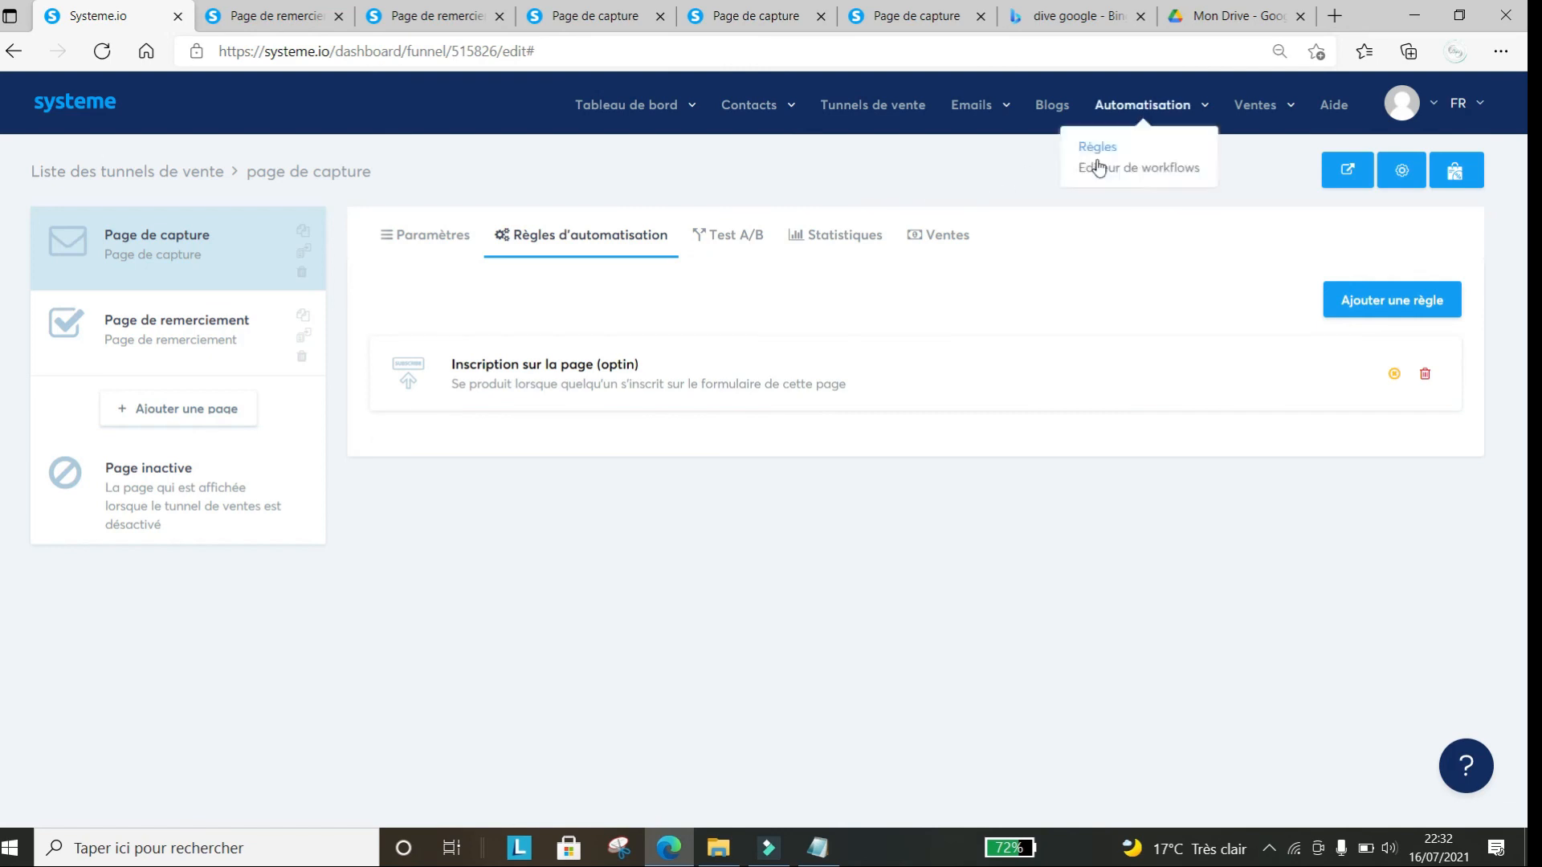
mouse_move(1184, 112)
click(1097, 147)
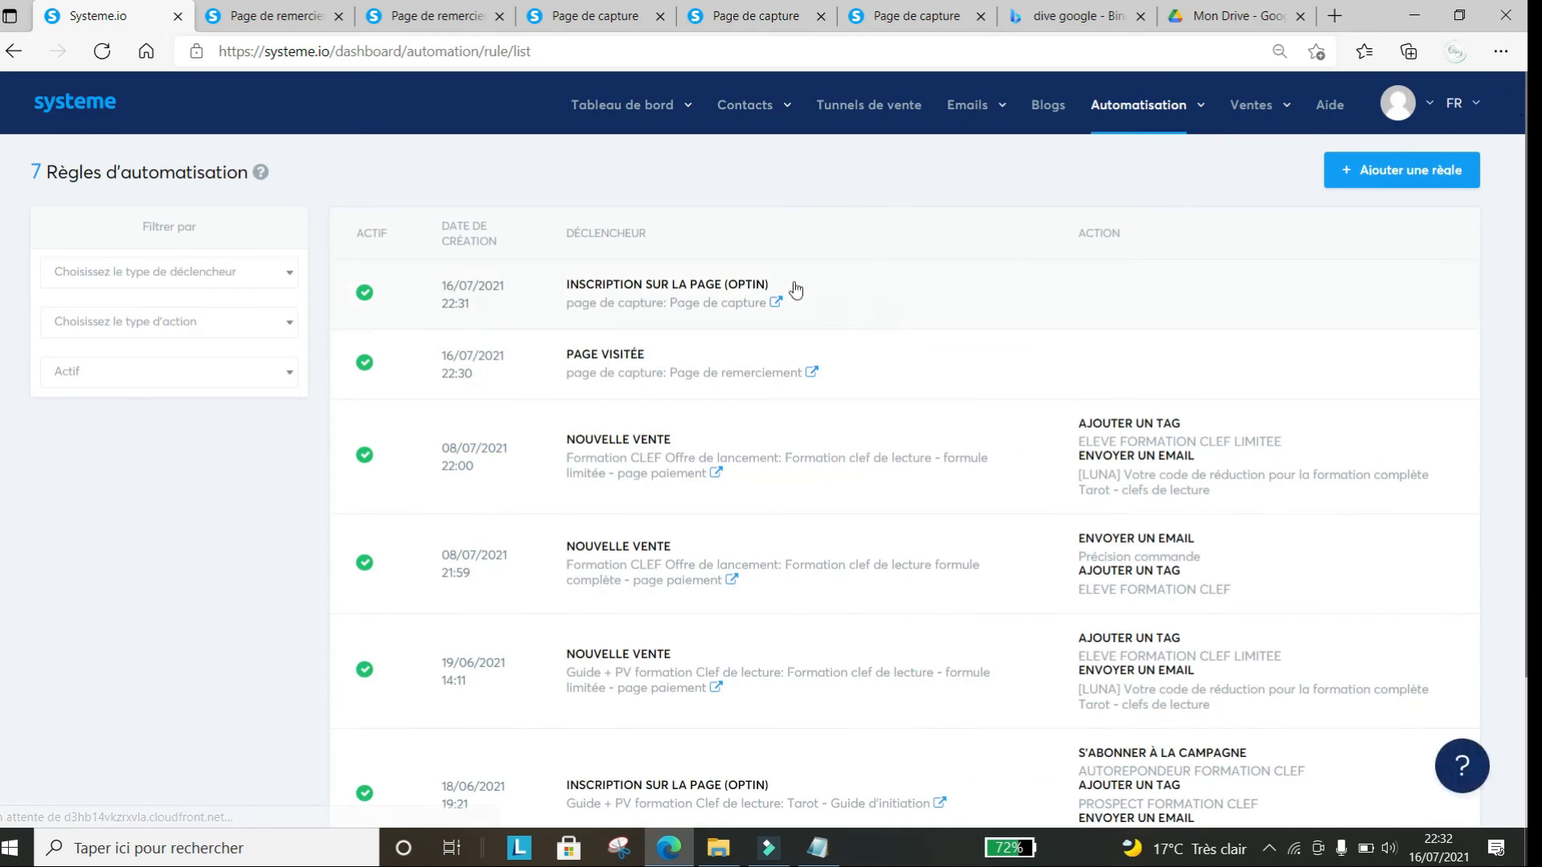
scroll(793, 290, down, 2)
scroll(797, 539, up, 2)
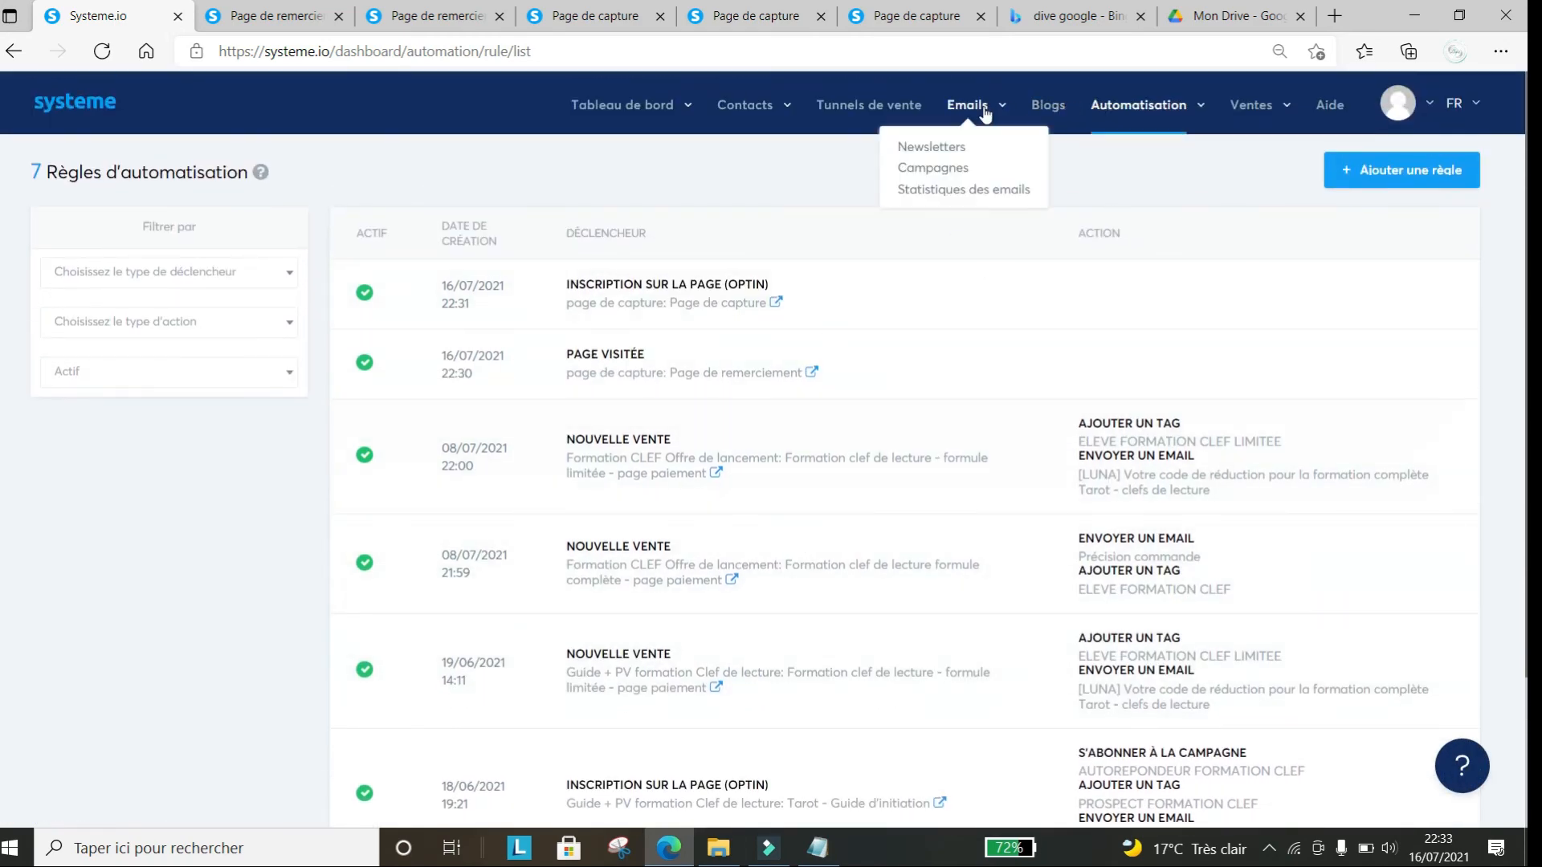
Reopen the "page de capture" funnel and delete the opt-in automation rule from its capture page
click(875, 112)
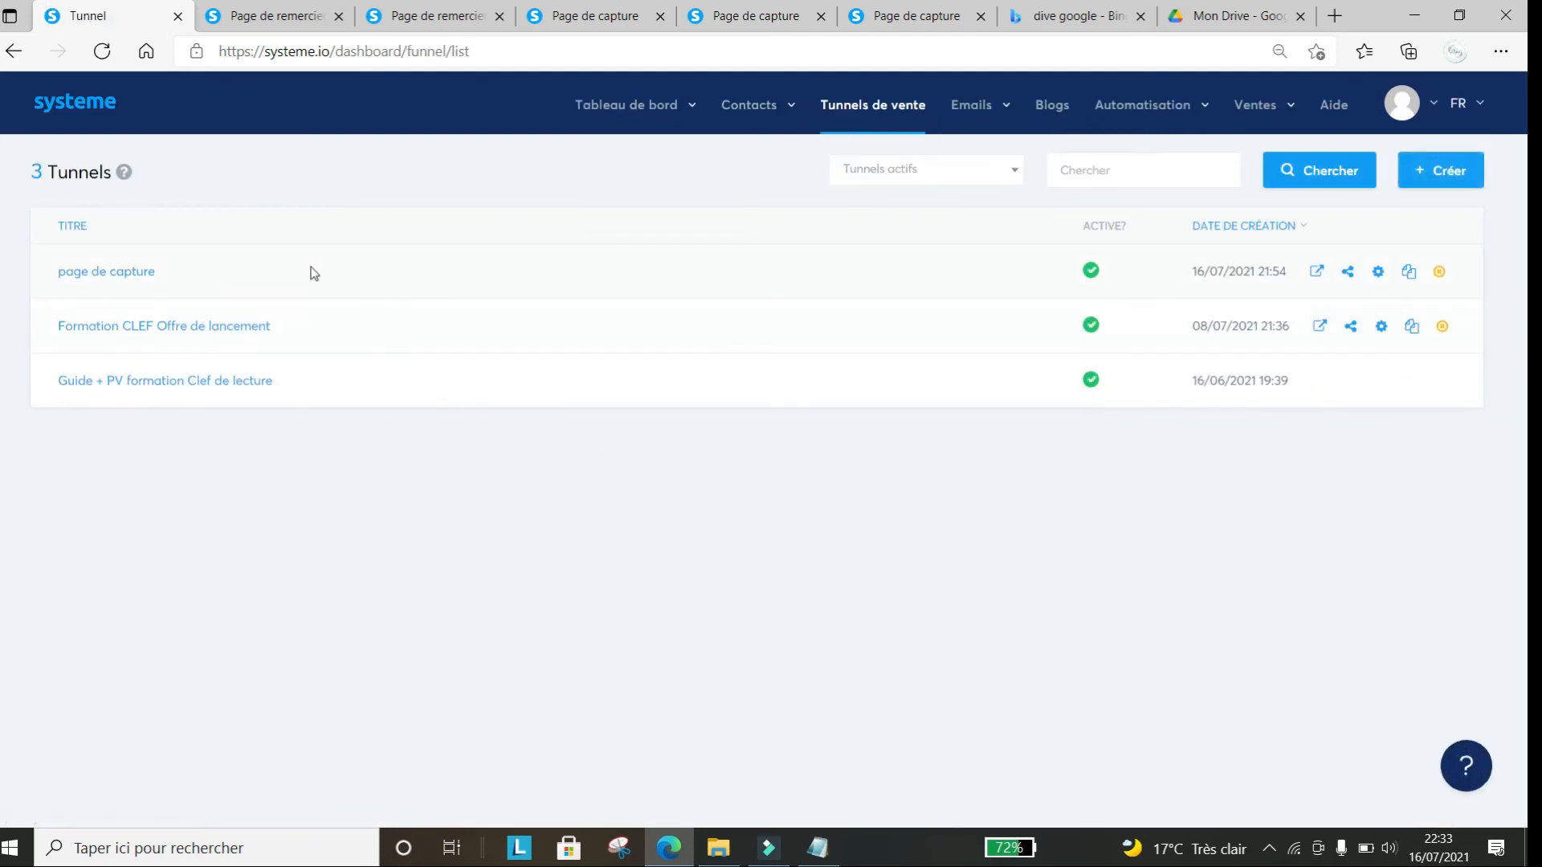
click(122, 270)
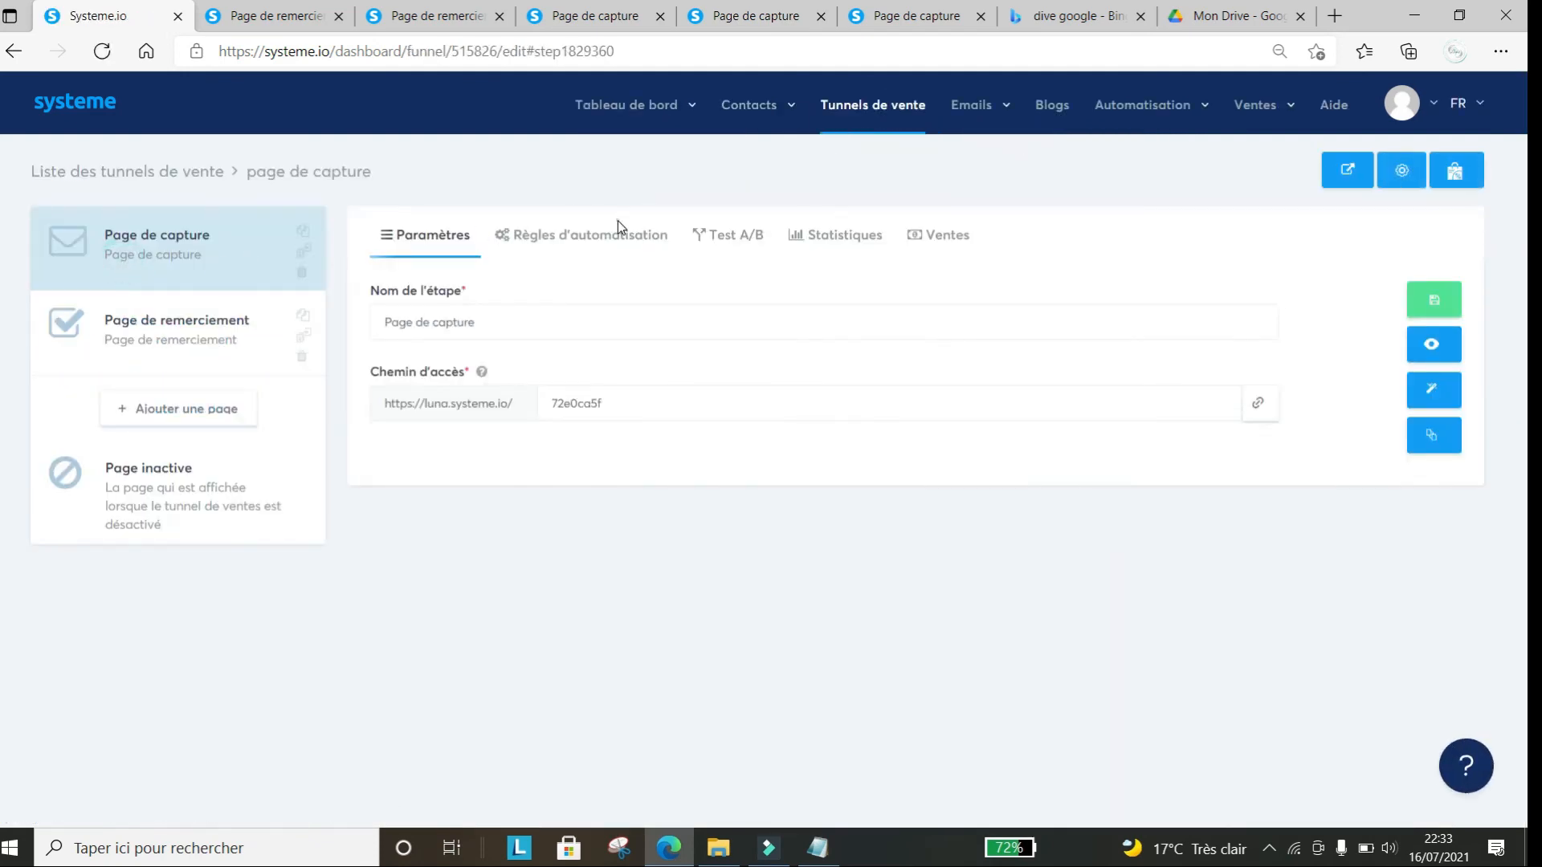
click(622, 230)
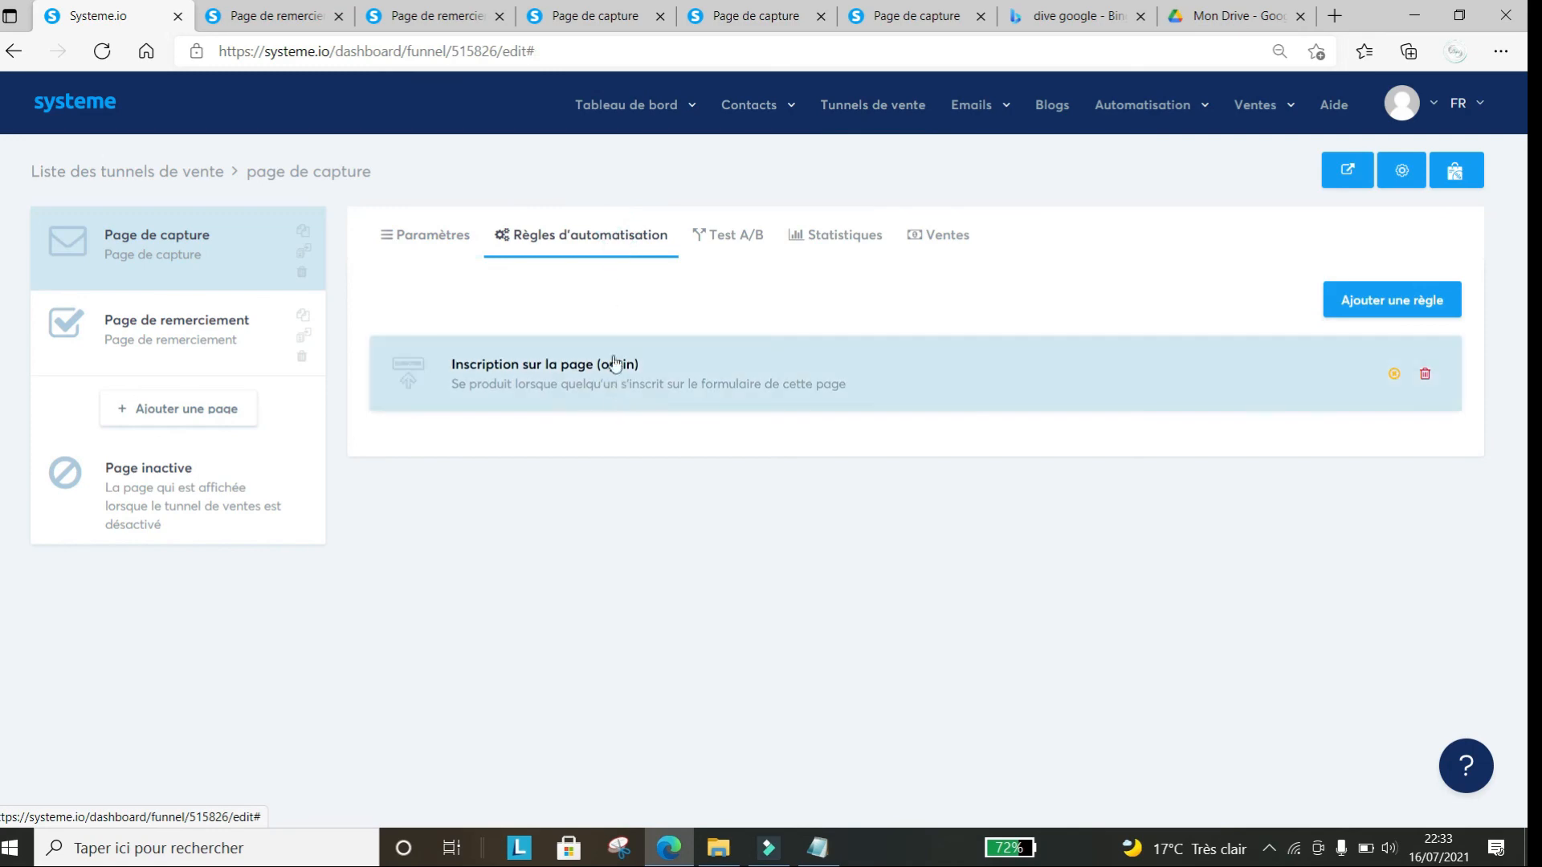
click(1425, 373)
click(735, 507)
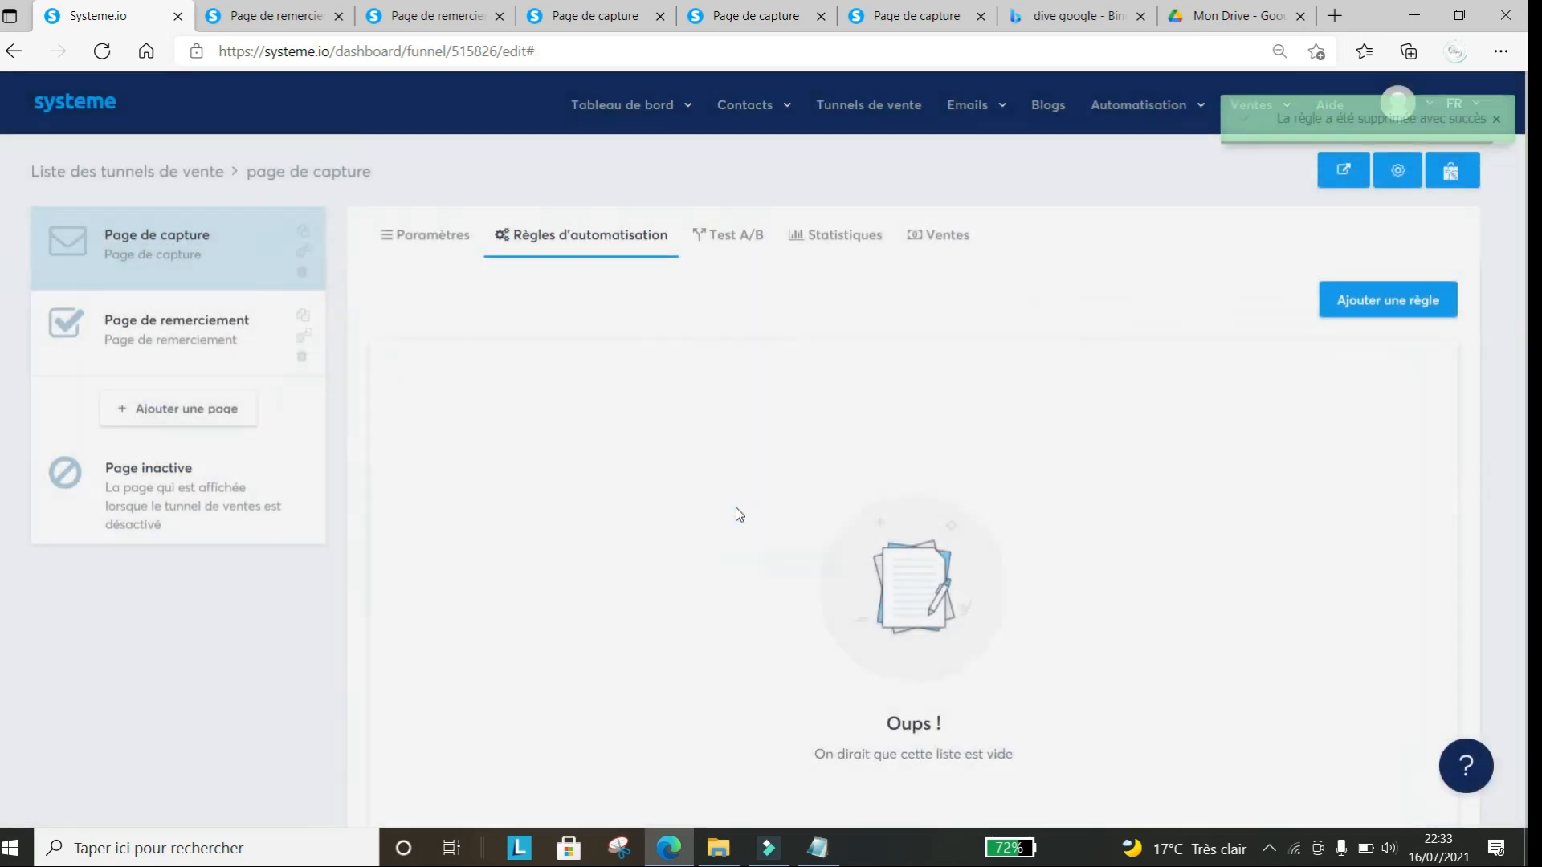